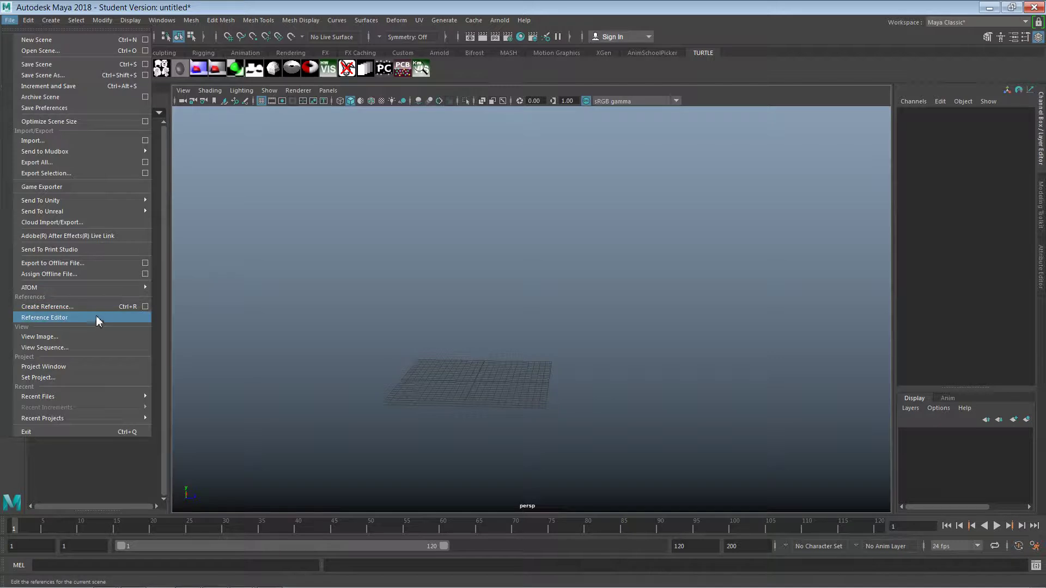
Create a reference to bagic_set.ma from the Rigs folder and dismiss the mental ray notice
left_click(90, 308)
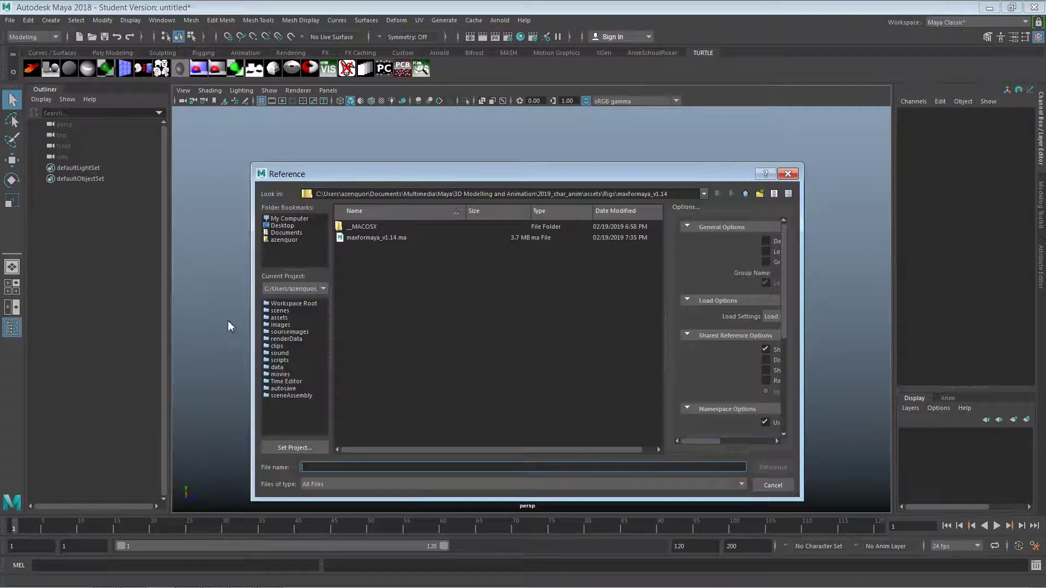
left_click(745, 194)
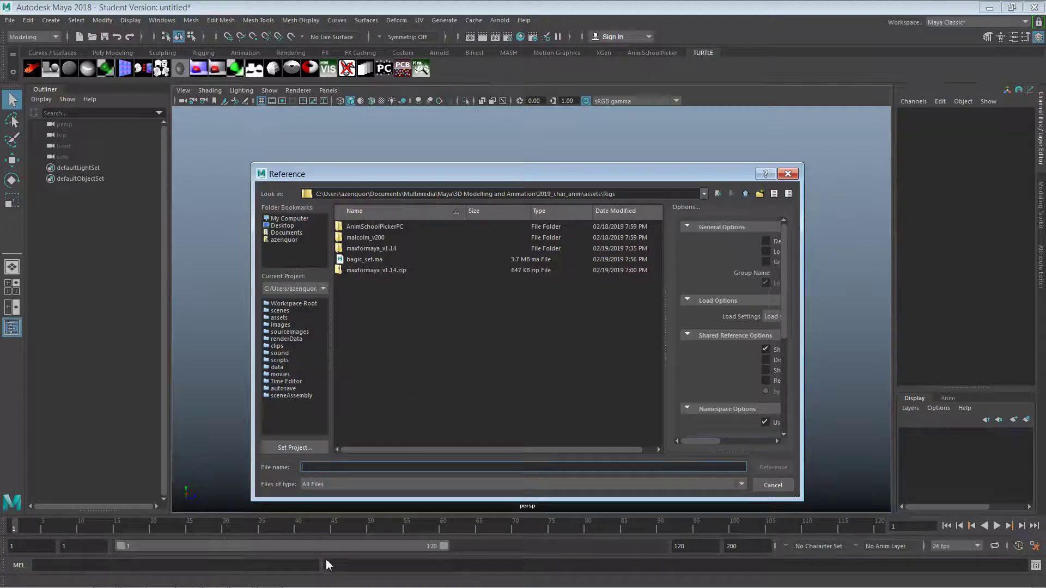
left_click(379, 259)
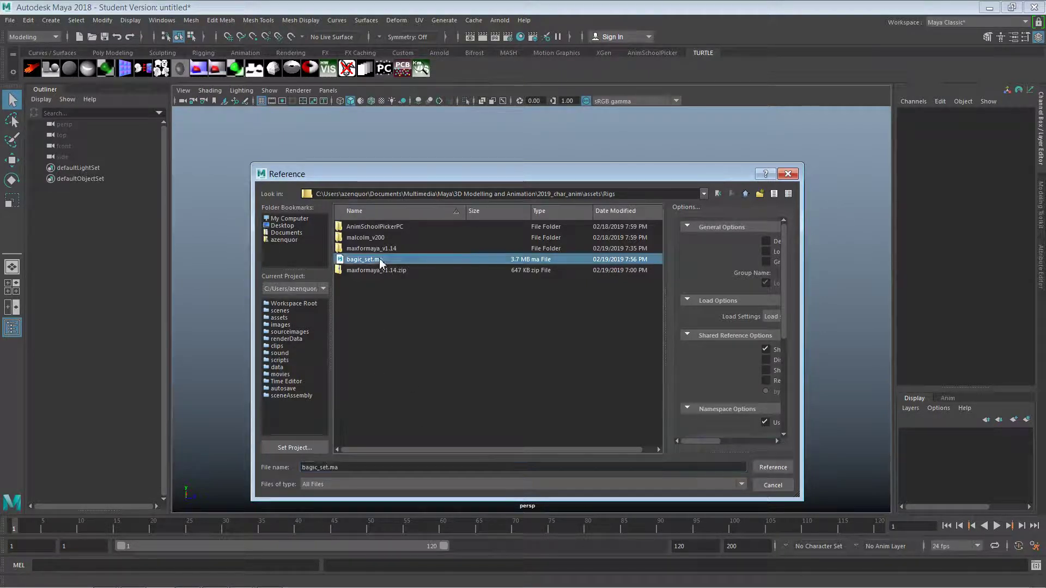
left_click(772, 470)
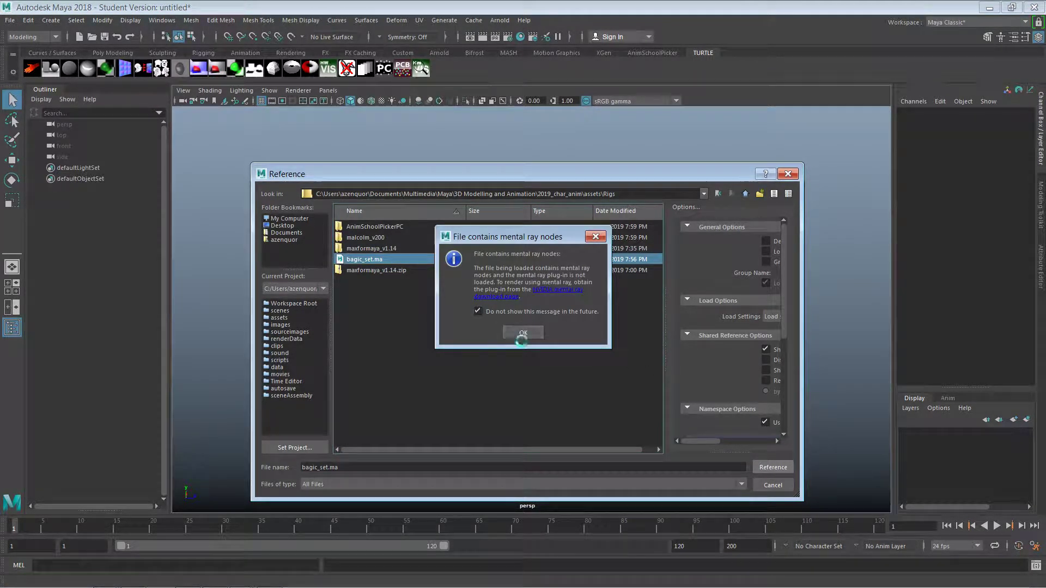
left_click(523, 332)
left_click(488, 479)
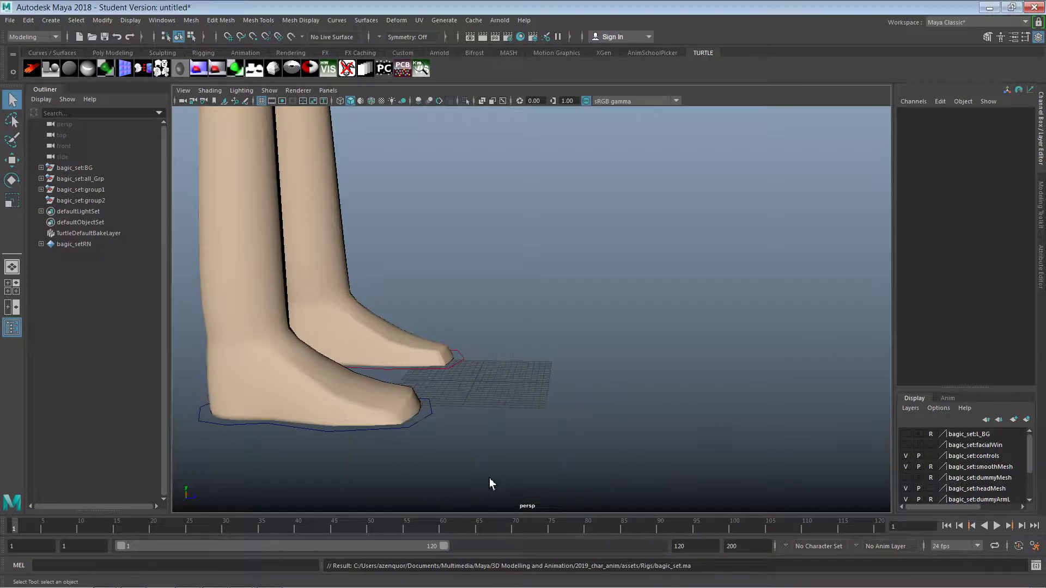
Inspect the referenced character rig from several sides, selecting its right and left arm IK controls
mouse_move(683, 341)
right_mouse_down("alt")
mouse_move(501, 324)
mouse_move(481, 292)
right_mouse_up("alt")
right_click_drag(648, 255, 626, 267, "alt")
middle_click_drag(681, 275, 676, 411, "alt")
right_click_drag(649, 319, 578, 315, "alt")
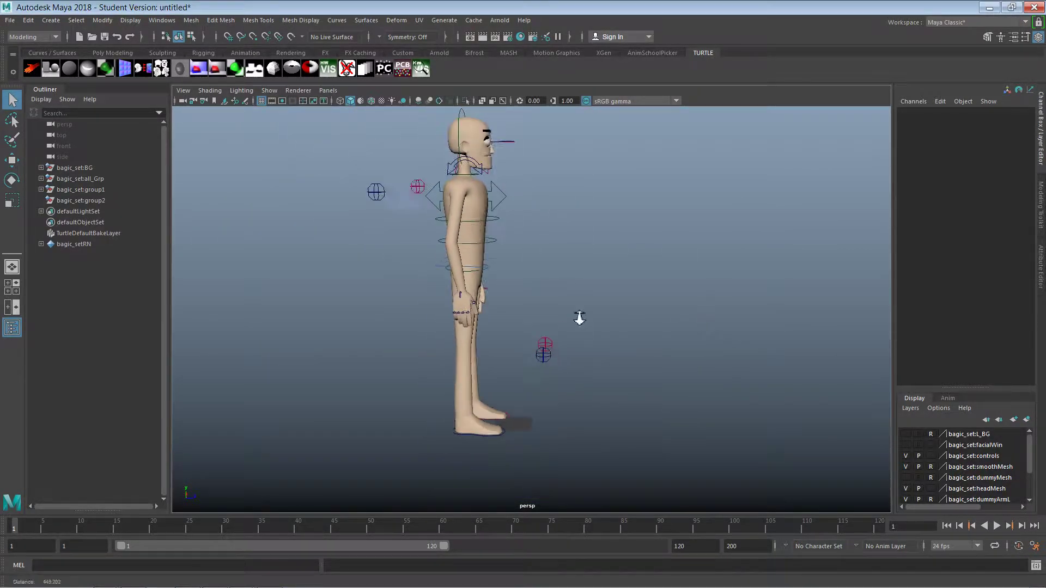
middle_click_drag(591, 317, 598, 320, "alt")
left_click_drag(599, 320, 672, 312, "alt")
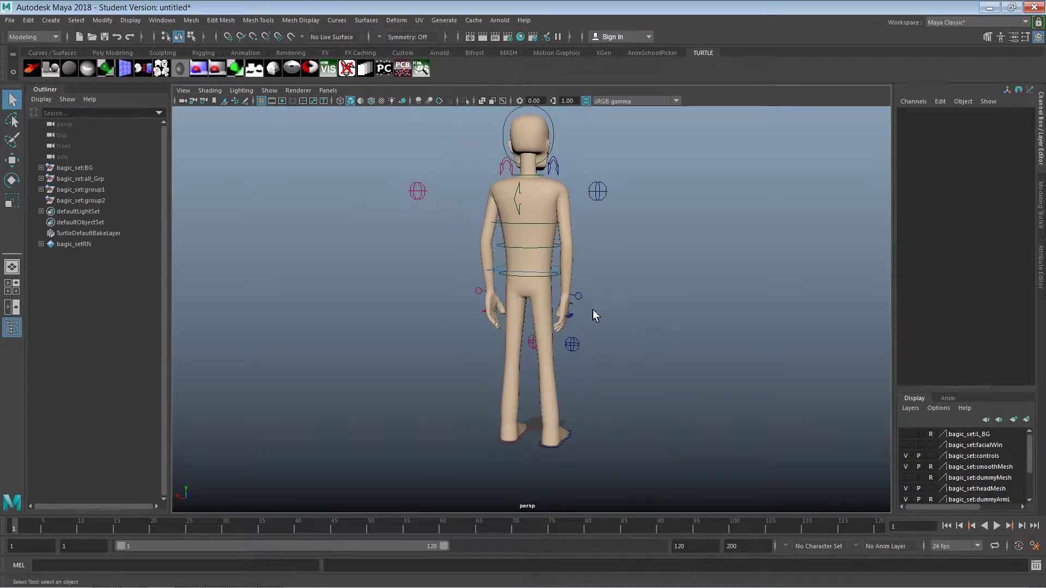
left_click(581, 297)
left_click_drag(683, 266, 694, 318, "alt")
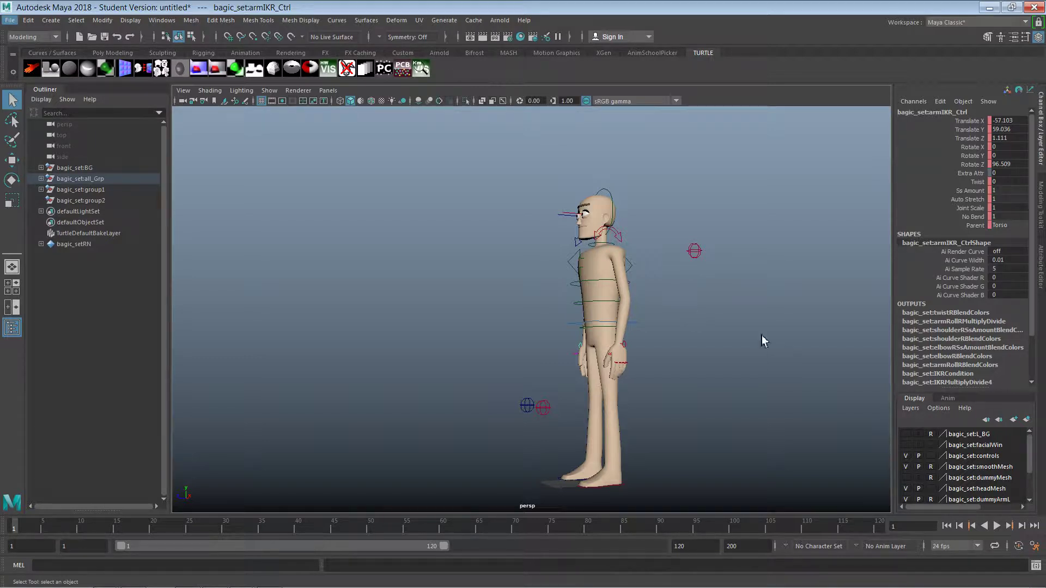
left_click_drag(679, 327, 710, 333, "alt")
left_click(592, 328)
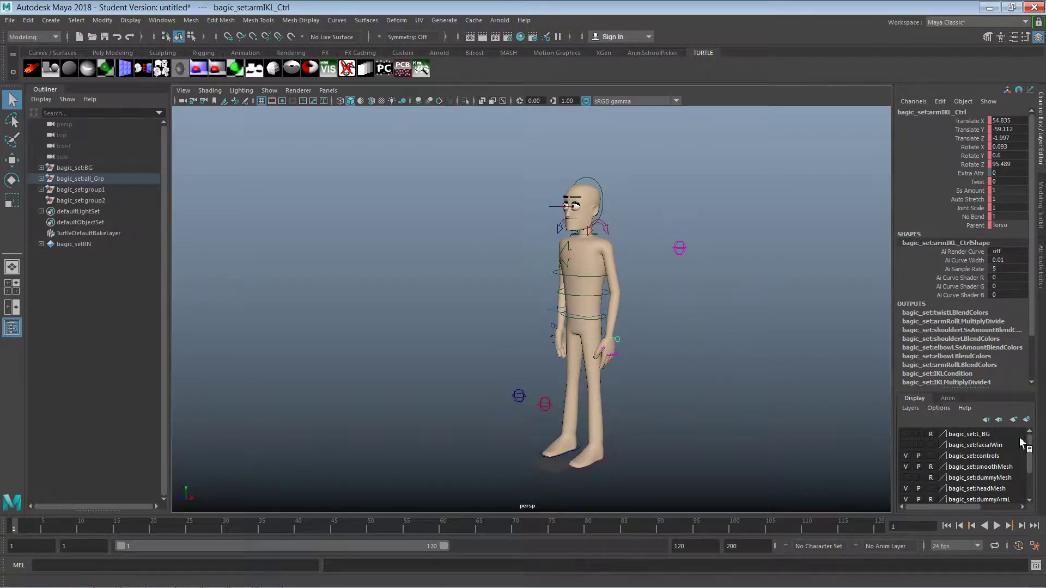
Toggle the visibility of the bagic_set:facialWin layer on and off to check the facial controls
mouse_move(1031, 442)
left_mouse_down()
mouse_move(1031, 451)
mouse_move(1029, 442)
left_mouse_up()
mouse_move(1031, 453)
left_mouse_down()
mouse_move(1030, 471)
mouse_move(1027, 449)
left_mouse_up()
left_click(906, 445)
left_click(907, 447)
left_click(907, 447)
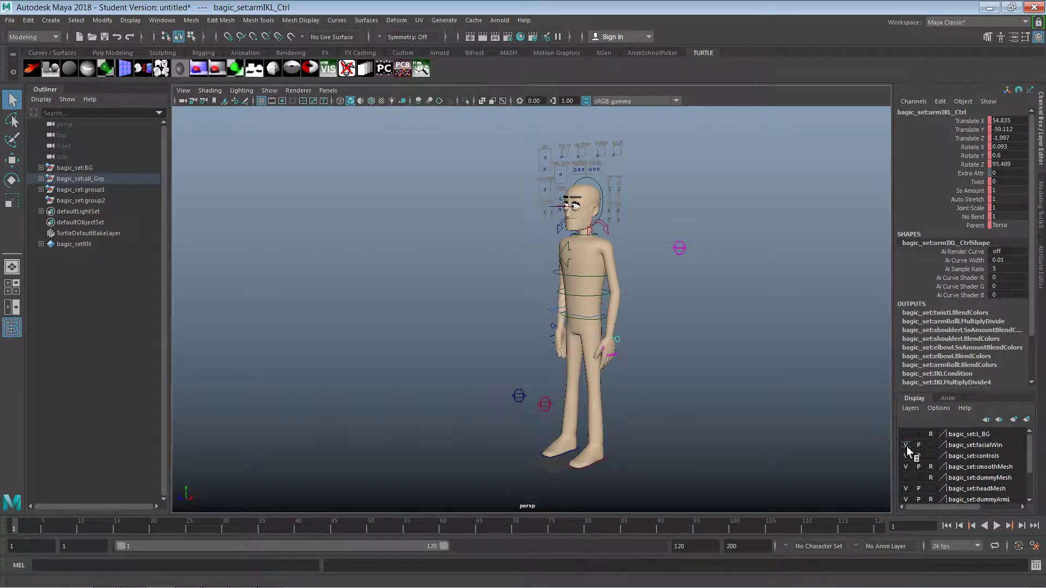
left_click(906, 448)
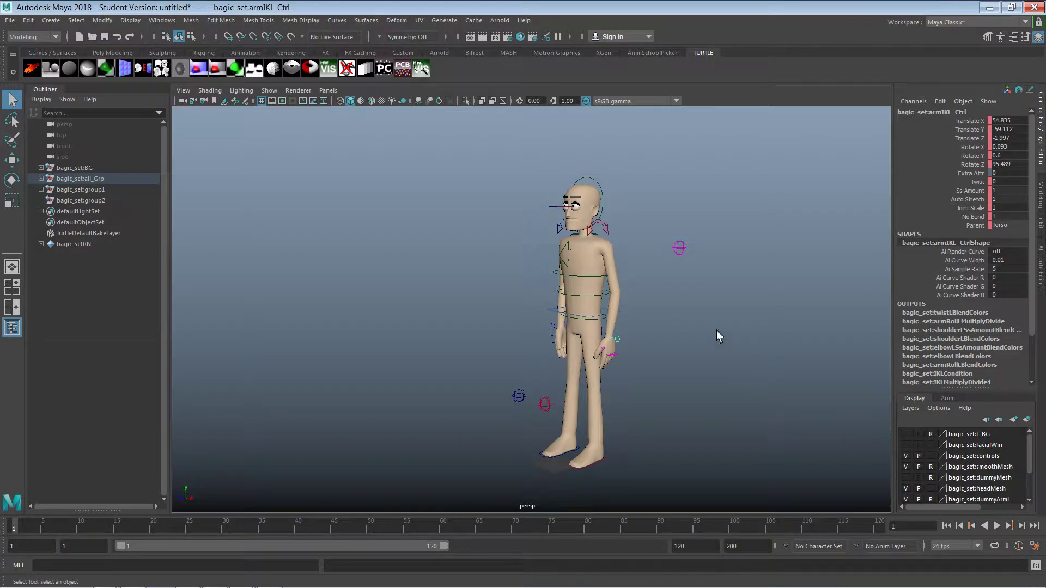
Create a polygon cube at the scene origin
left_click_drag(717, 334, 670, 283, "alt")
middle_click_drag(700, 275, 714, 312, "alt")
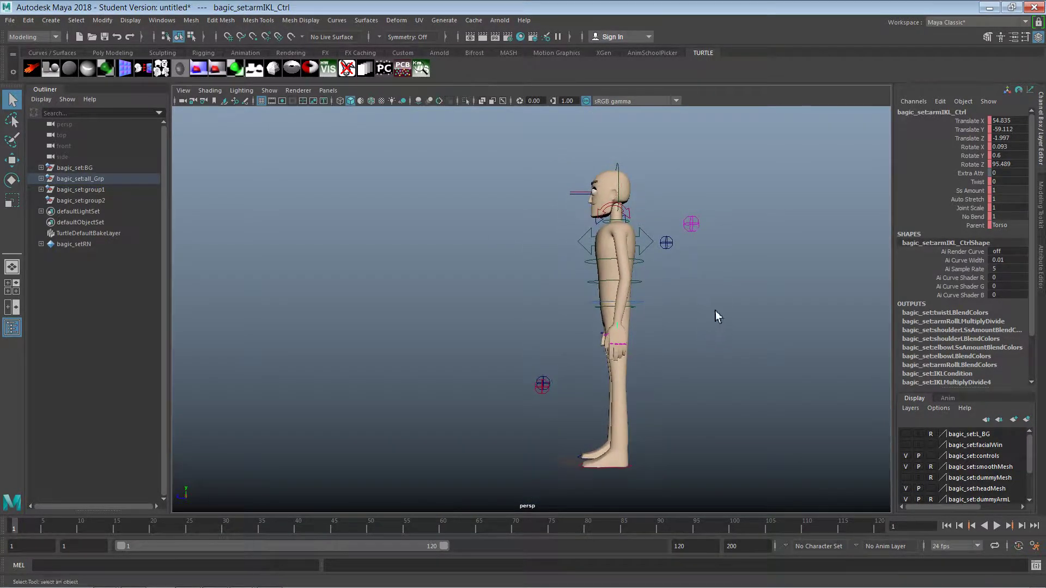
left_click_drag(715, 311, 712, 312, "alt")
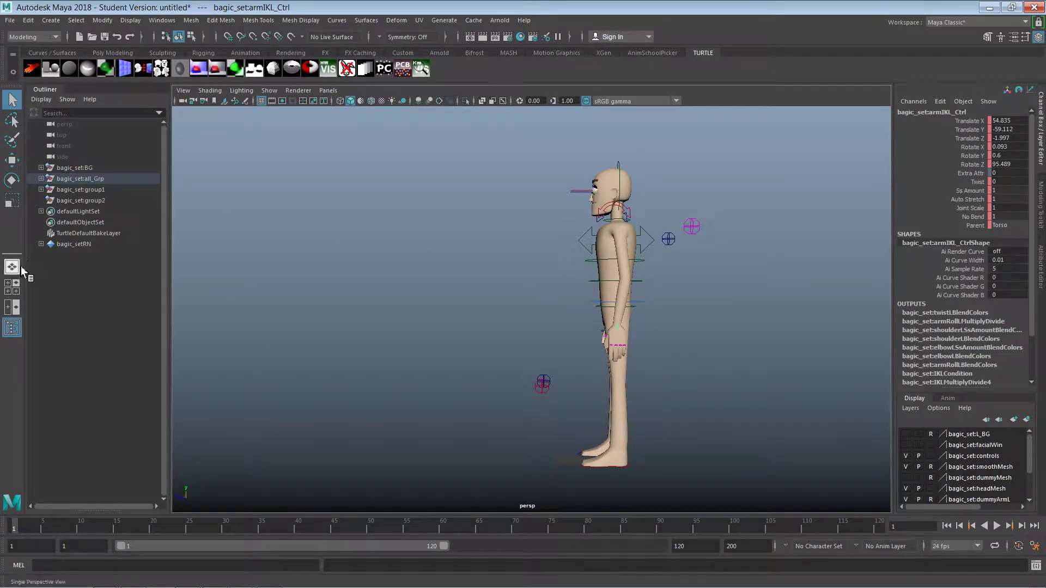
left_click(62, 53)
left_click(112, 53)
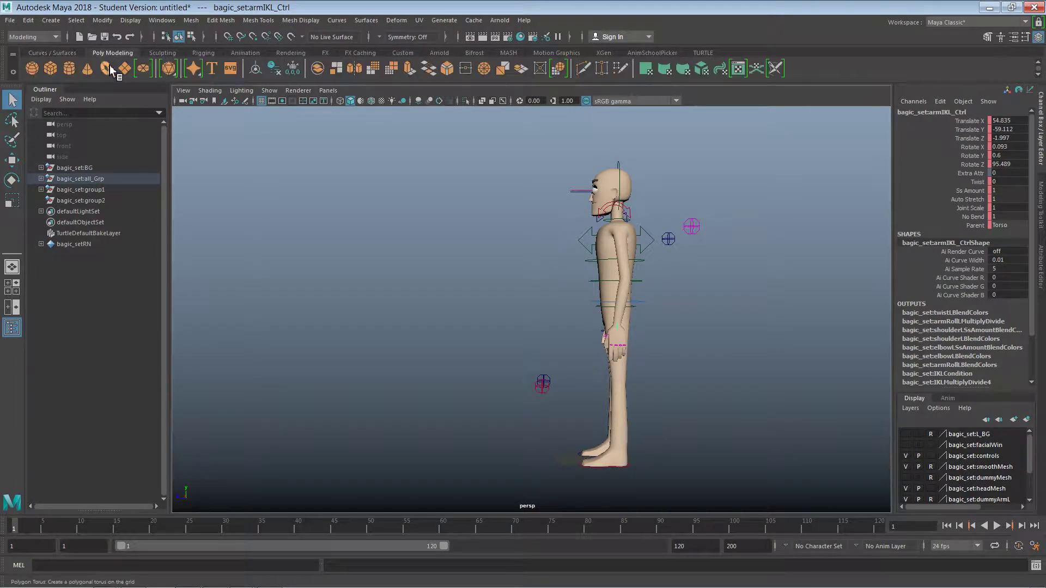
left_click(59, 74)
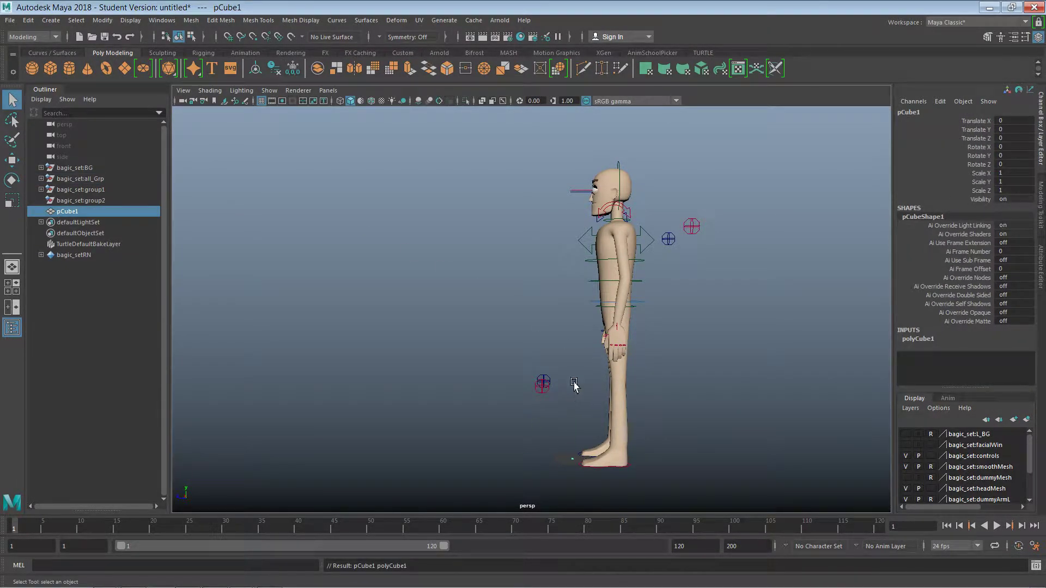
Scale the cube to about 28.4 × 218.7 × 28.4 and place it in front of the character at about Y 108.8, Z 49
key("r")
left_click_drag(574, 461, 505, 143)
key("w")
key("r")
mouse_move(505, 250)
left_mouse_down()
mouse_move(499, 191)
mouse_move(500, 247)
left_mouse_up()
key("w")
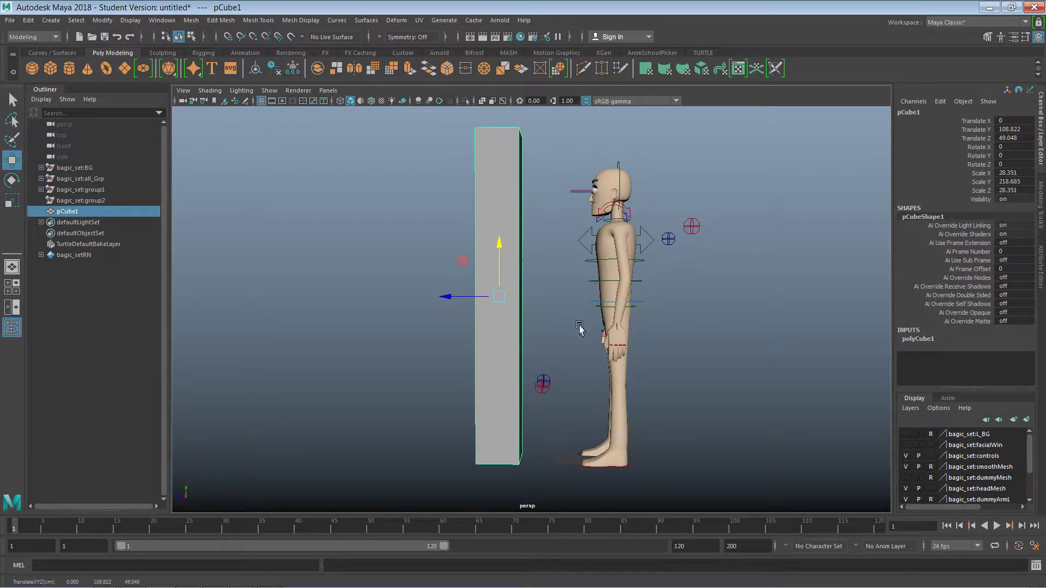
Widen the block to about 152.5 in X and increase its height to about 281.3 in Y, forming a wall-like slab
left_click_drag(577, 322, 474, 340, "alt")
key("r")
left_click_drag(517, 297, 294, 286)
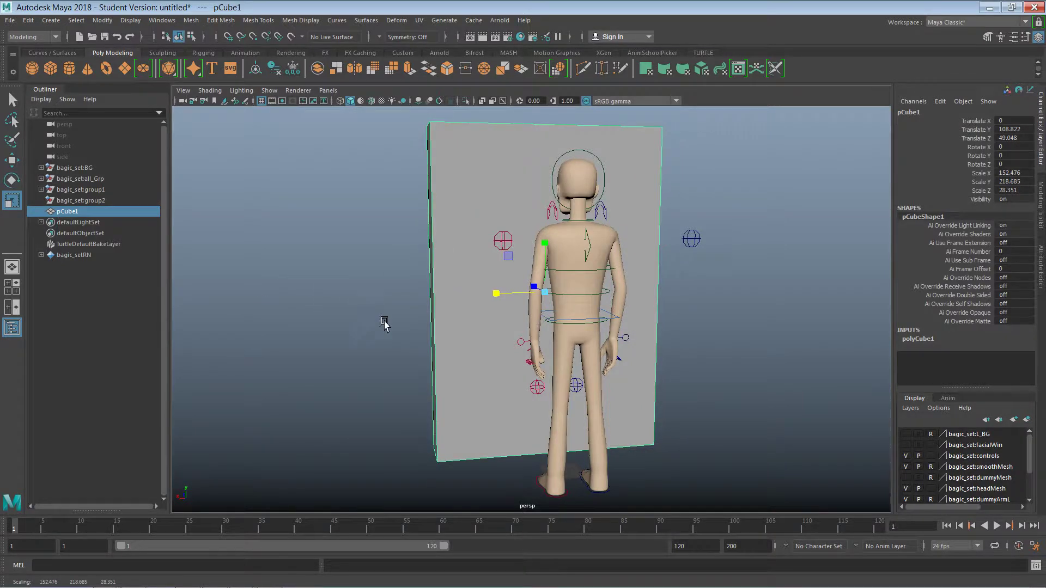
left_click_drag(385, 387, 475, 383, "alt")
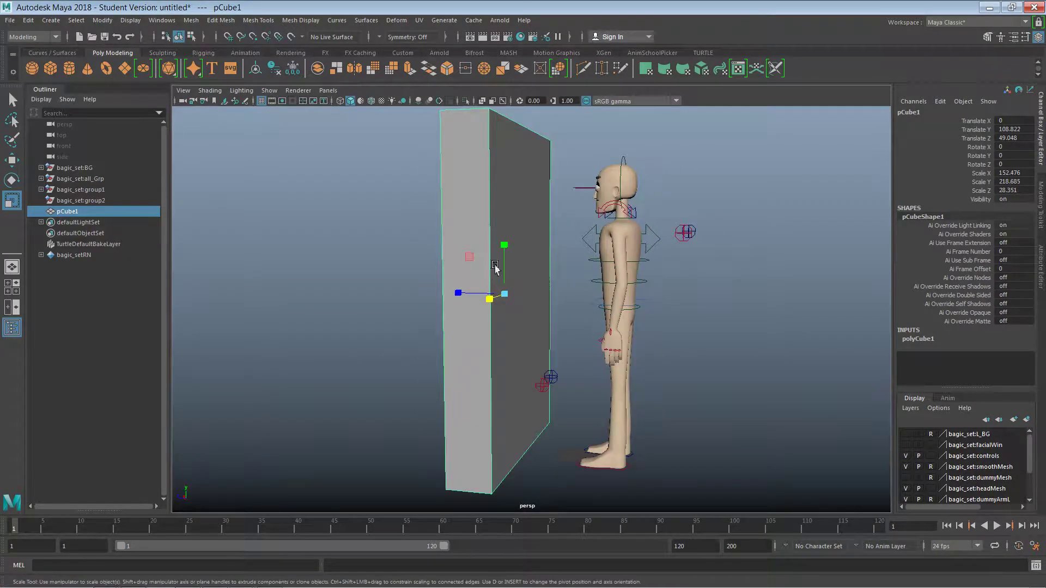
left_click_drag(505, 244, 507, 235)
Raise the slab to about Y 141.6 so its base aligns with the character's feet
key("w")
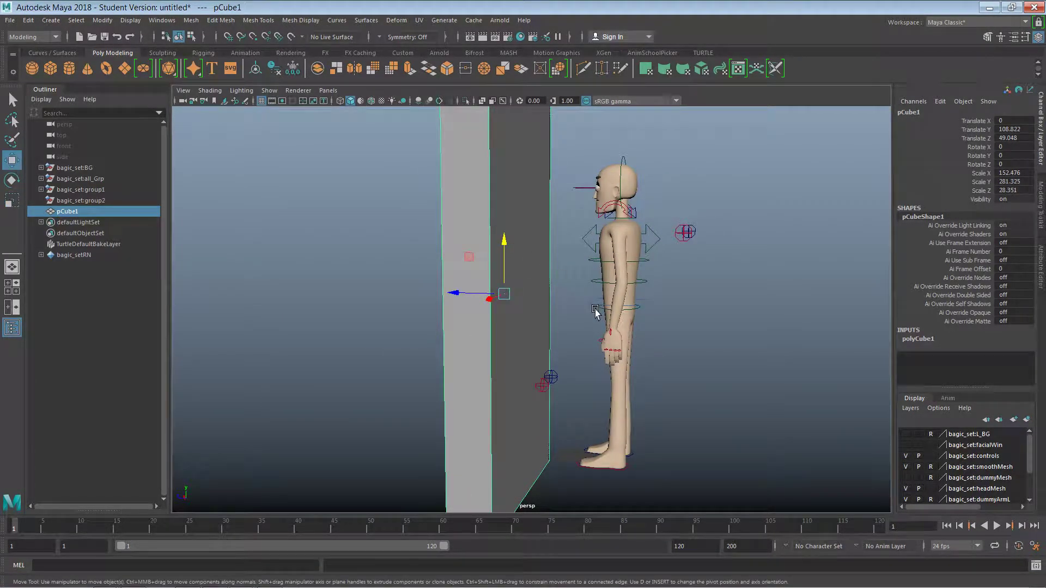
right_click_drag(594, 307, 496, 327, "alt")
left_click_drag(510, 258, 511, 248)
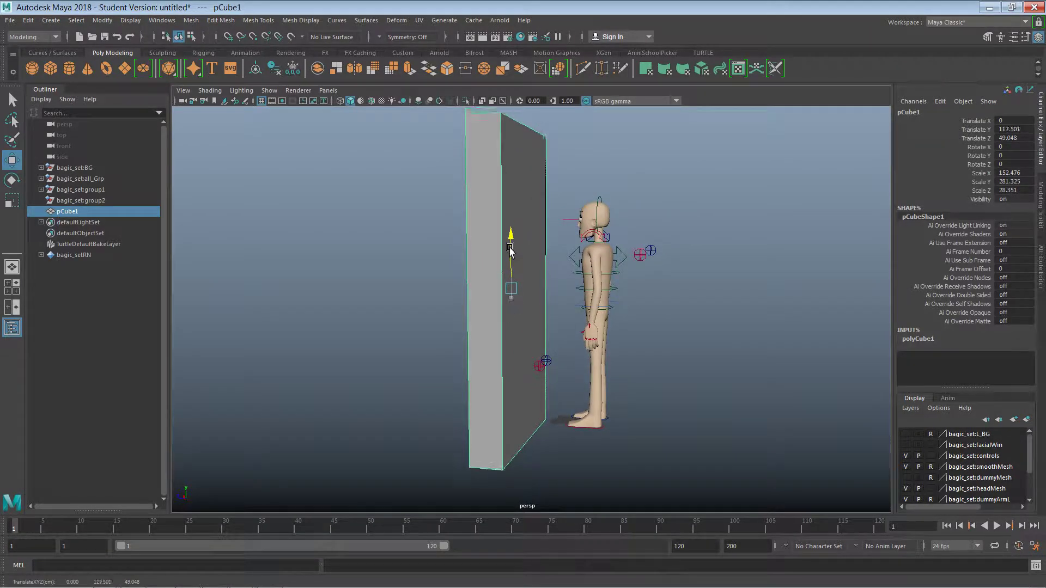
left_click_drag(510, 311, 528, 293, "alt")
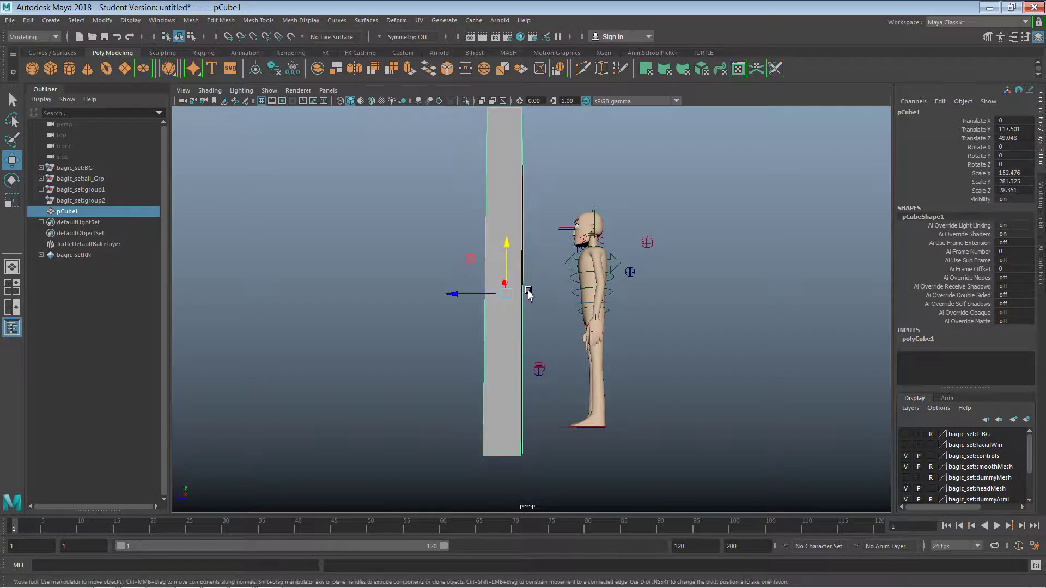
left_click_drag(506, 254, 506, 227)
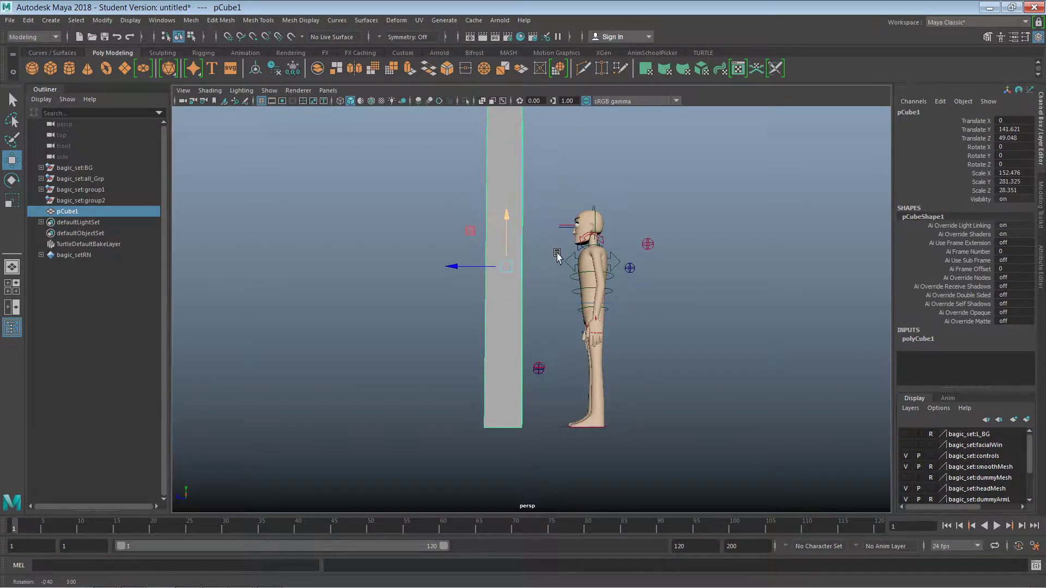
Duplicate the slab, move the copy toward the character to about Z 36.5, and shrink it to about 56.6 × 104.5 × 5.8
left_click_drag(612, 284, 639, 305, "alt")
left_click_drag(707, 306, 725, 291, "alt")
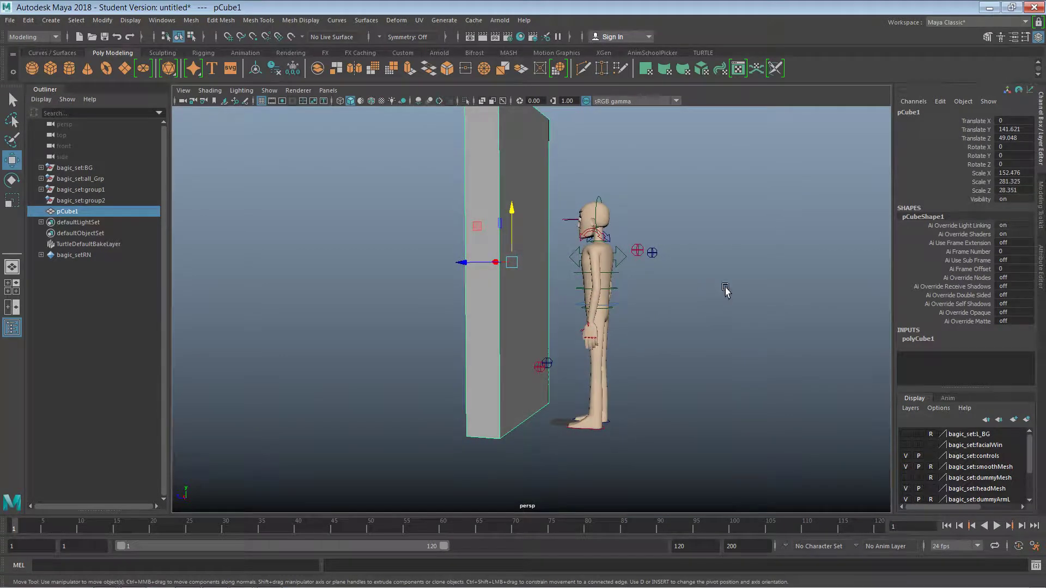
key("ctrl+d")
left_click_drag(474, 266, 497, 267)
key("r")
left_click_drag(525, 235, 521, 238)
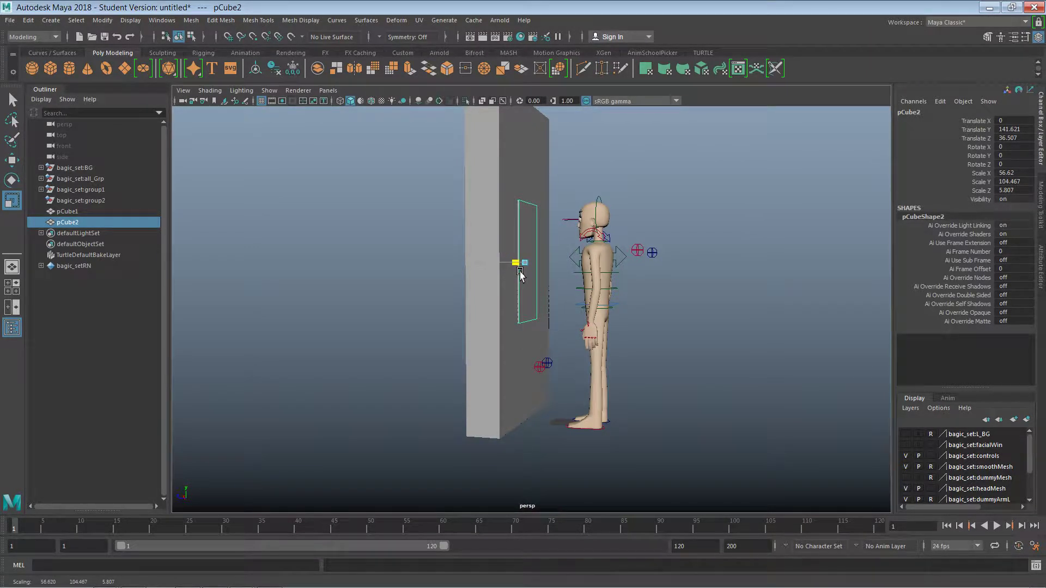
left_click(496, 310)
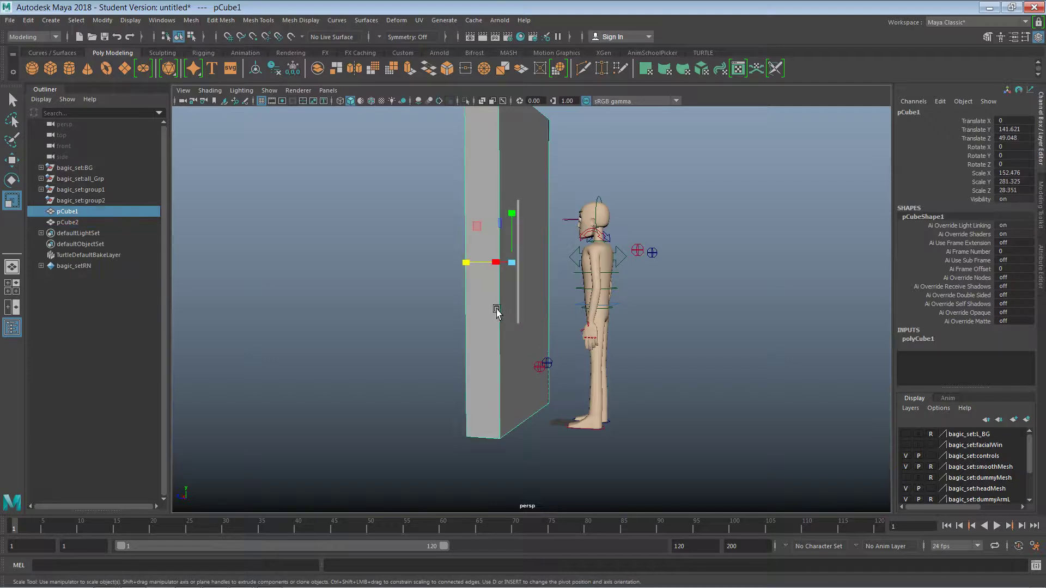
key("ctrl+z")
Resize the duplicated panel to about 30.9 wide, 41 high and 9.1 thick
left_click_drag(510, 305, 511, 330, "alt")
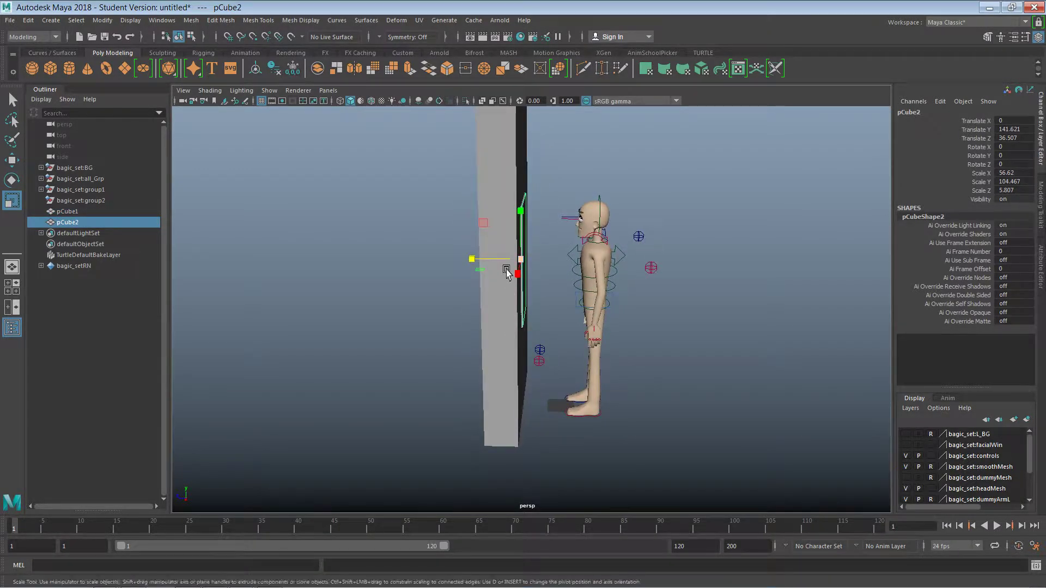
left_click_drag(496, 260, 489, 259)
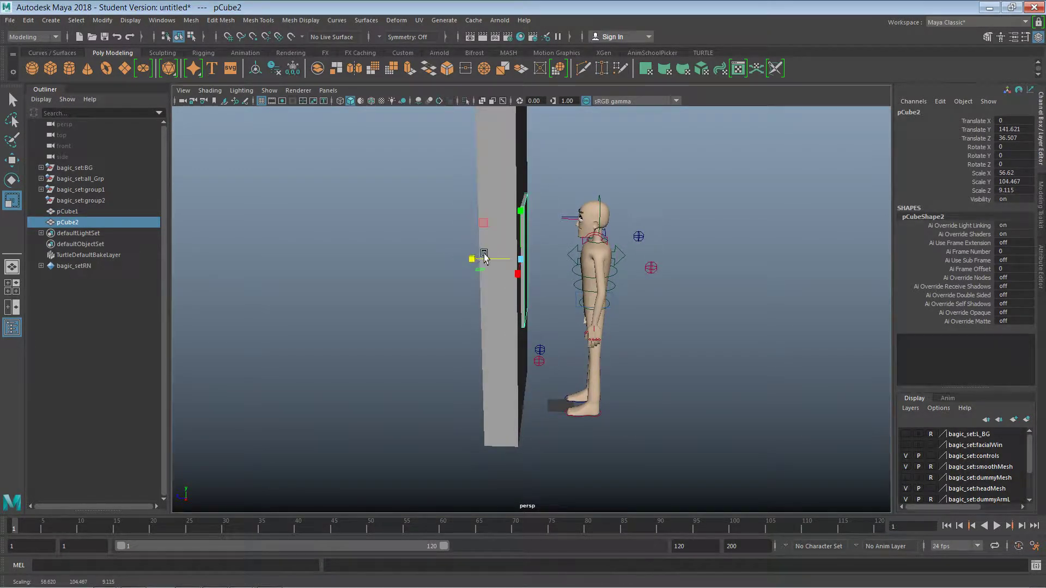
left_click_drag(531, 306, 580, 316, "alt")
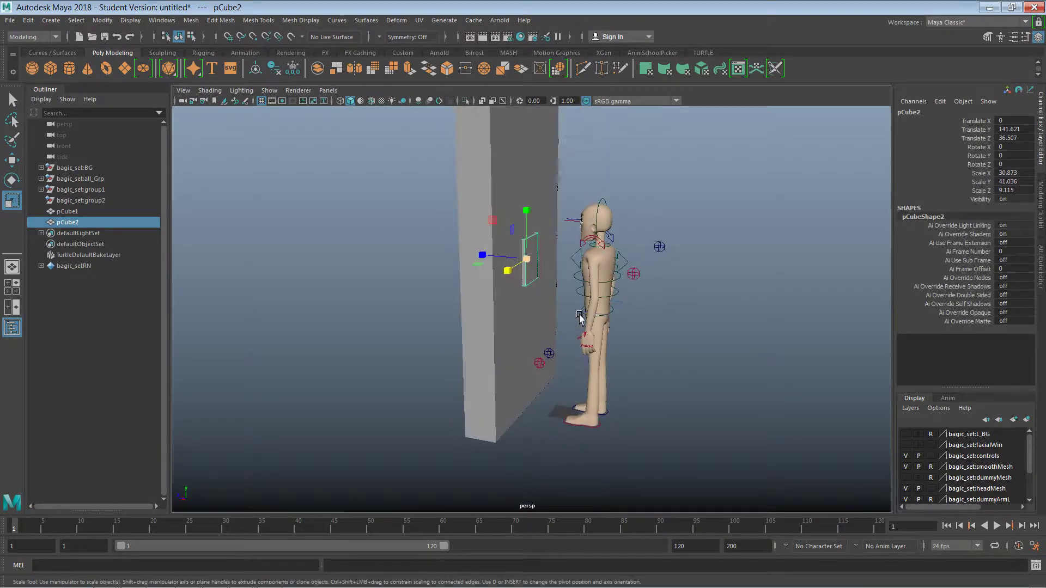
left_click(706, 316)
Adjust the small panel's depth to about Z 36 so it protrudes slightly from the slab's face
left_click_drag(652, 328, 502, 266, "alt")
left_click(535, 272)
key("w")
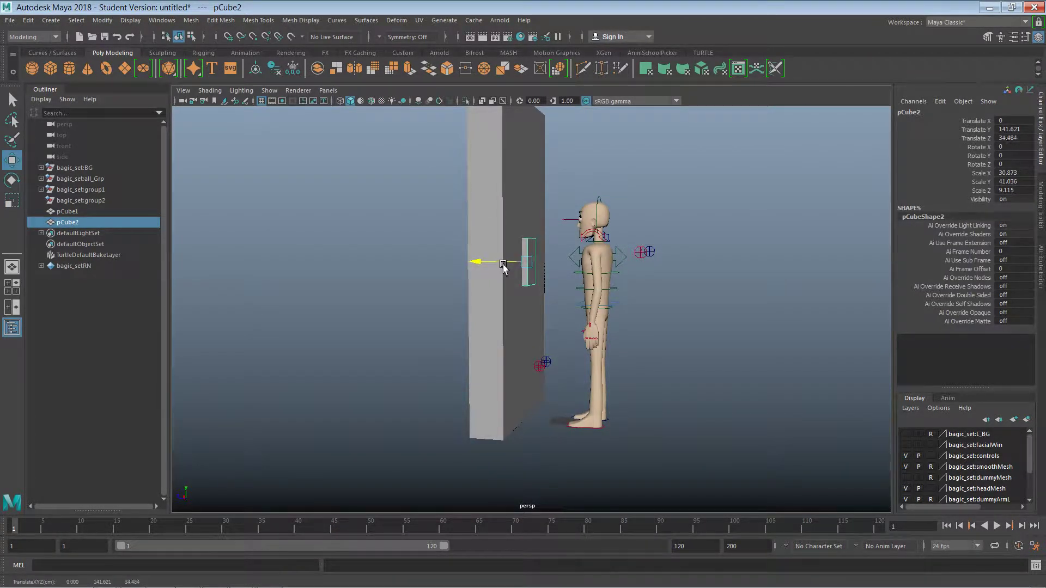
left_click(687, 308)
left_click_drag(663, 289, 640, 299, "alt")
left_click(542, 319)
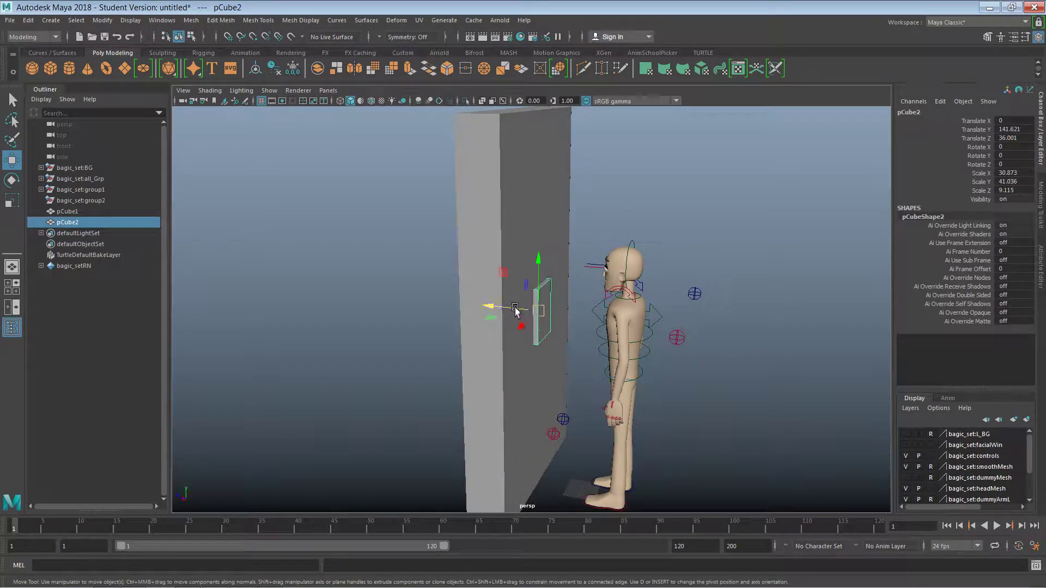
left_click_drag(515, 310, 517, 311)
left_click(682, 238)
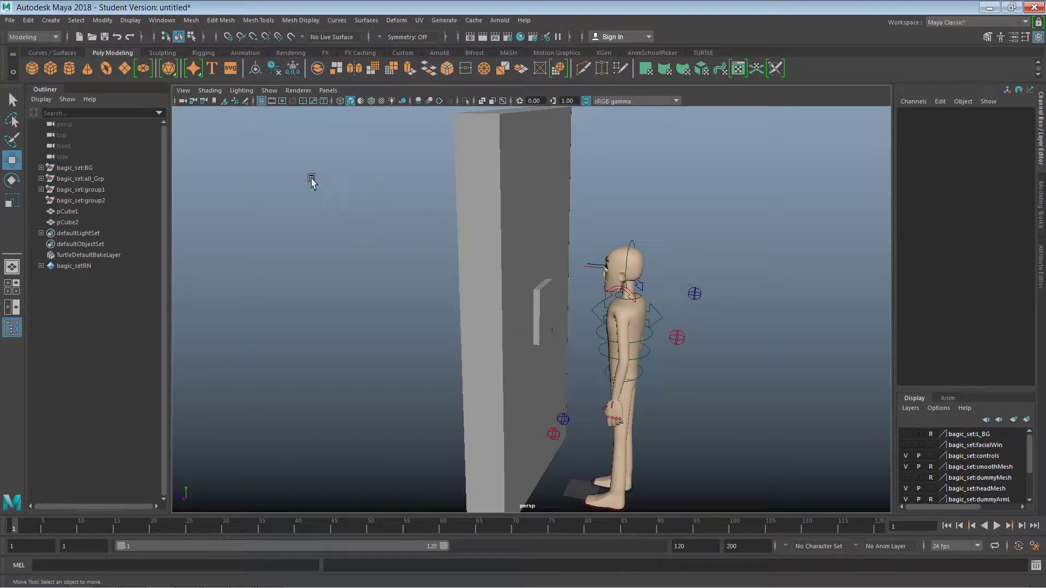
Create a polygon cylinder raised to about Y 141.4, with its X rotation set to 90
left_click(69, 69)
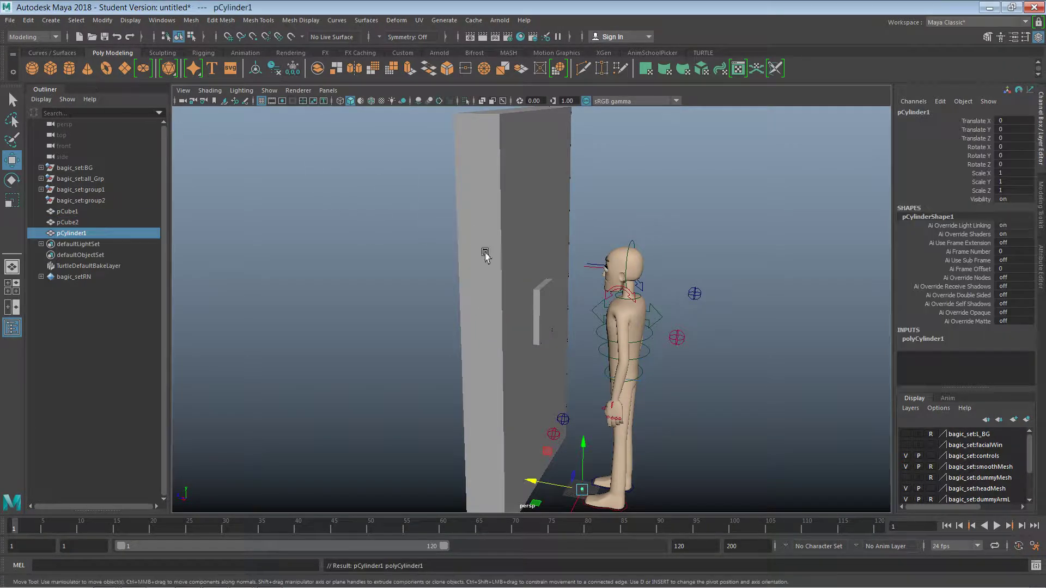
left_click_drag(582, 438, 596, 258)
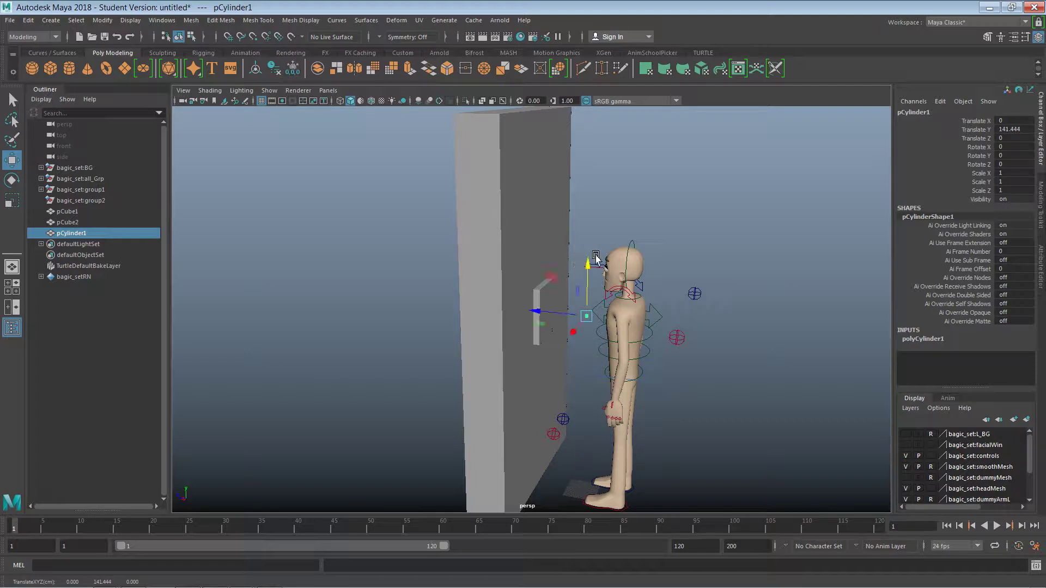
left_click(1012, 147)
type("r")
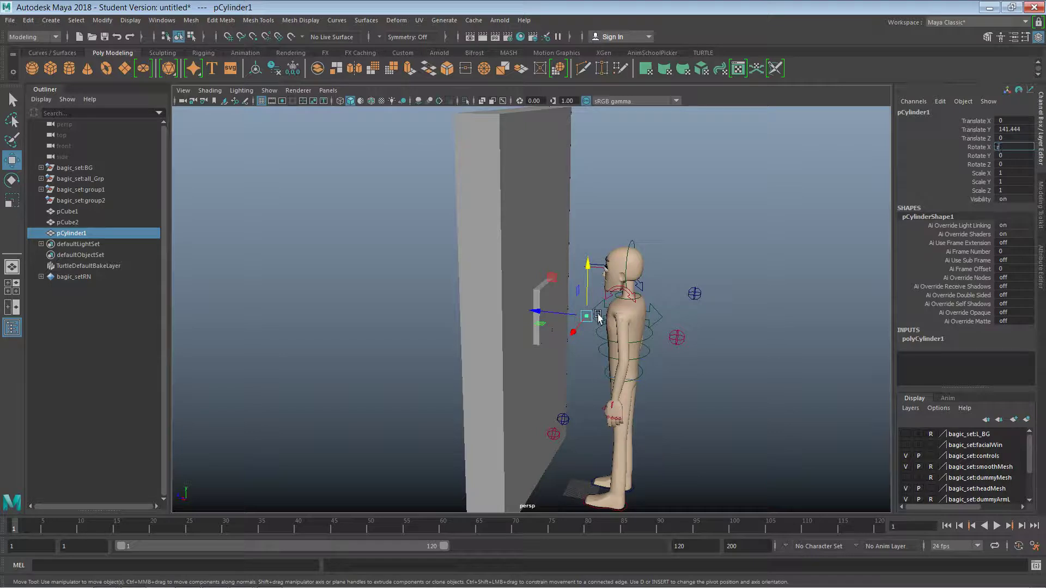
type("re")
Move the cylinder toward the wall to about Z 29.4 and scale it uniformly to about 4.4 as a button on the panel
left_click_drag(579, 300, 571, 320)
key("ctrl+z")
key("r")
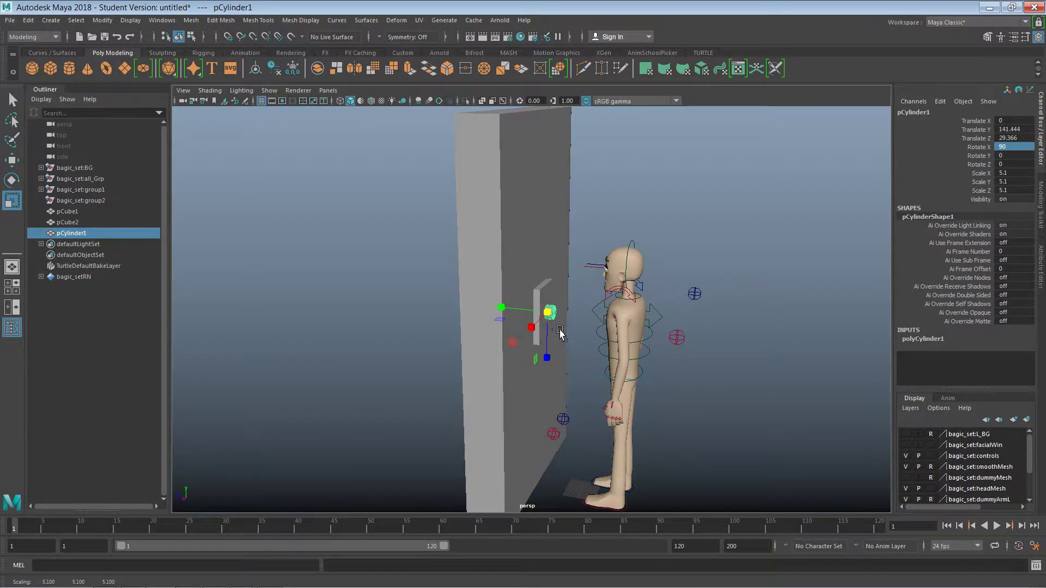
right_click_drag(560, 330, 718, 338, "alt")
left_click_drag(574, 317, 572, 318)
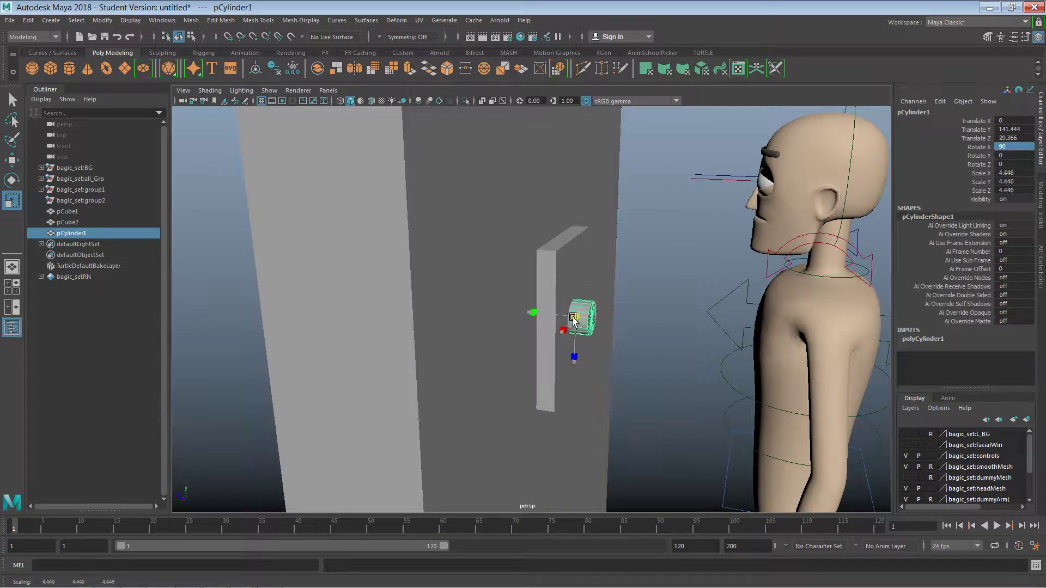
Assign a new aiStandardSurface material to the small panel on the wall
left_click(655, 287)
left_click_drag(656, 287, 680, 305, "alt")
left_click(545, 329)
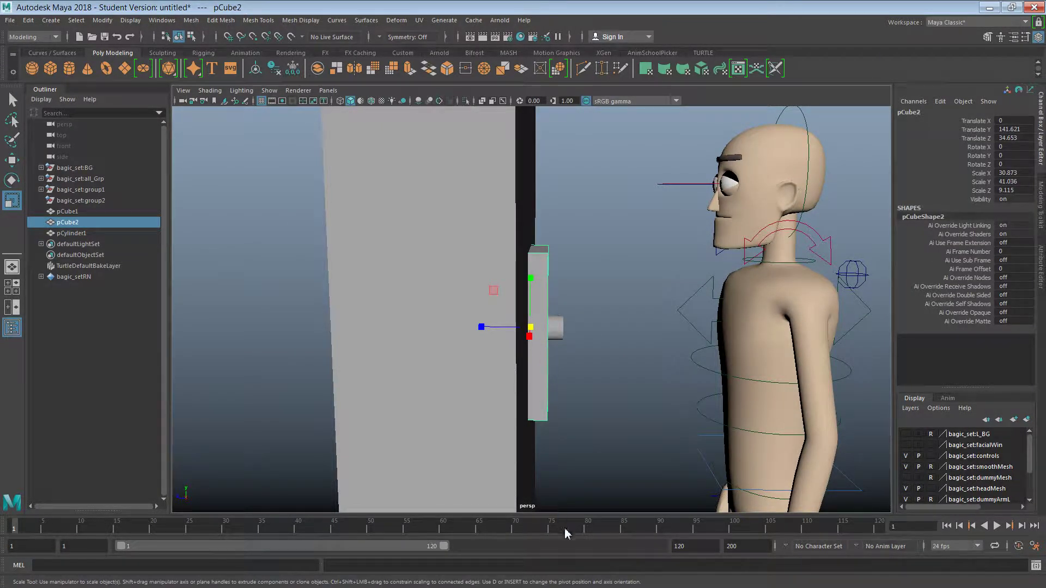
right_click_drag(565, 528, 561, 540)
left_click(391, 265)
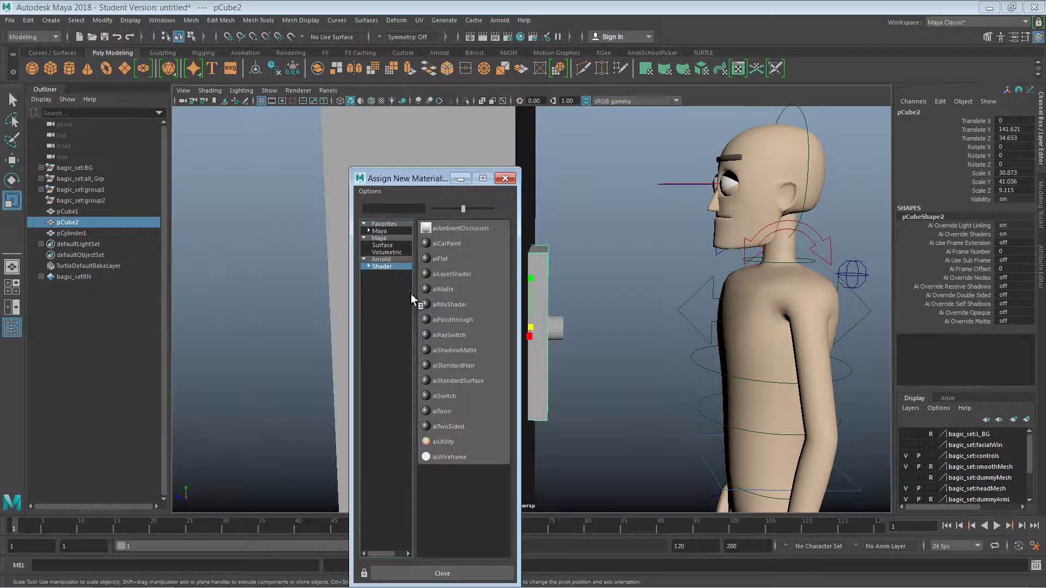
left_click(469, 383)
left_click(532, 345)
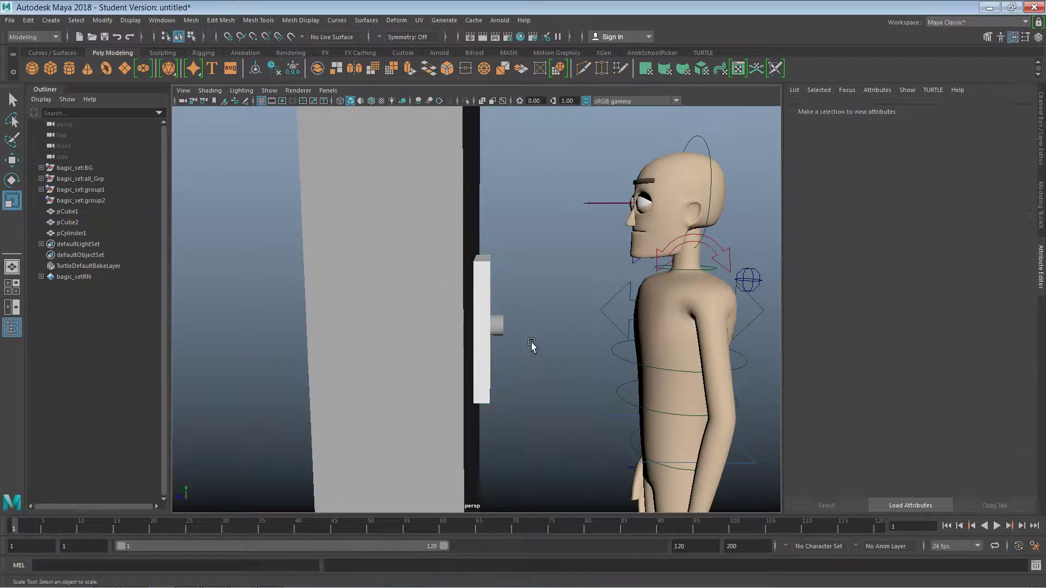
Assign a new aiStandardSurface material to the button cylinder and set its base color to red
left_click(501, 330)
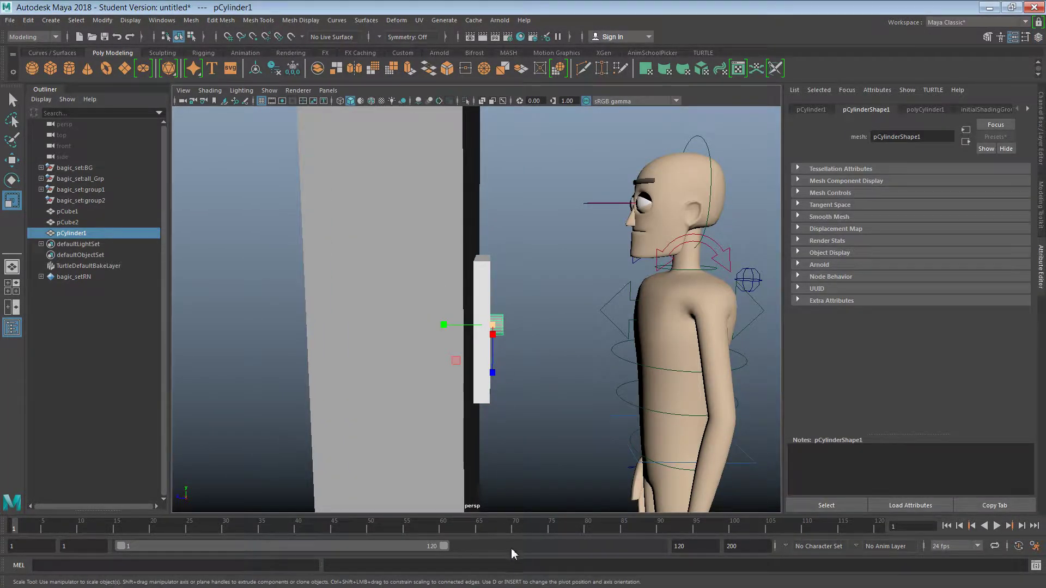
right_click_drag(511, 549, 511, 548)
left_click(381, 266)
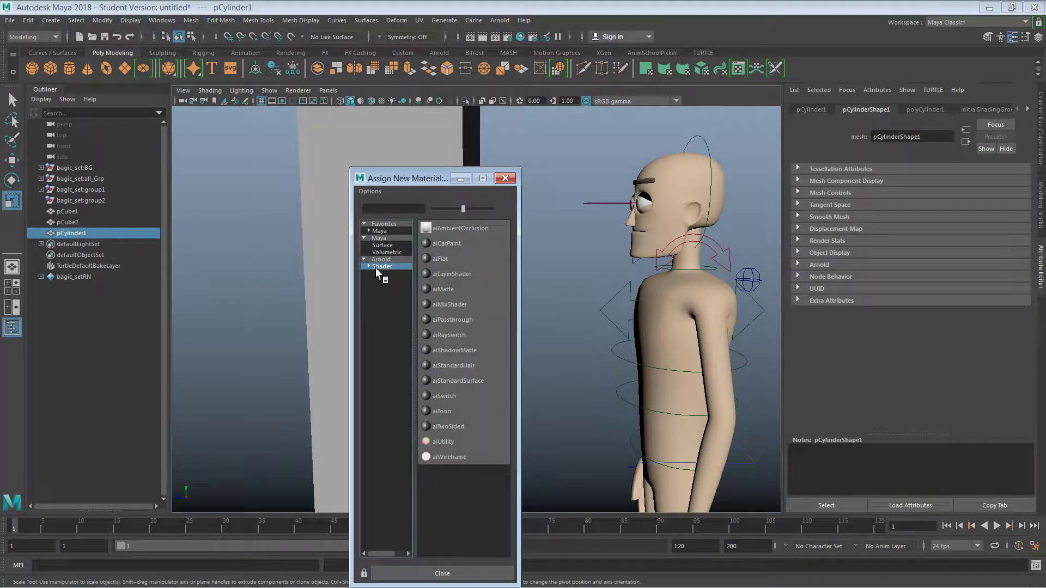
left_click(475, 381)
left_click(890, 249)
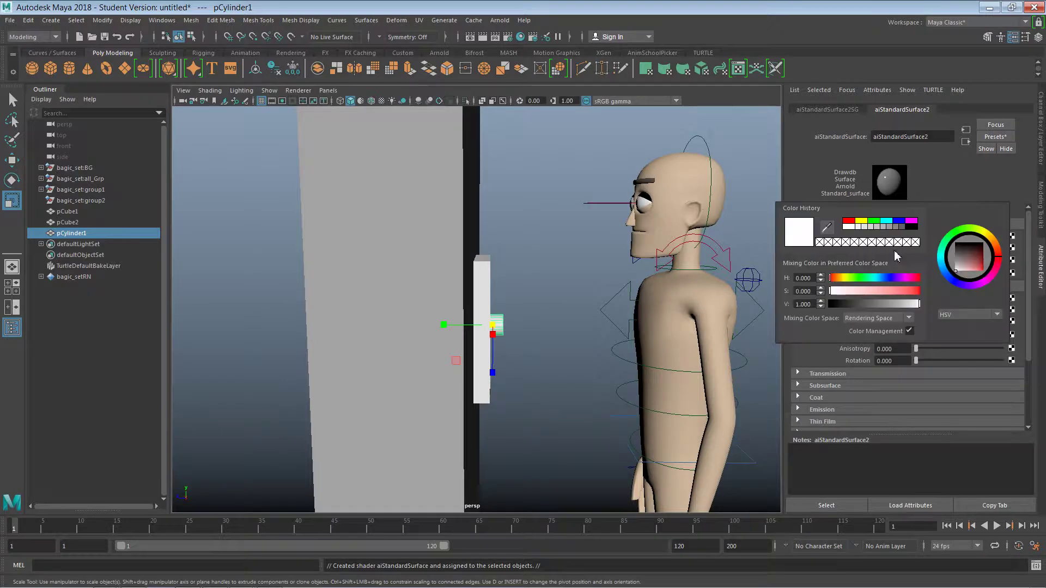
left_click_drag(903, 289, 927, 294)
left_click(557, 281)
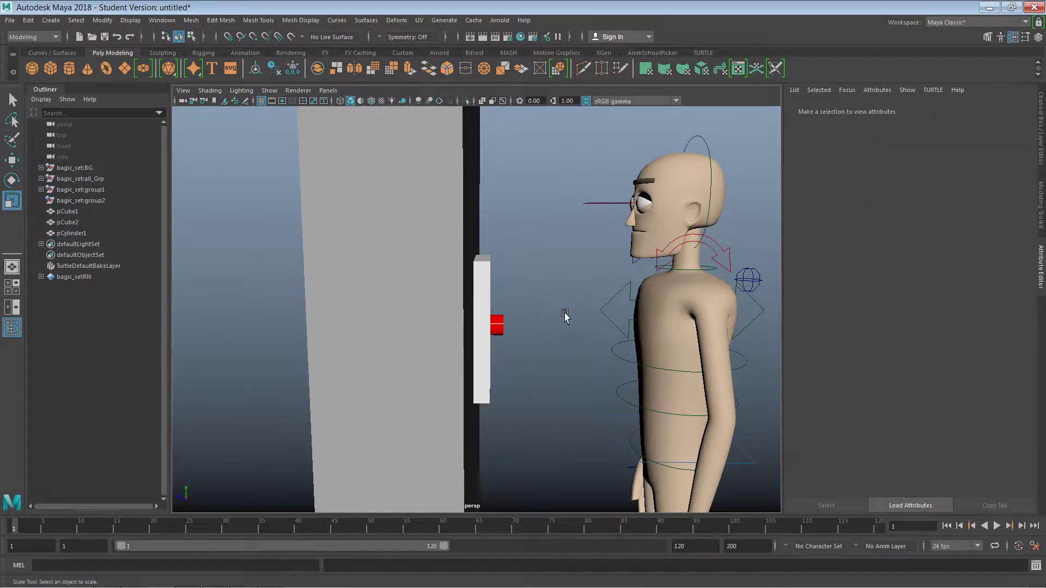
left_click_drag(566, 372, 557, 238, "alt")
left_click_drag(546, 309, 546, 270, "alt")
middle_click_drag(546, 271, 554, 357, "alt")
left_click_drag(553, 355, 559, 334, "alt")
middle_click_drag(543, 314, 517, 361, "alt")
left_click_drag(516, 361, 510, 362, "alt")
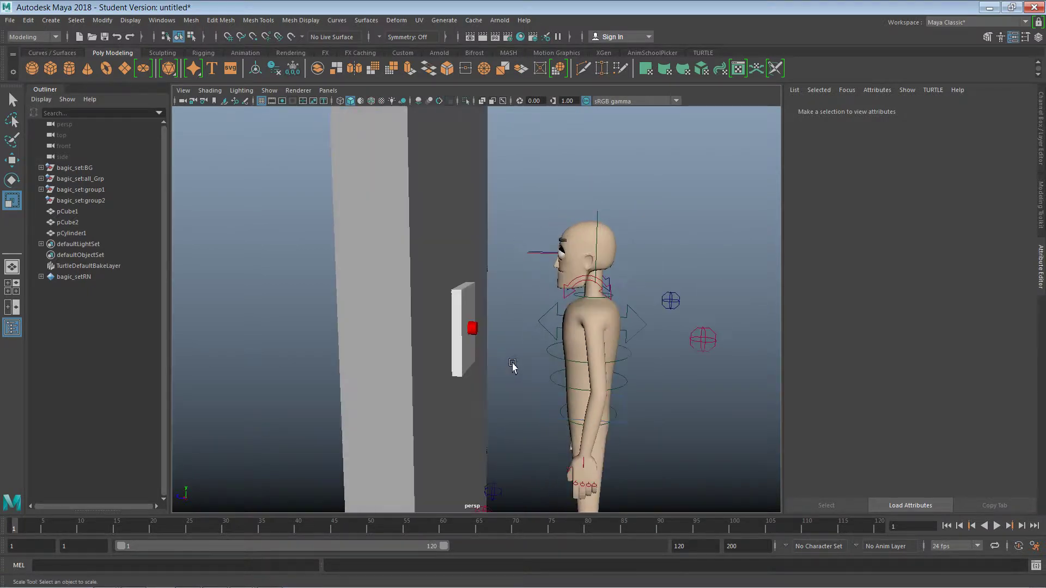
Check the default in and out tangents in the animation preferences and close them without saving
left_click(81, 23)
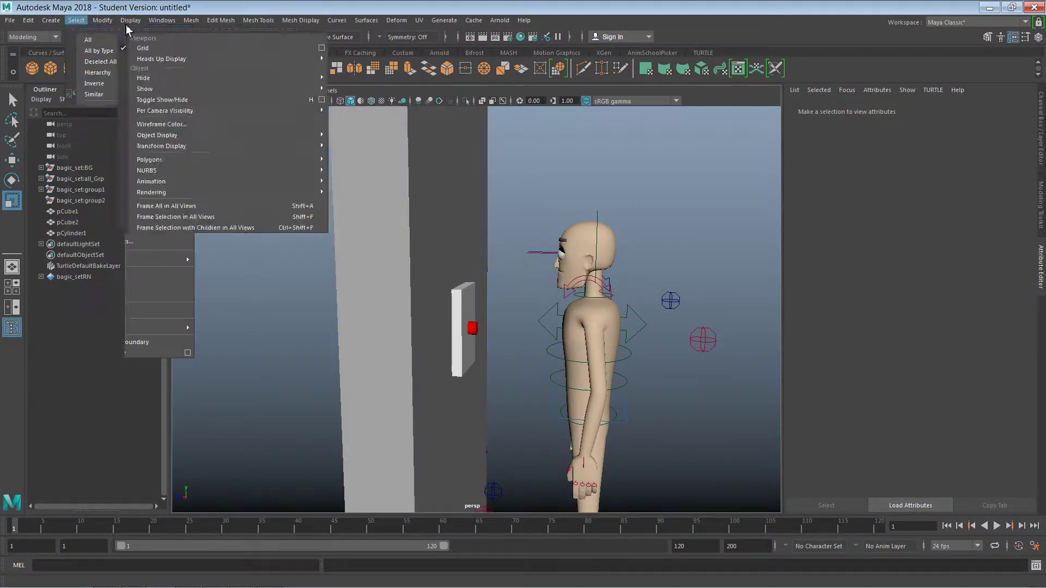
mouse_move(162, 22)
mouse_move(203, 61)
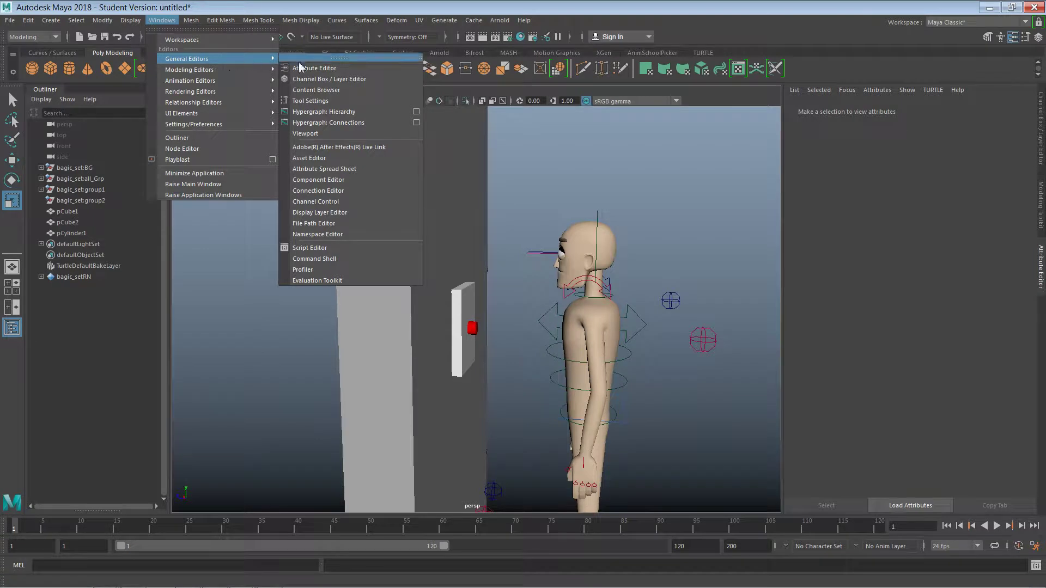
mouse_move(250, 124)
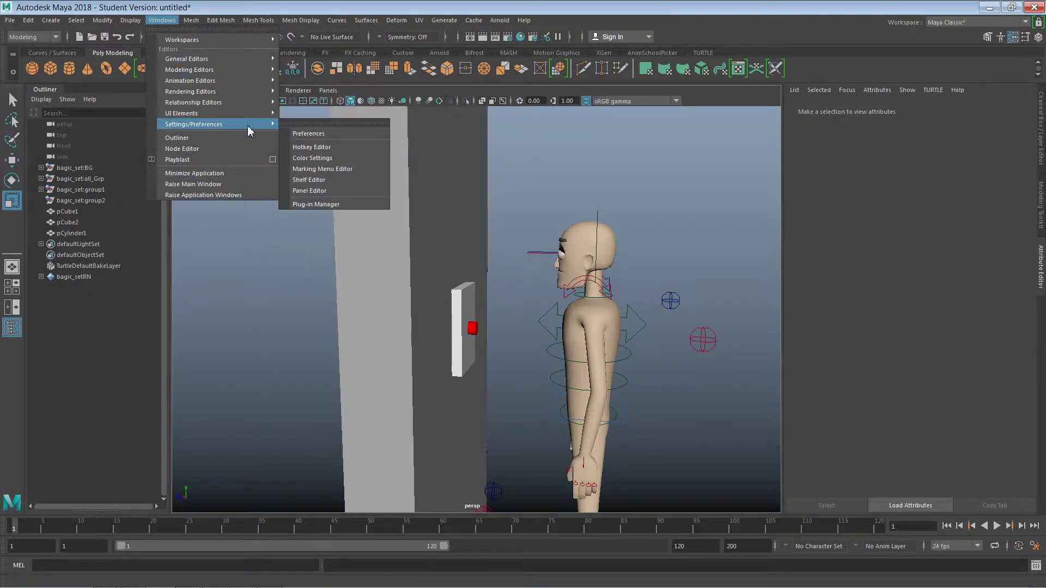
left_click(305, 127)
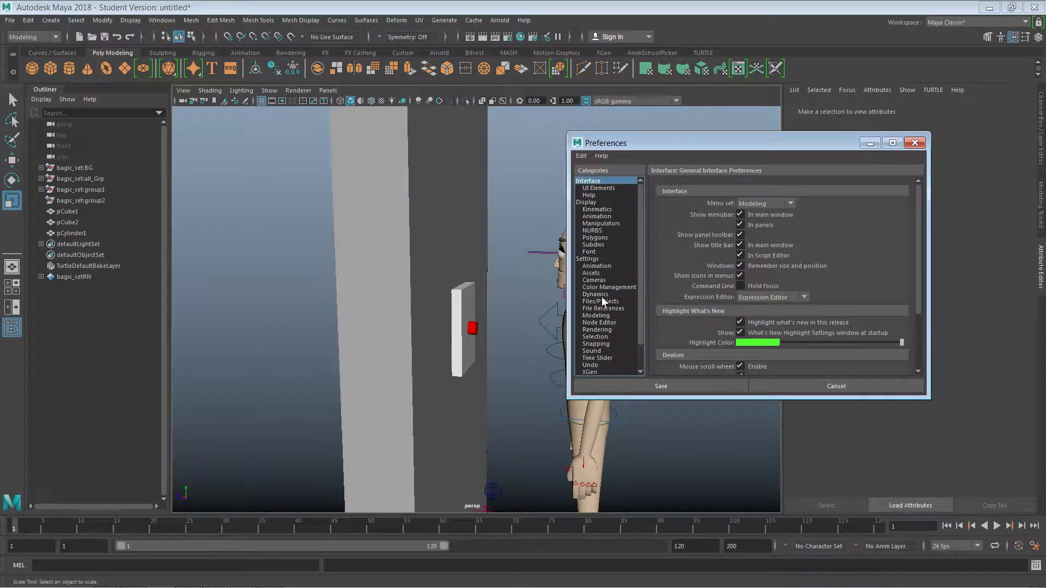
left_click(599, 266)
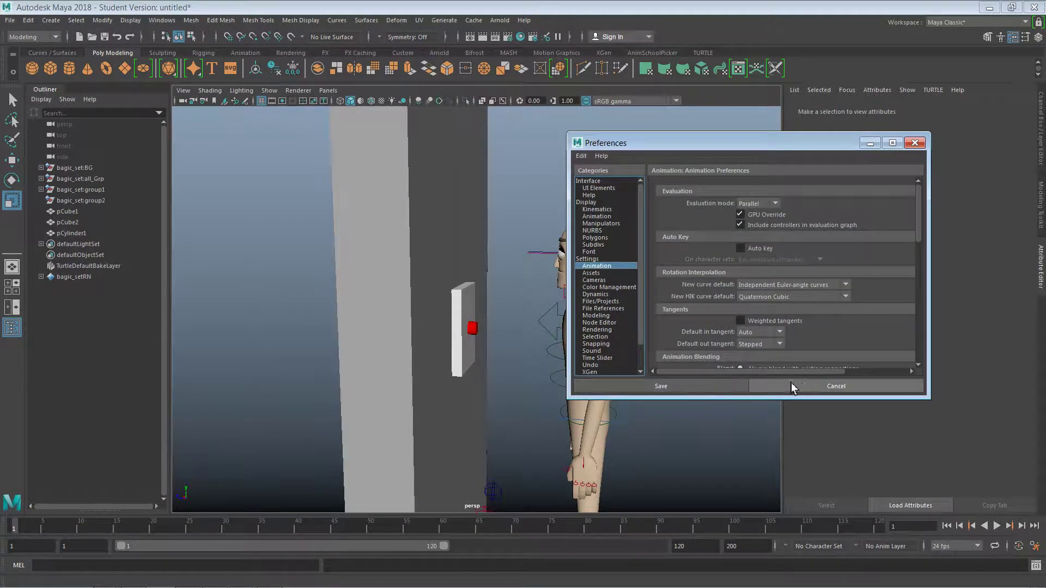
left_click(822, 380)
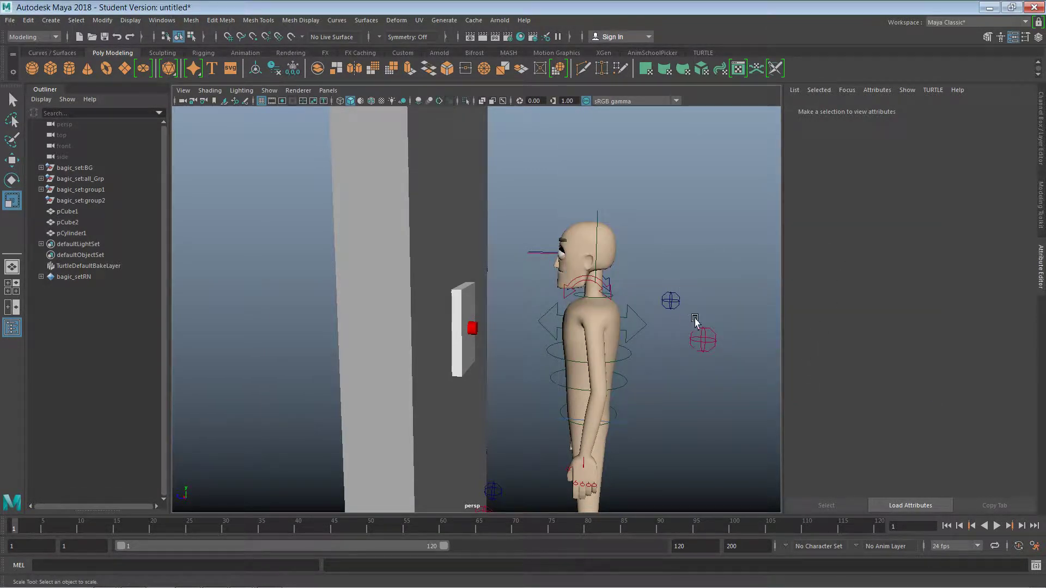
Set up a two-pane layout with side and perspective views, framing the character's upper body and the red button in the side view
middle_click_drag(707, 333, 723, 279, "alt")
left_click_drag(690, 326, 707, 302, "alt")
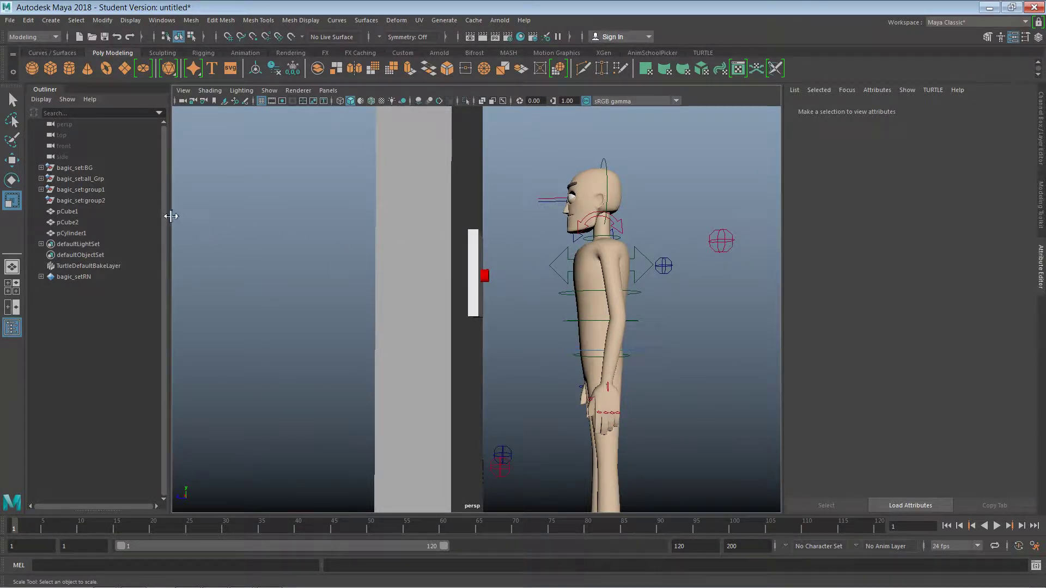
left_click(16, 309)
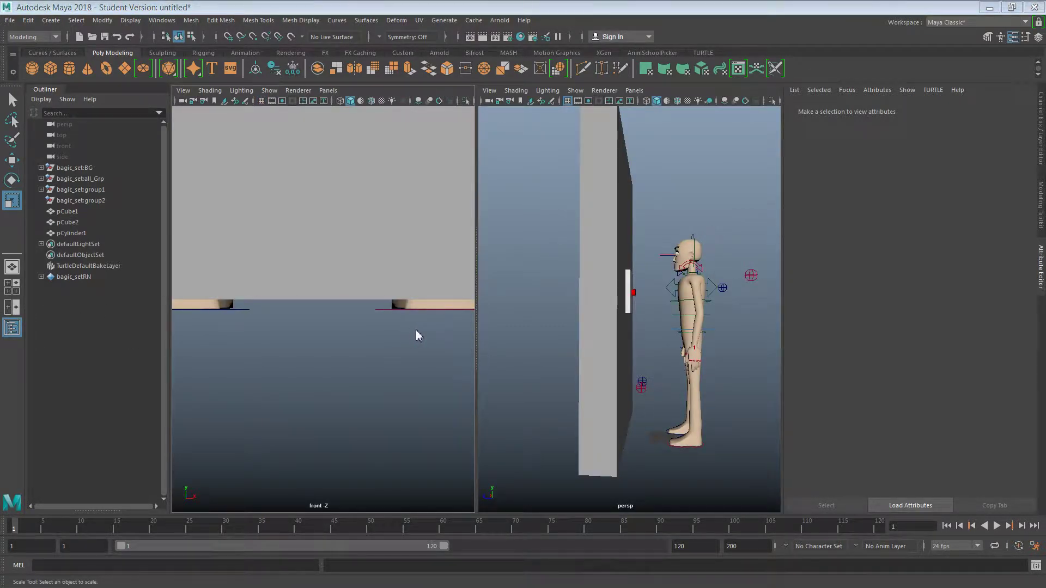
left_click_drag(433, 330, 457, 329)
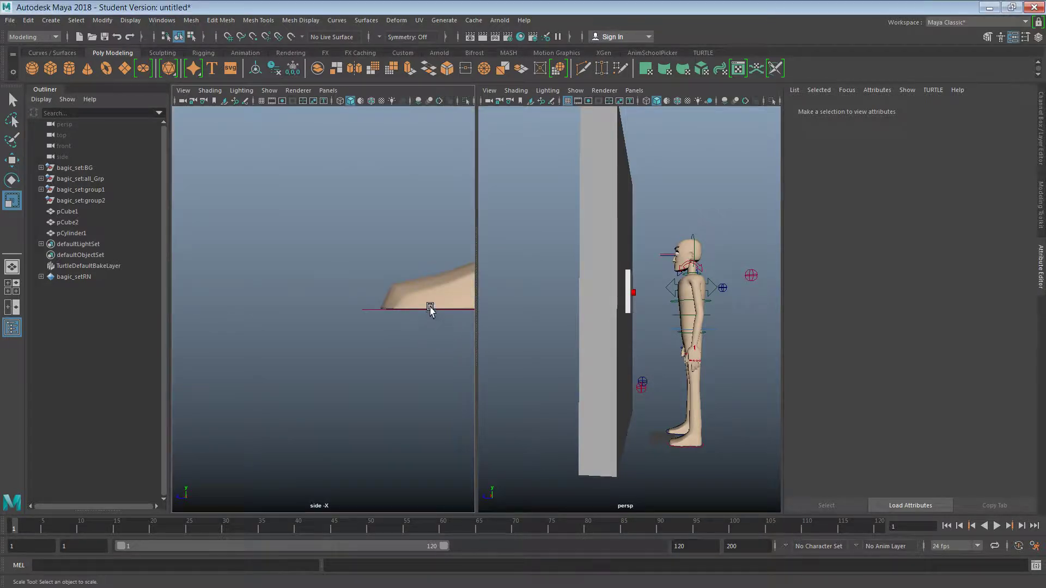
right_click_drag(430, 309, 284, 316, "alt")
right_click_drag(406, 218, 255, 227, "alt")
right_click_drag(404, 192, 243, 213, "alt")
right_click_drag(434, 200, 332, 194, "alt")
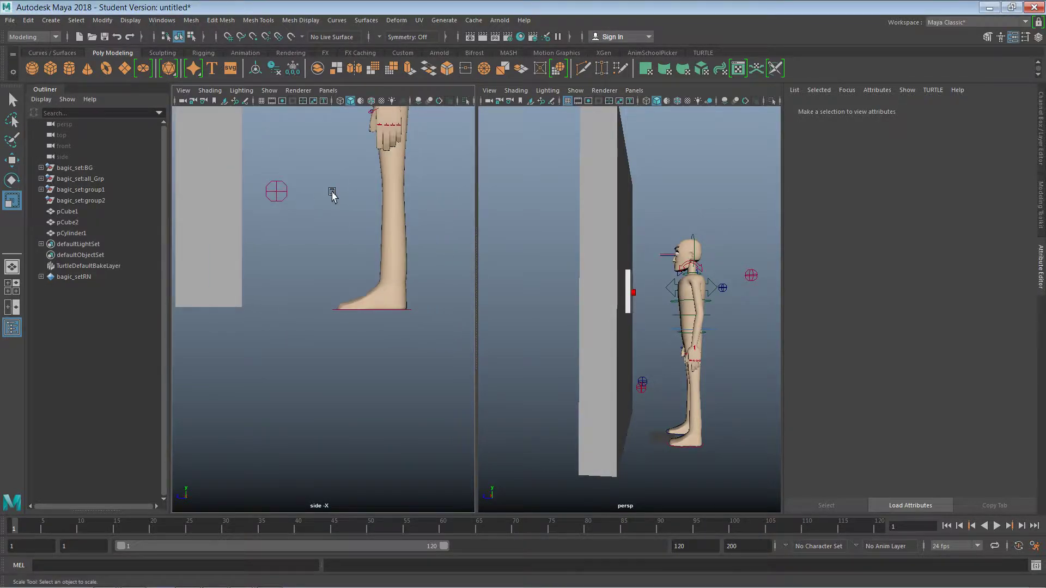
middle_click_drag(369, 194, 390, 311, "alt")
mouse_move(411, 272)
right_mouse_down("alt")
mouse_move(359, 282)
mouse_move(446, 273)
mouse_move(398, 274)
right_mouse_up("alt")
middle_click_drag(380, 269, 385, 316, "alt")
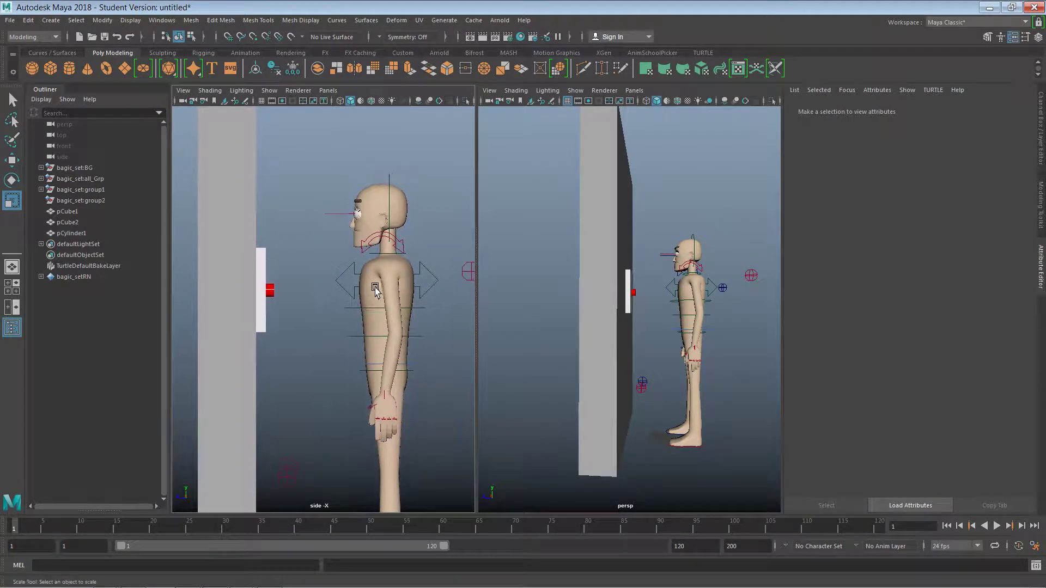
Rotate the character's head control about 13.5 degrees in X so the face tilts down toward the button
left_click(391, 176)
mouse_move(414, 188)
right_mouse_down("alt")
mouse_move(446, 179)
mouse_move(423, 184)
right_mouse_up("alt")
middle_click_drag(410, 188, 389, 210, "alt")
key("e")
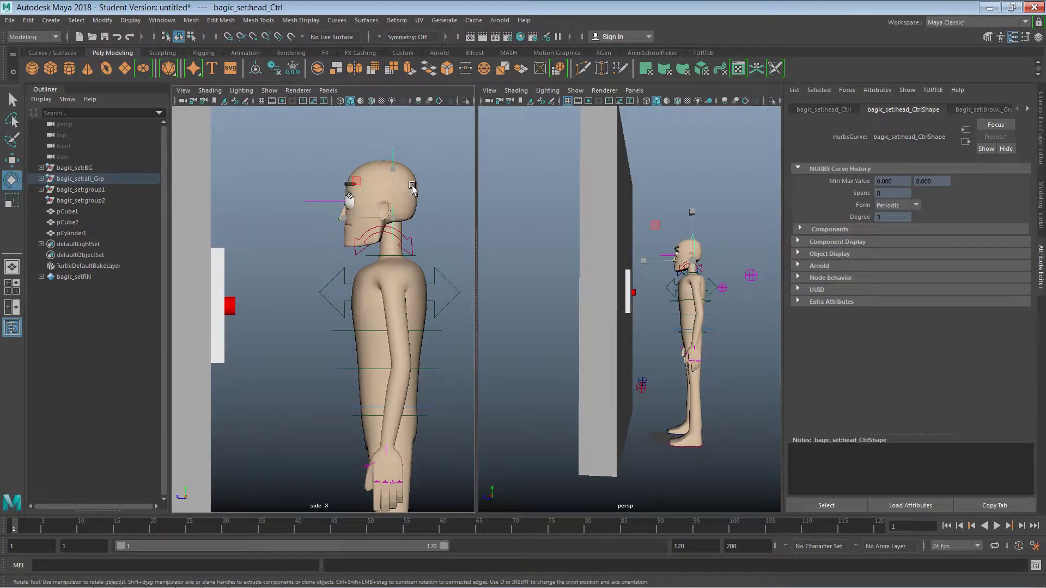
mouse_move(409, 163)
left_mouse_down()
mouse_move(398, 161)
mouse_move(414, 157)
left_mouse_up()
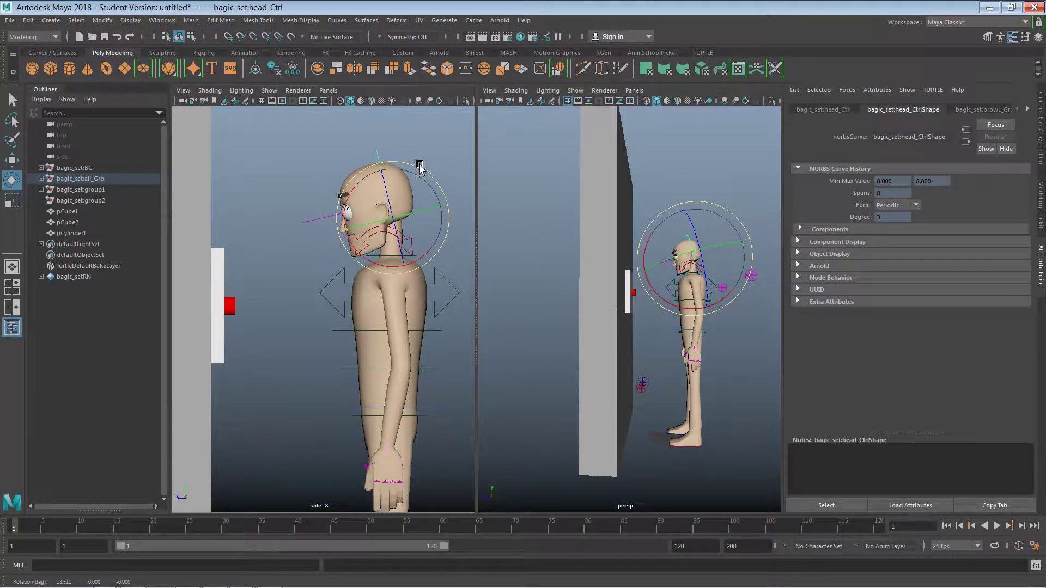
Shift the head control forward toward the wall to about Z -27.8
key("w")
left_click_drag(374, 217, 369, 217)
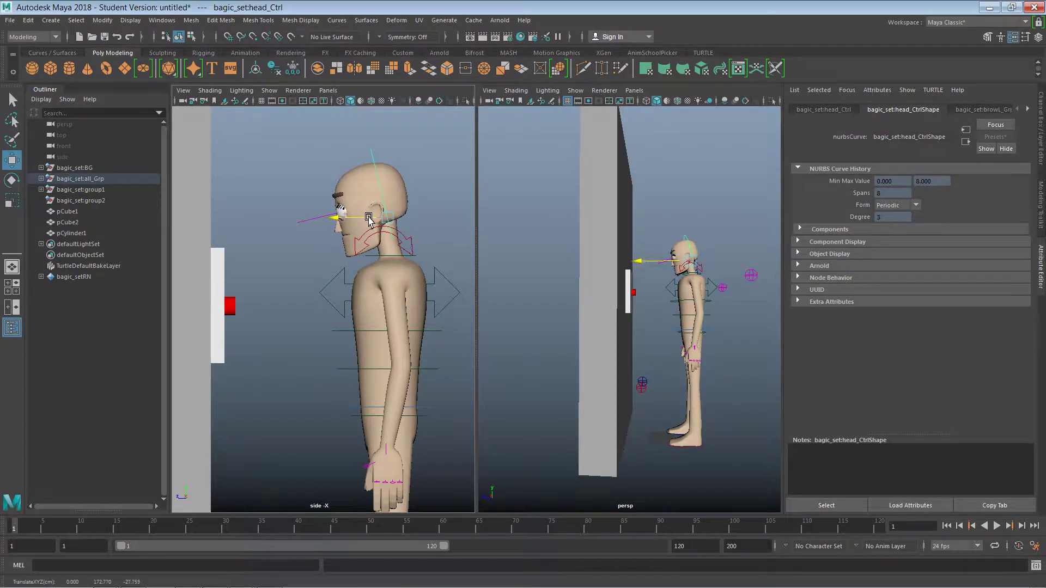
left_click_drag(387, 168, 388, 116)
key("ctrl+z")
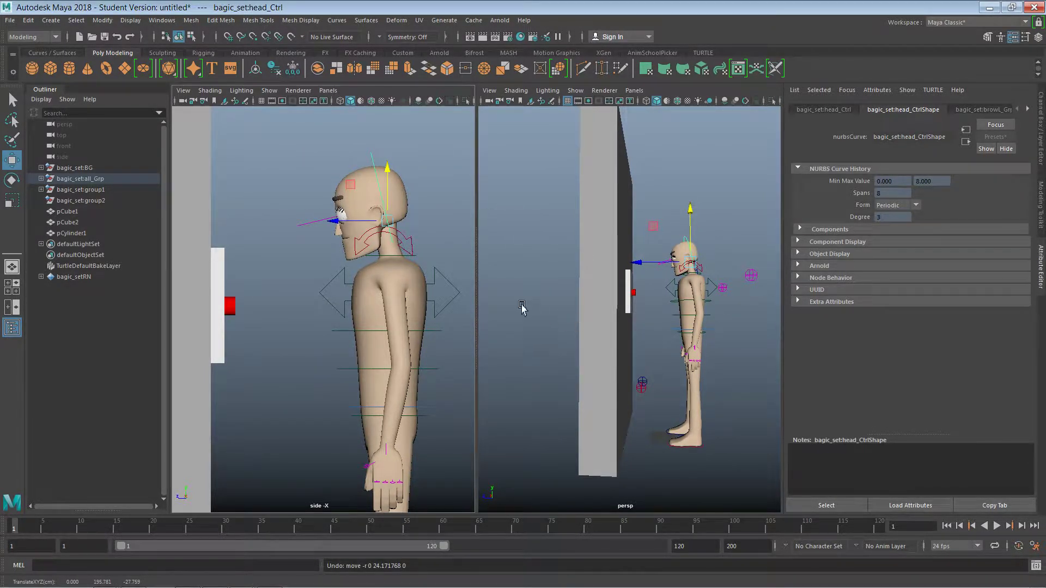
left_click(472, 268)
Try raising the right arm's IK control and moving it toward the wall
right_click_drag(394, 270, 489, 253, "alt")
middle_click_drag(451, 287, 476, 301, "alt")
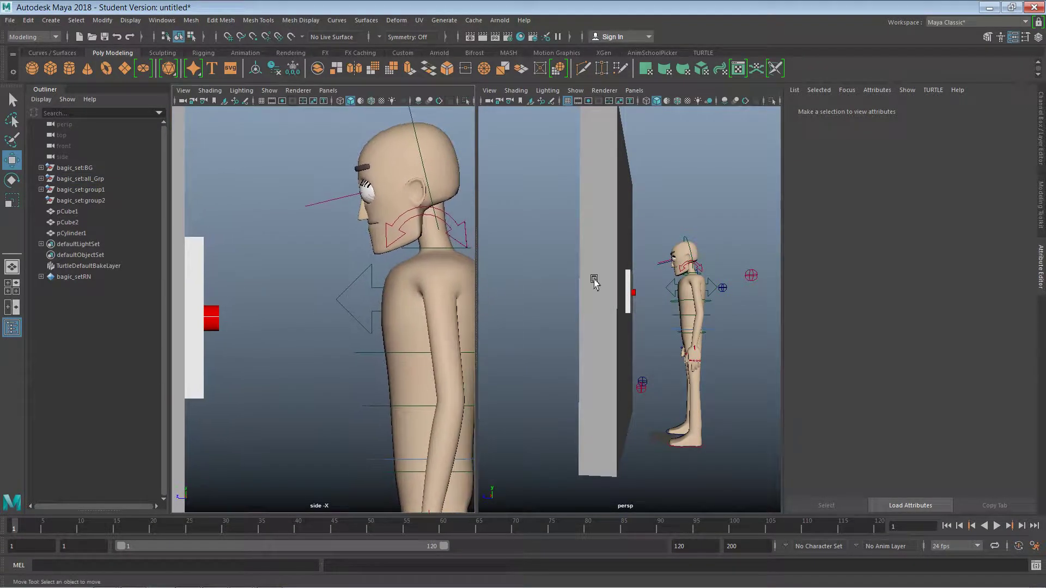
mouse_move(729, 299)
left_mouse_down("alt")
mouse_move(611, 311)
mouse_move(631, 300)
mouse_move(610, 291)
left_mouse_up("alt")
right_click_drag(642, 292, 761, 286, "alt")
middle_click_drag(684, 287, 681, 264, "alt")
right_click_drag(670, 299, 652, 312, "alt")
middle_click_drag(654, 319, 678, 358, "alt")
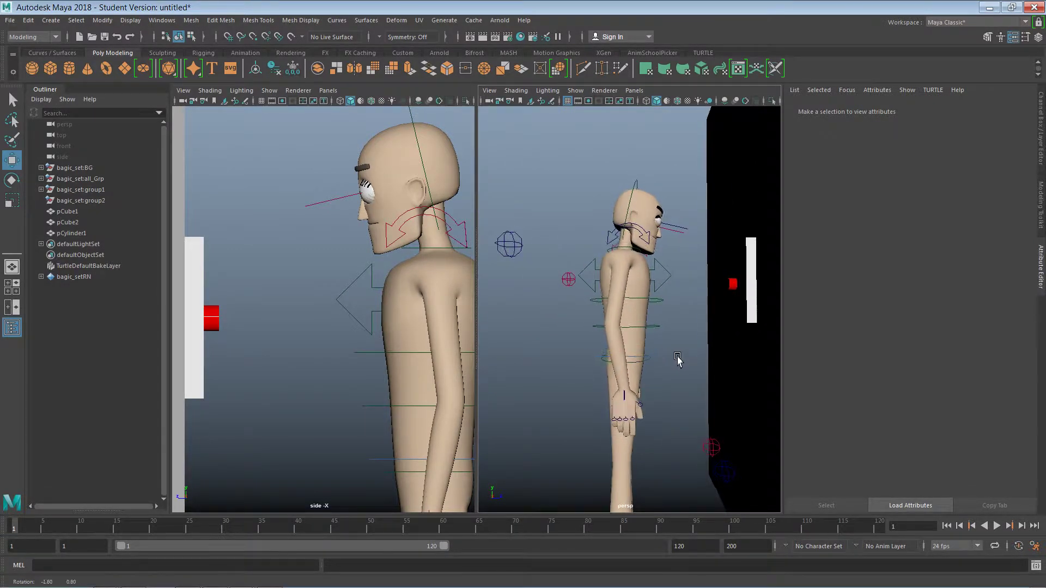
left_click_drag(678, 358, 694, 335, "alt")
left_click(642, 403)
key("ctrl+z")
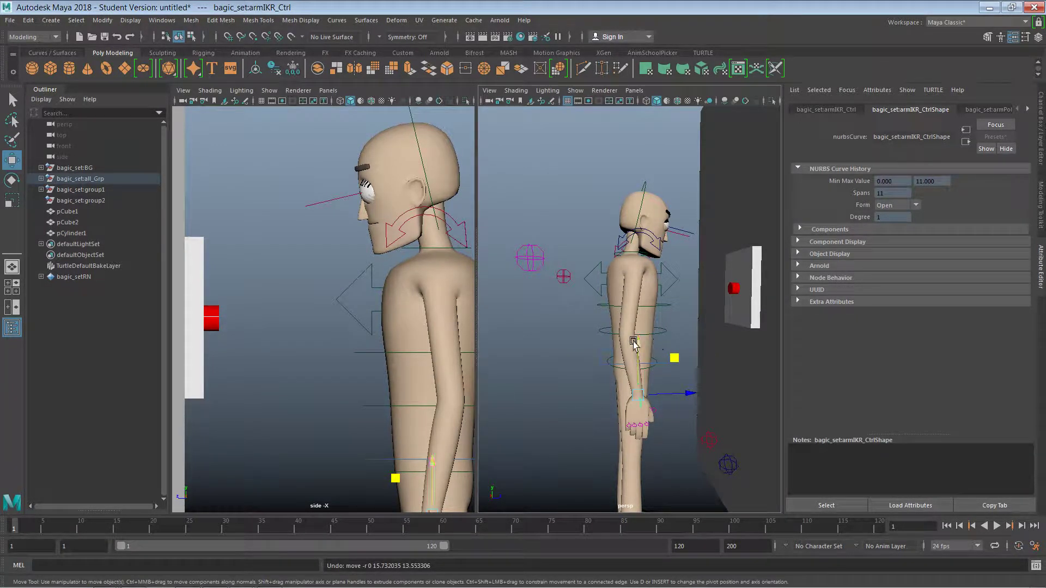
Select the wall, panel and red button together and show the channel box with the layer editor
right_click_drag(620, 344, 657, 324, "alt")
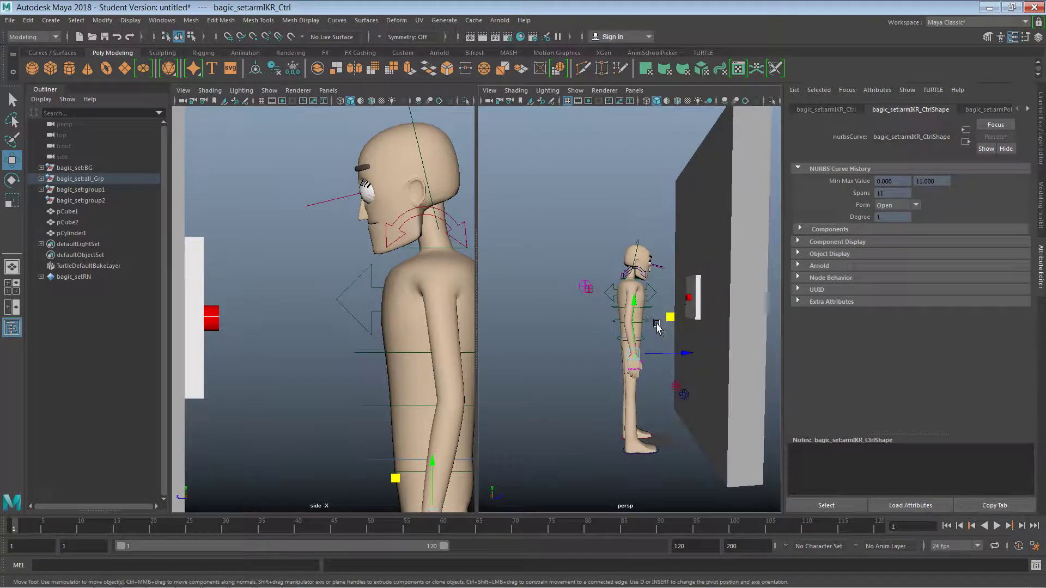
left_click_drag(665, 143, 755, 340)
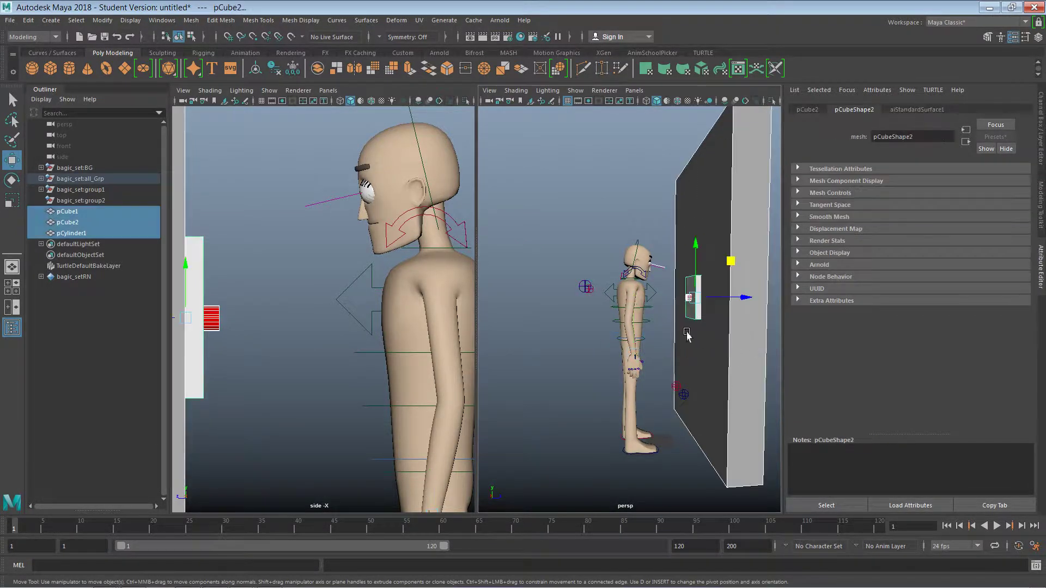
middle_click_drag(601, 334, 563, 320, "alt")
left_click(632, 312)
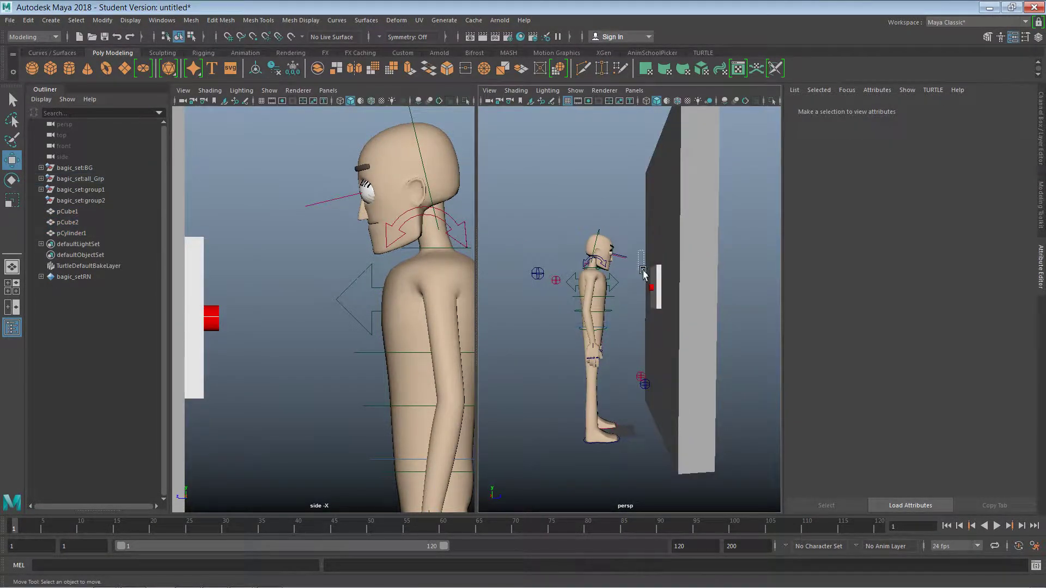
left_click_drag(643, 270, 713, 303)
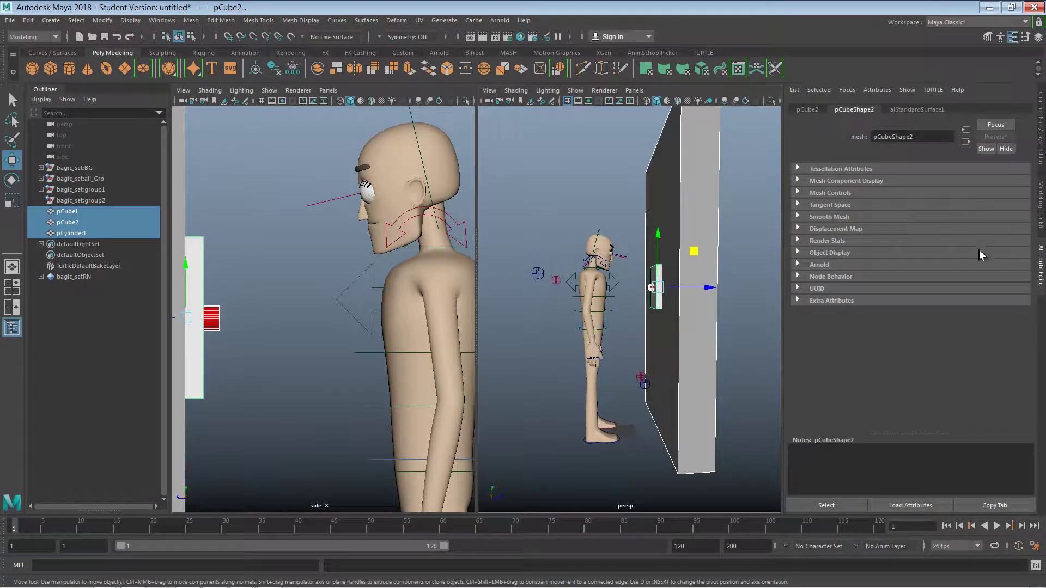
left_click(1041, 278)
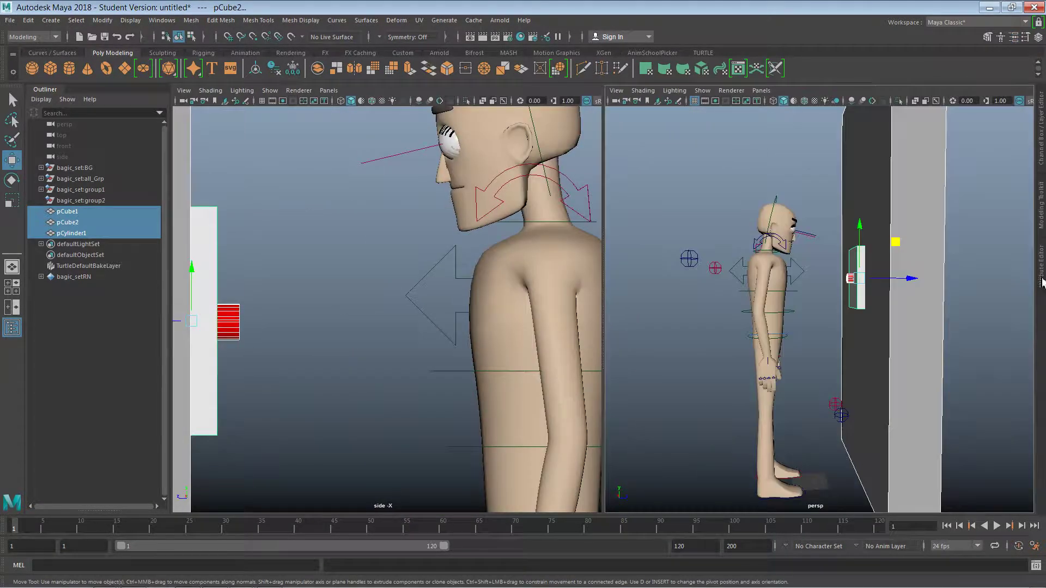
left_click(1041, 139)
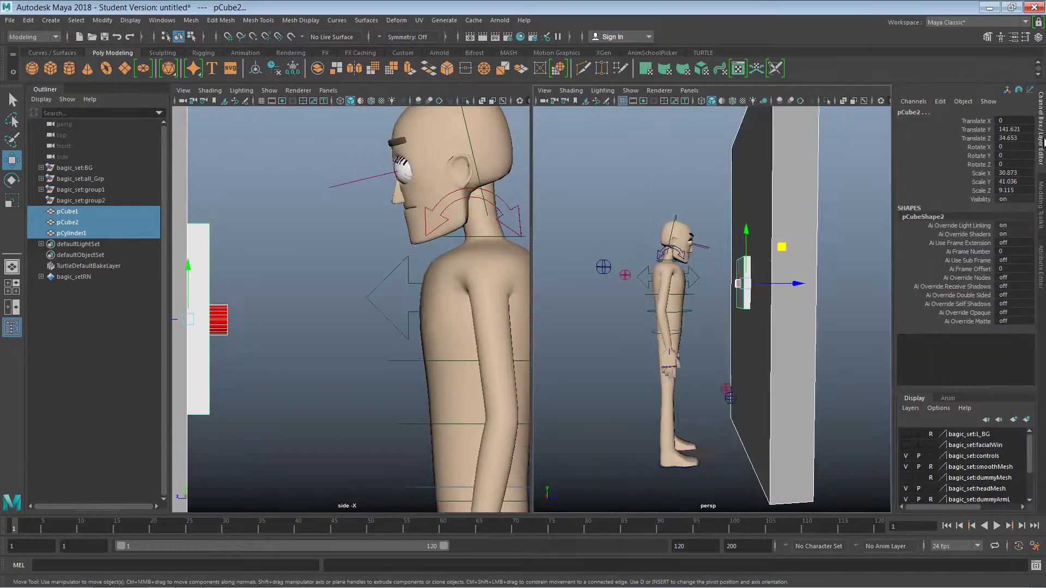
Create a display layer containing the selected wall, panel and button, name it doorbell, and clear the selection
left_click_drag(1030, 435, 1030, 480)
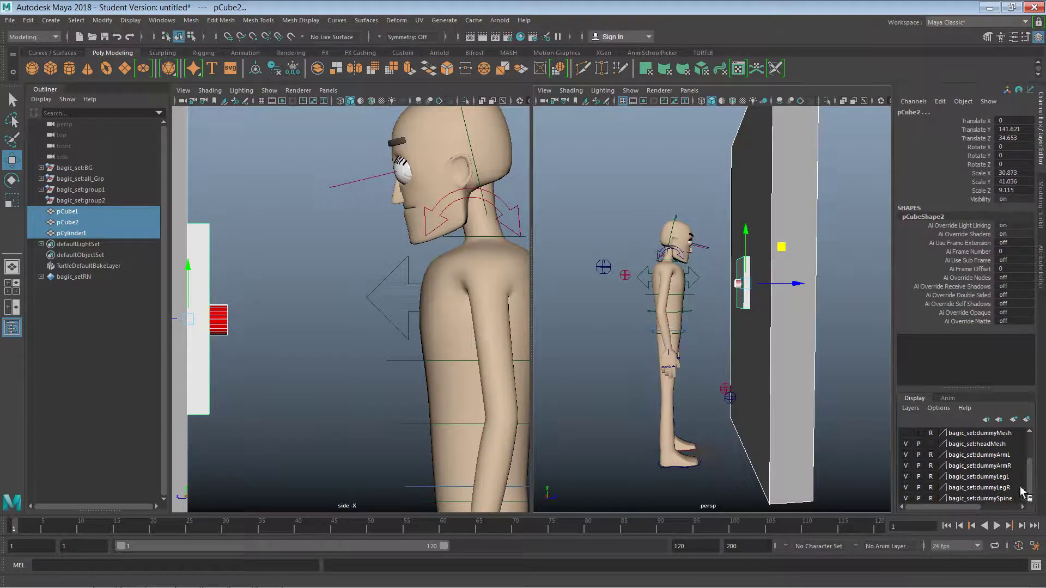
left_click(1026, 419)
double_click(957, 500)
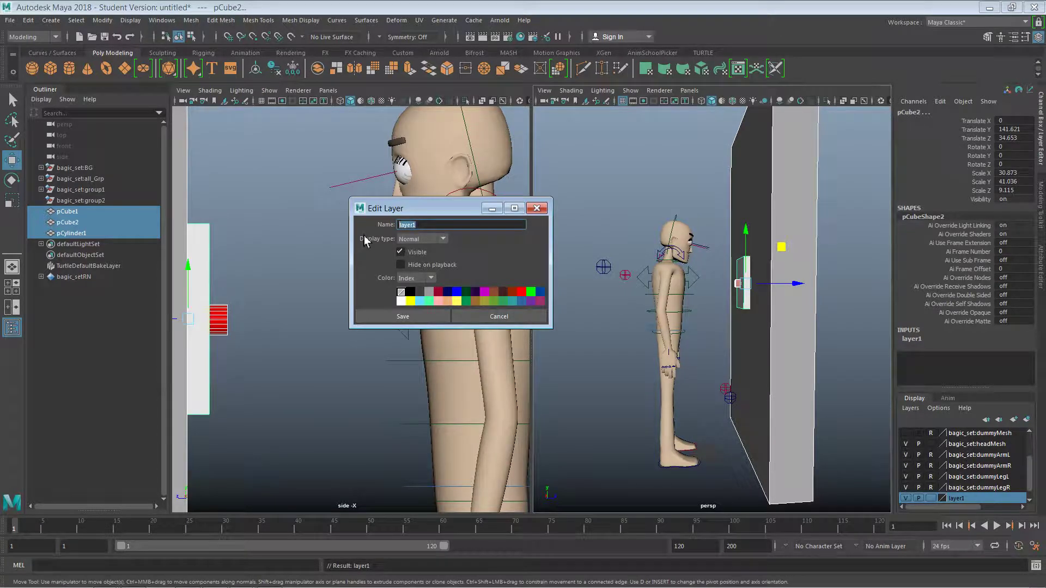
type("doorbell")
key("Return")
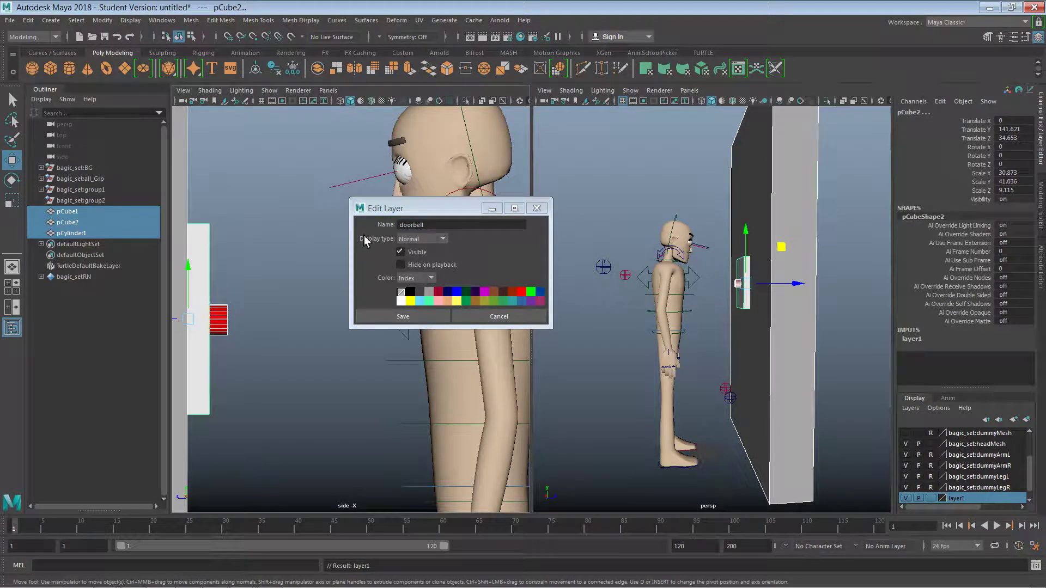
left_click(403, 316)
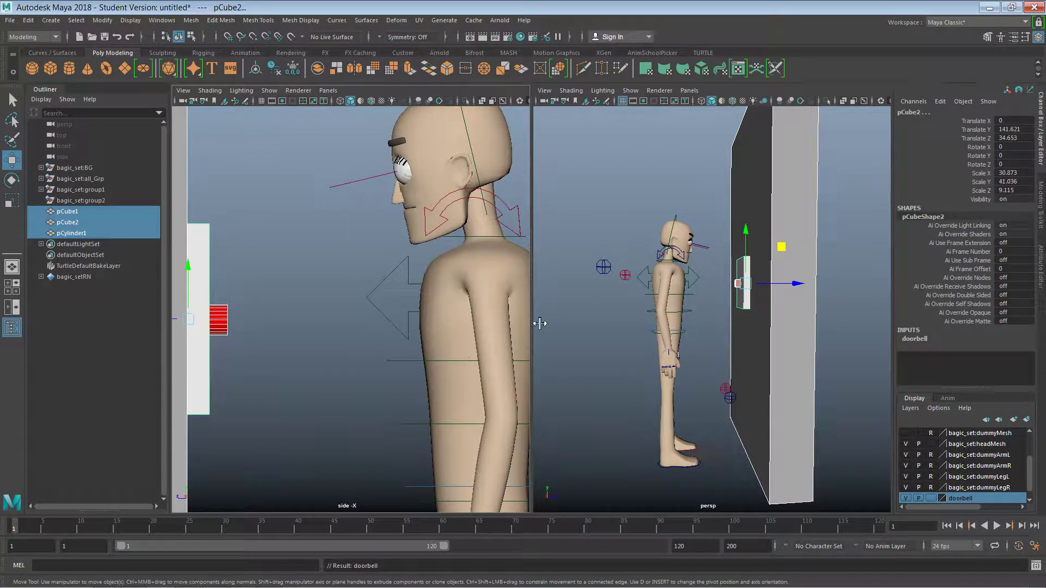
left_click(612, 366)
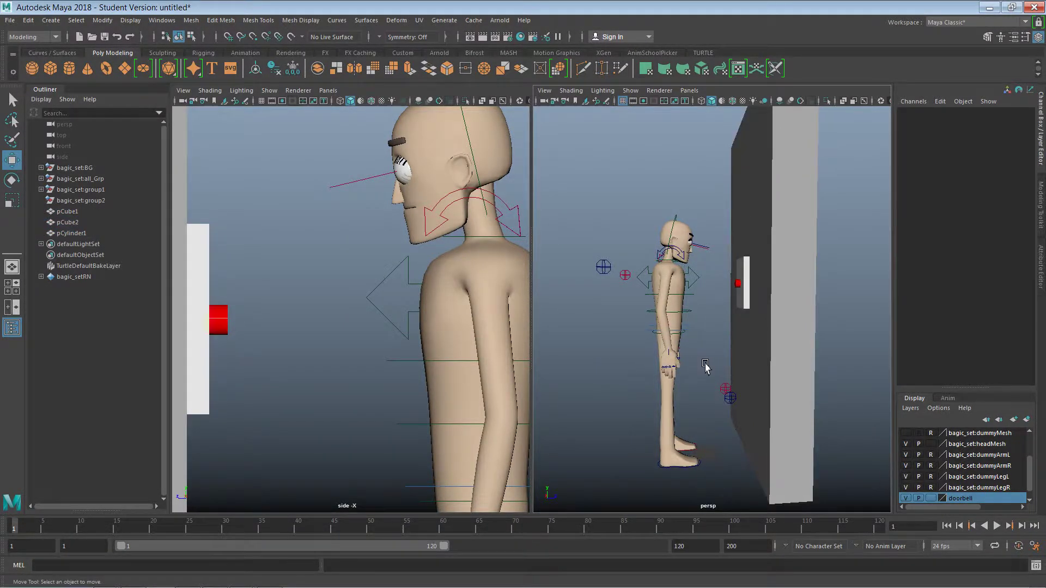
Switch to VLC, play the stepped button-press reference clip from the start to study the arm poses, and return to Maya
mouse_move(705, 366)
left_mouse_down("alt")
mouse_move(687, 371)
mouse_move(715, 372)
left_mouse_up("alt")
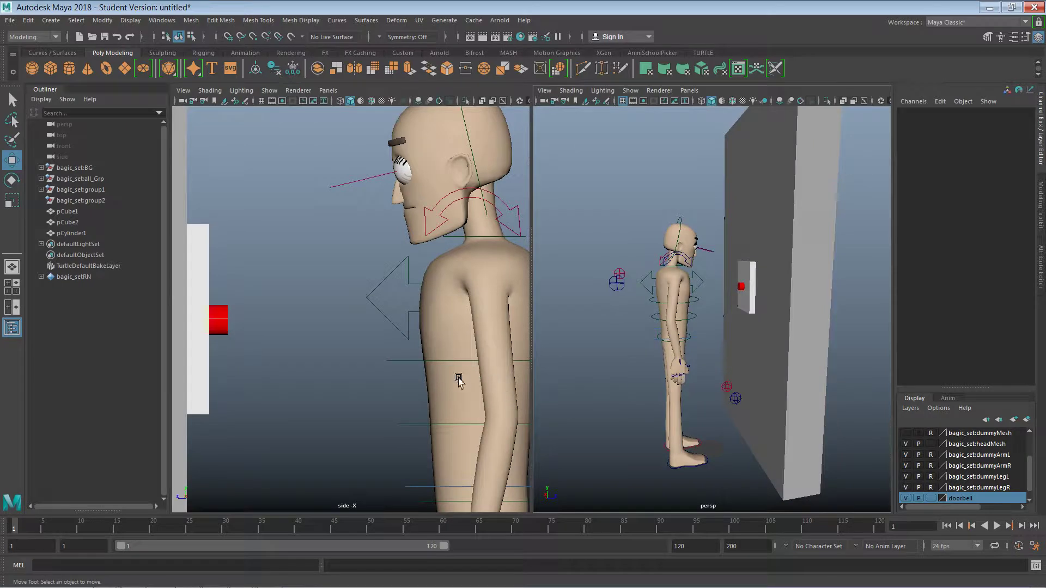
mouse_move(442, 377)
middle_mouse_down("alt")
mouse_move(451, 339)
mouse_move(447, 364)
middle_mouse_up("alt")
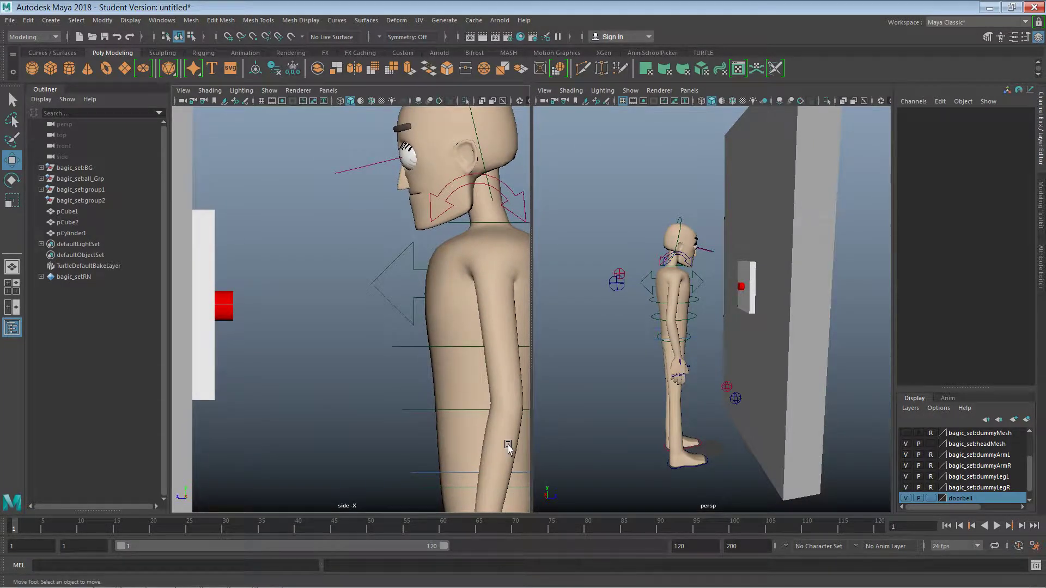
key("alt+Tab")
key("alt+Tab")
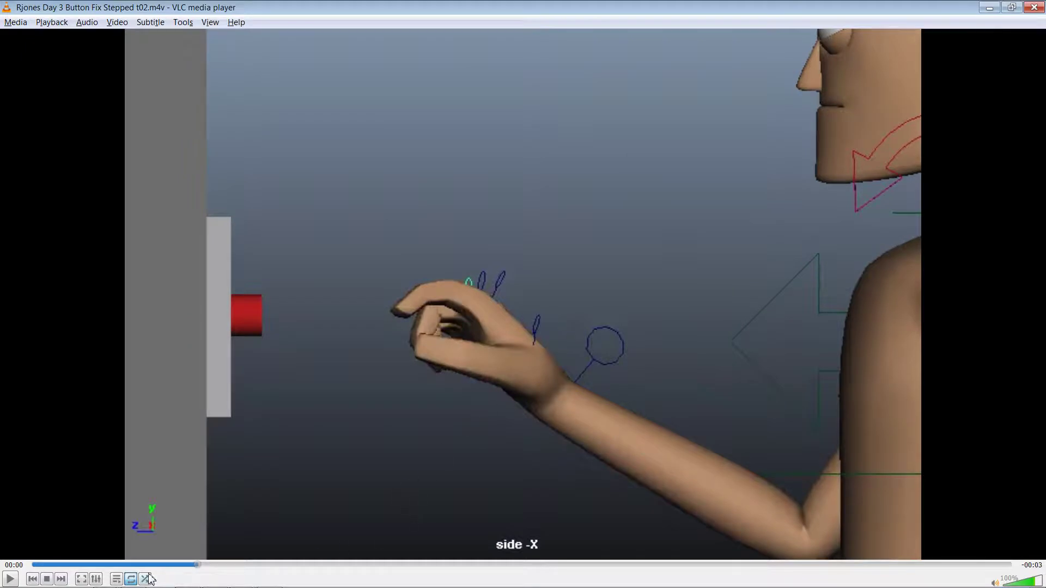
left_click_drag(146, 566, 31, 569)
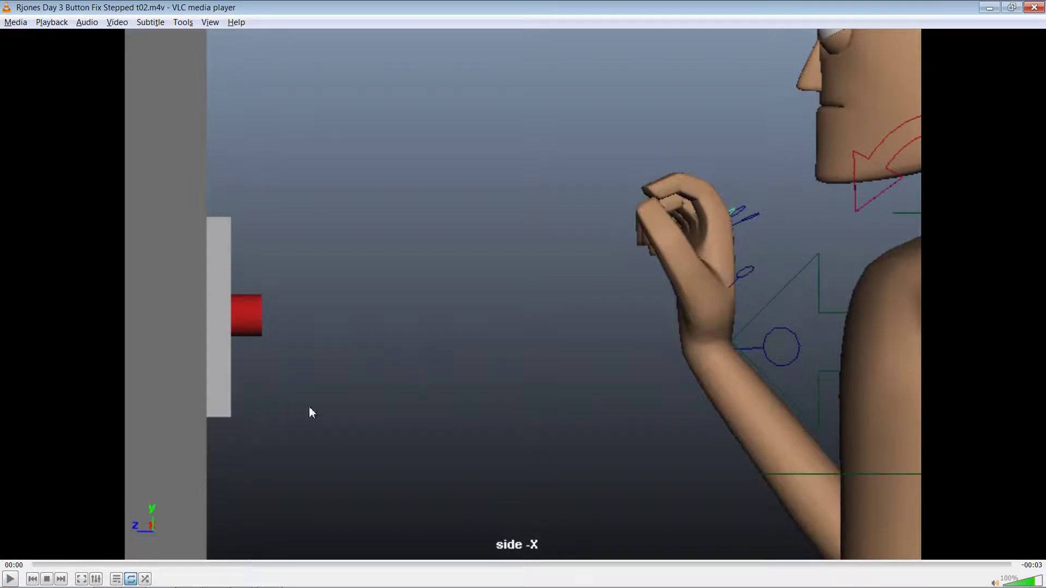
left_click(10, 579)
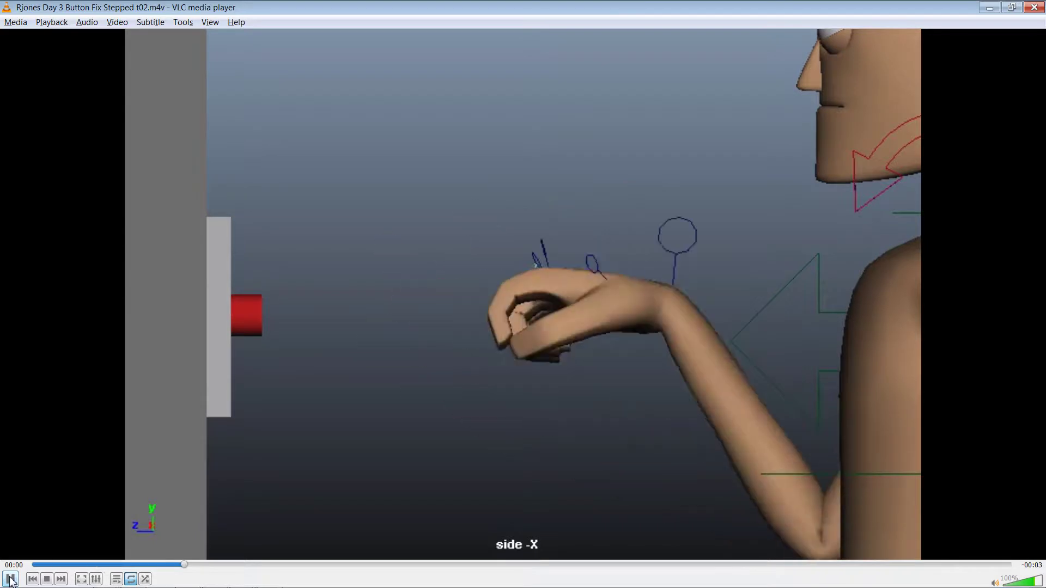
left_click(11, 579)
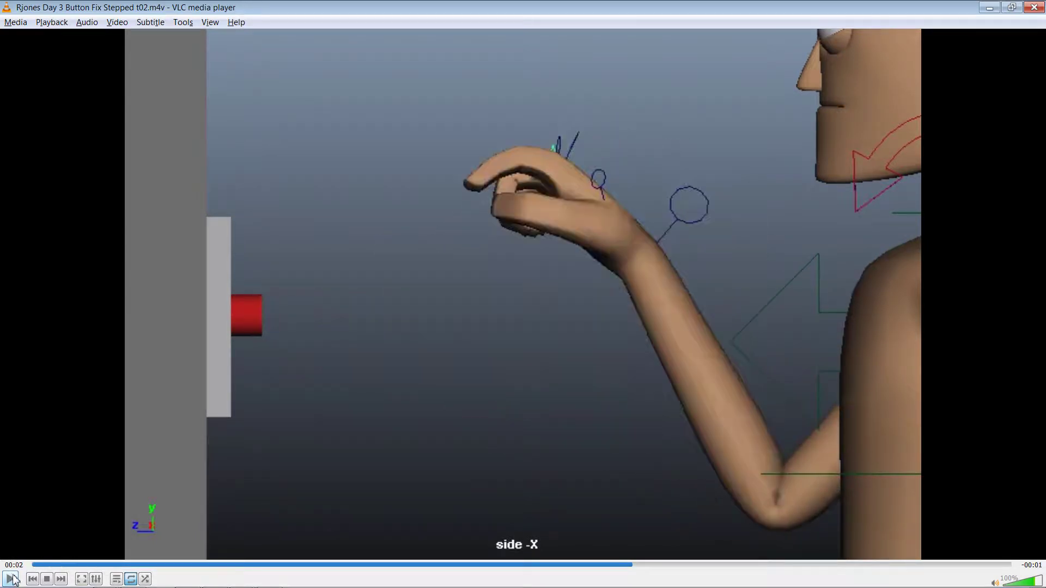
key("alt+Tab")
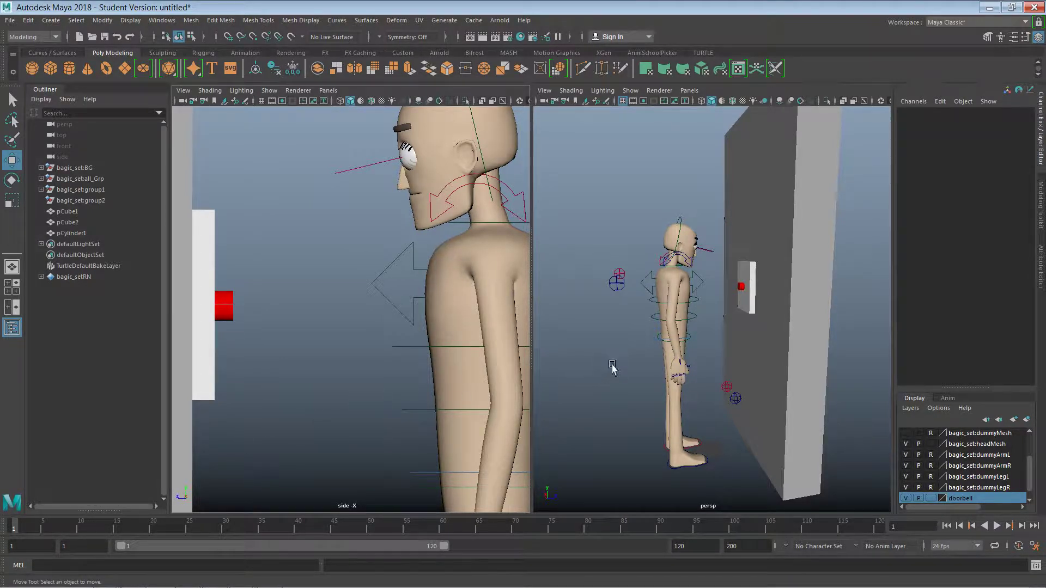
Raise the right arm's IK control to button height and move it toward the wall, to about Y 8.1 and Z 32.2
left_click(681, 364)
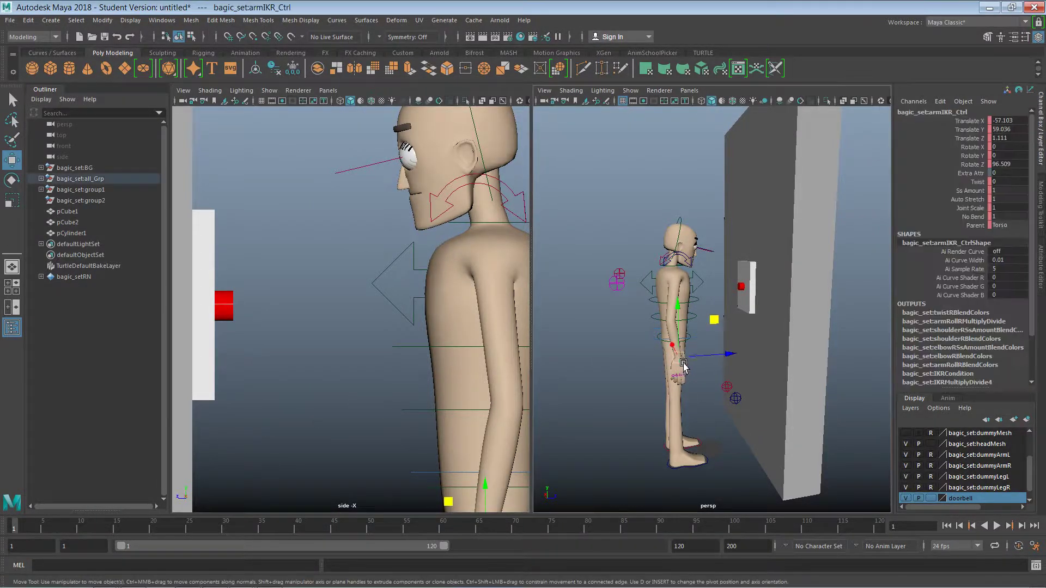
left_click_drag(720, 356, 741, 354)
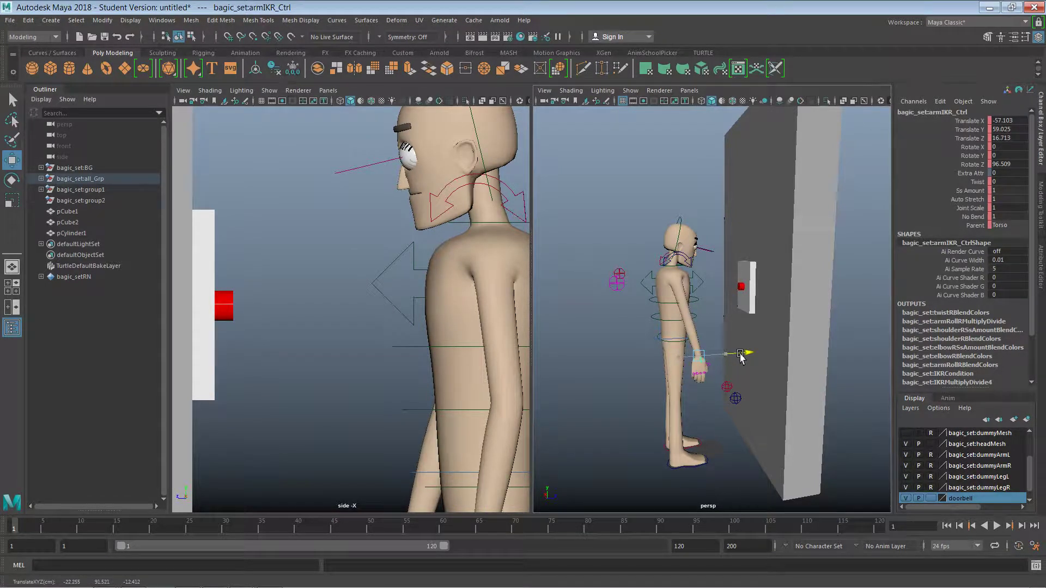
left_click_drag(697, 318, 701, 251)
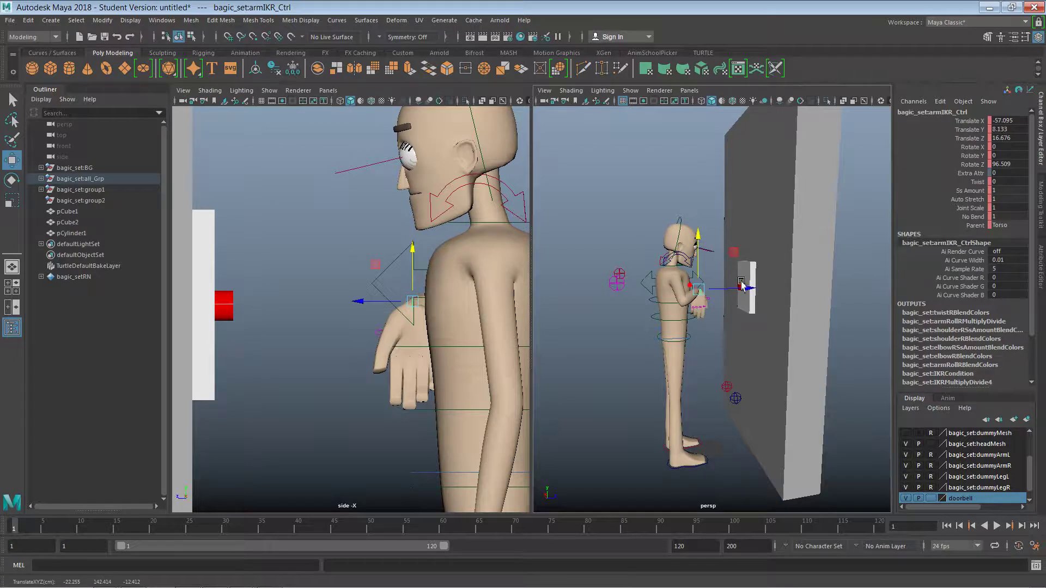
right_click_drag(744, 330, 812, 335, "alt")
left_click_drag(812, 336, 641, 345, "alt")
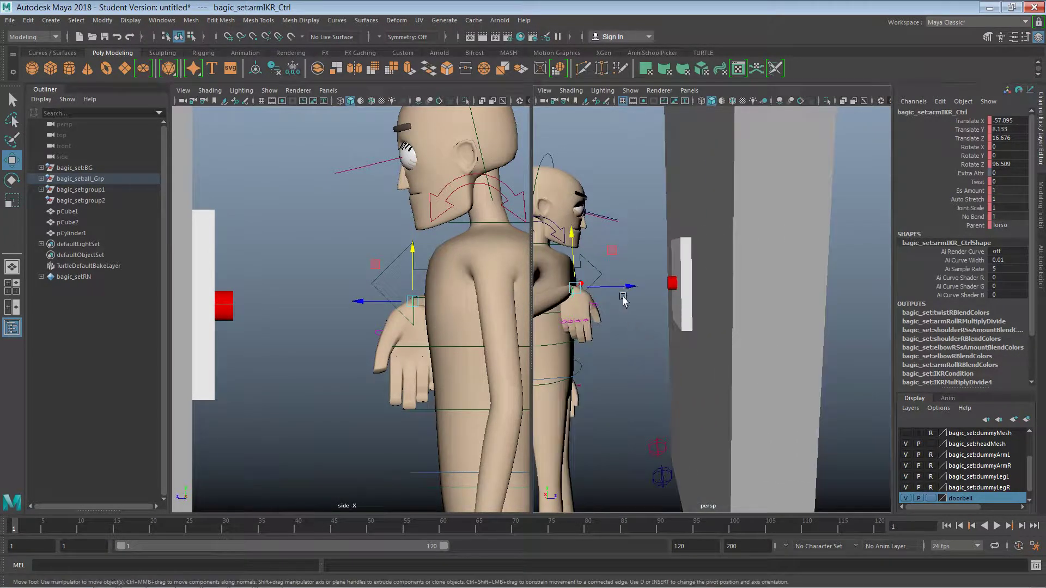
left_click_drag(626, 286, 664, 287)
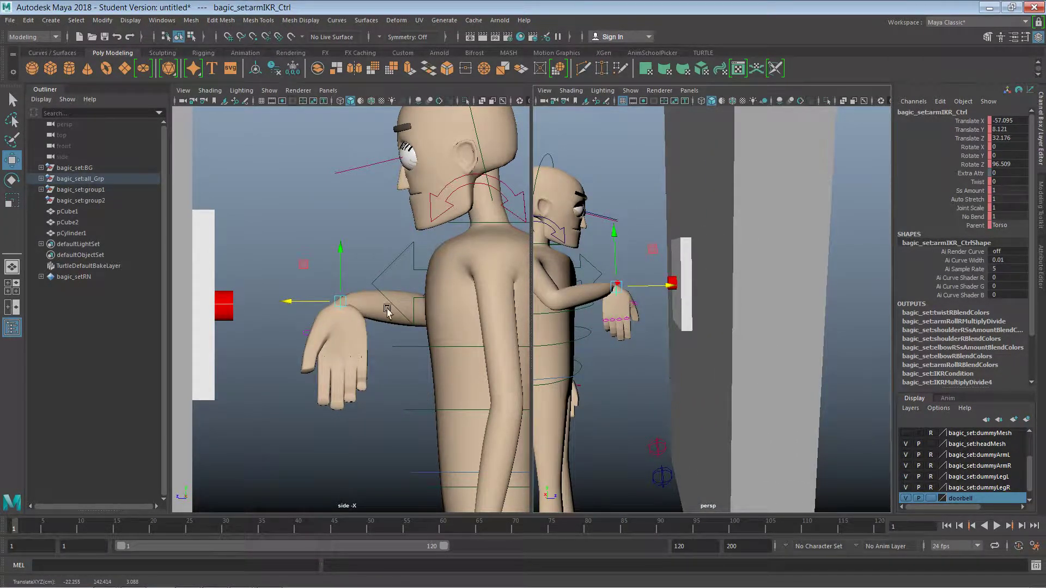
Rotate the right arm's IK control to about X -89.5 and Y -125.5, and pull it back from the button to about Z 22.1
key("e")
left_click_drag(365, 250, 403, 284)
key("ctrl+z")
left_click_drag(693, 325, 683, 349, "alt")
left_click_drag(629, 292, 572, 321)
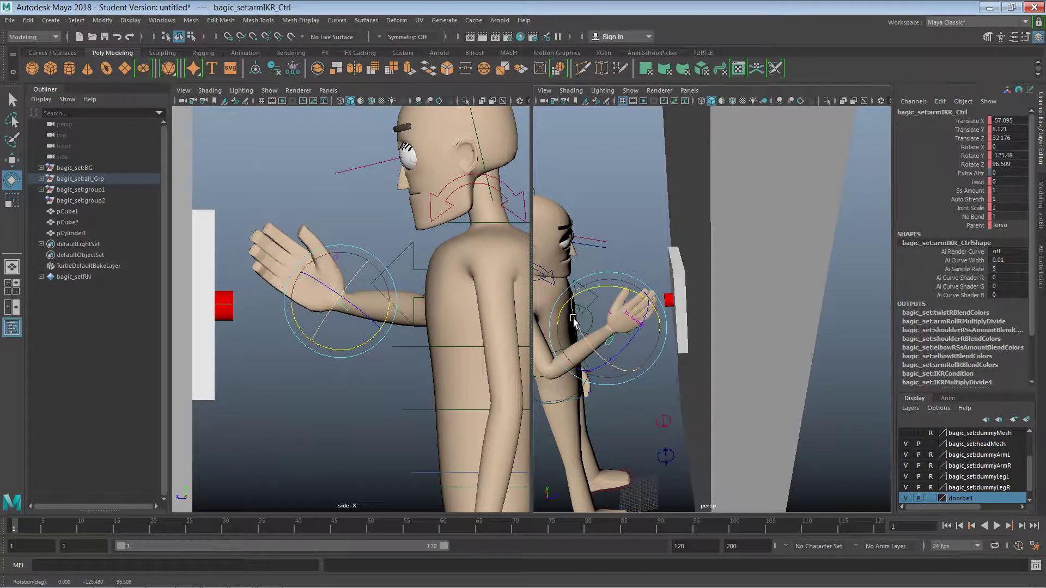
left_click_drag(621, 369, 567, 317)
key("w")
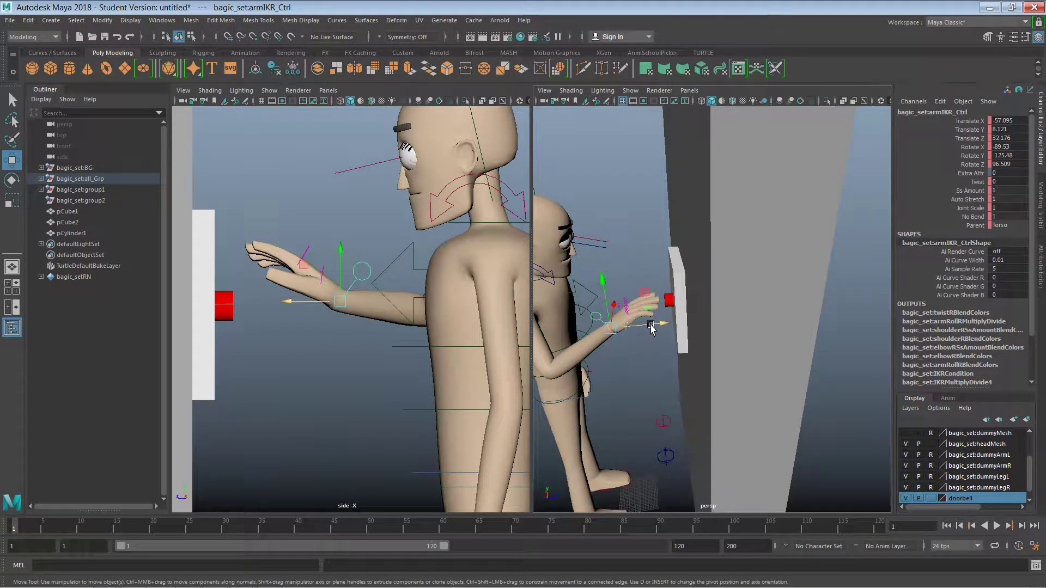
left_click_drag(651, 327, 628, 327)
Move the right arm's pole vector control down and inward so the elbow drops close to the body, and clear the selection
left_click_drag(628, 374, 736, 351, "alt")
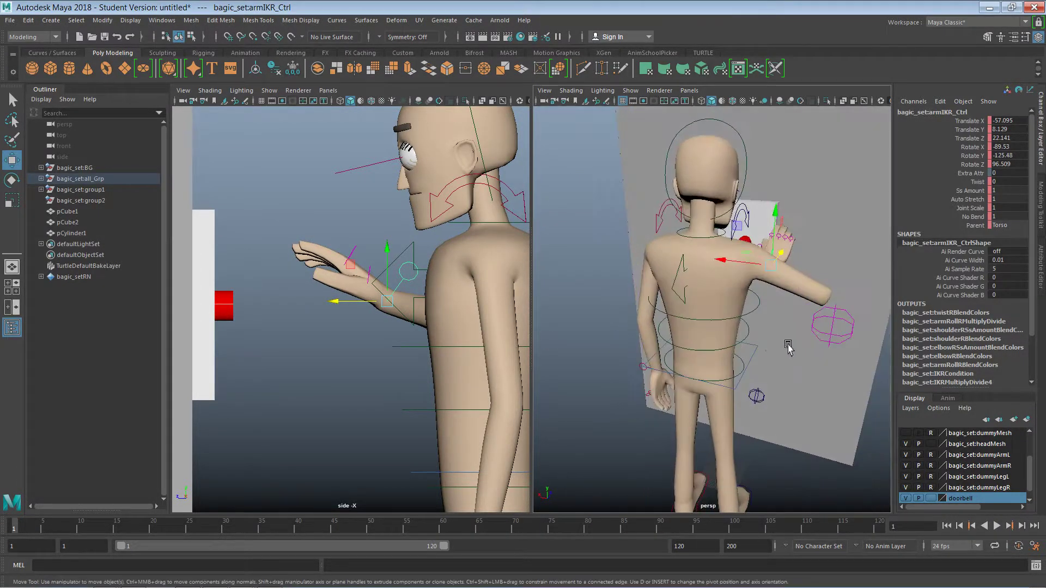
middle_click_drag(788, 347, 759, 300, "alt")
left_click(764, 226)
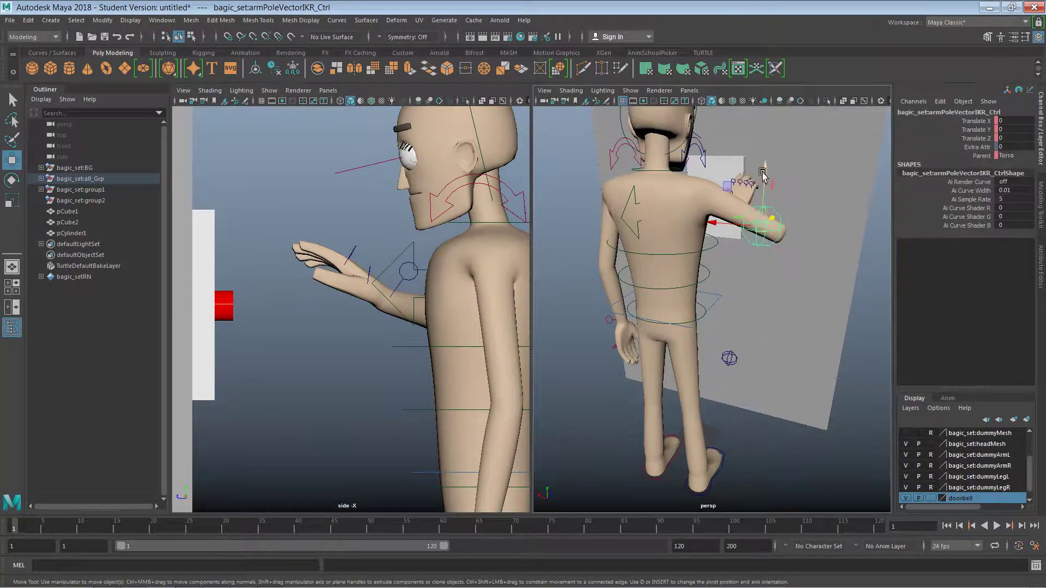
left_click_drag(761, 175, 745, 281)
left_click_drag(722, 315, 634, 319)
left_click_drag(658, 254, 663, 288)
right_click_drag(782, 277, 673, 272, "alt")
left_click_drag(763, 306, 686, 308, "alt")
left_click(724, 397)
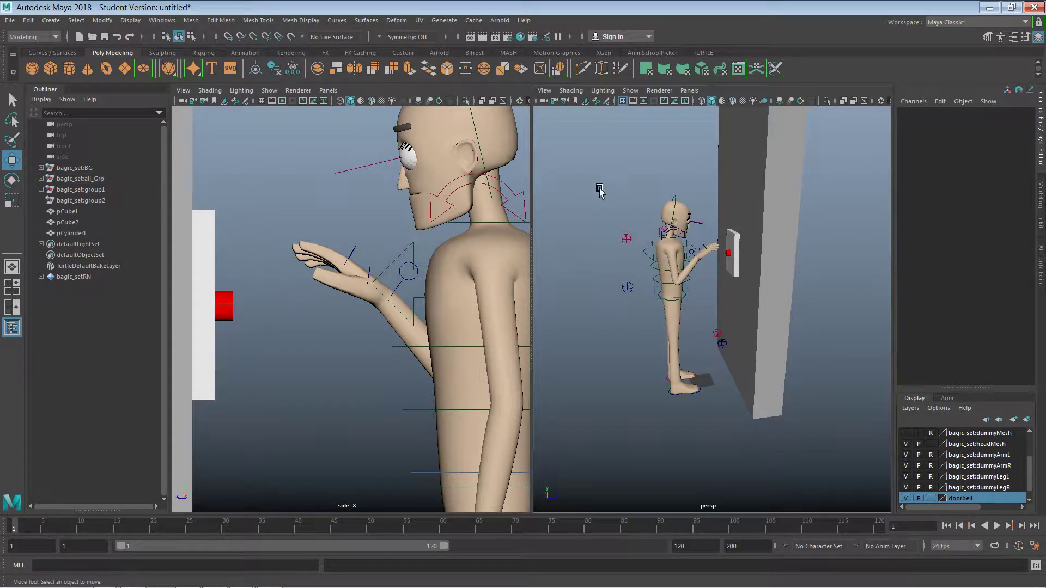
left_click_drag(595, 181, 718, 407)
left_click(715, 443)
Reposition the right arm's IK control closer to the button and higher, at about Y -5.2 and Z 27.3
left_click(407, 279)
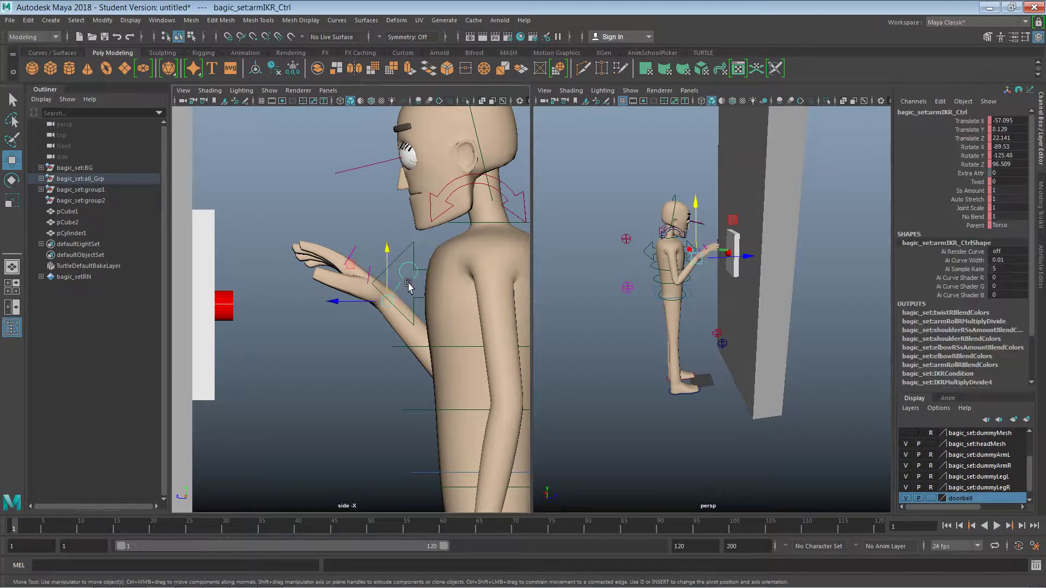
left_click_drag(367, 298, 386, 298)
key("alt+Tab")
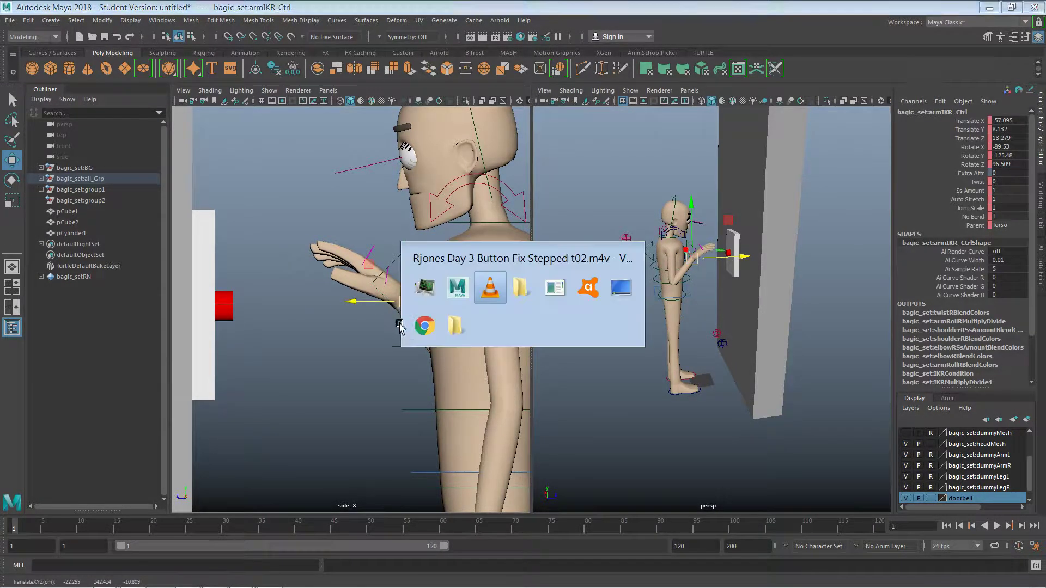
key("alt+Tab")
left_click_drag(385, 303, 344, 303)
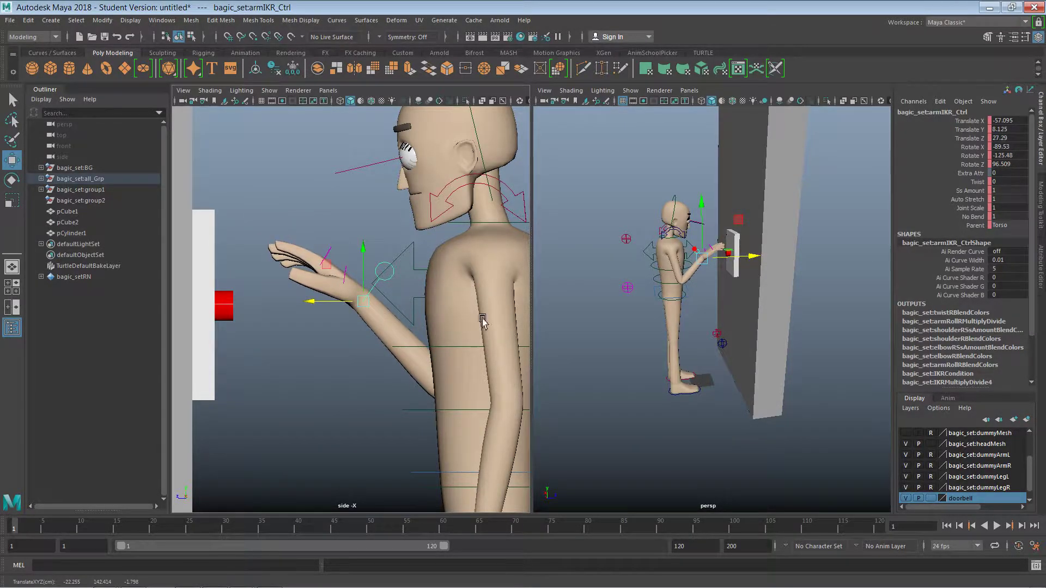
right_click_drag(679, 335, 777, 306, "alt")
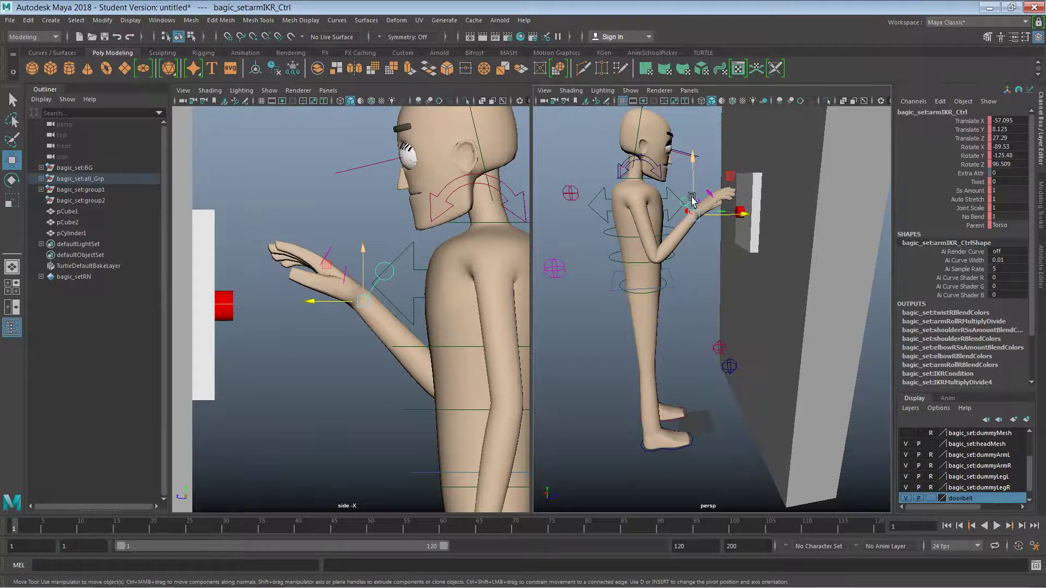
left_click_drag(692, 173, 688, 149)
Compare the raised hand pose with the reference clip in VLC and return to Maya
key("alt+Tab")
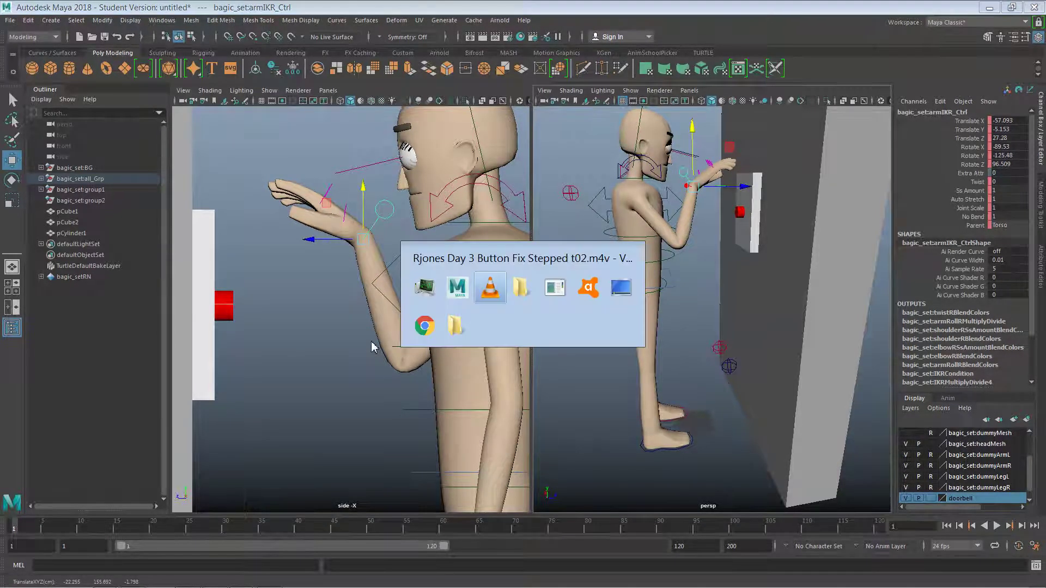
key("alt+Tab")
key("alt+Tab")
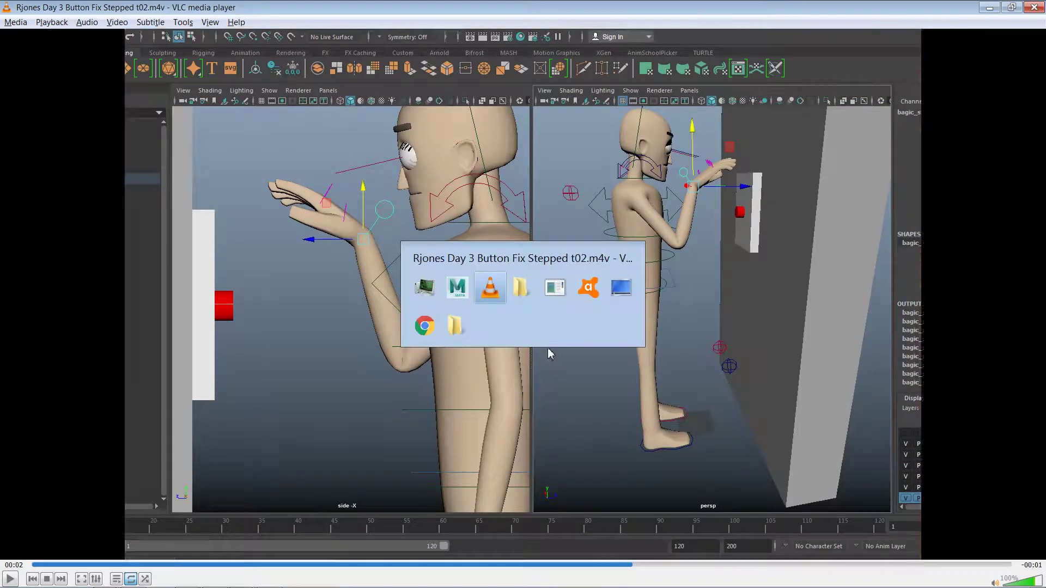
key("alt+Tab")
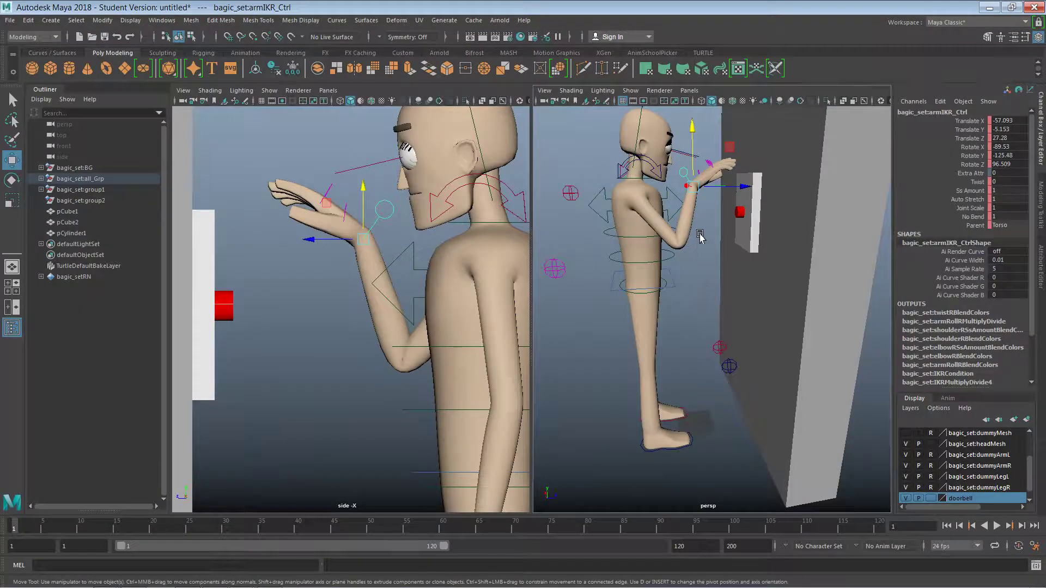
Lower the right arm's IK control to about Y -2.8, and shift the torso control back to about Z -3 with X rotation about -2.6
left_click_drag(693, 157, 694, 160)
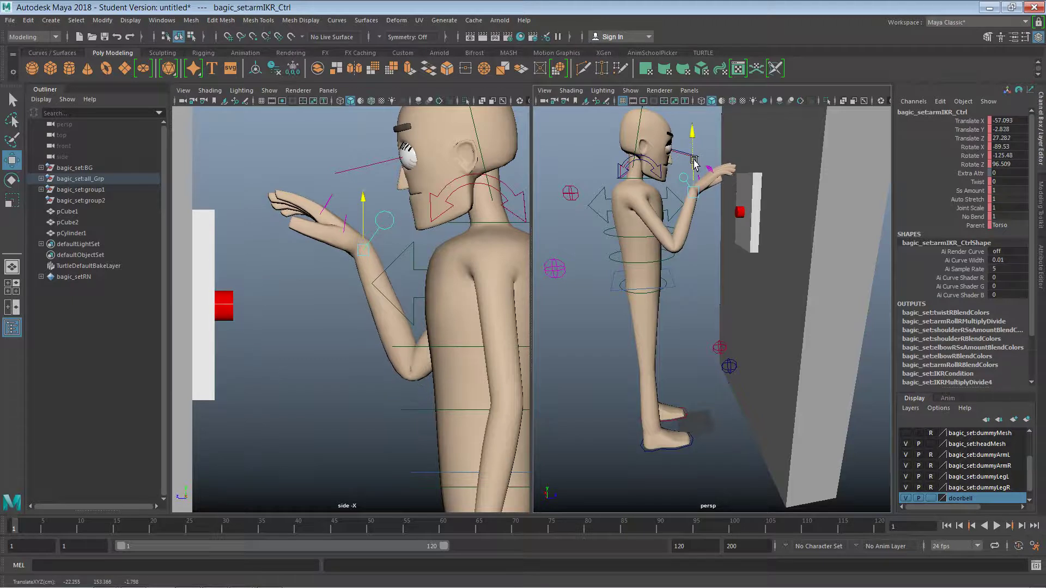
left_click(591, 209)
left_click_drag(672, 205, 662, 175)
key("e")
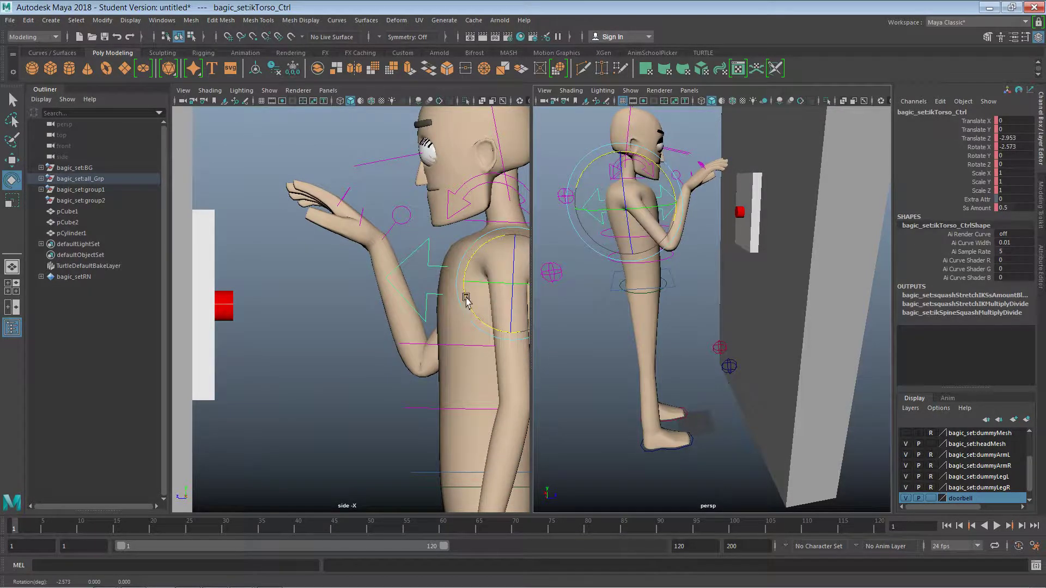
Lower the right arm's IK control slightly to about Y -2.0 and compare the pose with the reference clip in VLC
left_click(401, 221)
left_click(395, 223)
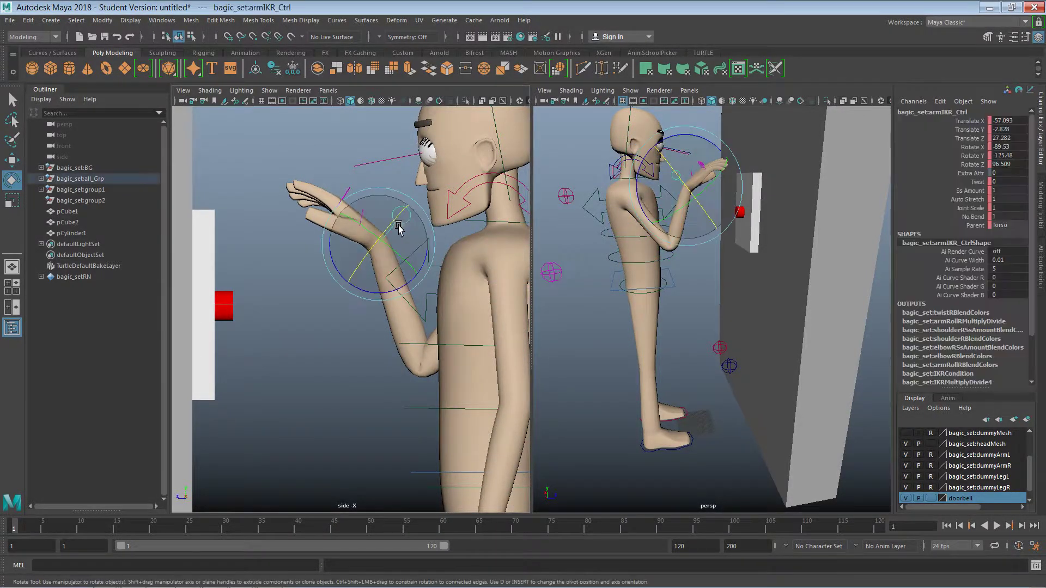
key("w")
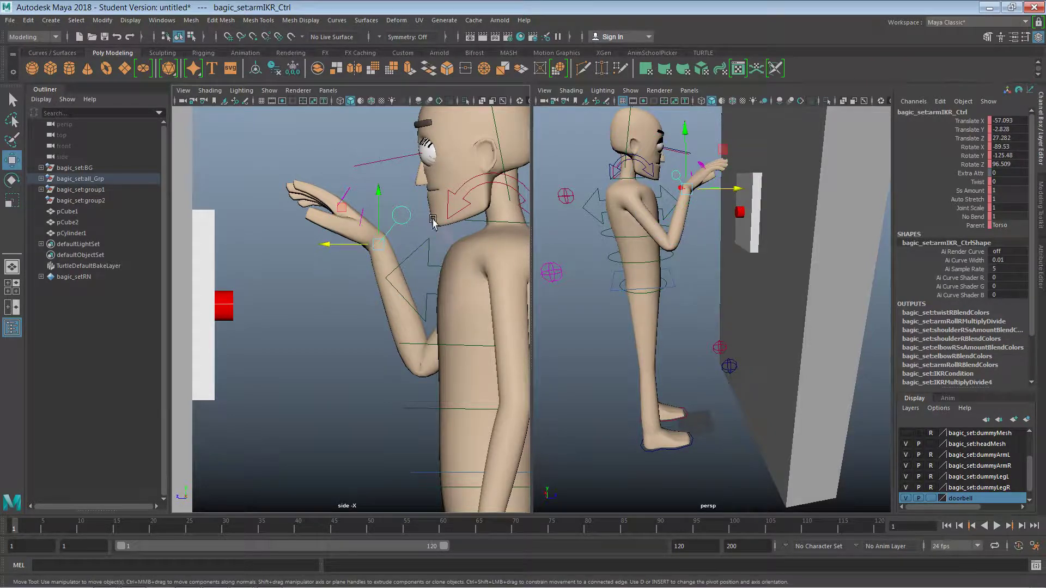
left_click_drag(380, 210, 382, 202)
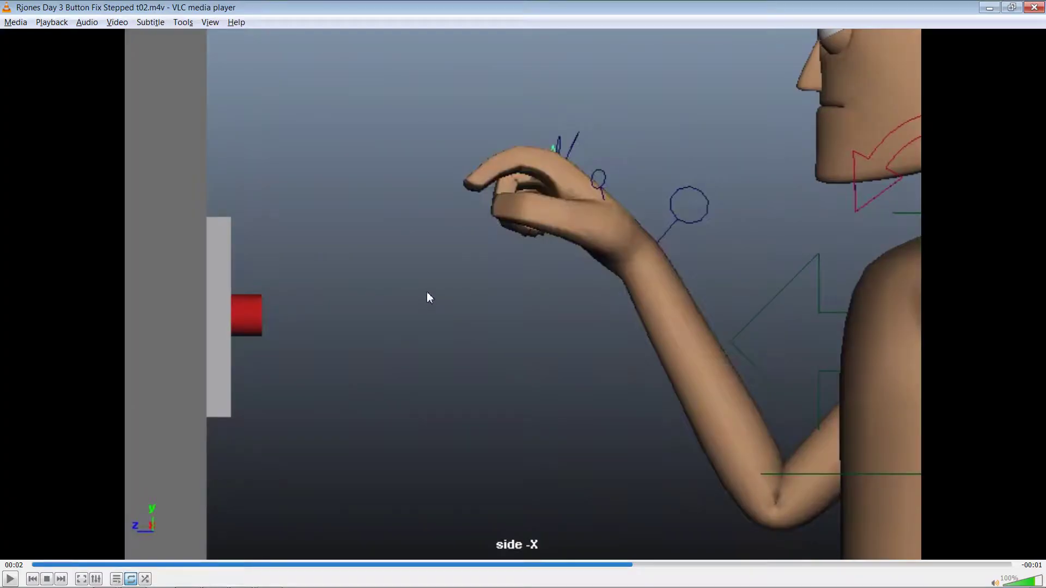
key("alt+Tab")
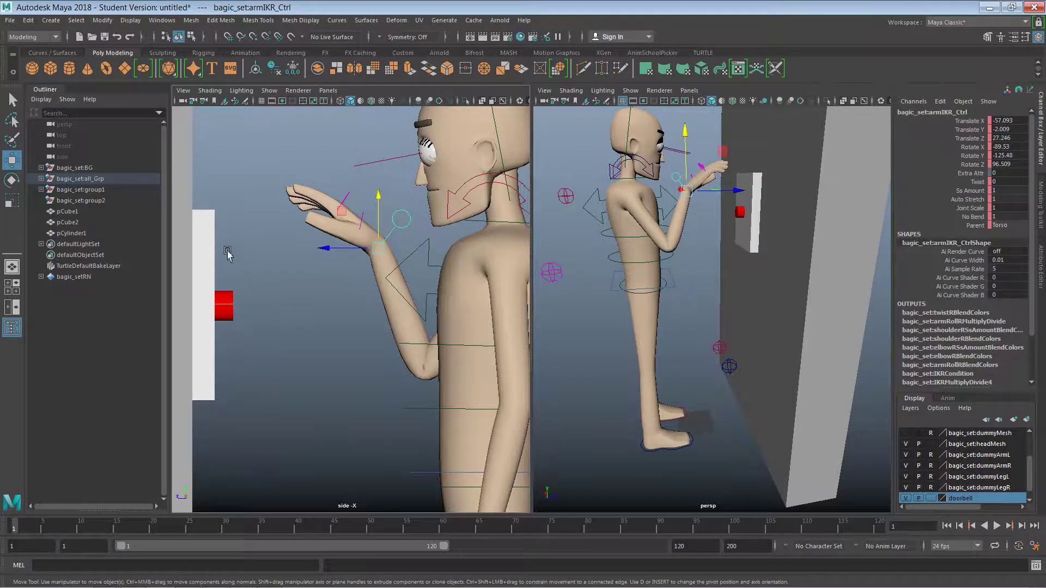
Raise the doorbell plate and red button together, bringing the button to about Y 150.2, checking against the VLC reference clip
left_click(212, 258)
left_click(233, 305, "shift")
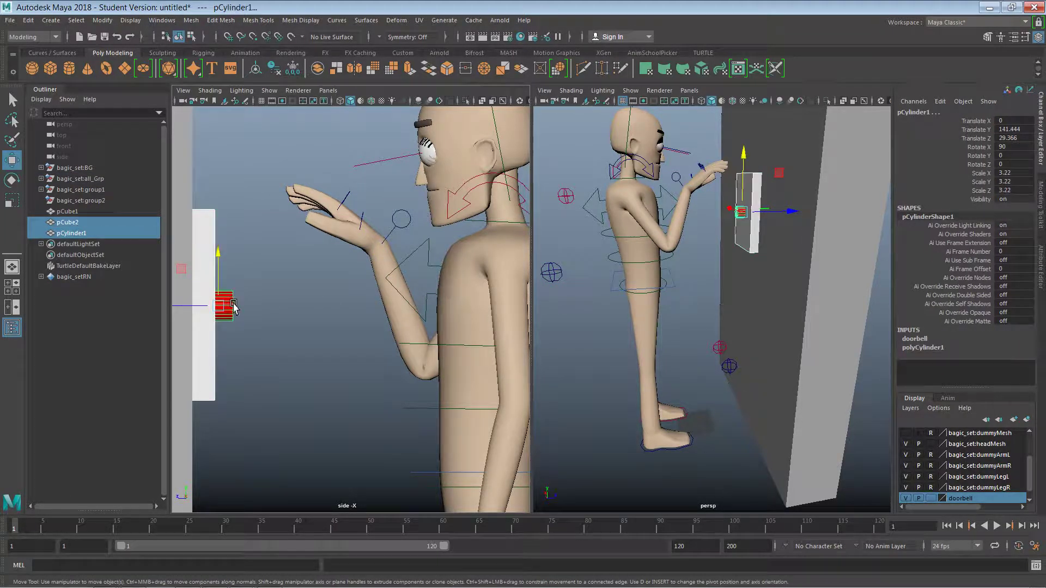
left_click_drag(215, 245, 214, 223)
key("alt+Tab")
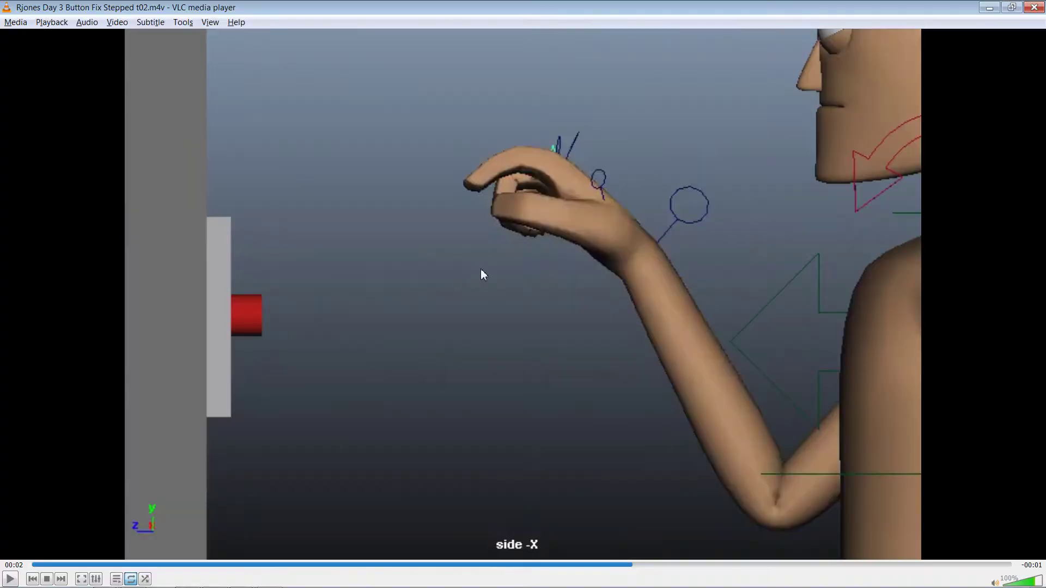
key("alt+Tab")
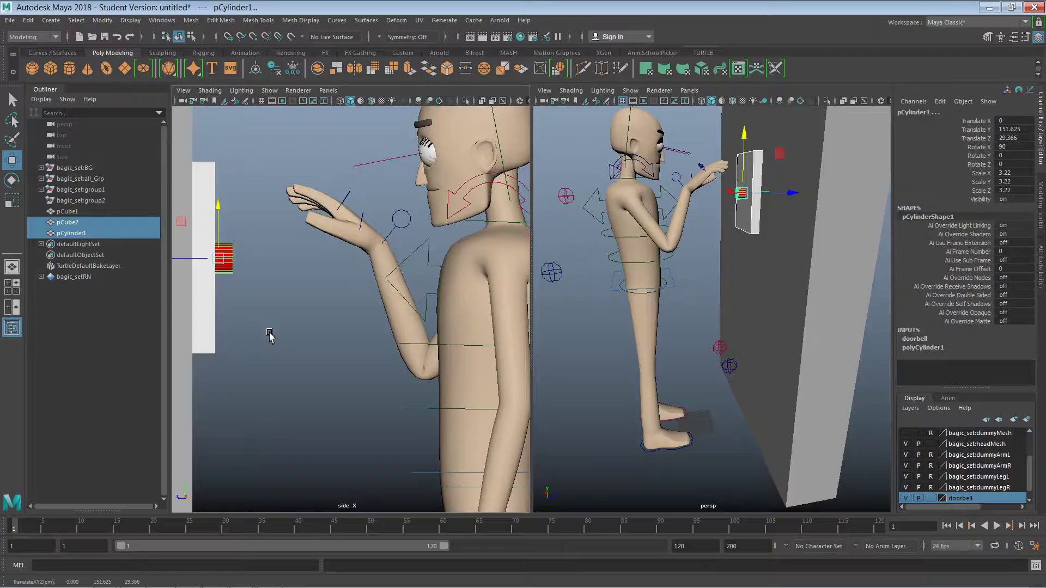
left_click_drag(221, 218, 221, 225)
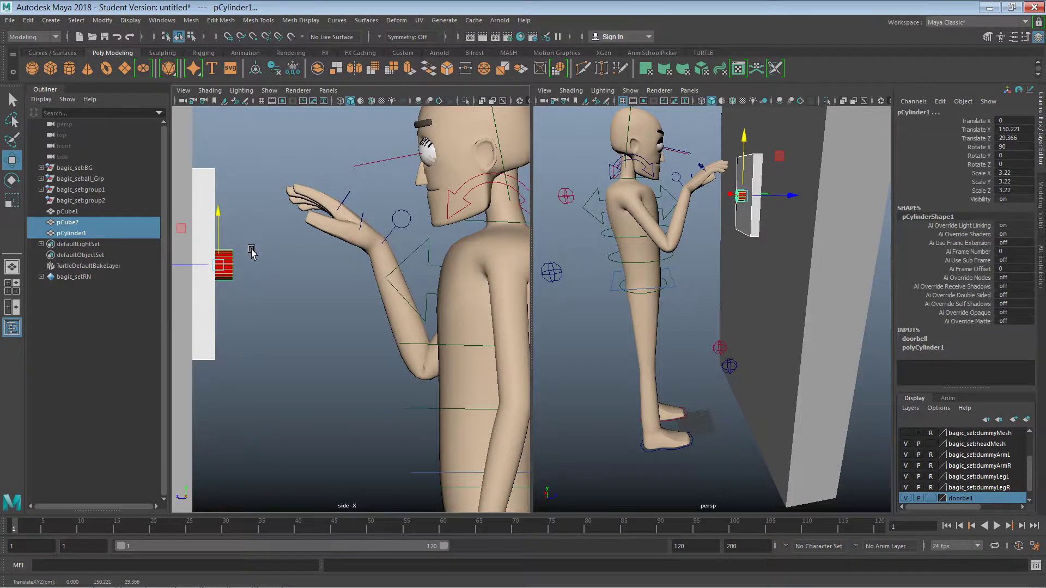
left_click(316, 289)
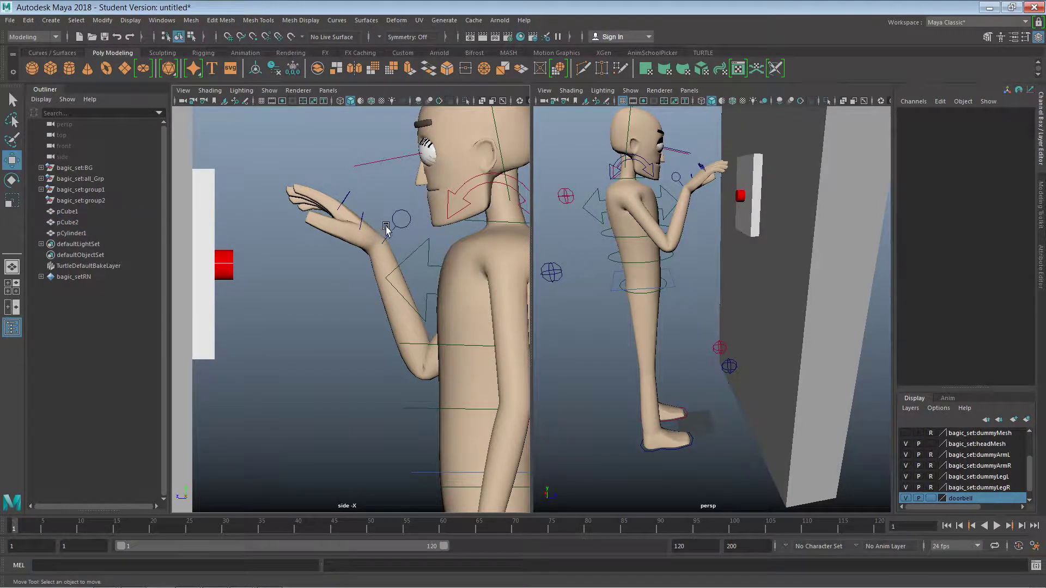
Curl the right hand's pinky, ring and middle fingers toward the palm together, and check the hand shape against the VLC reference clip
left_click(360, 221)
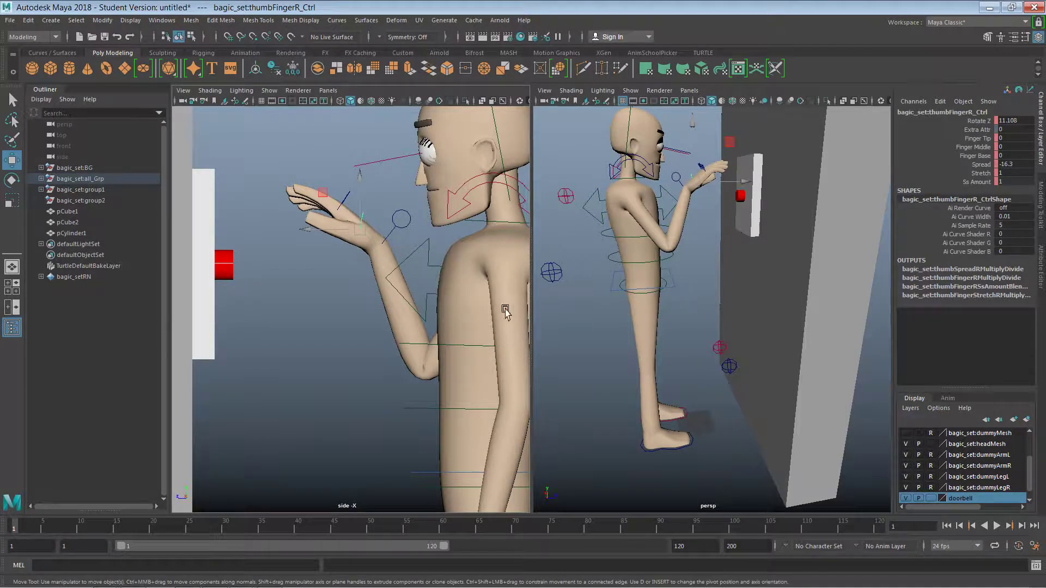
left_click_drag(734, 274, 714, 304, "alt")
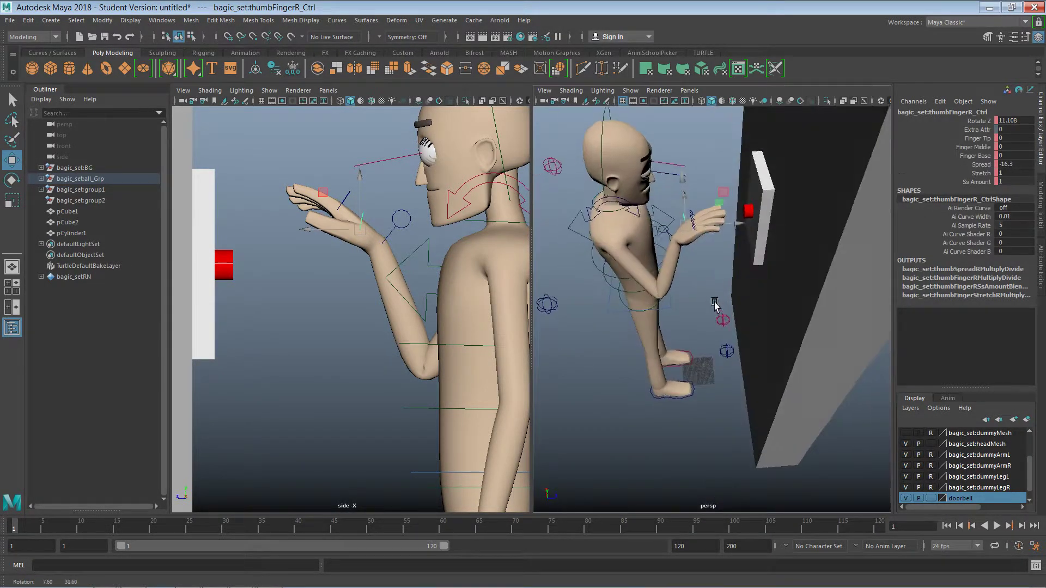
right_click_drag(714, 304, 819, 280, "alt")
middle_click_drag(733, 268, 724, 395, "alt")
mouse_move(723, 394)
left_mouse_down("alt")
mouse_move(737, 394)
mouse_move(731, 384)
left_mouse_up("alt")
left_click(712, 398)
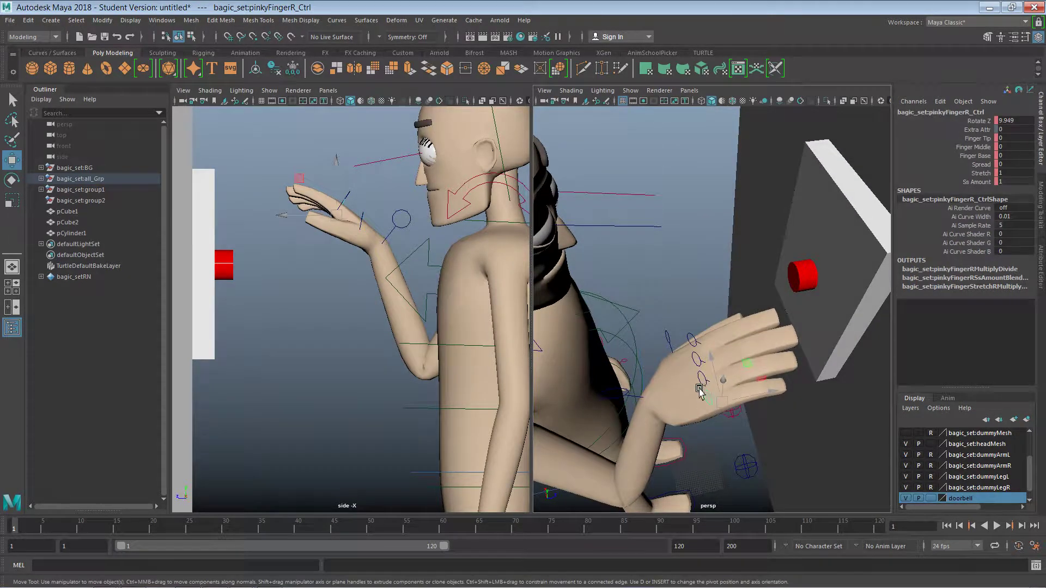
left_click(701, 378, "shift")
left_click(697, 359, "shift")
key("e")
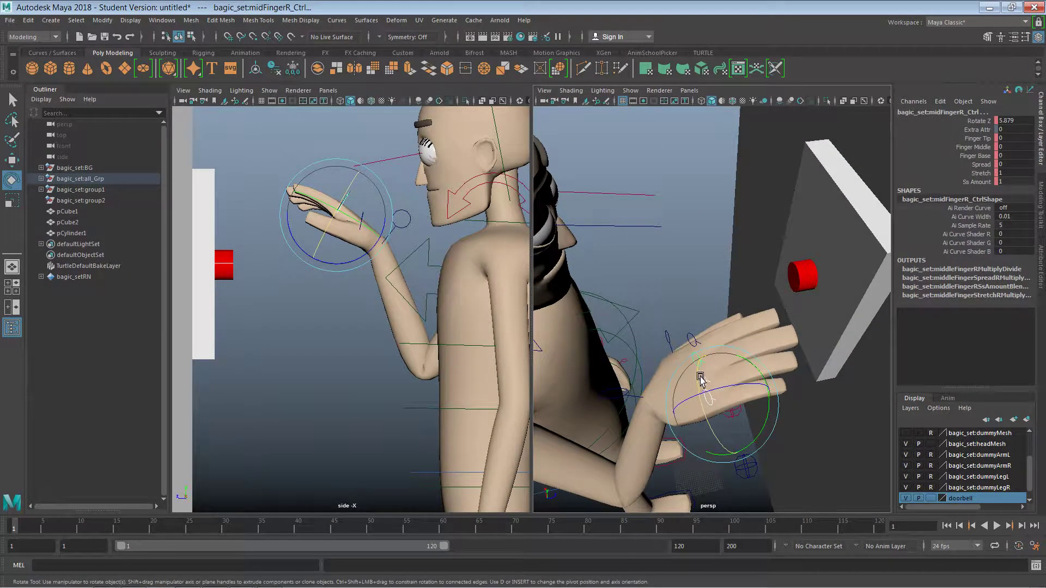
left_click_drag(700, 385, 733, 392)
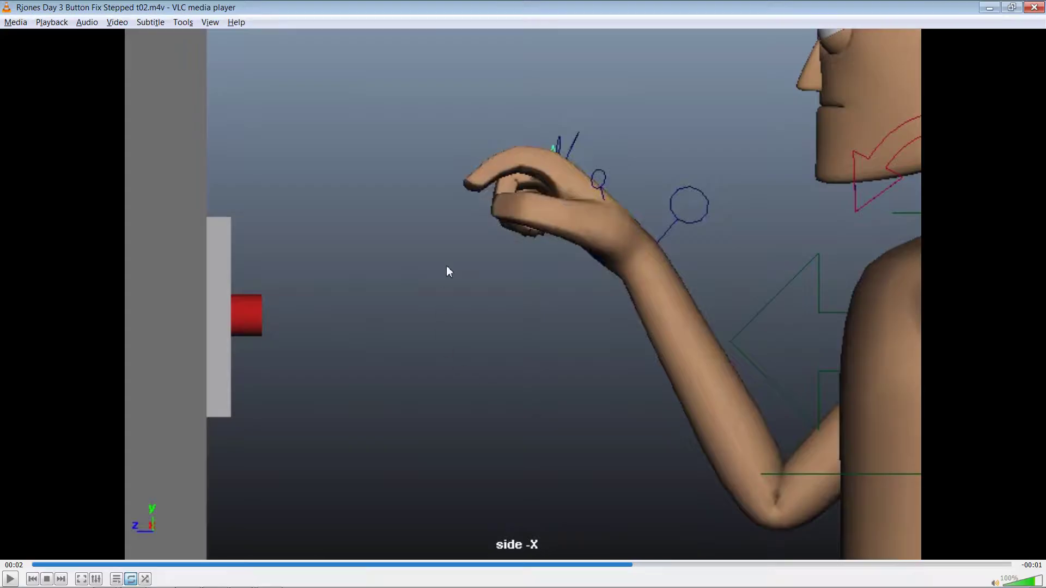
key("alt+Tab")
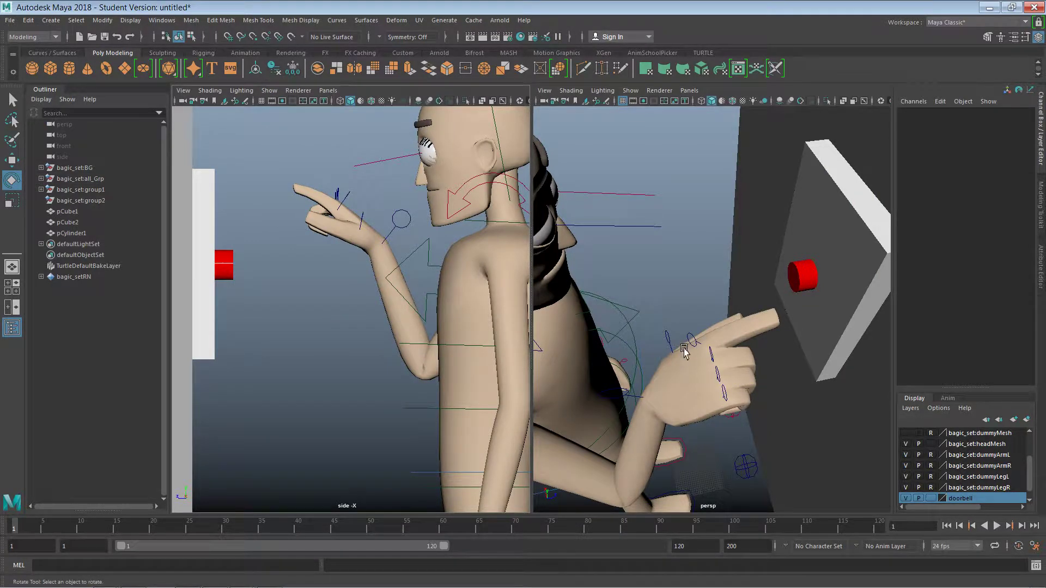
Bend the right index finger to about Rotate Z 13.9, and rotate the right arm's IK control to about Y -139
left_click_drag(683, 348, 714, 326)
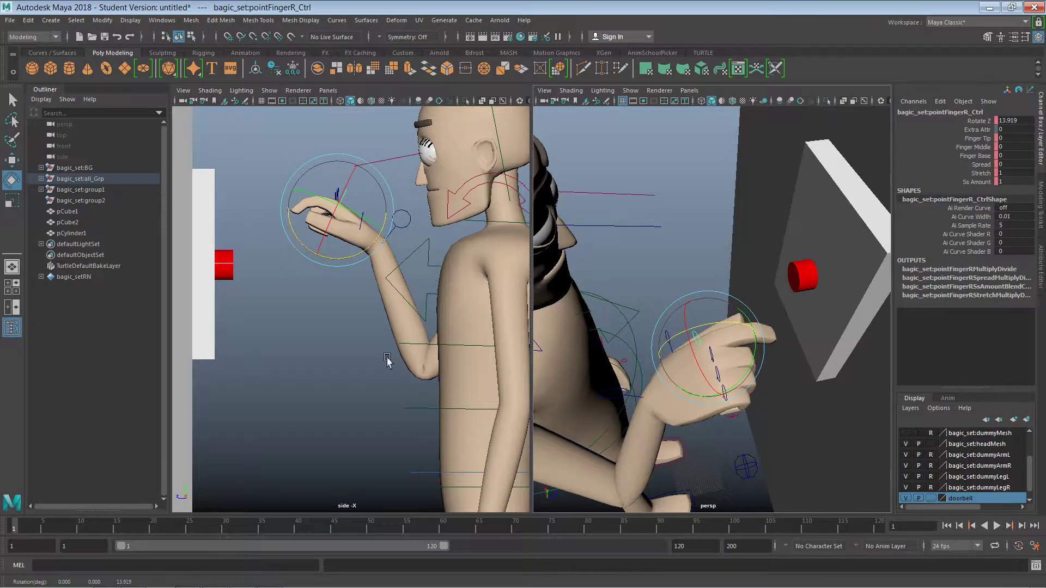
left_click(386, 361)
left_click(403, 220)
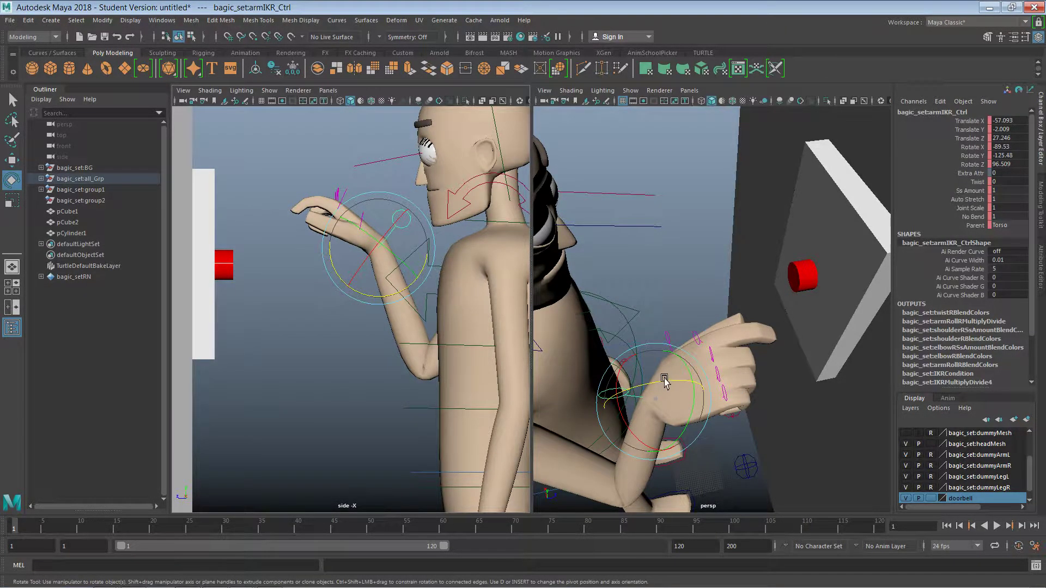
left_click_drag(664, 373, 659, 328)
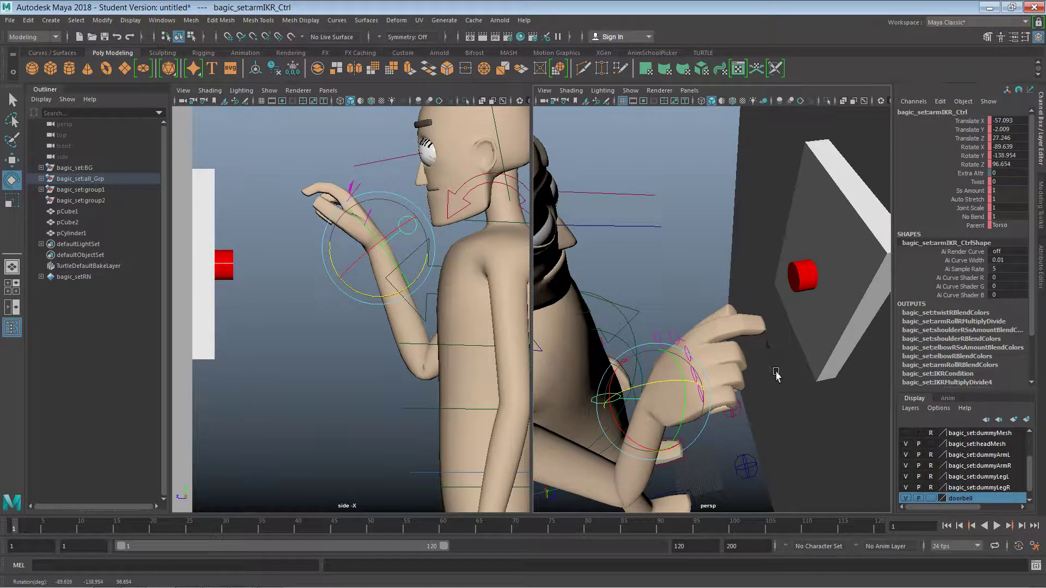
Select the wall, plate and button, and set the doorbell display layer to Reference
right_click_drag(776, 373, 691, 353, "alt")
left_click_drag(719, 434, 713, 420, "alt")
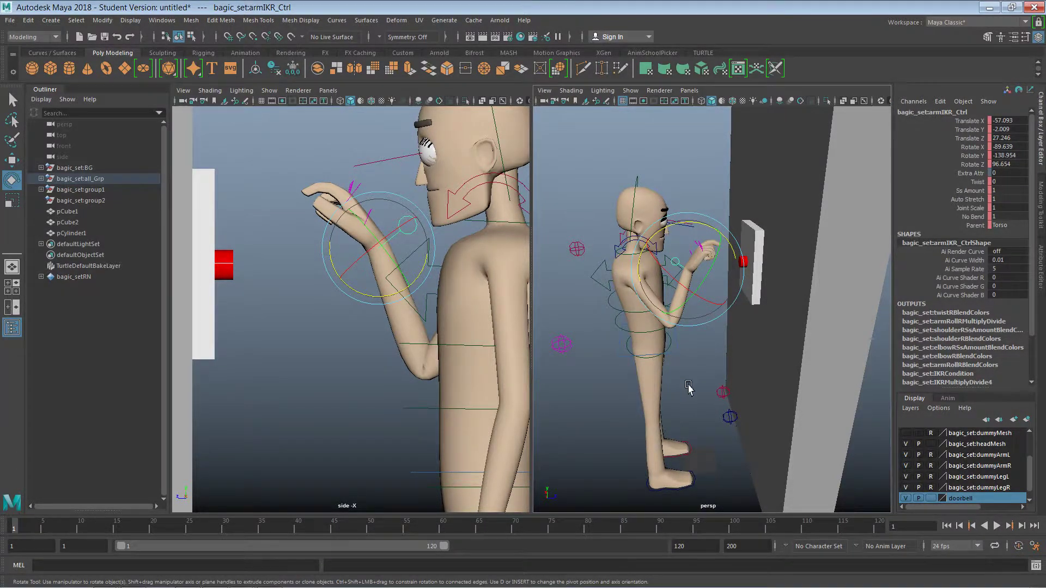
right_click_drag(689, 384, 672, 353, "alt")
left_click(596, 205)
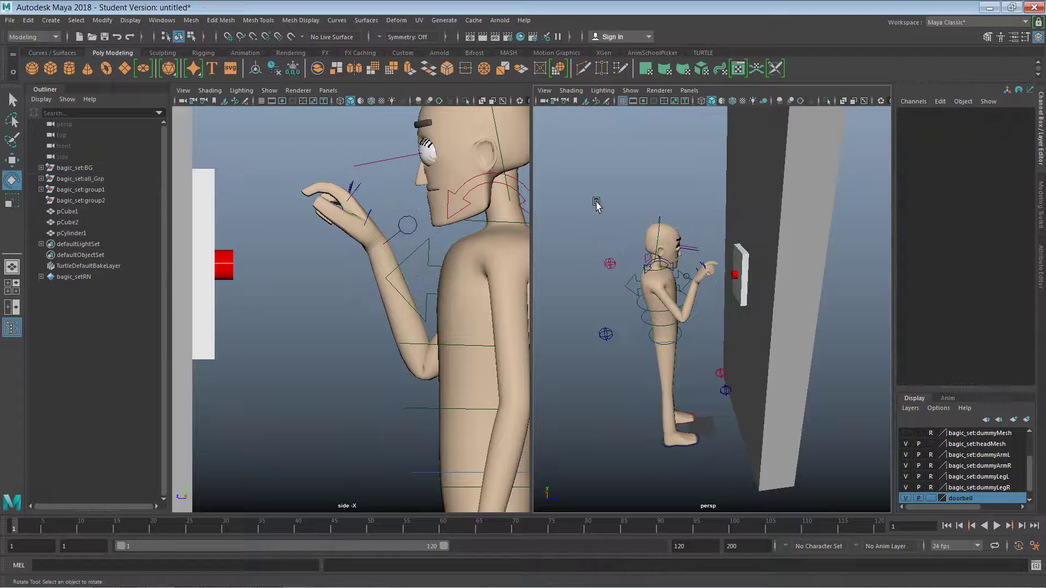
left_click(740, 266)
left_click(850, 189)
left_click_drag(850, 189, 735, 283)
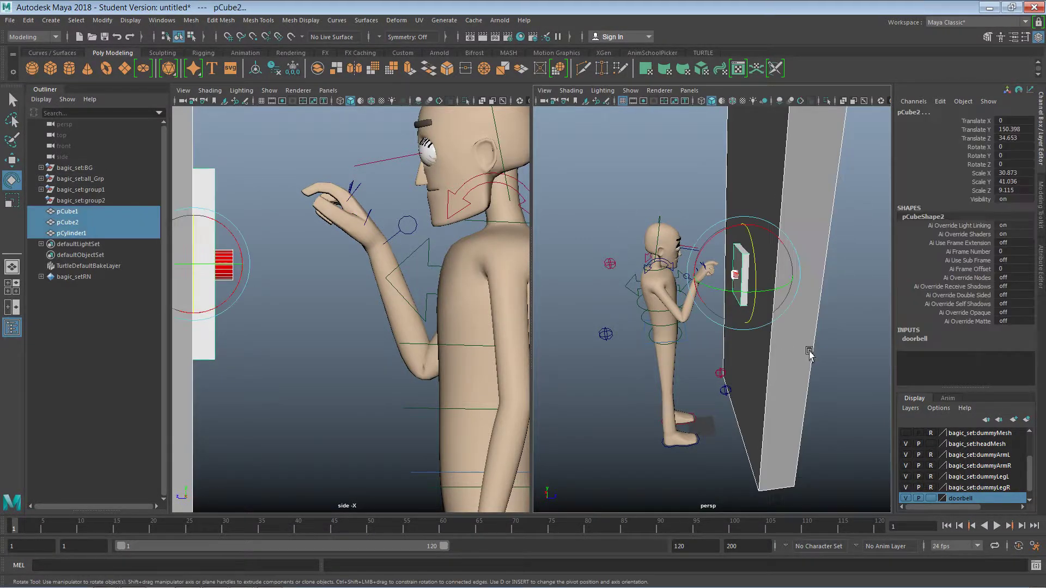
left_click(931, 498)
left_click(931, 498)
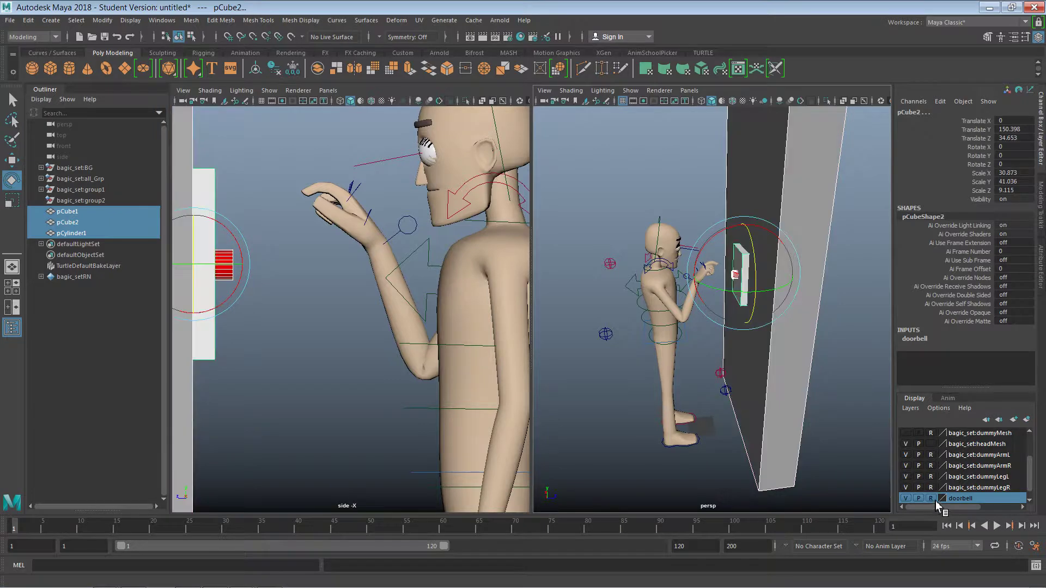
Box-select the character to find selectable geometry, and set the headMesh display layer to Reference
left_click(750, 414)
left_click_drag(563, 202, 753, 446)
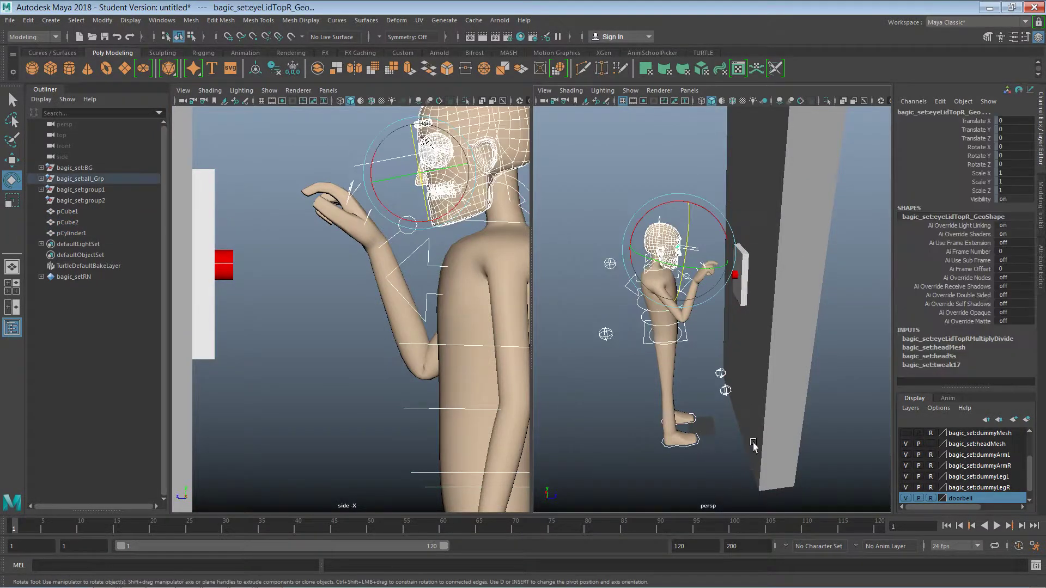
left_click(604, 408)
left_click(672, 233)
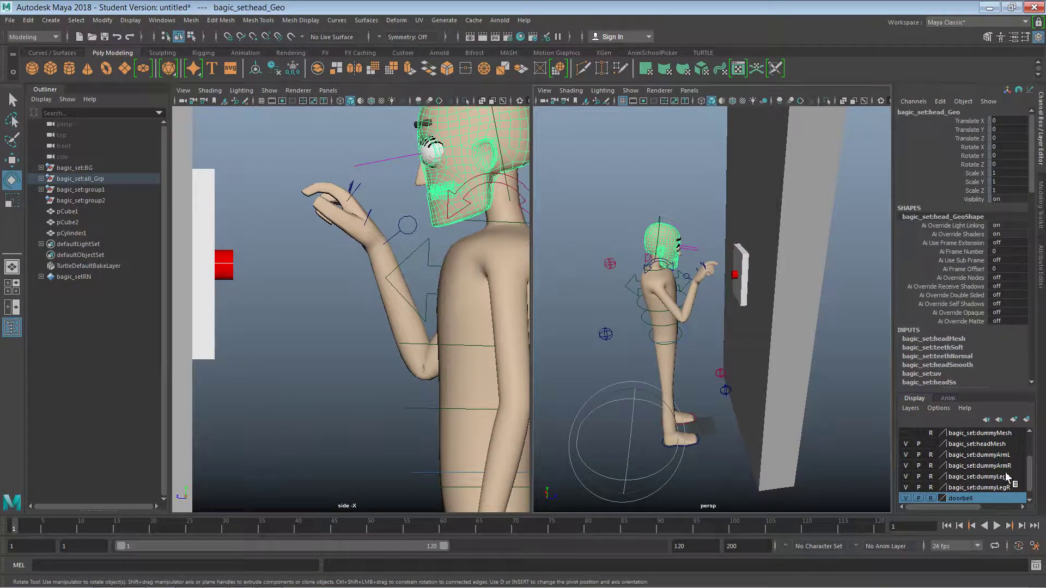
mouse_move(1029, 479)
left_mouse_down()
mouse_move(1027, 453)
mouse_move(1024, 464)
left_mouse_up()
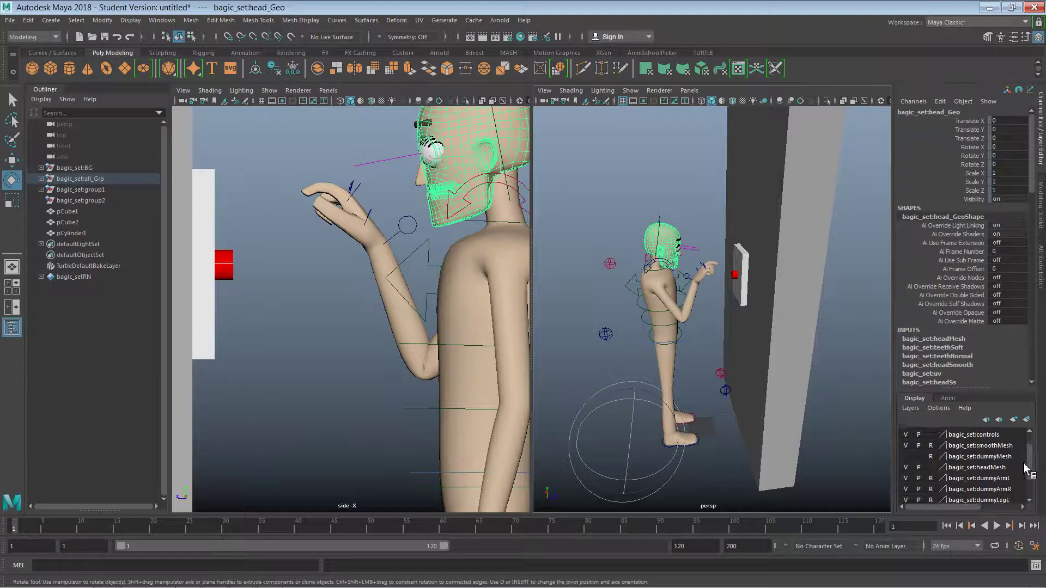
left_click(941, 468)
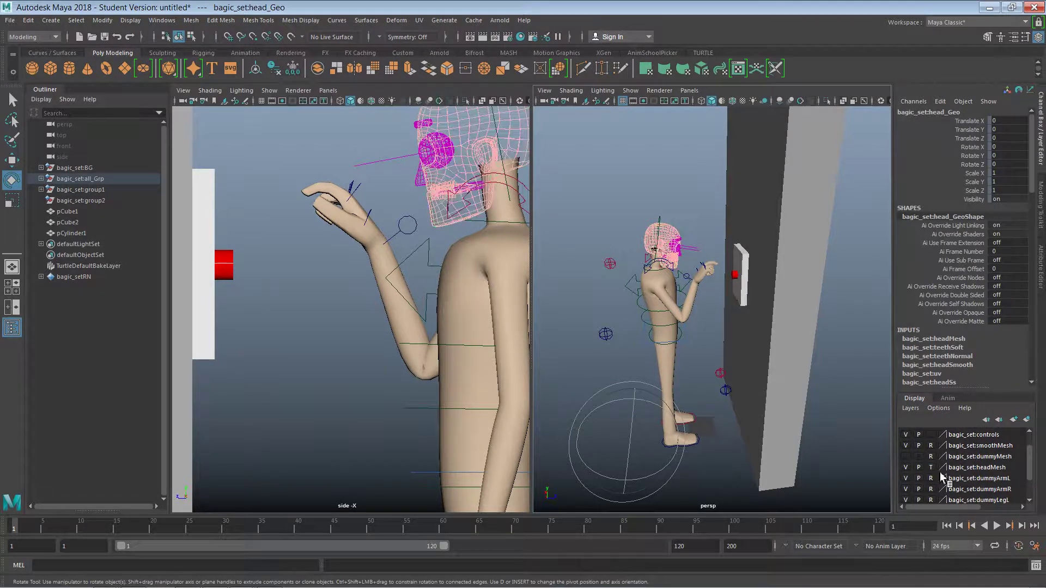
left_click(931, 468)
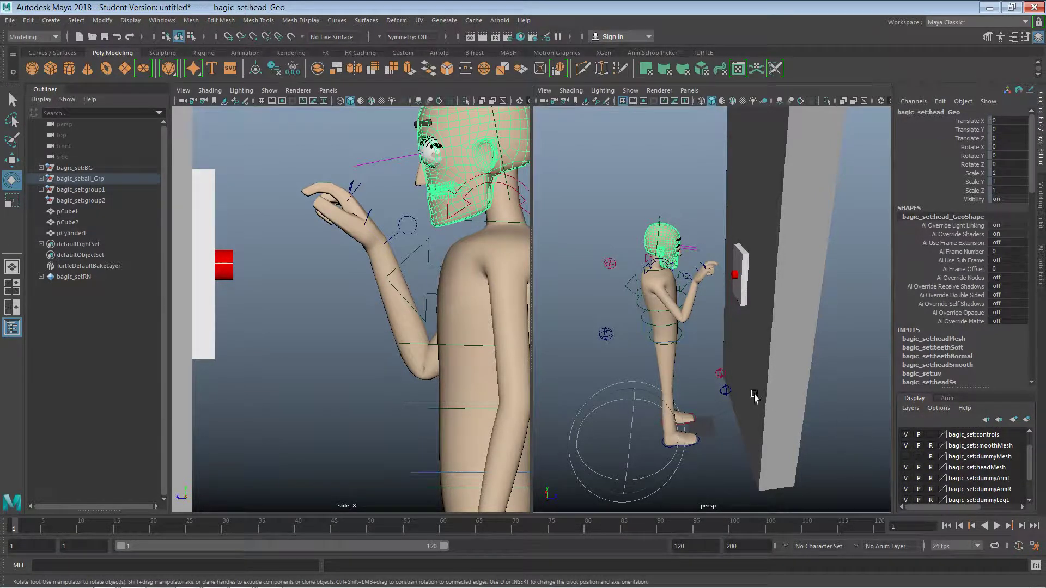
Select all of the character's rig controls and try to set a keyframe on them at frame 1
left_click(591, 318)
left_click_drag(557, 180, 772, 474)
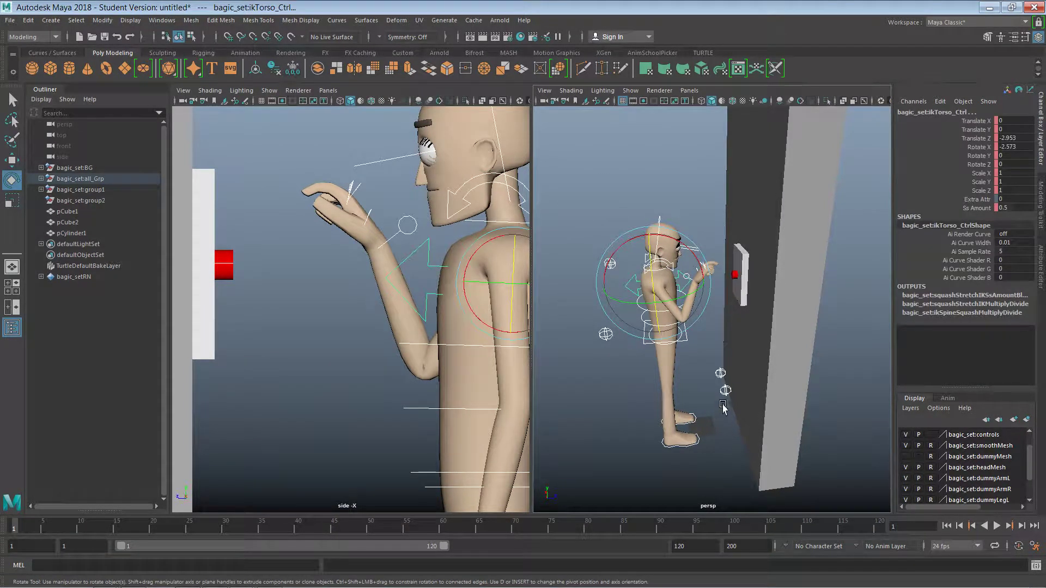
key("s")
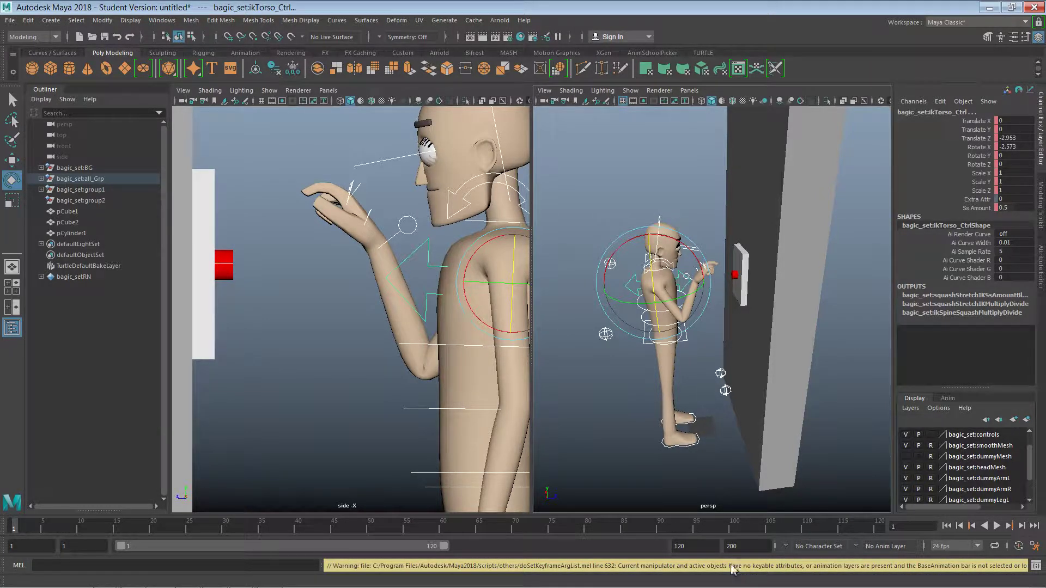
Select only the right arm's IK control and try to set a keyframe on it at frame 1
left_click(688, 346)
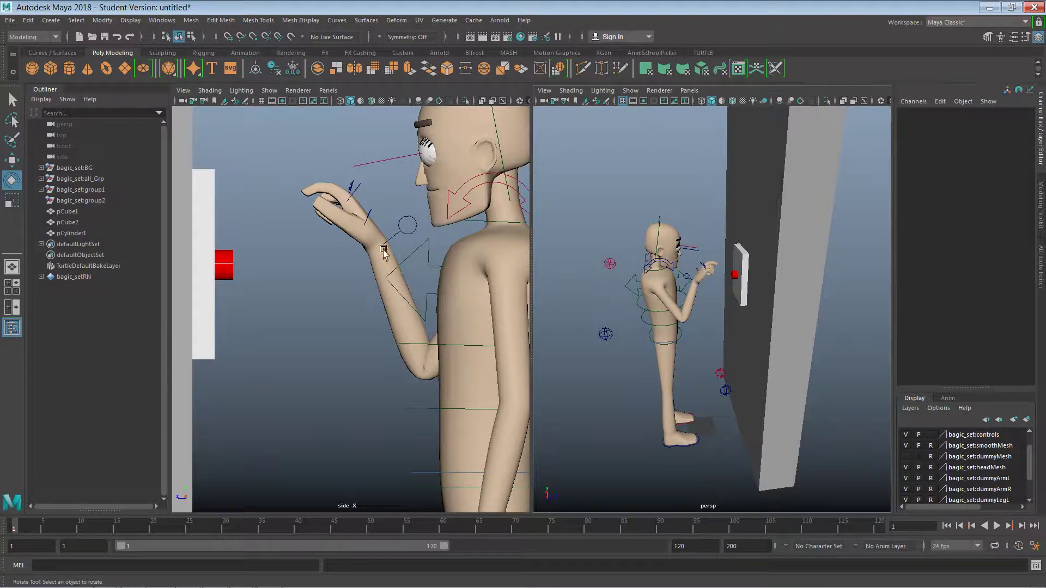
left_click_drag(284, 133, 333, 203)
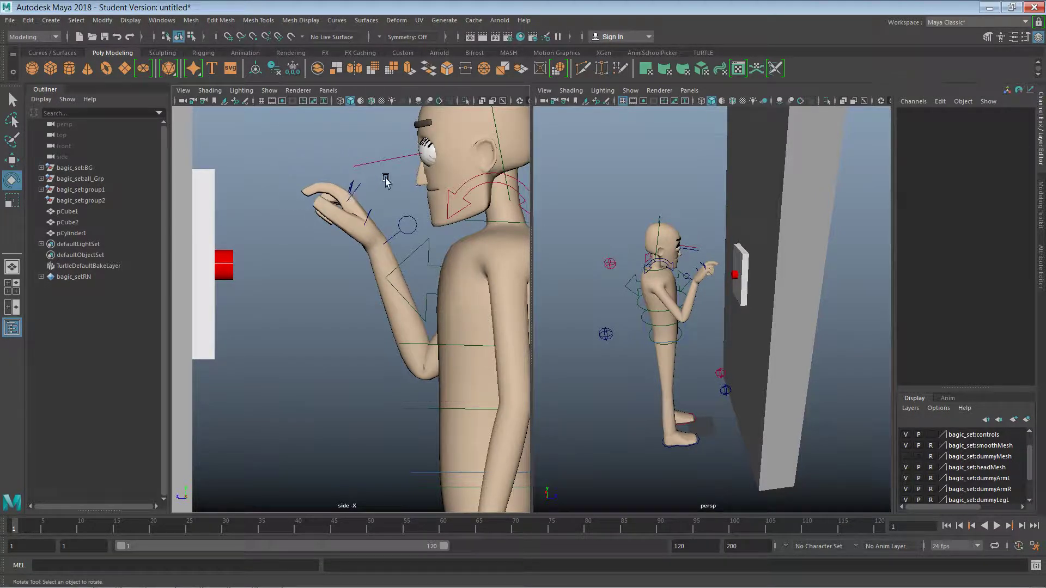
left_click(407, 228)
key("s")
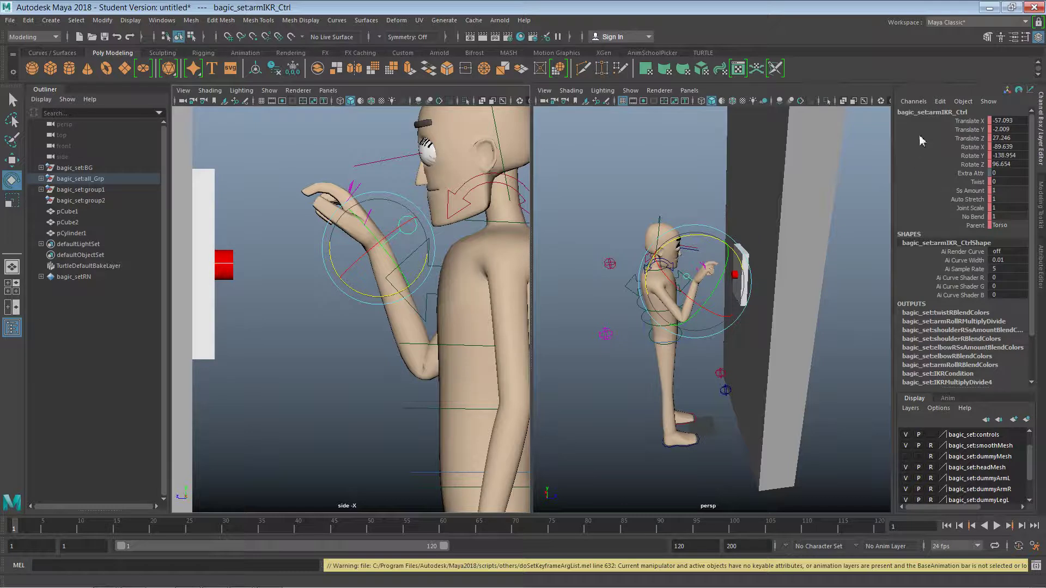
Break the connections on the right arm IK control's Translate and Rotate channels and key them at frame 1
left_click(969, 123)
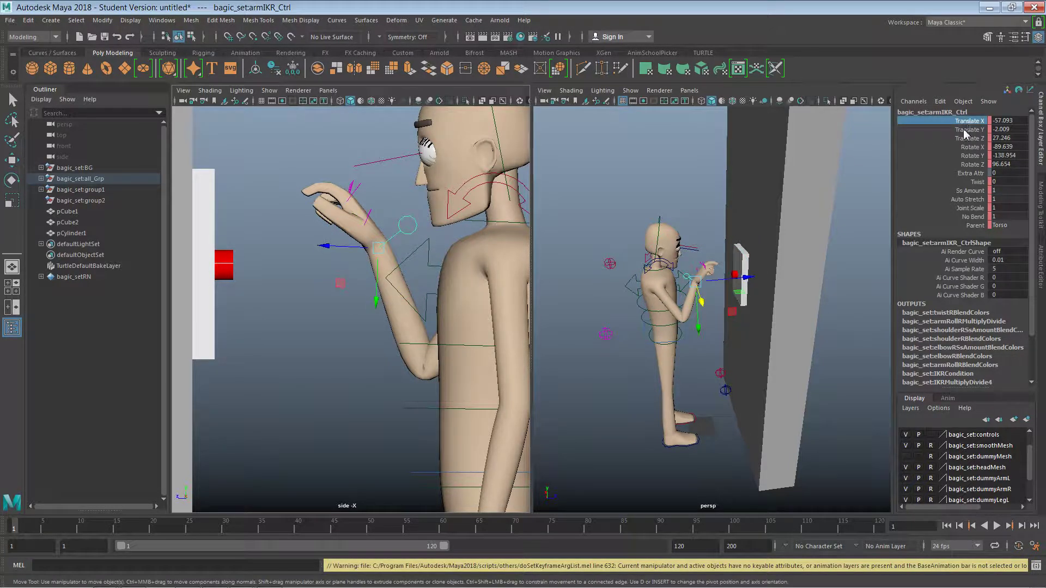
left_click(968, 165, "shift")
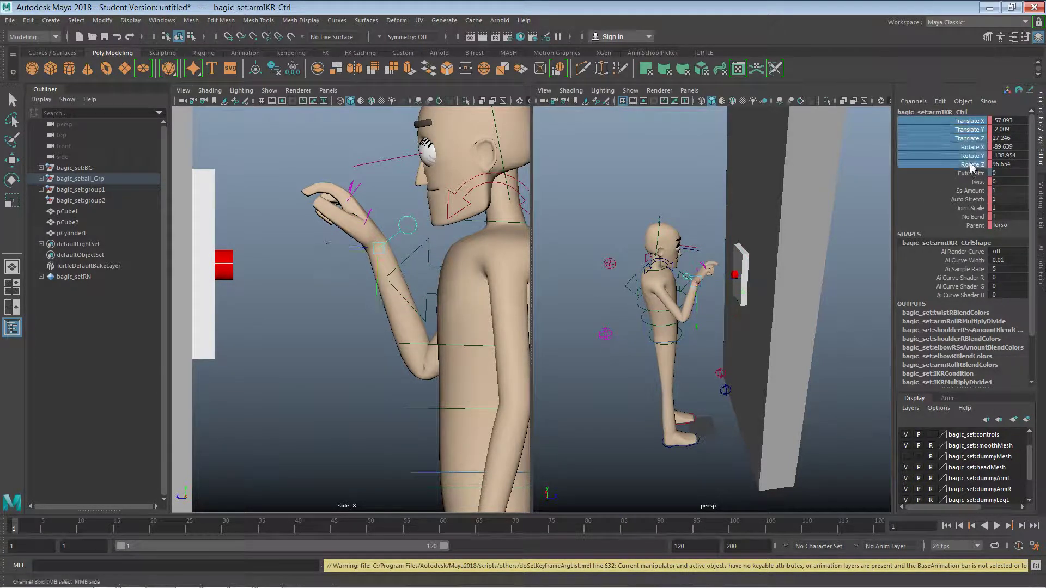
right_click(973, 160)
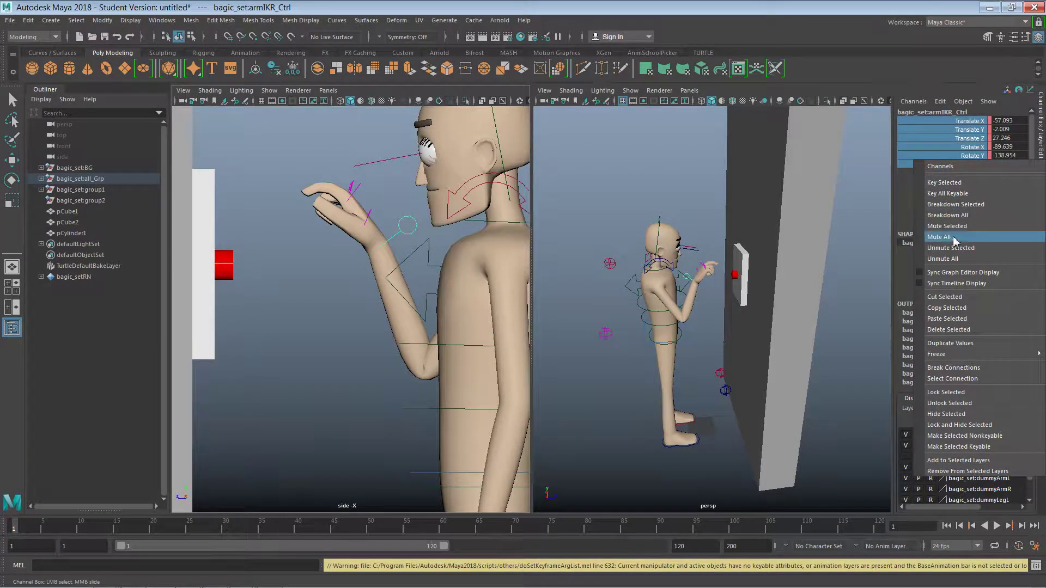
left_click(964, 369)
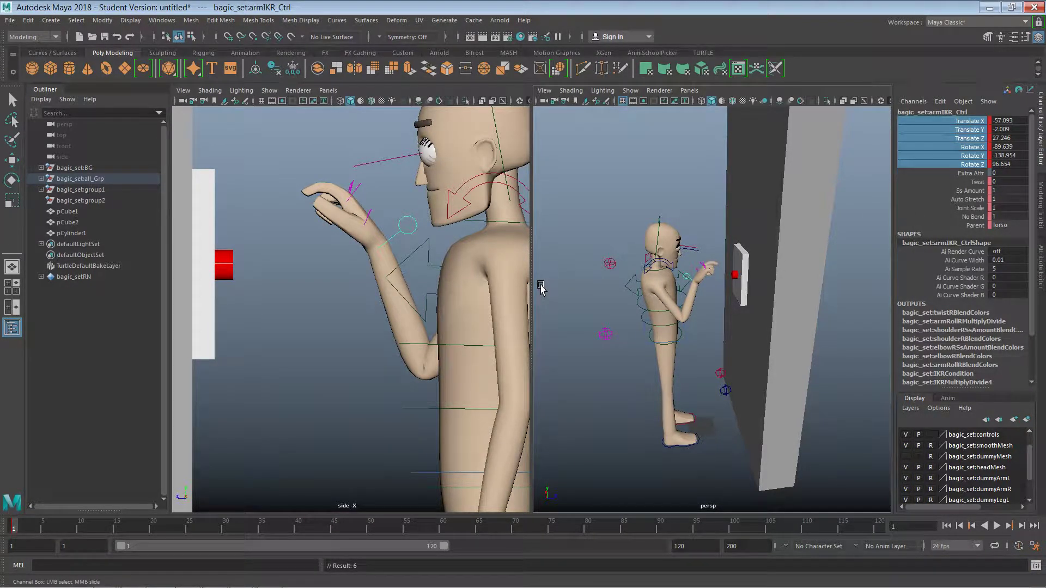
left_click(694, 178)
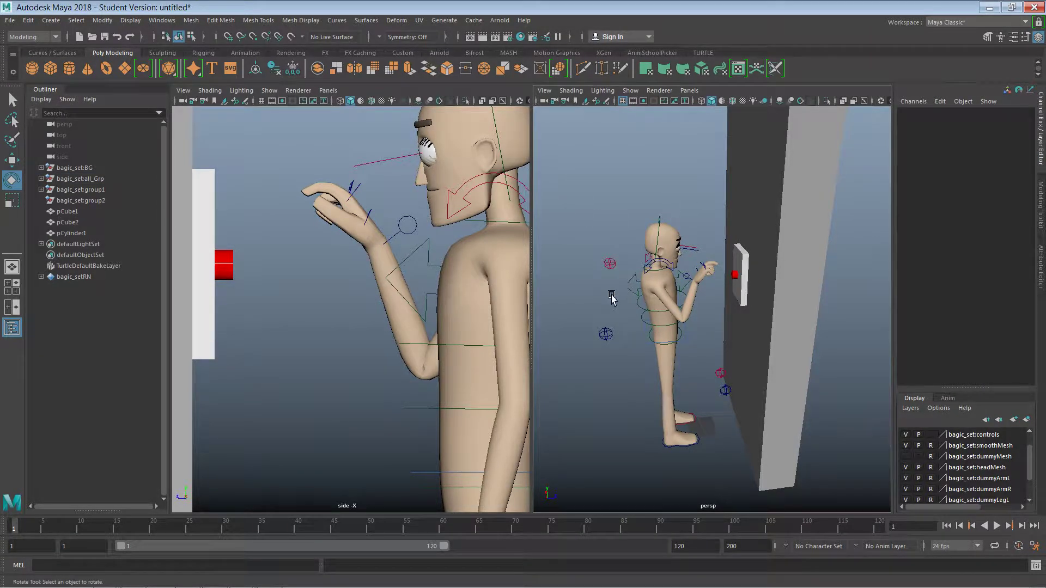
Break the connections on the left arm IK control's Translate and Rotate channels, and key the control at frame 1
left_click_drag(621, 343, 726, 352, "alt")
left_click(727, 352)
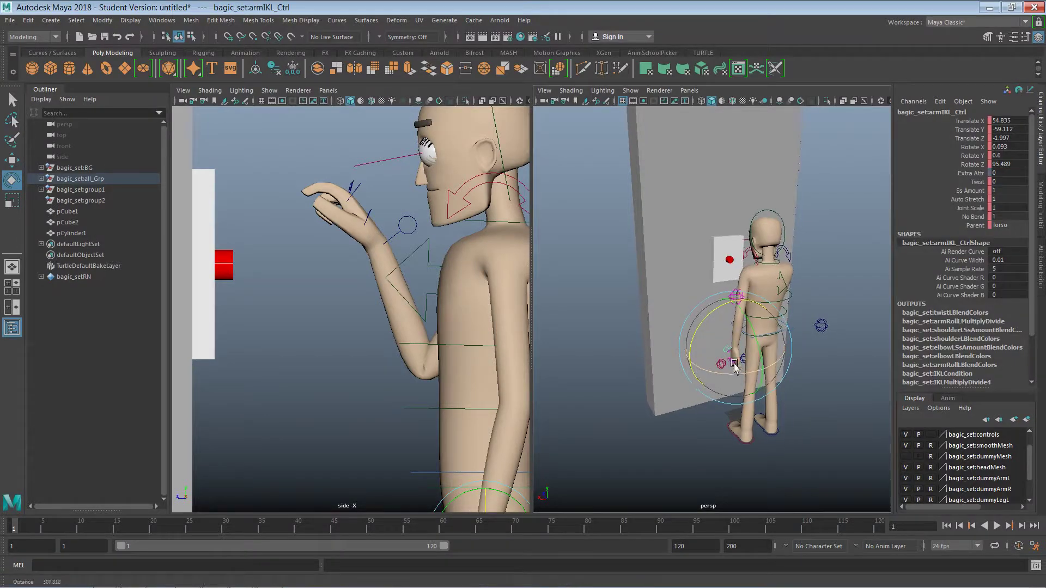
right_click_drag(708, 348, 766, 318, "alt")
middle_click_drag(765, 318, 742, 285, "alt")
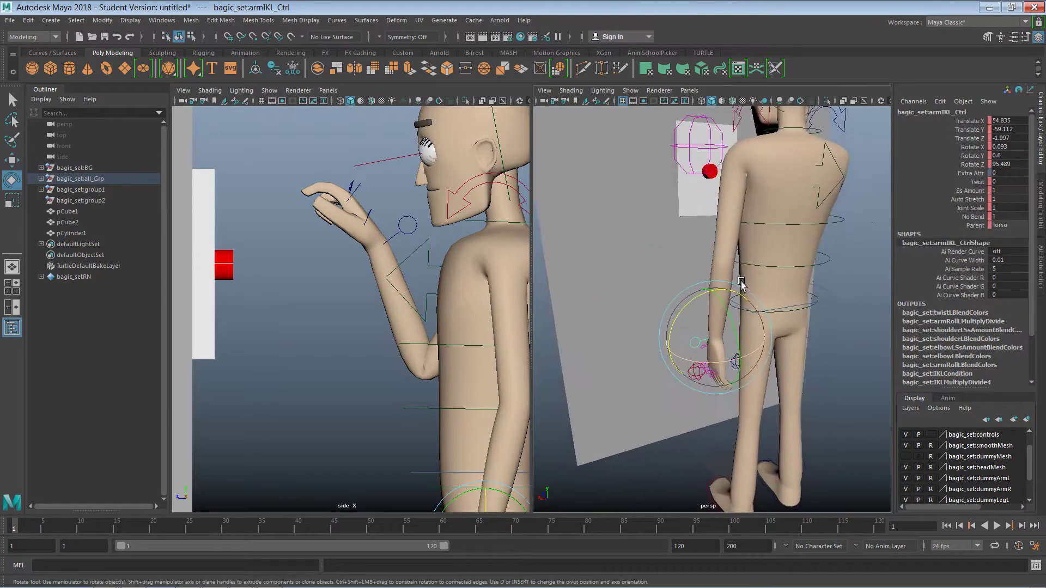
left_click(964, 131)
left_click(965, 121)
left_click(968, 165, "shift")
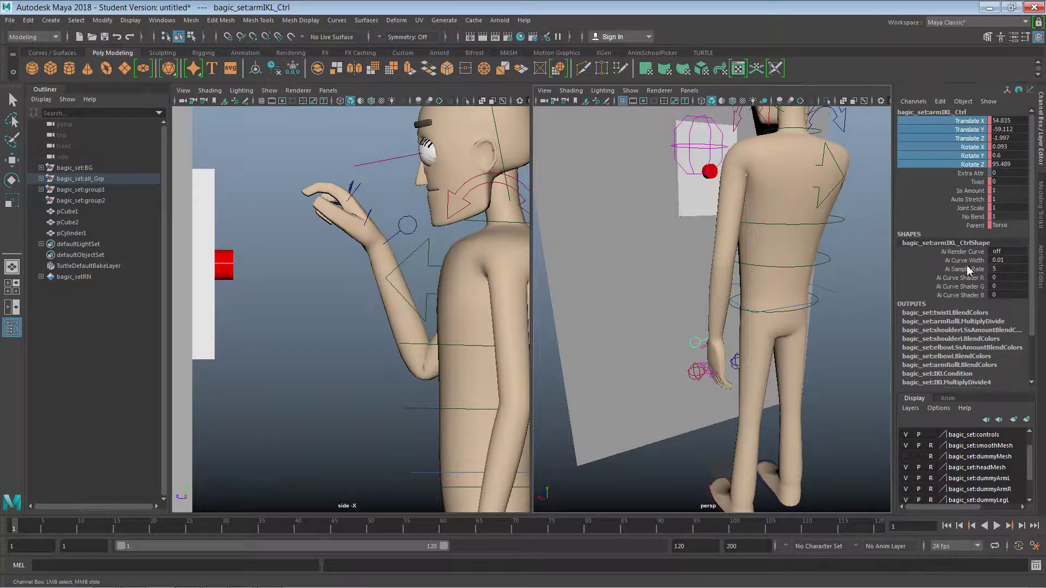
right_click(961, 171)
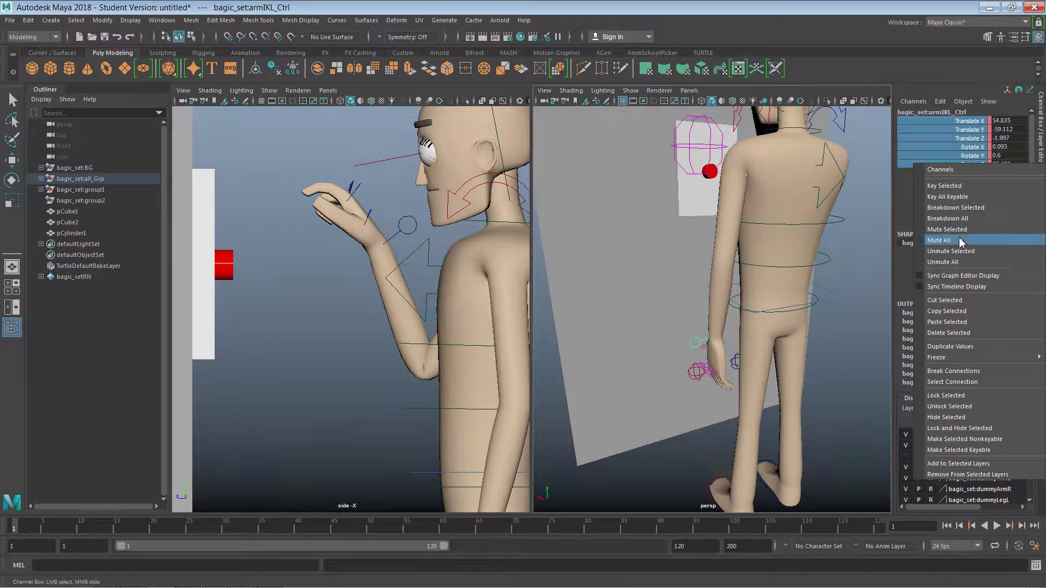
left_click(971, 372)
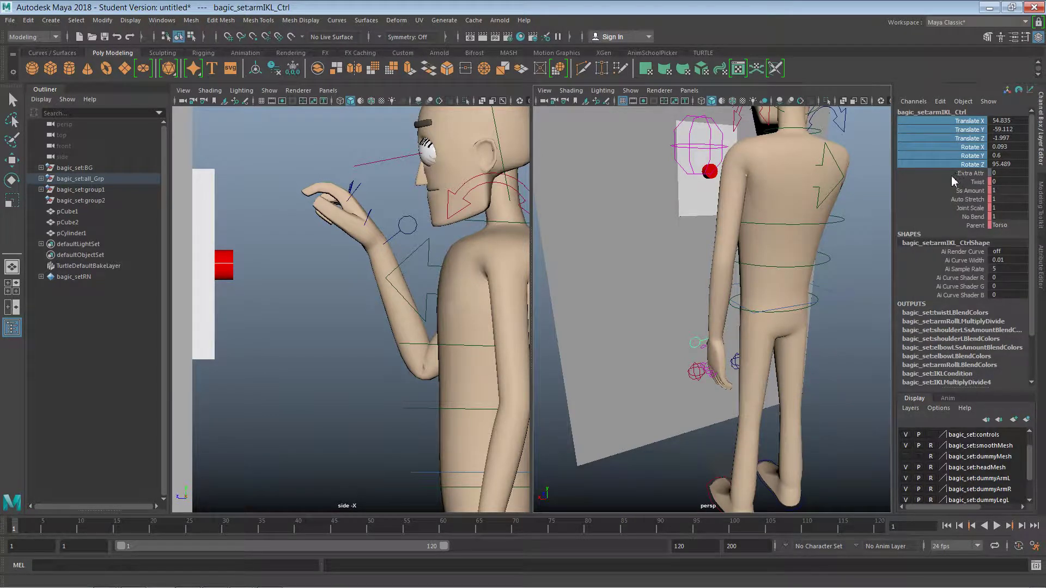
key("s")
right_click_drag(766, 311, 651, 298, "alt")
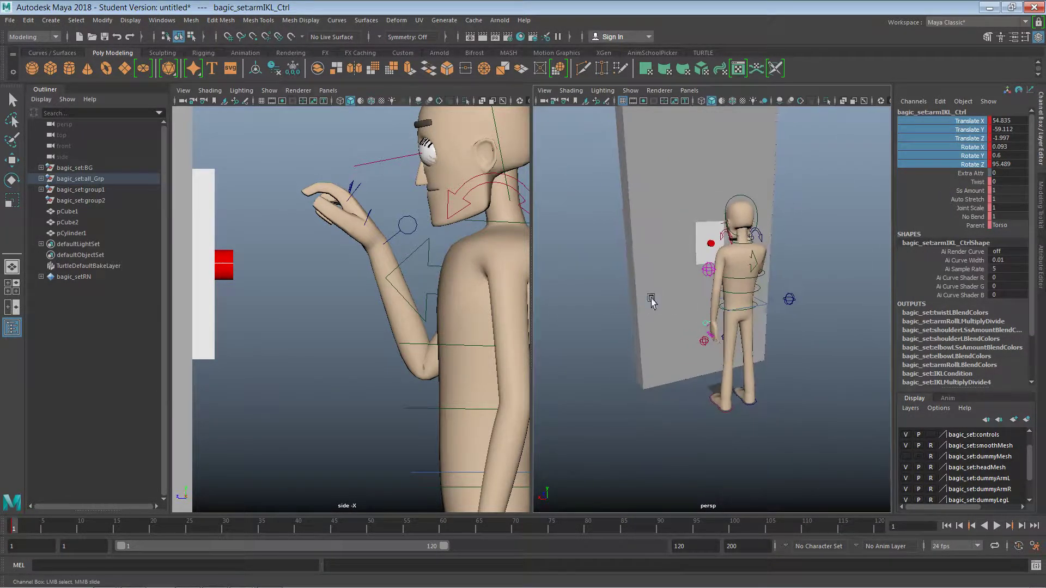
left_click(823, 346)
Select all of the character's rig controls and set a keyframe on them at frame 1
left_click_drag(819, 356, 819, 317, "alt")
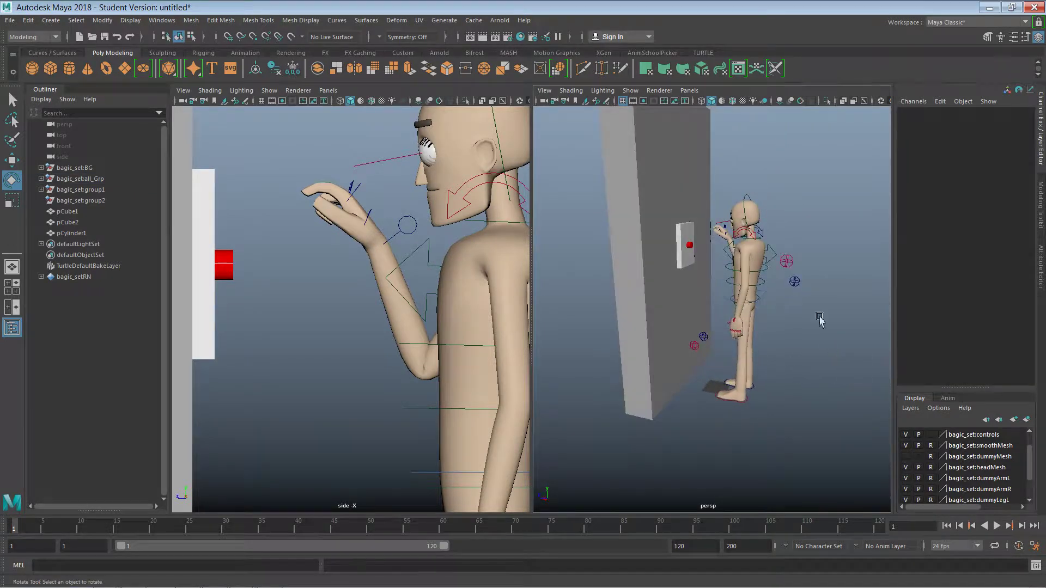
left_click_drag(826, 185, 705, 409)
key("s")
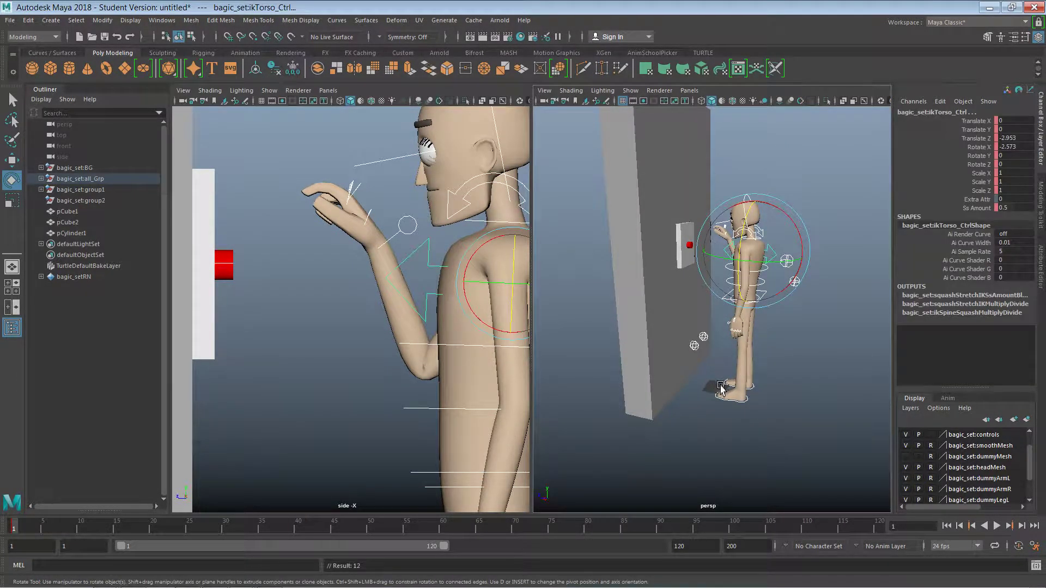
left_click(686, 409)
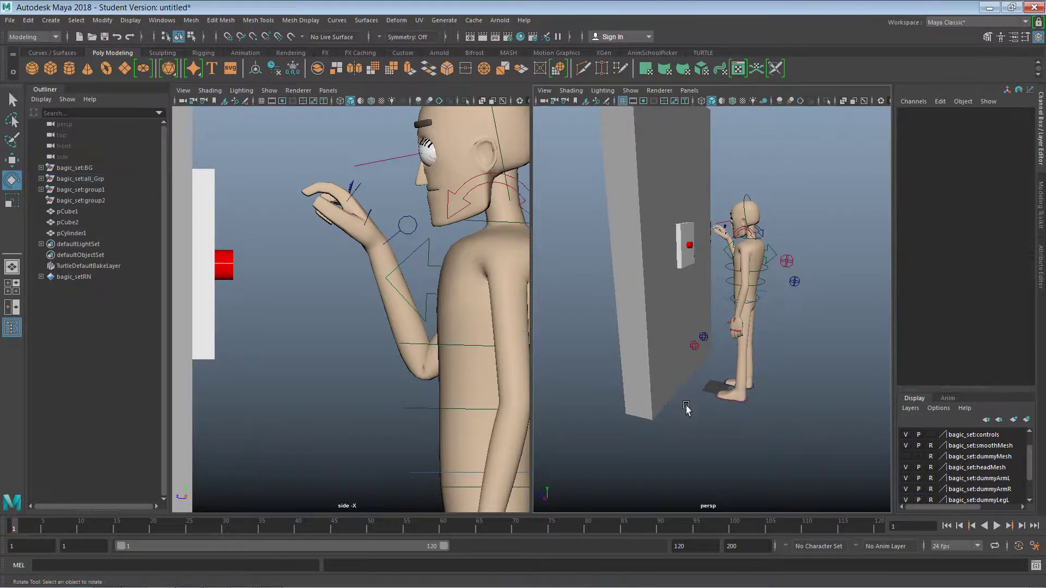
Scrub the opening frames of the timeline, and examine the resulting arm pose and the right arm IK control's channels
left_click_drag(678, 395, 723, 367, "alt")
middle_click_drag(723, 367, 714, 372, "alt")
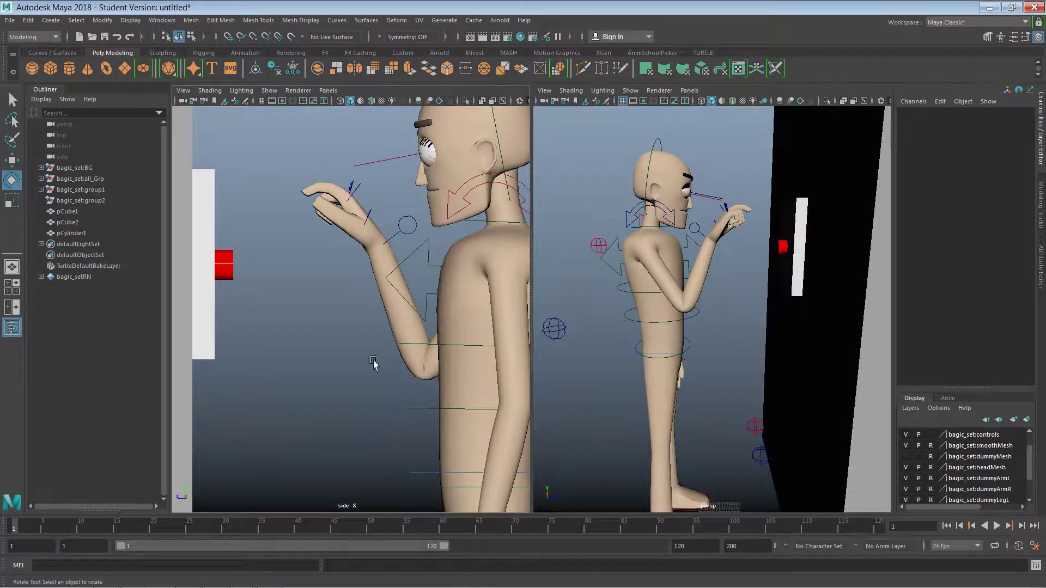
left_click(414, 225)
left_click(287, 375)
left_click_drag(37, 530, 10, 532)
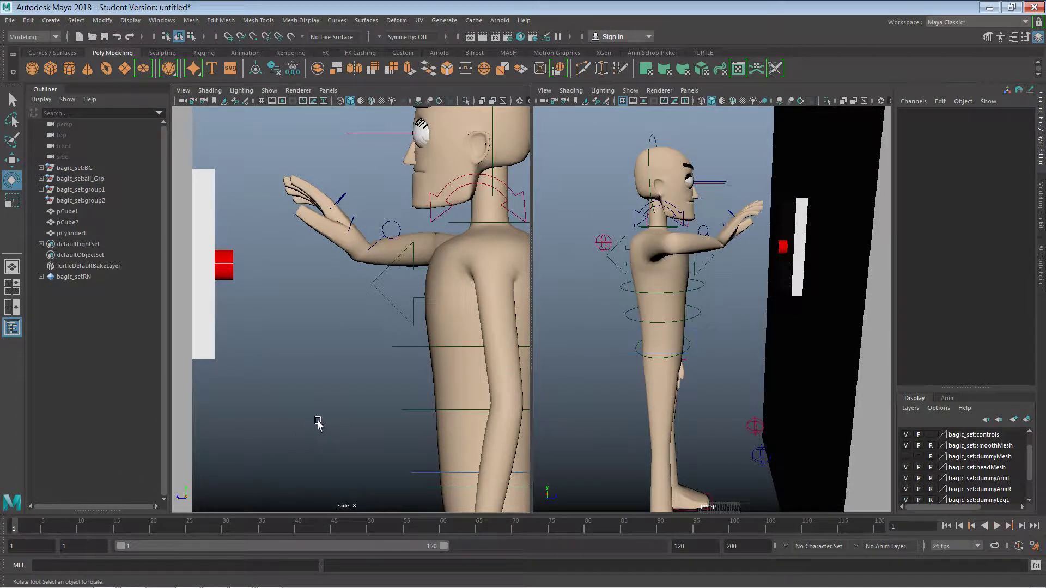
key("ctrl+z")
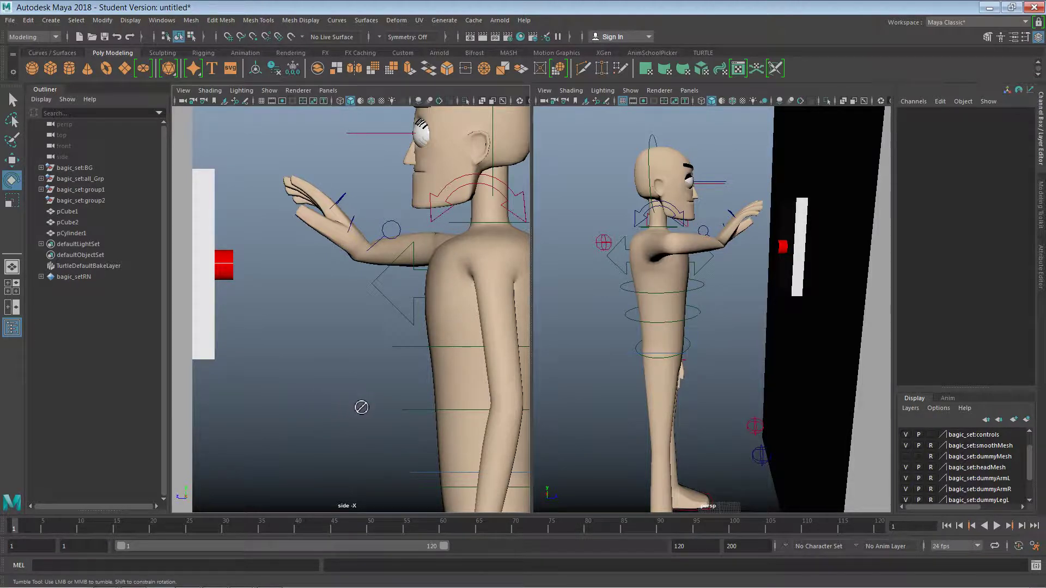
left_click_drag(673, 354, 781, 358, "alt")
left_click_drag(746, 352, 690, 312, "alt")
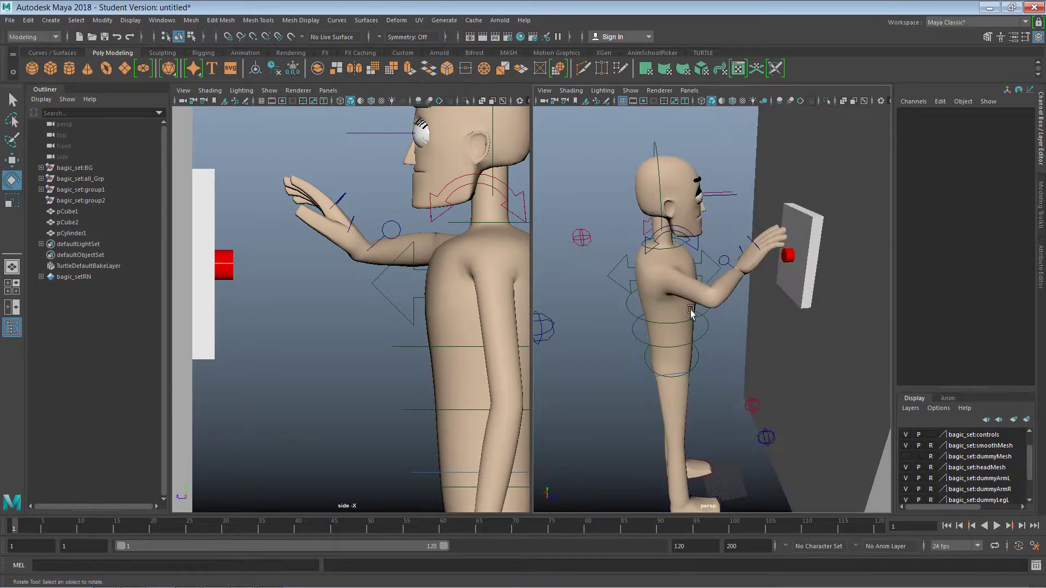
left_click(728, 263)
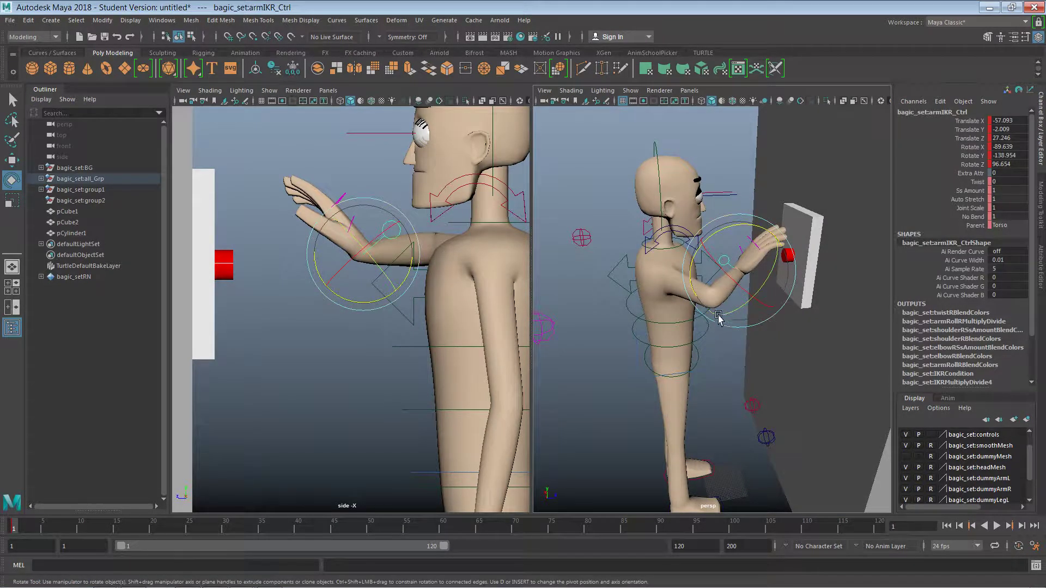
left_click(735, 366)
Move the right arm's pole vector control to about Translate X 24.3 and Y -37, and try to key it at frame 1
left_click_drag(734, 380, 744, 384, "alt")
left_click(645, 345)
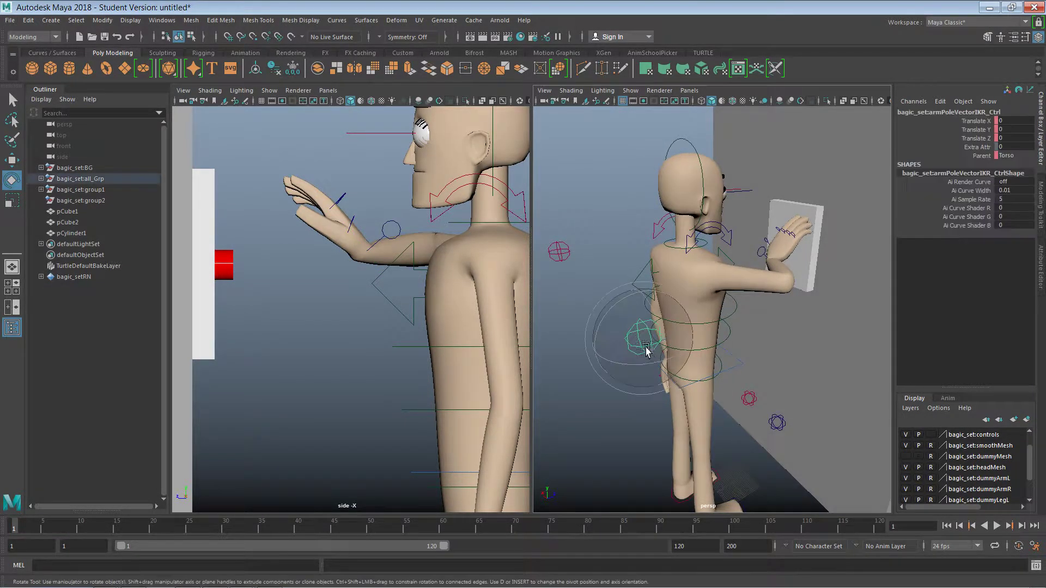
key("w")
left_click_drag(640, 299, 606, 395)
left_click(602, 425)
left_click(627, 418)
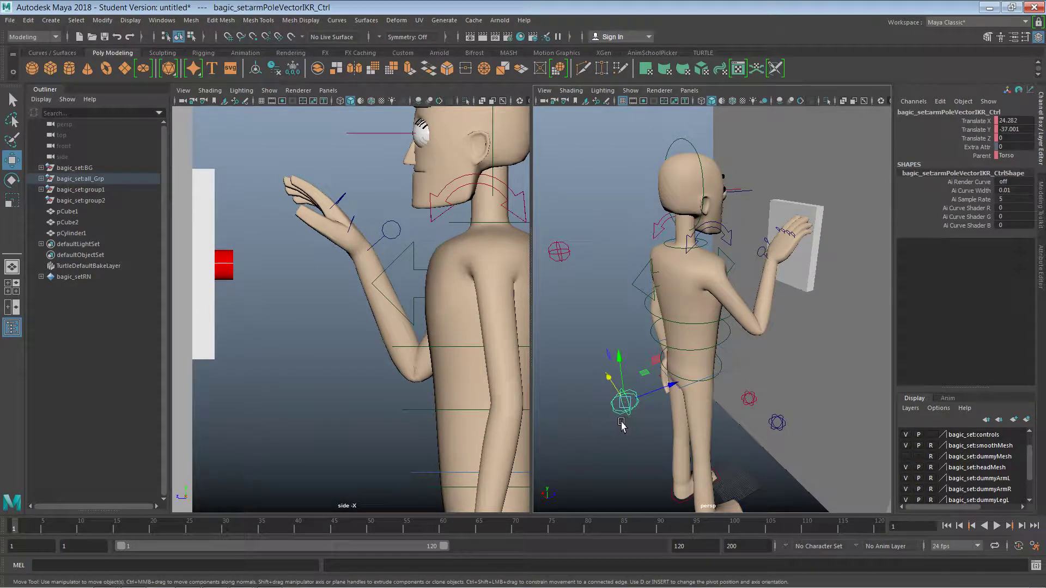
key("s")
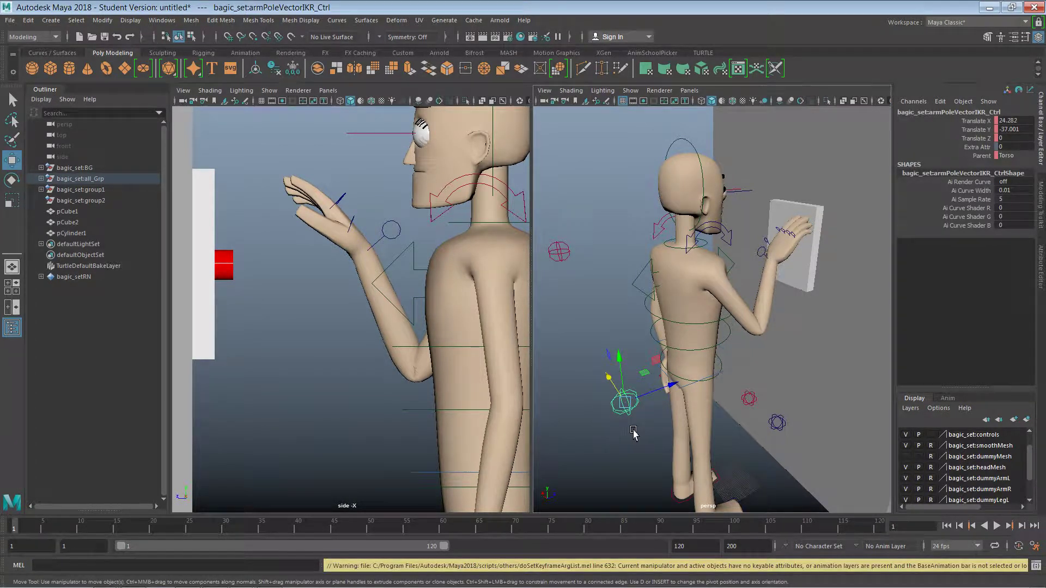
Read the full keyframe warning, focusing on the BaseAnimation wording, and look through the display layers for a cause
left_click(922, 570)
left_click_drag(950, 568, 1035, 565)
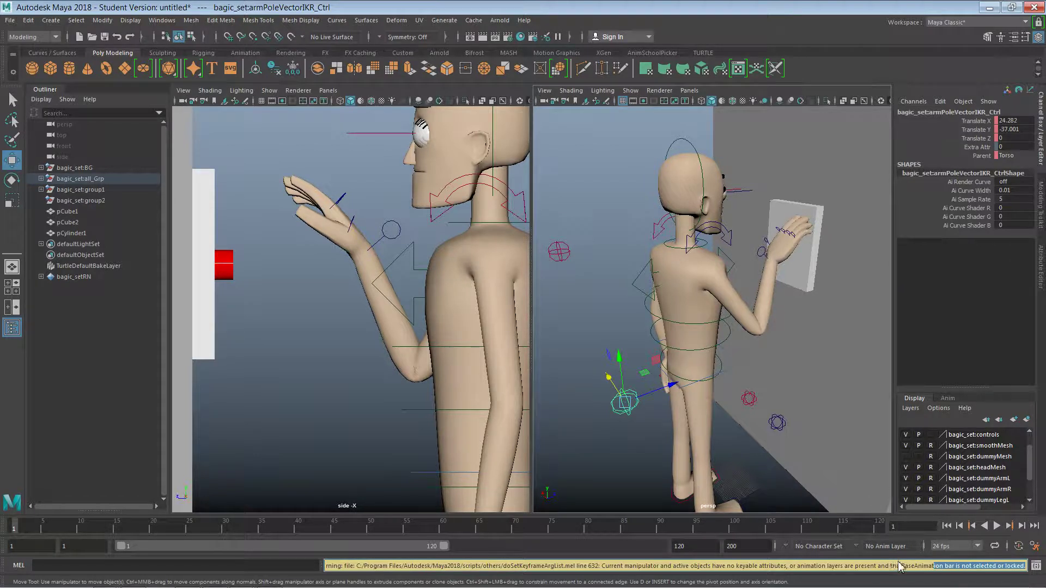
left_click_drag(901, 567, 943, 567)
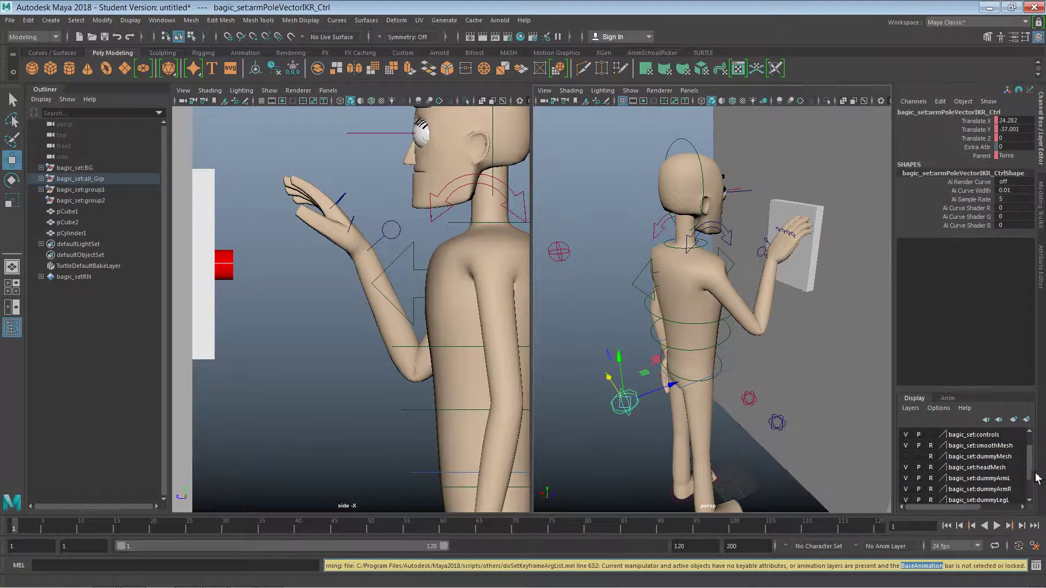
left_click_drag(1035, 472, 1023, 496)
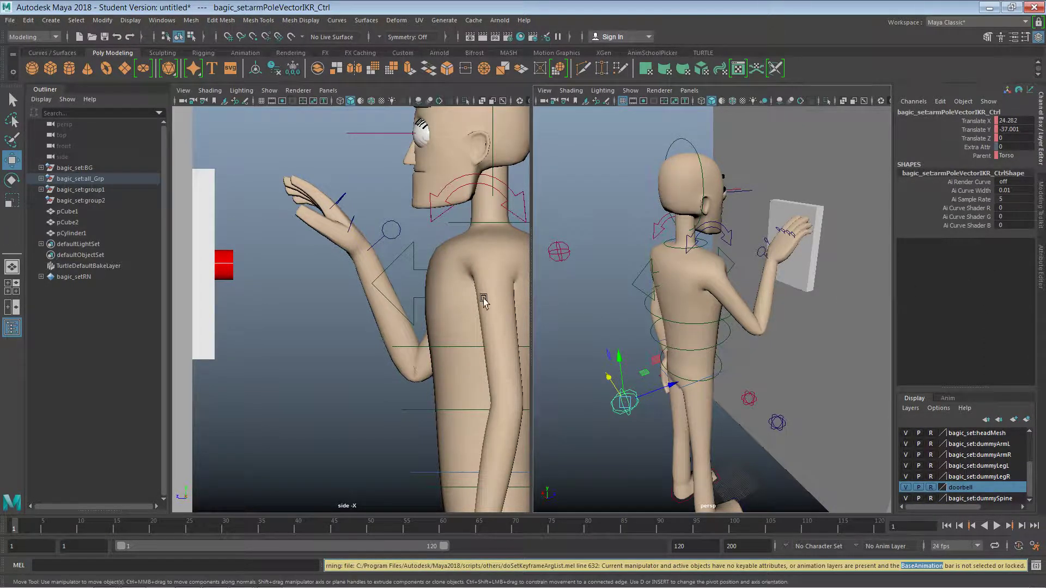
Key the right arm's IK control at frame 1, and try to key its pole vector control again
left_click(393, 237)
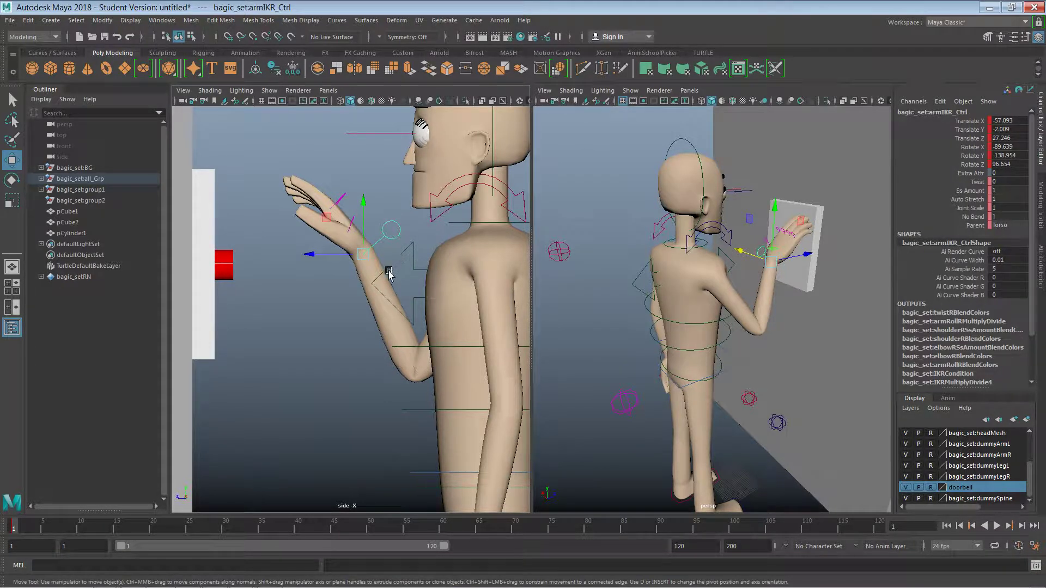
key("s")
left_click(337, 331)
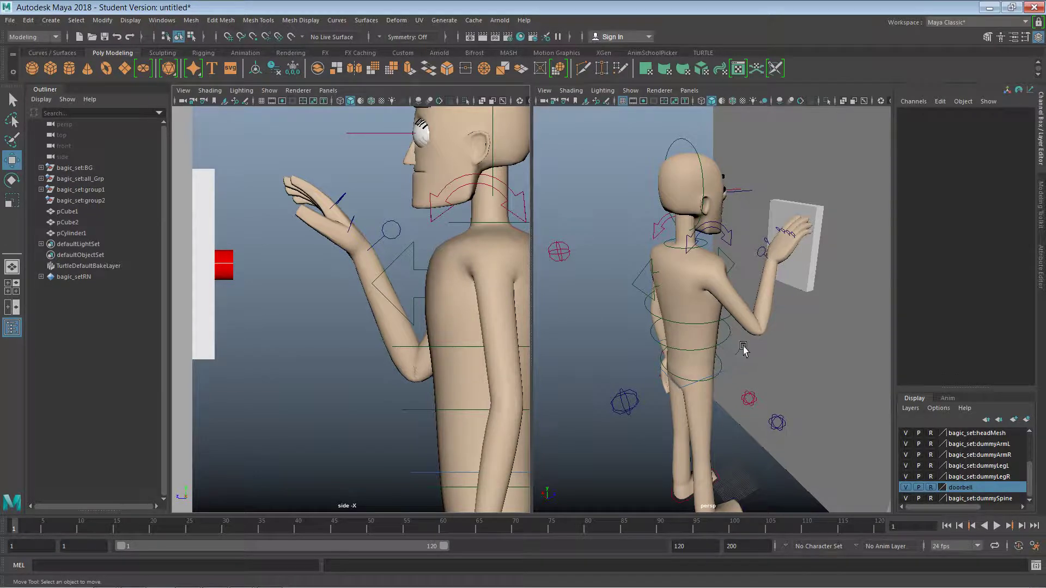
left_click(625, 405)
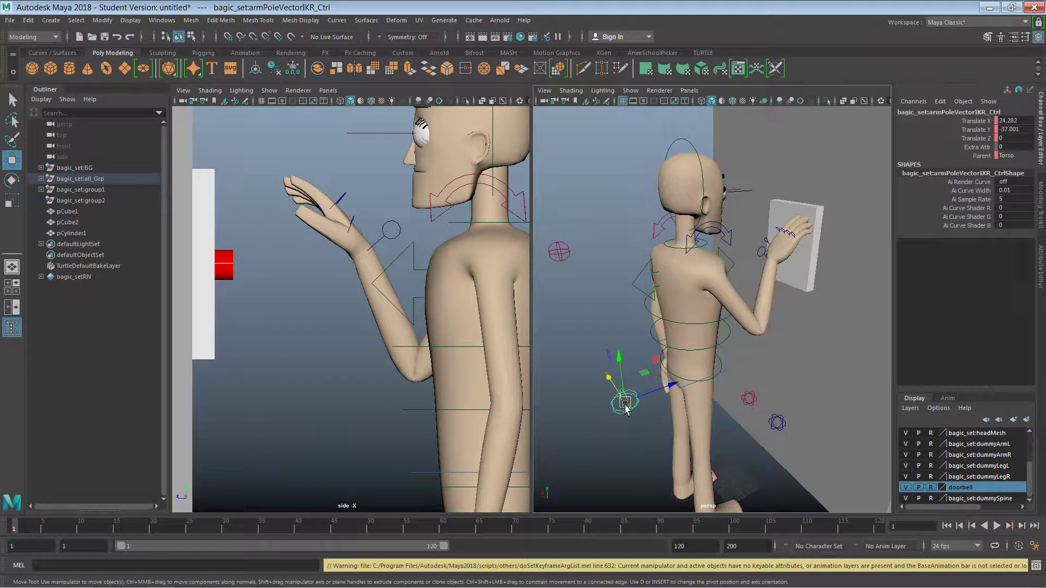
left_click(964, 140)
key("Caps_Lock")
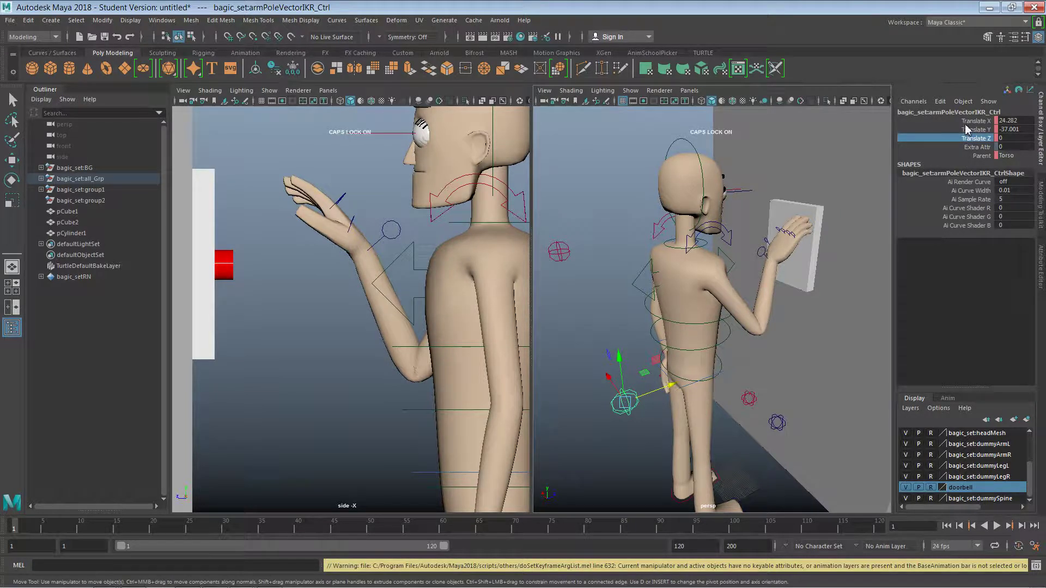
key("Caps_Lock")
left_click(966, 122, "shift")
right_click(969, 123)
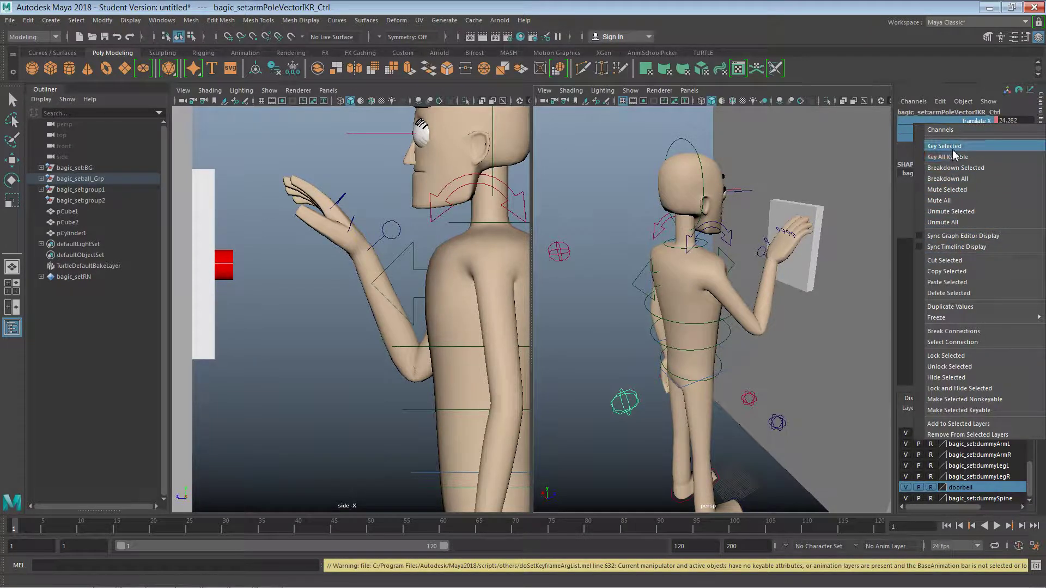
left_click(873, 229)
Undo the right arm pole vector move and selection changes, back to having all rig controls selected
key("ctrl+z")
key("ctrl+z")
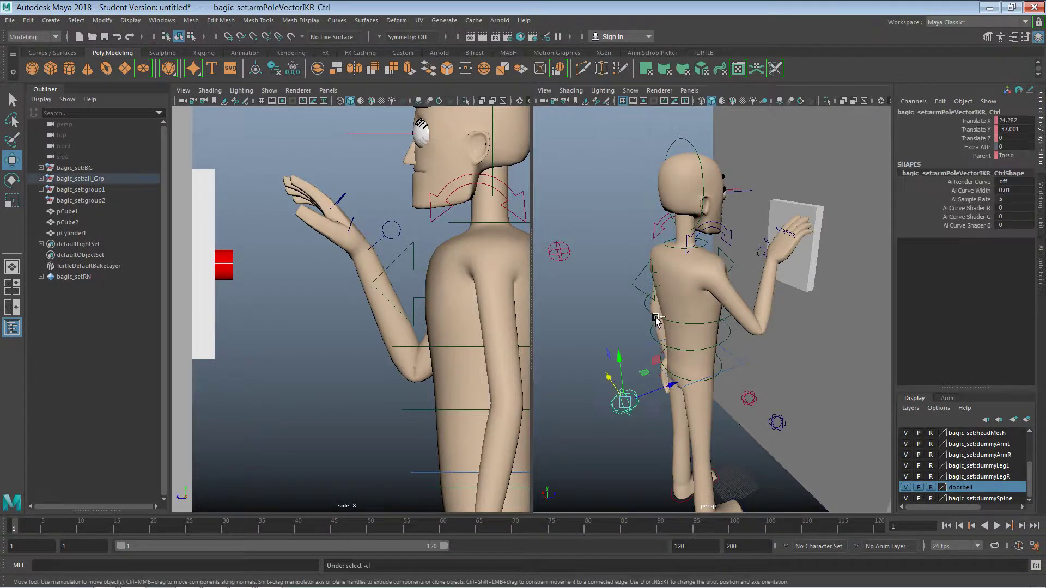
key("ctrl+z")
key("ctrl+z")
key("ctrl+z")
key("ctrl+z")
key("ctrl+z")
key("ctrl+z")
key("ctrl+z")
key("ctrl+z")
key("ctrl+z")
key("ctrl+z")
key("ctrl+z")
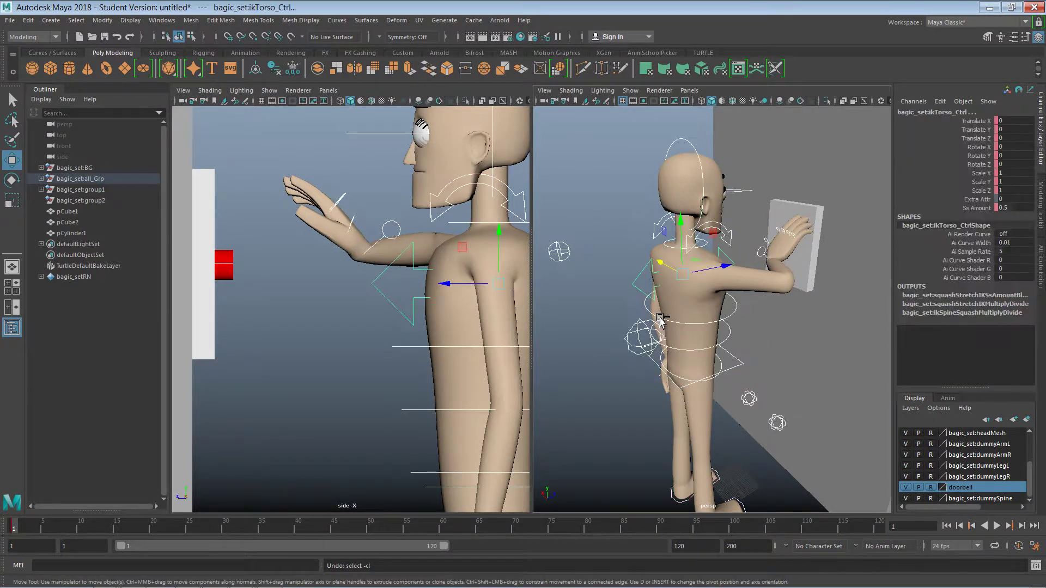
Undo the rig-wide keying and selection changes, back to the raised right arm pose with its IK control selected
key("ctrl+z")
key("ctrl+z")
key("ctrl+z")
key("ctrl+z")
key("ctrl+z")
key("ctrl+z")
key("ctrl+z")
key("ctrl+z")
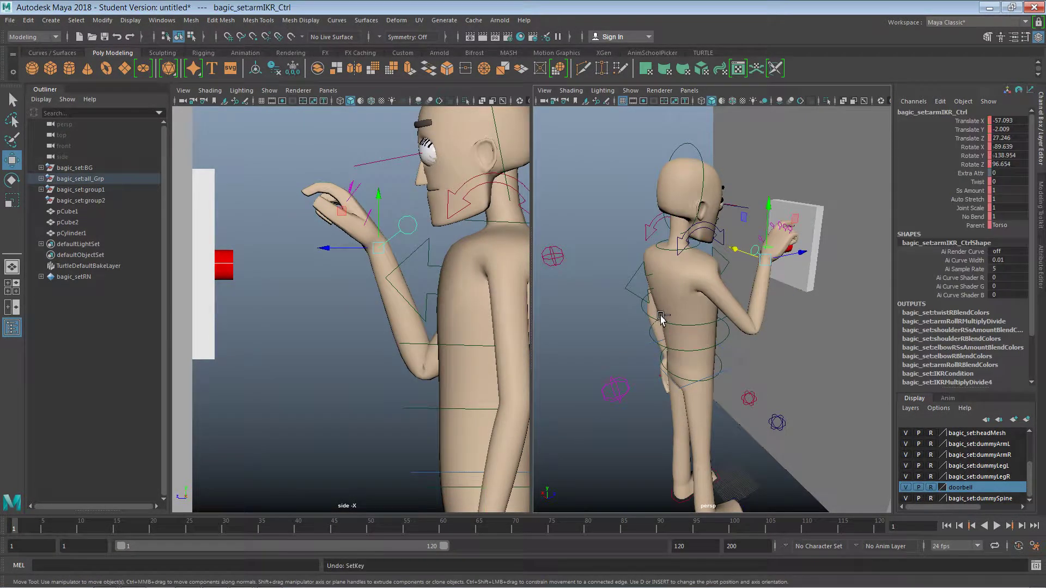
Undo the remaining edits, including the doorbell layer's display type change and the right hand adjustments, back to the start of the history
key("ctrl+z")
key("ctrl+z")
key("ctrl+z")
key("ctrl+z")
key("ctrl+z")
key("ctrl+z")
key("ctrl+z")
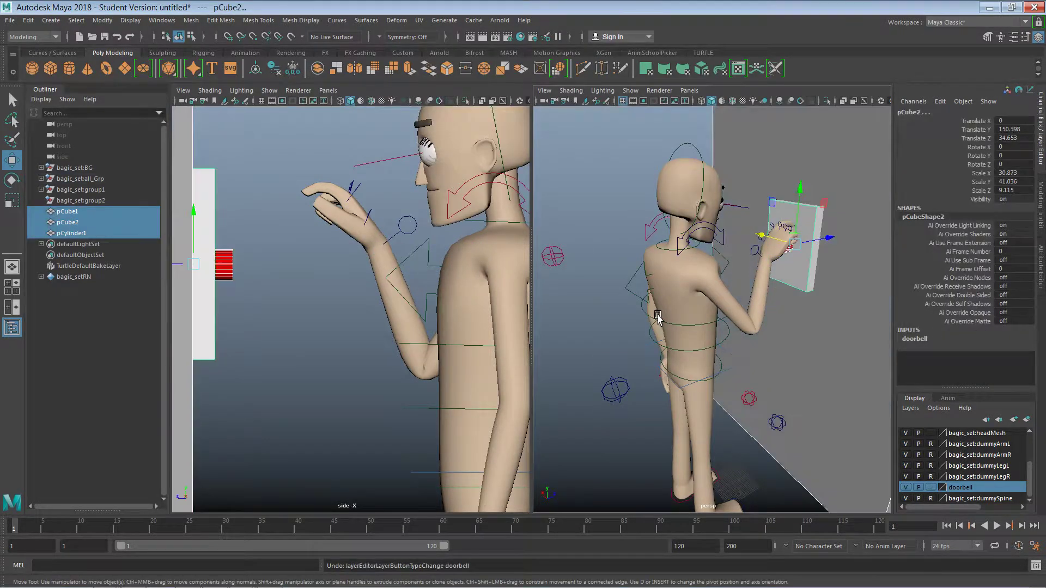
key("ctrl+z")
key("ctrl+z")
key("ctrl+z")
key("ctrl+z")
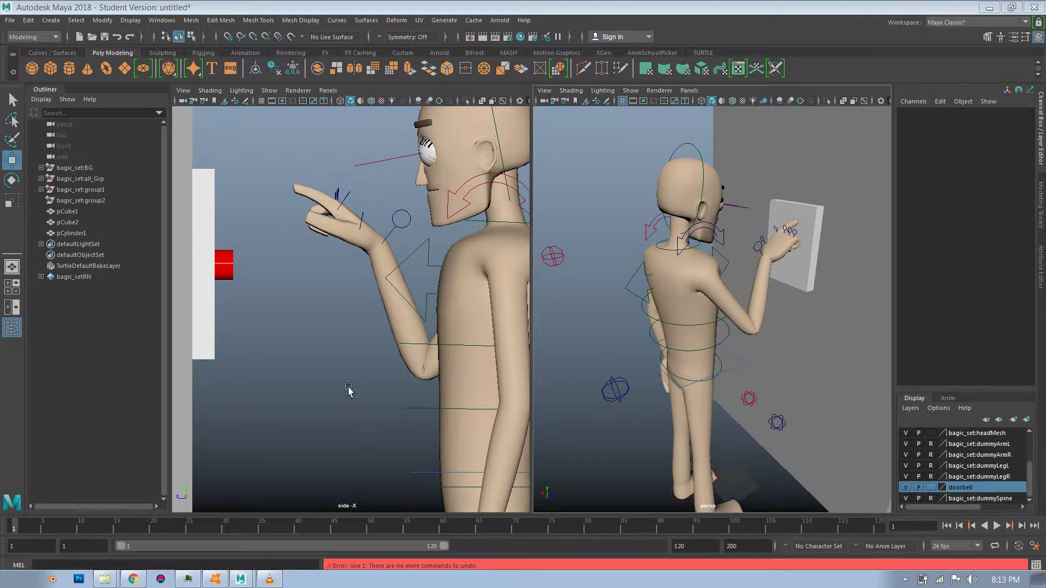
Scrub to frame 1, move the right arm's IK control forward to about Translate Z 27.5, and try to key it
left_click(404, 235)
mouse_move(122, 523)
left_mouse_down()
mouse_move(62, 527)
mouse_move(493, 508)
mouse_move(469, 538)
mouse_move(46, 536)
mouse_move(461, 507)
mouse_move(392, 529)
mouse_move(194, 541)
mouse_move(20, 530)
left_mouse_up()
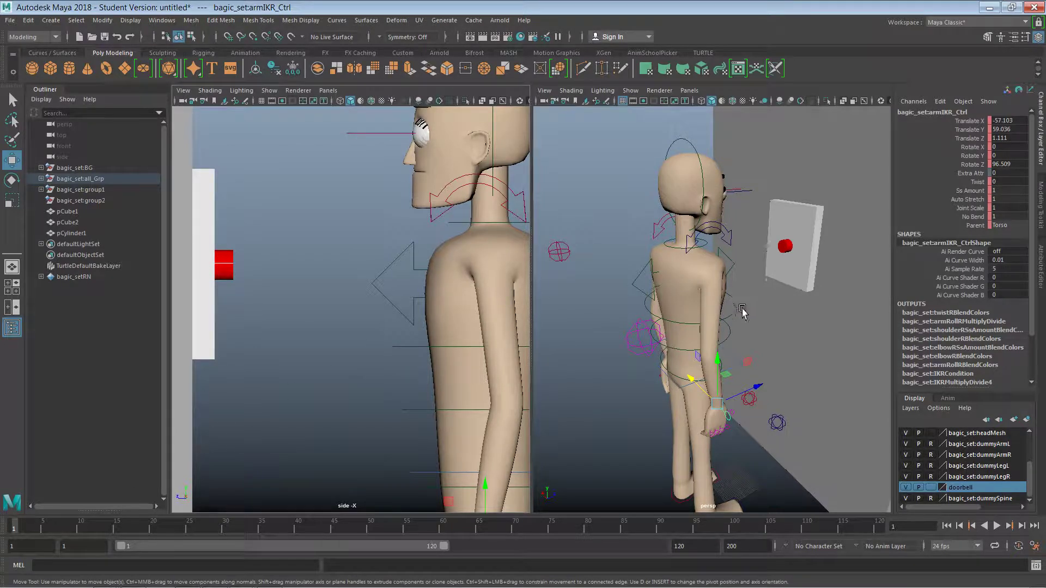
left_click_drag(753, 386, 788, 361)
key("s")
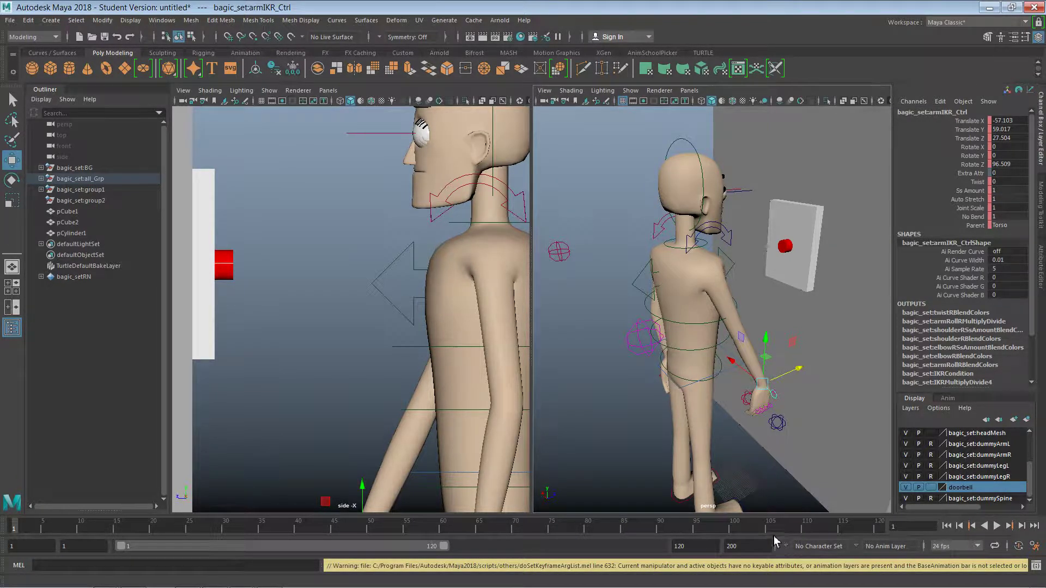
Copy the keyframe warning's text from "Current manipulator and active objects" through "not selected or locked"
triple_click(745, 567)
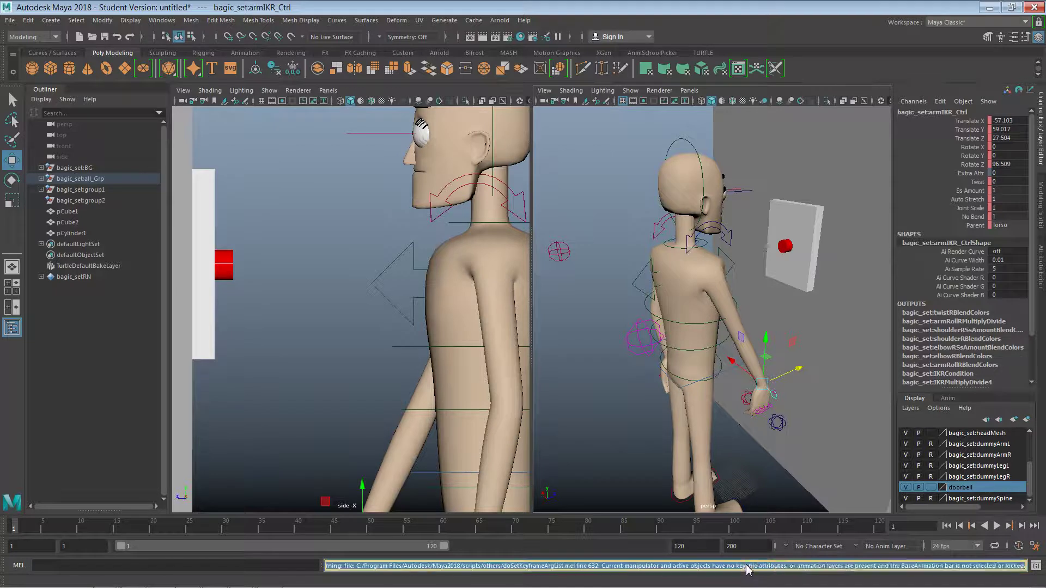
left_click_drag(737, 566, 745, 566)
left_click_drag(602, 566, 1023, 570)
key("ctrl+c")
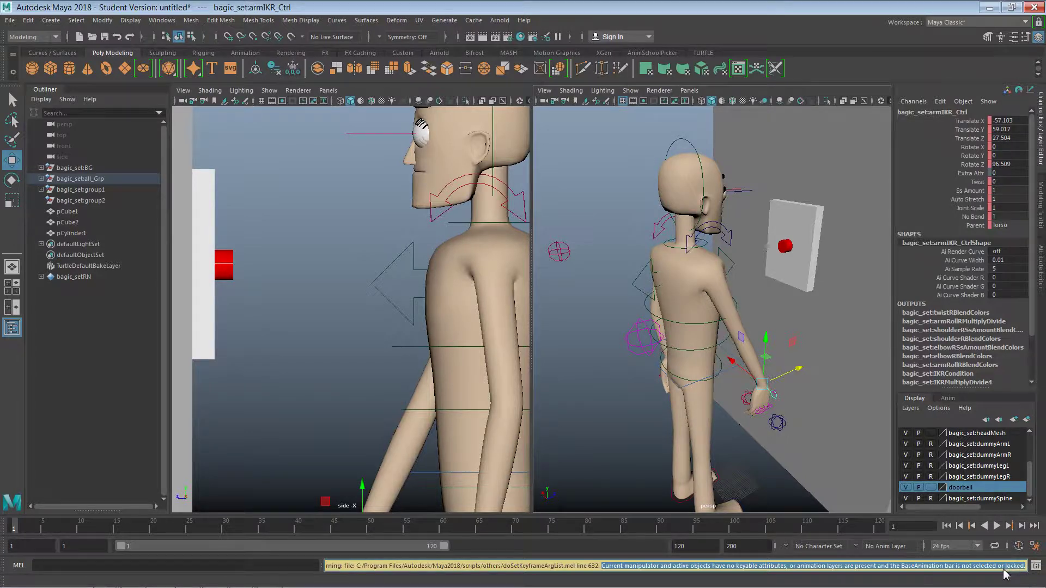
Switch to Chrome and search Google in a new tab for the copied warning text
key("alt+Tab")
key("alt+Tab")
key("alt+Tab")
key("alt+Tab")
key("alt+Tab")
key("alt+Tab")
key("alt+Tab")
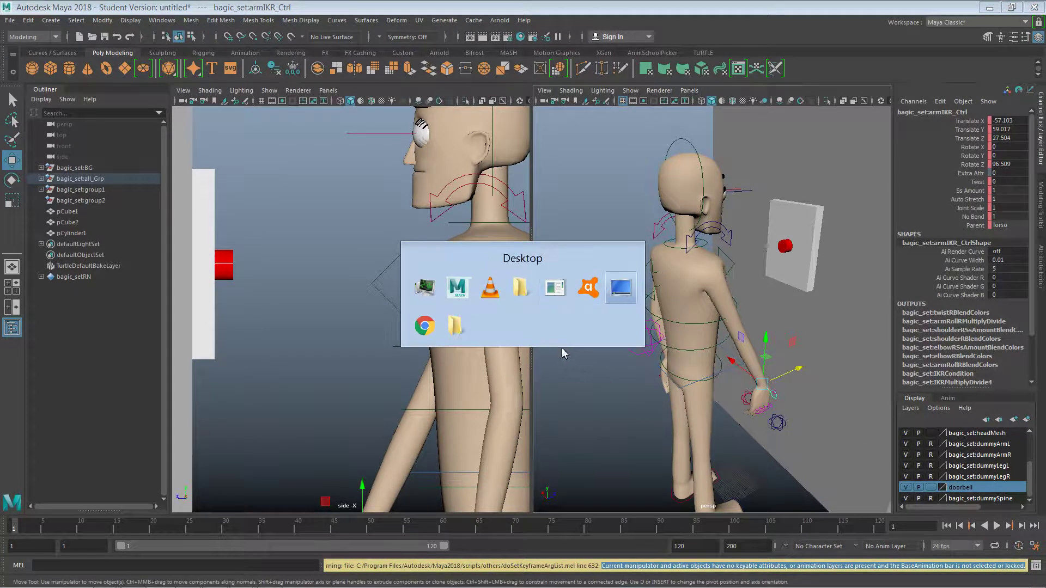
key("alt+shift+Tab")
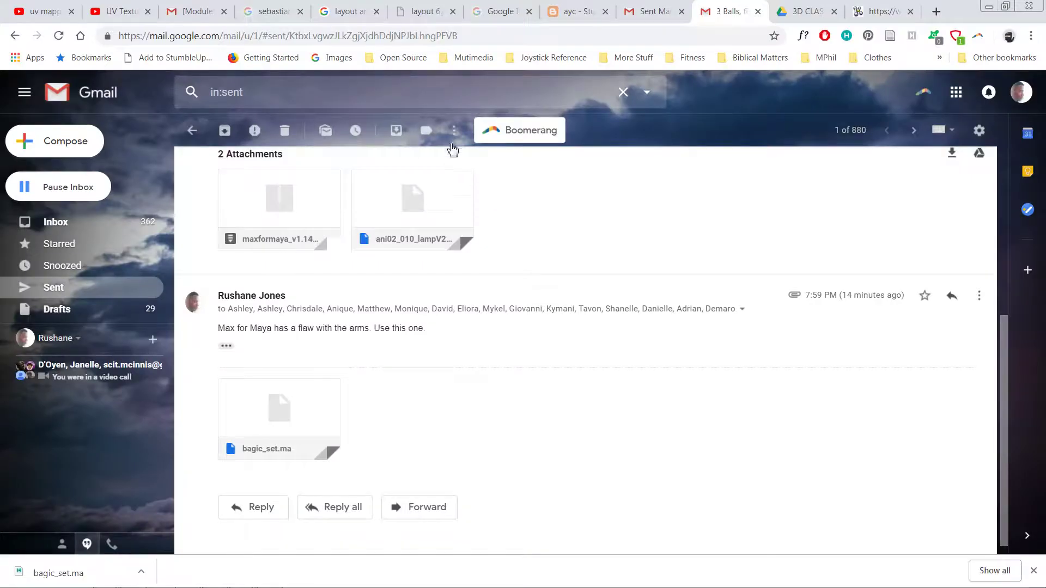
left_click(934, 12)
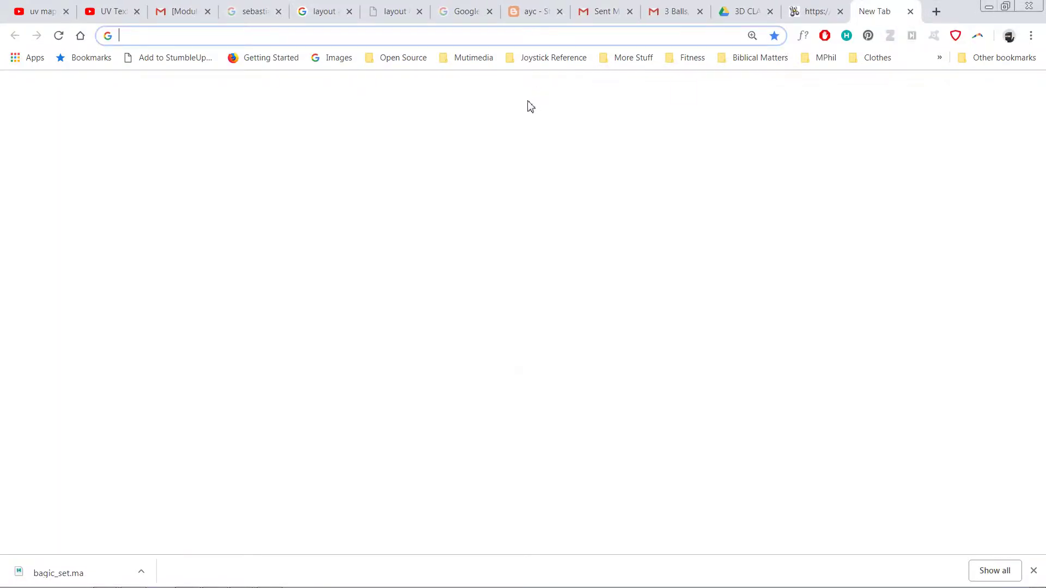
key("ctrl+v")
key("Return")
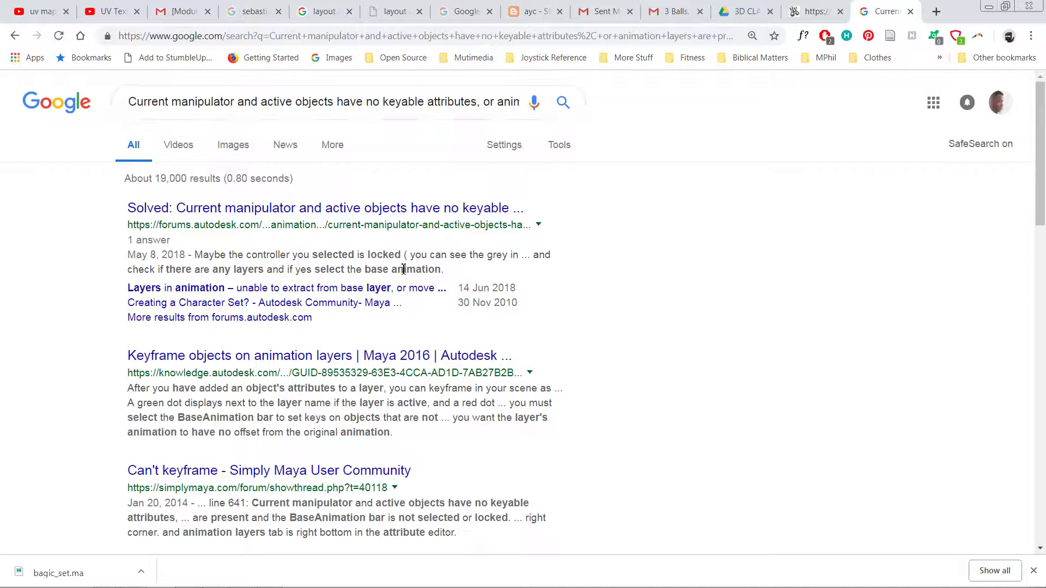
Open the solved Autodesk forum thread about the no keyable attributes error and read the question and accepted reply
left_click(384, 211)
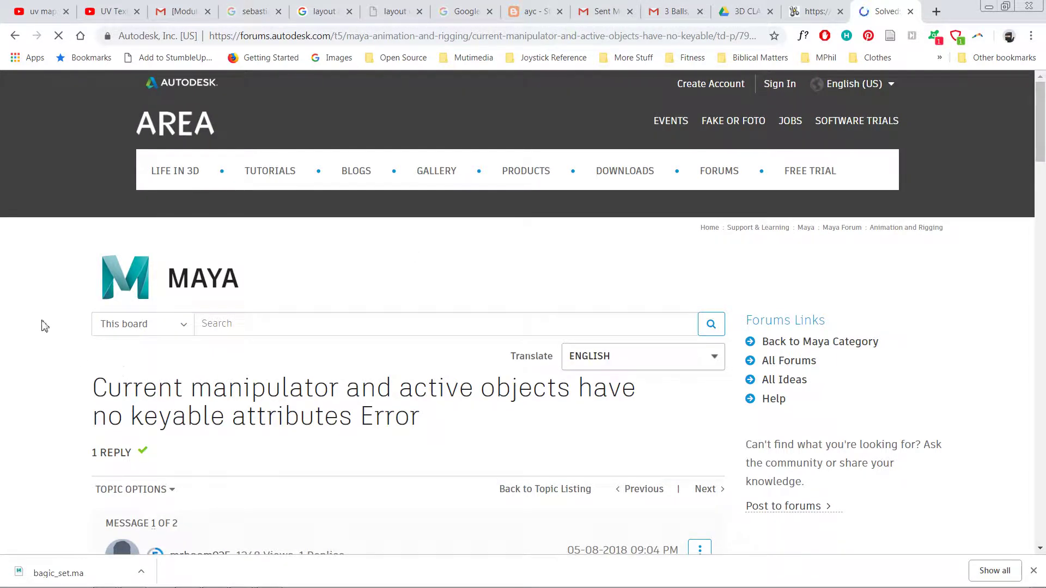
scroll(47, 385, "down", 7)
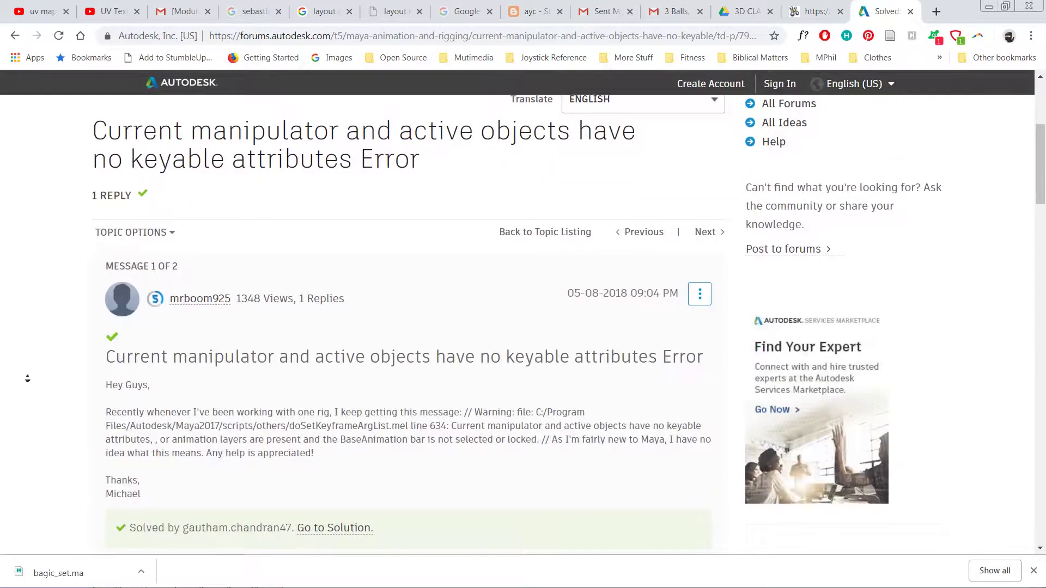
scroll(35, 362, "down", 1)
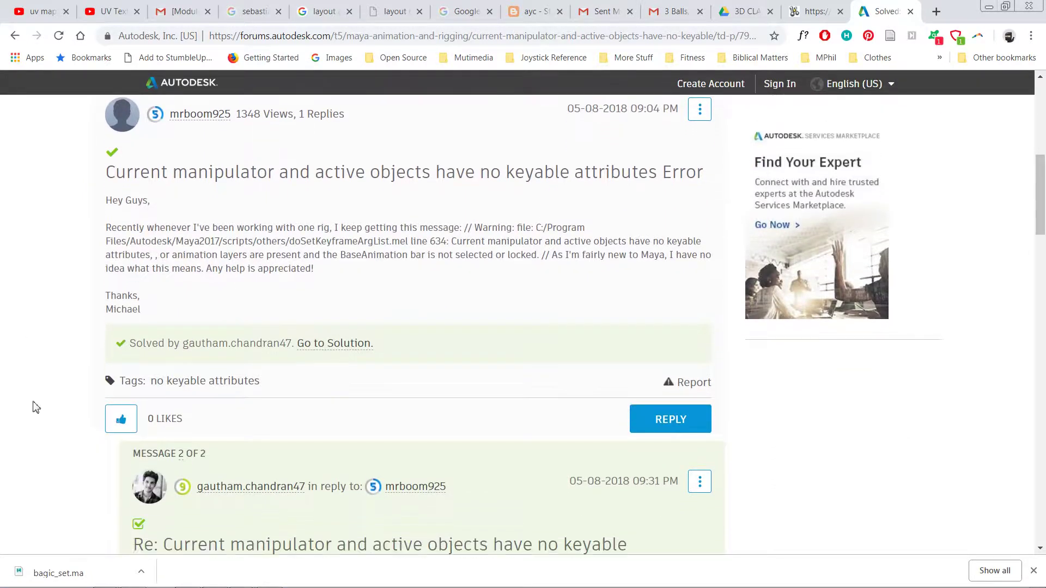
scroll(34, 376, "down", 3)
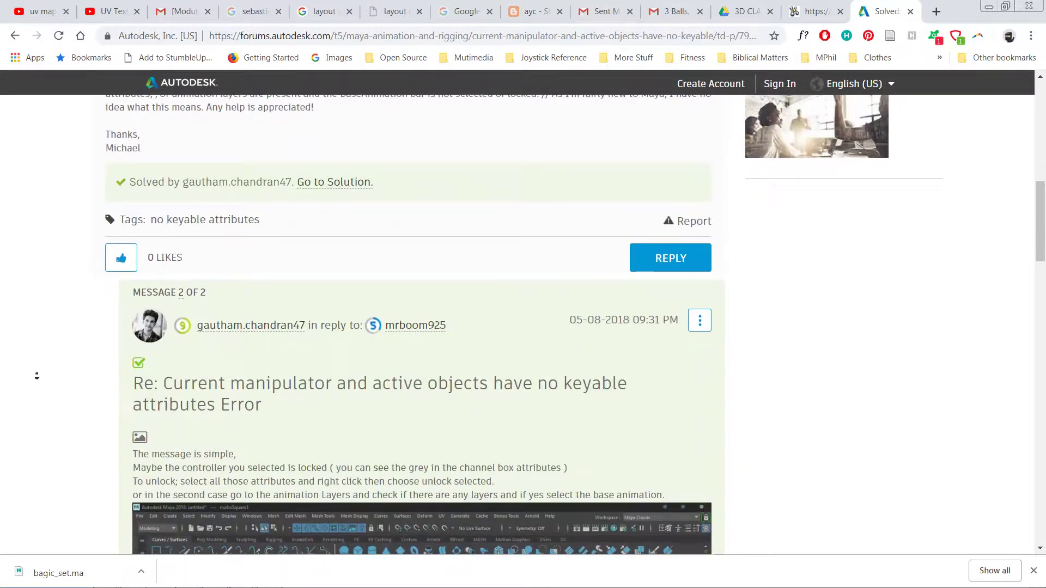
scroll(27, 390, "down", 2)
scroll(44, 344, "down", 2)
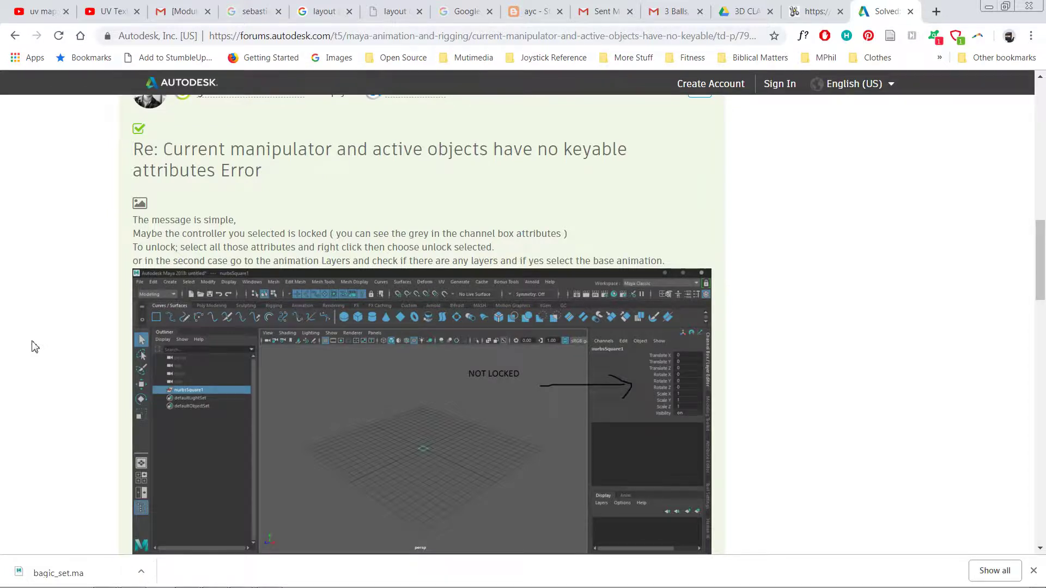
Go through the whole accepted reply, comparing its unlocked and locked channel illustrations with its written unlocking advice
middle_click(76, 274)
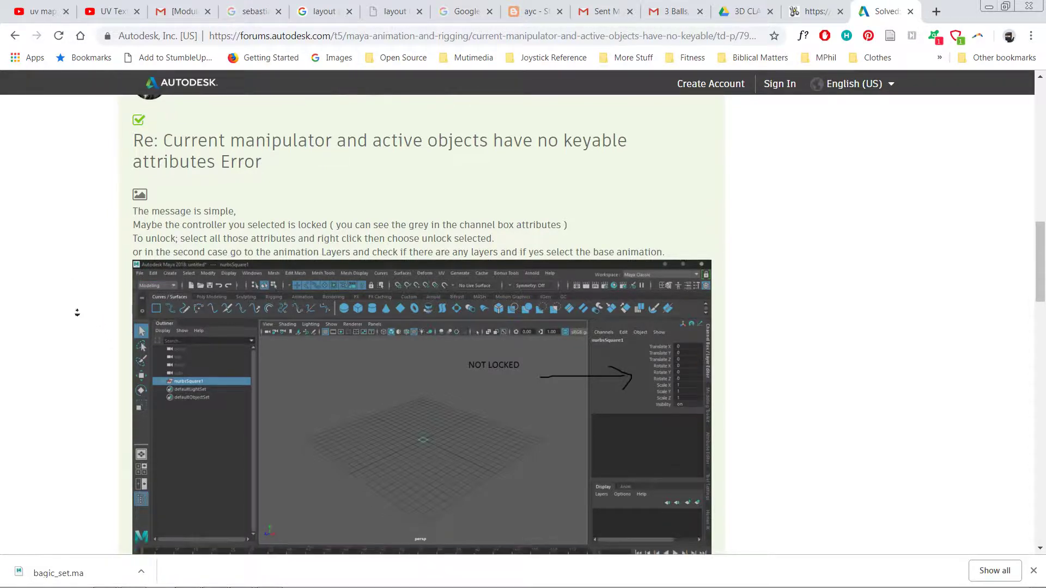
middle_click(71, 305)
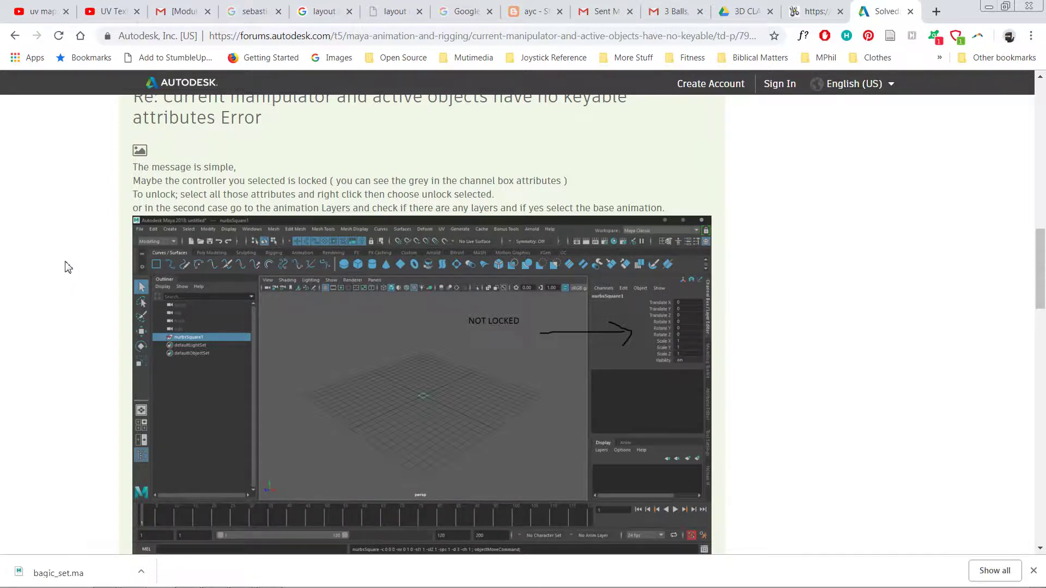
middle_click(74, 297)
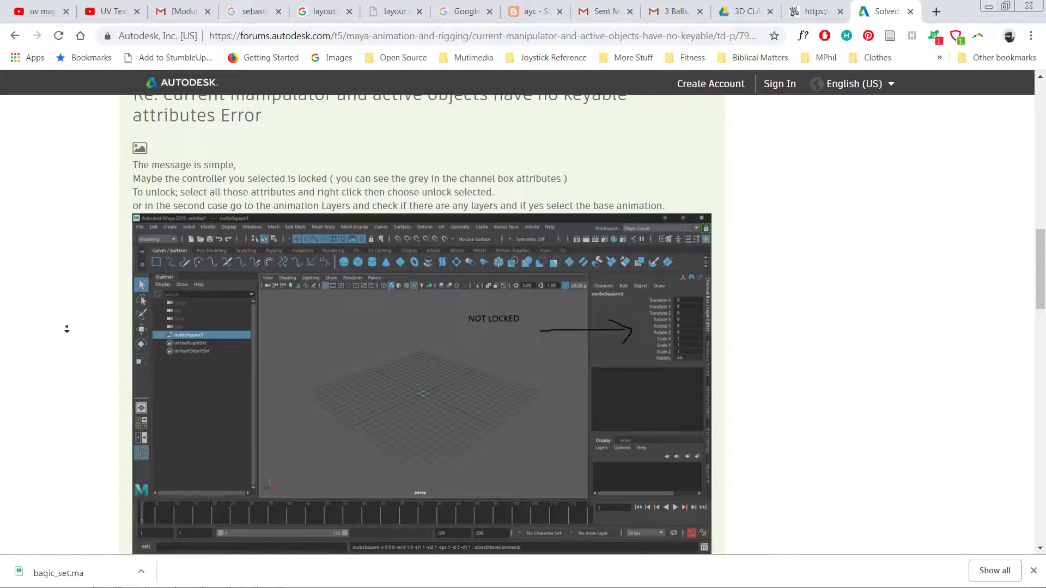
middle_click_drag(65, 346, 60, 375)
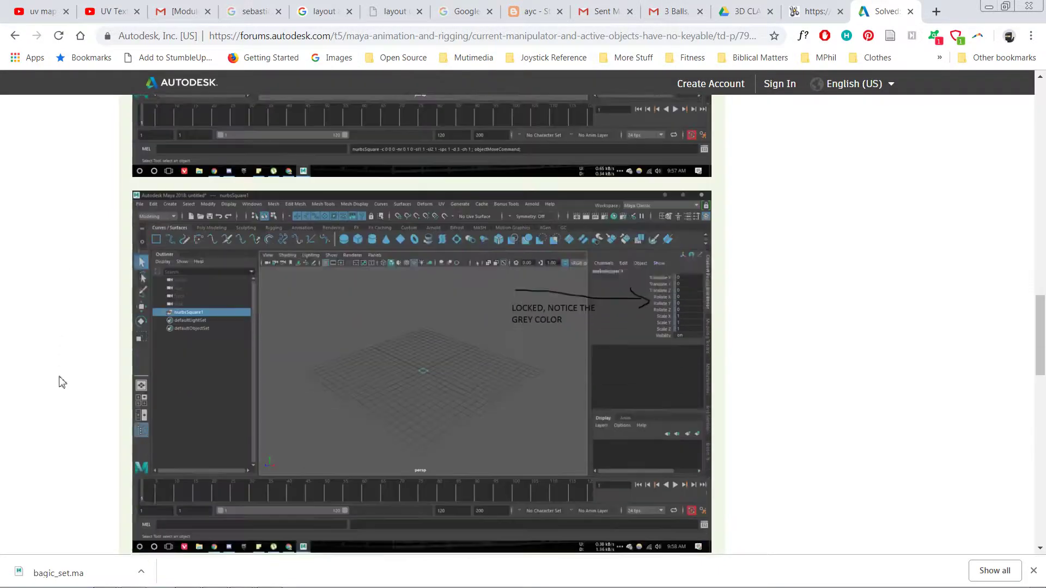
middle_click_drag(63, 284, 64, 383)
middle_click_drag(61, 303, 55, 360)
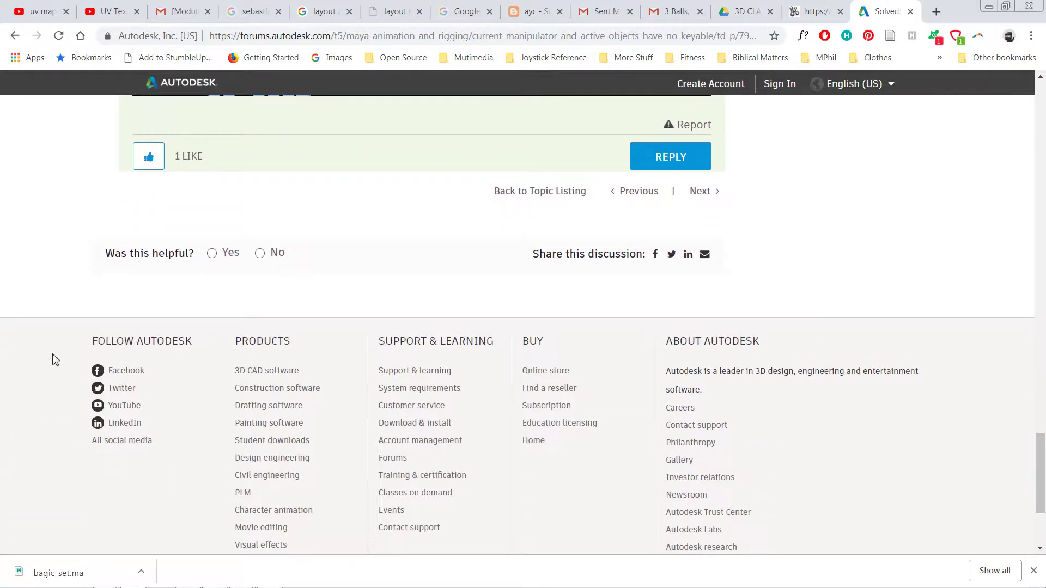
middle_click_drag(49, 281, 56, 224)
middle_click_drag(69, 354, 83, 238)
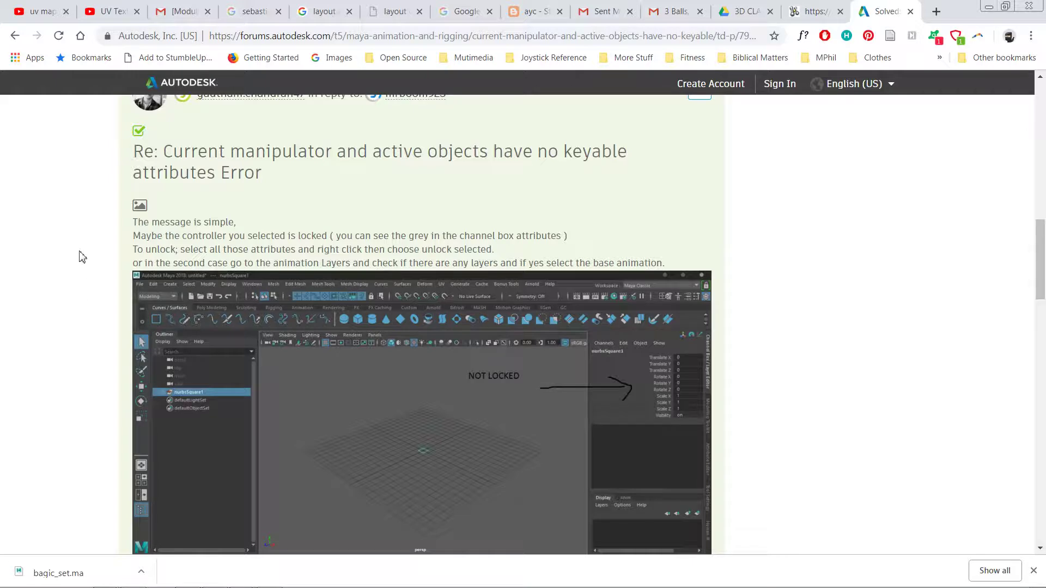
Examine the reply's last illustration, which shows where the animation layers and BaseAnimation are found
scroll(86, 282, "down", 4)
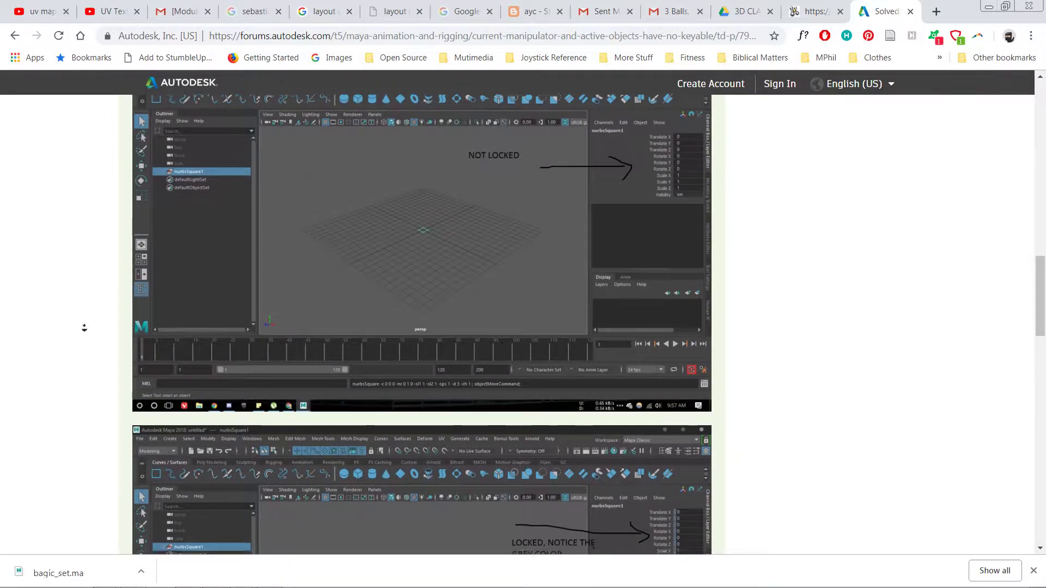
scroll(82, 327, "down", 4)
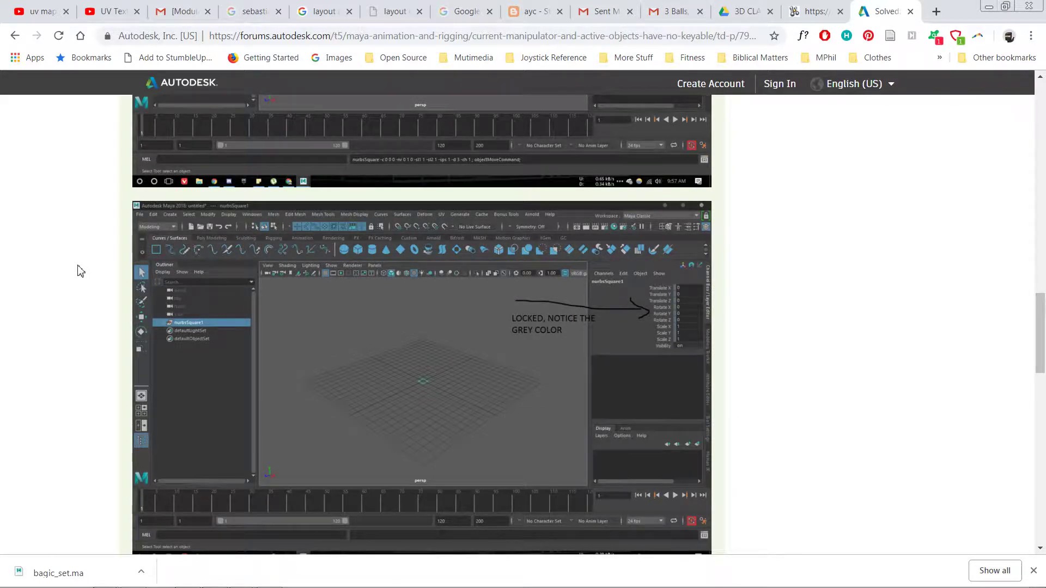
scroll(89, 283, "down", 3)
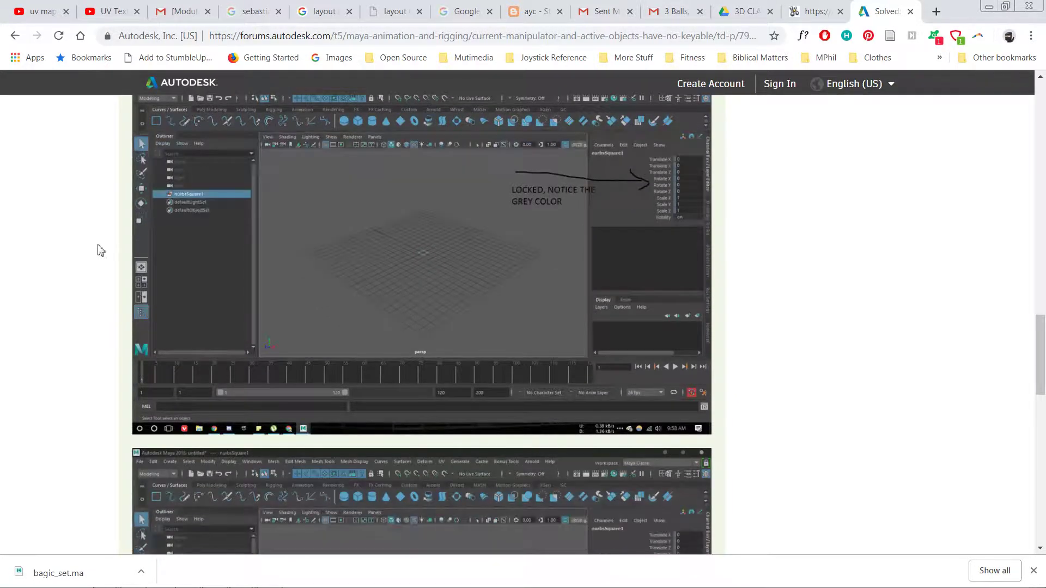
scroll(98, 247, "down", 2)
scroll(105, 348, "down", 2)
scroll(101, 245, "down", 2)
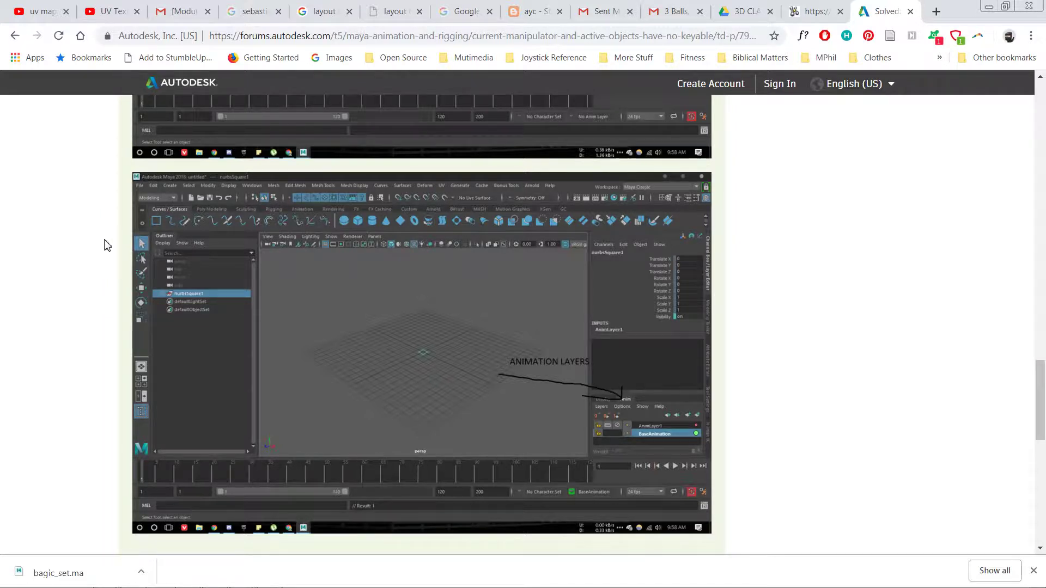
Switch back to Maya, show the animation layers instead of the display layers, and reselect the right arm's IK control
mouse_move(192, 587)
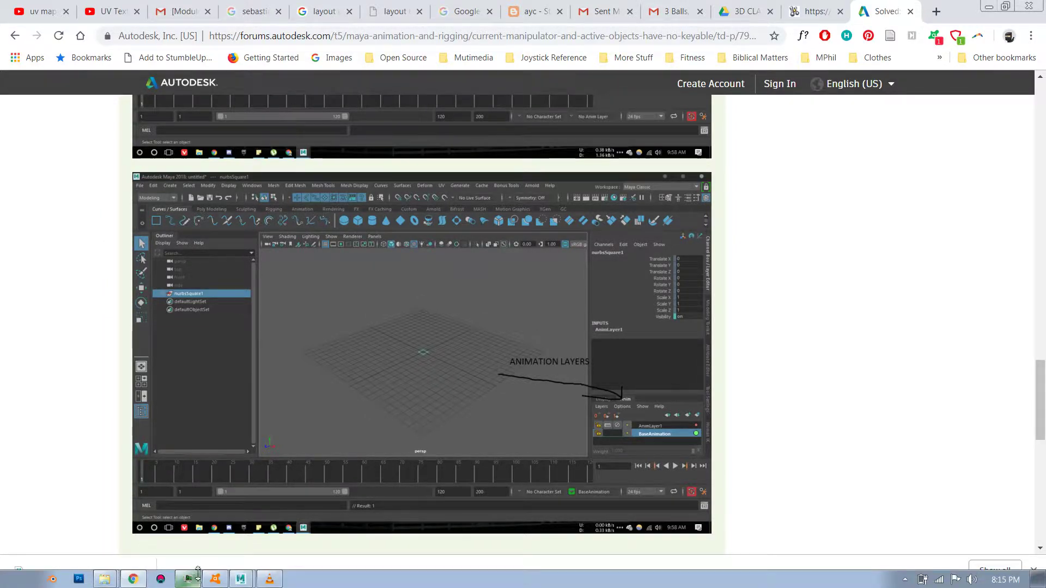
left_click(240, 579)
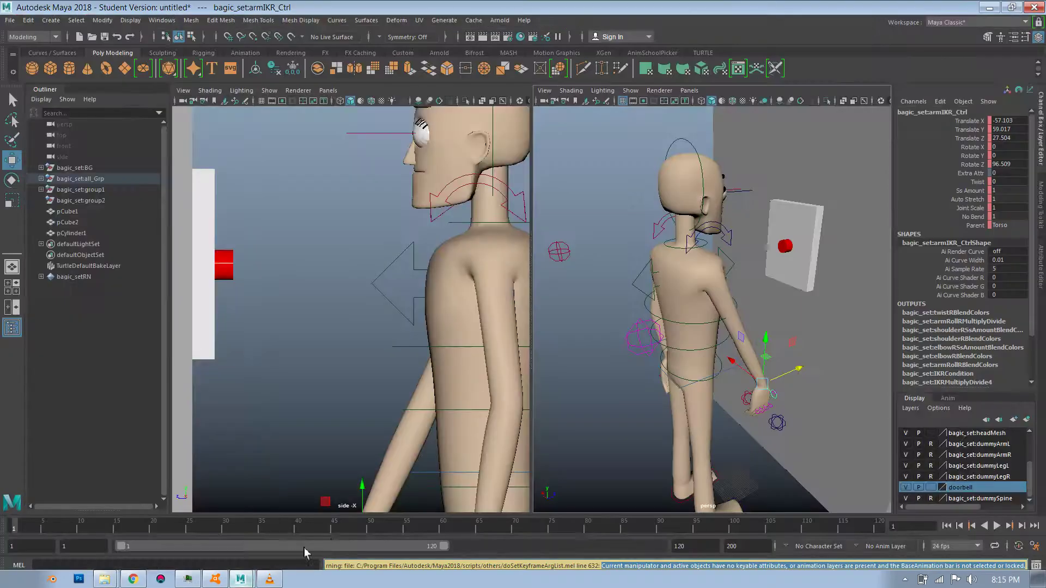
left_click(954, 400)
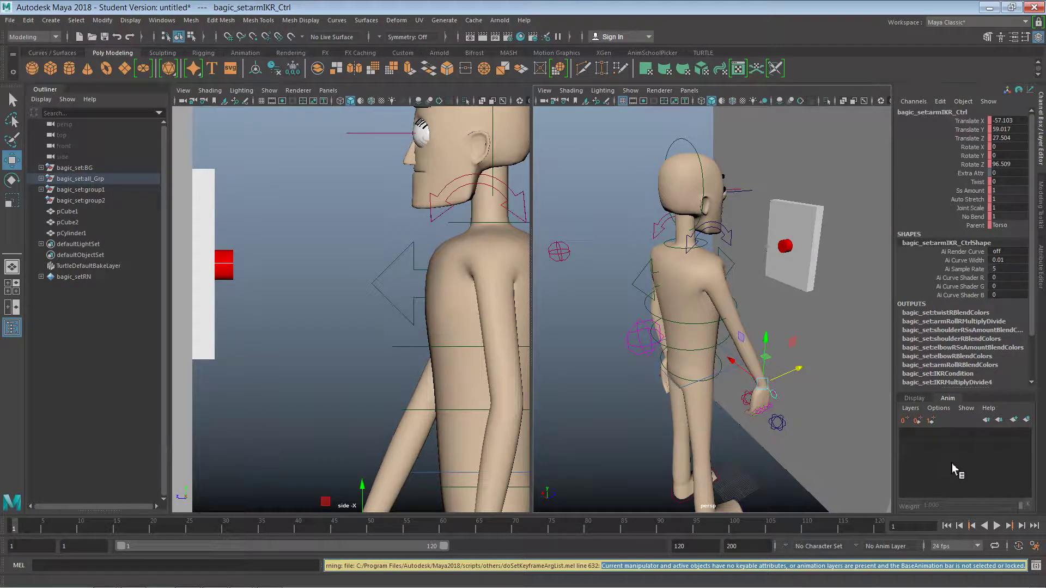
left_click(651, 425)
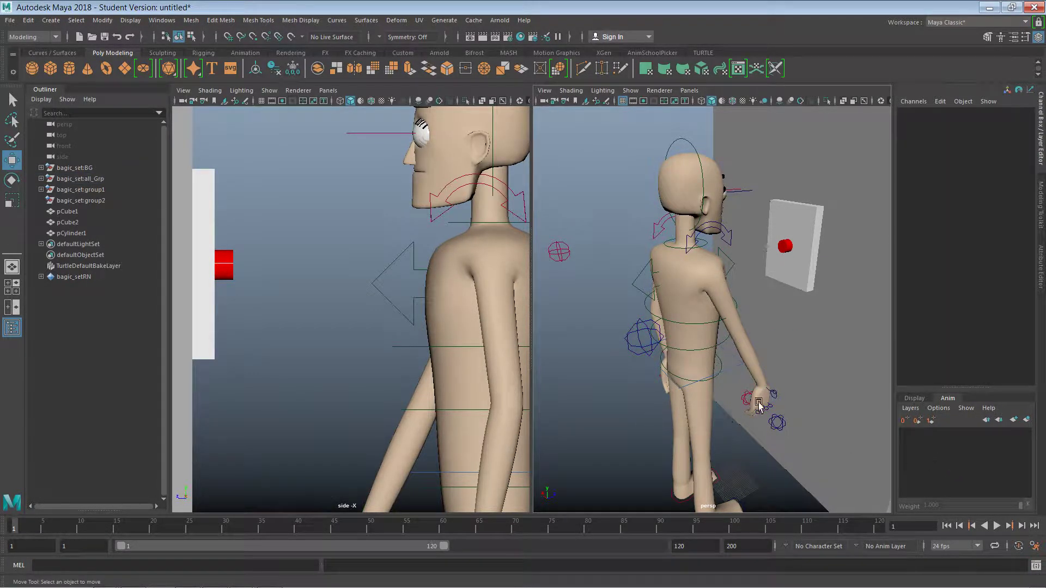
left_click(774, 397)
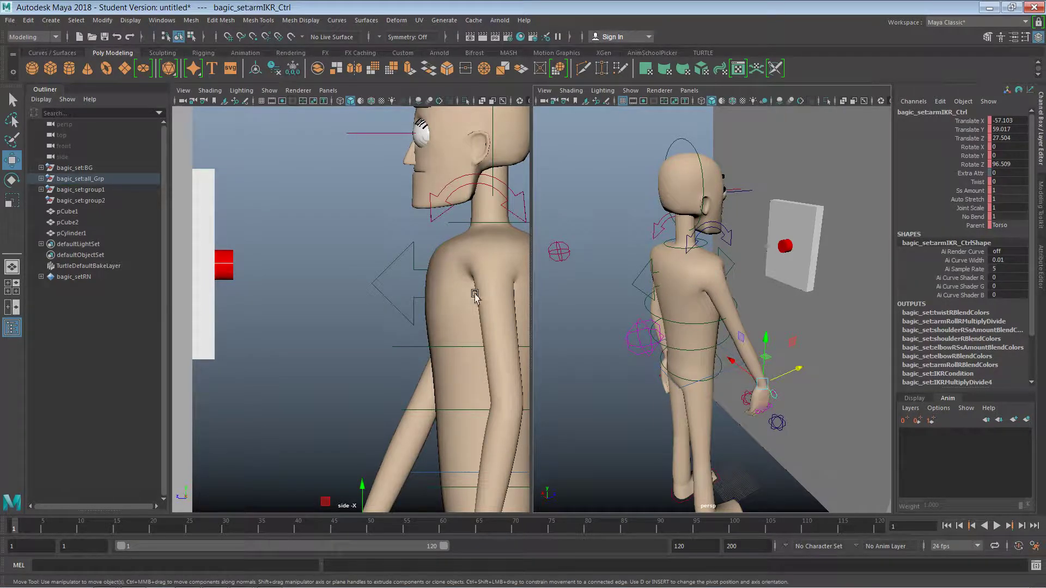
Recheck the forum's animation layers illustration, and look through Maya's animation layer commands without applying any
key("alt+Tab")
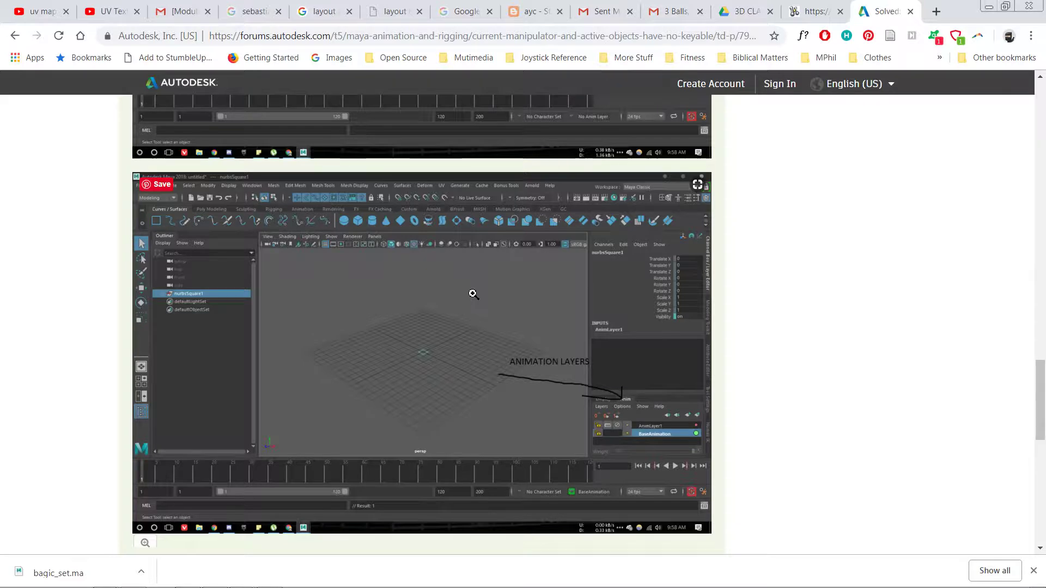
key("alt+Tab")
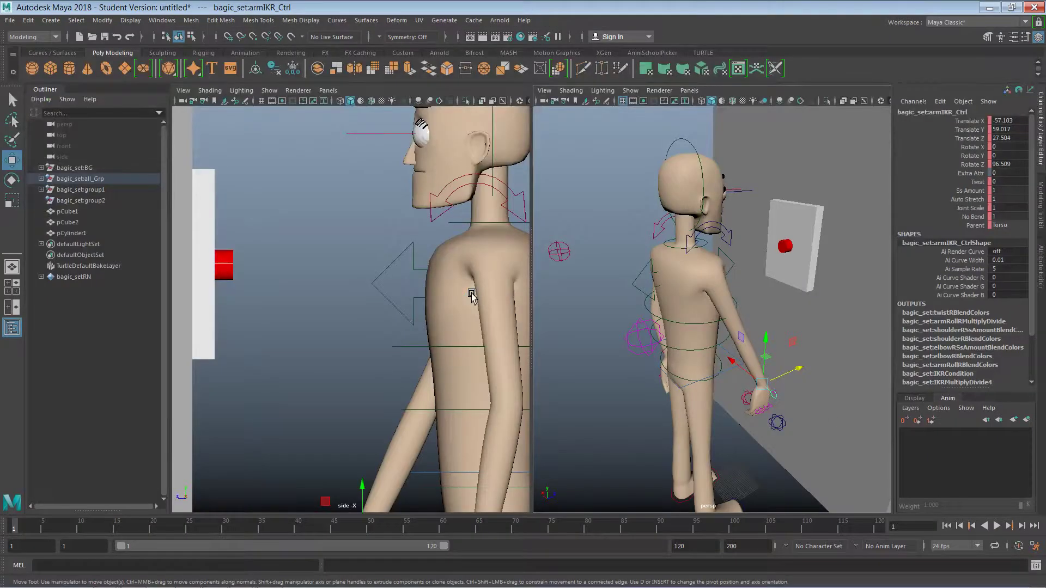
left_click(911, 407)
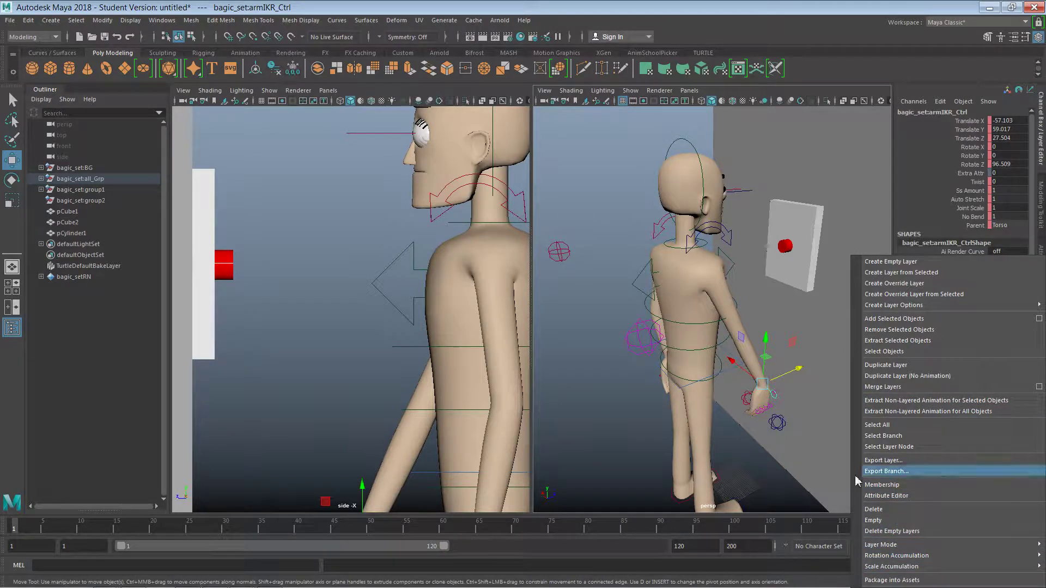
mouse_move(891, 549)
key("Escape")
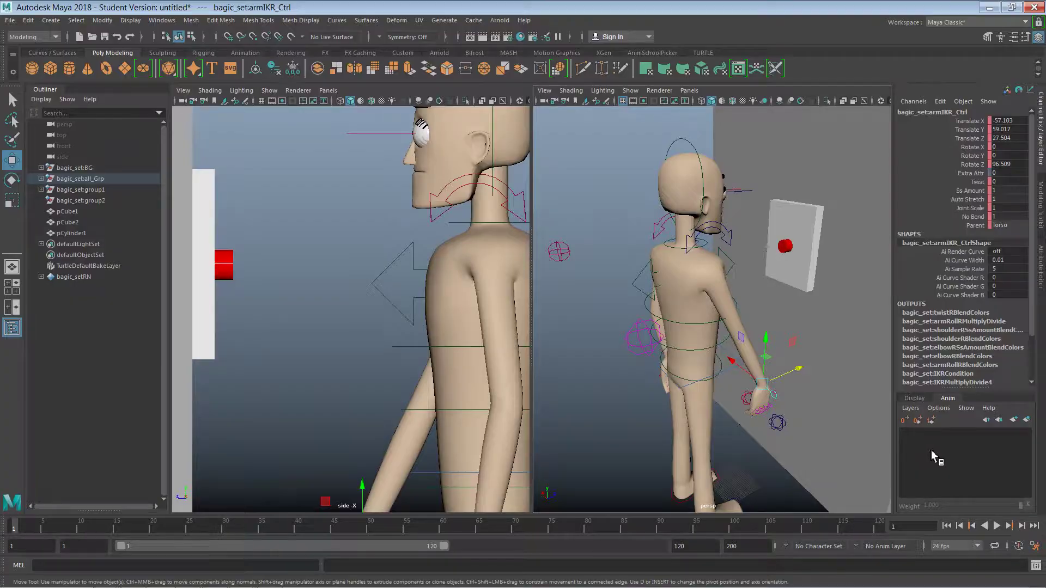
Switch to the browser, search the web for "maya BaseAnimation" in a new tab, and open the Autodesk Knowledge Network's BaseAnimation article
key("alt+Tab")
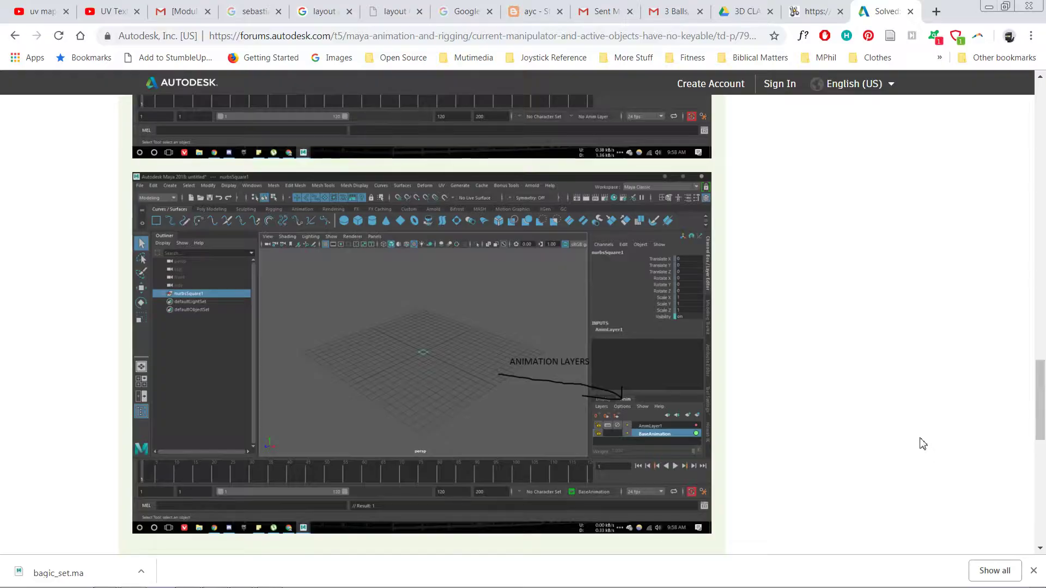
left_click(936, 12)
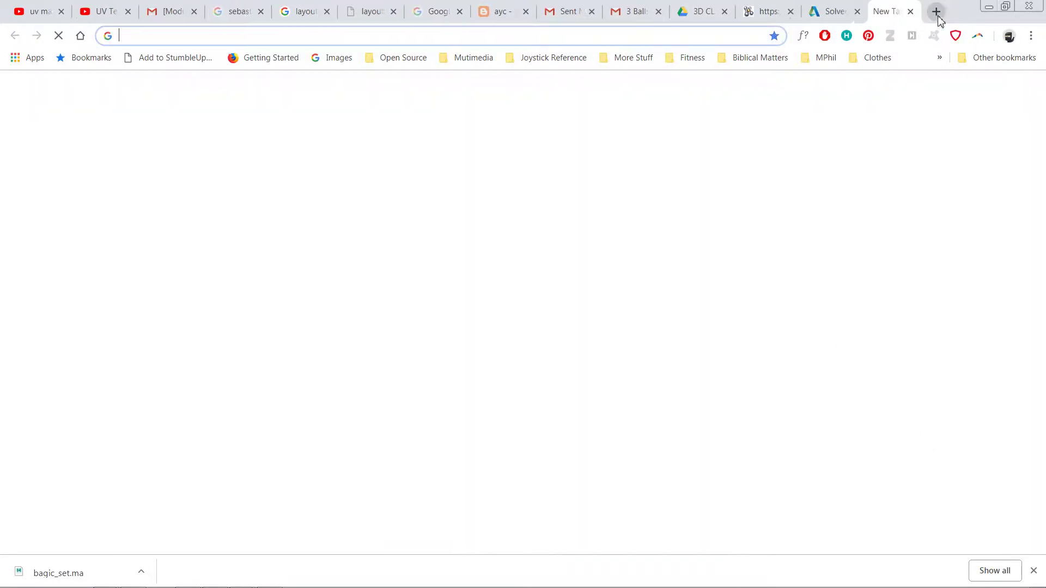
type("aya")
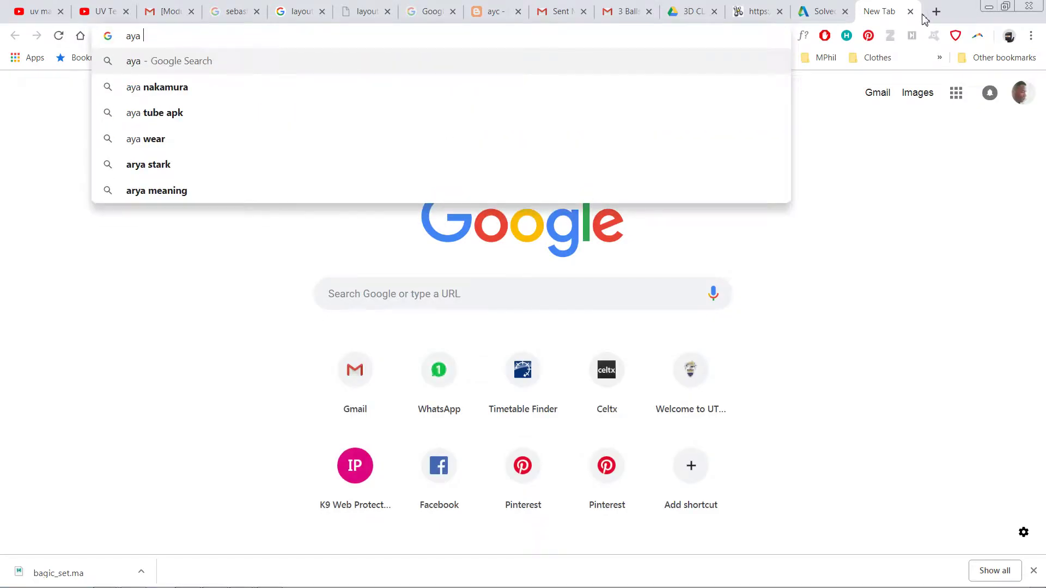
key("BackSpace")
key("BackSpace")
key("BackSpace")
key("BackSpace")
type("maya ")
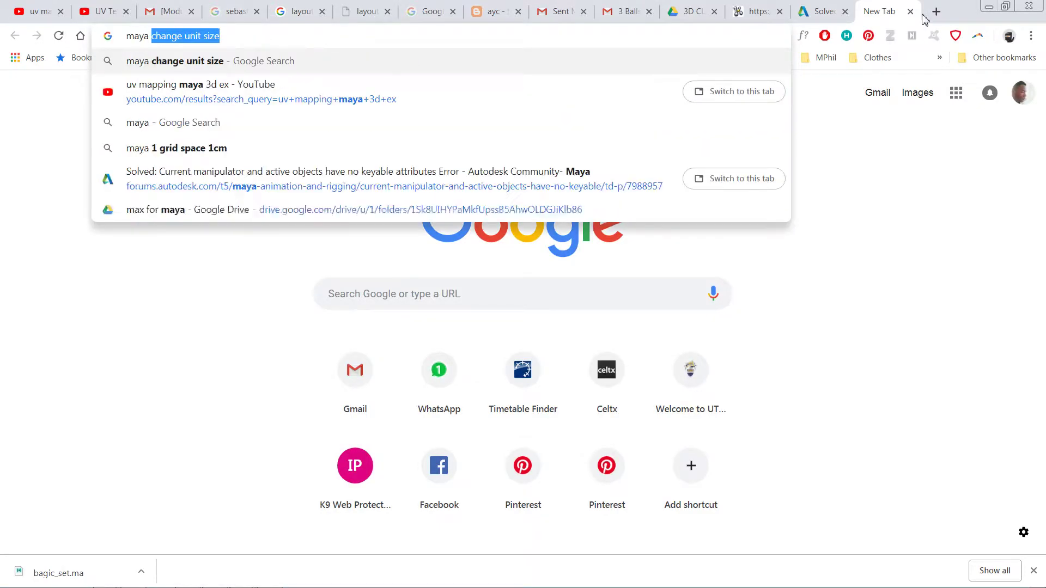
type("BaseAni")
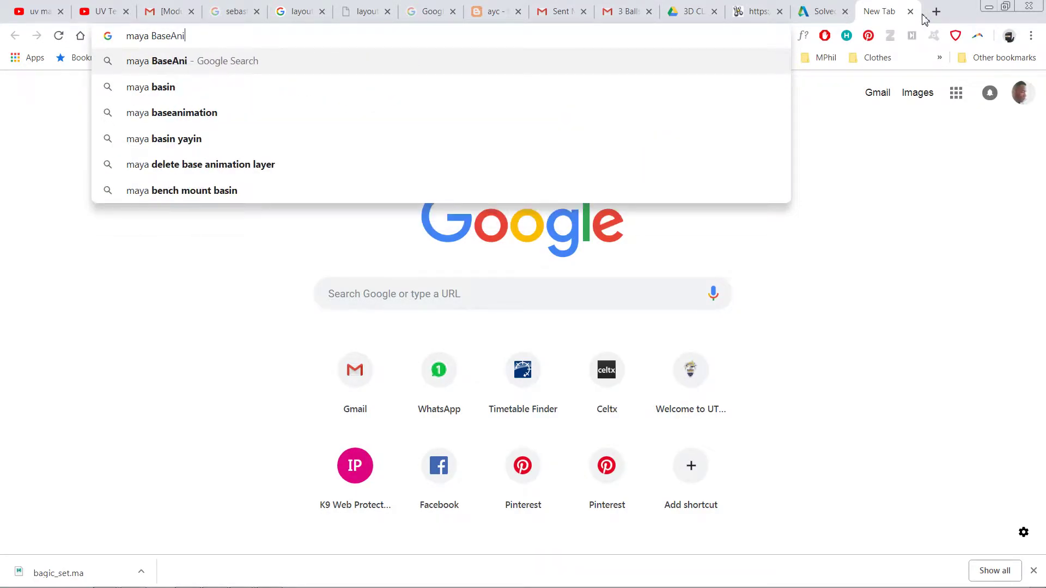
type("mation")
key("Return")
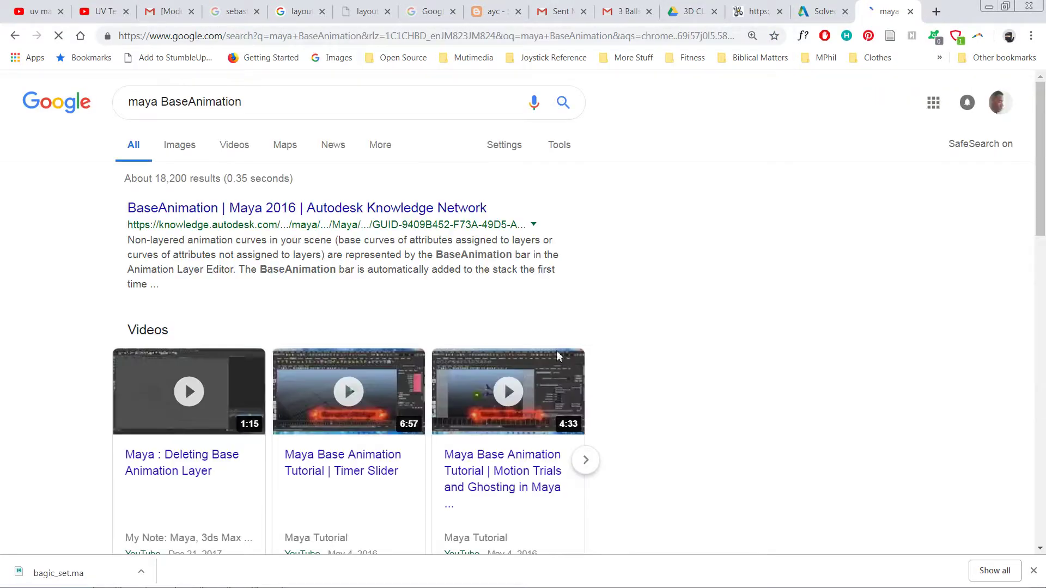
left_click(278, 212)
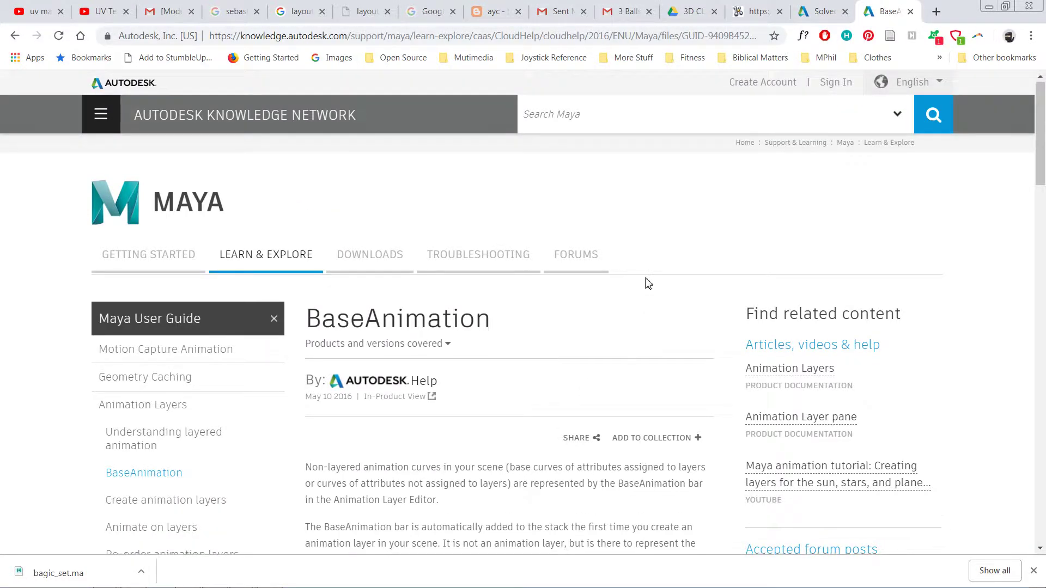
Read the article's explanation of the BaseAnimation bar, including its notes on locking, extracting non-layered animation and keying modes
scroll(645, 281, "down", 1)
scroll(675, 289, "down", 1)
scroll(670, 289, "down", 3)
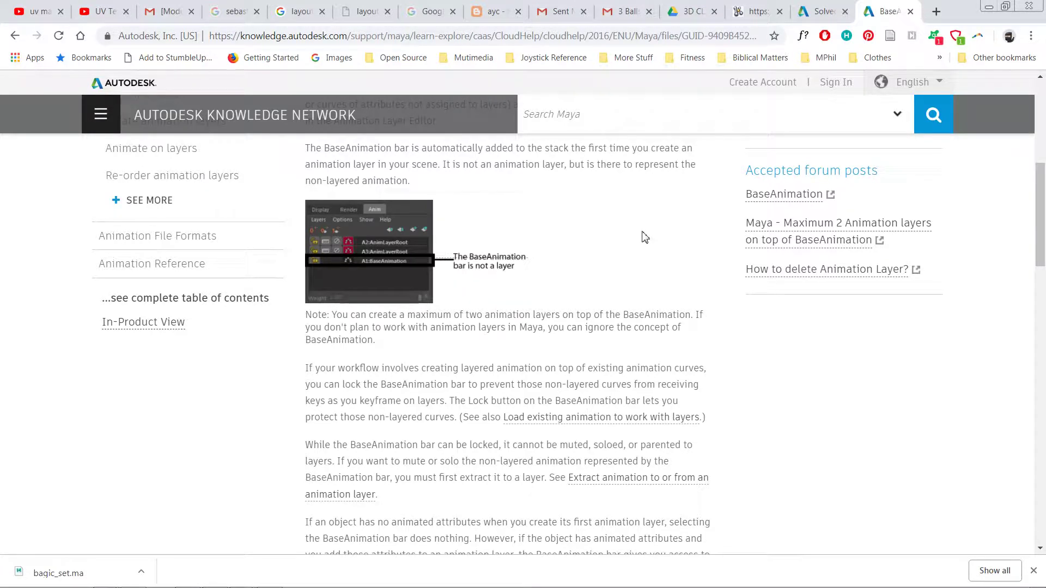
middle_click_drag(669, 225, 701, 277)
middle_click_drag(706, 211, 723, 262)
middle_click_drag(738, 196, 728, 174)
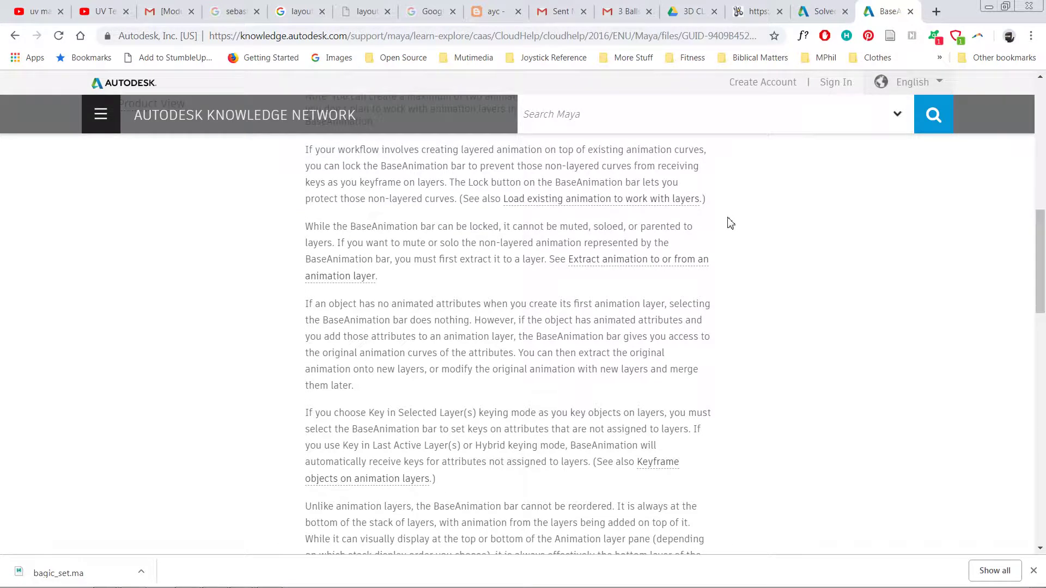
middle_click(738, 277)
Return to Maya, look through the animation layers' display, keying and layer commands, and deselect the right arm's IK control
key("alt+Tab")
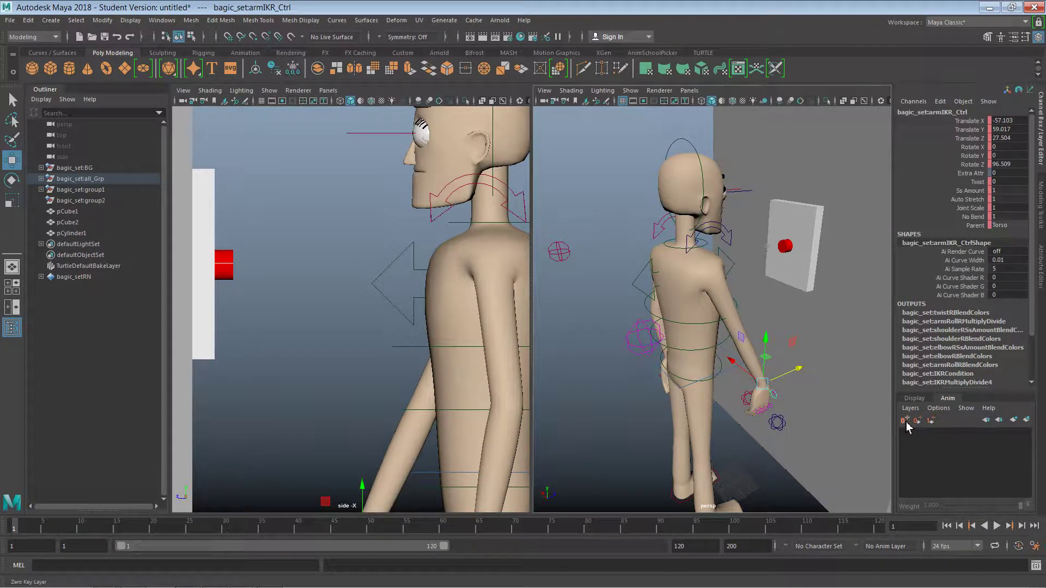
left_click(966, 407)
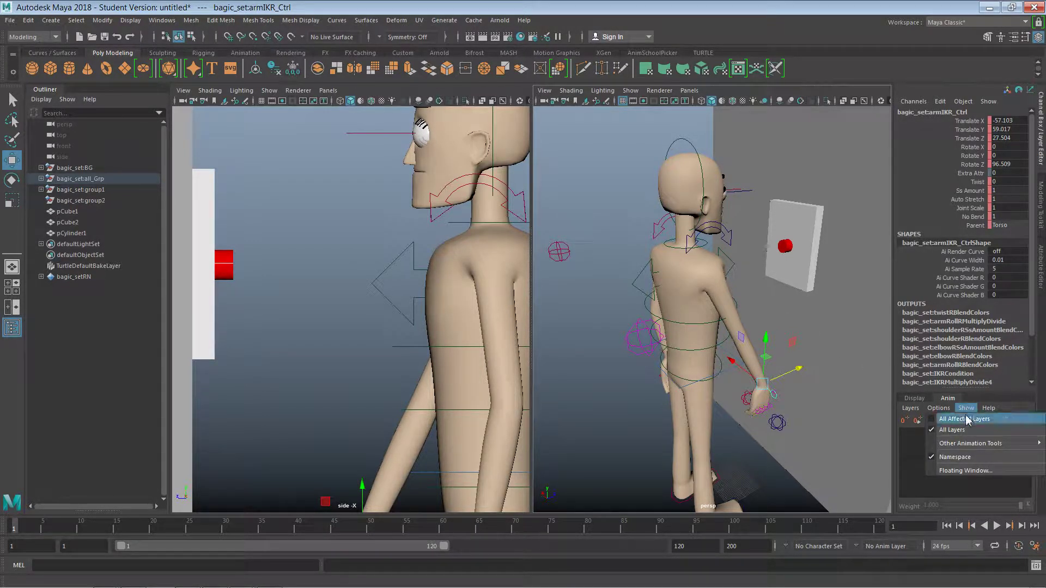
left_click(966, 419)
left_click(945, 411)
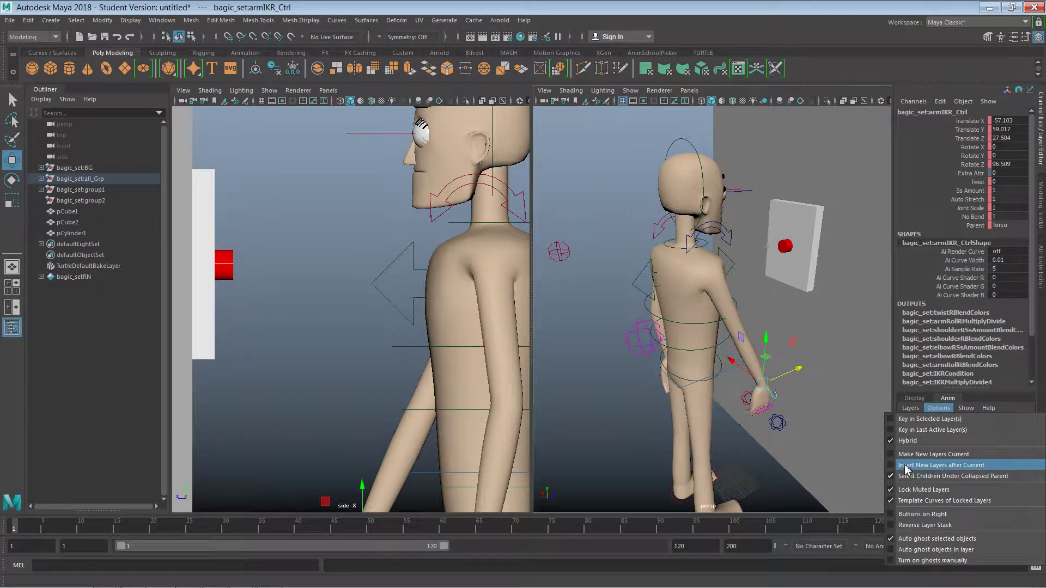
mouse_move(912, 409)
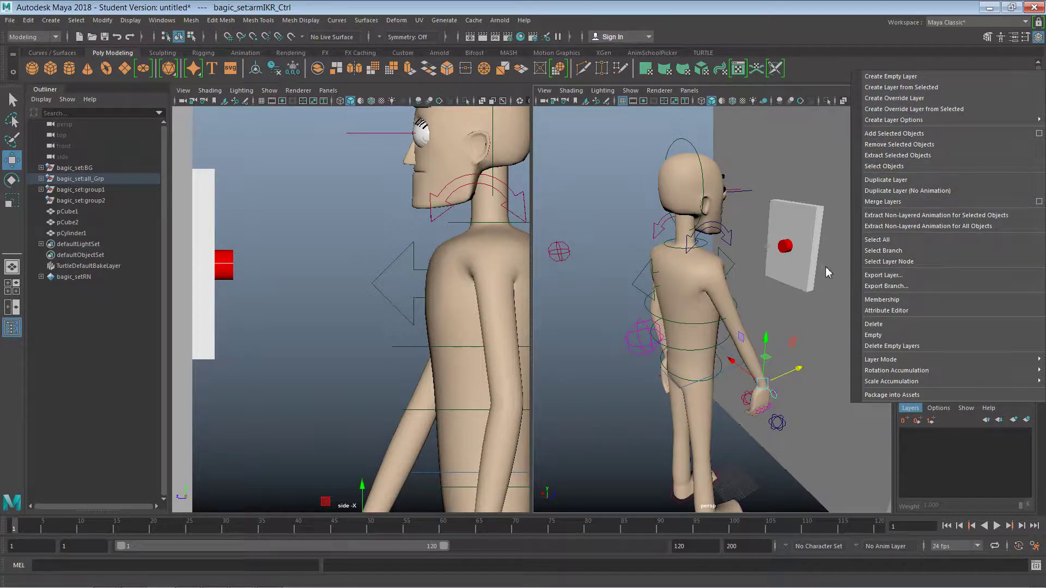
mouse_move(856, 381)
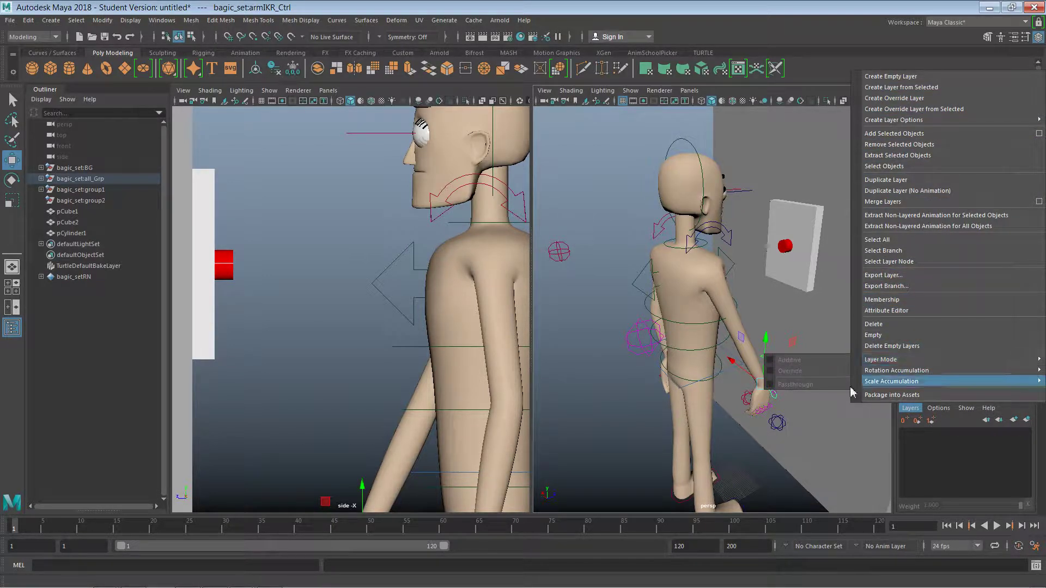
left_click(301, 301)
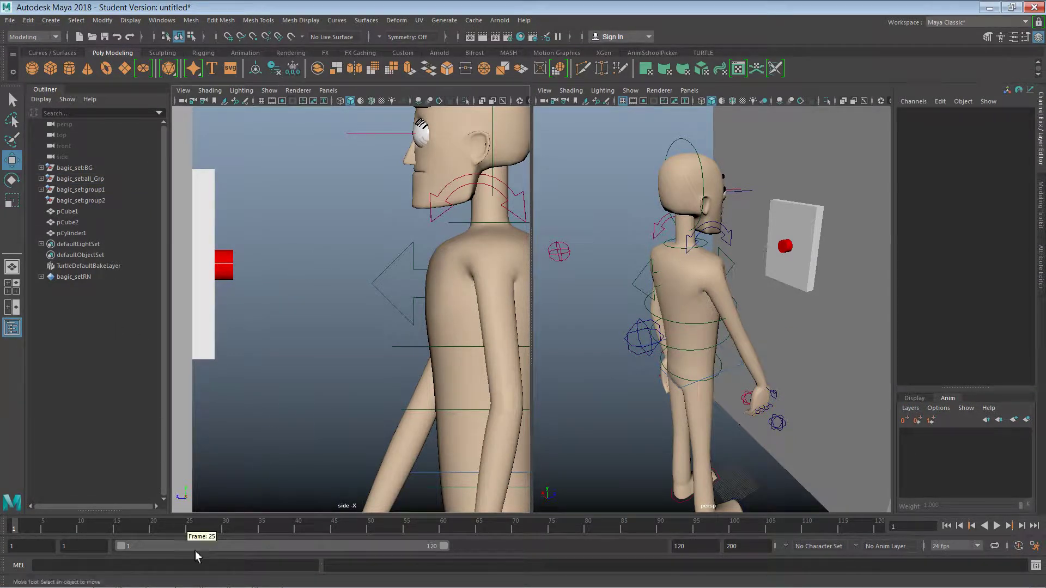
mouse_move(205, 586)
left_click(245, 582)
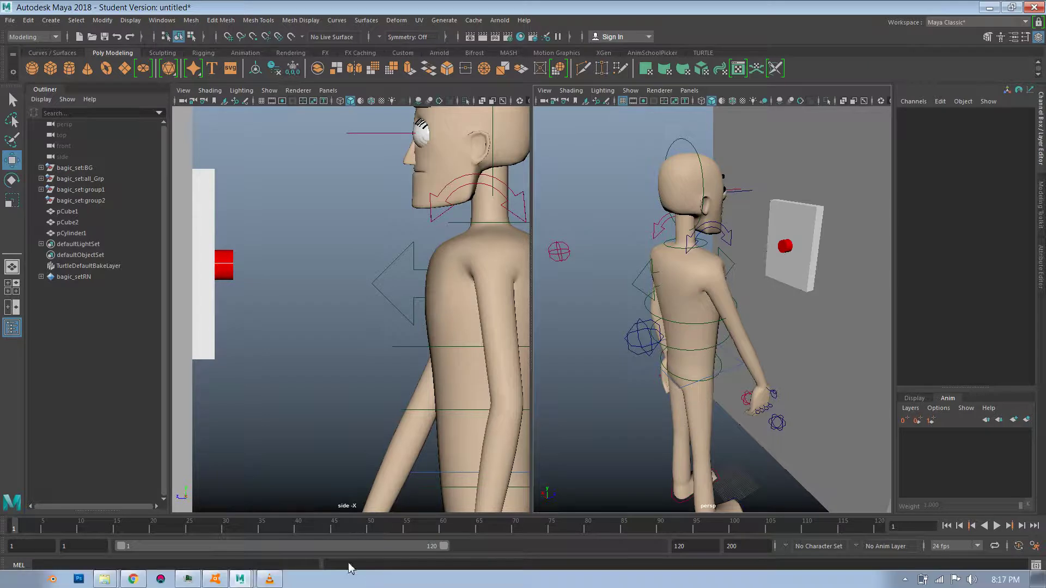
left_click(247, 577)
left_click(255, 555)
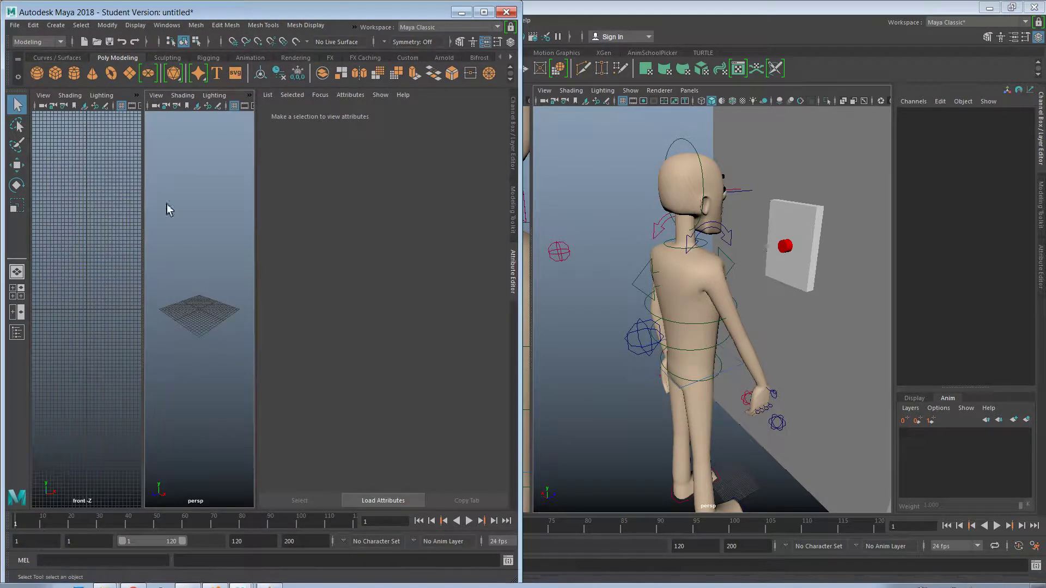
left_click(15, 25)
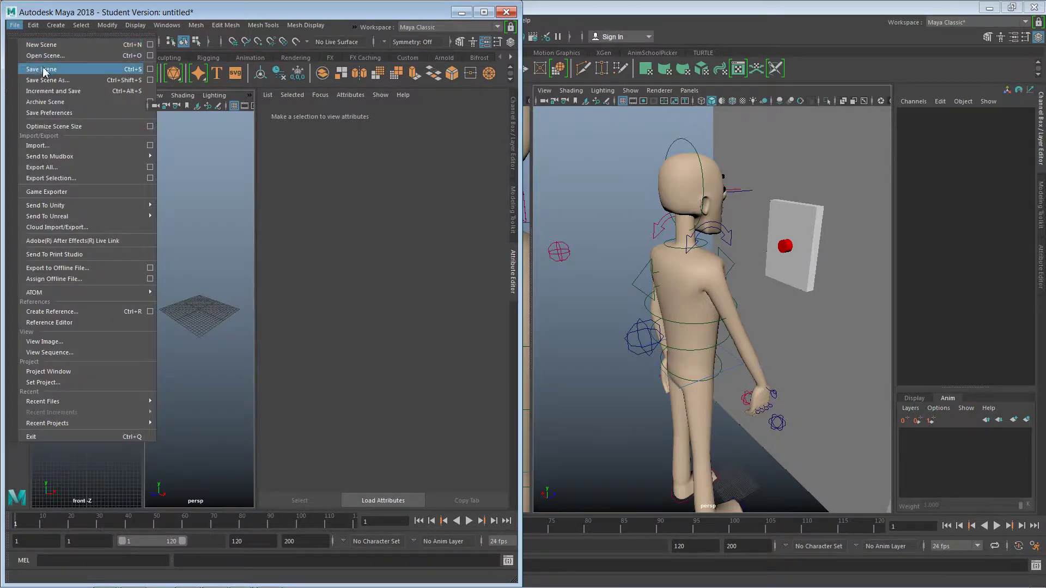
left_click(43, 70)
left_click(788, 174)
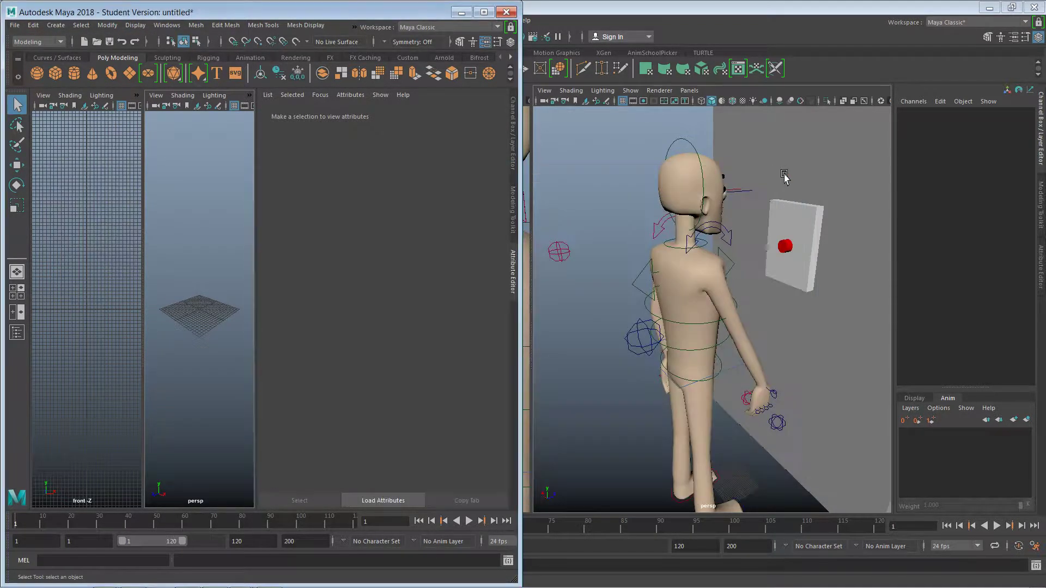
left_click(655, 23)
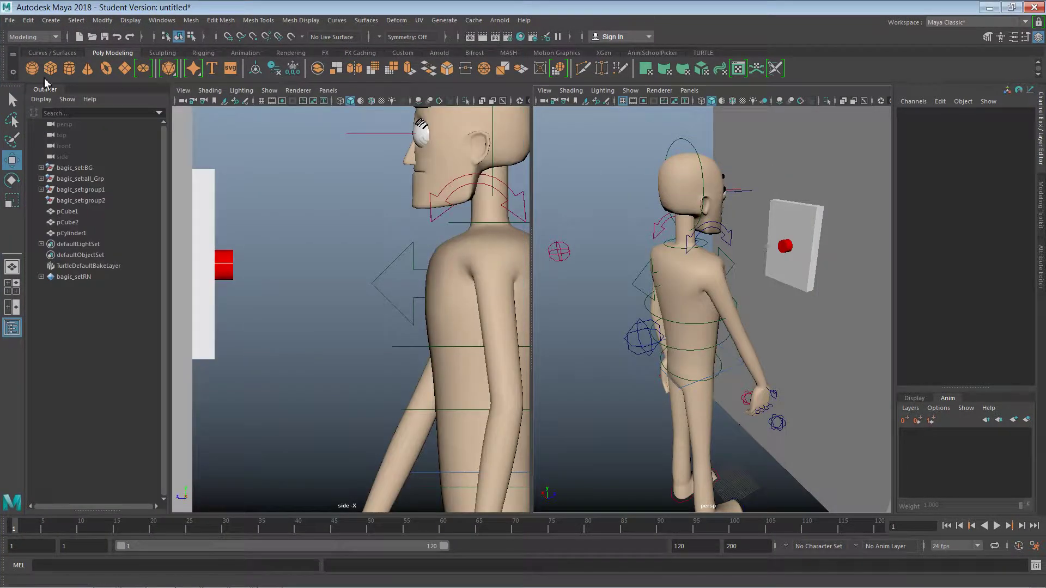
Save the doorbell scene as a Maya Binary file named "ding dong" in the 2019_char_anim project's scenes folder
left_click(9, 20)
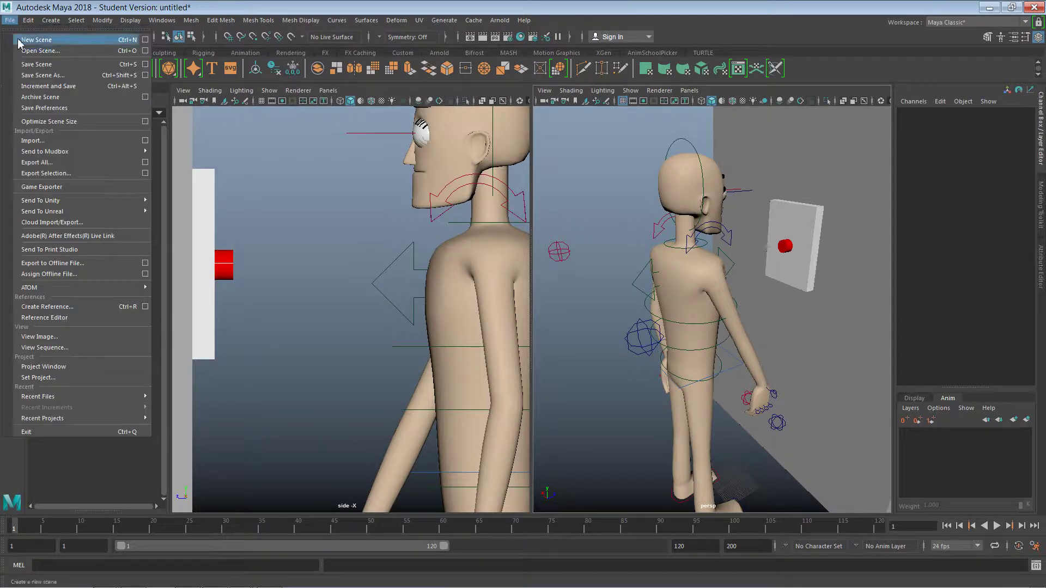
left_click(41, 74)
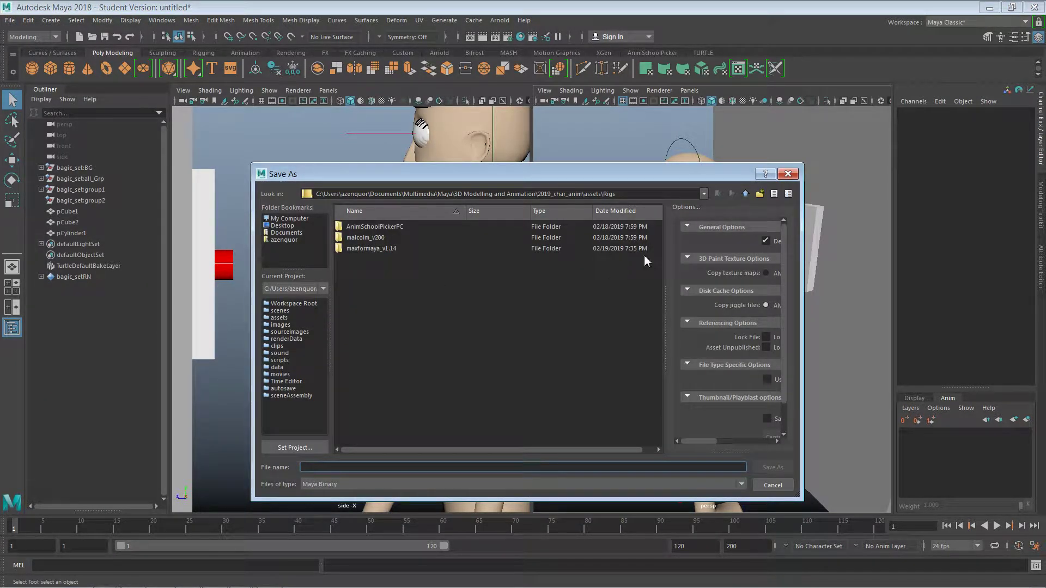
left_click(745, 194)
left_click(747, 194)
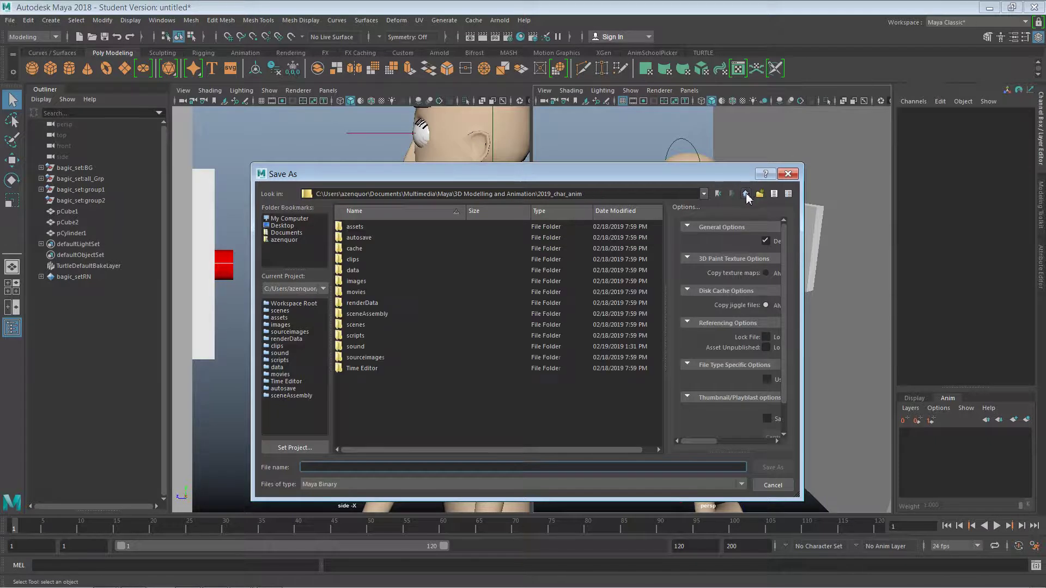
double_click(379, 332)
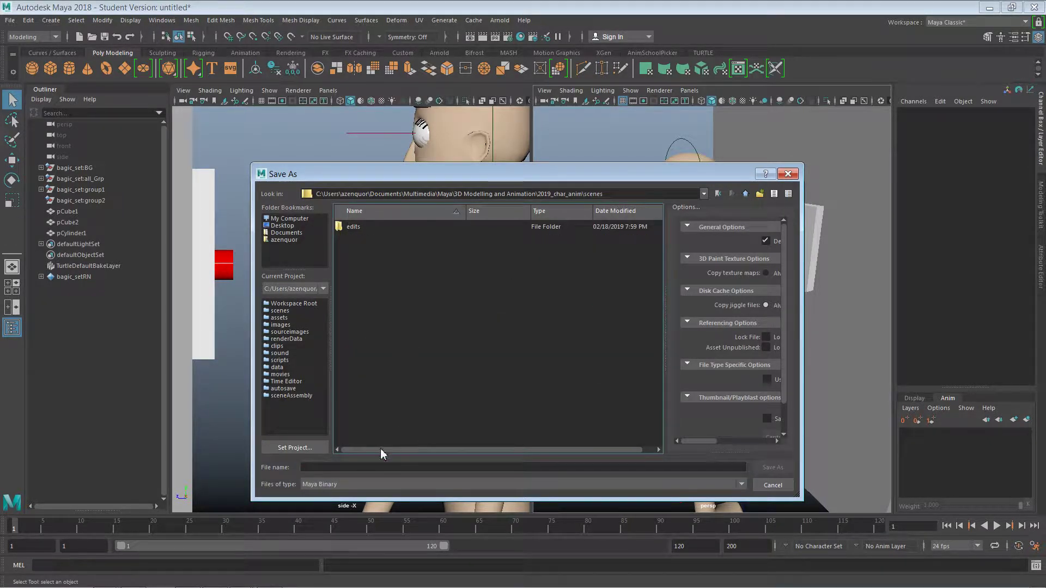
left_click(392, 466)
type("ding")
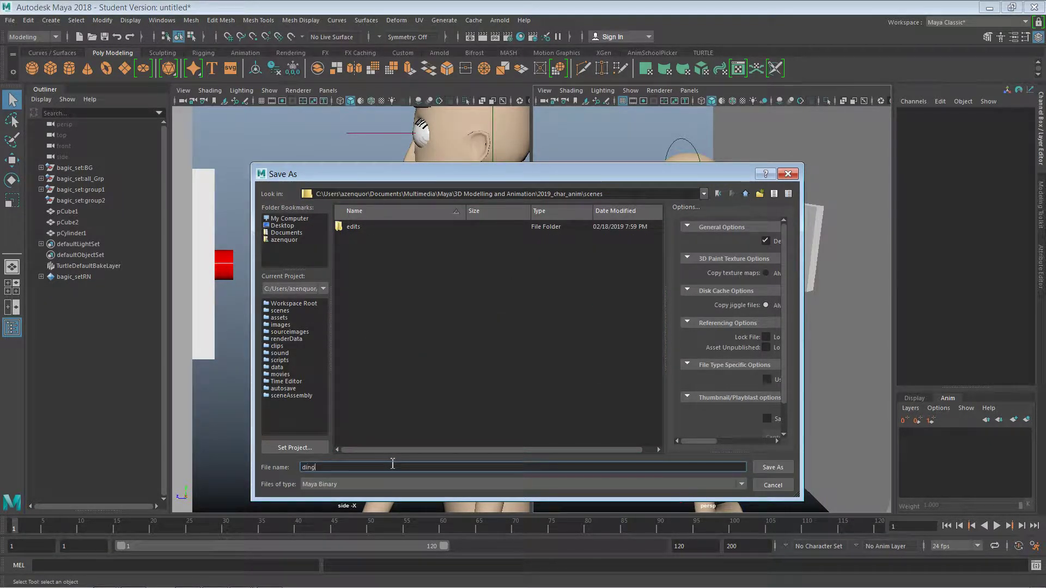
type(" dong")
key("Return")
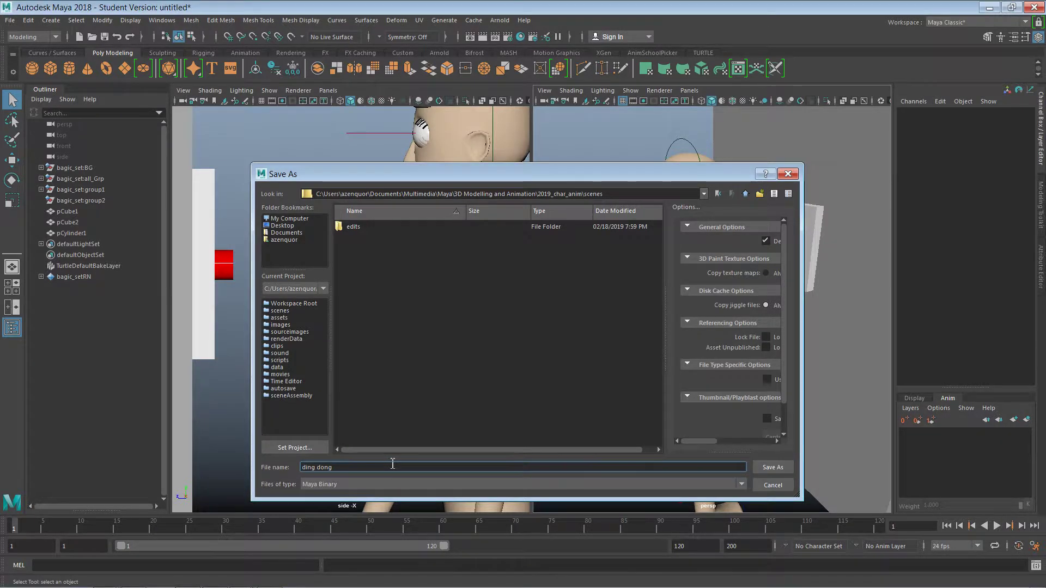
key("Return")
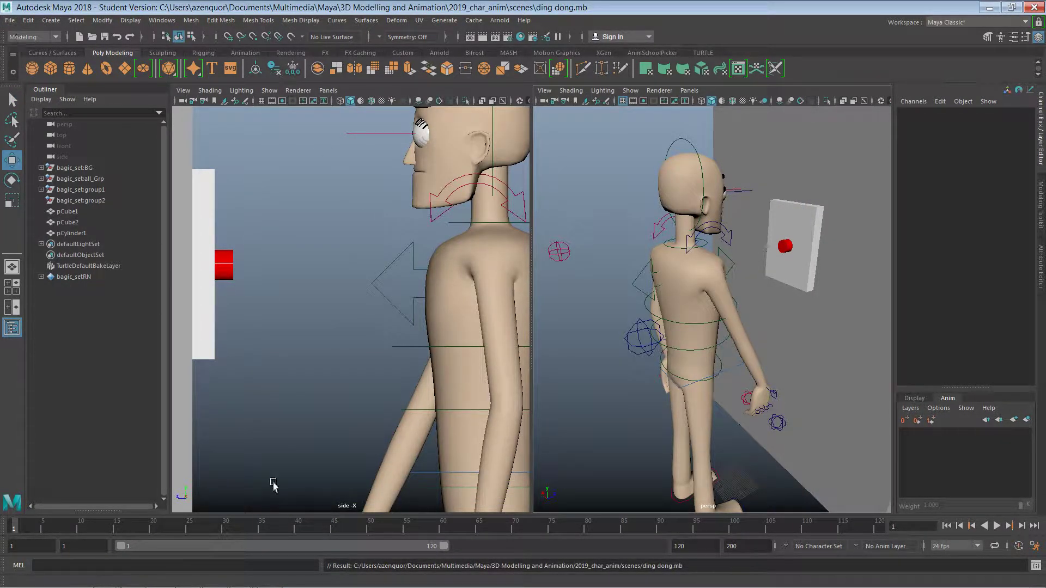
Switch to the second, empty Maya window and look through its recent scene files
mouse_move(298, 587)
left_click(216, 580)
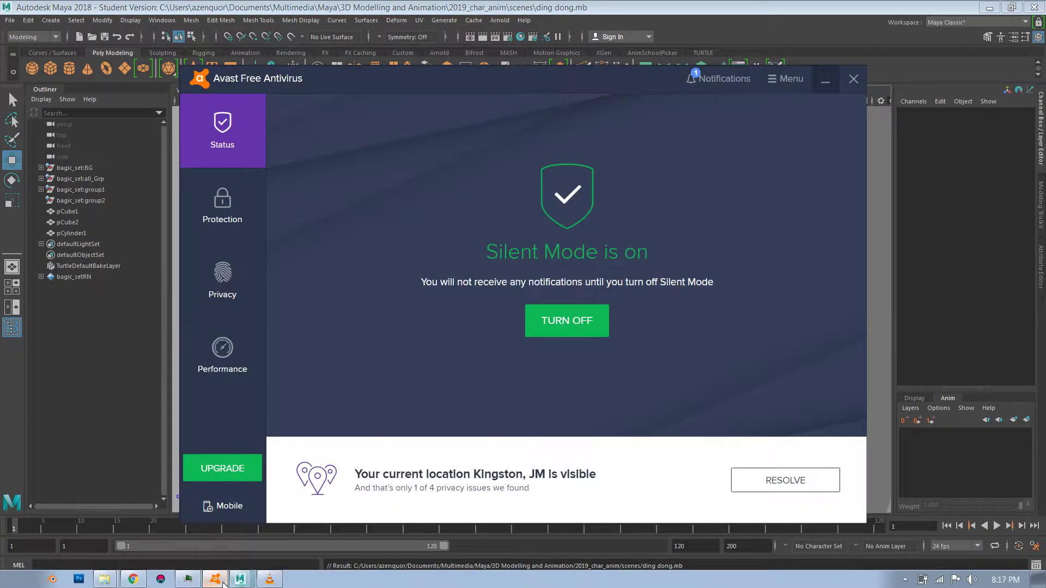
left_click(221, 582)
left_click(244, 580)
left_click(251, 560)
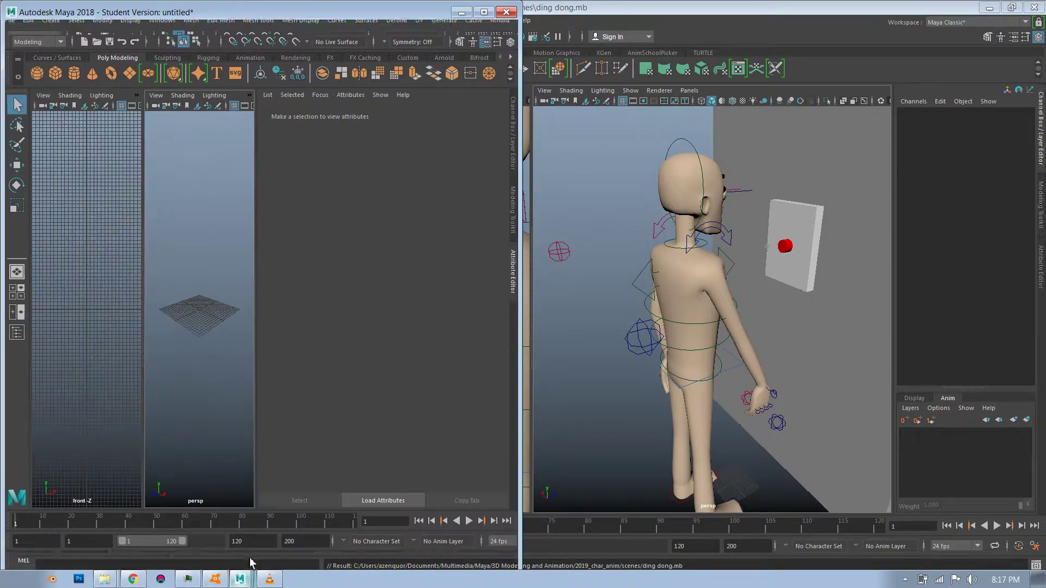
left_click(15, 25)
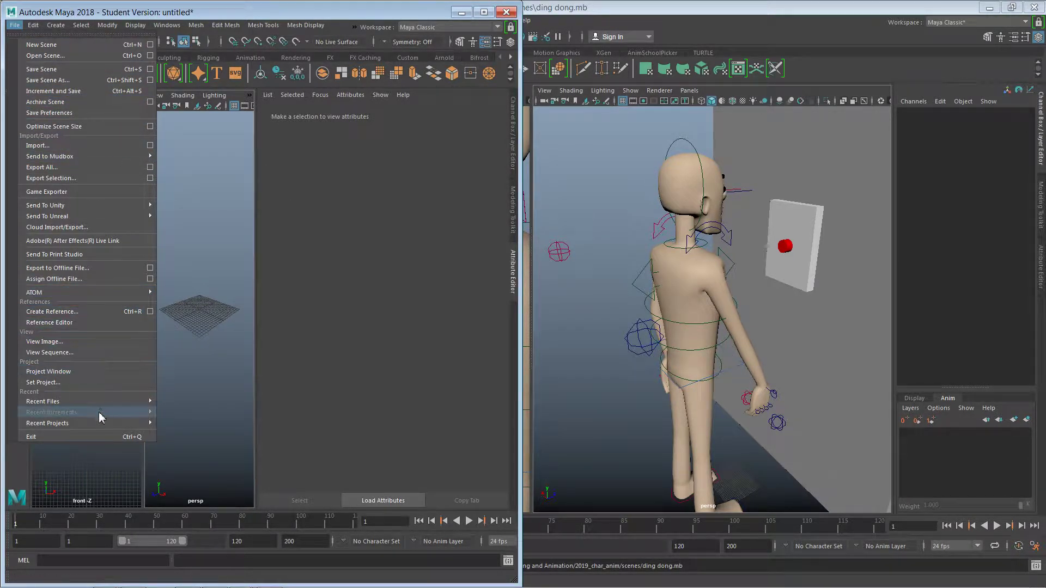
mouse_move(106, 404)
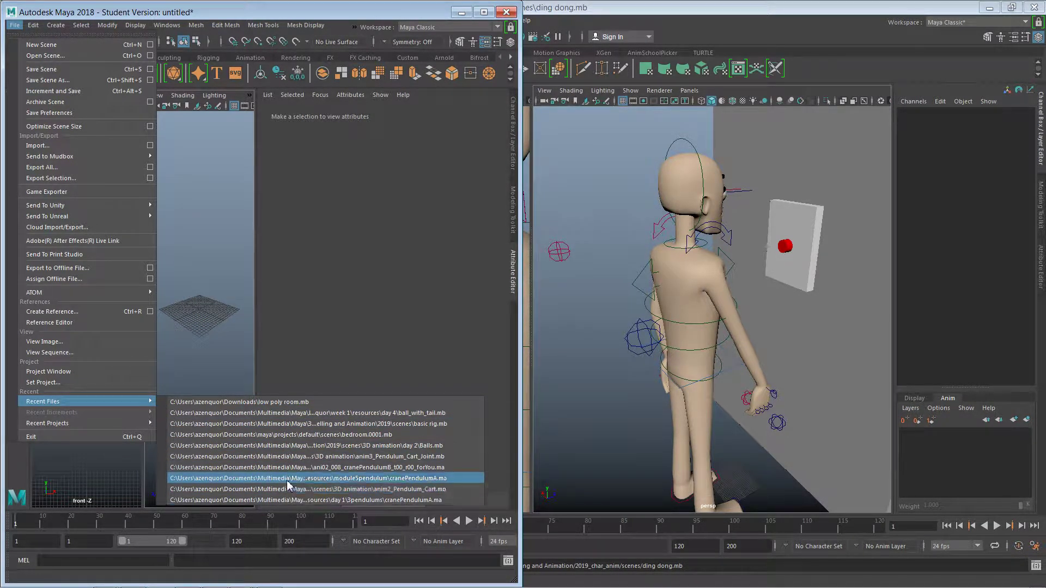
Browse to the 2019_char_anim project's assets/Rigs folder in the file-opening dialog
left_click(80, 57)
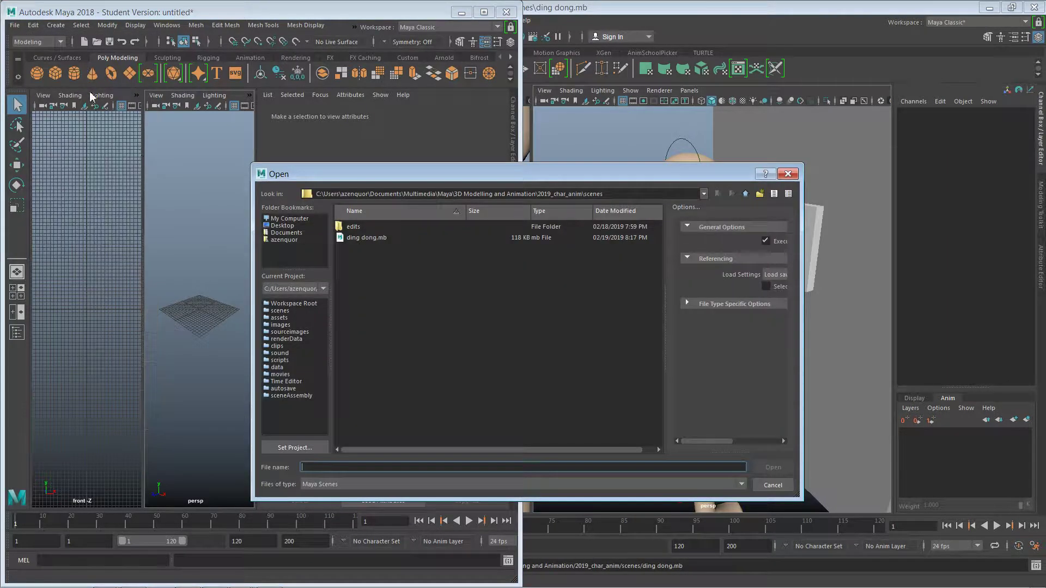
left_click(744, 195)
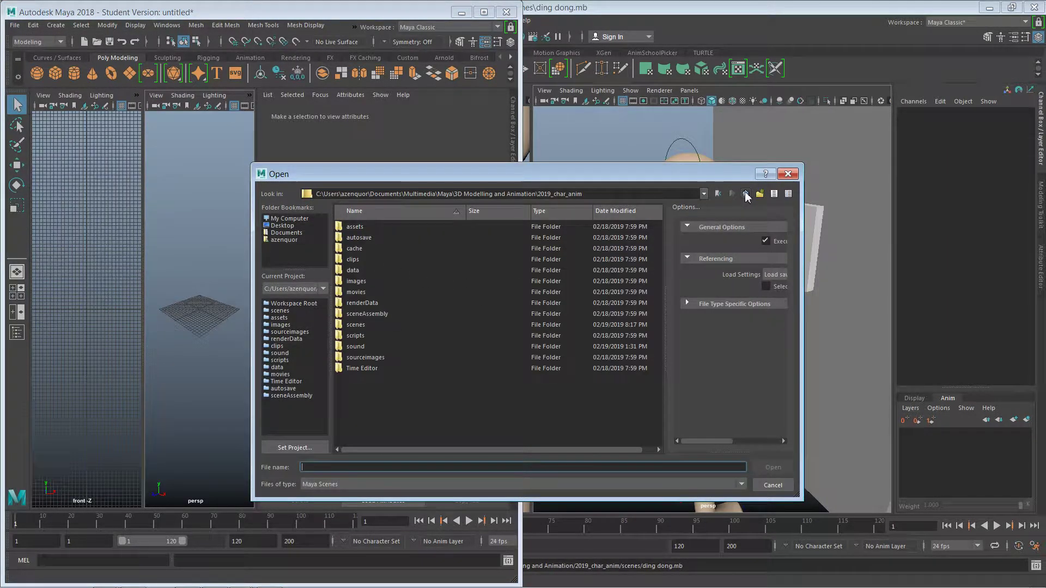
left_click(364, 217)
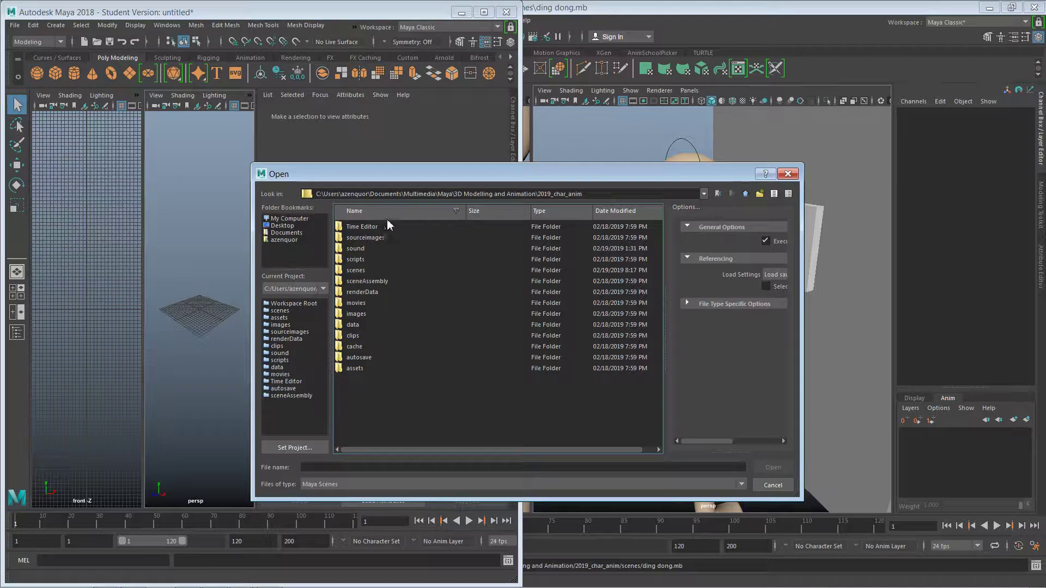
left_click(387, 218)
double_click(367, 230)
double_click(368, 231)
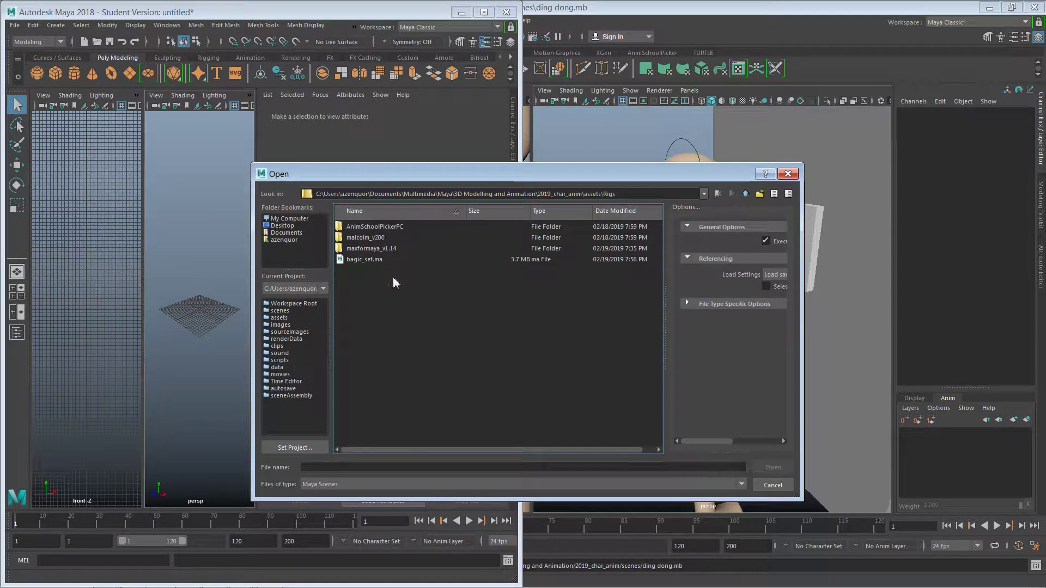
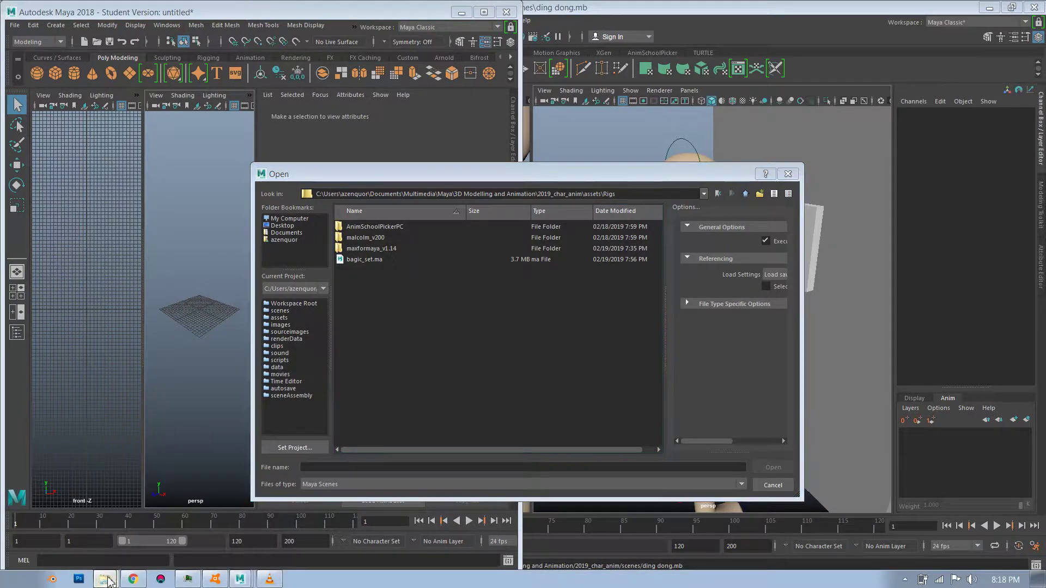
Paste the copied rjones_walking_t01_for_you.ma file into the Rigs folder in File Explorer, and return to Maya's pending file-opening dialog
left_click(105, 579)
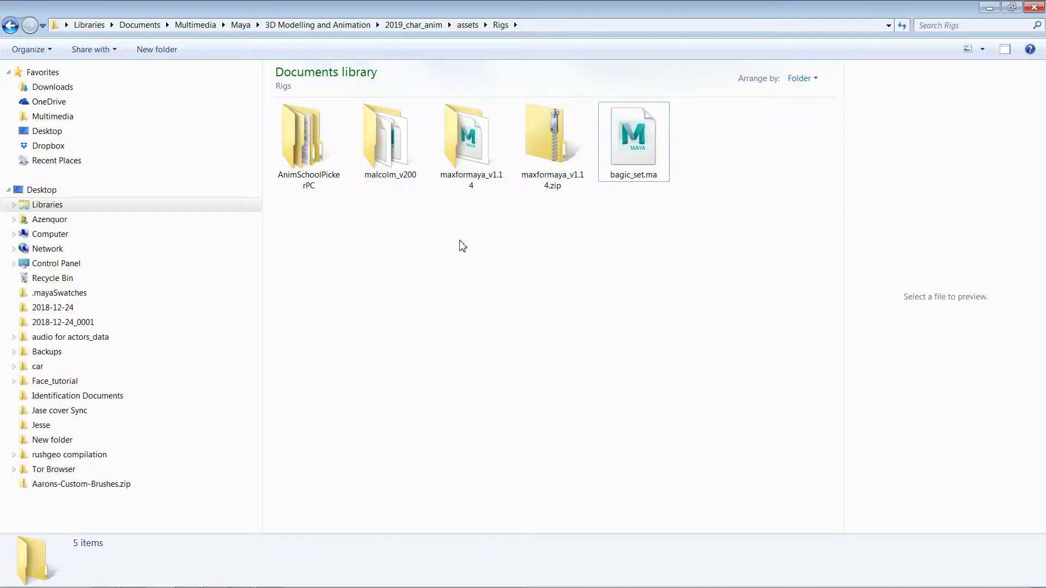
key("ctrl+v")
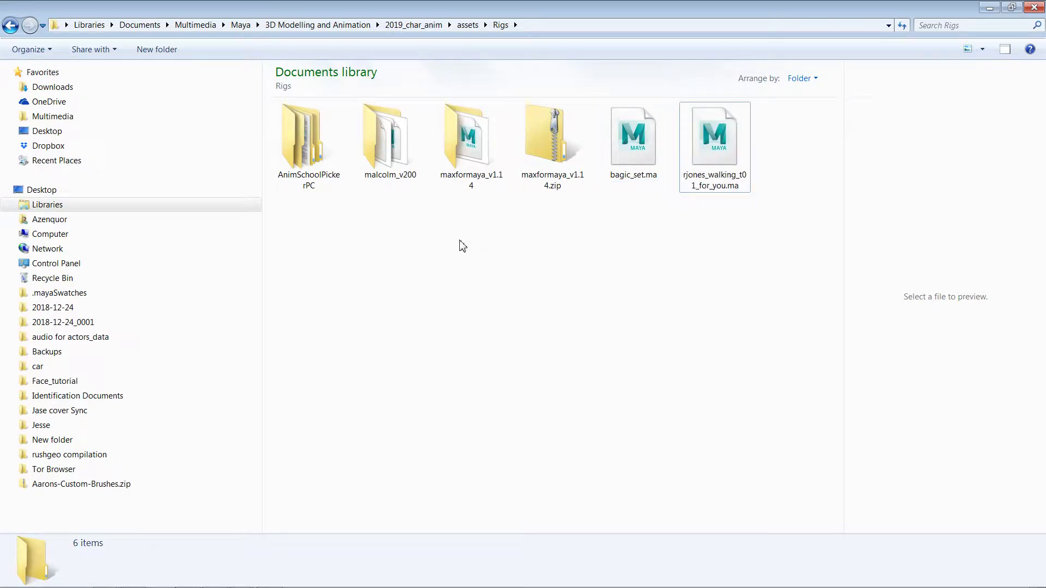
left_click(242, 580)
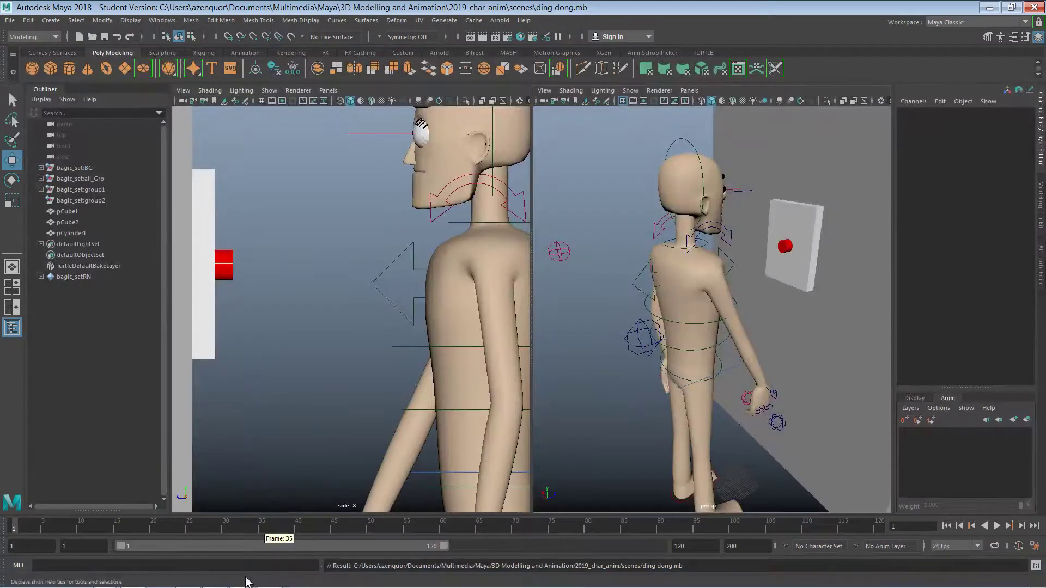
left_click(250, 583)
left_click(249, 553)
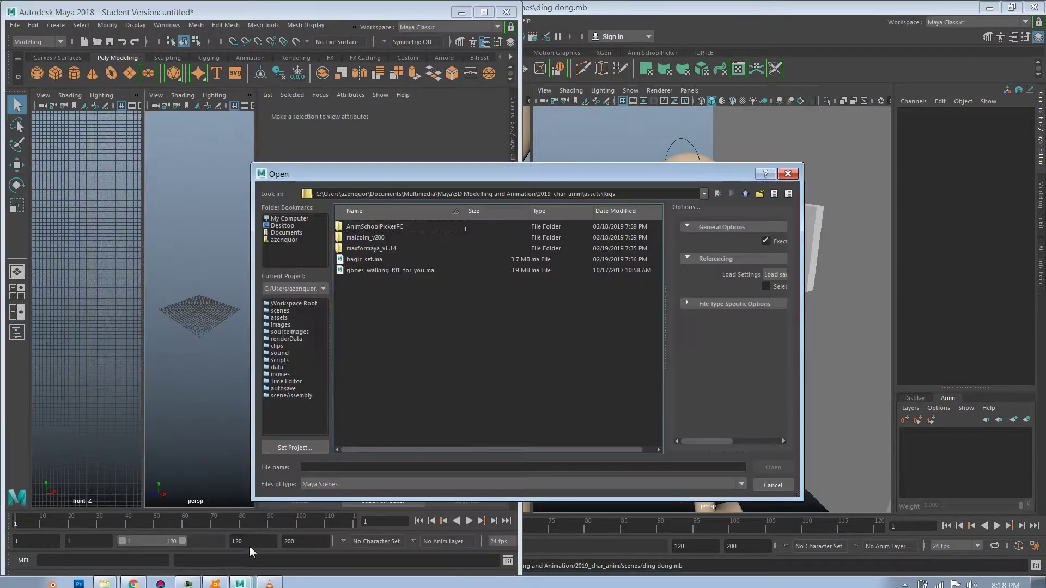
Open rjones_walking_t01_for_you.ma from the Rigs folder and dismiss the mental ray and scene-reading notices
left_click(386, 272)
double_click(386, 273)
left_click(518, 303)
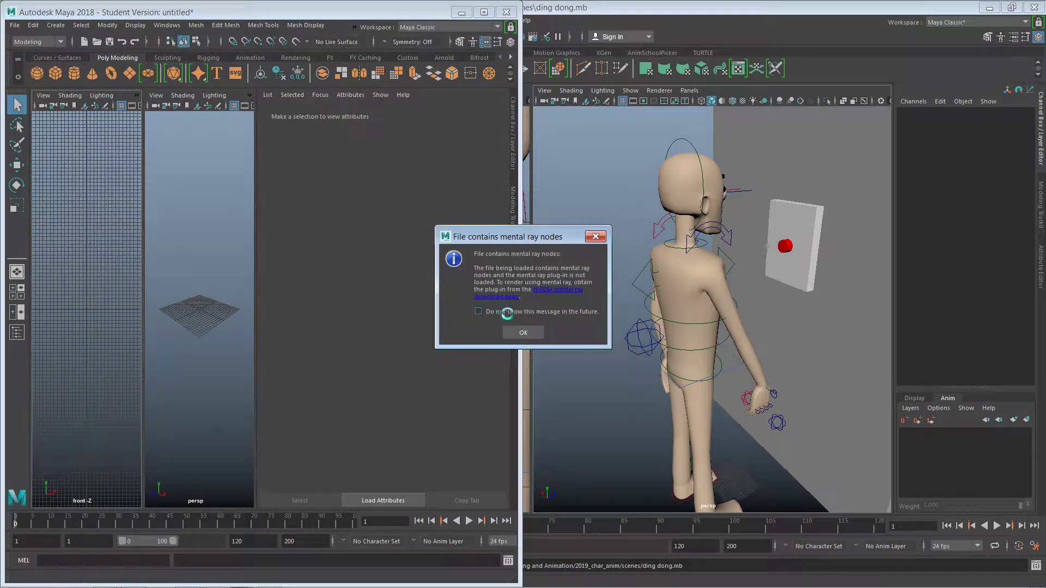
left_click(533, 333)
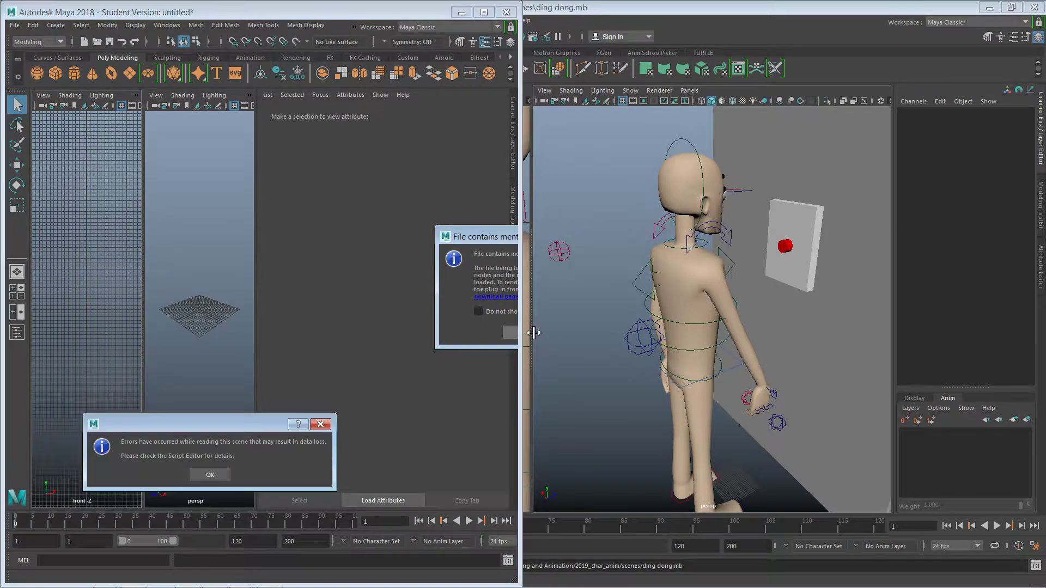
left_click(227, 477)
left_click(216, 333)
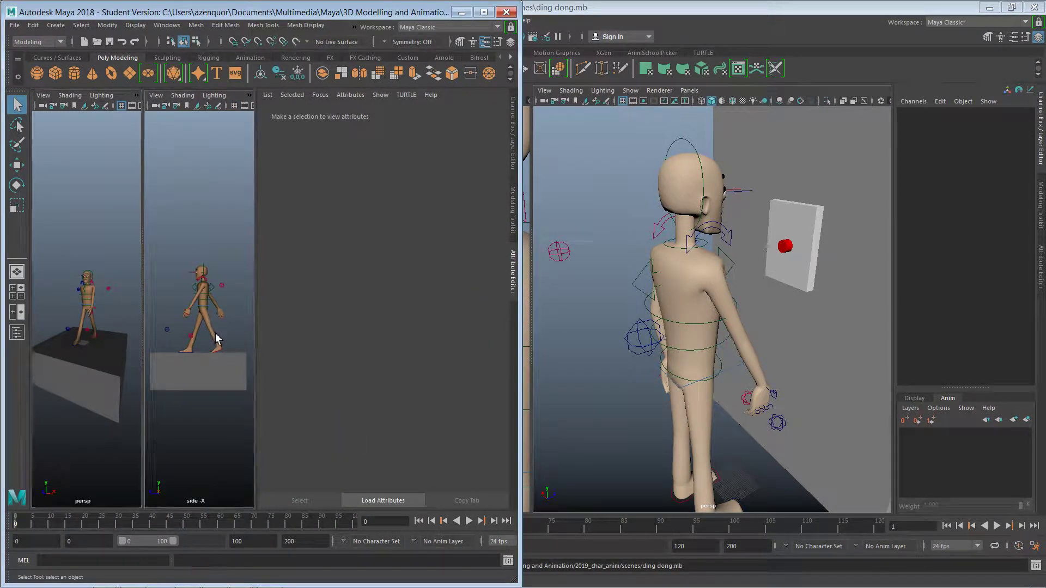
Select the walking rig's left arm IK control and examine its channels and animation layers with a close view of the hand
left_click(192, 315)
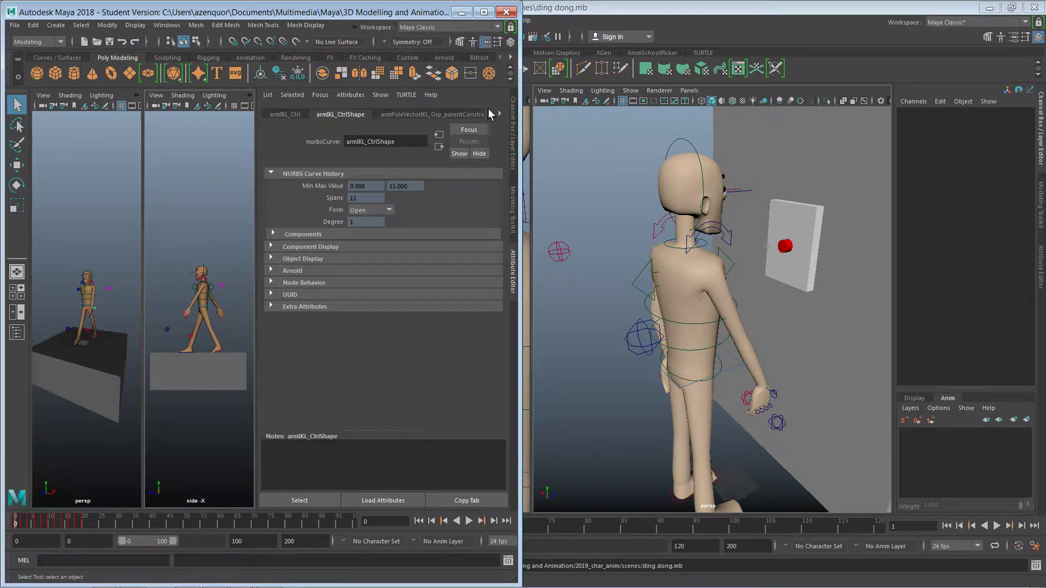
left_click(513, 133)
left_click(374, 397)
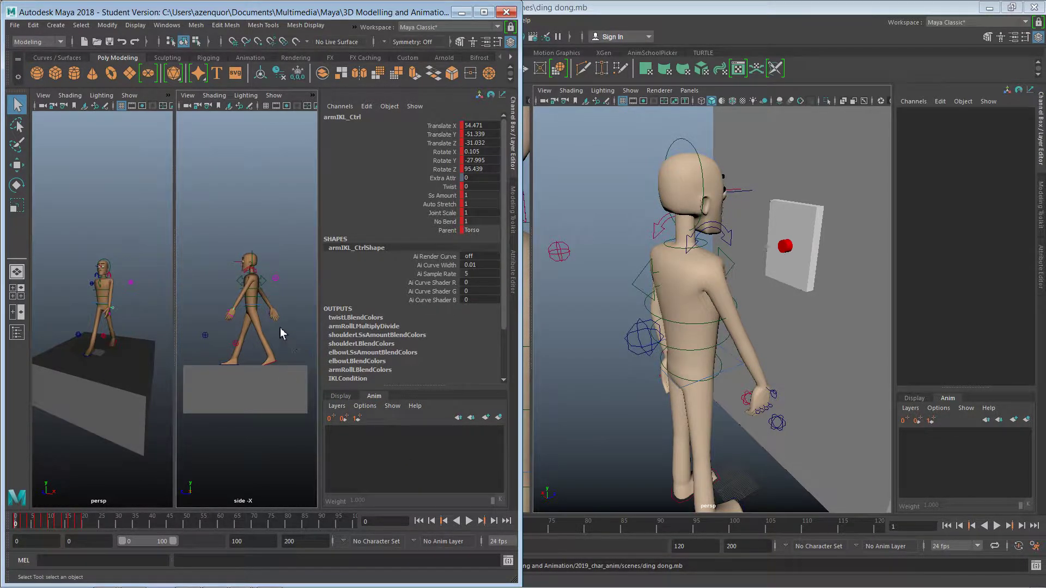
scroll(268, 330, "up", 10)
middle_click_drag(270, 355, 331, 381, "alt")
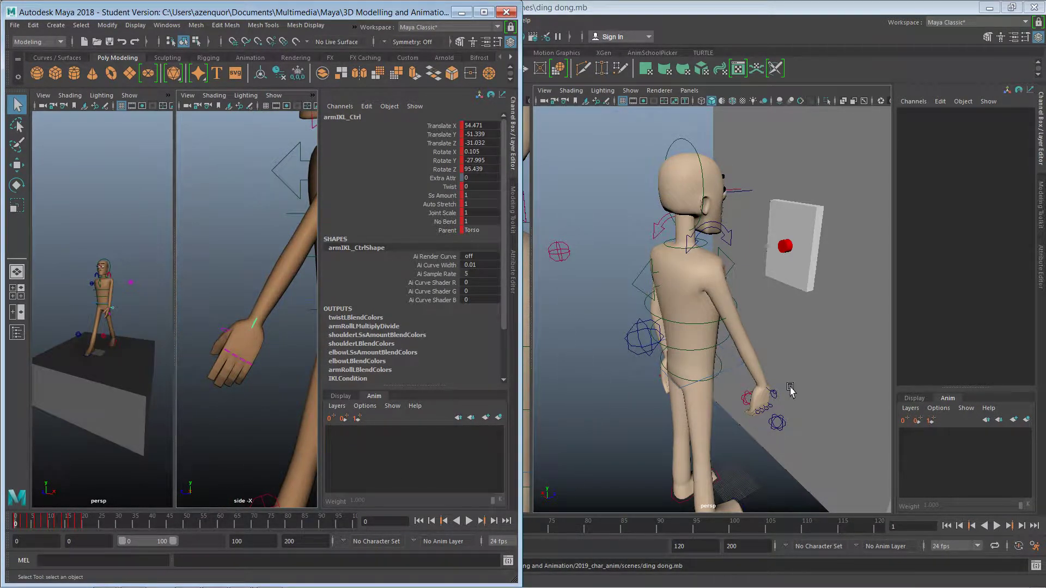
Try to key the right arm's IK control in the doorbell scene, and apply Unlock Selected to its Translate and Rotate channels
left_click(772, 395)
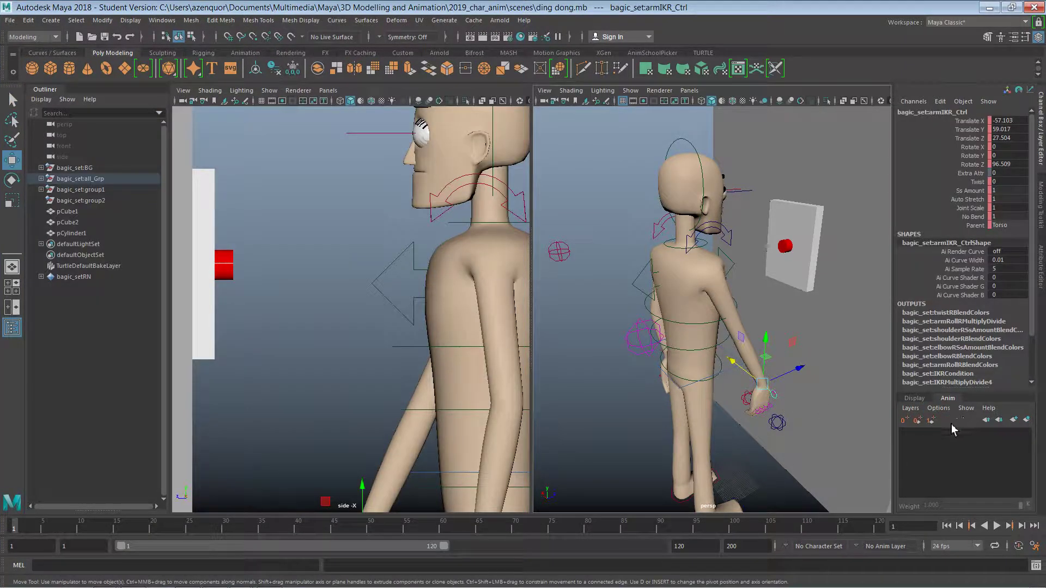
key("s")
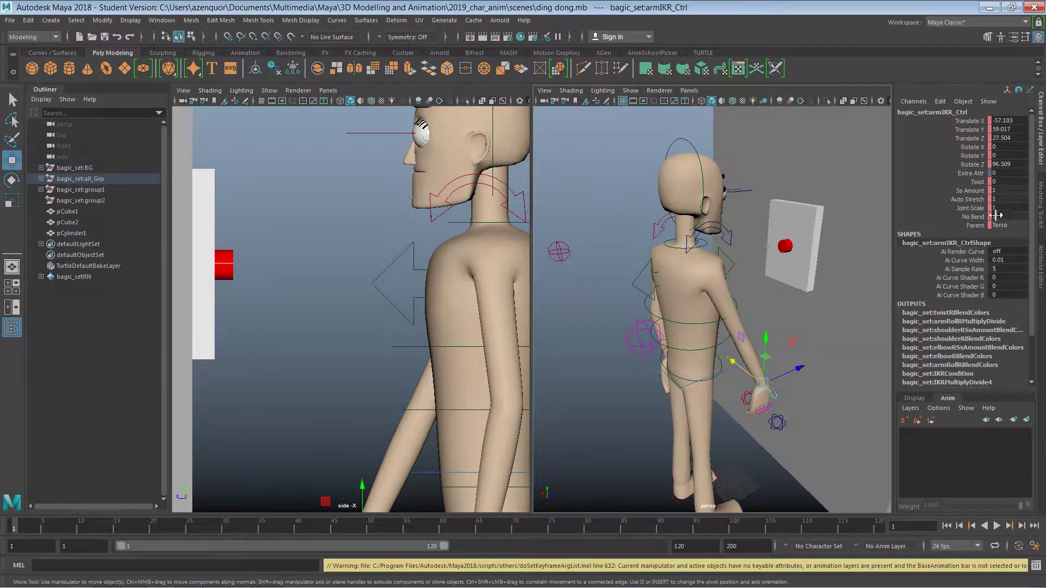
left_click(980, 121)
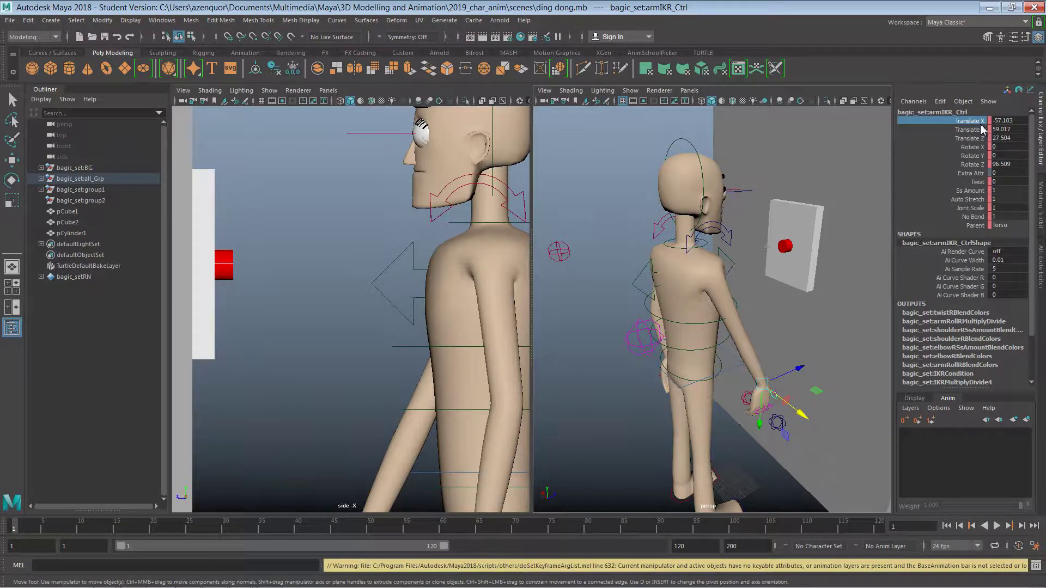
left_click(973, 164, "shift")
right_click(974, 165)
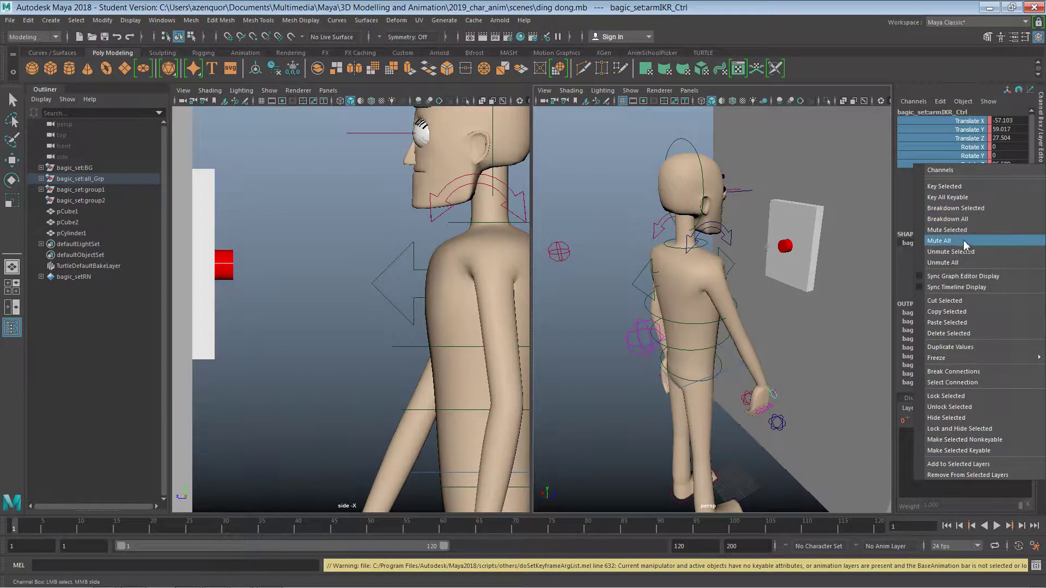
mouse_move(957, 371)
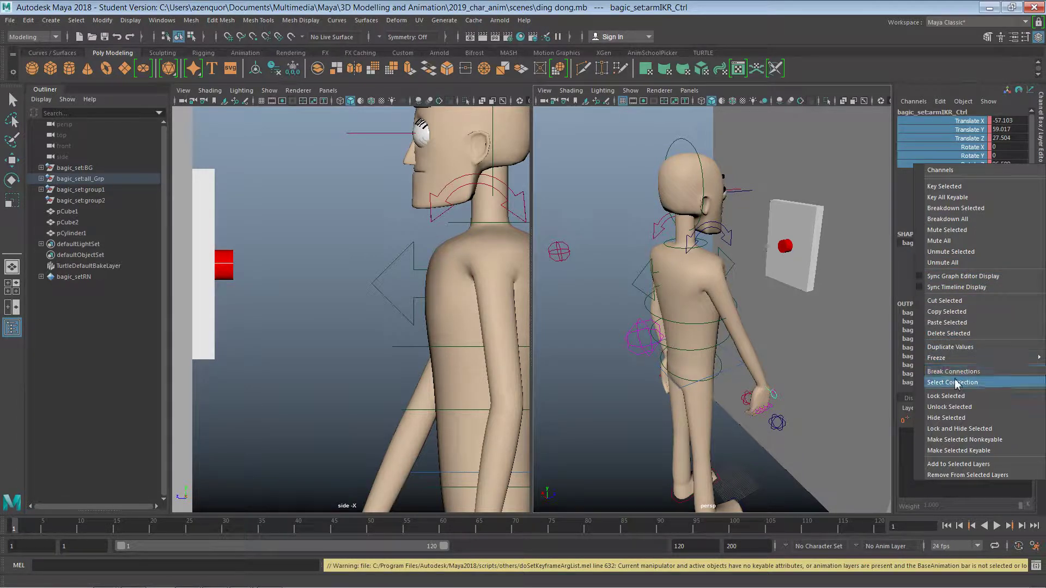
left_click(957, 408)
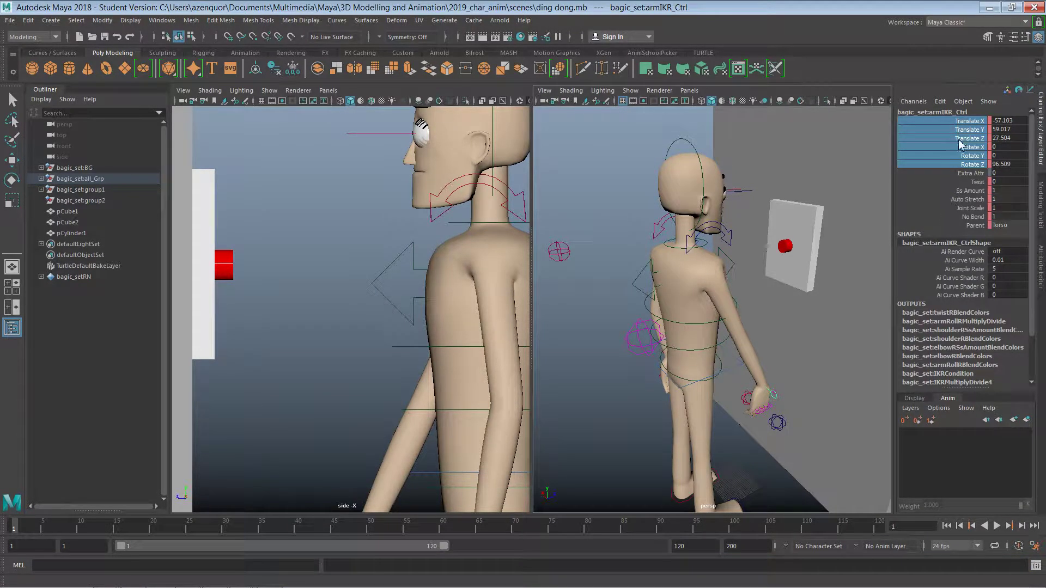
Try to unlock all of the right arm IK control's channels from Translate X through No Bend
left_click(959, 122)
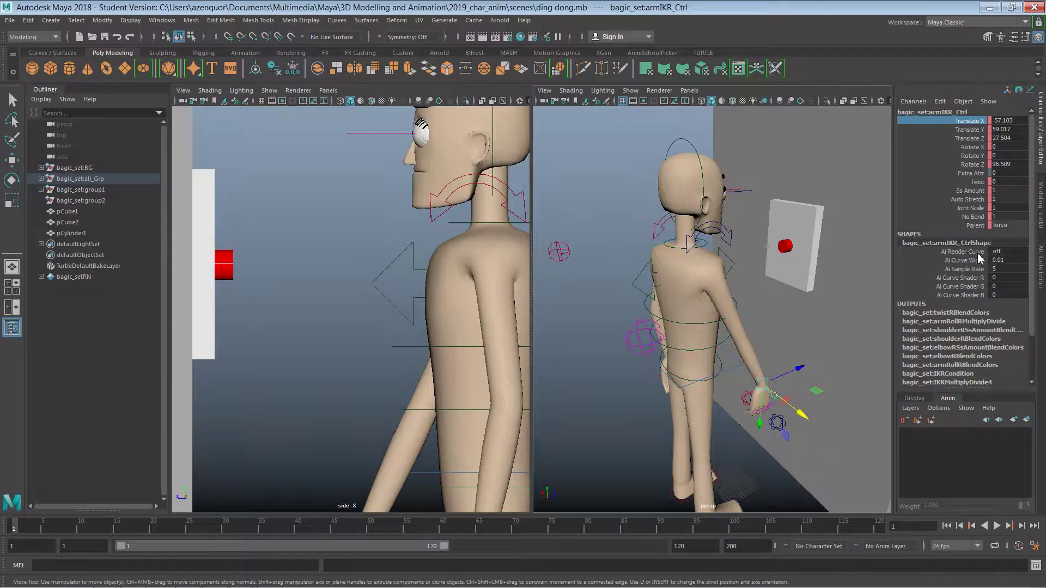
double_click(960, 243)
left_click(961, 216)
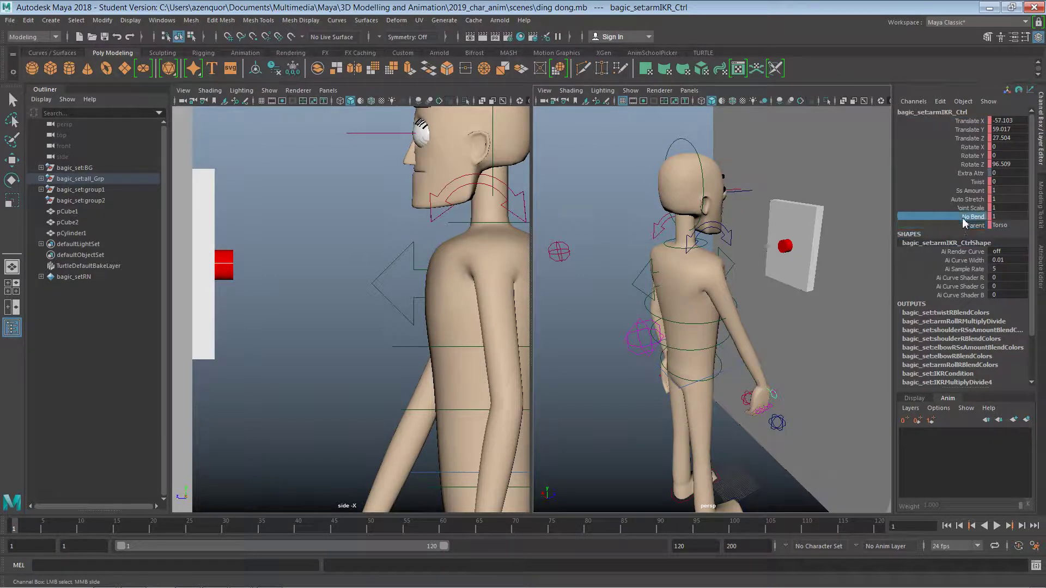
left_click(962, 123, "shift")
right_click(970, 125)
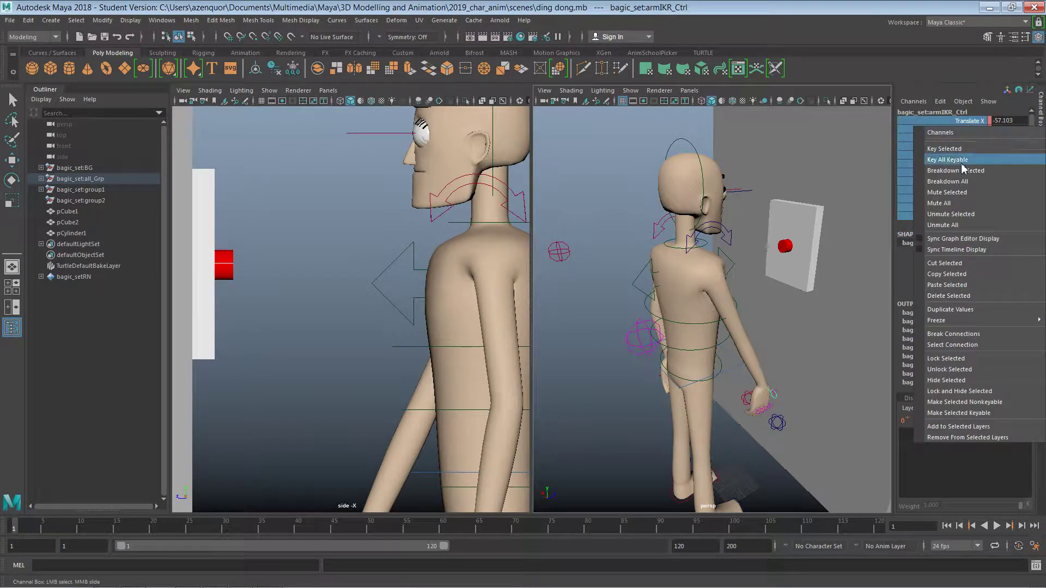
left_click(964, 369)
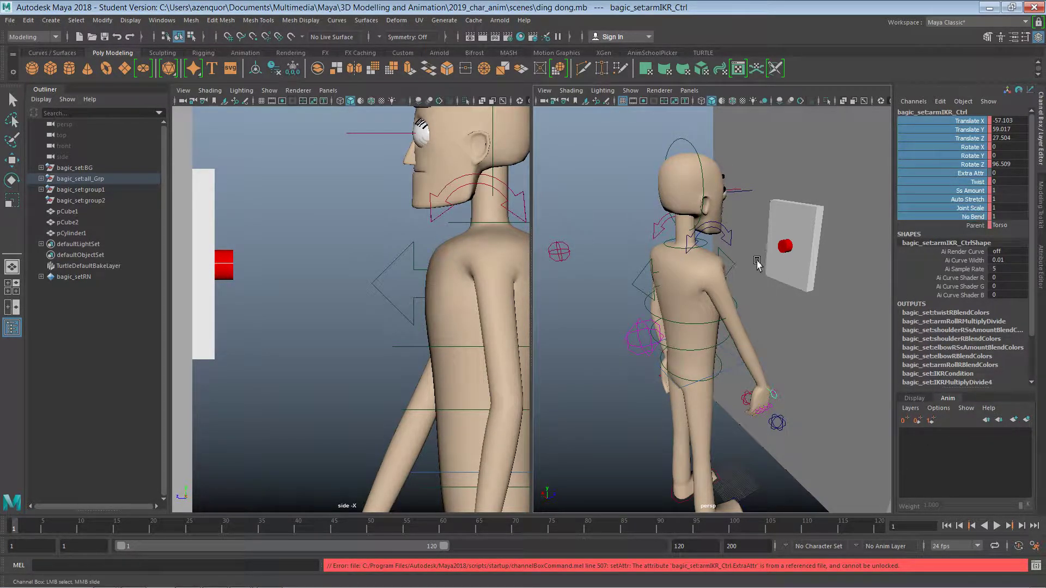
Reselect the right arm's IK control in the doorbell scene, and switch to the Maya window holding the walking scene
left_click(803, 357)
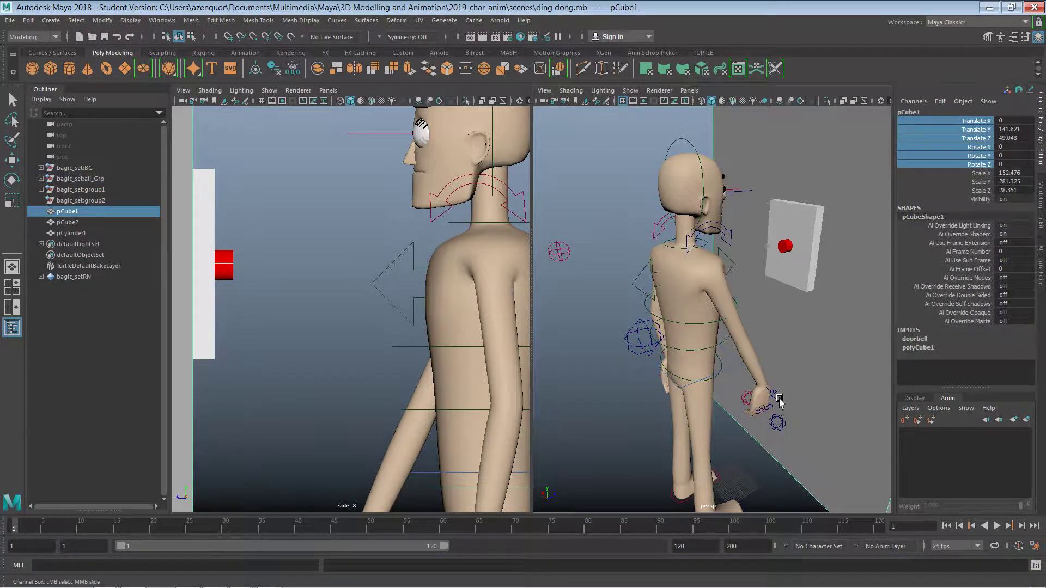
left_click(777, 401)
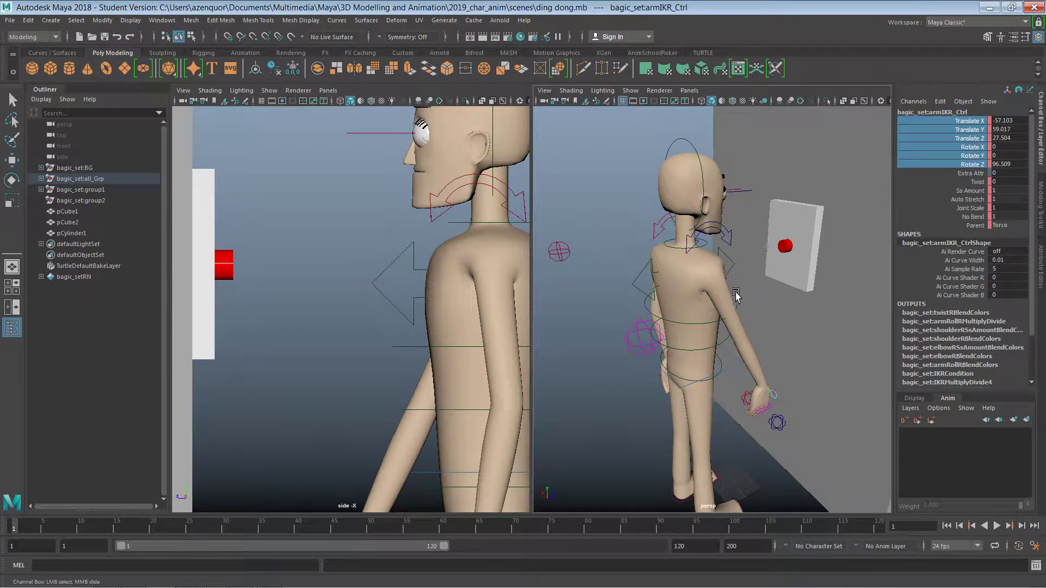
left_click(240, 584)
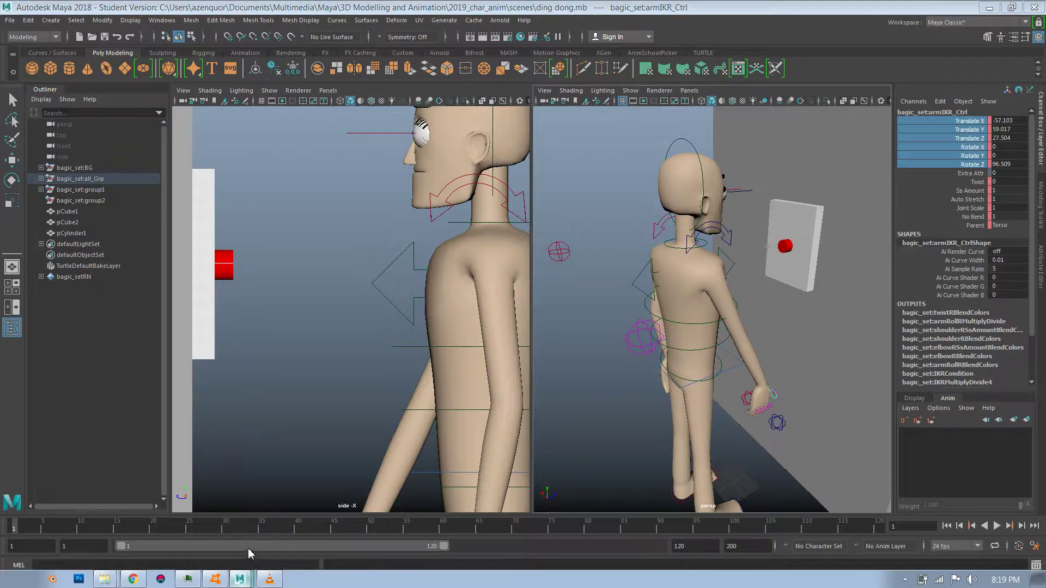
left_click(252, 560)
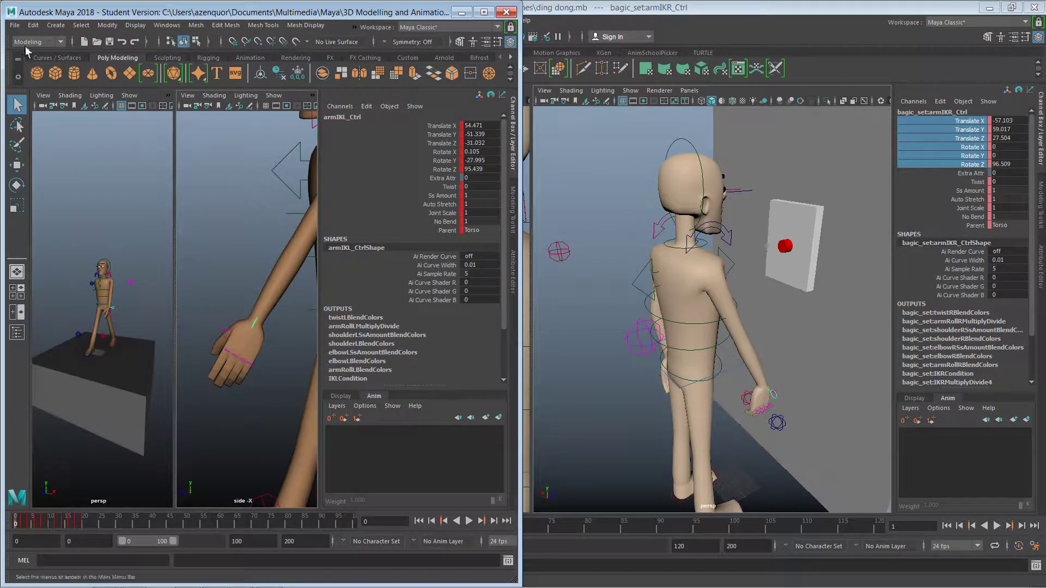
left_click(15, 25)
left_click(31, 46)
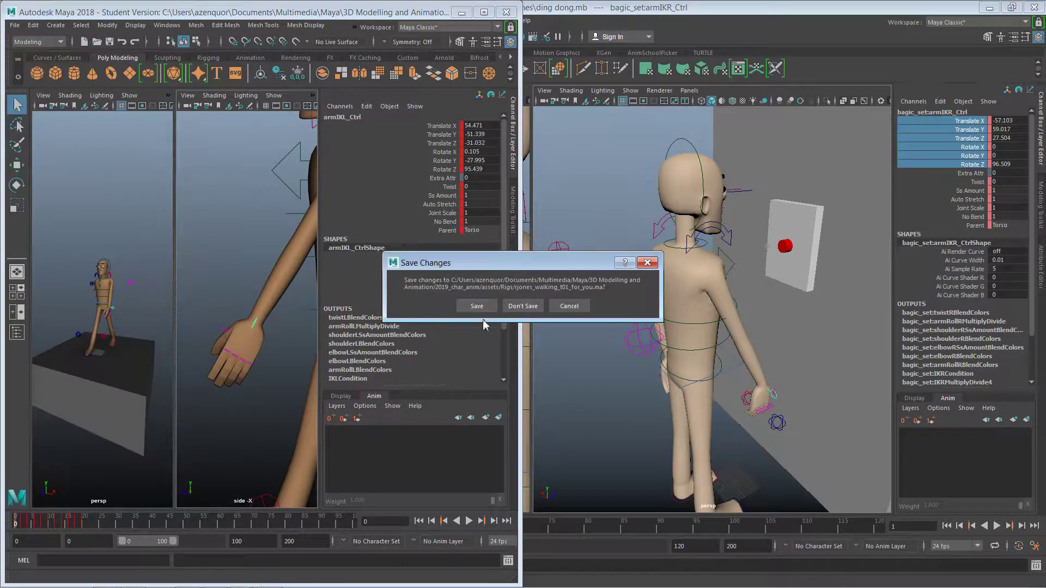
left_click(569, 306)
Open bagic_set.ma from the Rigs folder in place of the walking scene, discarding its changes and dismissing the load warnings
left_click(18, 28)
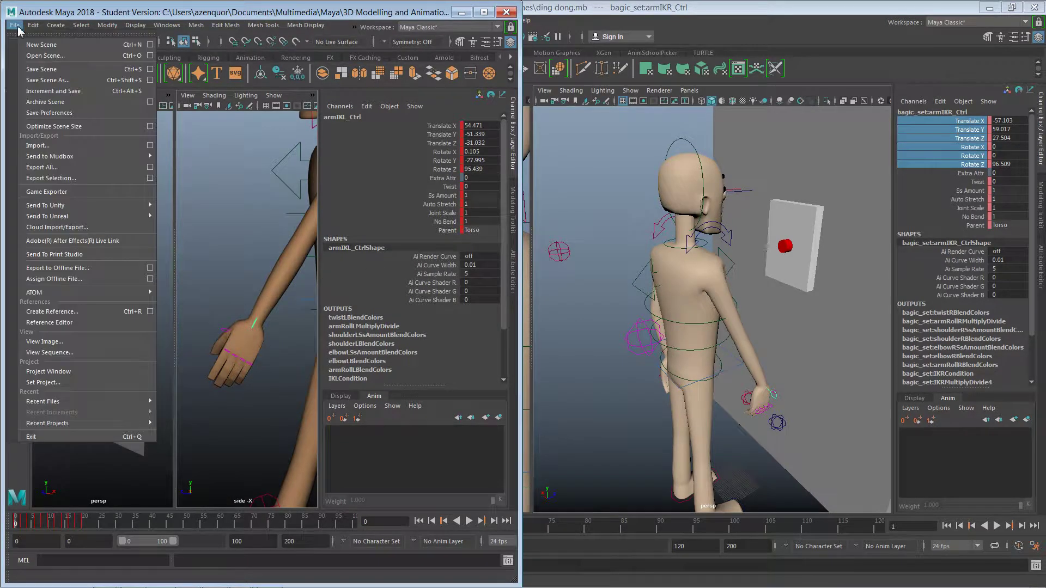
left_click(37, 56)
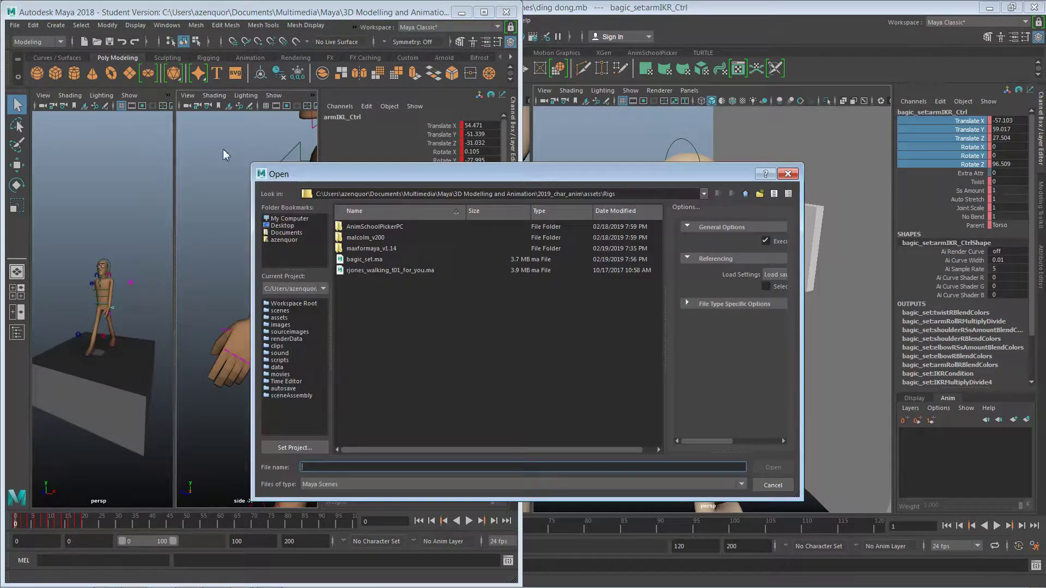
double_click(396, 269)
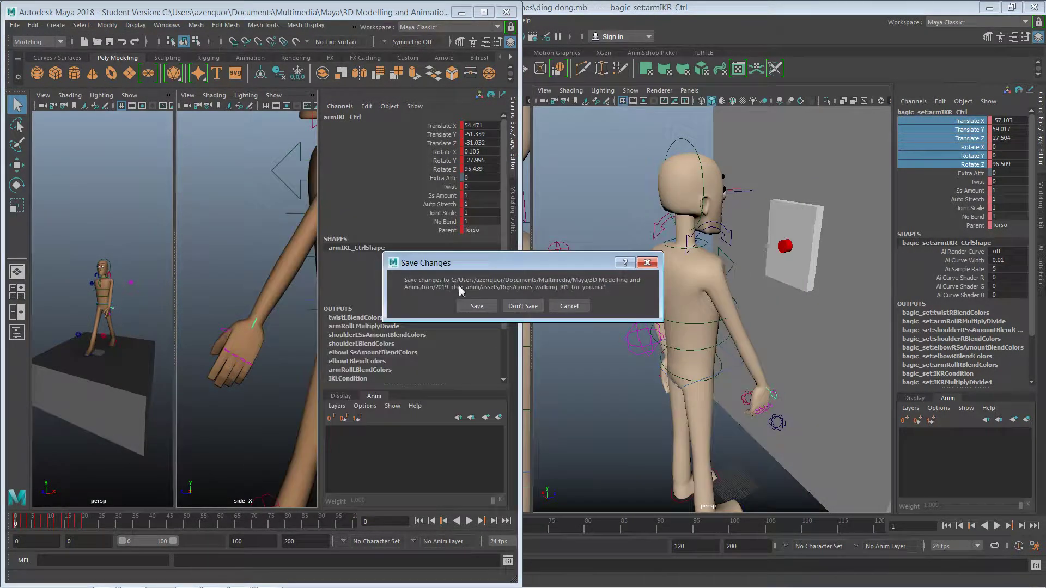
left_click(522, 306)
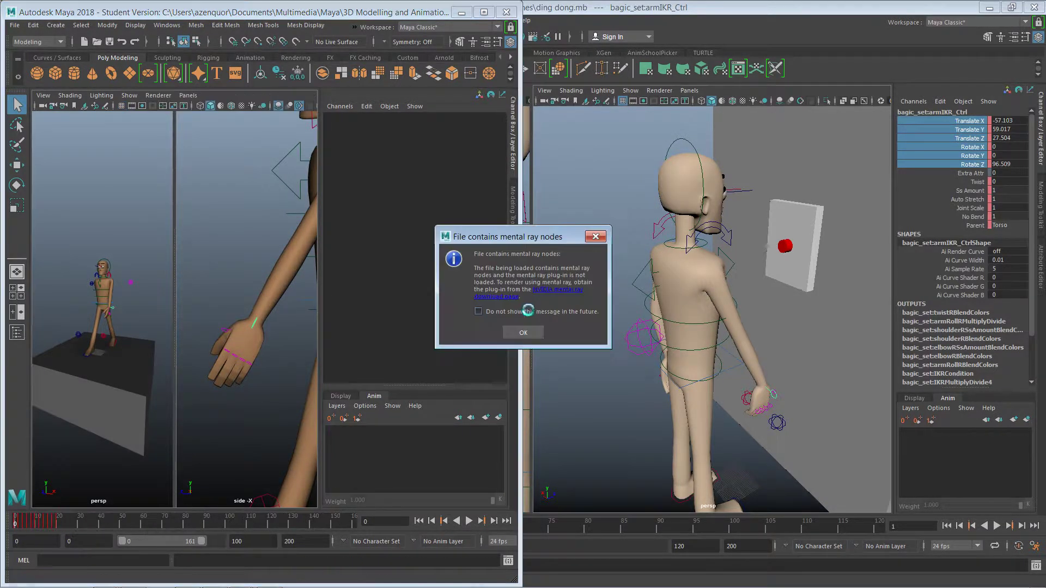
left_click(536, 332)
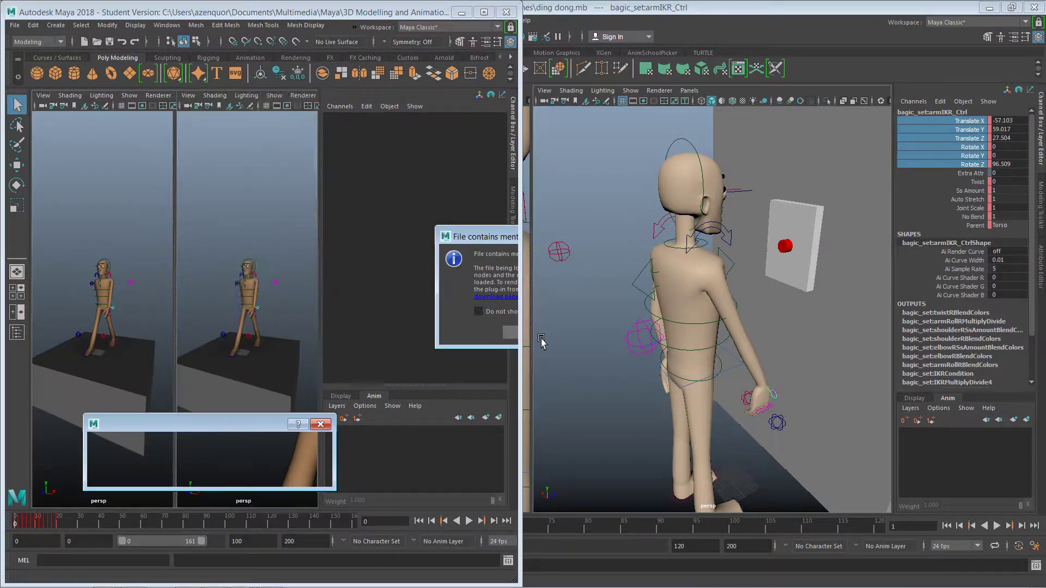
left_click(206, 475)
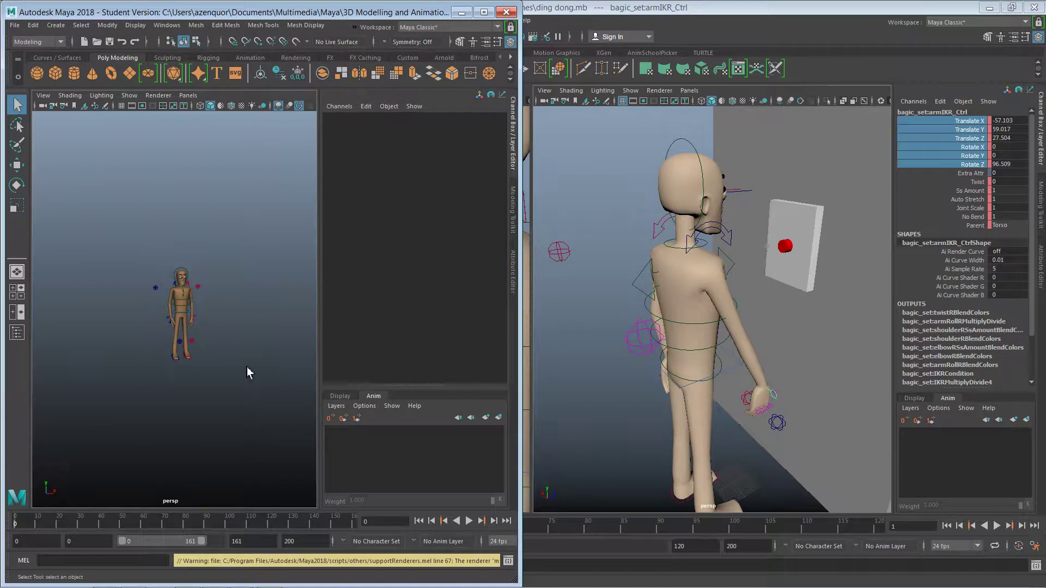
Test the original rig by moving the right arm's IK control forward and up at frame 10, to about Translate Y 20.9 and Z 43
left_click(484, 13)
left_click_drag(490, 382, 615, 337, "alt")
right_click_drag(614, 337, 709, 342, "alt")
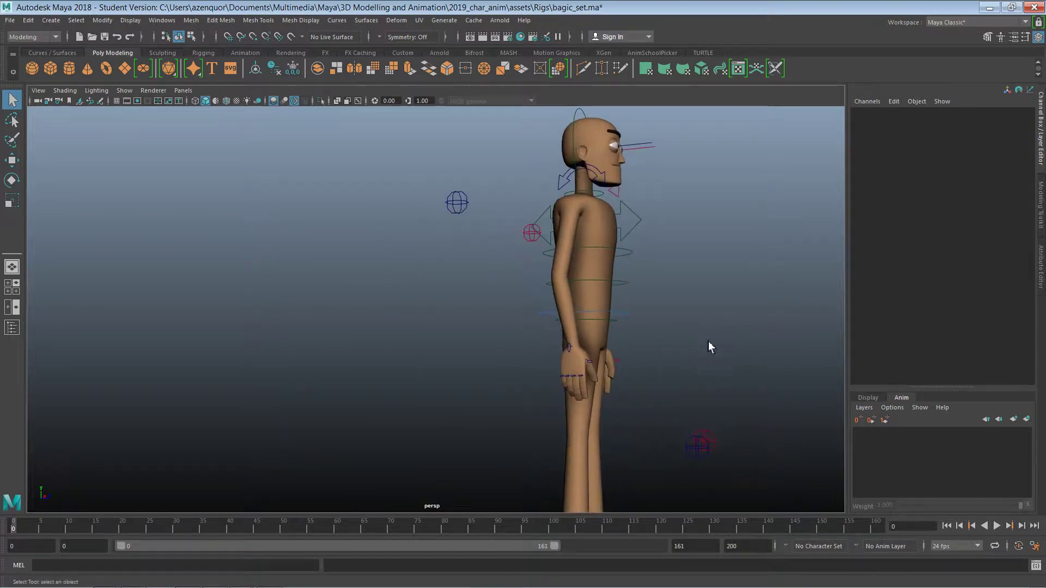
left_click(573, 358)
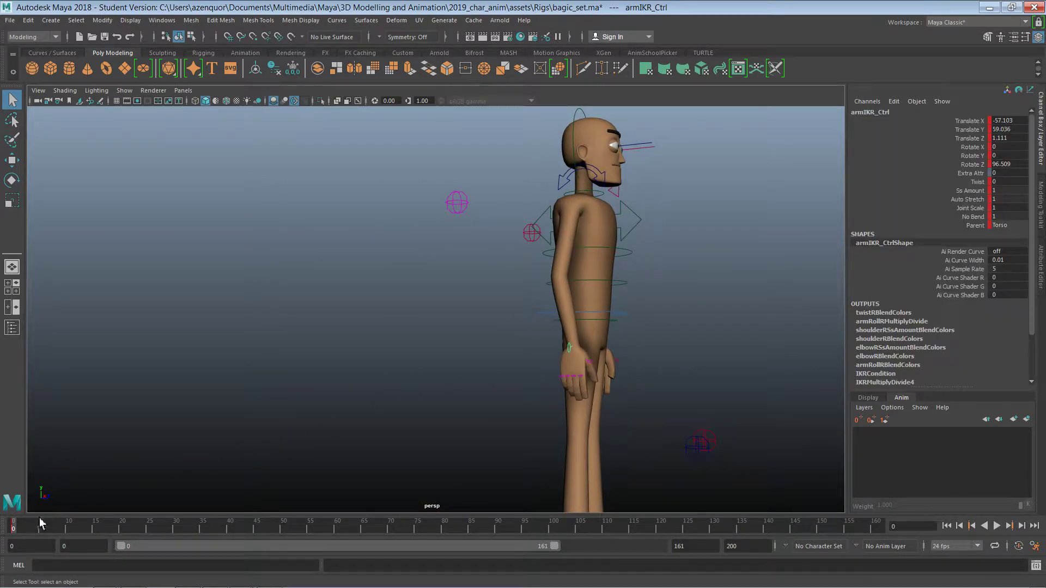
mouse_move(68, 525)
left_mouse_down()
mouse_move(85, 530)
mouse_move(69, 531)
left_mouse_up()
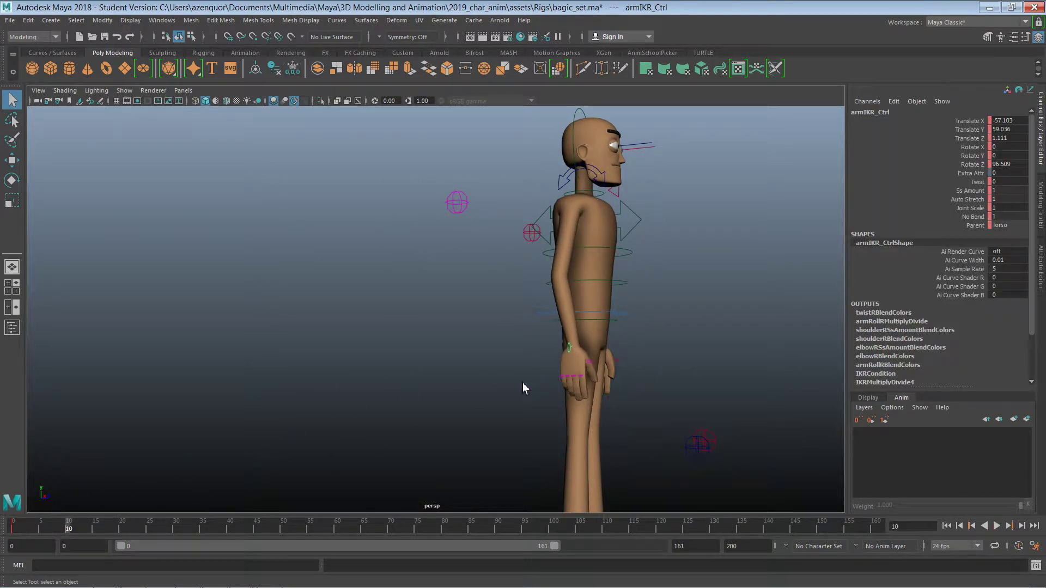
key("w")
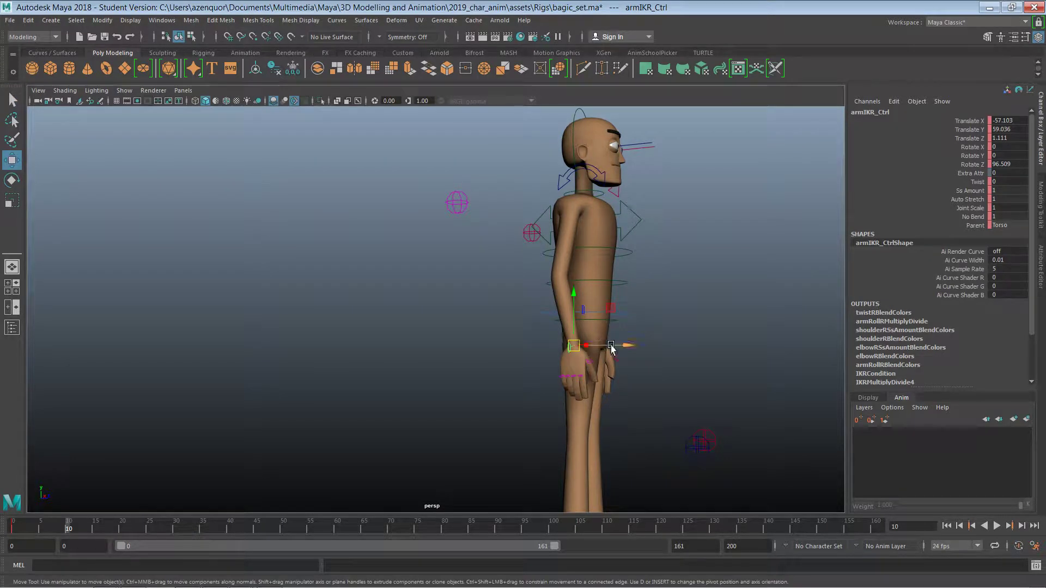
left_click_drag(611, 346, 675, 228)
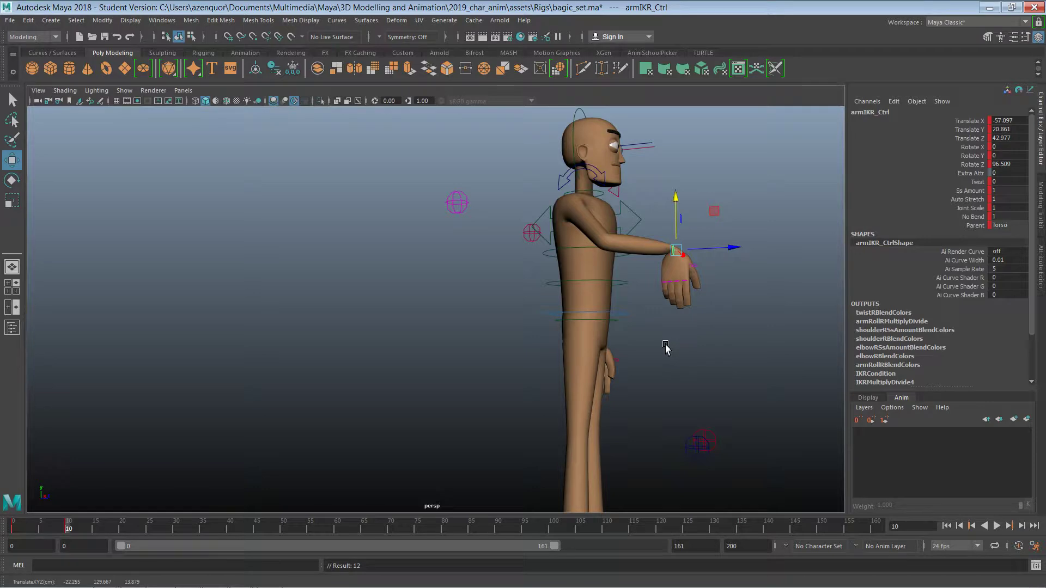
Undo the right arm pose, frame change and control selection in the original rig file after glancing at the doorbell scene
key("alt+Tab")
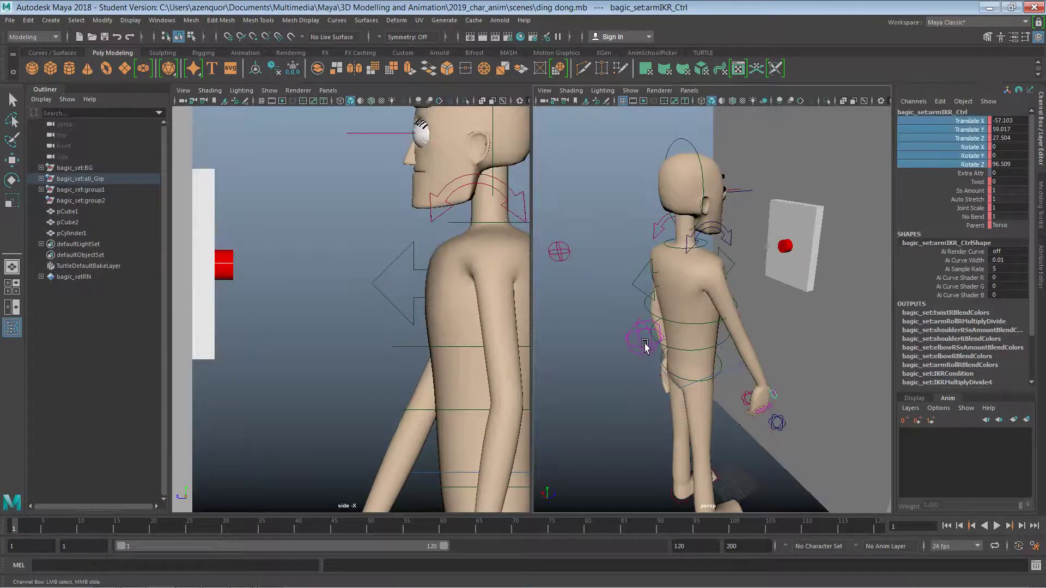
key("alt+Tab")
key("ctrl+z")
key("ctrl+z")
key("ctrl+z")
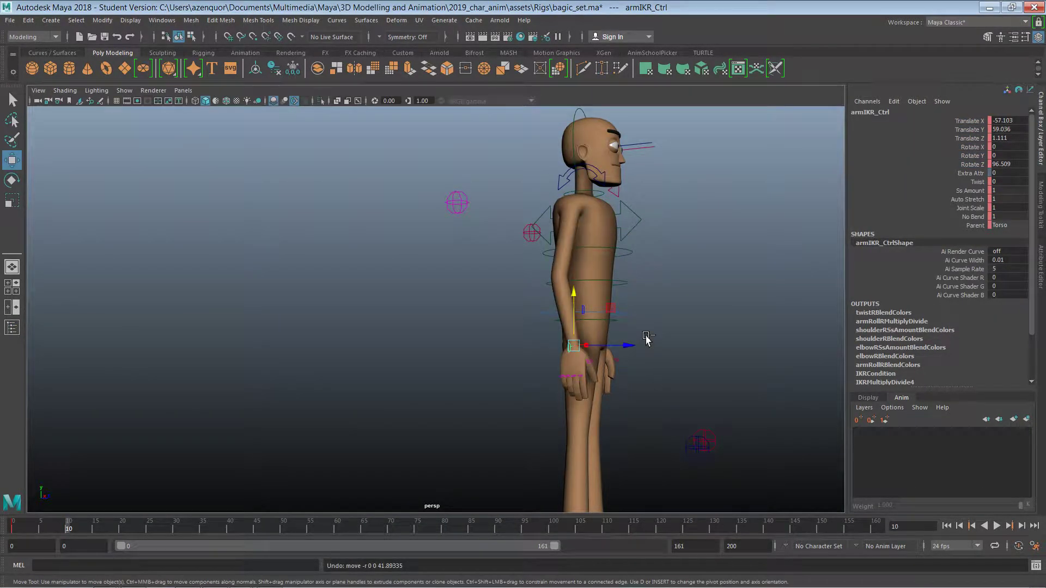
key("ctrl+z")
key("ctrl+z")
key("ctrl+z")
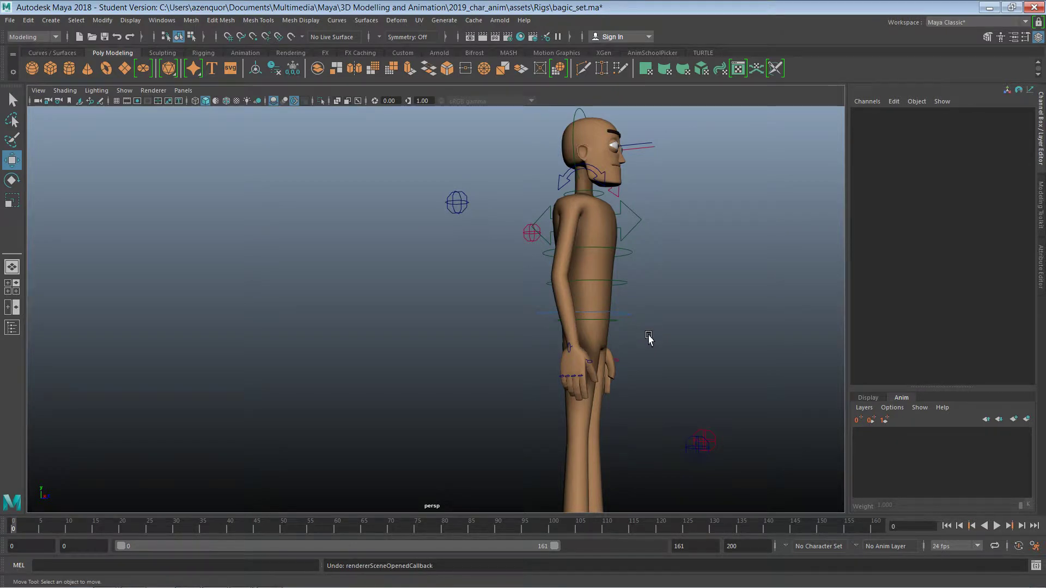
left_click_drag(682, 330, 666, 340, "alt")
Switch to the doorbell scene and raise the right arm's IK control slightly, to about Translate Y 52.1, with the character in side view
key("alt+Tab")
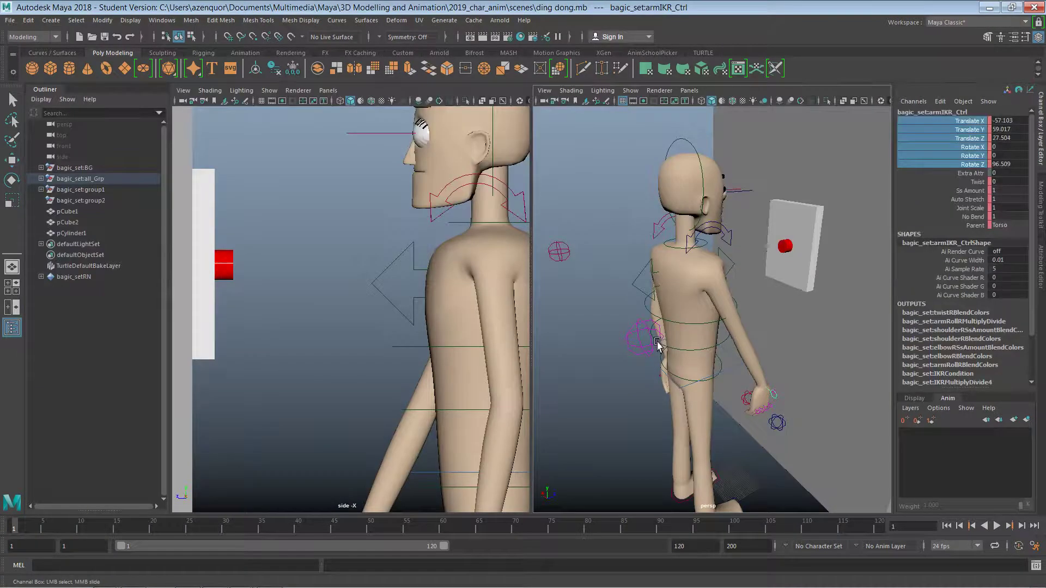
right_click_drag(711, 336, 619, 336, "alt")
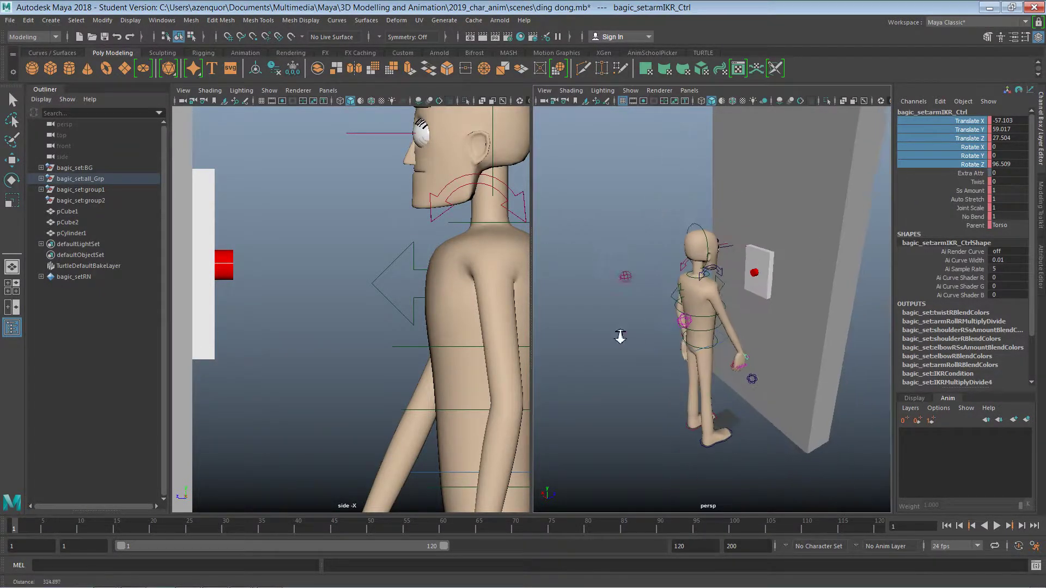
middle_click_drag(627, 373, 599, 348, "alt")
left_click_drag(654, 362, 633, 351, "alt")
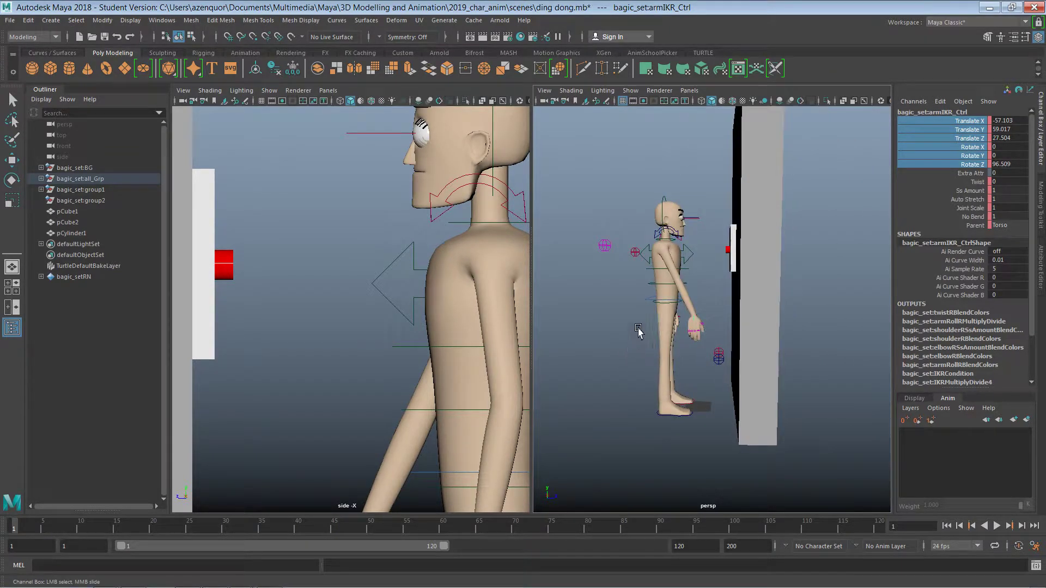
right_click_drag(632, 352, 735, 328, "alt")
middle_click_drag(709, 329, 734, 337, "alt")
left_click(734, 324)
left_click(707, 347)
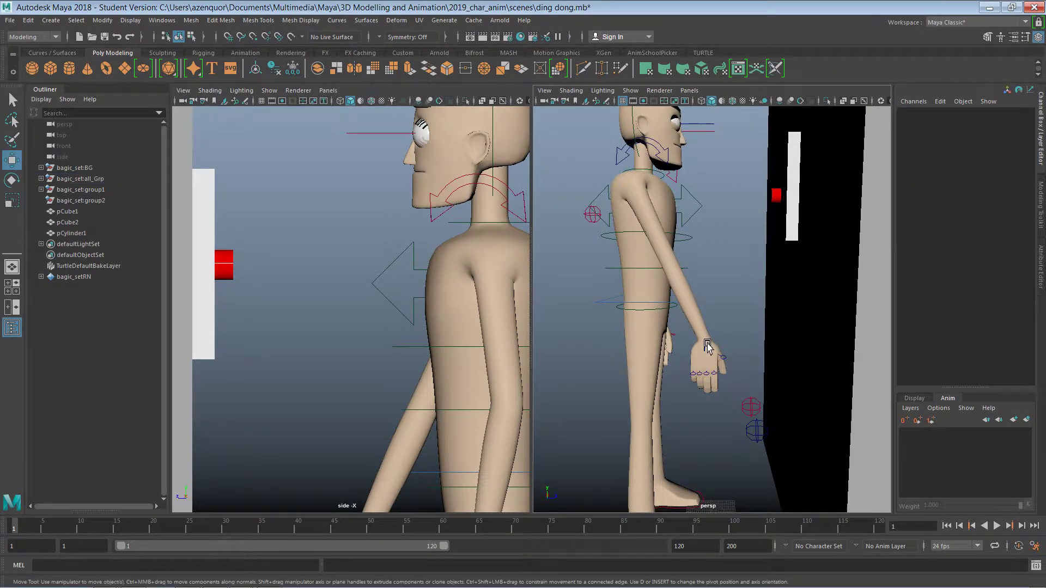
left_click_drag(703, 297, 701, 279)
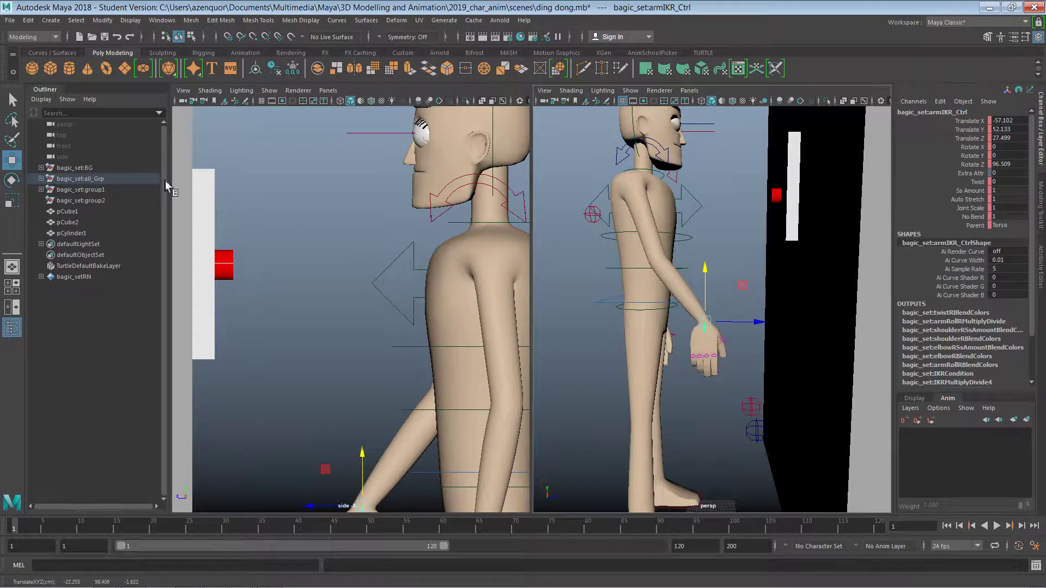
Remove the bagic_set rig reference from the doorbell scene through the bagic_set:BG group
left_click(93, 168)
right_click(97, 170)
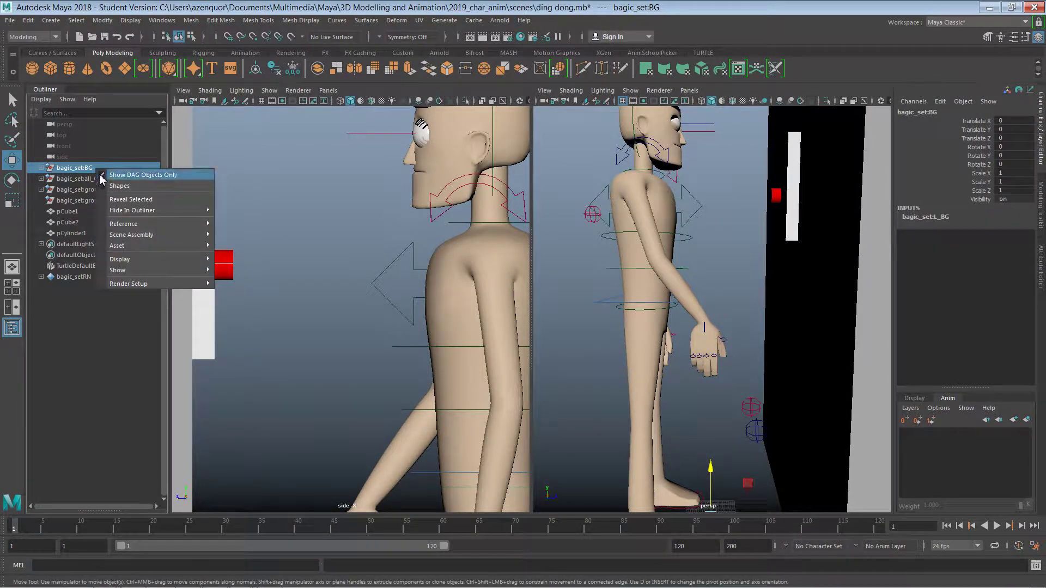
left_click(905, 579)
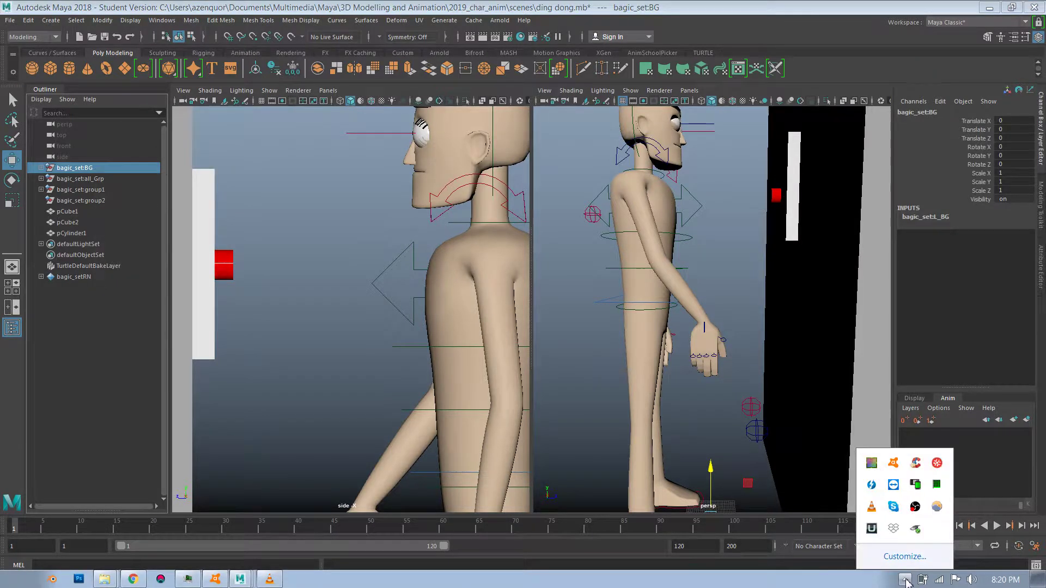
left_click(905, 579)
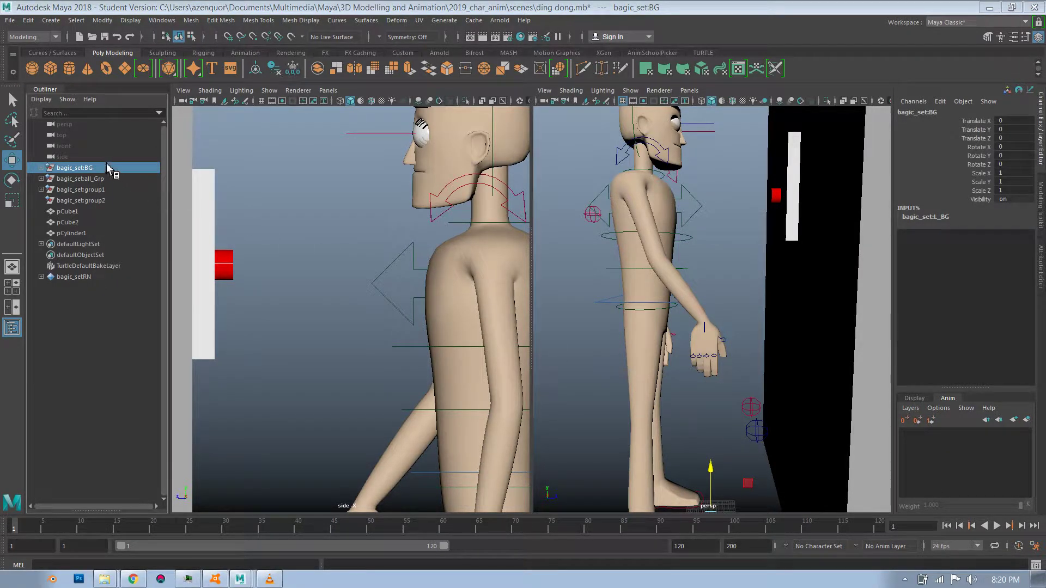
right_click(107, 169)
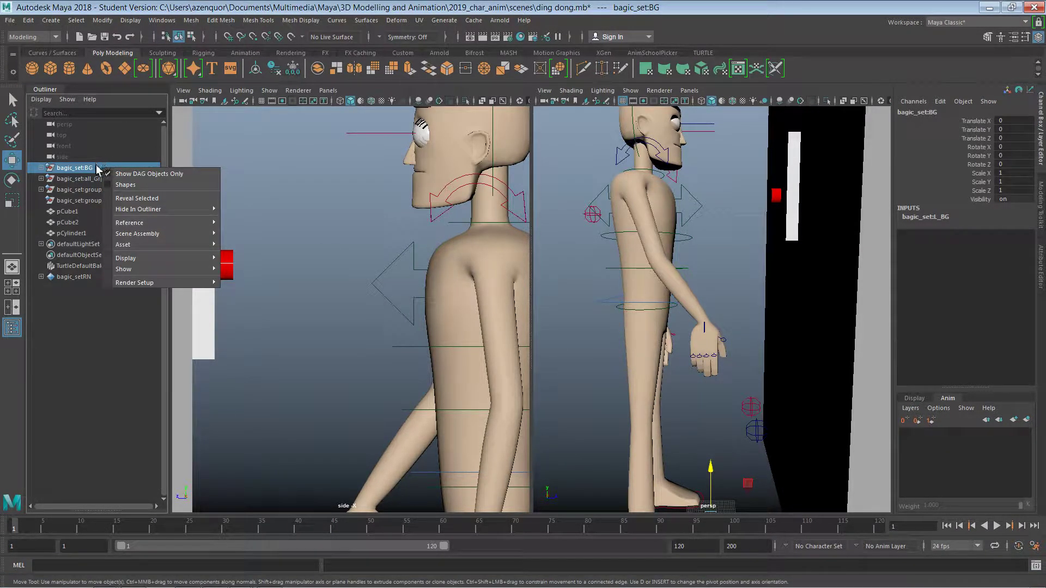
mouse_move(150, 225)
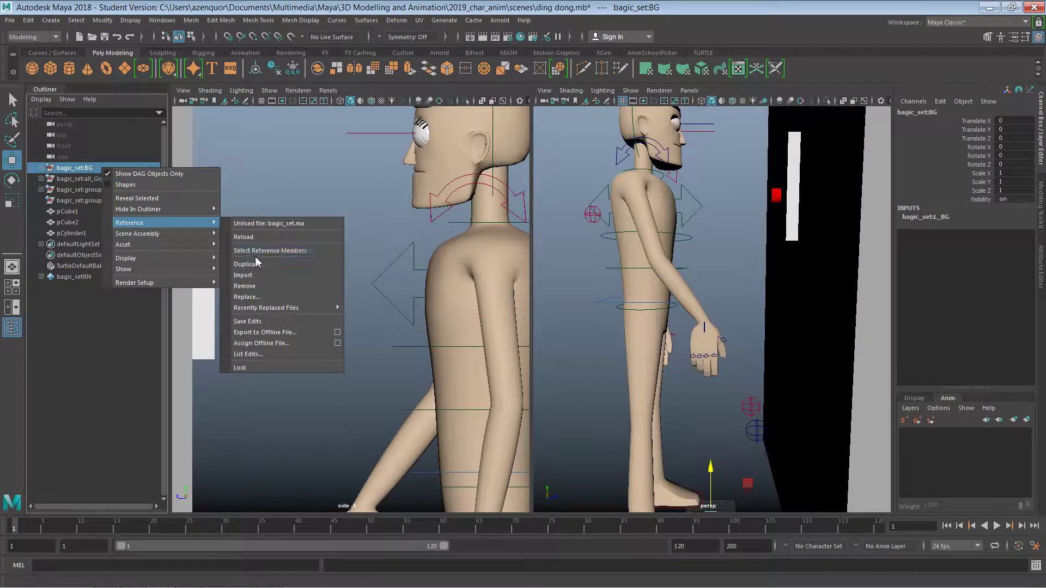
left_click(258, 287)
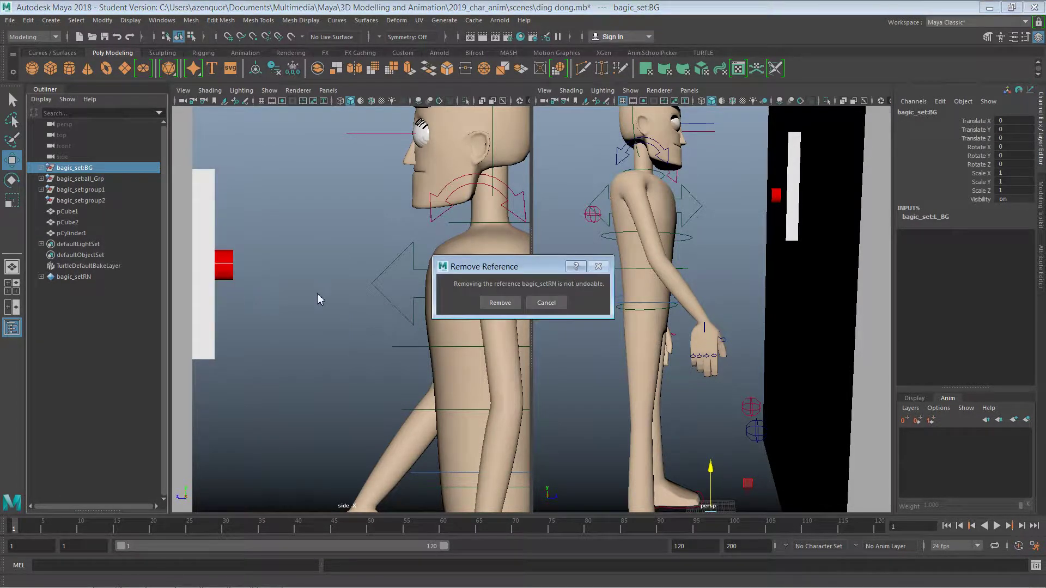
left_click(504, 301)
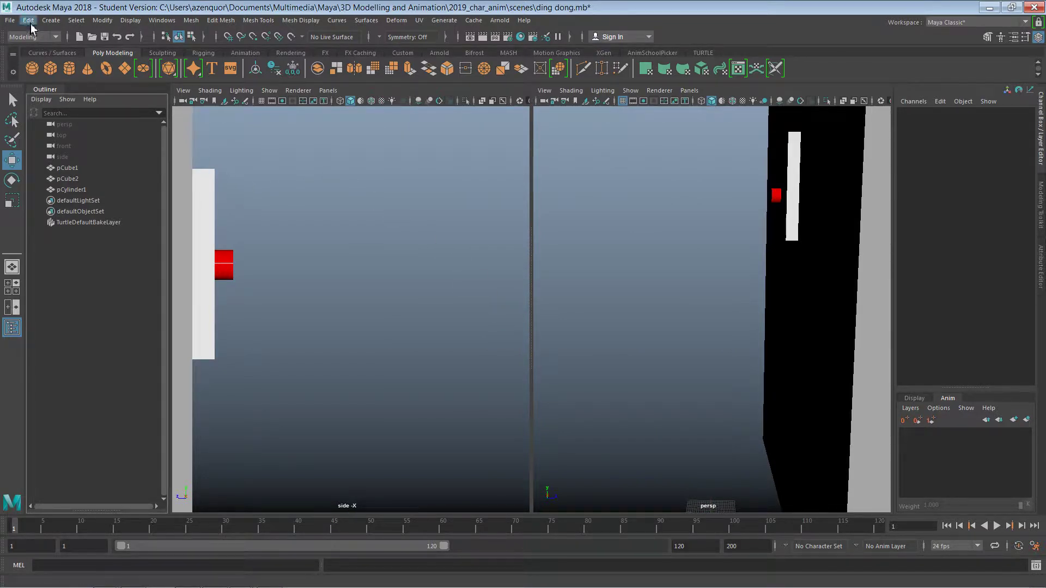
Try to undo the removal of the rig reference
key("ctrl+z")
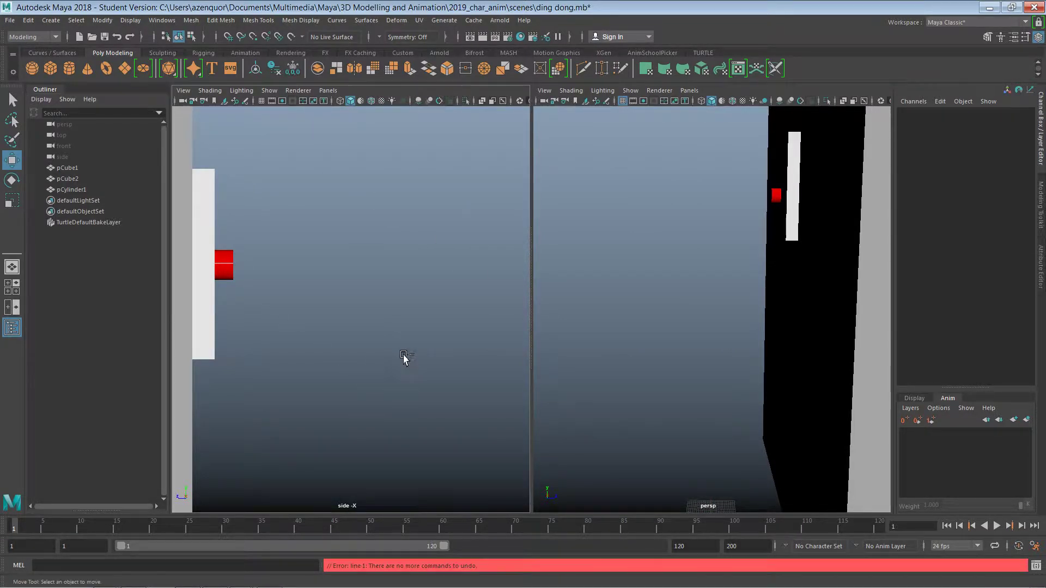
left_click(397, 356)
key("ctrl+z")
Import bagic_set.ma from the project's assets/Rigs folder into the doorbell scene and dismiss the read-error message
left_click(10, 22)
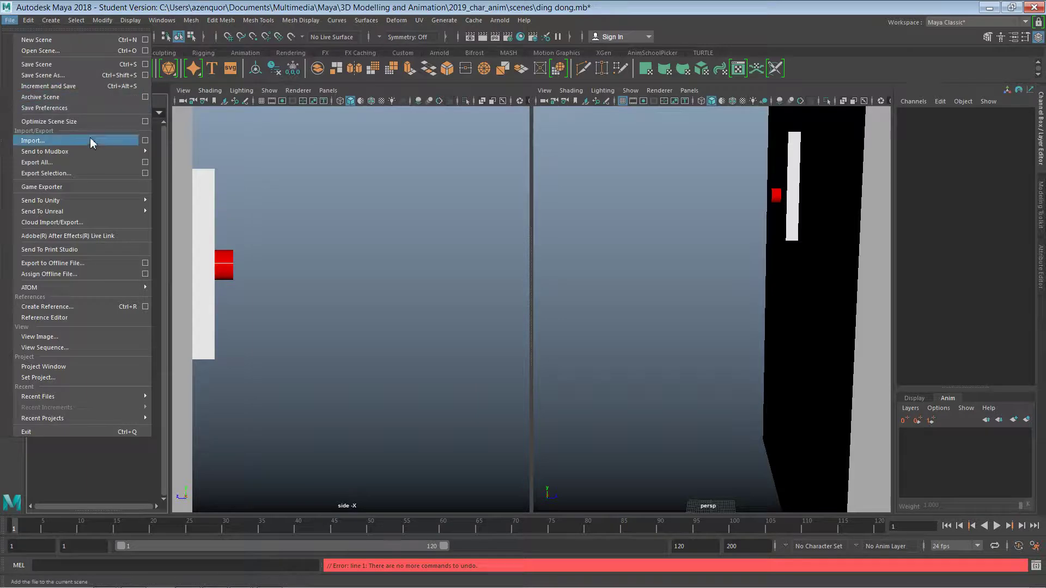
key("Escape")
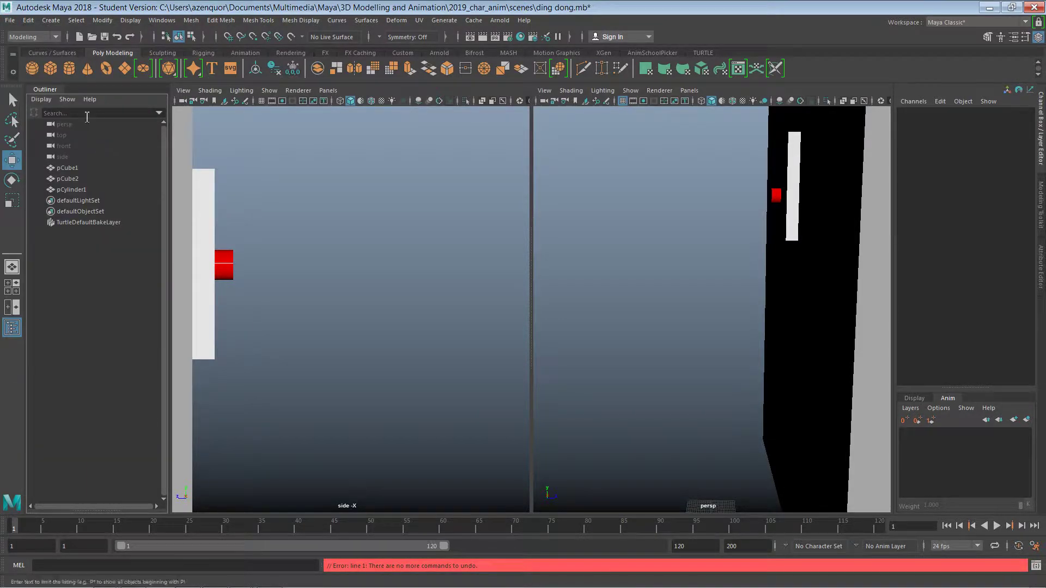
left_click(13, 20)
left_click(45, 141)
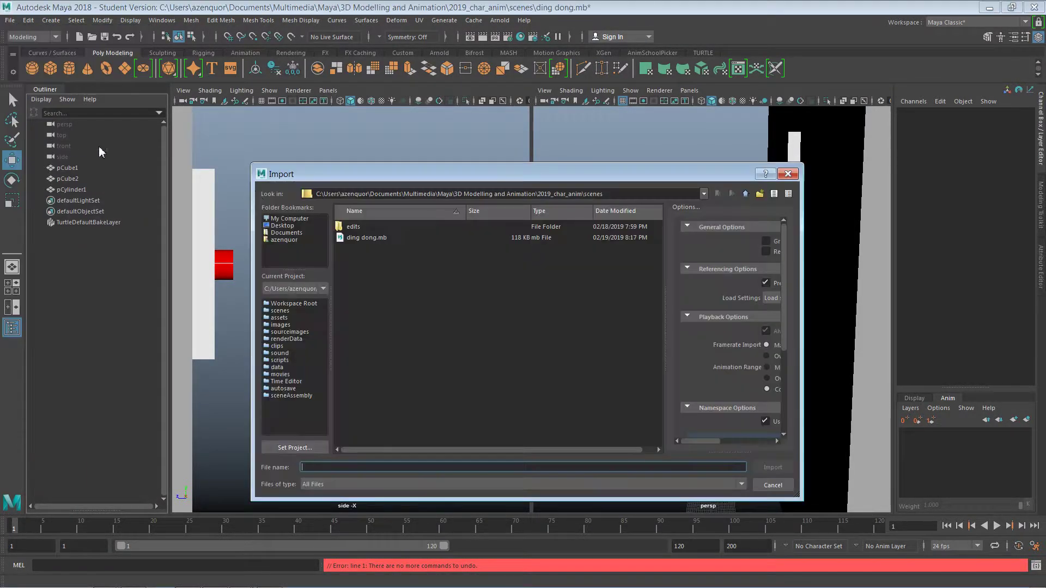
left_click(745, 194)
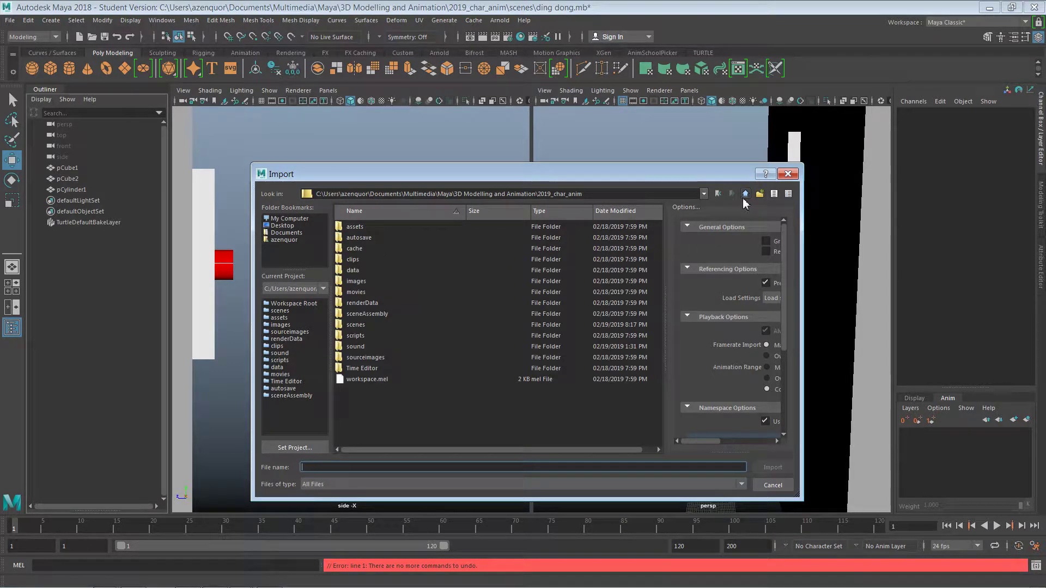
double_click(364, 227)
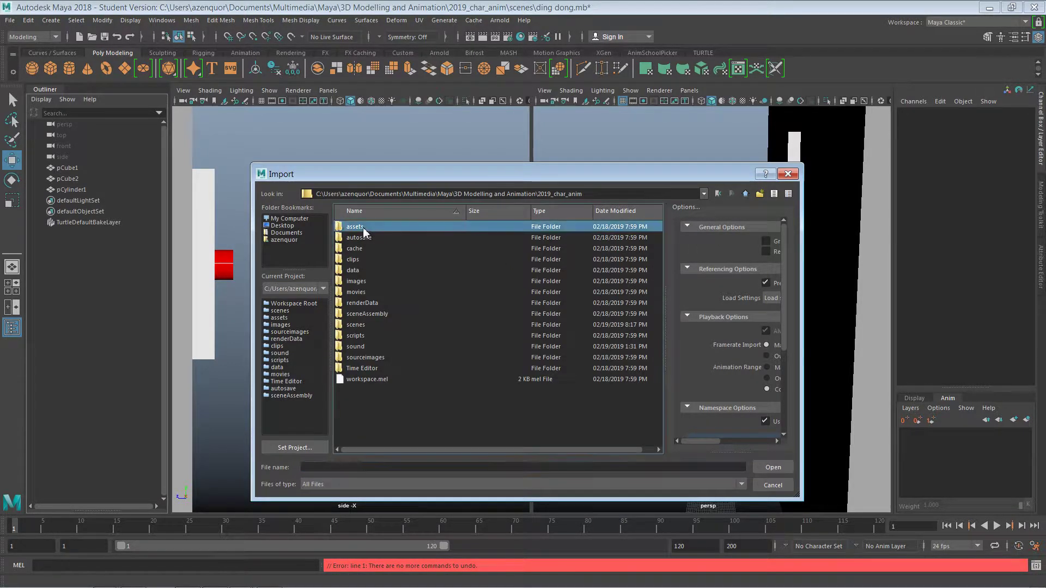
double_click(364, 227)
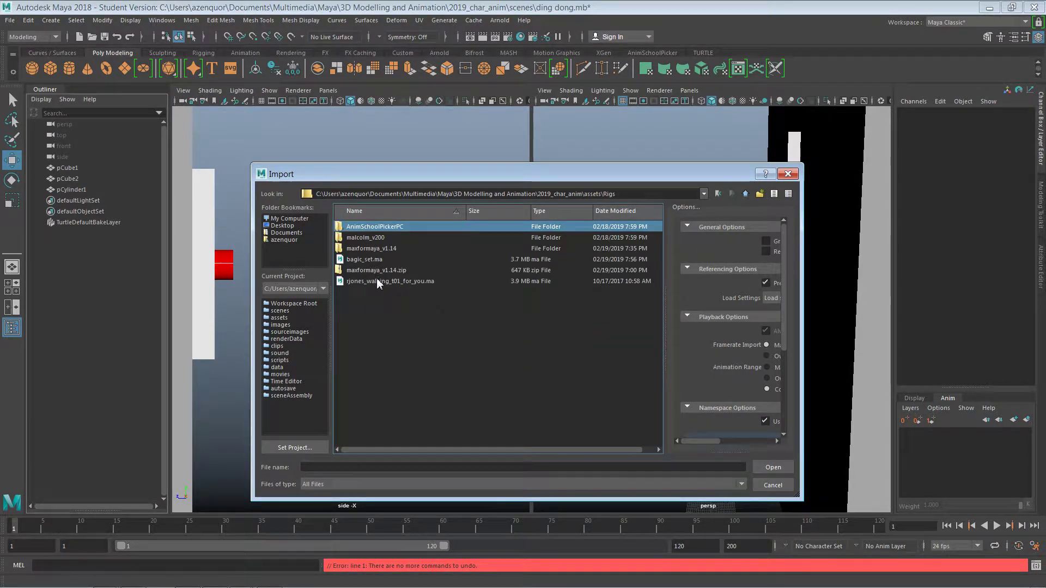
double_click(364, 259)
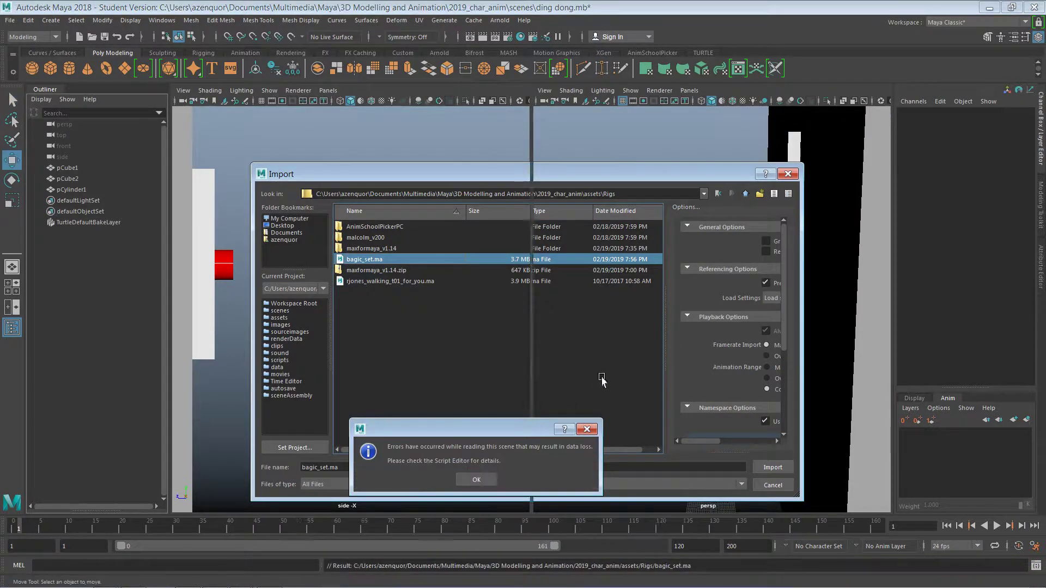
left_click(476, 482)
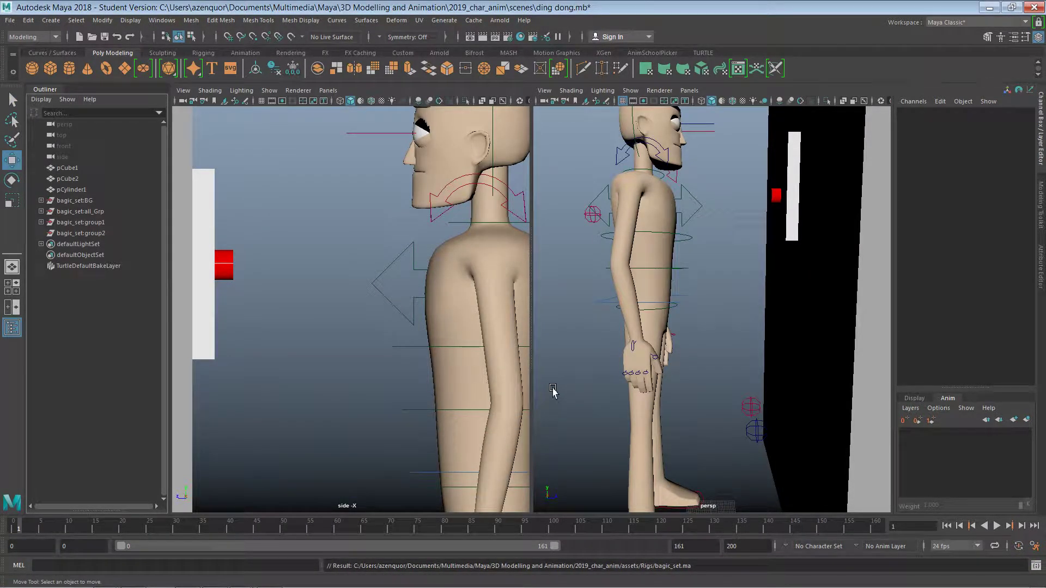
Move the imported rig's right arm IK control forward and up, to about Translate Y 39.8 and Translate Z 20.2
left_click(628, 350)
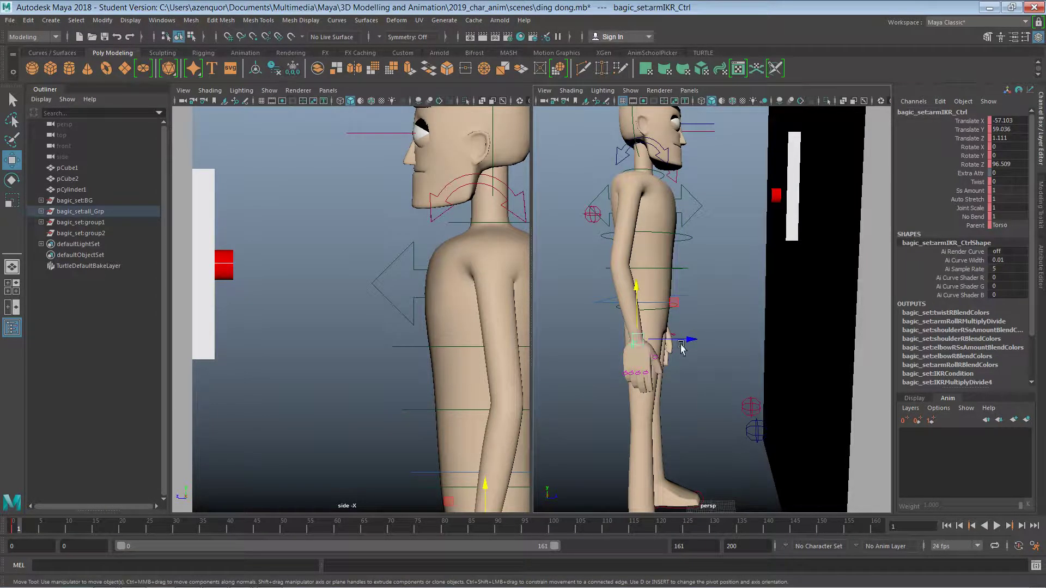
left_click(707, 343)
left_click(631, 347)
left_click_drag(686, 343, 741, 341)
left_click_drag(689, 297, 685, 258)
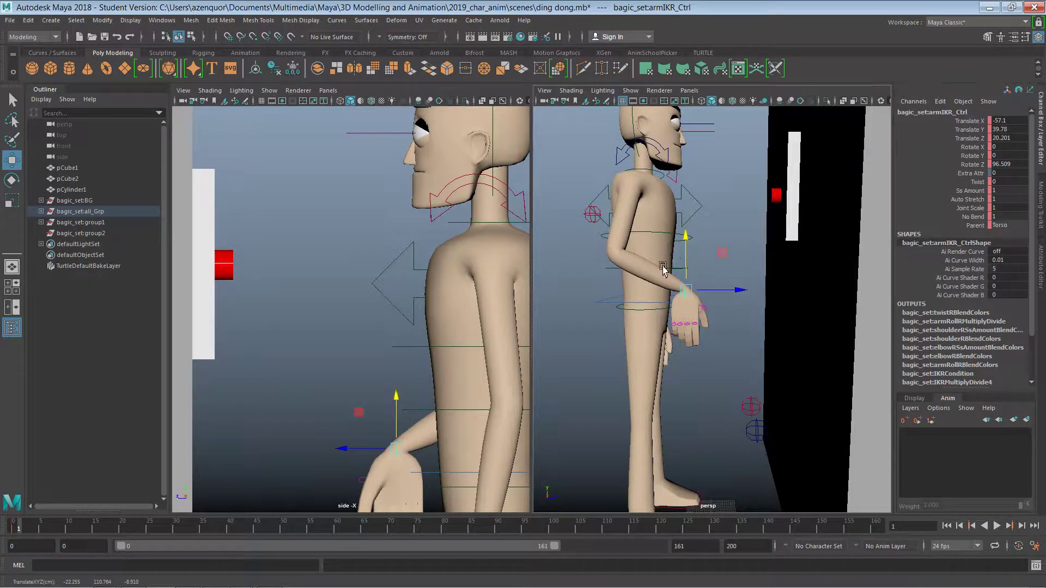
Try keying the right arm IK control at frame 23 with about Translate Y 29.3 and Z 26.3, and undo the key and the move
left_click(140, 527)
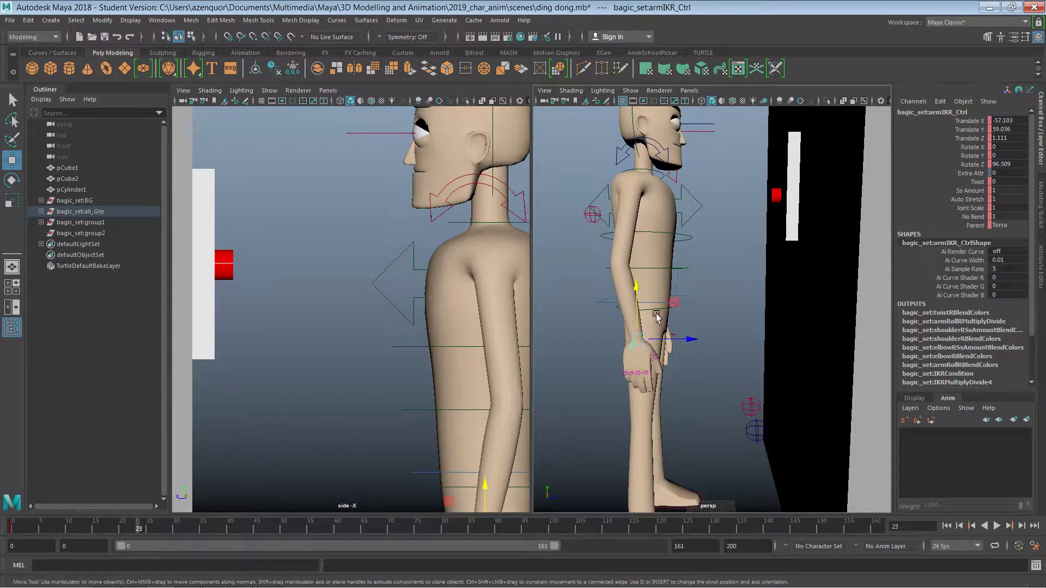
left_click_drag(674, 302, 739, 225)
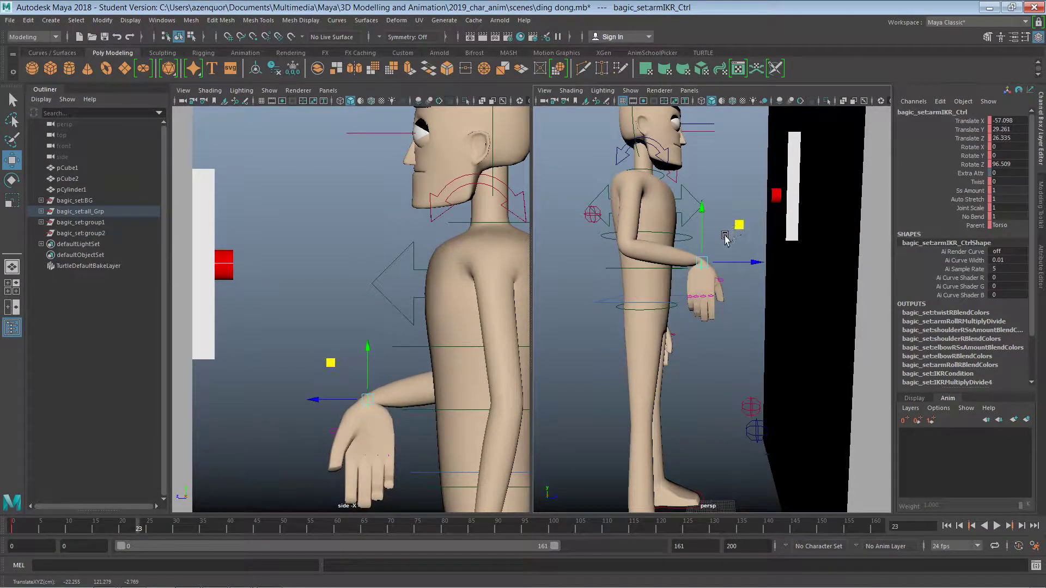
key("s")
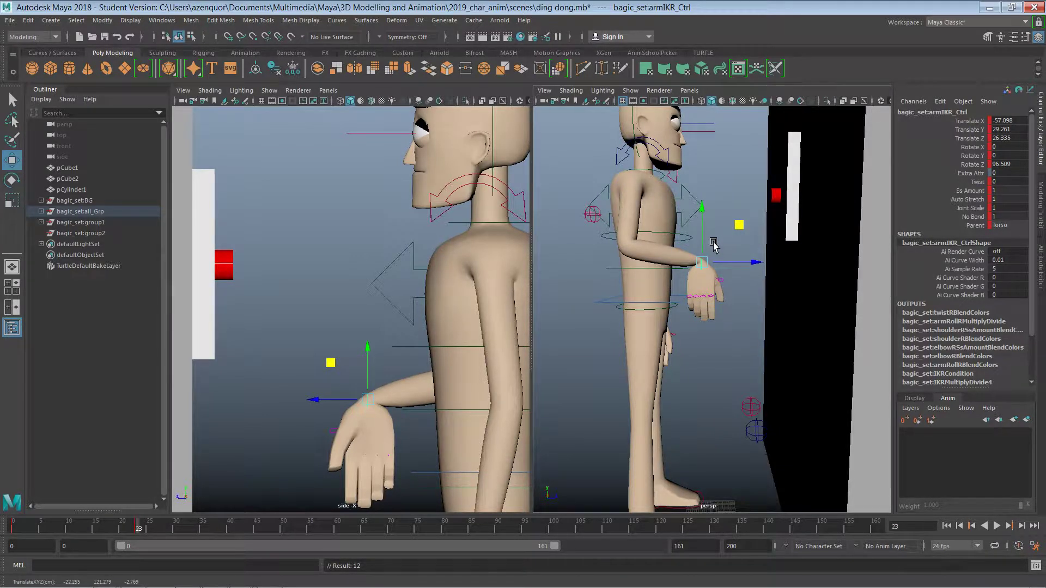
key("ctrl+z")
key("ctrl+z")
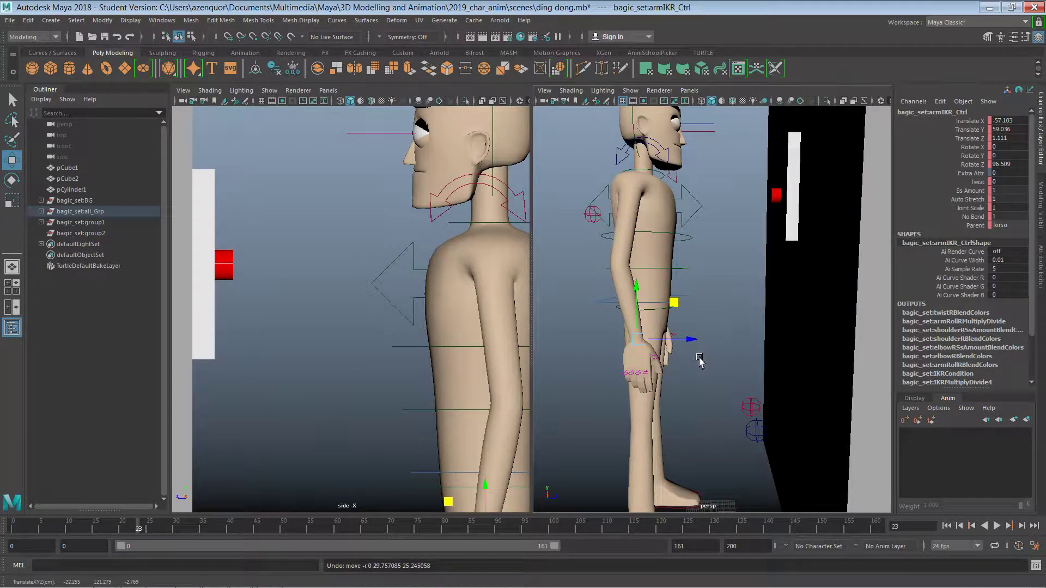
Return the doorbell scene's timeline to its start, with the character and doorbell in an angled perspective view
mouse_move(688, 357)
left_mouse_down("alt")
mouse_move(742, 361)
mouse_move(701, 367)
left_mouse_up("alt")
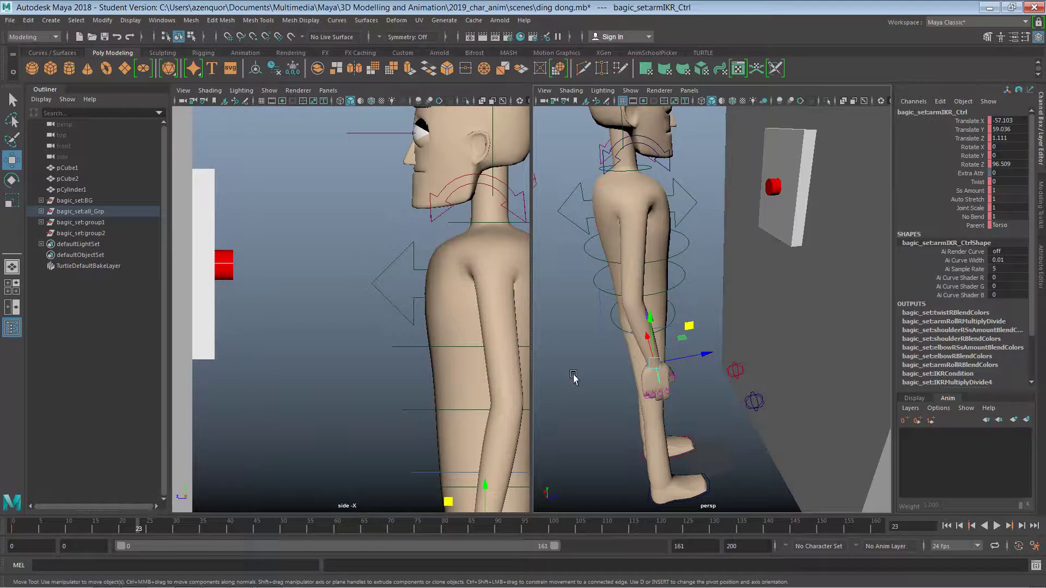
double_click(98, 532)
left_click(81, 532)
left_click_drag(81, 532, 14, 532)
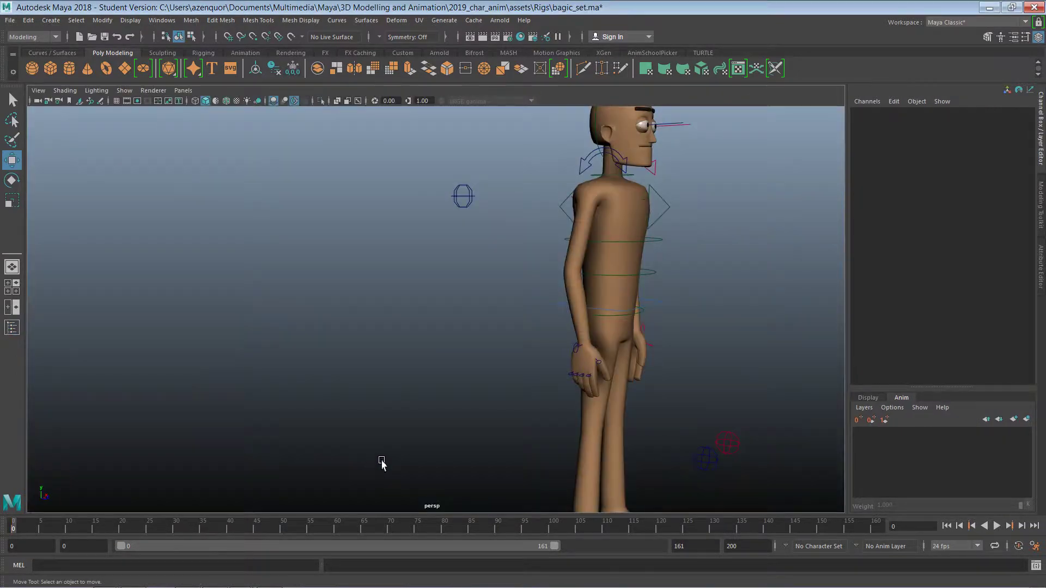
Switch to the reference video in VLC media player and rewind it to the start to examine the opening hand pose
key("alt+Tab")
key("alt+Tab")
key("alt+Tab")
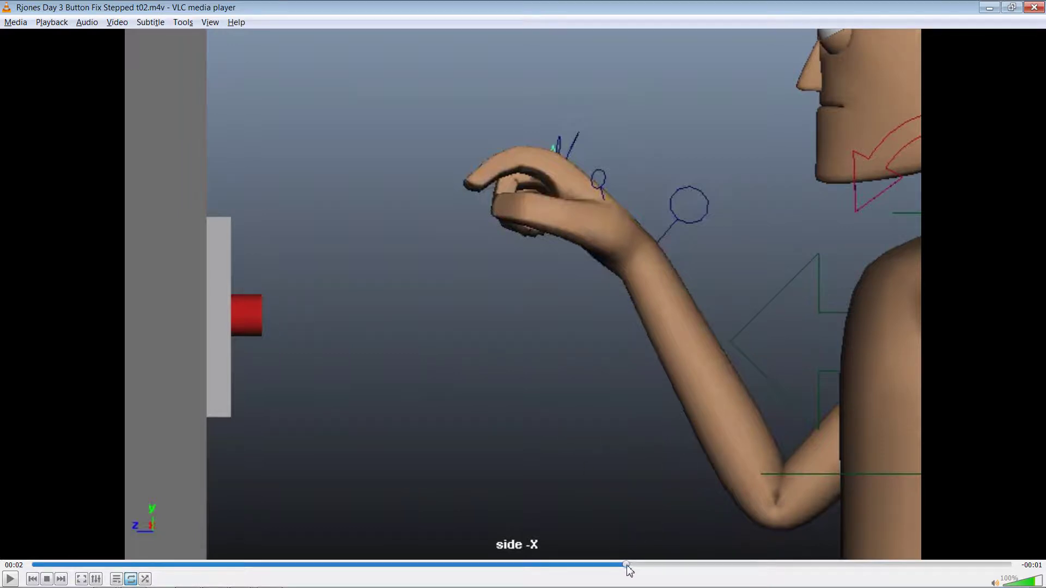
left_click_drag(626, 566, 31, 587)
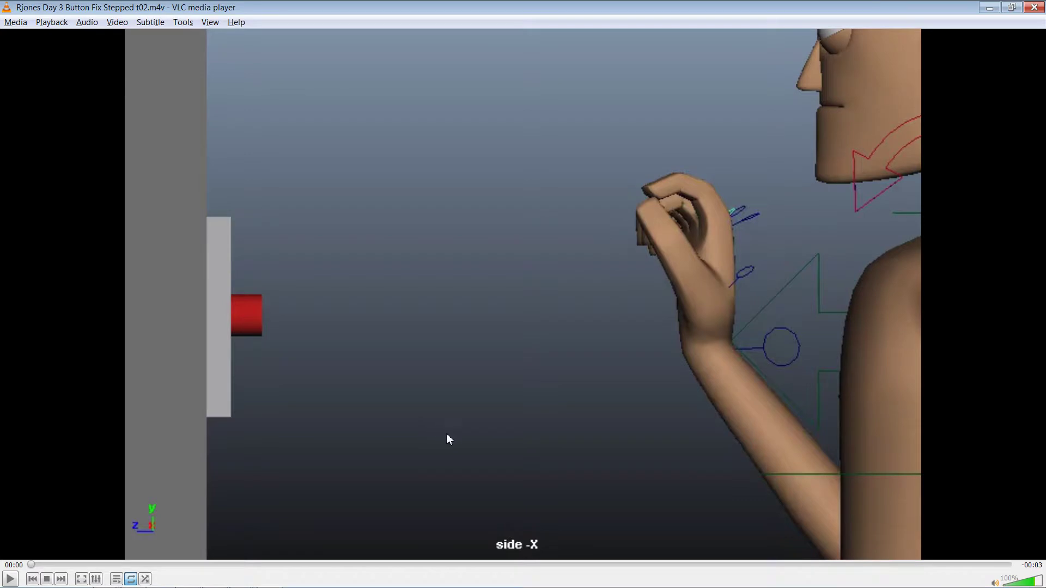
Switch from the video back to the doorbell scene in Maya, passing over the bagic_set.ma window
key("alt+Tab")
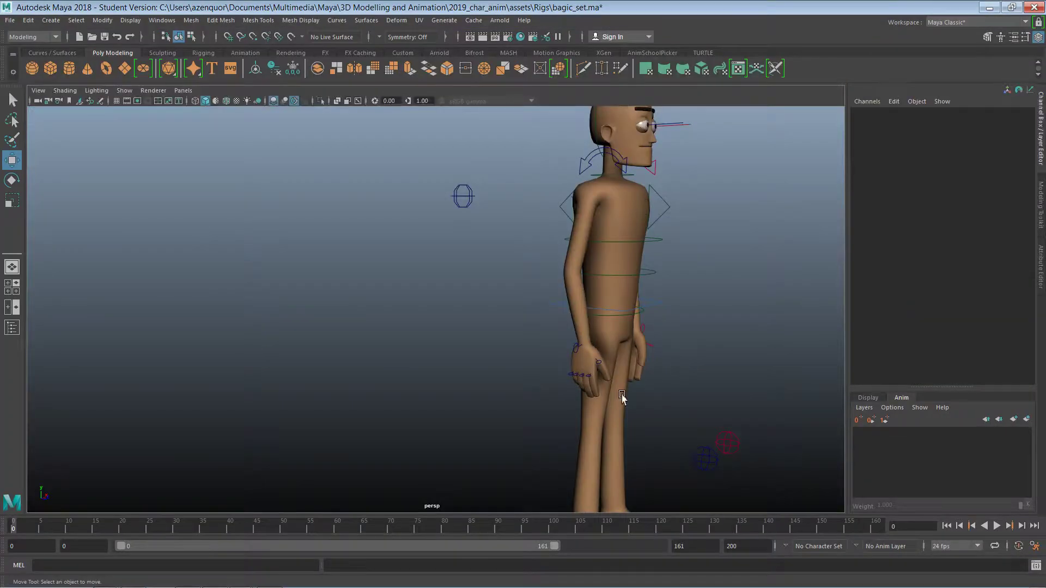
key("alt+Tab")
key("alt+Tab")
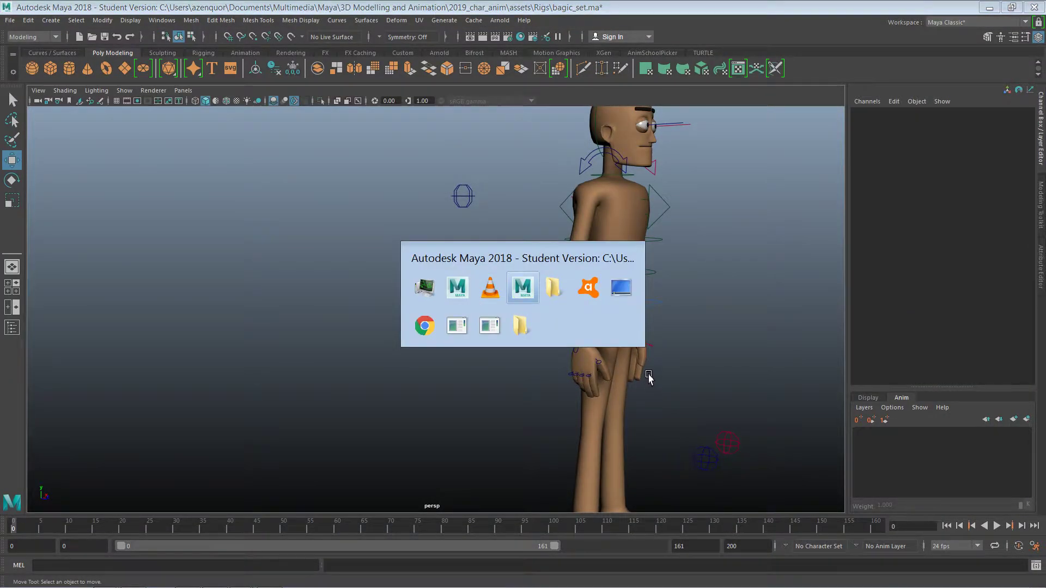
Switch to the Maya window with the bagic_set.ma rig and close it without saving changes
key("alt+Tab")
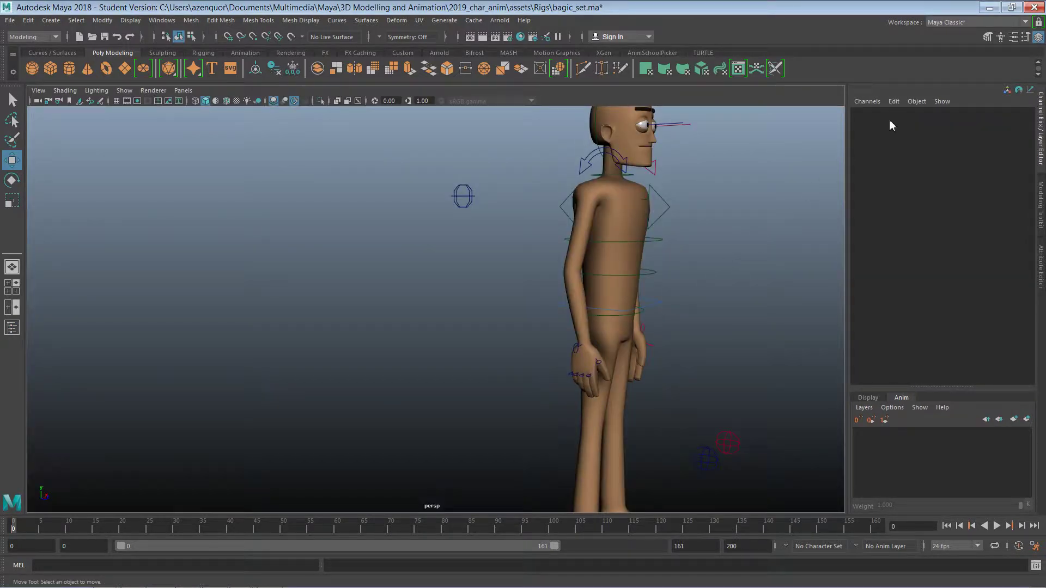
left_click(1033, 7)
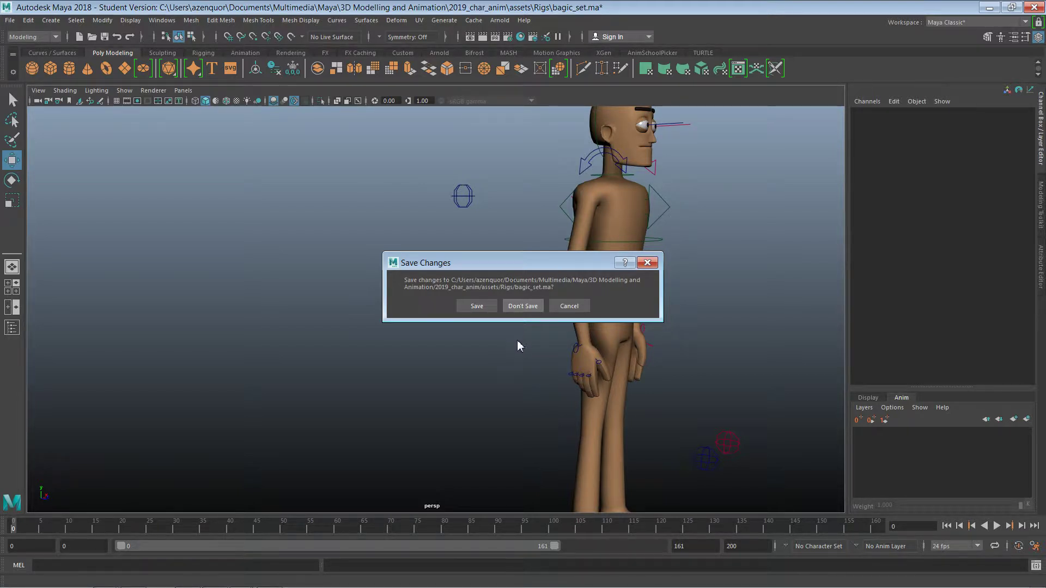
left_click(530, 305)
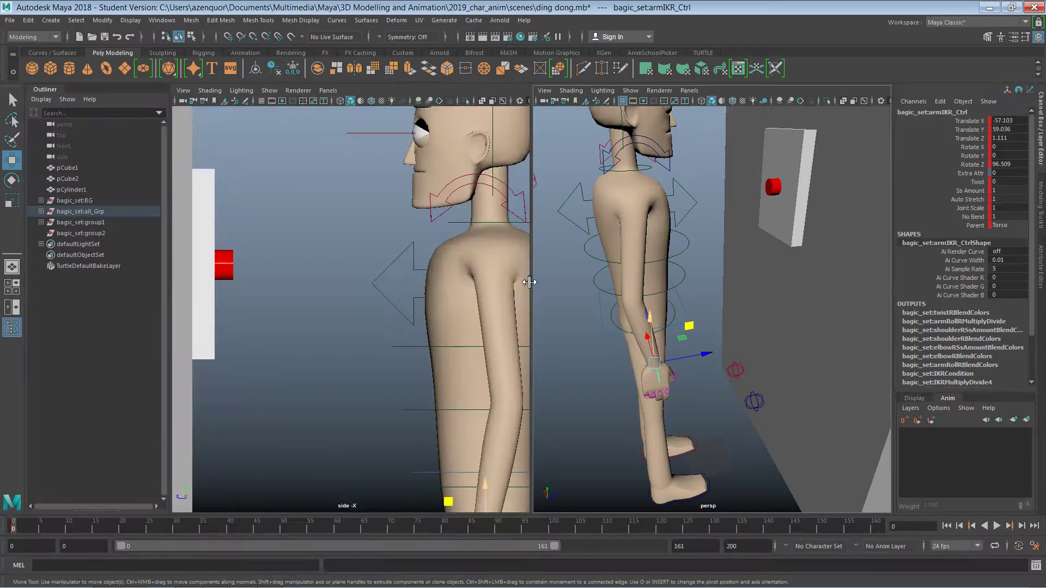
Raise the right arm IK control towards the doorbell and rotate the hand to about -71.6 in X and -115.2 in Y
left_click_drag(705, 357, 686, 157)
key("e")
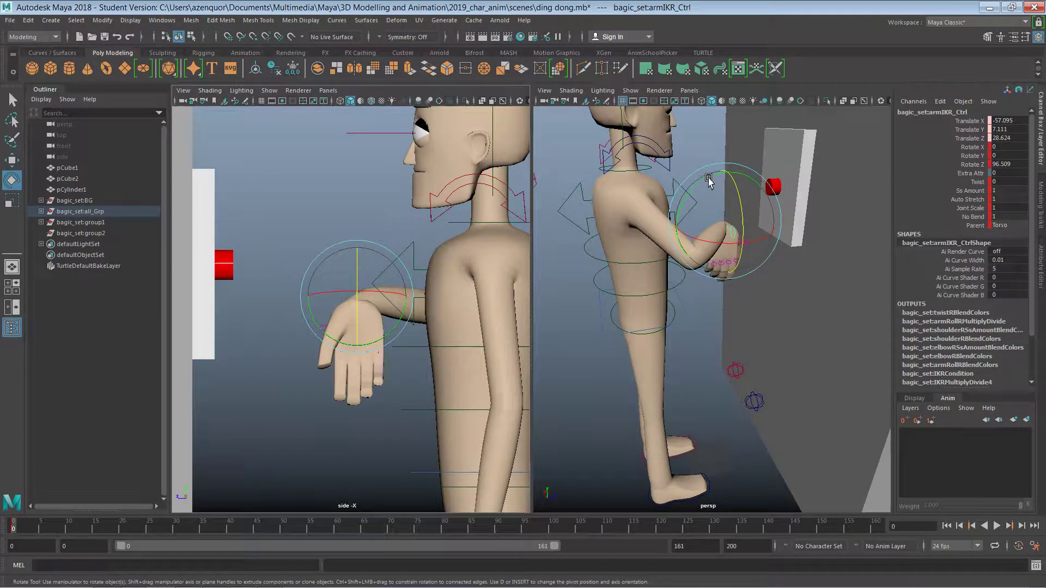
left_click_drag(708, 179, 684, 279)
left_click_drag(723, 208, 690, 168)
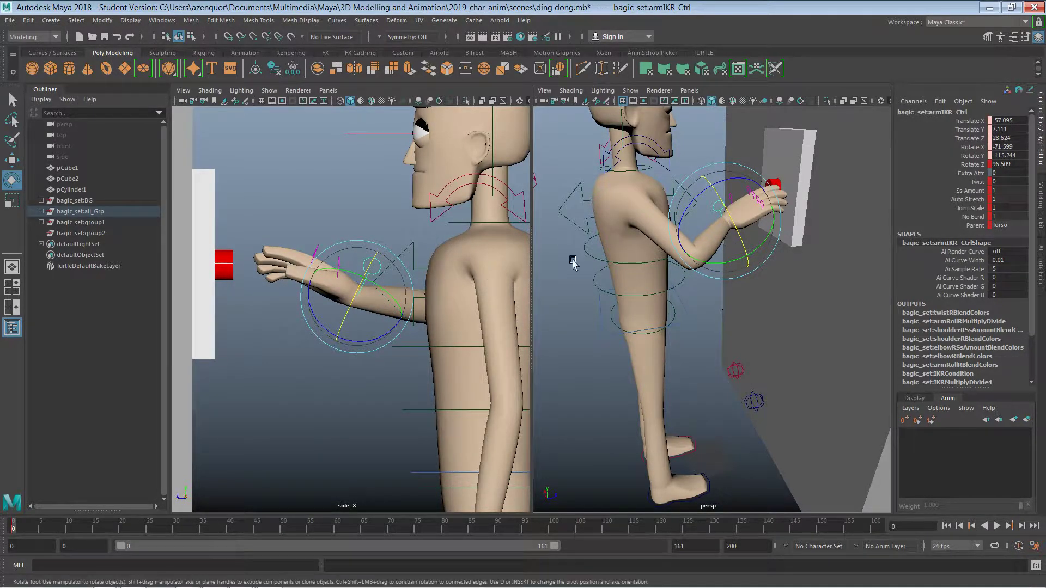
Reposition the right arm IK control in front of the chest at about Translate X -72.8 and Translate Z 23.1
key("w")
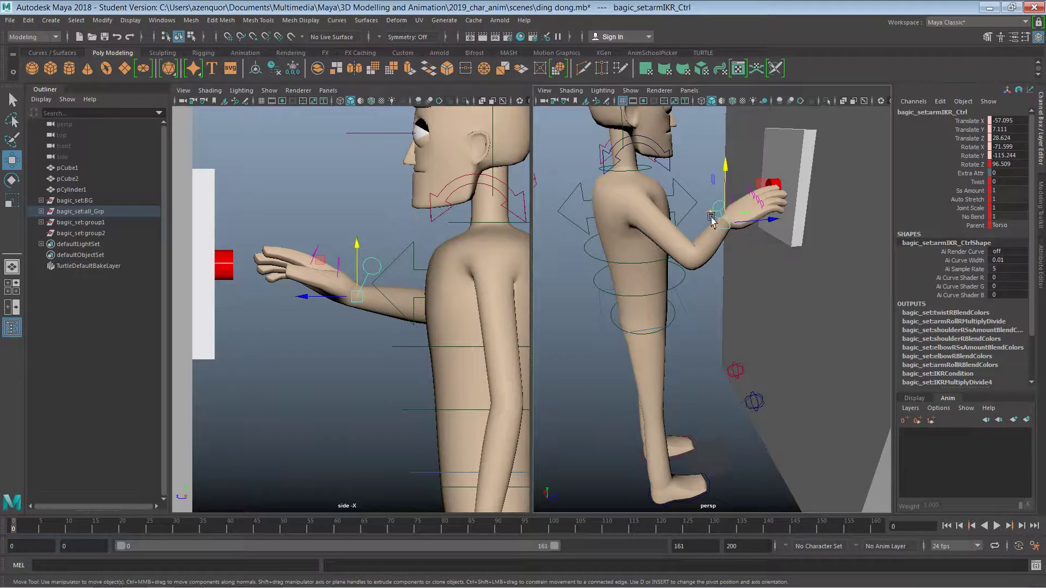
left_click_drag(711, 216, 692, 248)
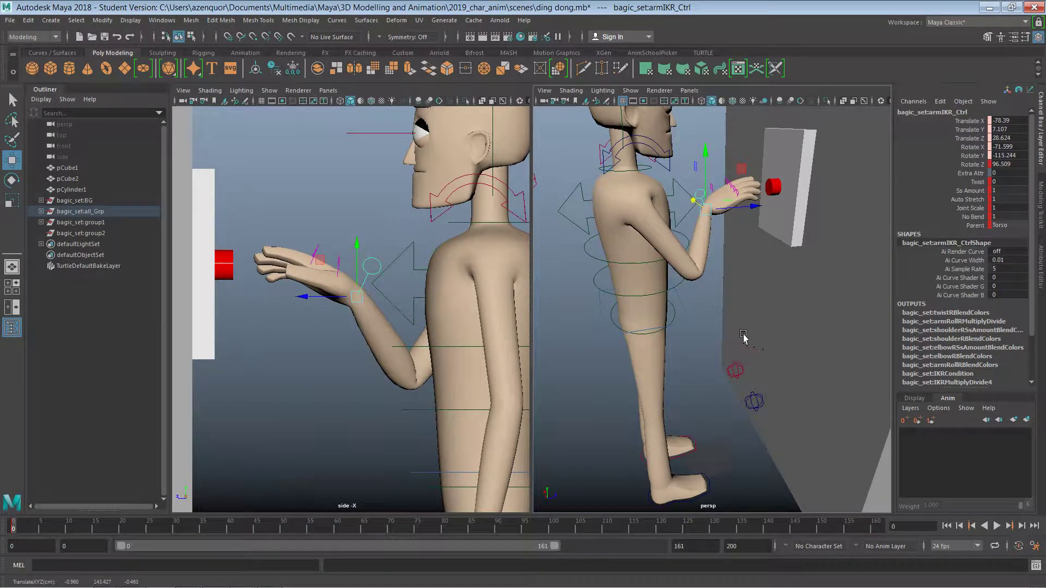
left_click_drag(737, 208, 722, 211)
left_click_drag(745, 262, 717, 288, "alt")
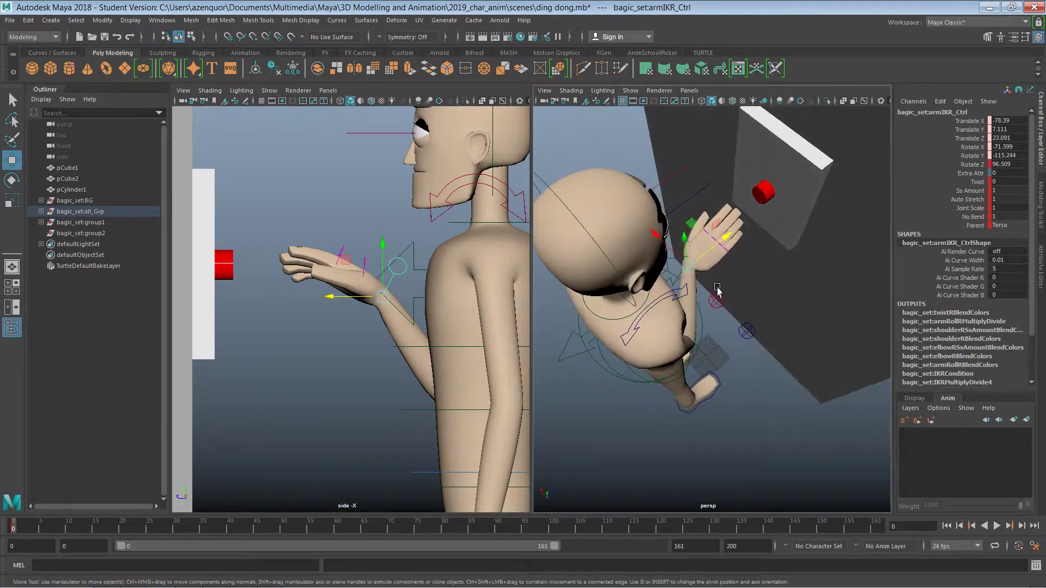
left_click_drag(672, 256, 686, 268)
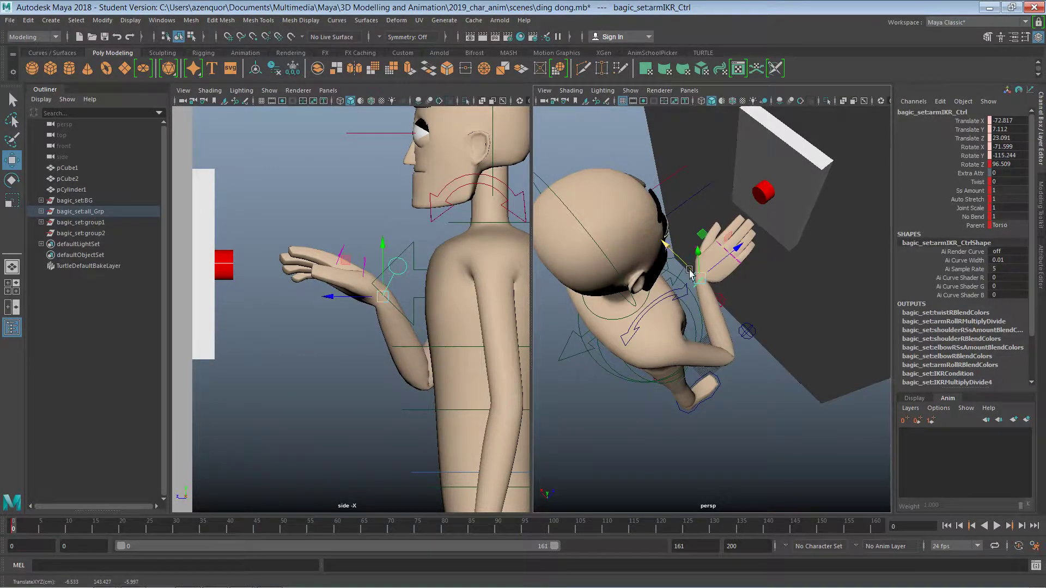
Lower the right arm's pole vector control to about Translate X 4.8, Y -23.7 so the elbow drops towards the body
left_click_drag(791, 382, 786, 296, "alt")
left_click(635, 382)
left_click(637, 397)
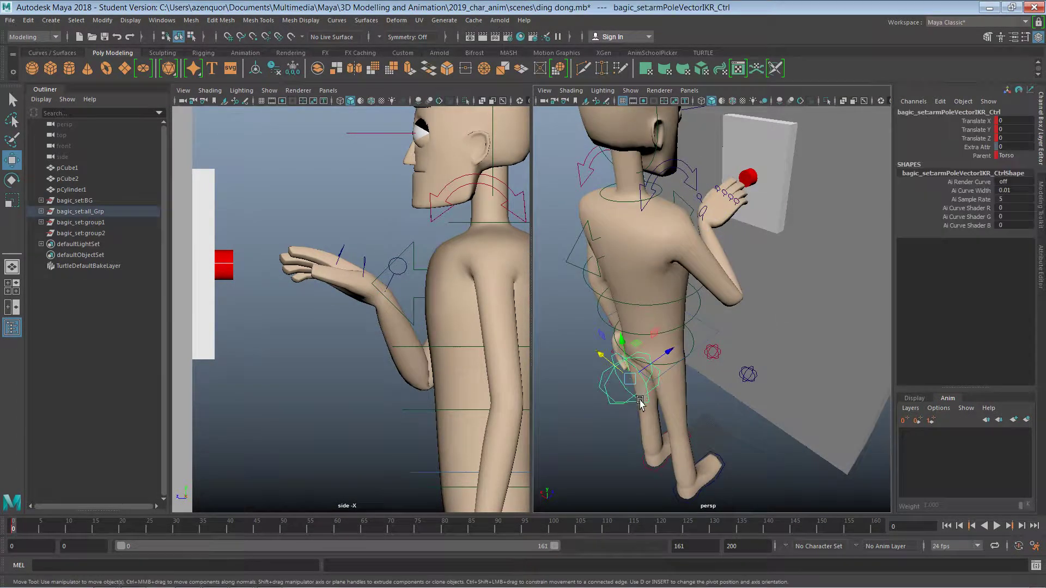
left_click_drag(625, 369, 612, 435)
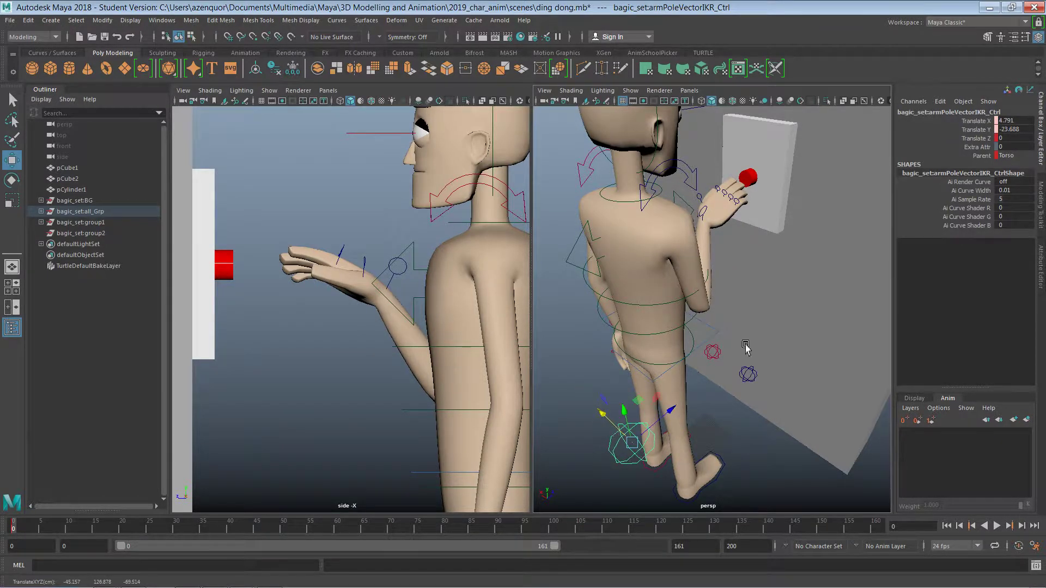
Rotate the right hand to about -44.1, -125.6, 64.9 and shift its IK control to about Translate X -67.1
left_click_drag(765, 347, 693, 256, "alt")
left_click(696, 257)
key("e")
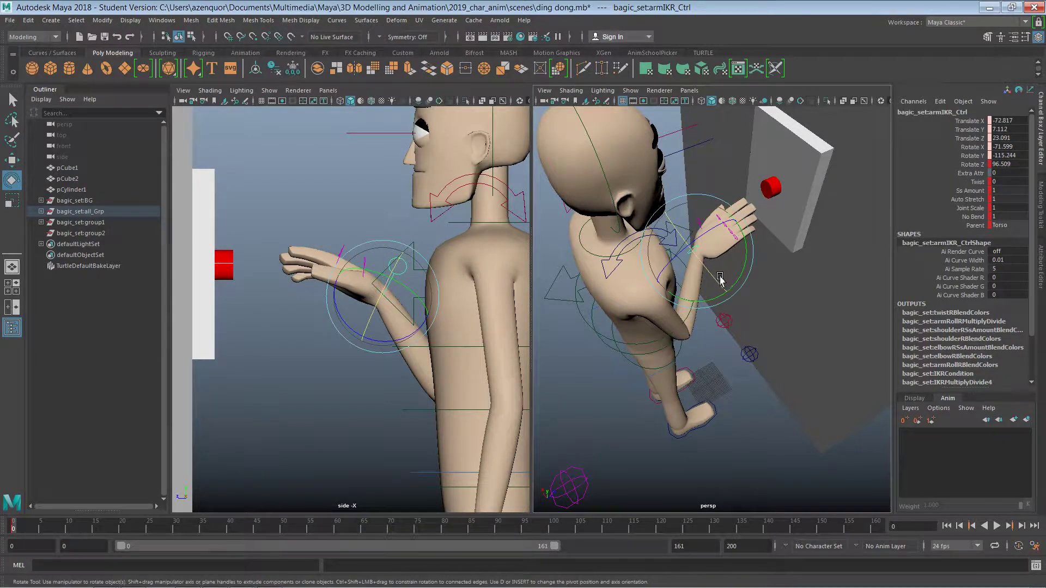
left_click_drag(724, 299, 732, 290)
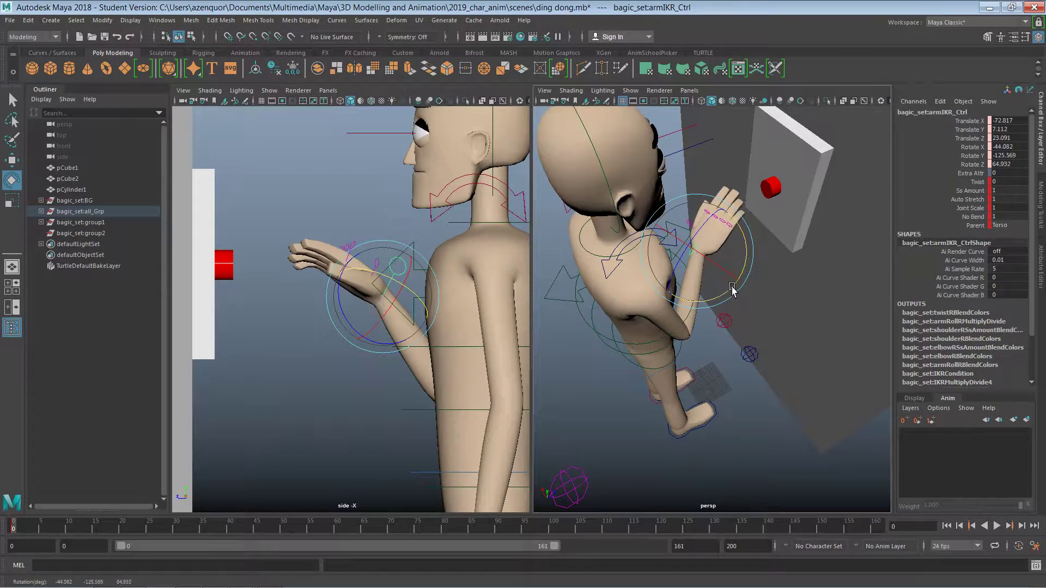
key("w")
left_click_drag(687, 239, 687, 278)
Move the right arm's pole vector control towards the body to about Translate X 12.5
left_click_drag(718, 384, 774, 362, "alt")
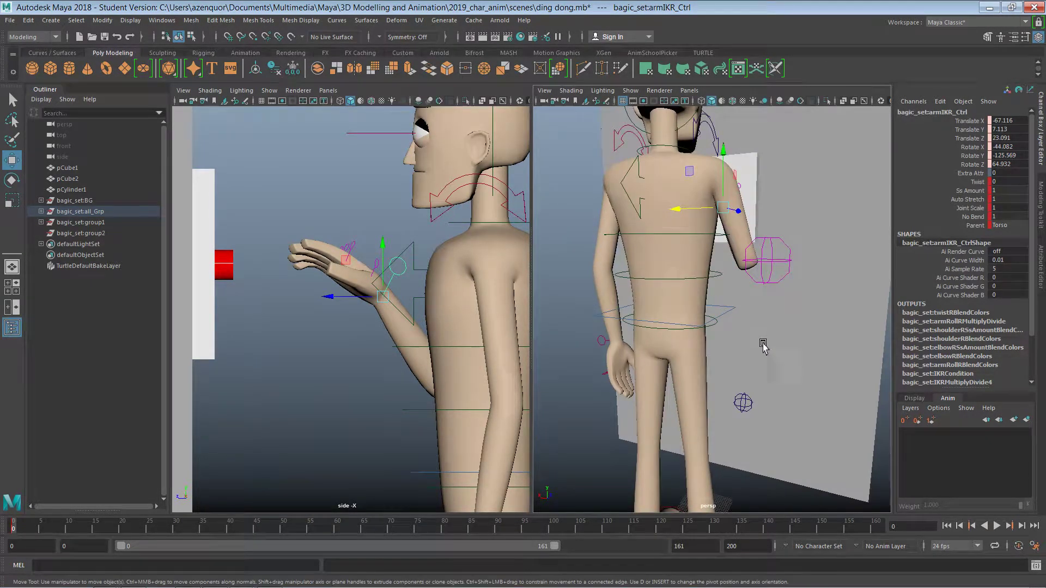
left_click(772, 264)
left_click_drag(744, 262, 711, 263)
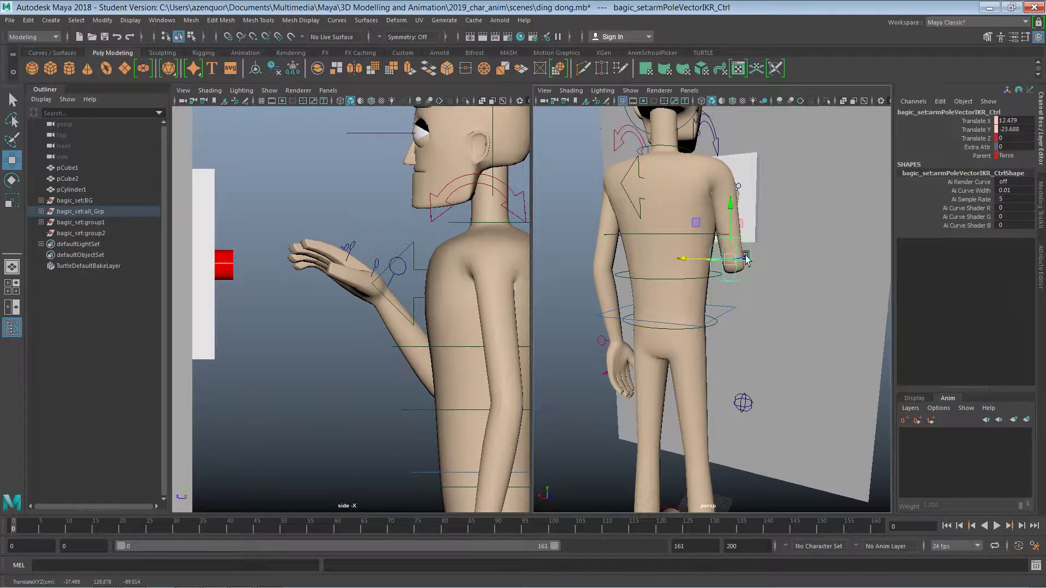
Select the wall, doorbell plate and button, and set their doorbell display layer to reference
scroll(712, 293, "down", 3)
left_click_drag(799, 325, 731, 357, "alt")
right_click_drag(802, 283, 693, 285, "alt")
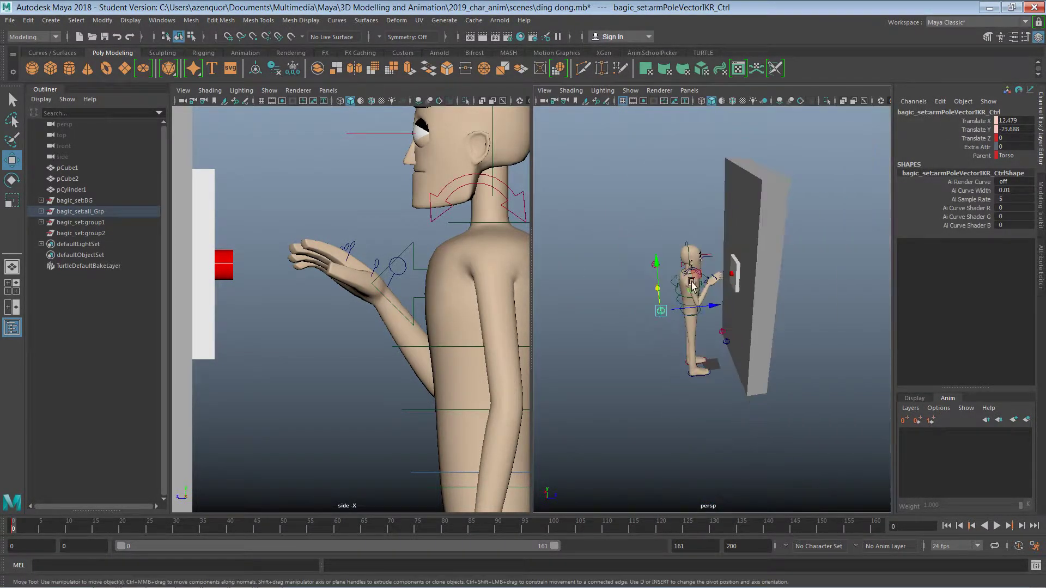
right_click_drag(765, 286, 807, 279, "alt")
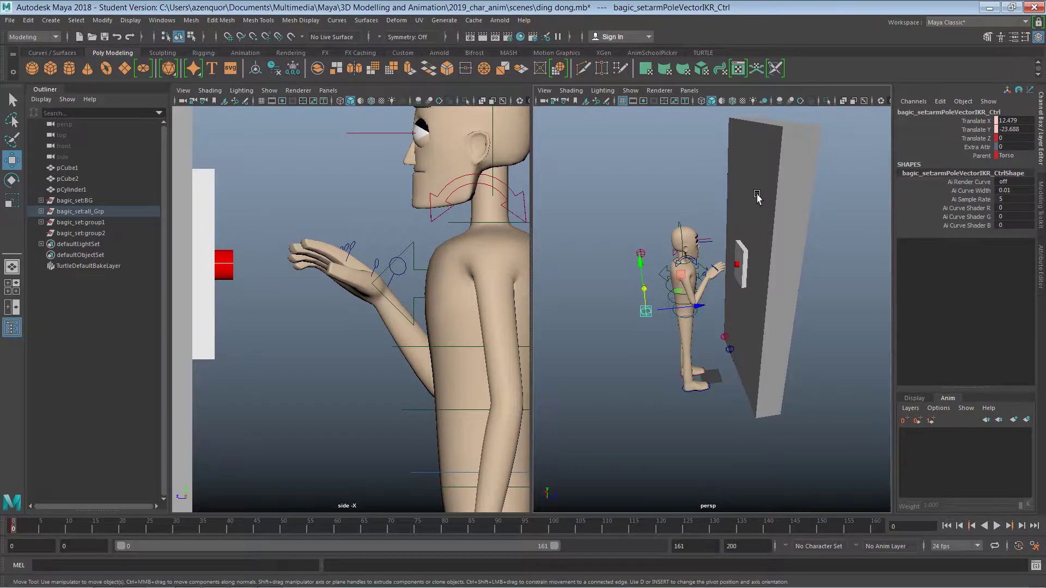
left_click_drag(757, 195, 598, 416)
left_click(644, 402)
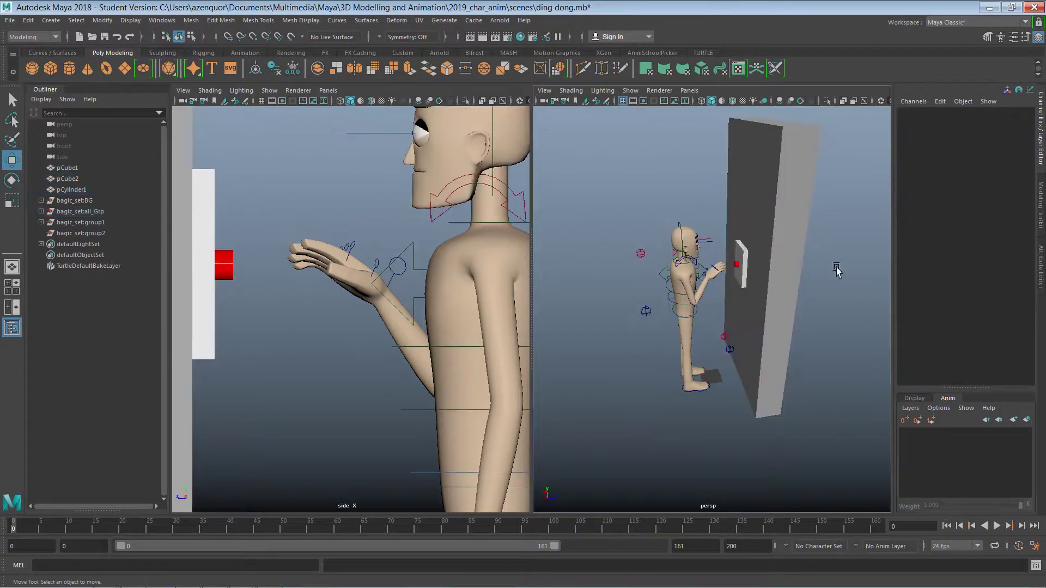
left_click_drag(829, 191, 732, 279)
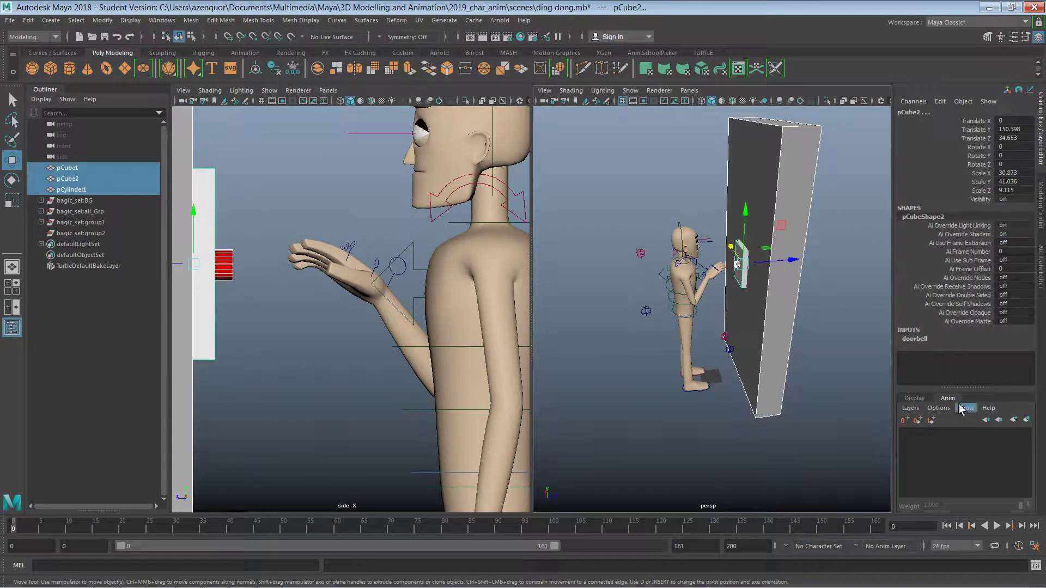
left_click(922, 400)
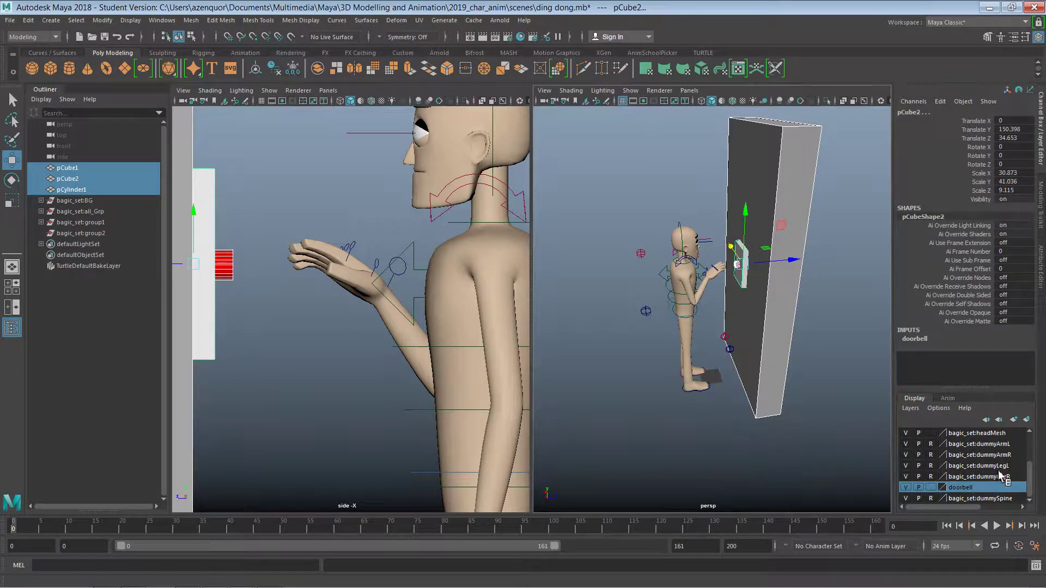
left_click(931, 488)
left_click(932, 489)
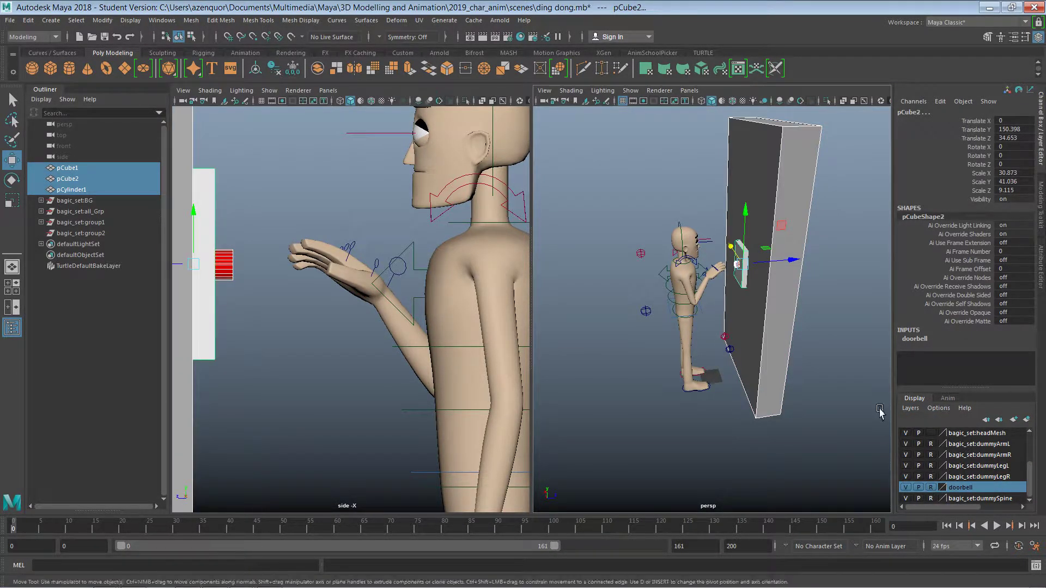
Box-select the whole character rig, key its pose at frame 0 and scrub the first frames to check it
left_click(798, 289)
left_click_drag(752, 202, 593, 416)
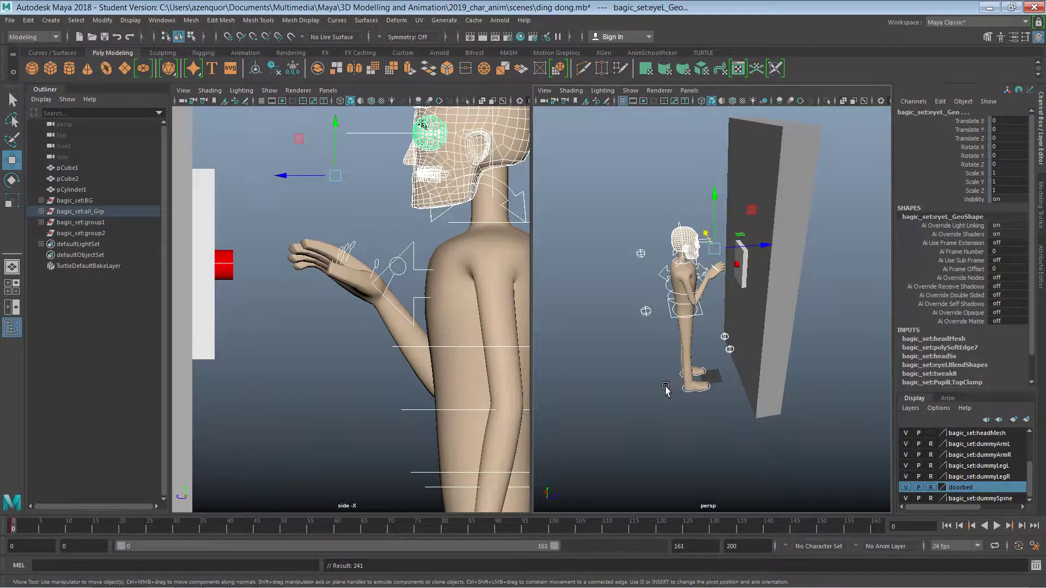
left_click(333, 440)
left_click_drag(74, 528, 16, 529)
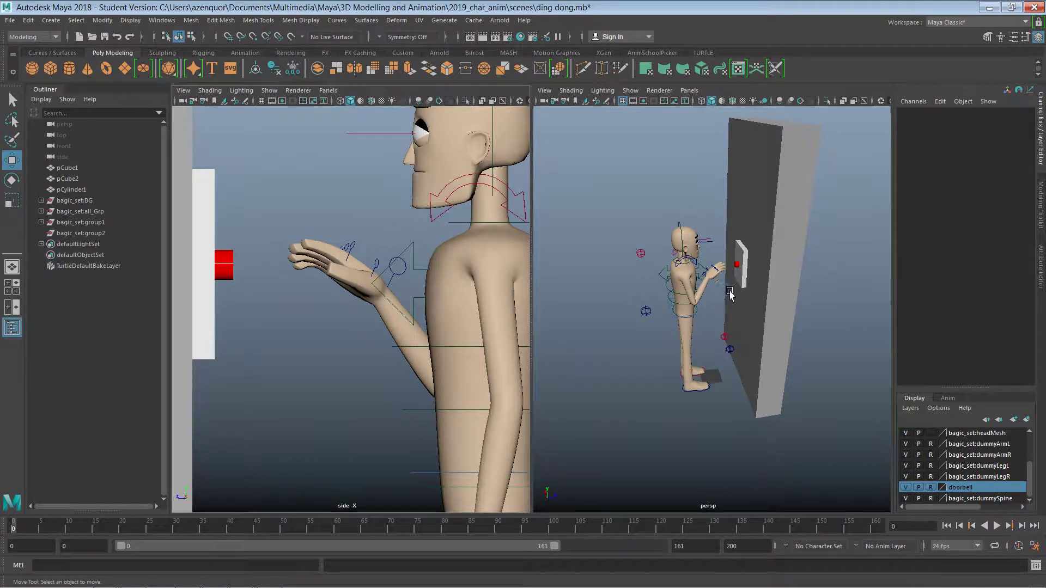
Select the right hand's finger controls apart from the index and thumb, and curl them to about Rotate Z 28.6
scroll(823, 288, "up", 10)
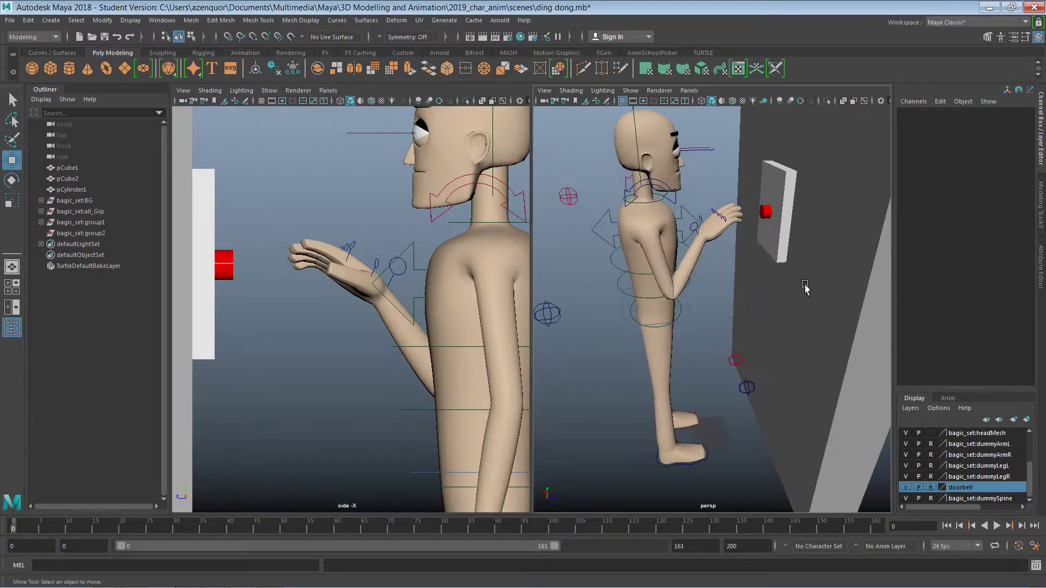
middle_click_drag(754, 257, 759, 293, "alt")
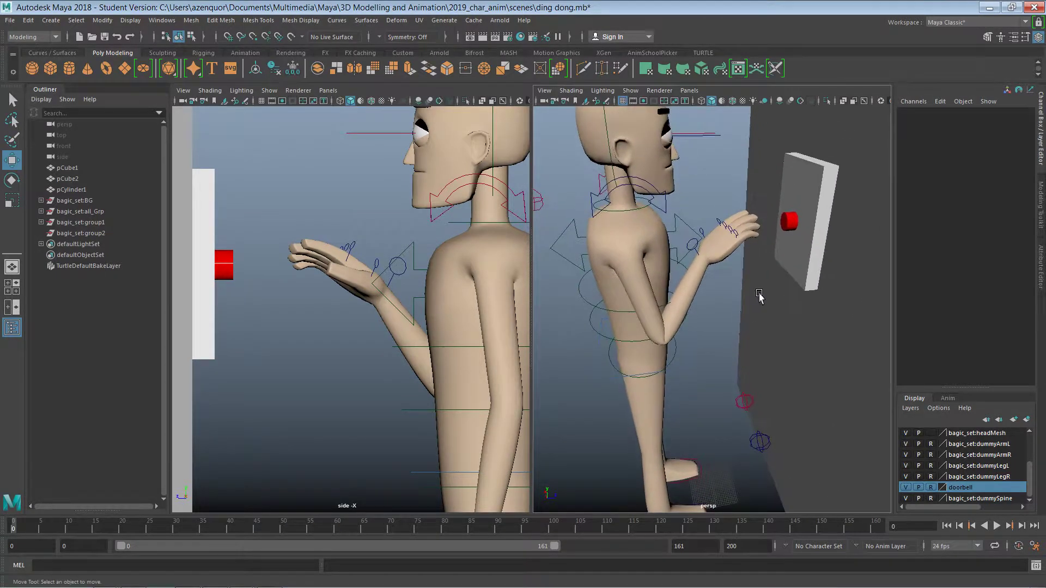
left_click_drag(736, 306, 751, 289, "alt")
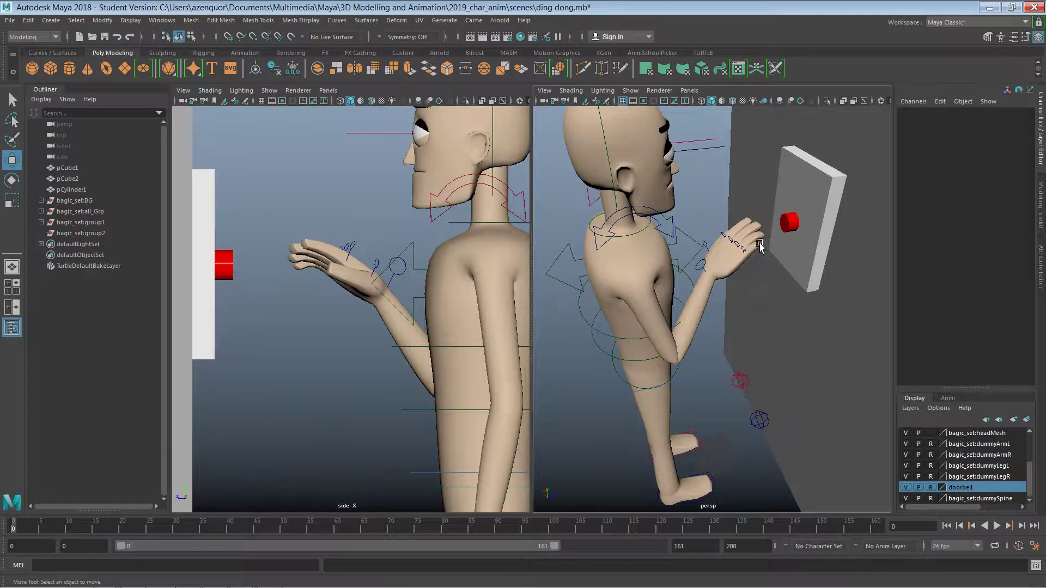
left_click(729, 258)
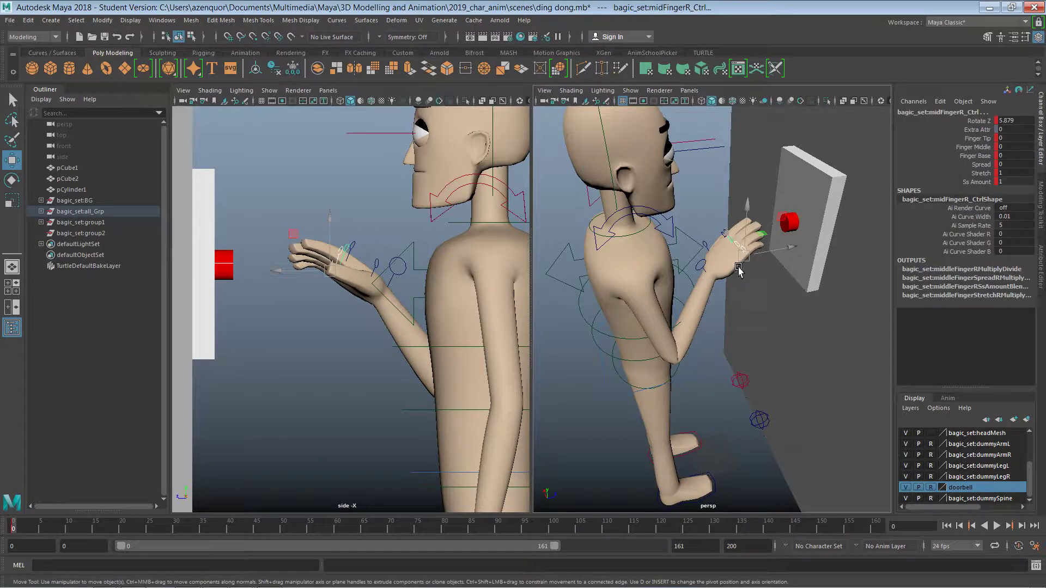
key("e")
mouse_move(735, 243)
left_mouse_down()
mouse_move(725, 245)
mouse_move(735, 238)
left_mouse_up()
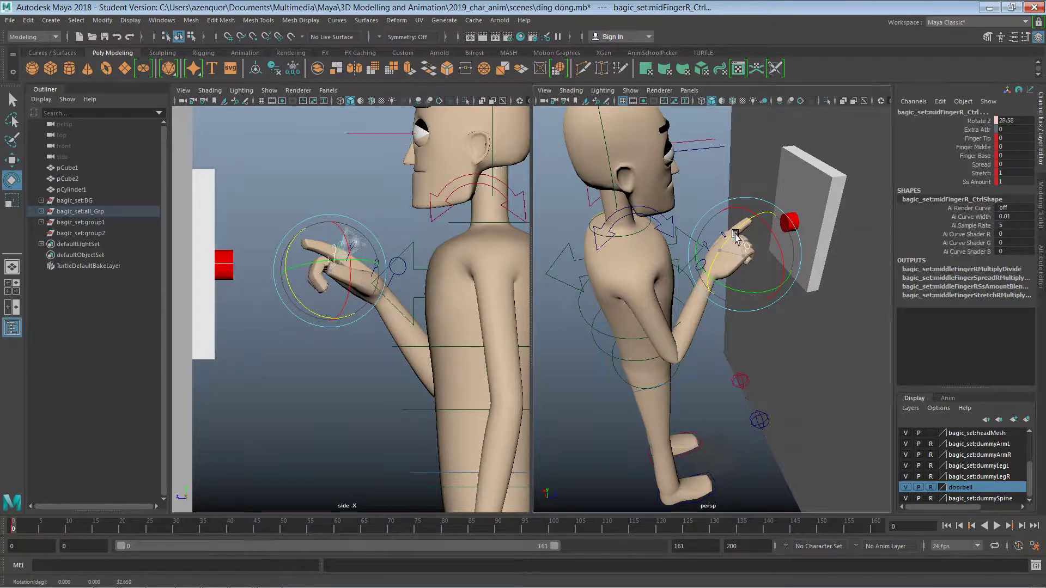
Bend the right index finger slightly by rotating its control
left_click(718, 232)
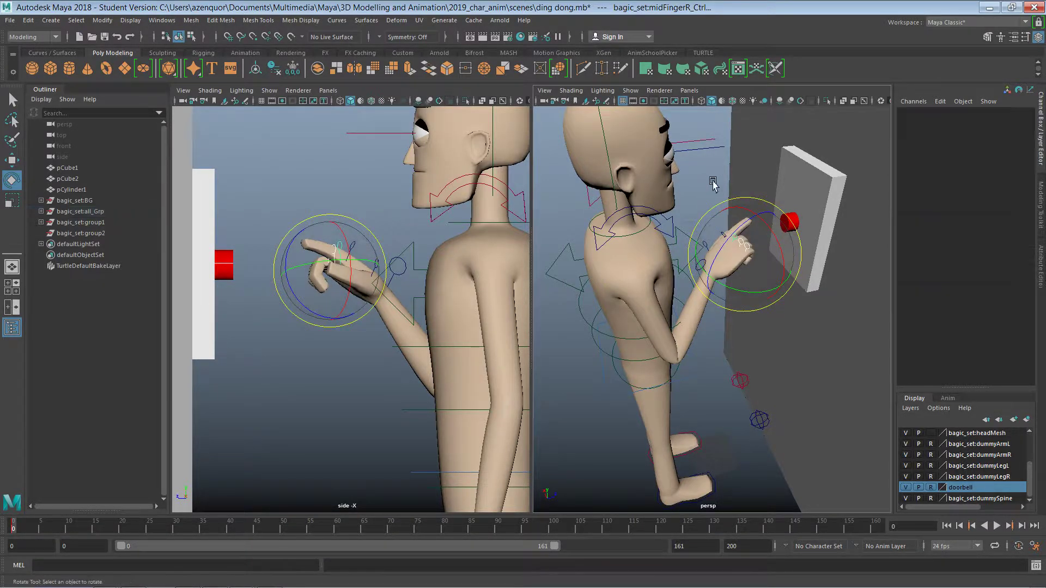
left_click(723, 238)
left_click_drag(710, 217, 710, 224)
left_click(792, 310)
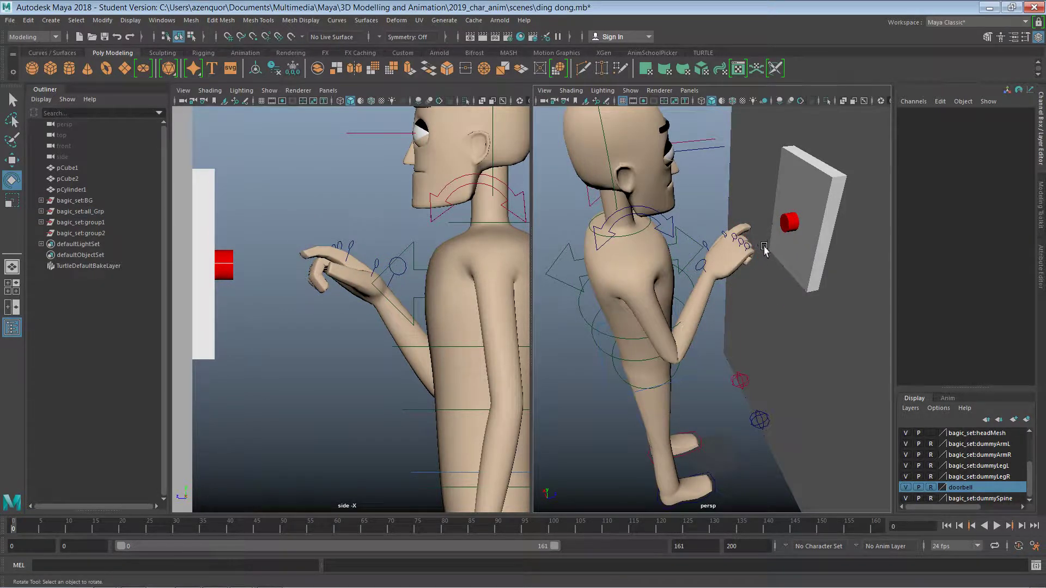
Reselect the right middle, ring and little finger controls and refine their curl through Rotate Z
left_click_drag(731, 252, 734, 236)
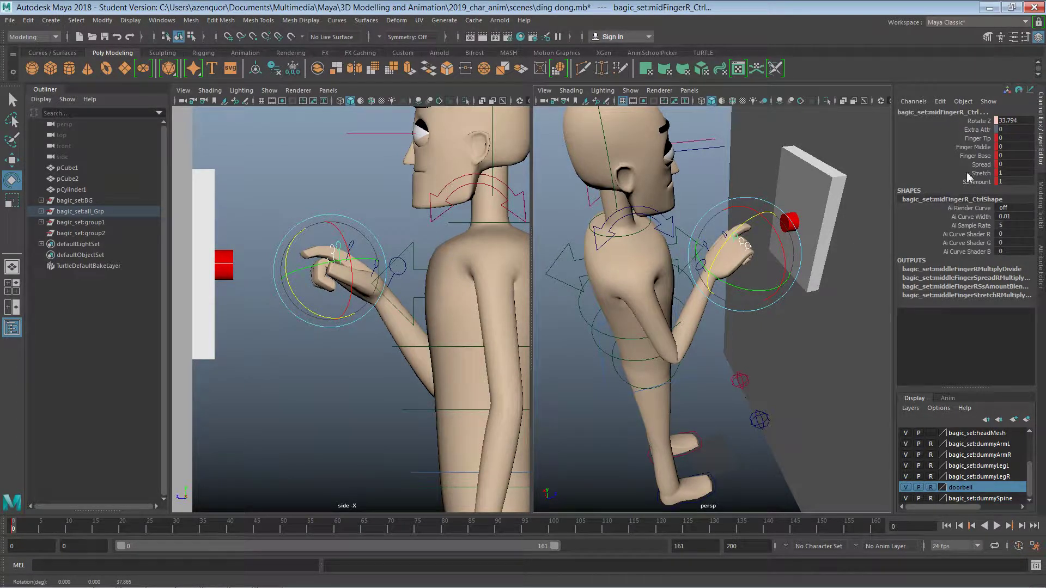
left_click(975, 124)
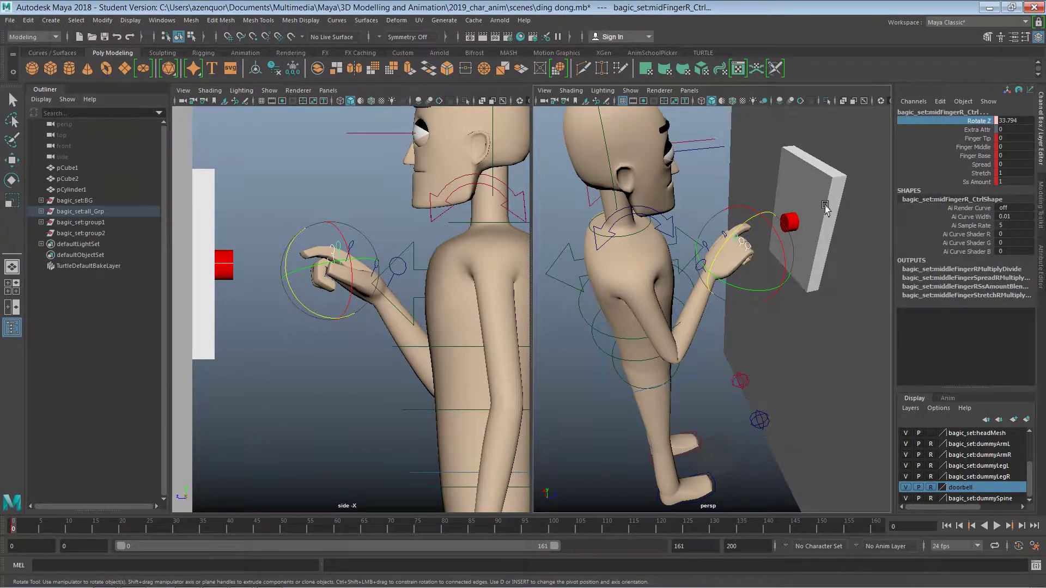
mouse_move(771, 170)
middle_mouse_down()
mouse_move(788, 168)
mouse_move(765, 172)
mouse_move(781, 172)
middle_mouse_up()
left_click(771, 378)
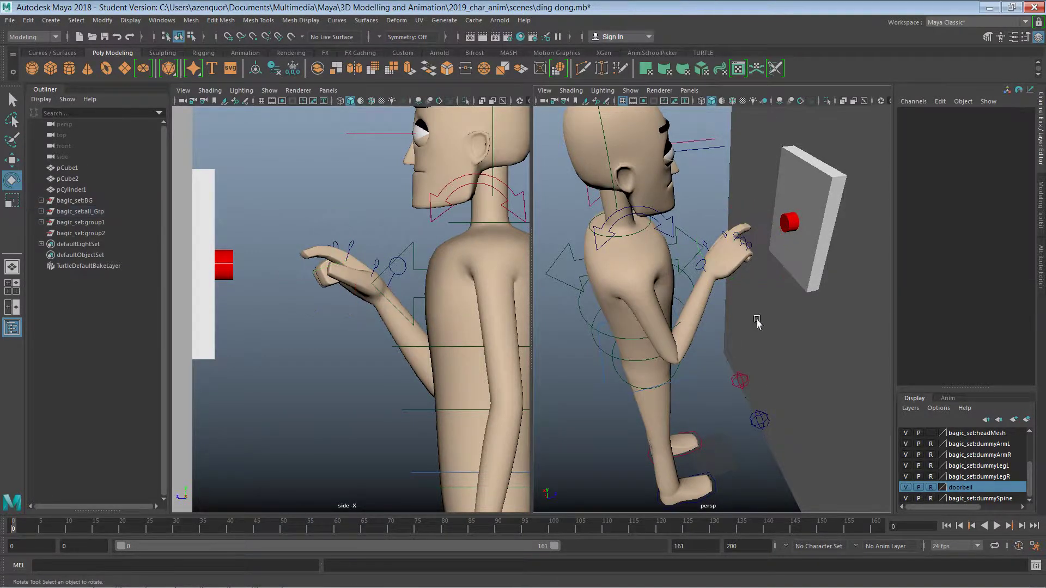
Bend the right thumb inward by setting its control's Rotate Z to about 42.4
left_click(705, 246)
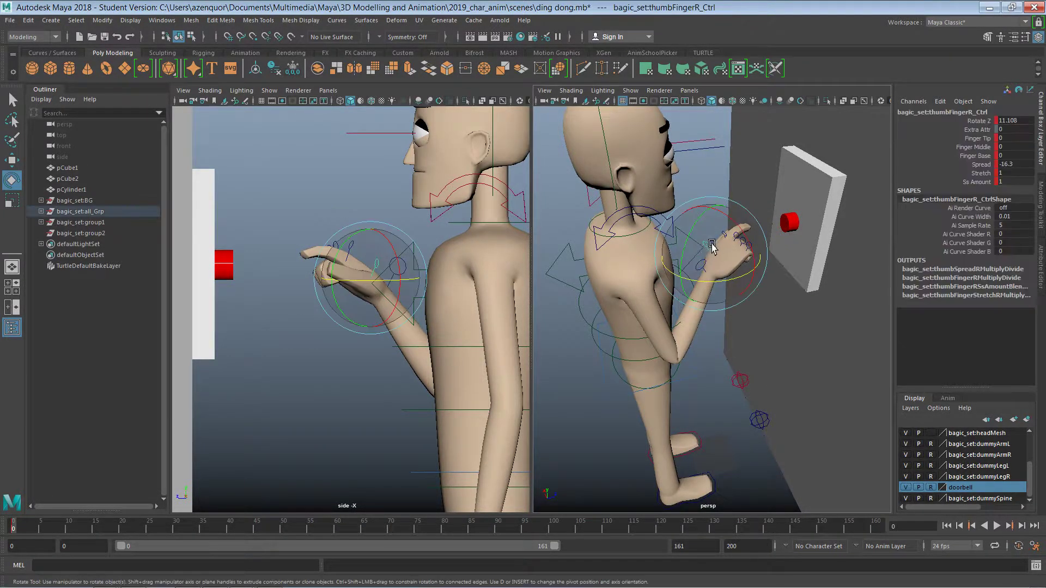
left_click(976, 121)
middle_click_drag(809, 165, 857, 172)
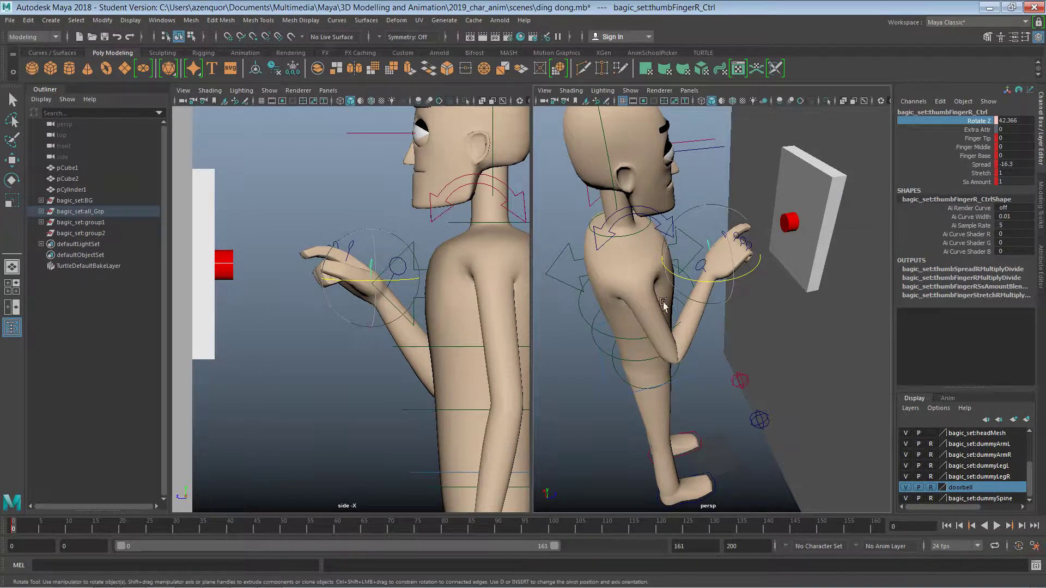
Select all of the right arm and hand controls together and key their pose at frame 0
left_click(754, 329)
left_click_drag(764, 201, 696, 310)
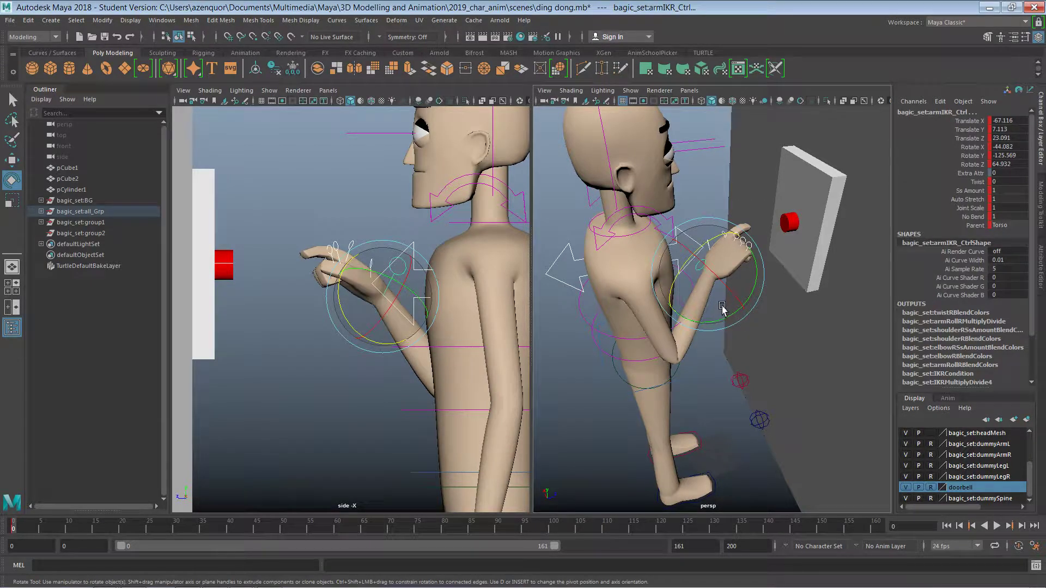
key("s")
left_click(286, 402)
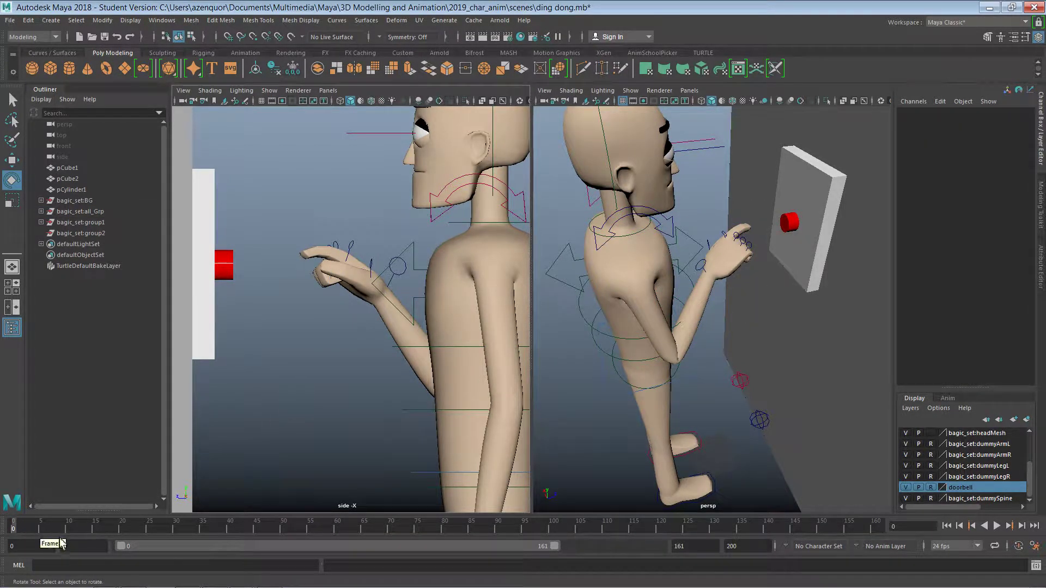
Switch to VLC media player, play the reference clip to examine the timing of the button press, and return to Maya
key("alt+Tab")
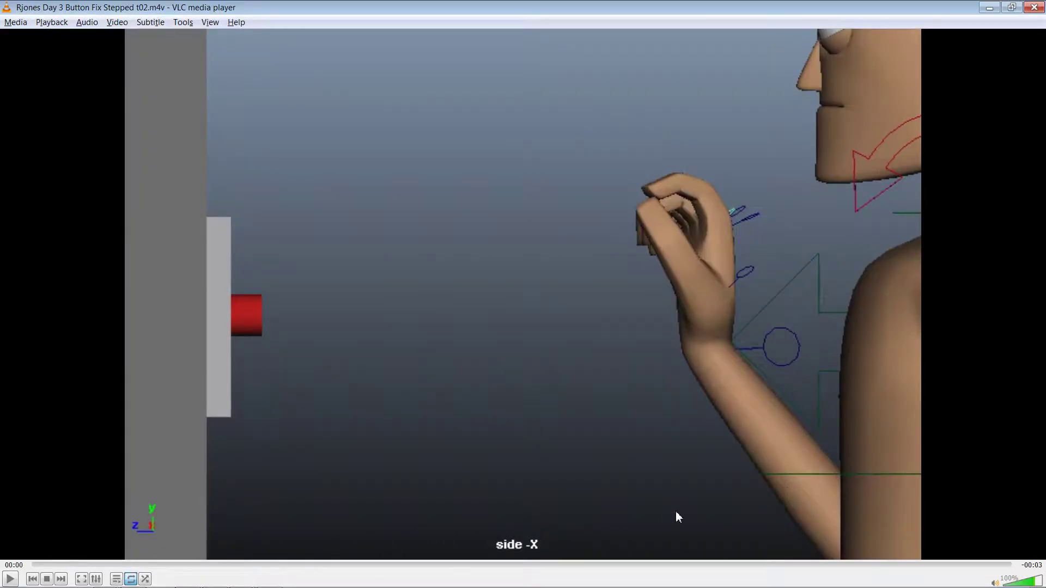
key("space")
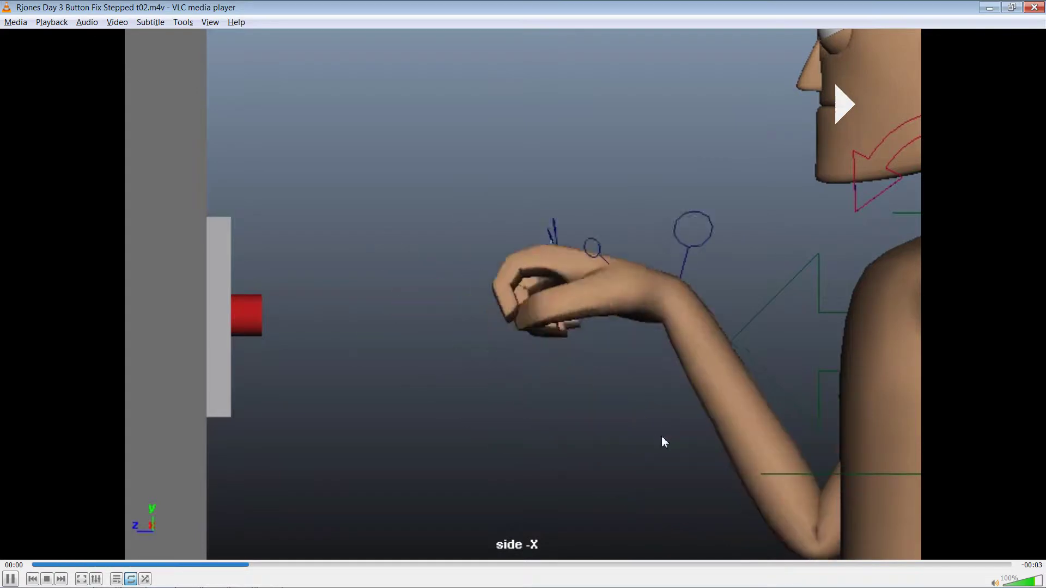
key("space")
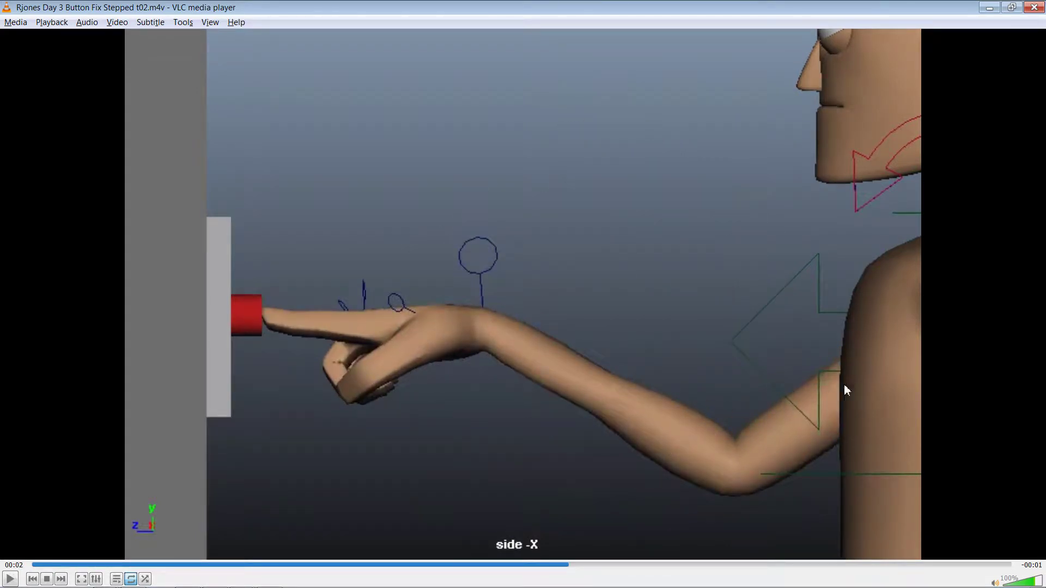
key("alt+Tab")
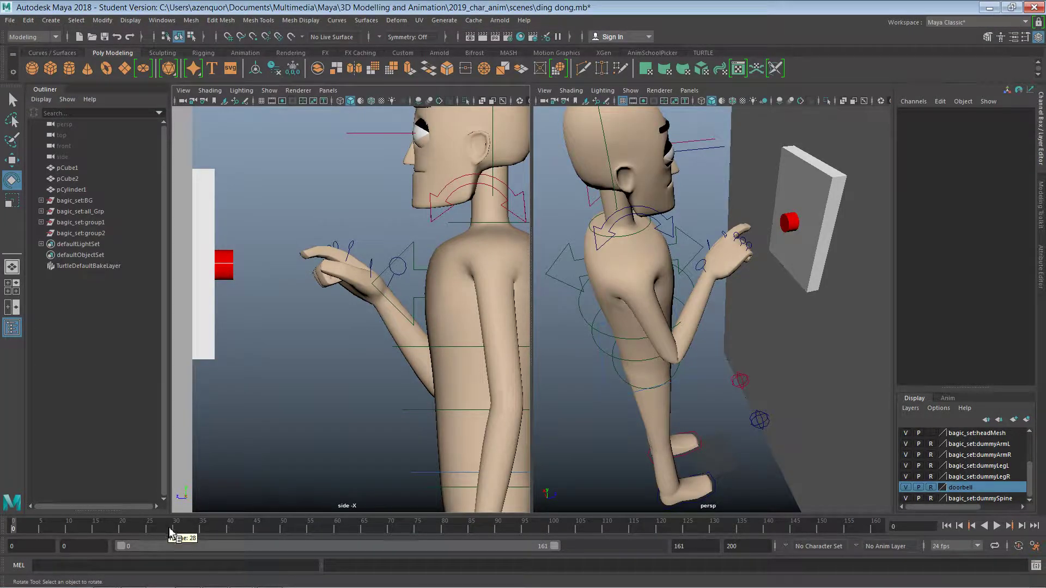
At frame 48, move the right arm's IK control towards the doorbell to a Translate Z of about 37.7
mouse_move(167, 528)
left_mouse_down()
mouse_move(325, 532)
mouse_move(271, 535)
left_mouse_up()
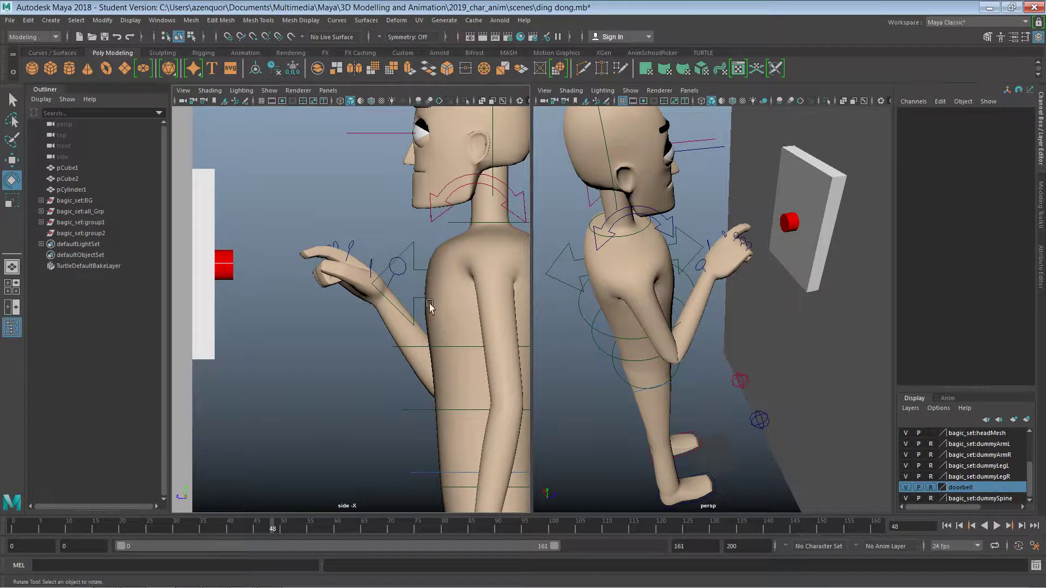
left_click(401, 277)
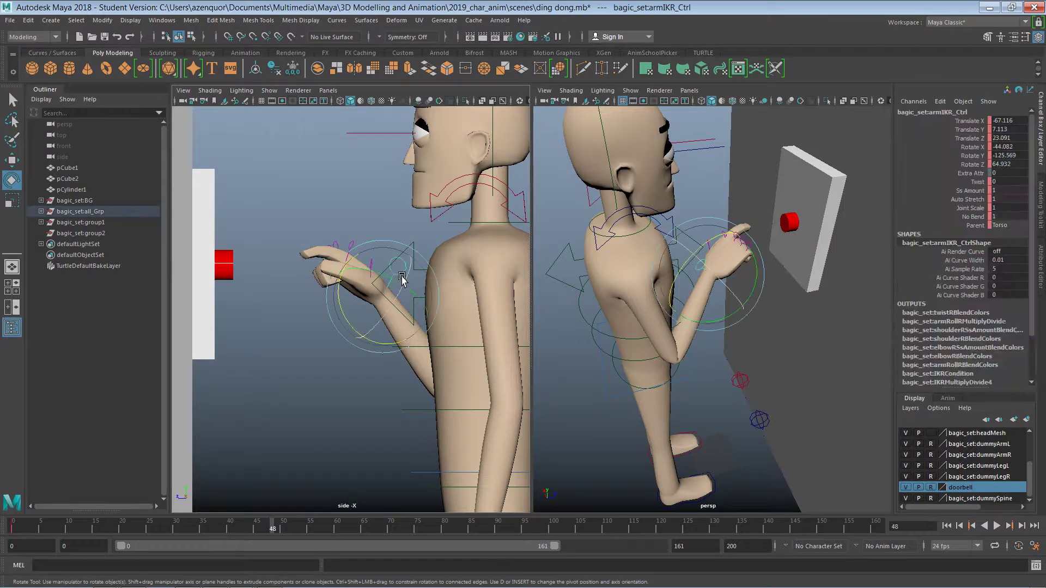
key("w")
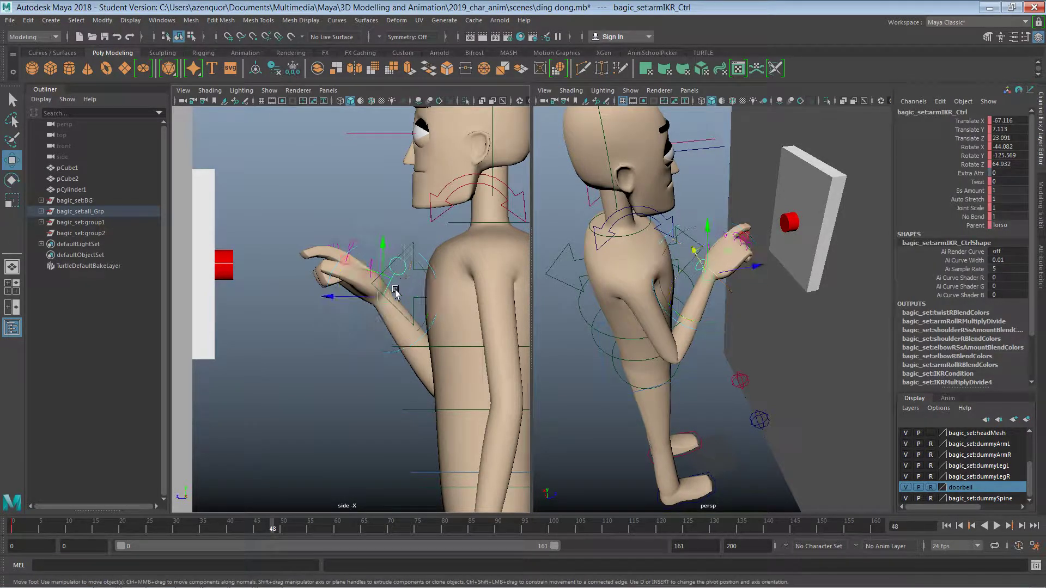
left_click_drag(364, 304, 293, 306)
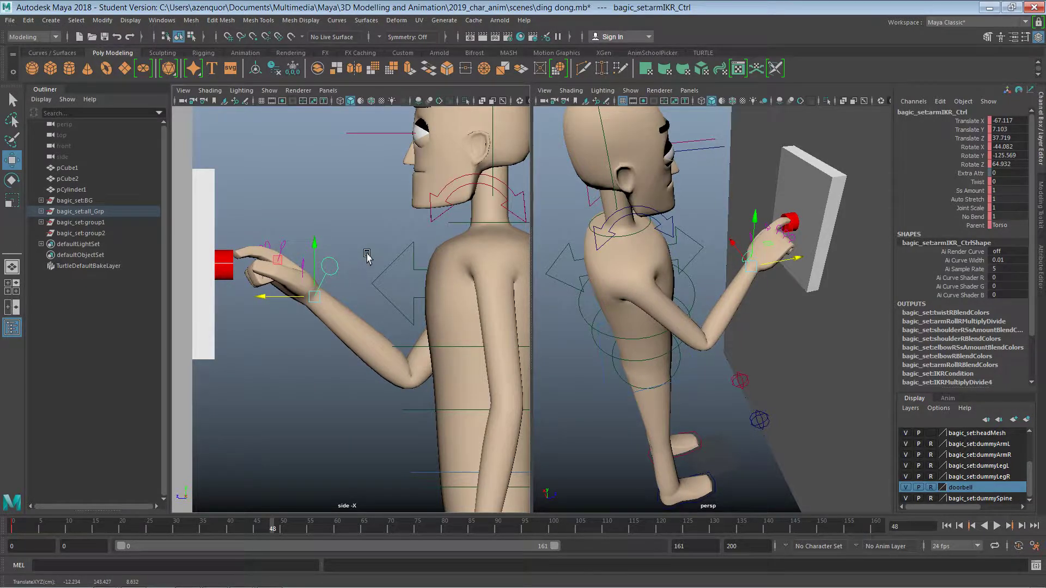
Rotate the right arm's IK control to about -25.6, -117.6, 43.4 and raise the hand slightly to Translate Y about 5.6
key("e")
left_click(747, 238)
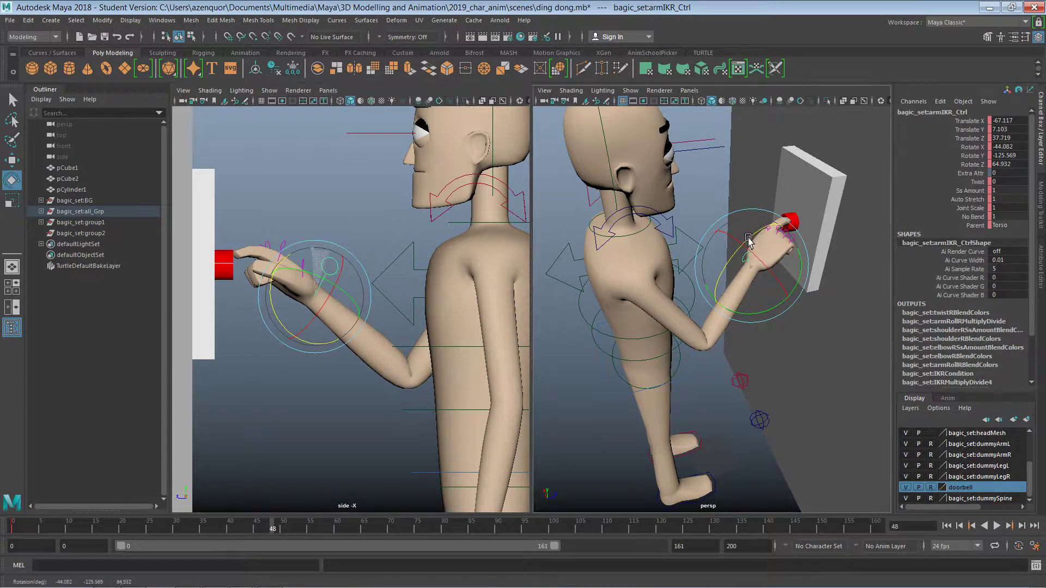
left_click_drag(748, 239, 755, 229)
key("w")
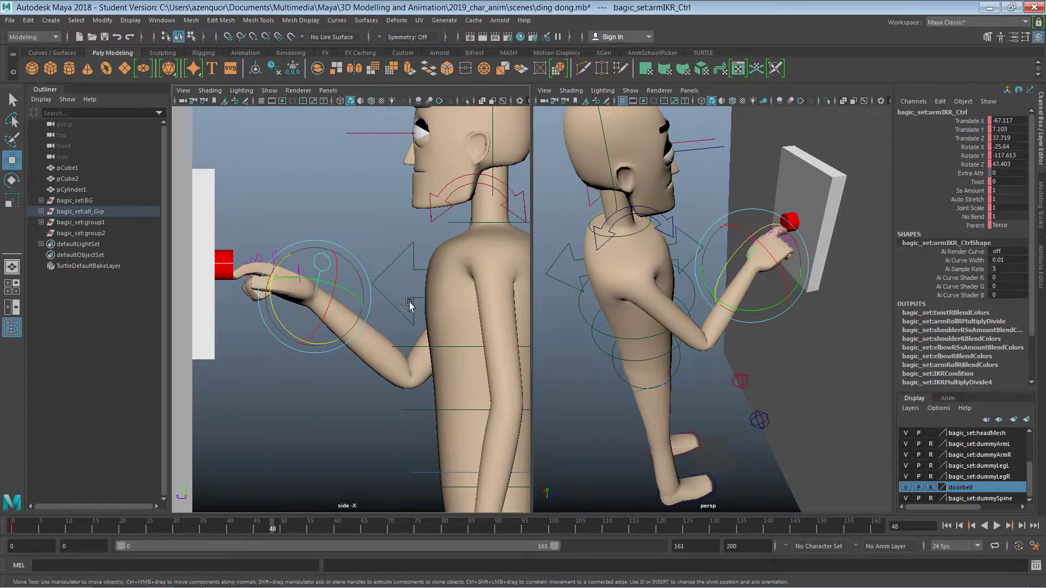
left_click_drag(313, 245, 314, 239)
left_click(279, 331)
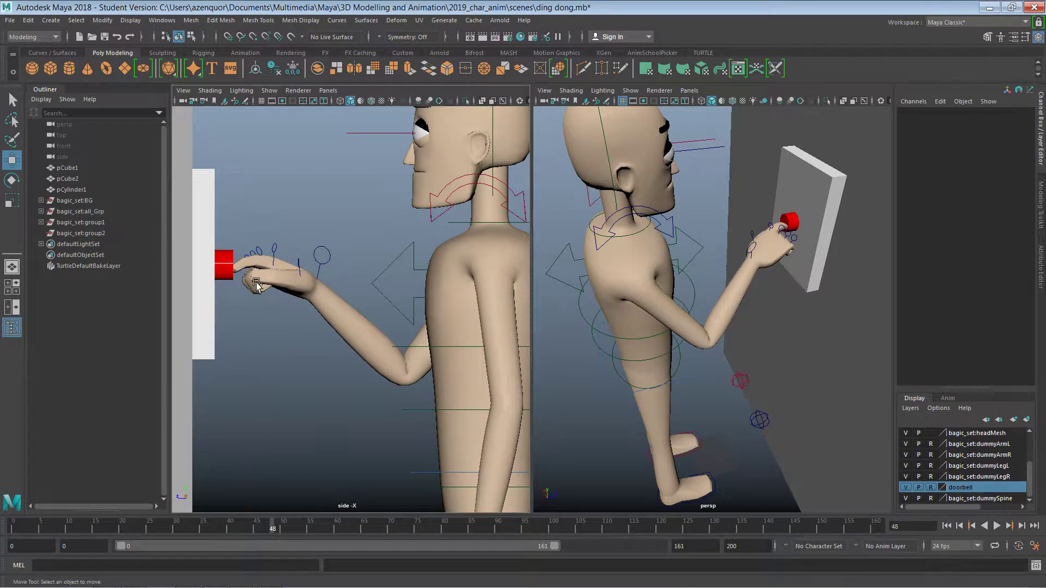
Straighten the right index finger by setting its control's Rotate Z to about -1
left_click(274, 252)
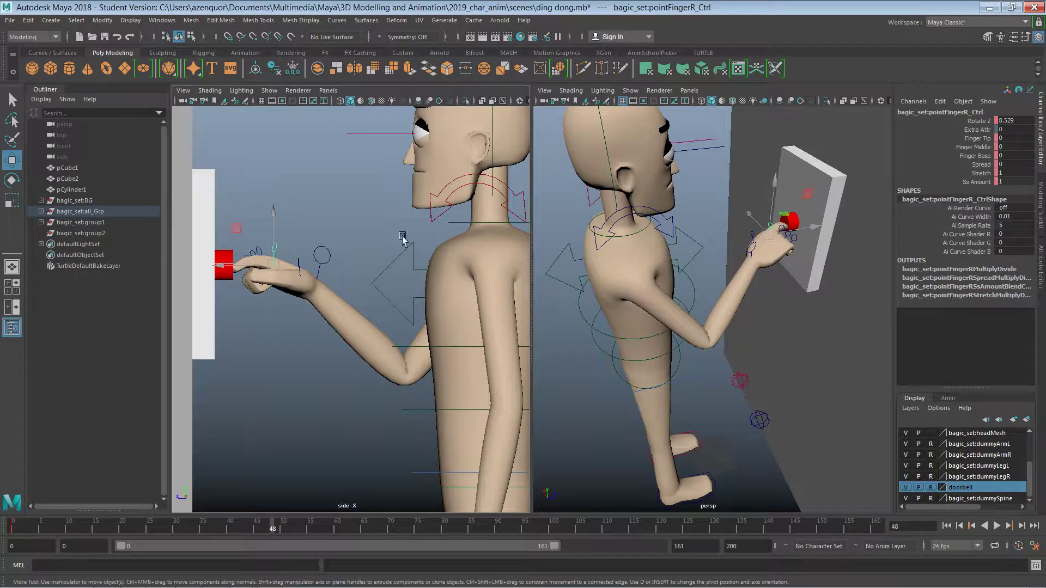
left_click(327, 207)
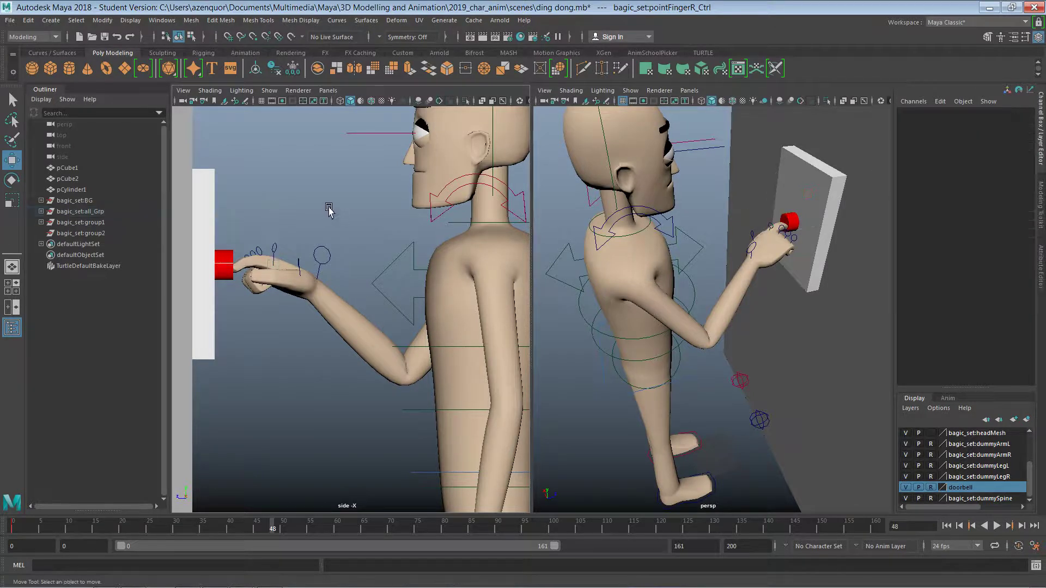
left_click(766, 234)
left_click(983, 121)
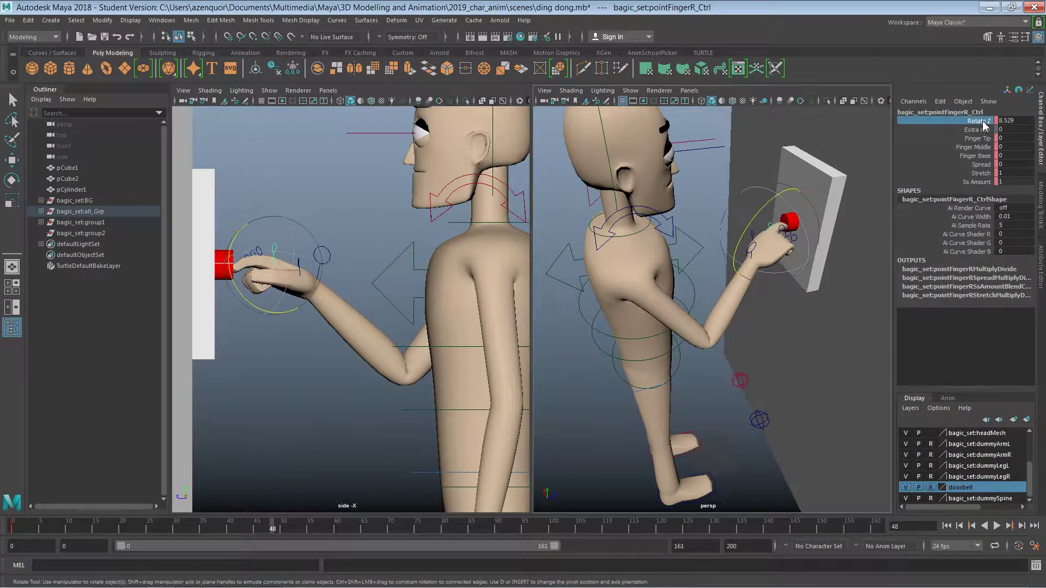
middle_click_drag(403, 225, 386, 231)
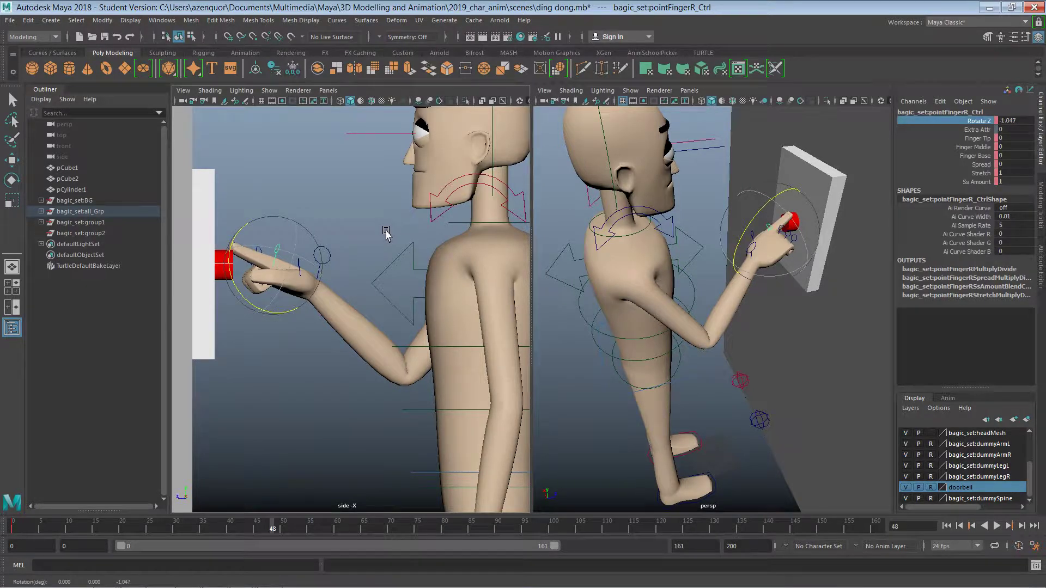
left_click(391, 247)
Level the right hand by rotating its IK control to about 3.7, -114.8, 10.9, then adjust it to Translate Y 4.5 and Translate Z 38.8
left_click(329, 264)
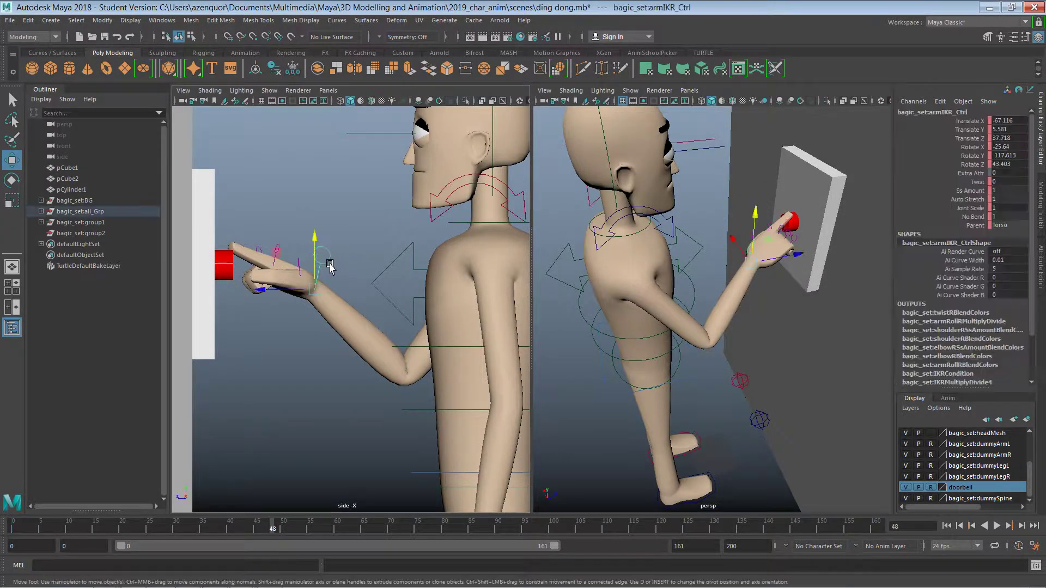
key("e")
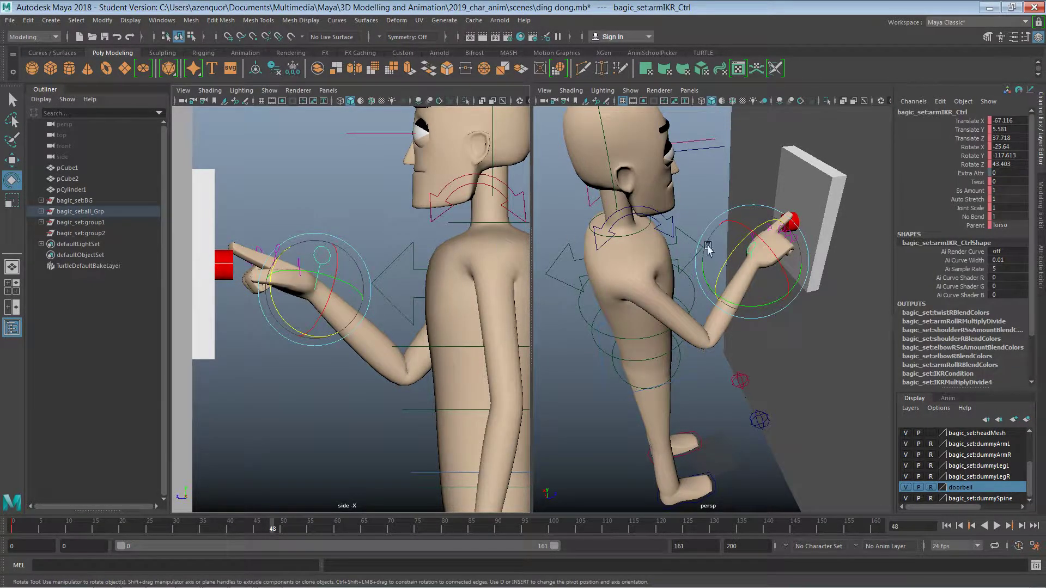
left_click_drag(735, 250, 739, 240)
key("w")
left_click_drag(284, 291, 280, 290)
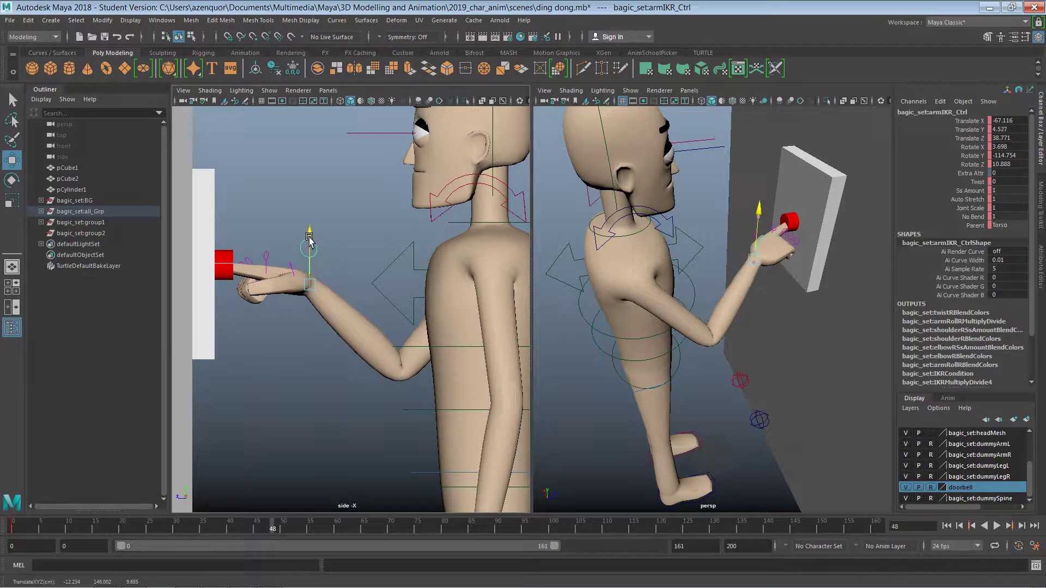
left_click(234, 264)
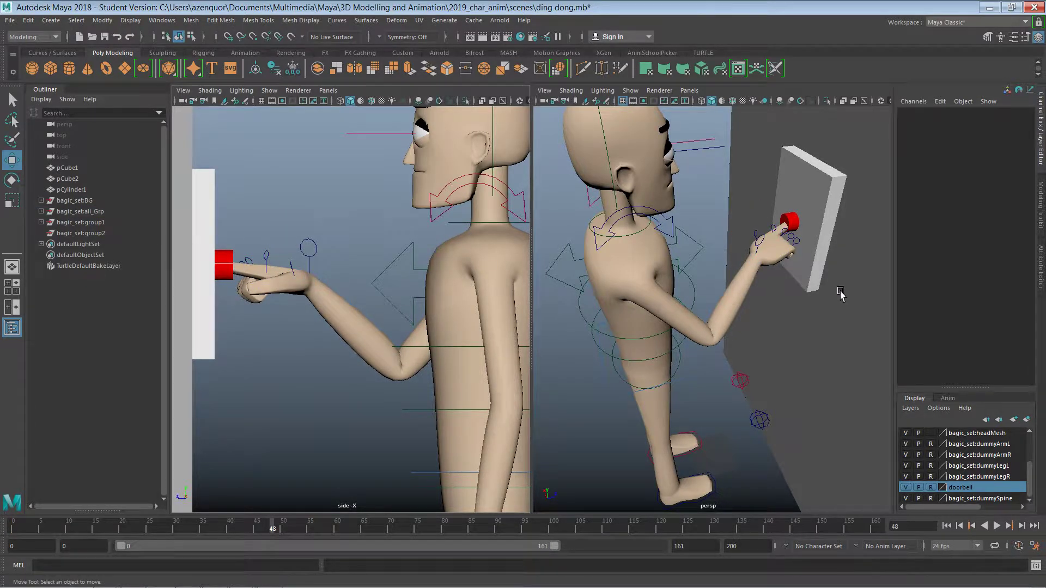
Rename the red button cylinder pCylinder1 as bell
left_click(80, 168)
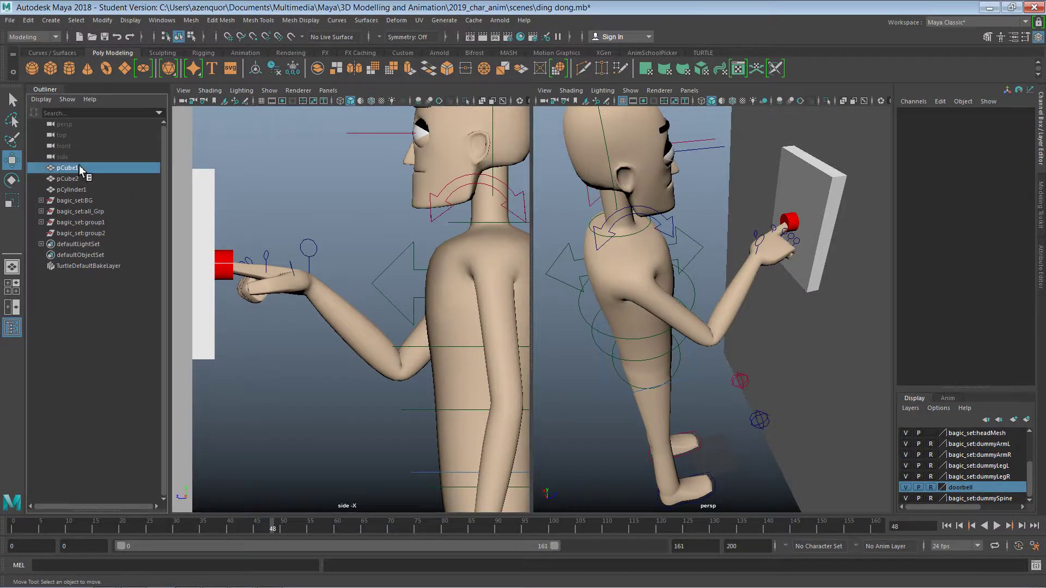
left_click(77, 179)
left_click(78, 191)
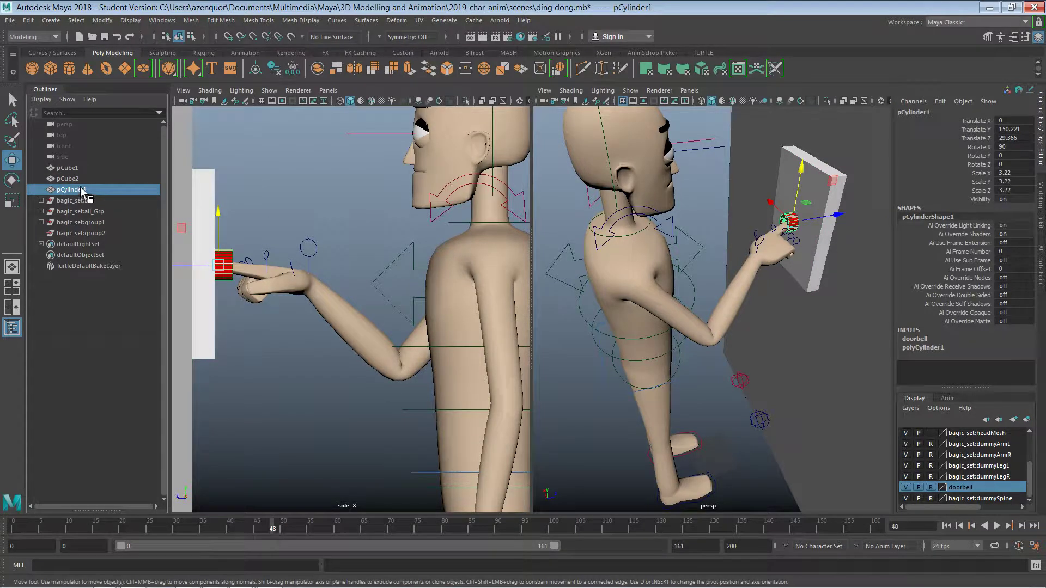
double_click(82, 189)
type("be")
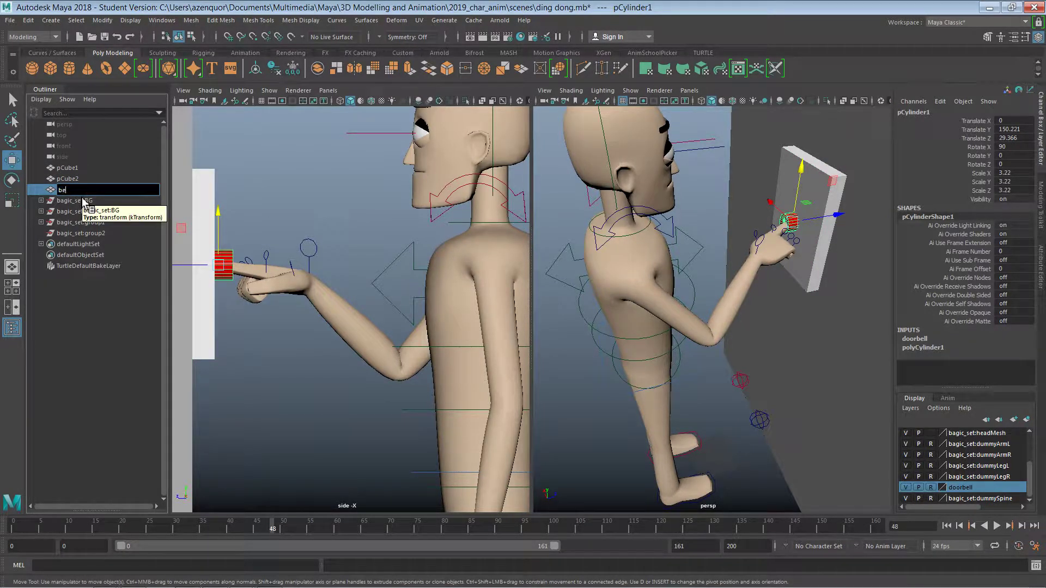
type("ll")
key("Return")
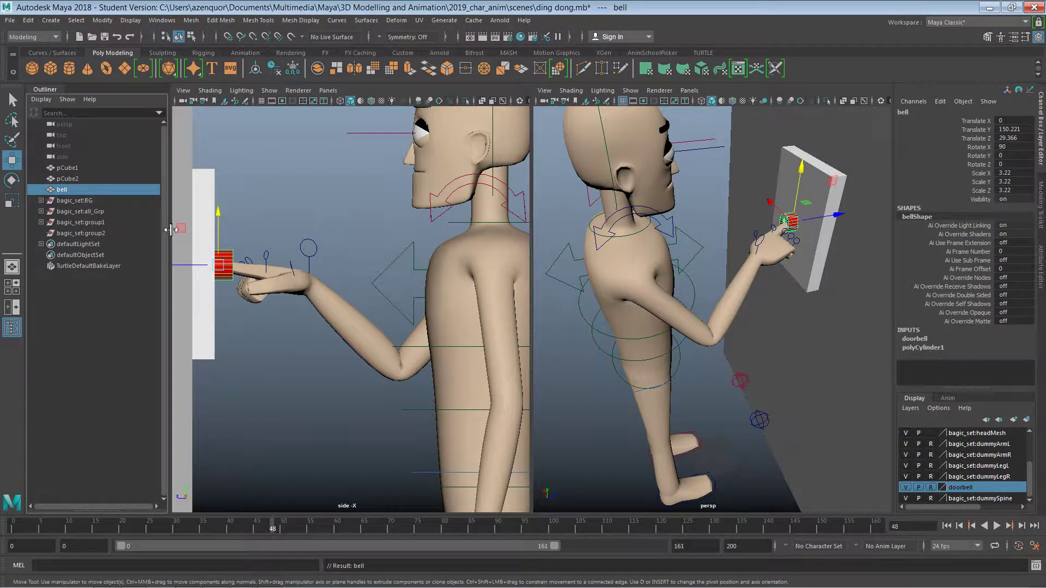
Rename the doorbell's backing plate pCube2 as console and the large cube pCube1 as wall
left_click(68, 178)
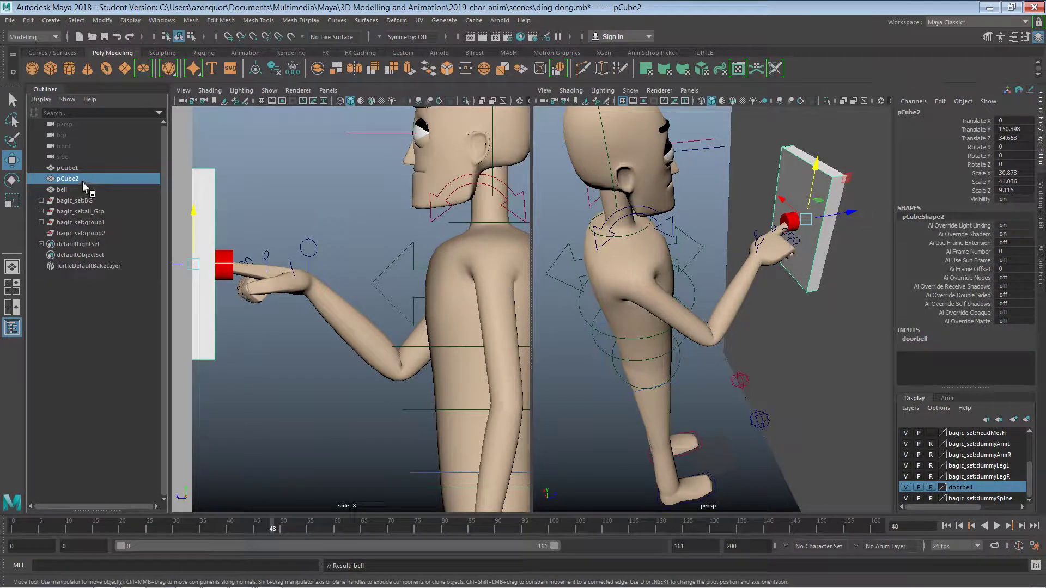
double_click(76, 180)
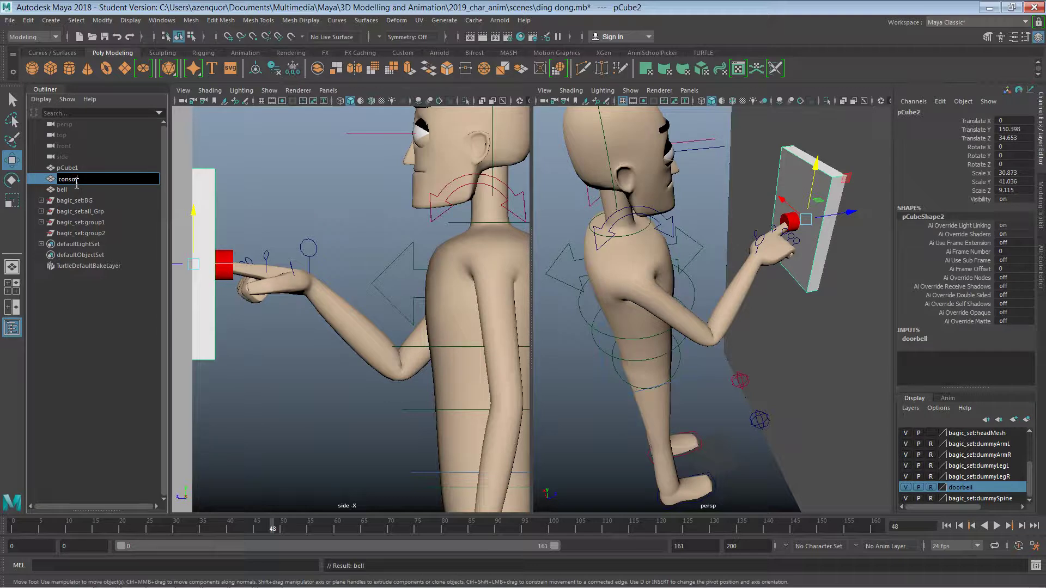
type("console")
key("Return")
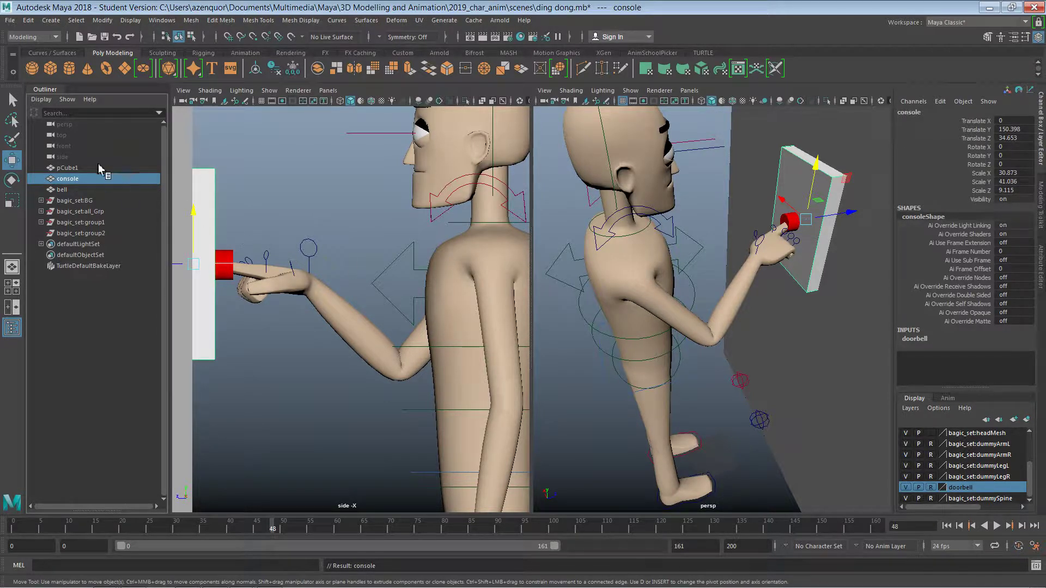
double_click(73, 168)
type("wa")
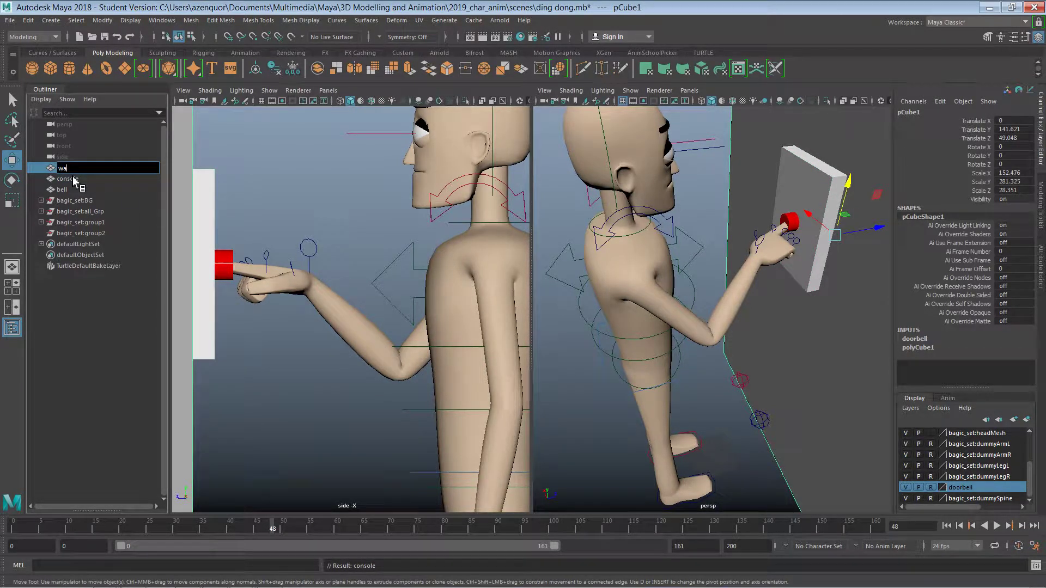
type("ll")
key("Return")
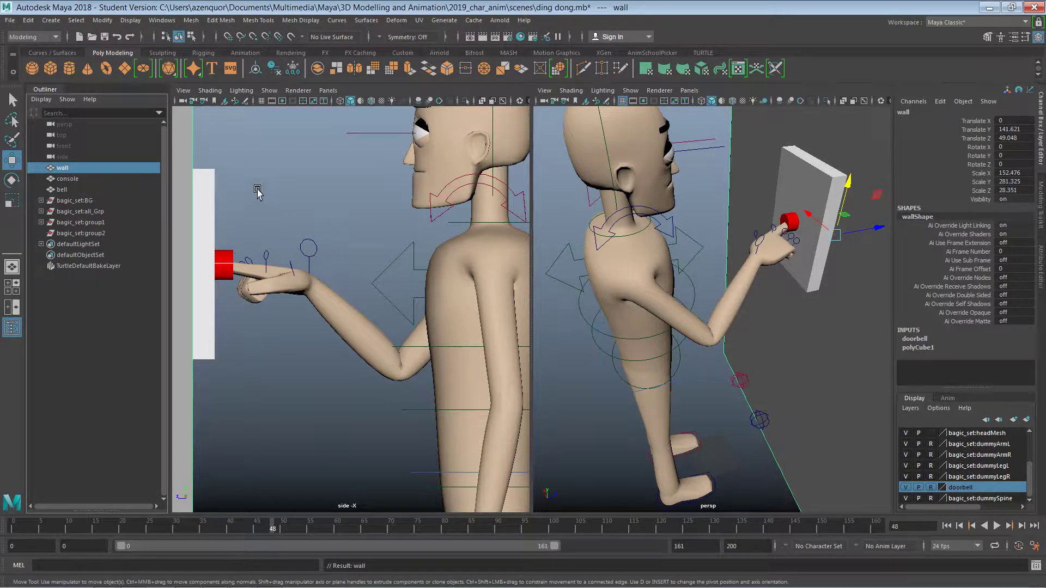
Parent the console under the wall and the bell under the console
left_click(91, 179)
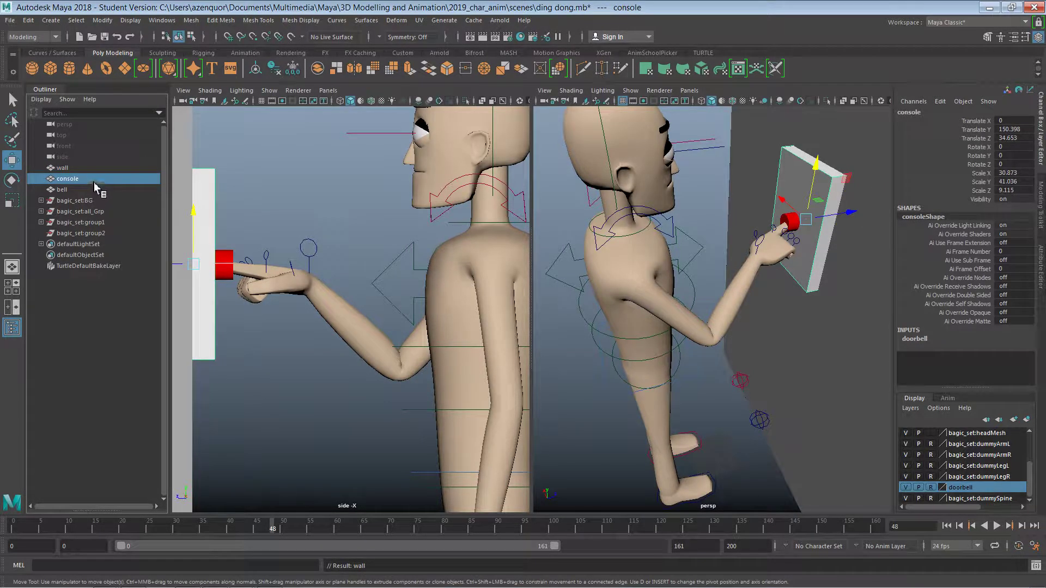
middle_click_drag(93, 181, 96, 169)
left_click(73, 180)
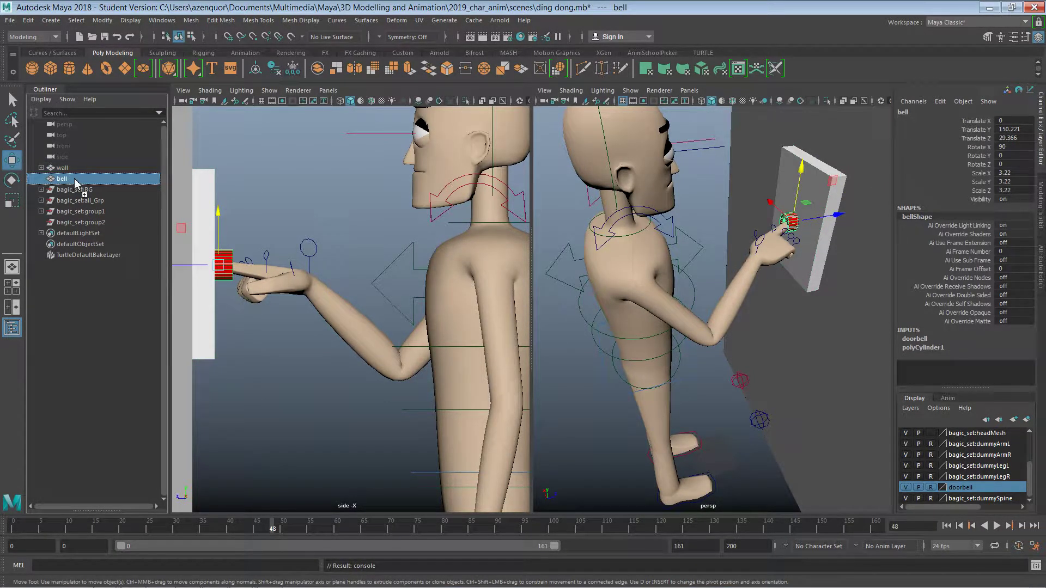
left_click(41, 168)
middle_click_drag(69, 189, 77, 180)
left_click(47, 179)
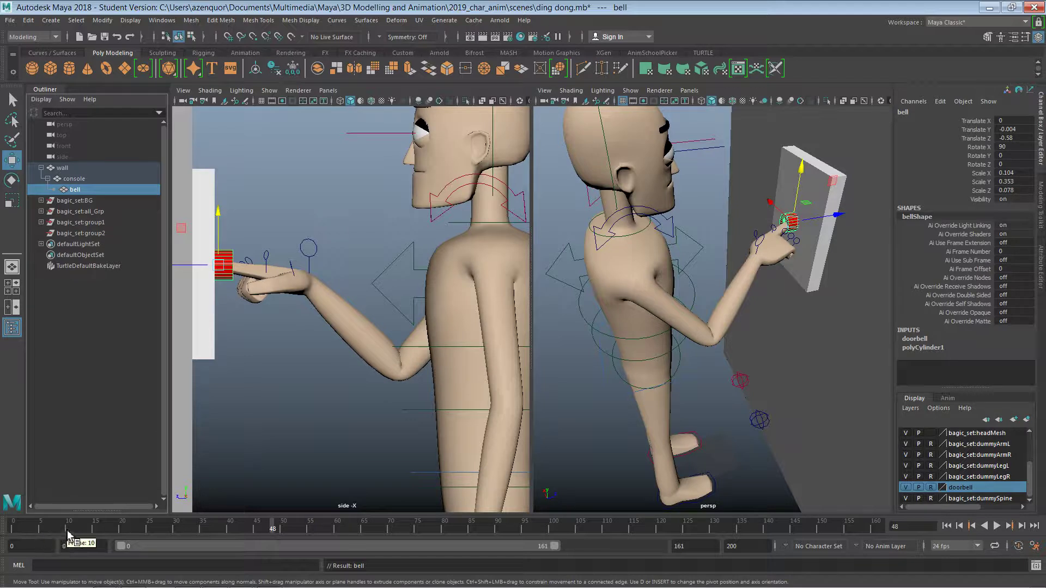
Key the bell in its resting pose at frame 47
mouse_move(68, 530)
left_mouse_down()
mouse_move(349, 534)
mouse_move(267, 534)
left_mouse_up()
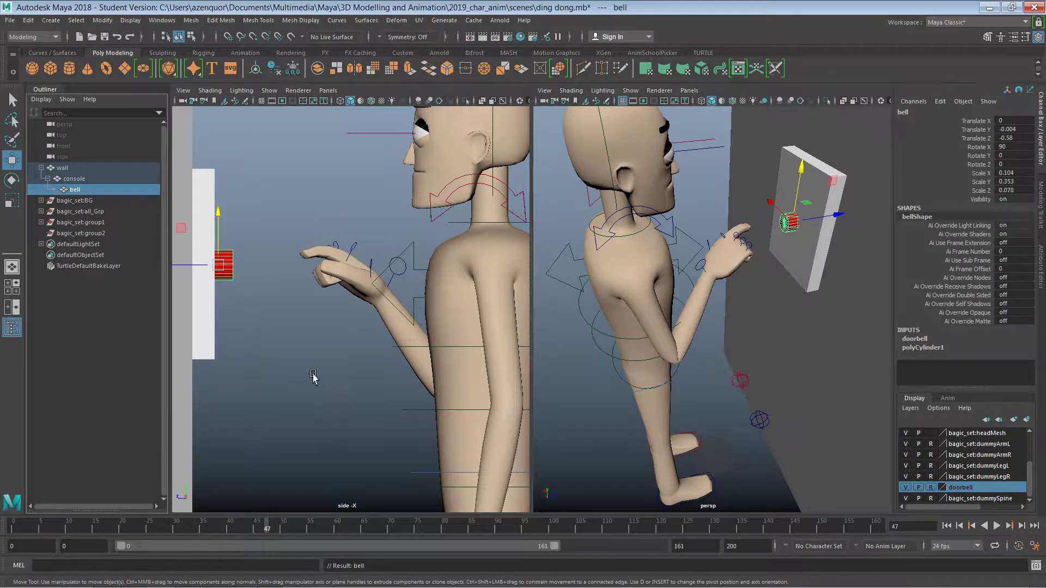
key("s")
At frame 49, move the right arm IK control to about Translate Y 2.8, Z 36.7 and rotate it to about 0.3, -114.7, 14.6
left_click_drag(292, 520, 279, 534)
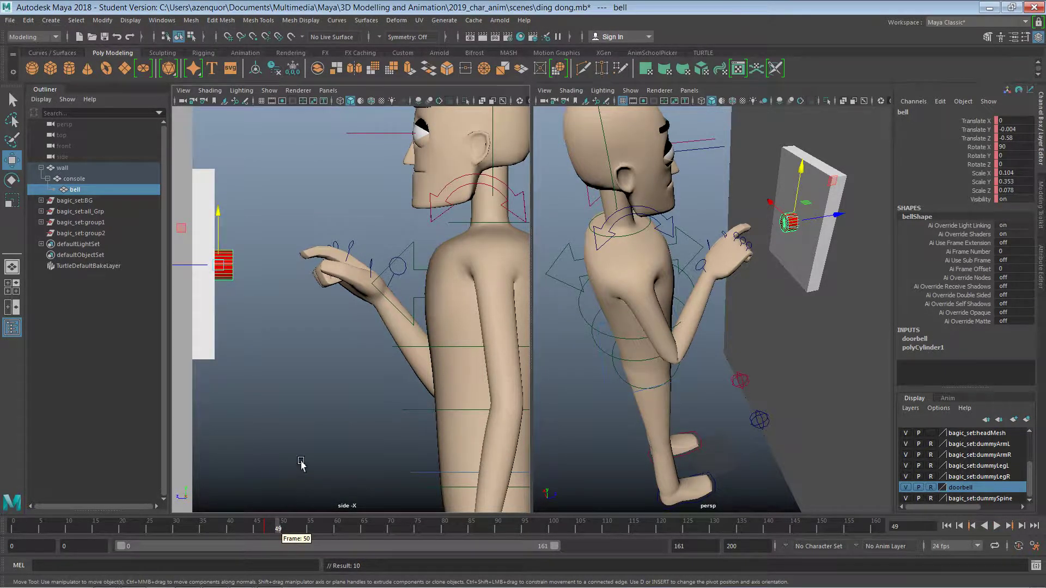
left_click(702, 271)
left_click_drag(378, 299, 335, 284)
key("e")
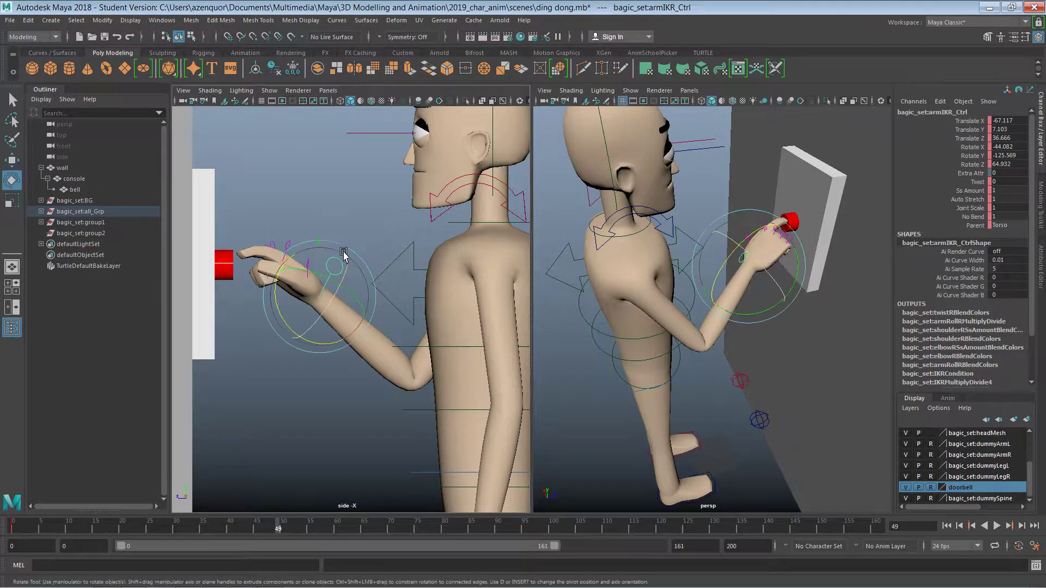
left_click_drag(729, 258, 746, 240)
key("w")
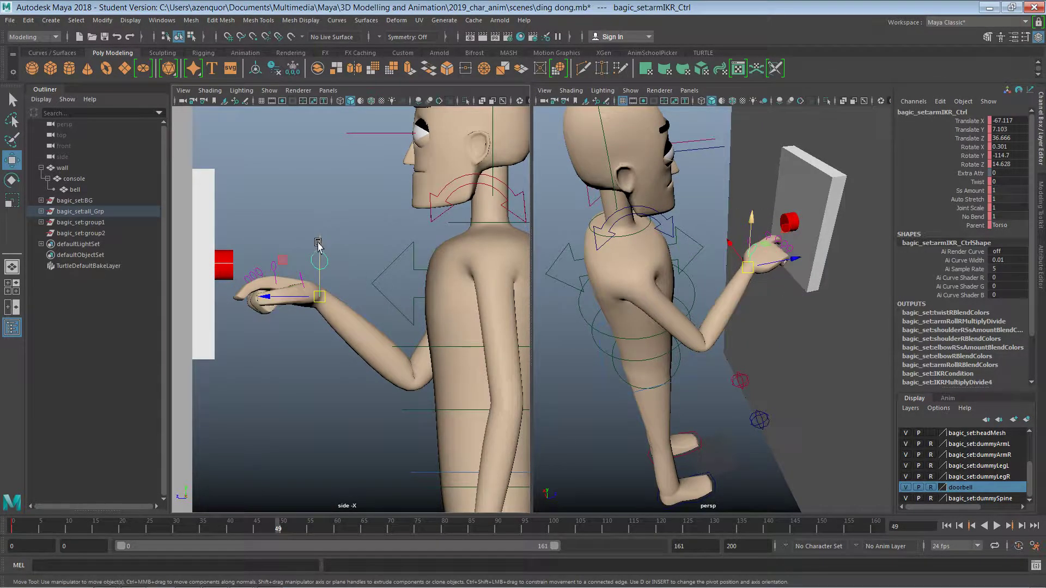
left_click_drag(319, 242, 319, 223)
Straighten the right pointing finger toward the bell by setting its control's Rotate Z to about -4.2
left_click(275, 258)
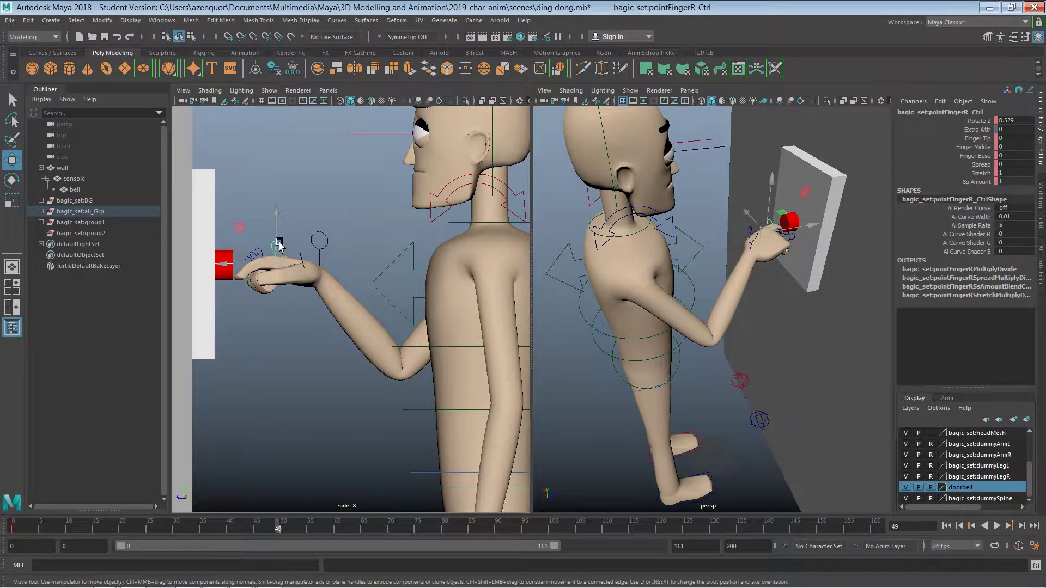
key("e")
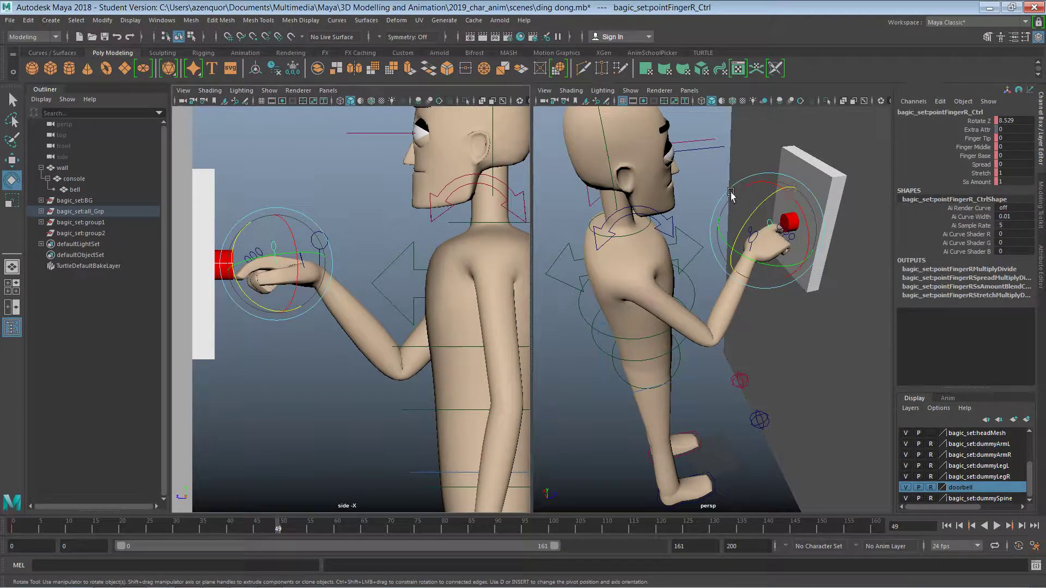
left_click(975, 121)
middle_click_drag(414, 224, 426, 248)
key("w")
key("e")
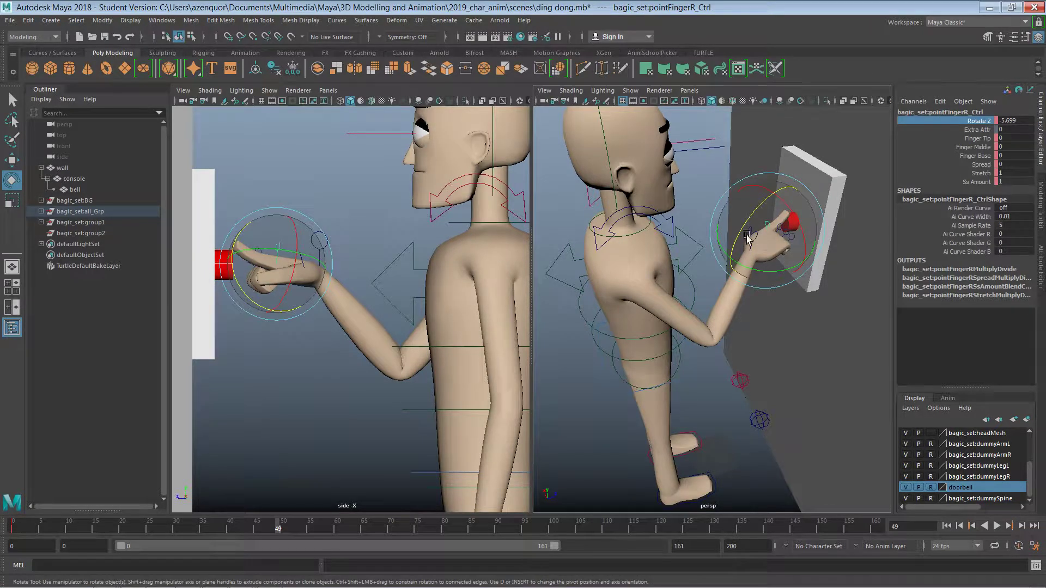
left_click_drag(745, 231, 745, 225)
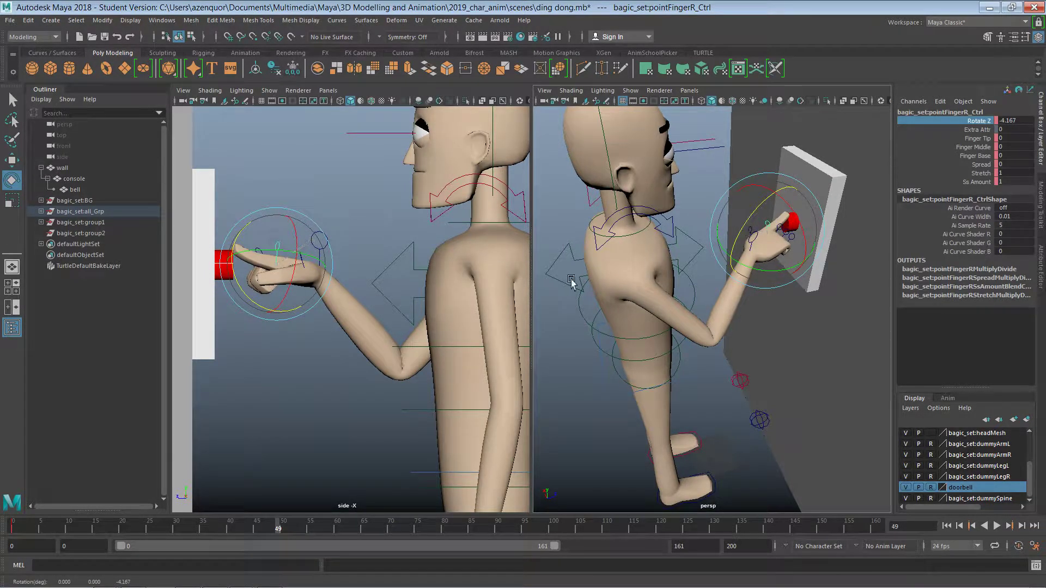
Refine the right arm IK control to Translate Z 39.9 and rotation about 22.9, -117, -10.4, and key the right-hand controls at frame 49
left_click(336, 232)
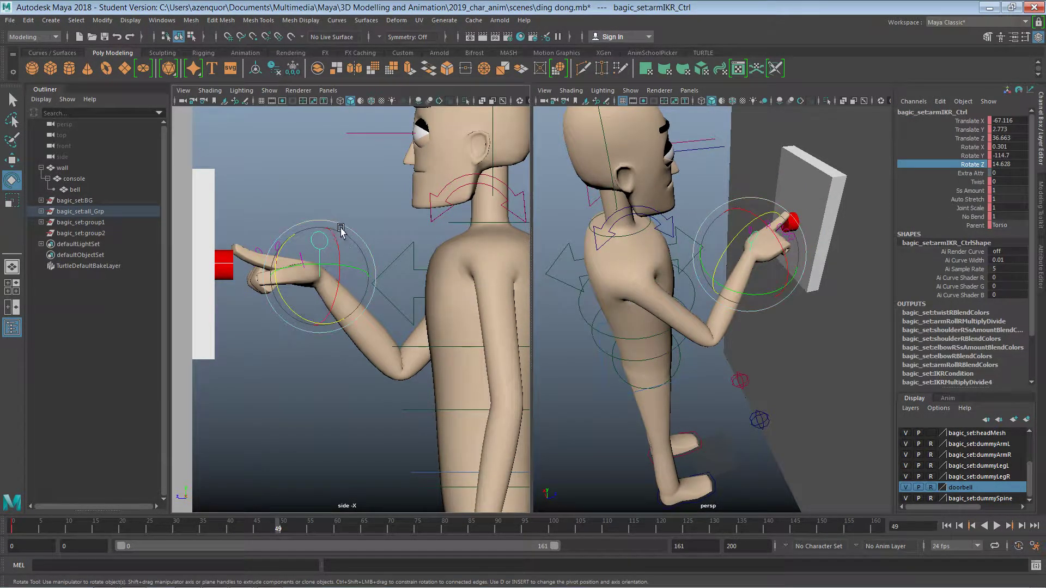
left_click_drag(745, 227, 748, 223)
key("w")
left_click_drag(280, 278, 276, 280)
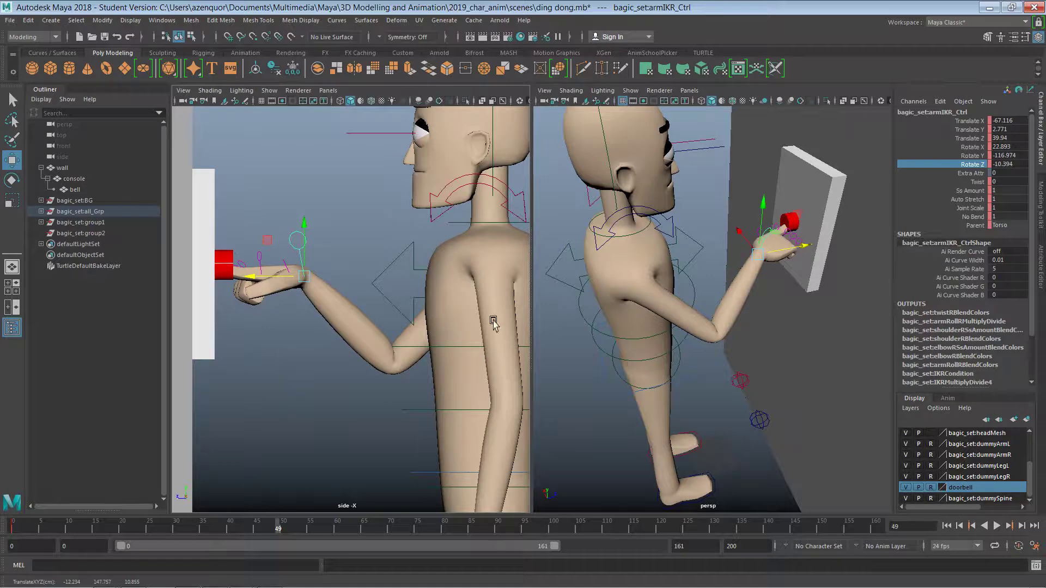
left_click(827, 297)
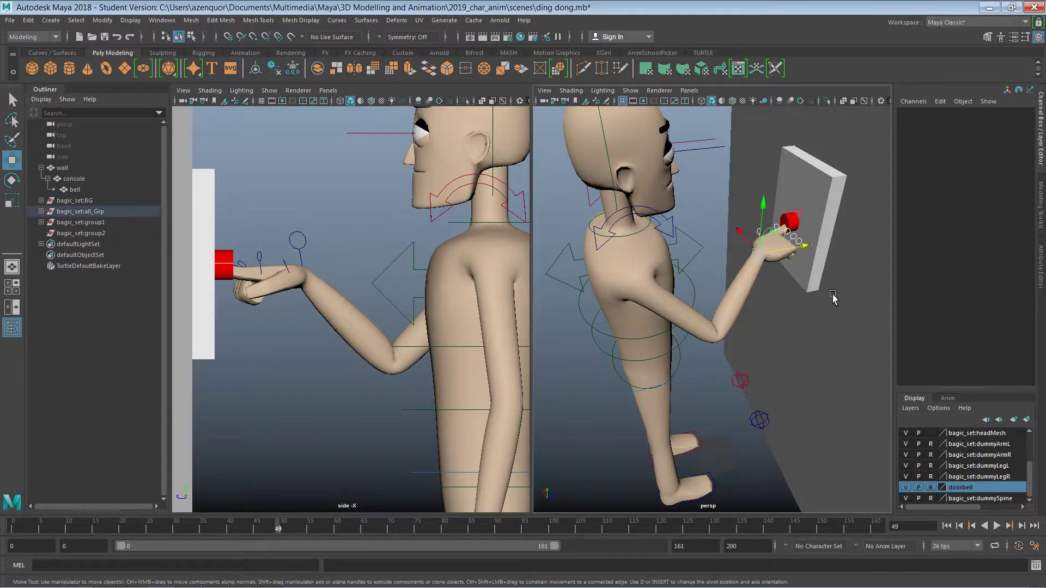
key("ctrl+z")
Play back and scrub the arm's reach between frame 0 and frame 49 to check the motion
left_click_drag(297, 529, 8, 512)
key("alt+v")
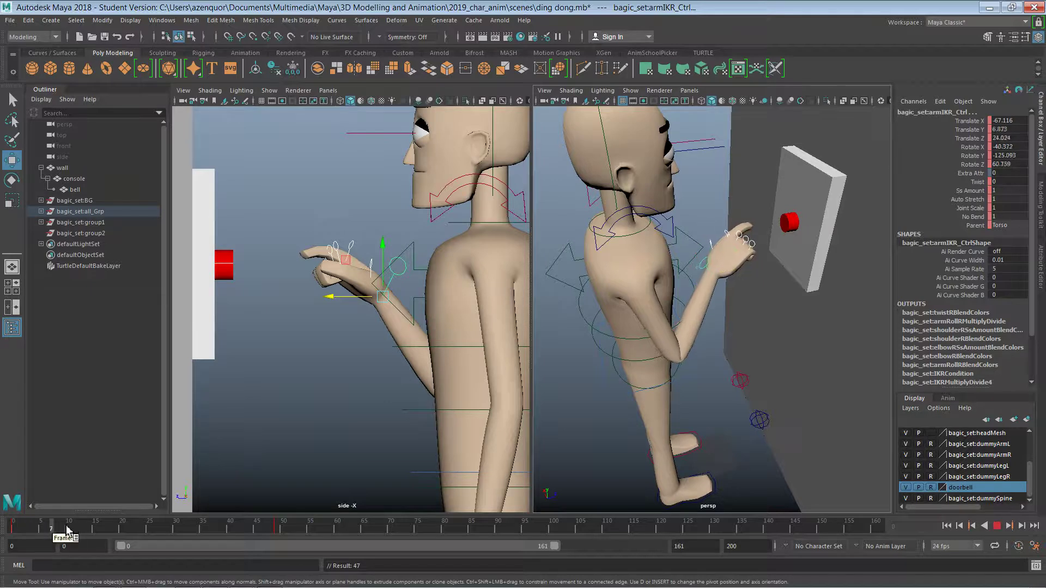
left_click_drag(256, 532, 5, 535)
left_click(215, 486)
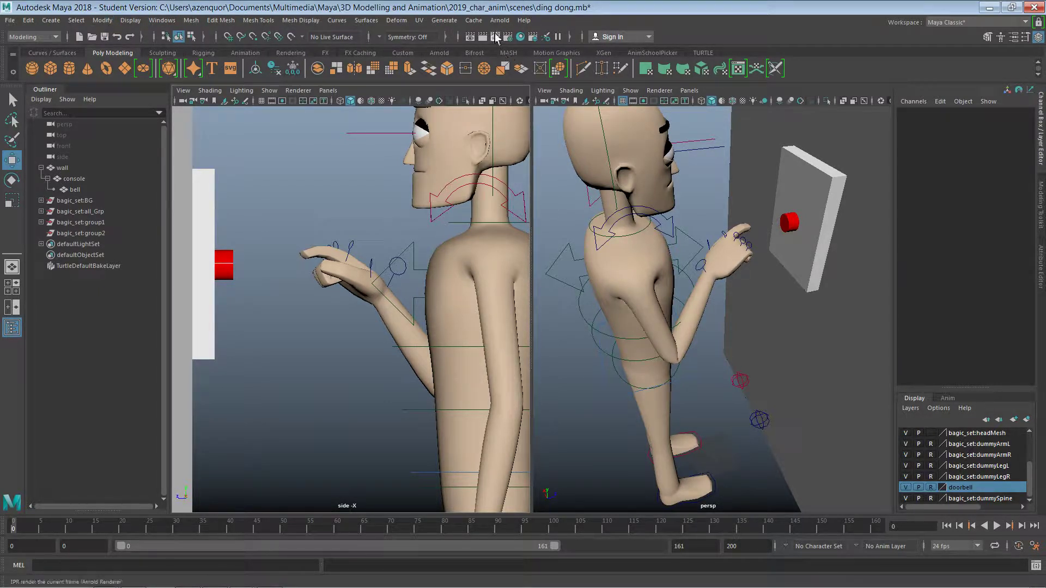
Choose Auto as the default in tangent in the Animation preferences and close the preferences
left_click(85, 25)
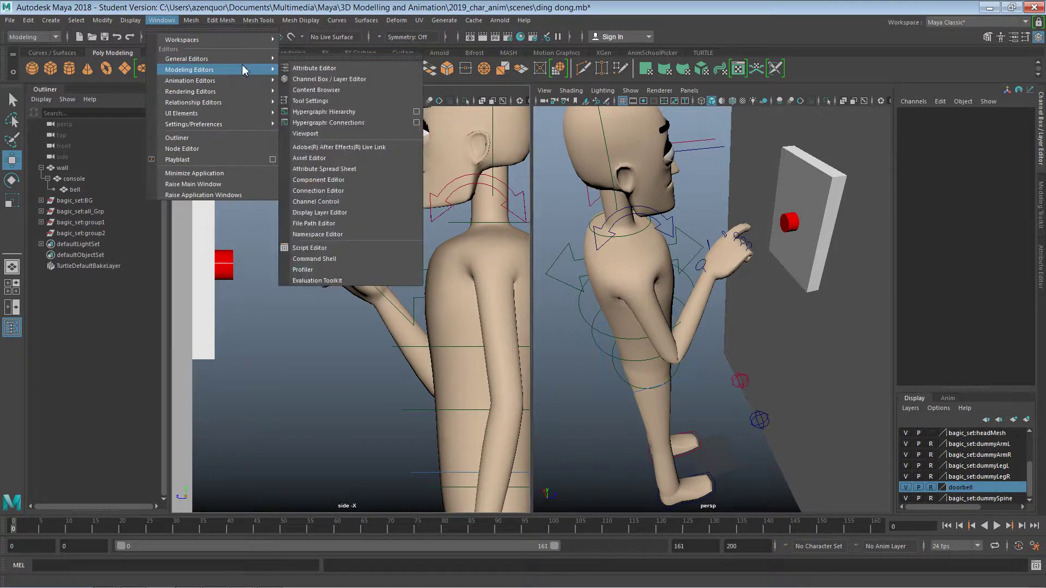
mouse_move(239, 124)
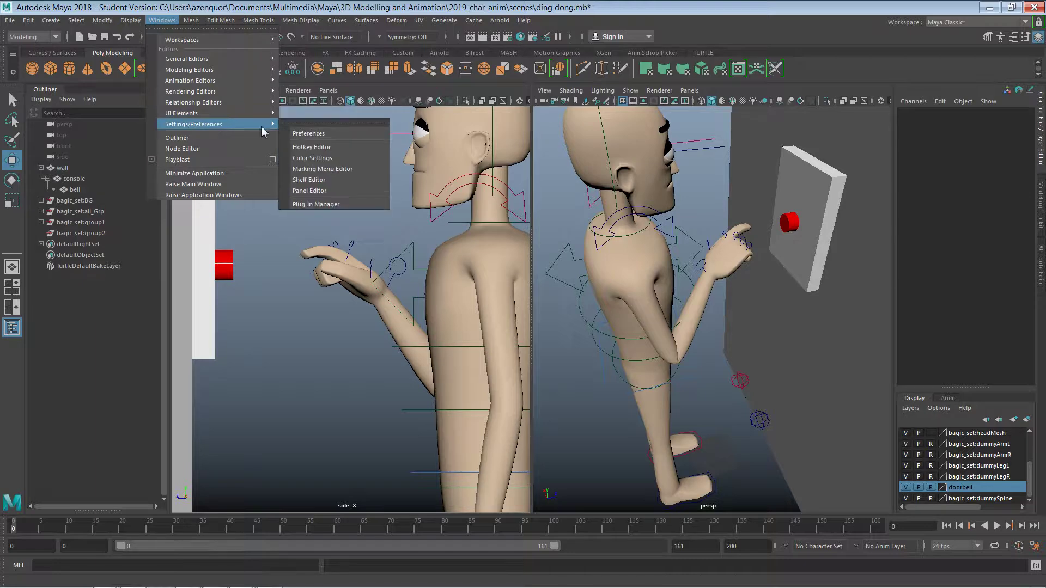
left_click(335, 133)
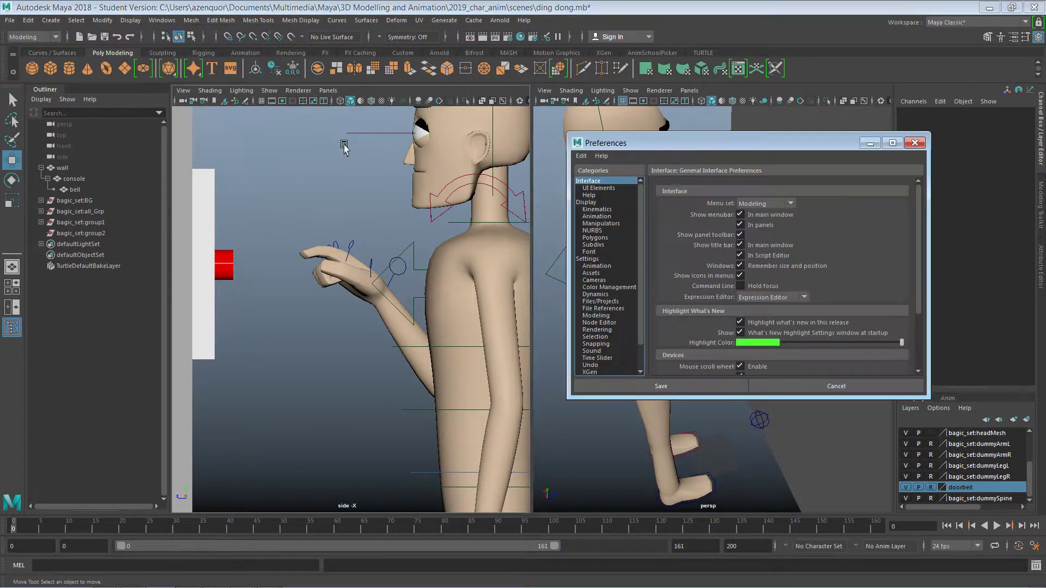
left_click(599, 261)
left_click(602, 267)
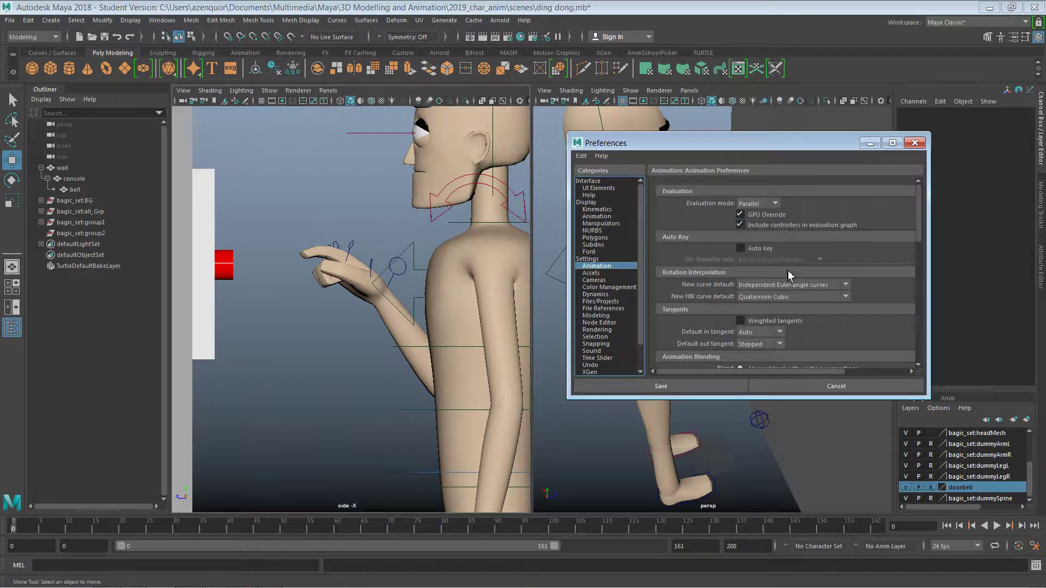
scroll(893, 264, "down", 5)
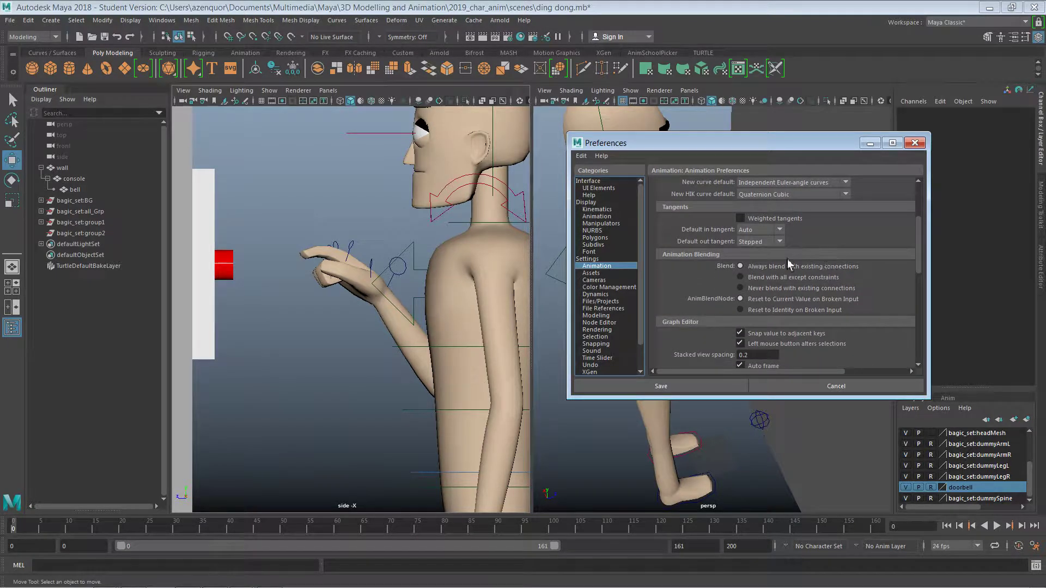
left_click(777, 239)
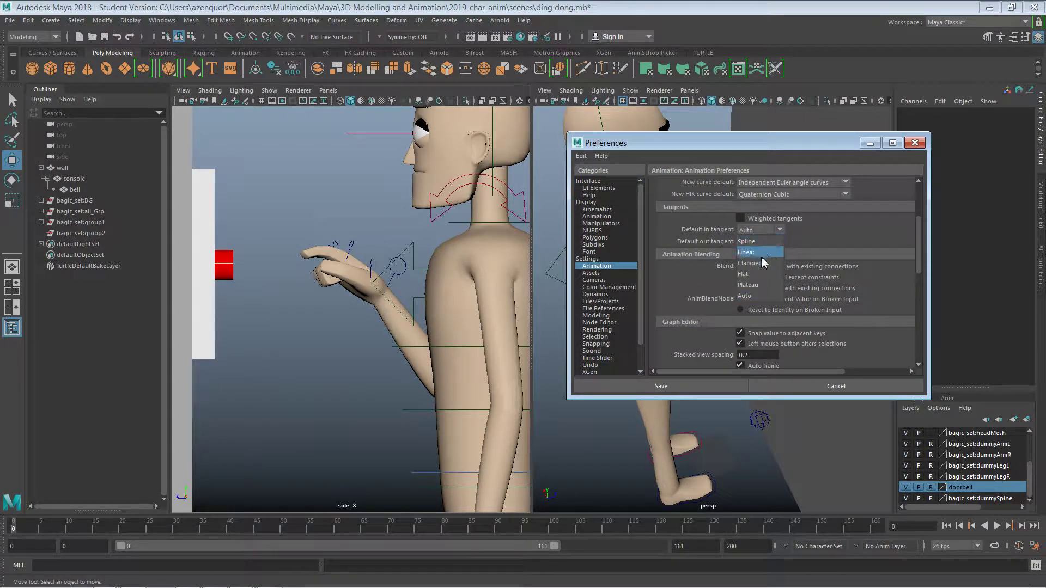
left_click(752, 296)
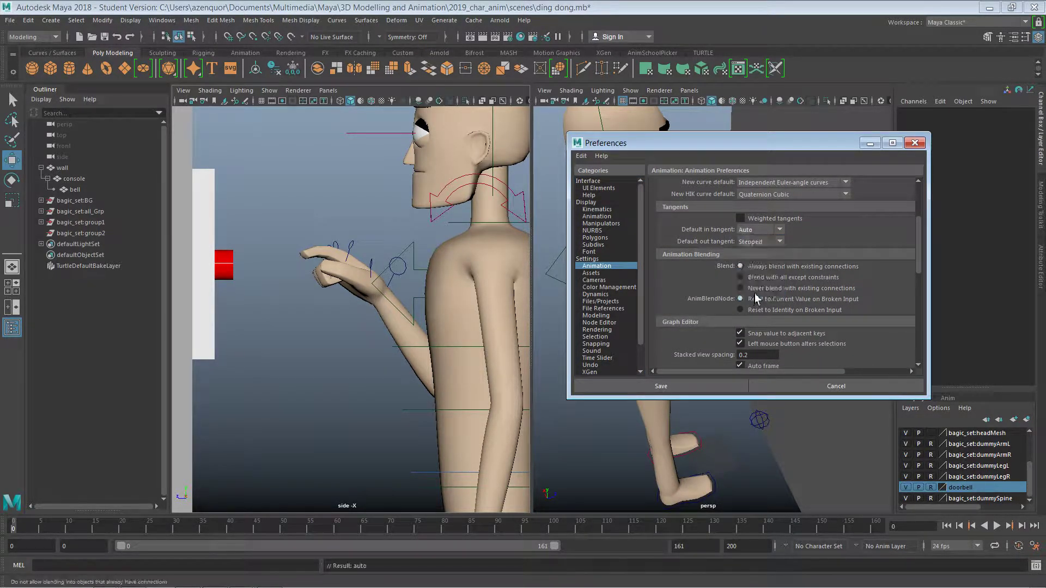
left_click(916, 145)
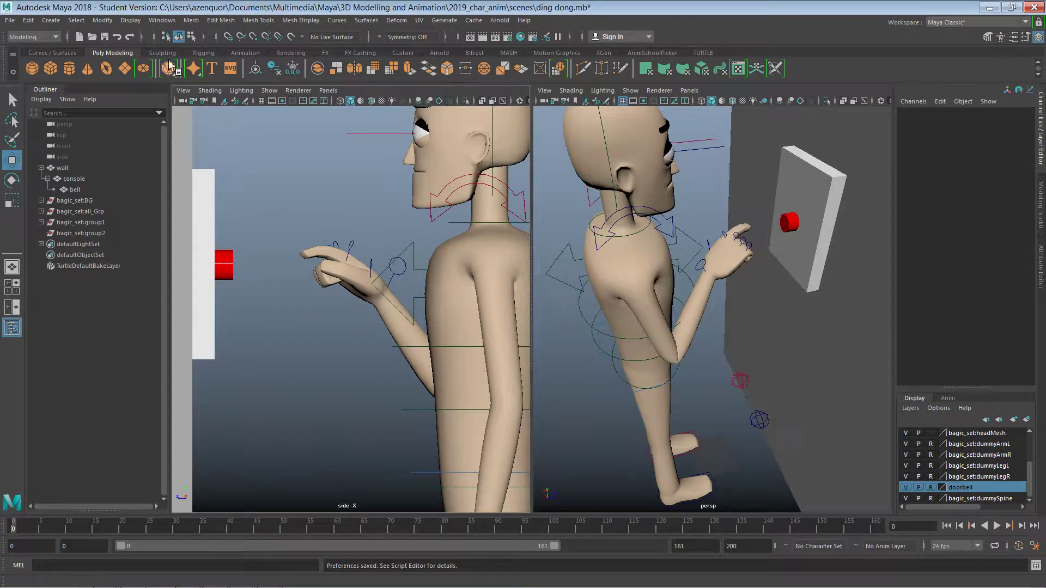
Open the Graph Editor and display the animation curves of the right arm and finger controls
left_click(162, 20)
mouse_move(180, 71)
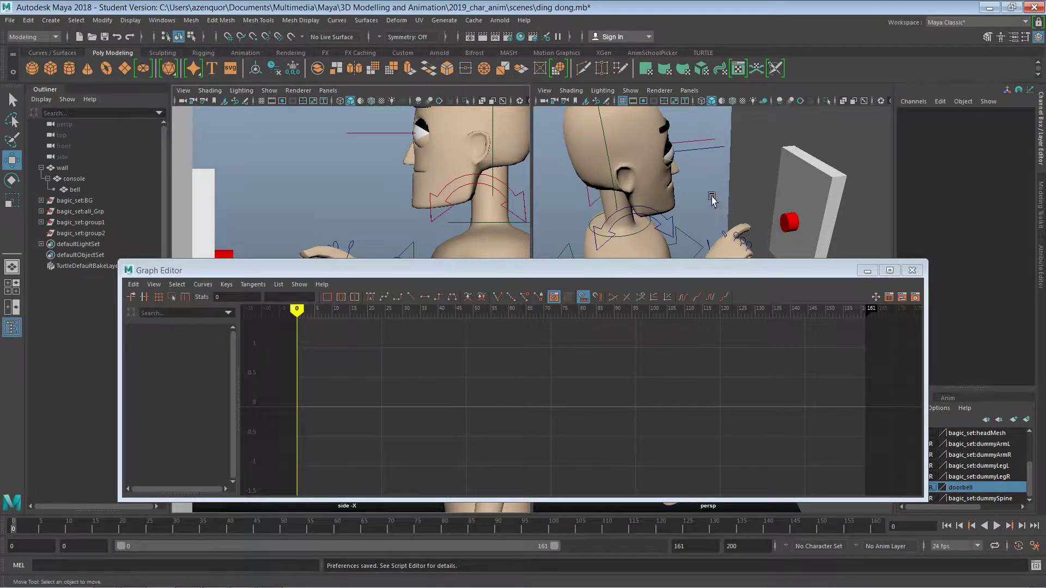
mouse_move(727, 206)
left_mouse_down("alt")
mouse_move(693, 209)
mouse_move(714, 205)
left_mouse_up("alt")
middle_click_drag(713, 205, 687, 131, "alt")
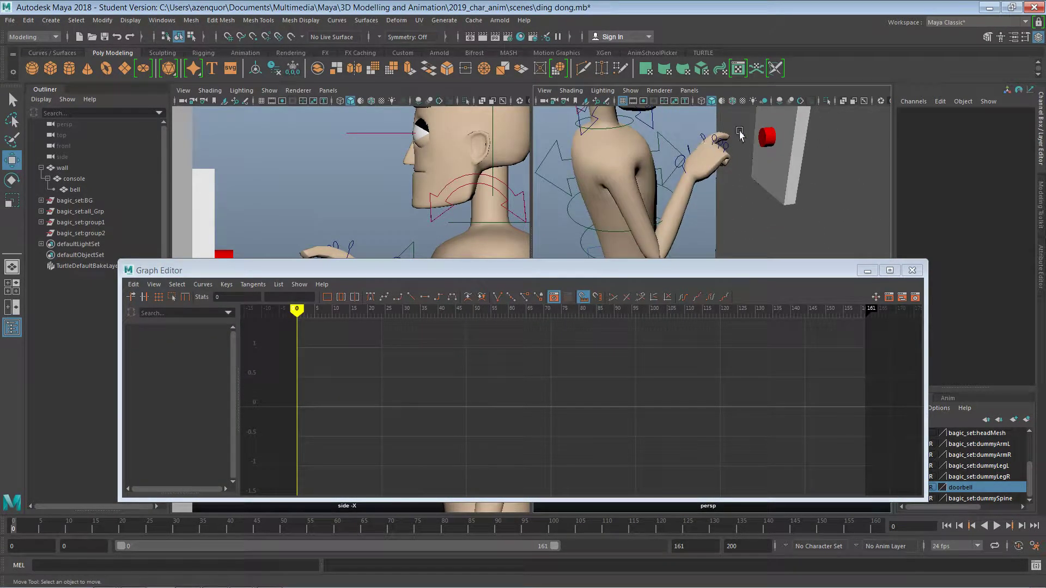
left_click_drag(702, 185, 675, 209)
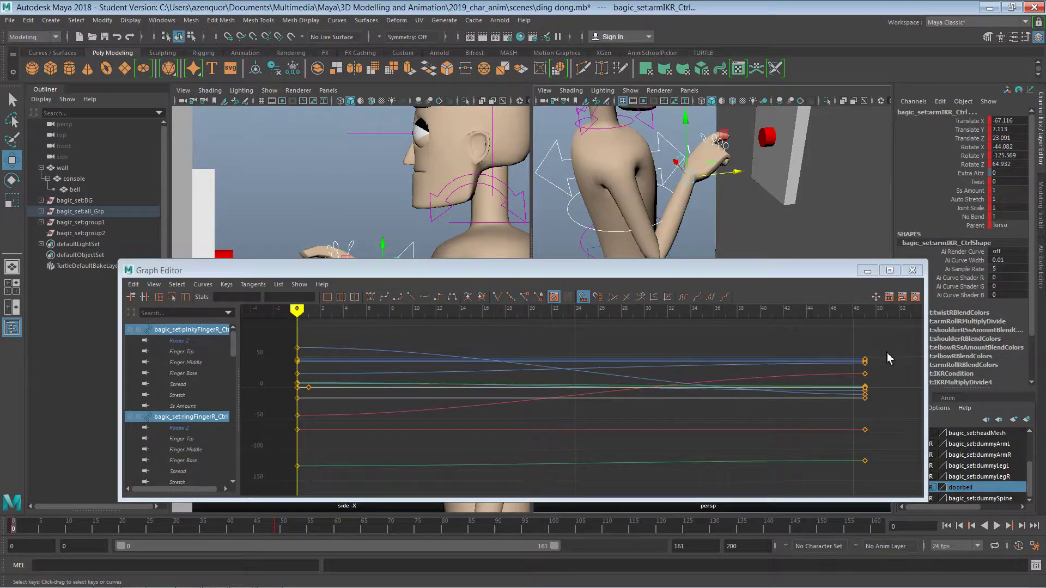
Convert all keys on the displayed arm and finger curves to stepped tangents and close the Graph Editor
right_click_drag(886, 352, 797, 367, "alt")
middle_click_drag(790, 378, 800, 372, "alt")
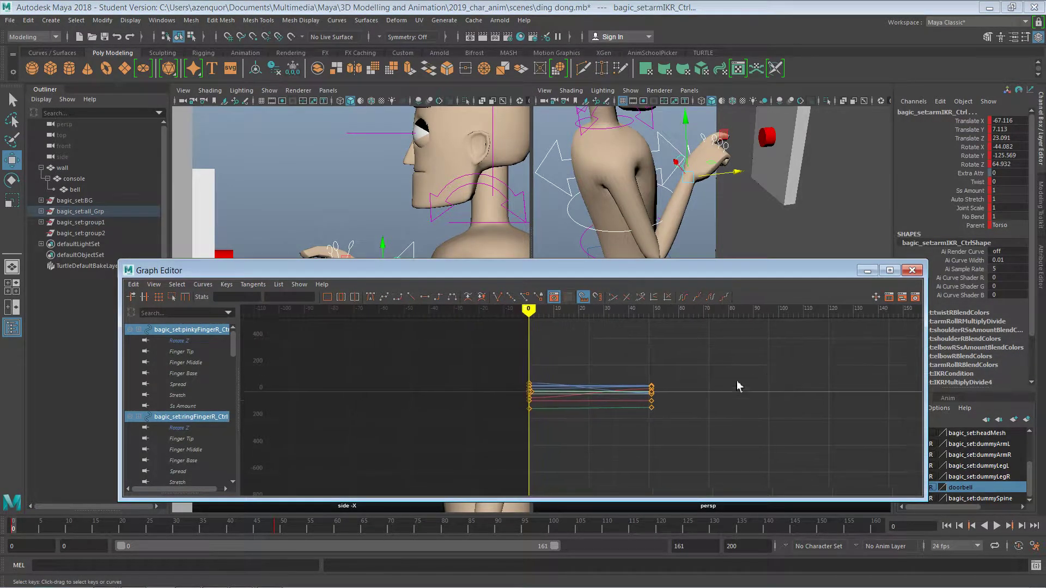
right_click_drag(736, 381, 768, 364, "alt")
middle_click_drag(767, 364, 747, 381, "alt")
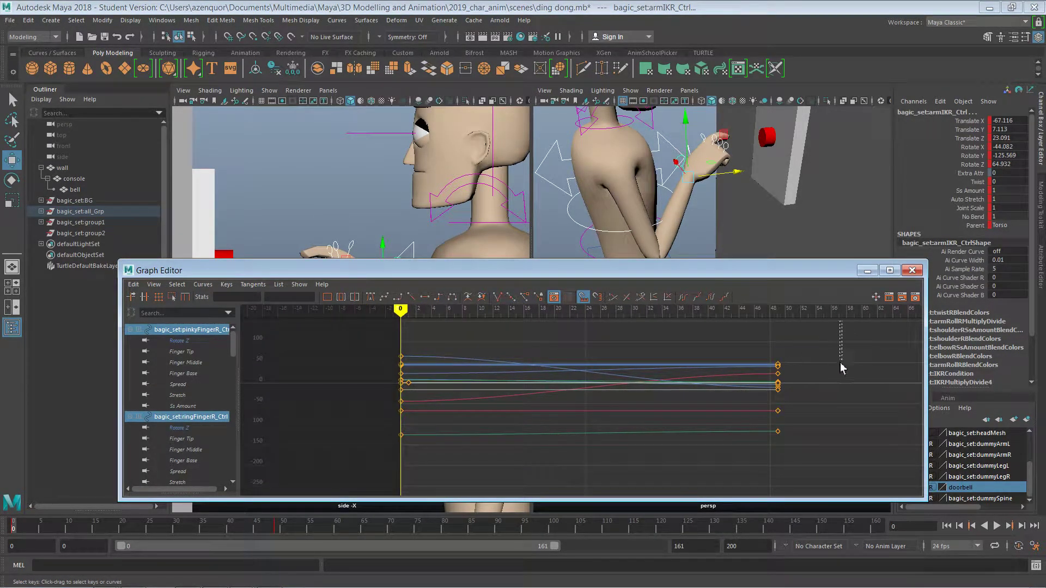
left_click_drag(843, 368, 353, 492)
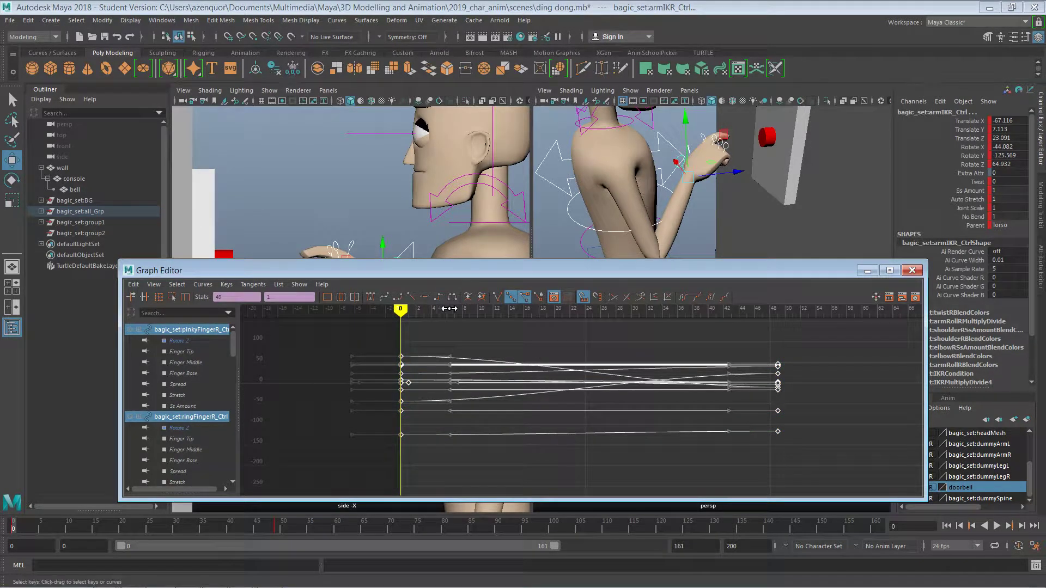
left_click(438, 297)
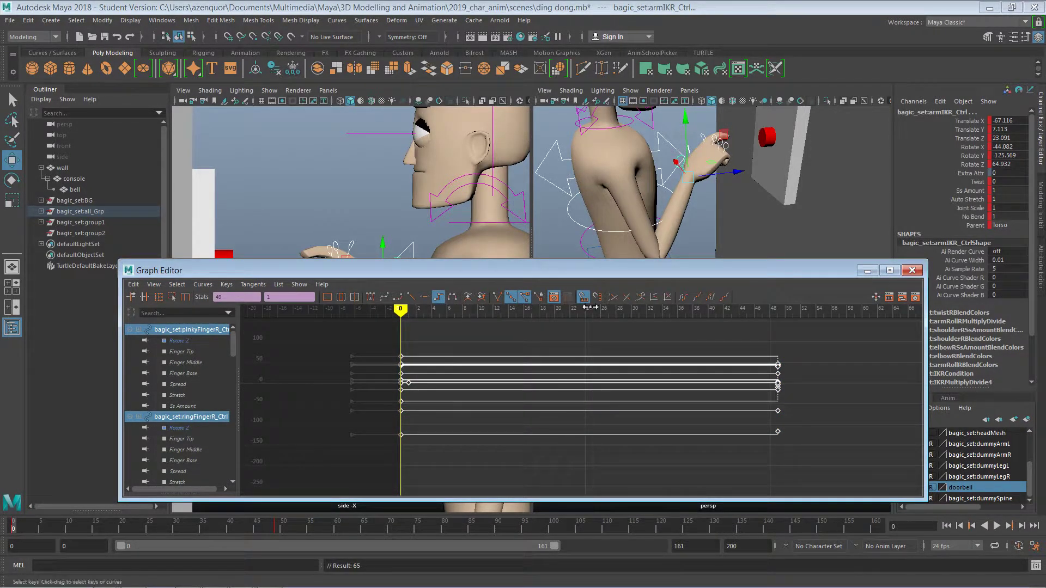
left_click(911, 270)
left_click(770, 283)
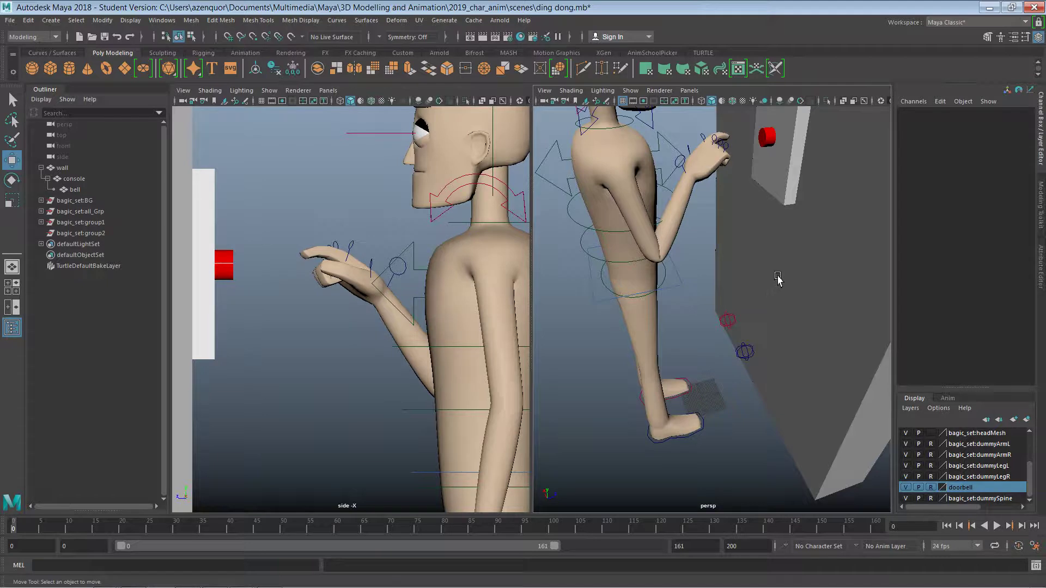
Play back the stepped reaching motion with the whole character framed and stop at frame 49
right_click_drag(778, 279, 741, 297, "alt")
middle_click_drag(741, 296, 717, 338, "alt")
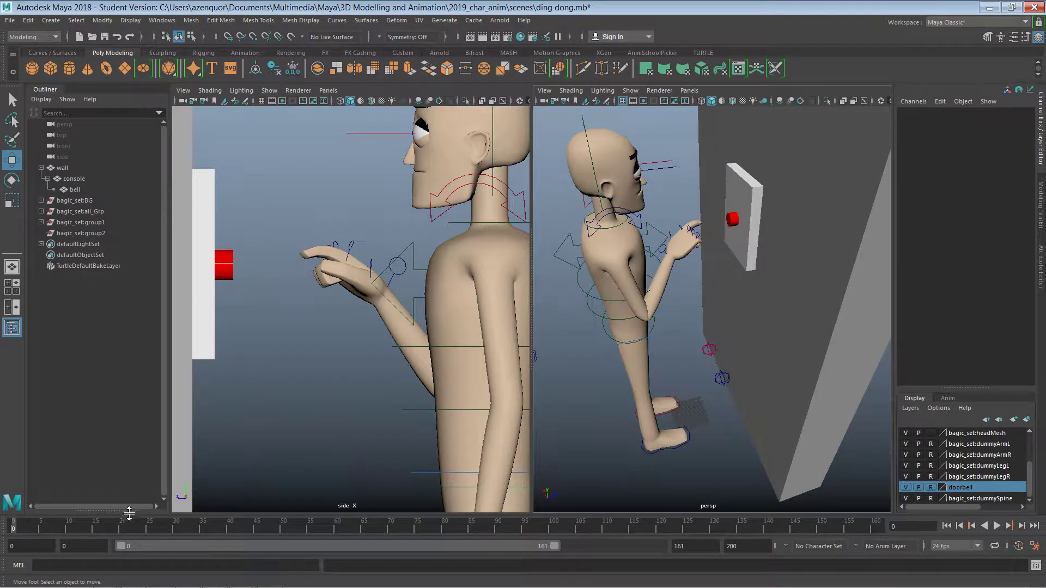
left_click_drag(86, 531, 269, 541)
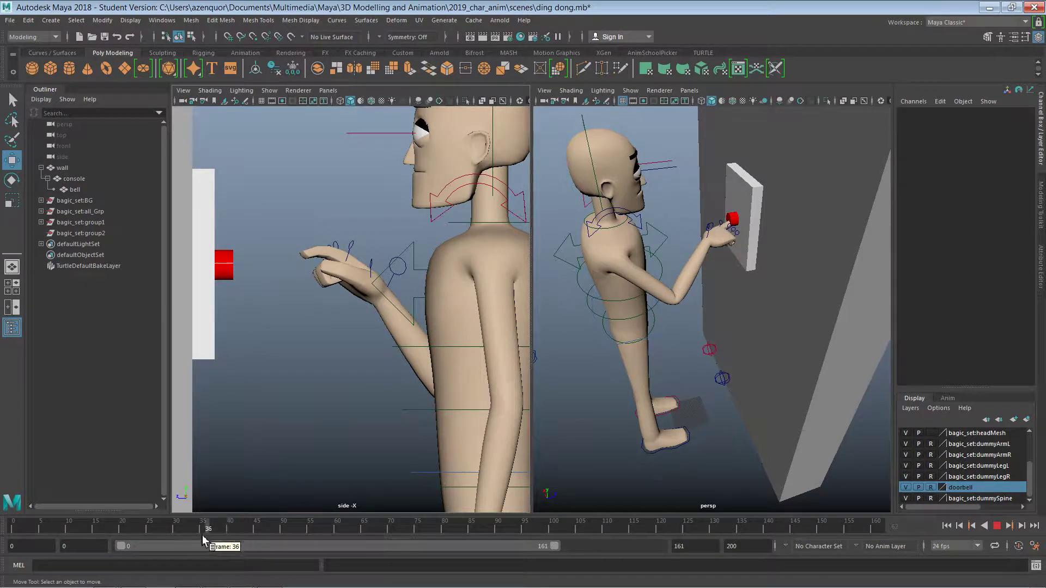
left_click_drag(202, 535, 278, 531)
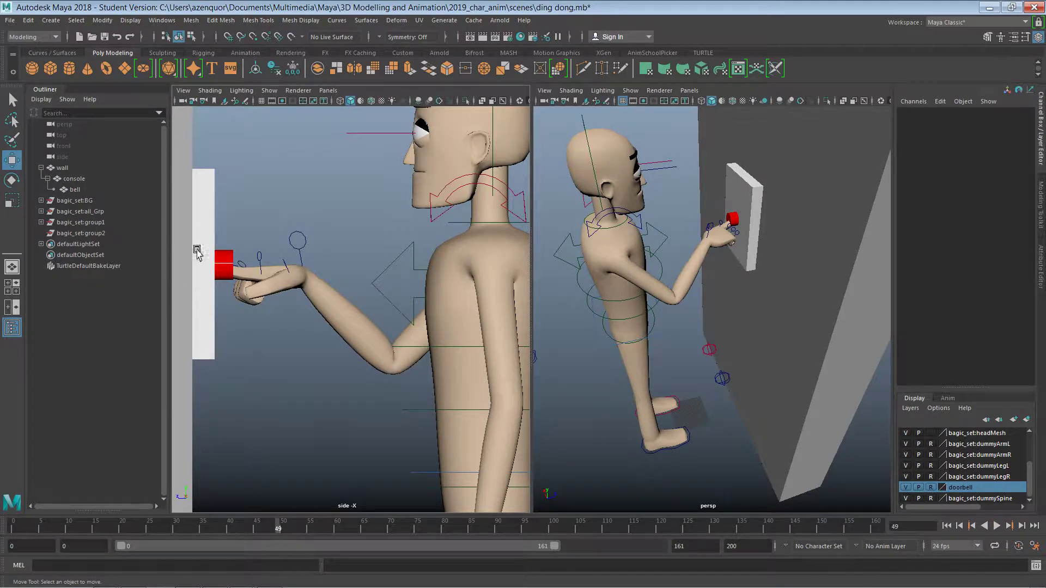
Key the console and bell at frame 49 and undo a trial move of them toward the wall
left_click(88, 191)
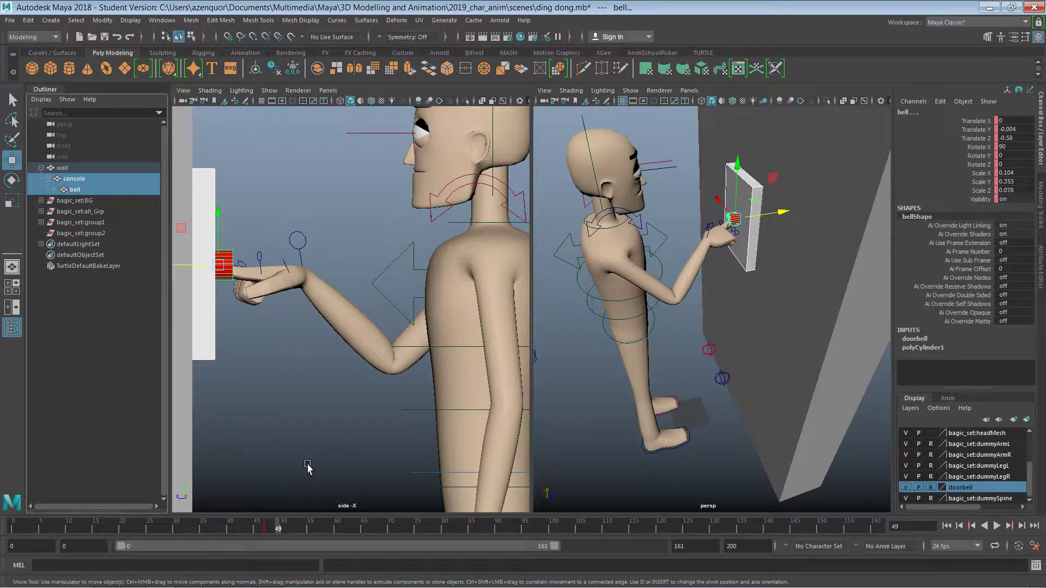
key("s")
left_click_drag(194, 265, 187, 267)
key("ctrl+z")
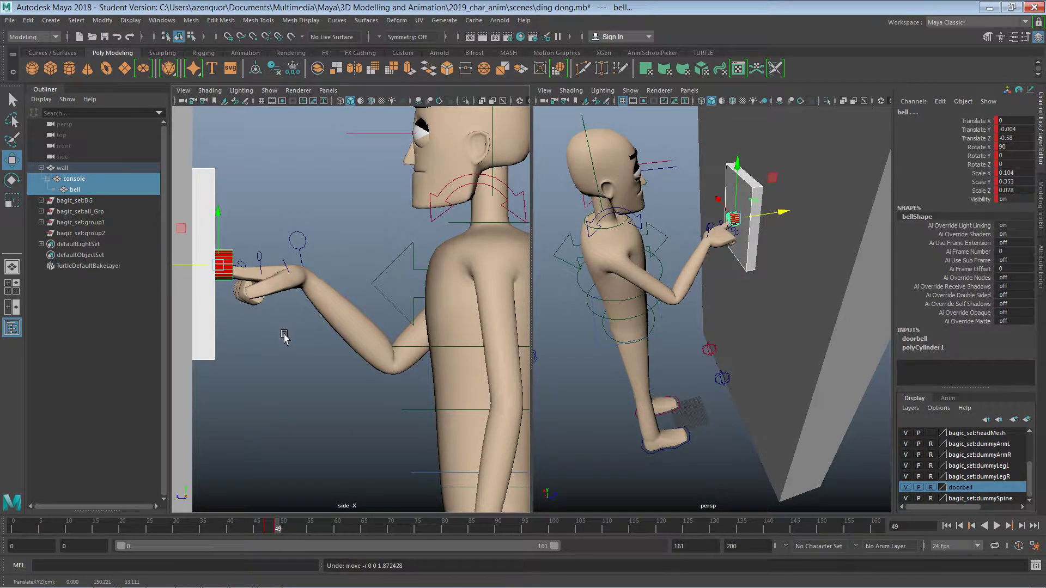
Select only the bell, move it into the console under the fingertip at frame 49, and key it
middle_click_drag(284, 336, 424, 348, "alt")
left_click(412, 360)
left_click(82, 190)
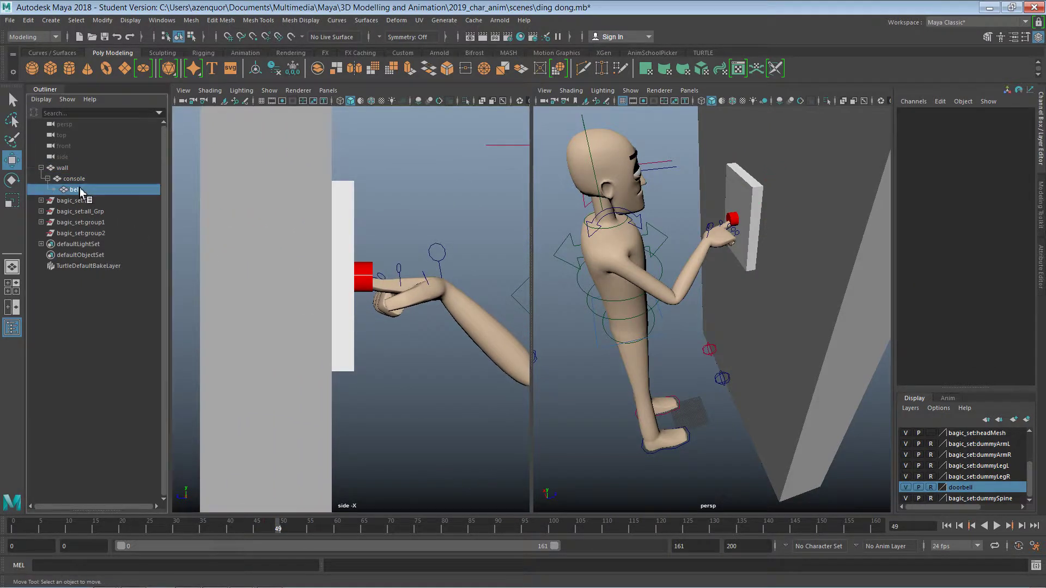
left_click_drag(332, 284, 310, 282)
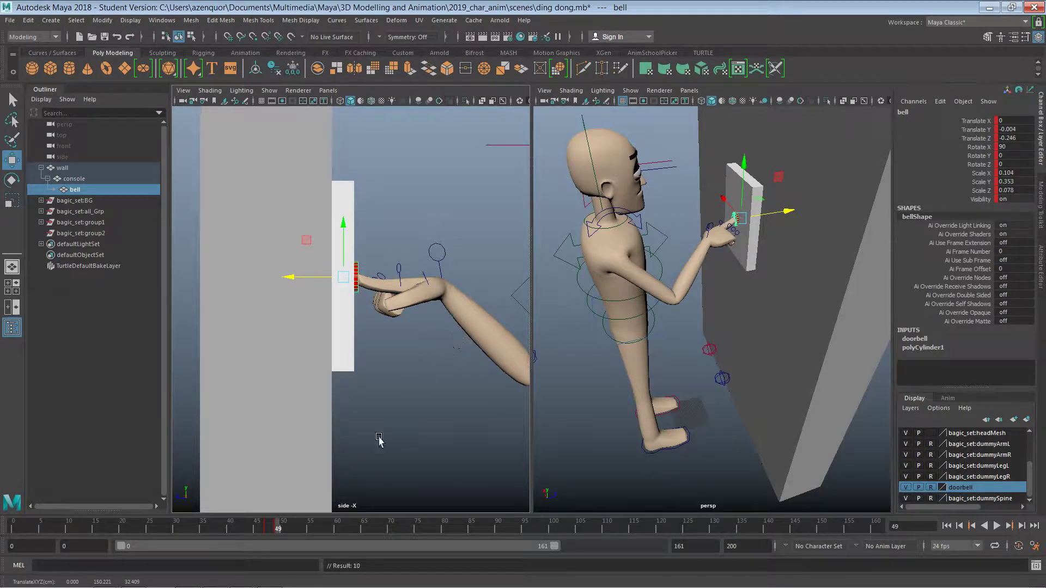
Play back the doorbell press with the character's arm and the bell framed in the side view
mouse_move(289, 526)
left_mouse_down()
mouse_move(224, 526)
mouse_move(288, 524)
left_mouse_up()
middle_click_drag(467, 374, 356, 384, "alt")
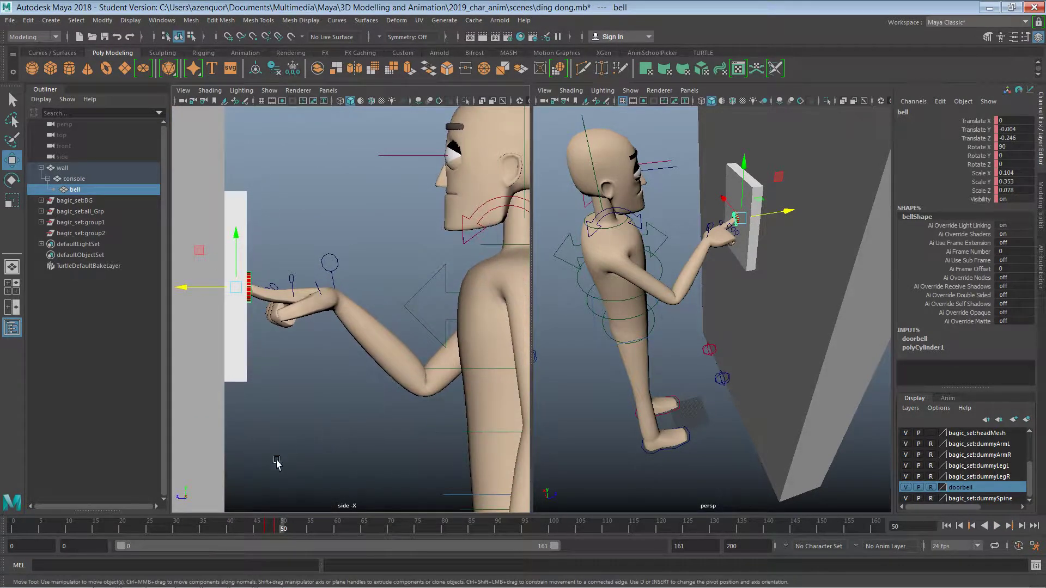
key("alt+v")
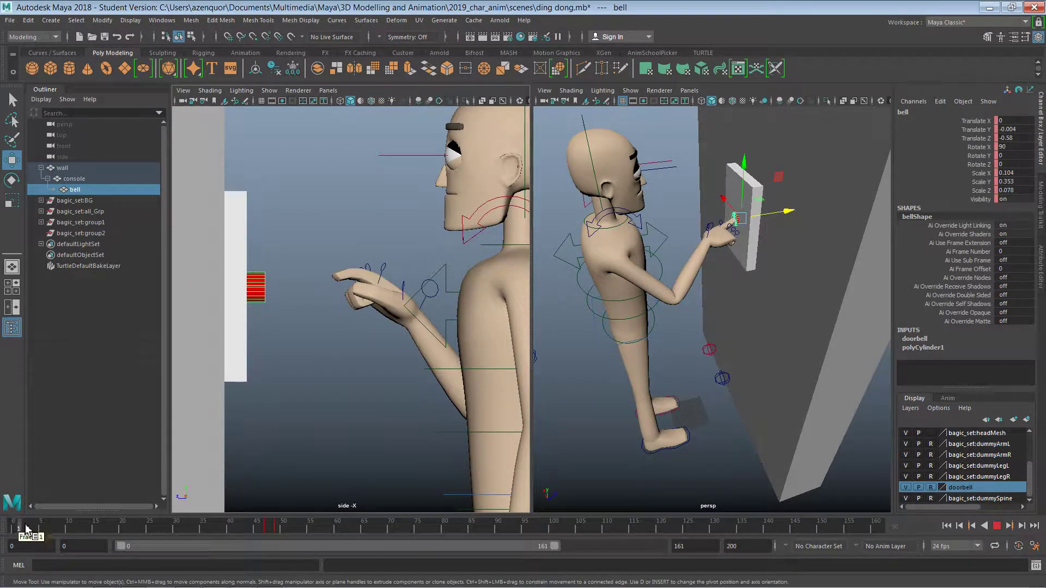
Select the right arm, finger and torso controls at frame 0 and carry their starting pose over to frame 15
left_click_drag(23, 531, 13, 533)
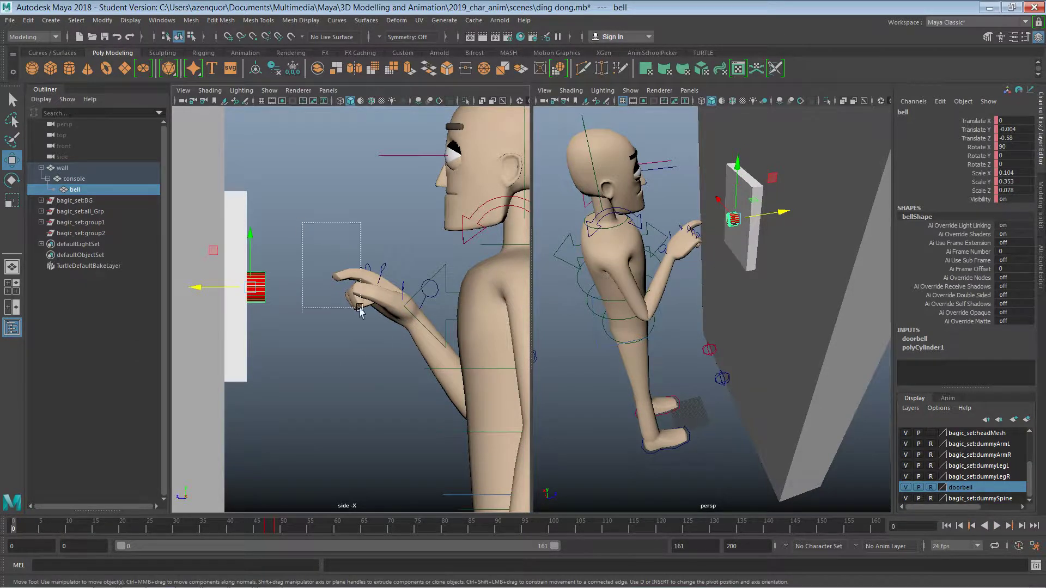
left_click_drag(360, 308, 436, 366)
left_click(308, 389)
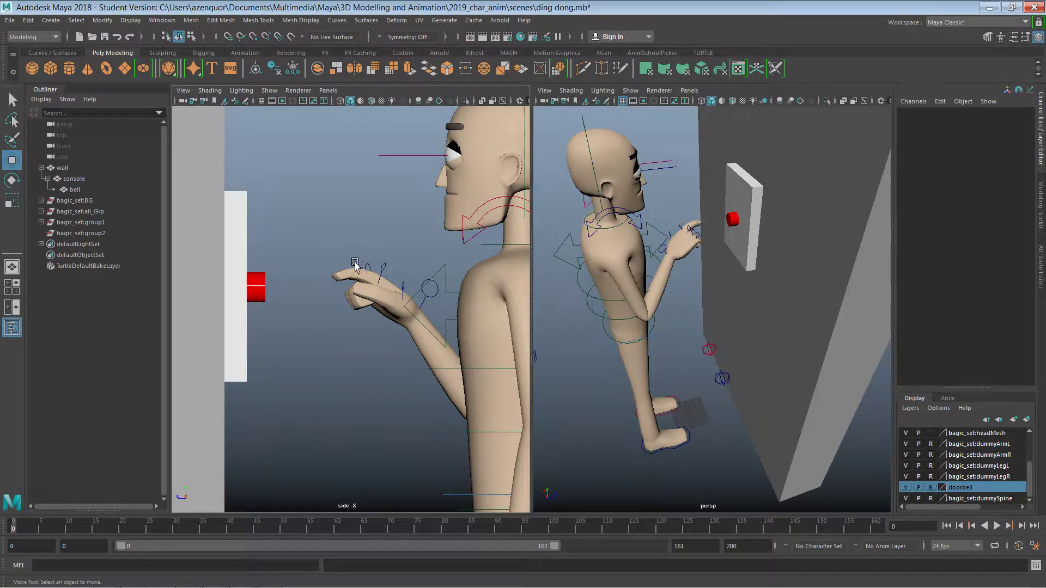
left_click_drag(313, 225, 432, 374)
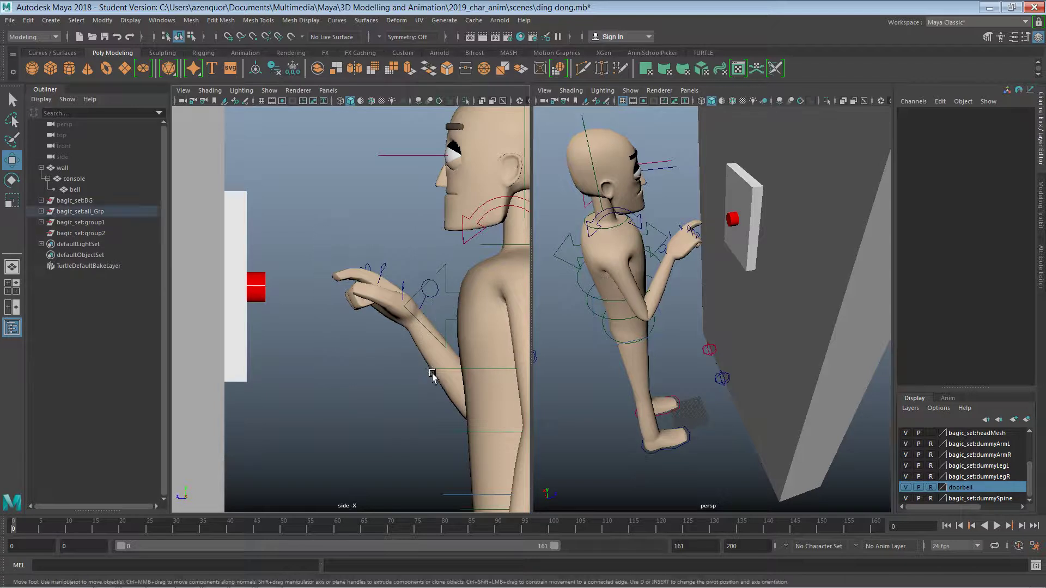
middle_click_drag(27, 527, 86, 528)
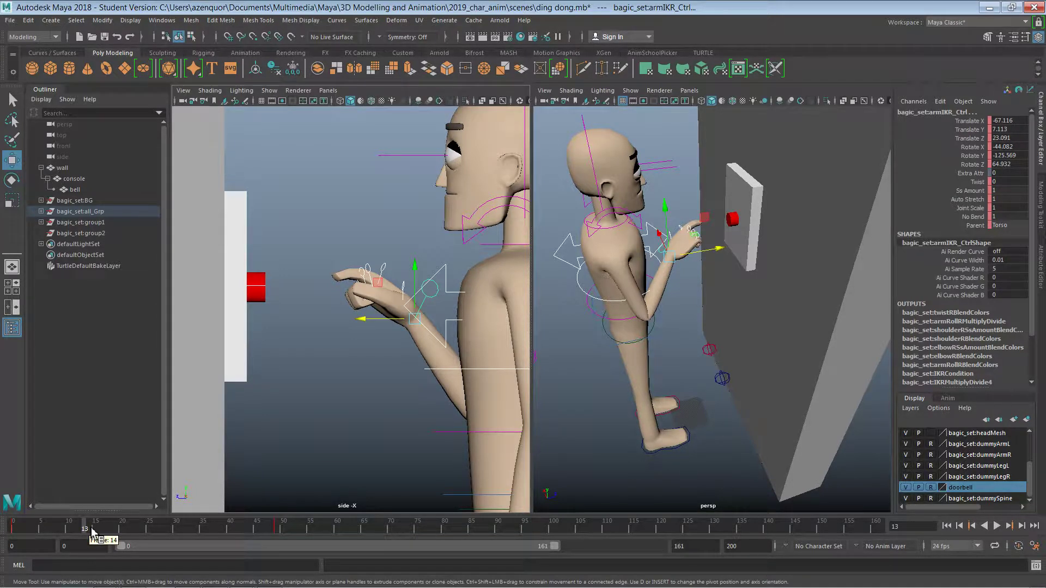
middle_click_drag(25, 527, 97, 529)
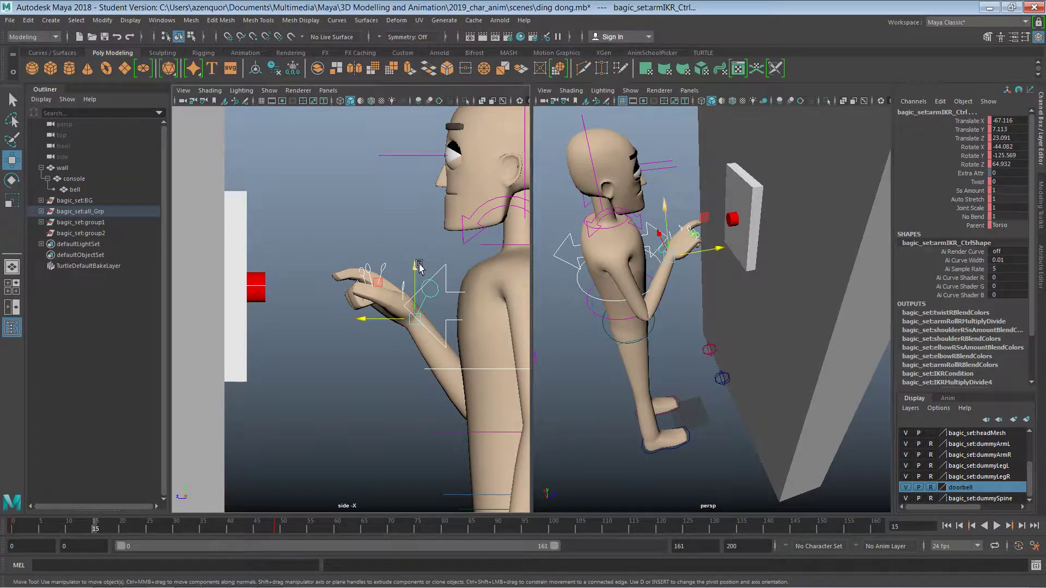
Raise the right arm IK control and pull it back from the bell at frame 15, then key it
left_click(435, 260)
left_click(436, 292)
left_click_drag(417, 278, 418, 258)
left_click_drag(391, 298, 403, 301)
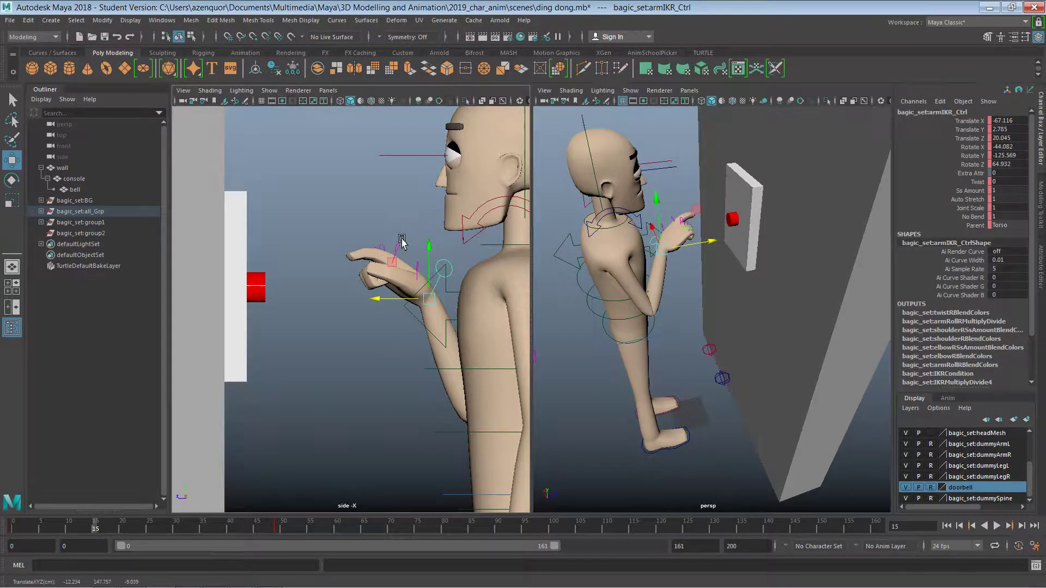
key("s")
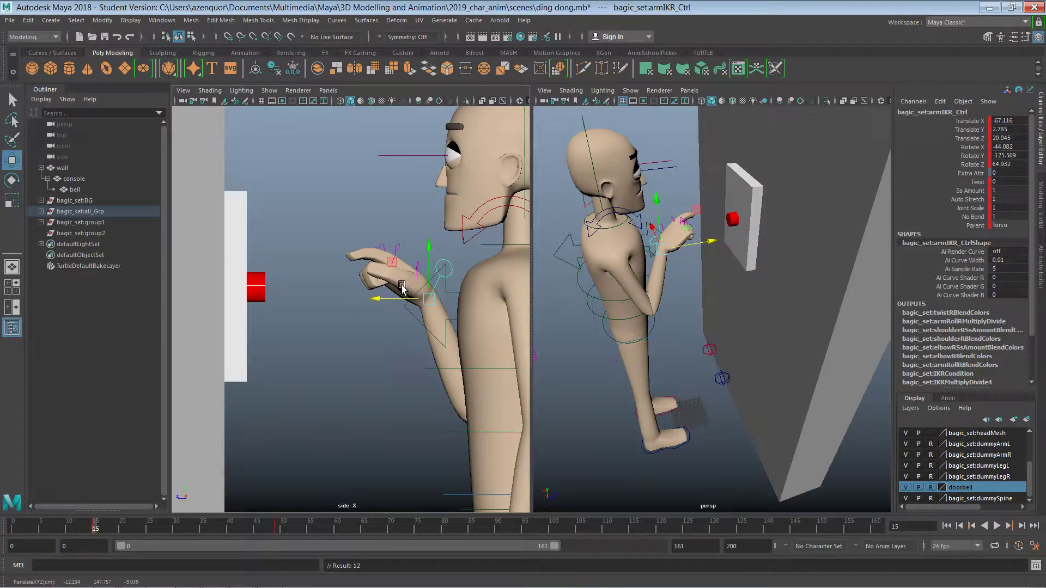
Rotate the right arm IK control to about -24, -111, 47 so the hand tilts down, and key it at frame 15
key("e")
left_click_drag(384, 280, 372, 288)
key("s")
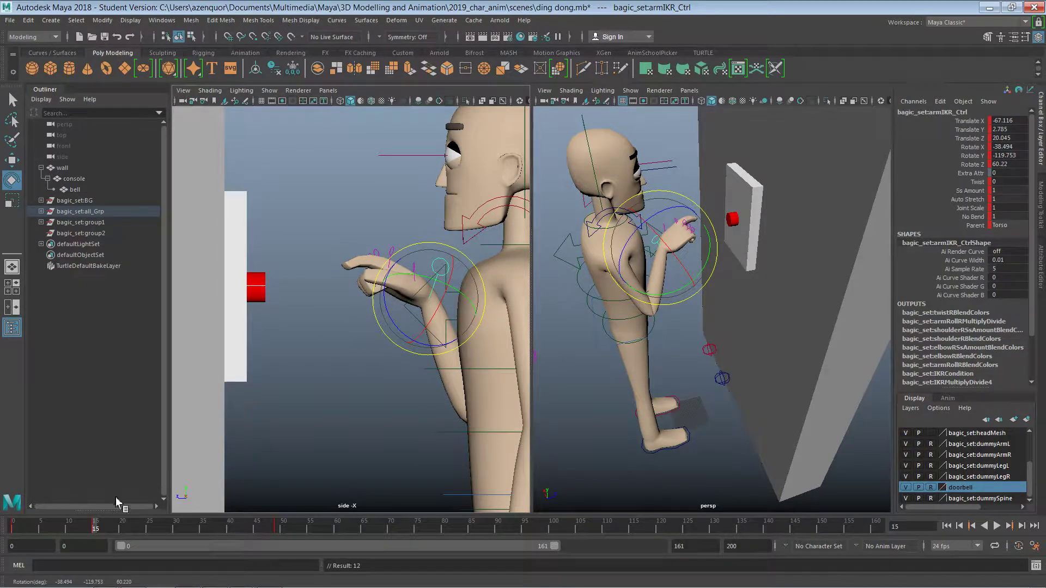
mouse_move(93, 525)
left_mouse_down()
mouse_move(23, 524)
mouse_move(129, 517)
mouse_move(44, 527)
mouse_move(111, 523)
mouse_move(85, 526)
mouse_move(104, 526)
mouse_move(95, 528)
left_mouse_up()
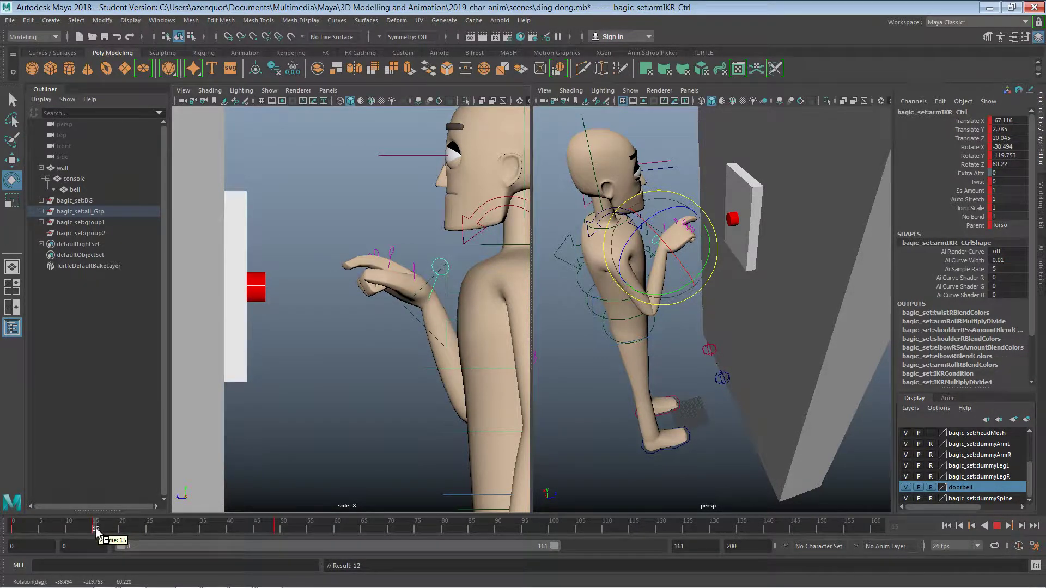
left_click_drag(373, 289, 376, 300)
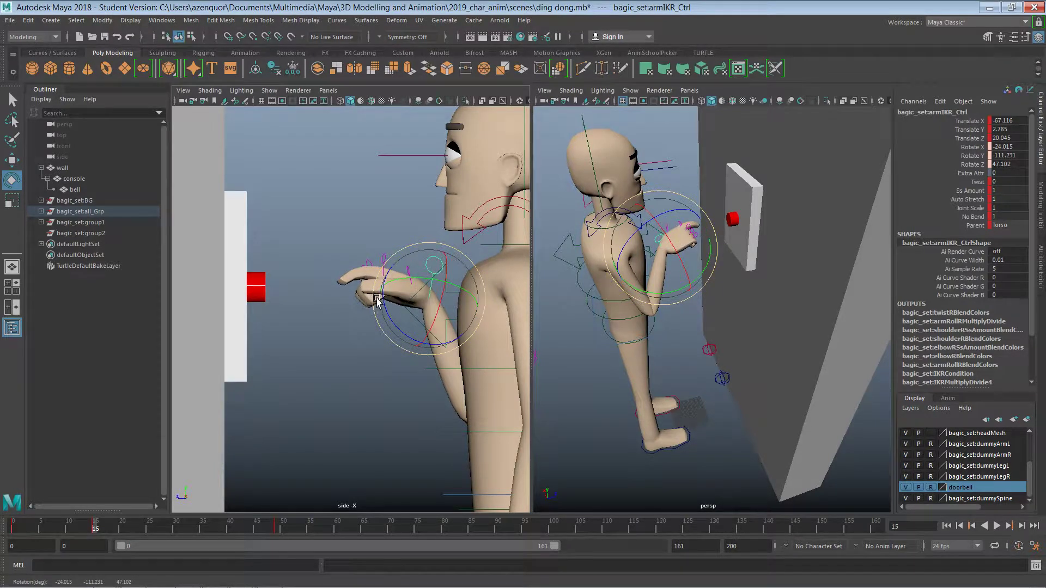
key("s")
left_click_drag(117, 528, 96, 529)
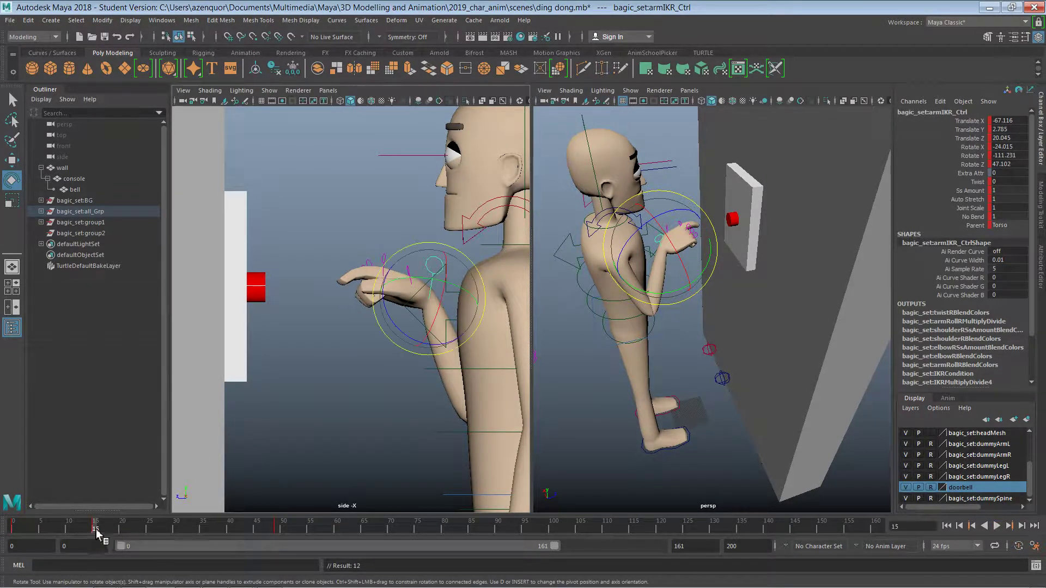
Pull the right arm IK control further up and back at frame 15, key it, and play back the motion
key("w")
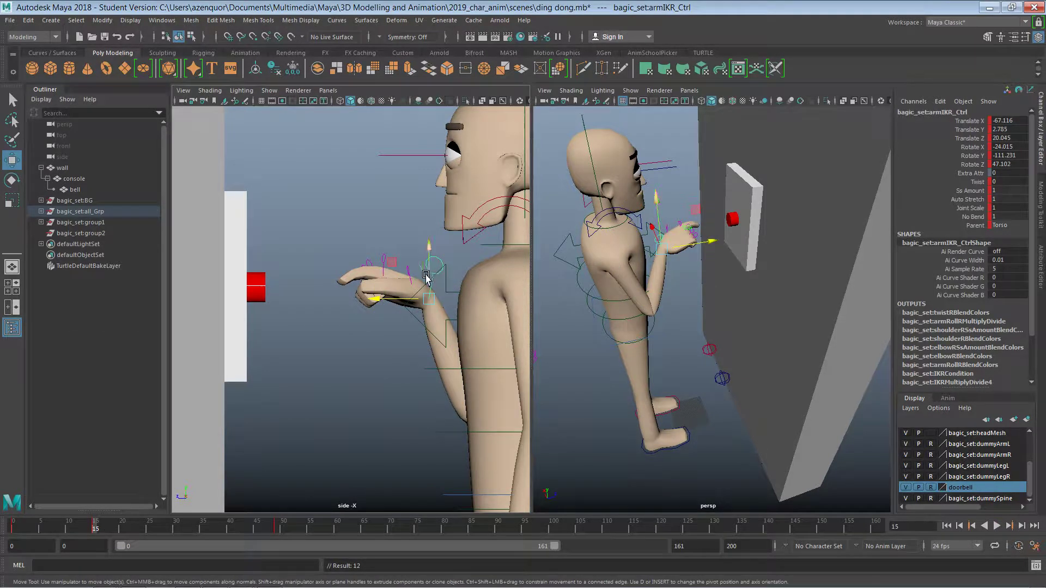
left_click_drag(395, 267, 405, 256)
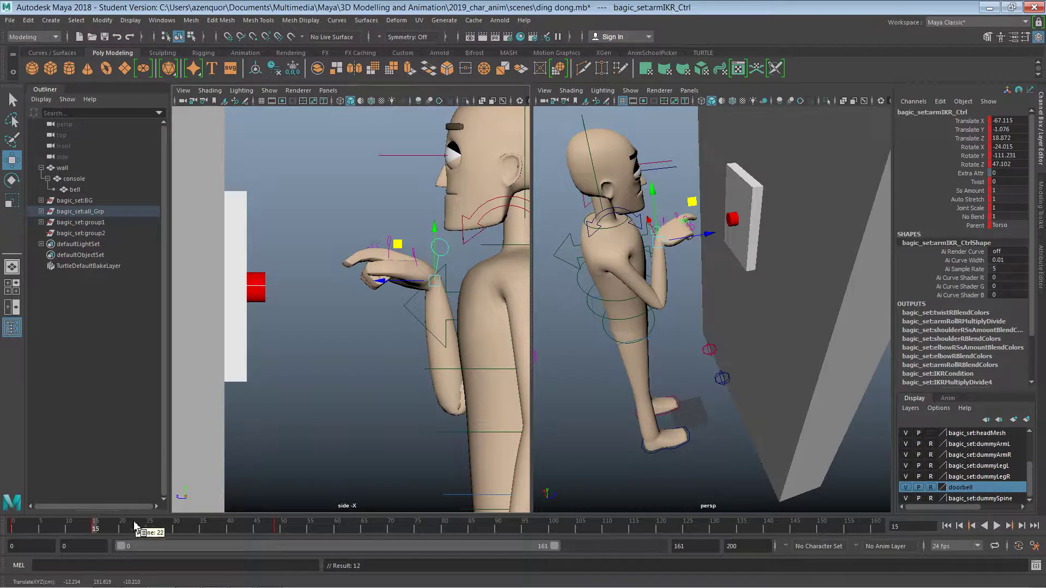
key("alt+v")
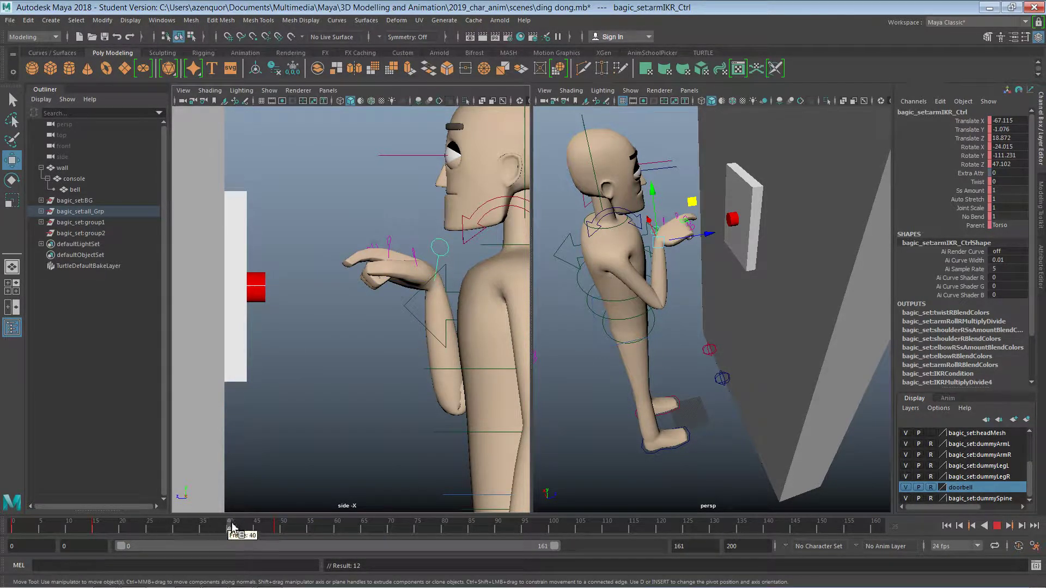
Rotate the right arm IK control to about -60, -131, 88 at frame 20 so the hand tilts up, and key it
left_click(166, 529)
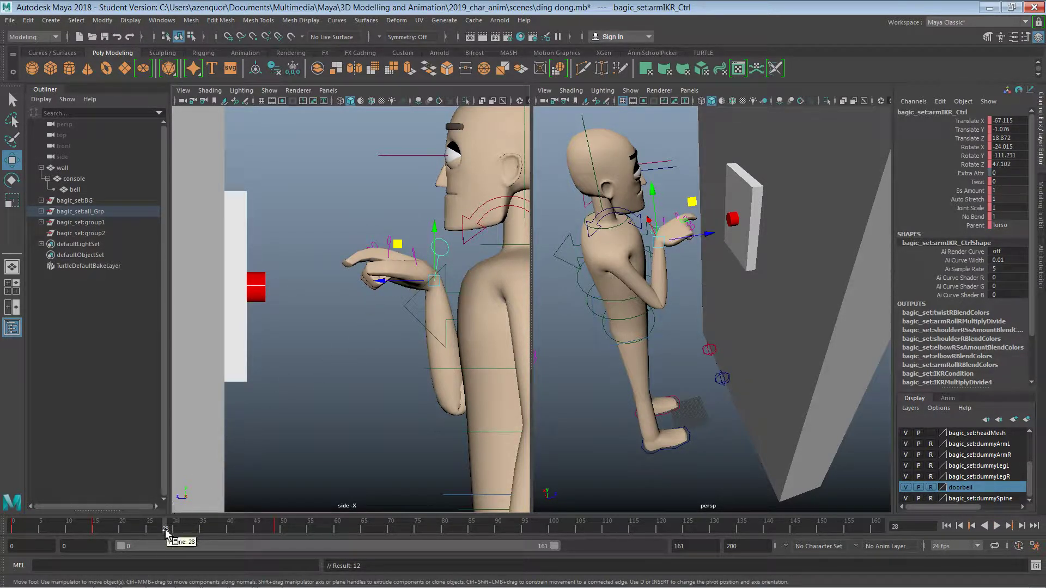
left_click_drag(166, 530, 123, 534)
key("e")
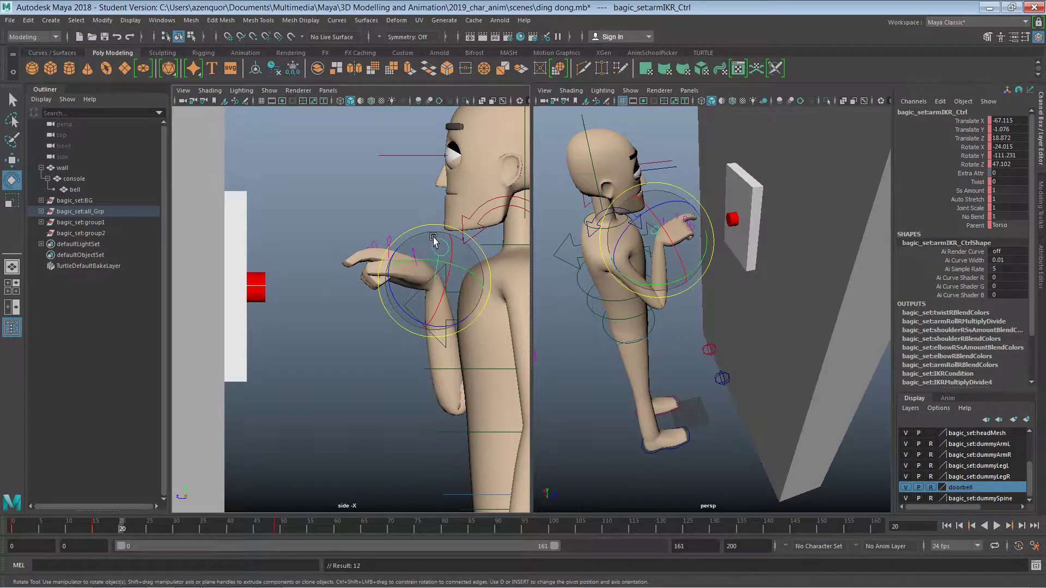
left_click_drag(637, 220, 612, 235)
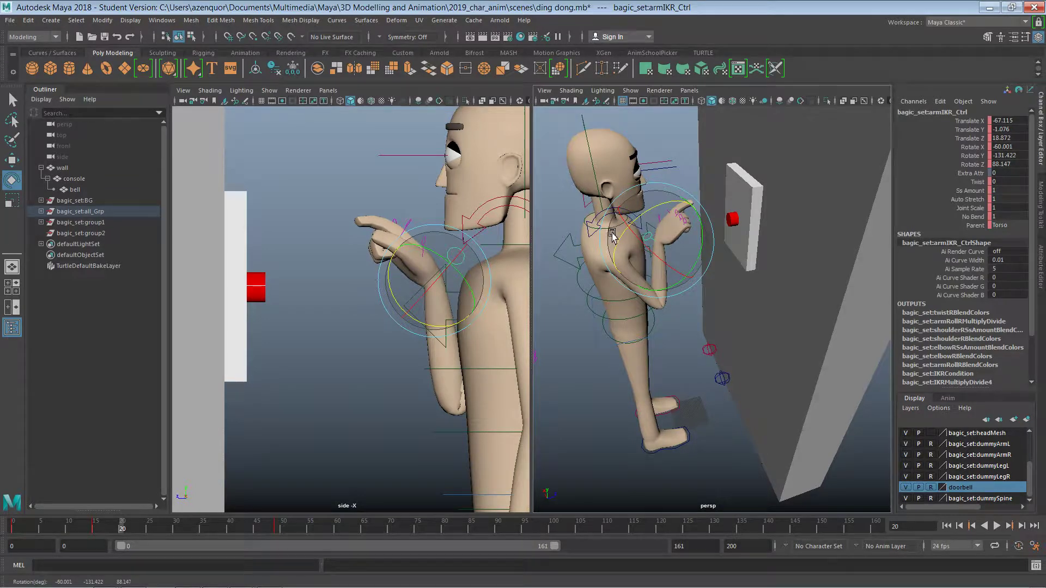
key("s")
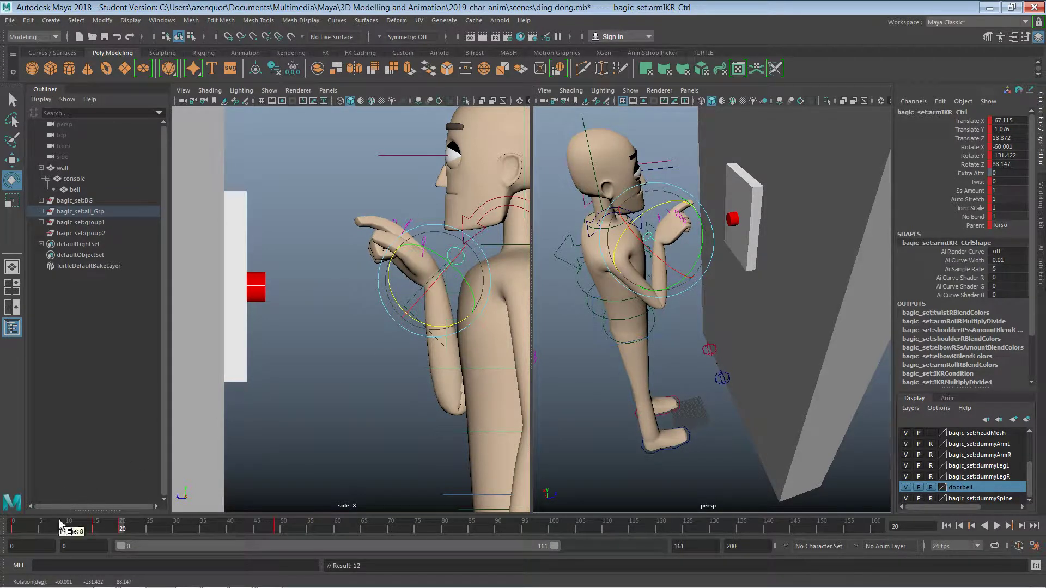
left_click_drag(60, 524, 127, 525)
Raise the right arm IK control slightly closer to the body at frame 20, key it, and play back the motion
left_click(233, 433)
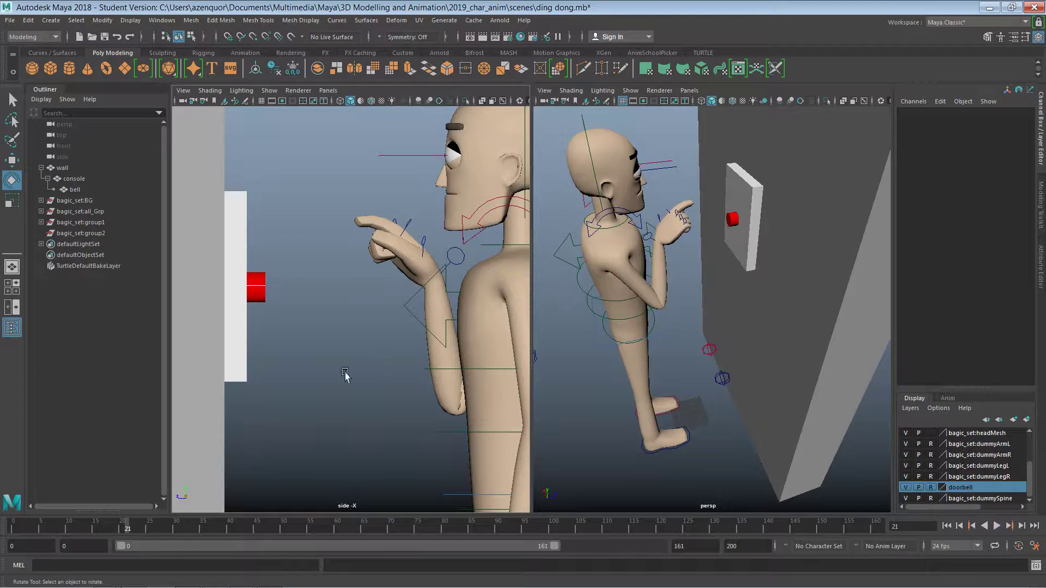
left_click(460, 253)
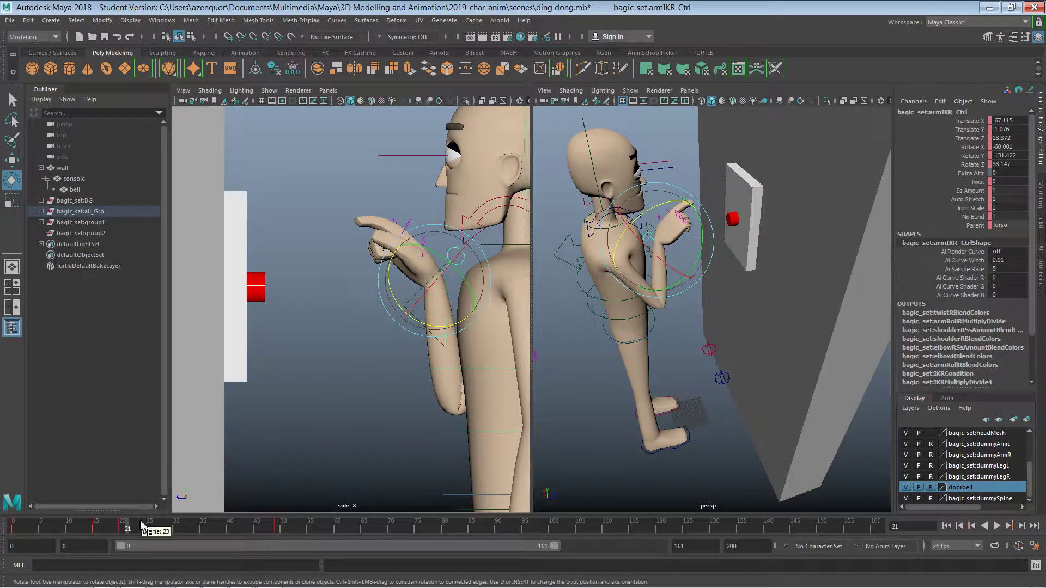
mouse_move(139, 528)
left_mouse_down()
mouse_move(23, 531)
mouse_move(161, 528)
mouse_move(123, 535)
left_mouse_up()
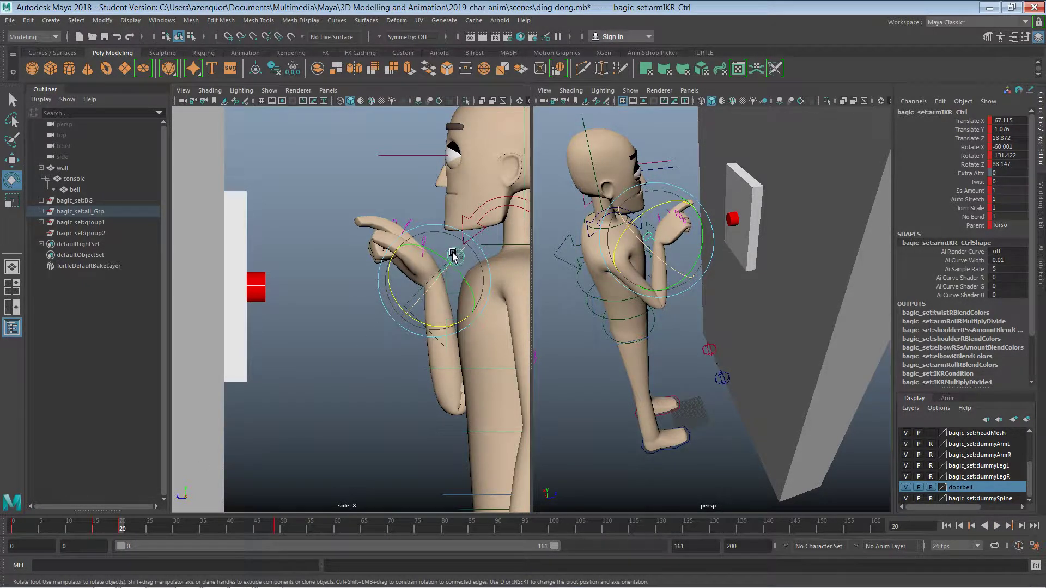
key("w")
left_click_drag(436, 254, 415, 274)
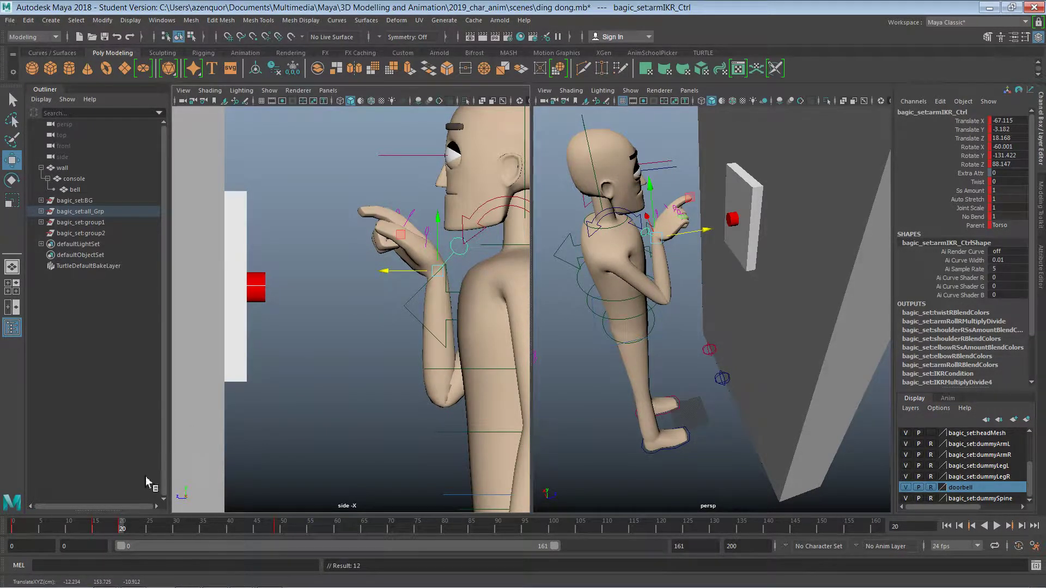
key("alt+v")
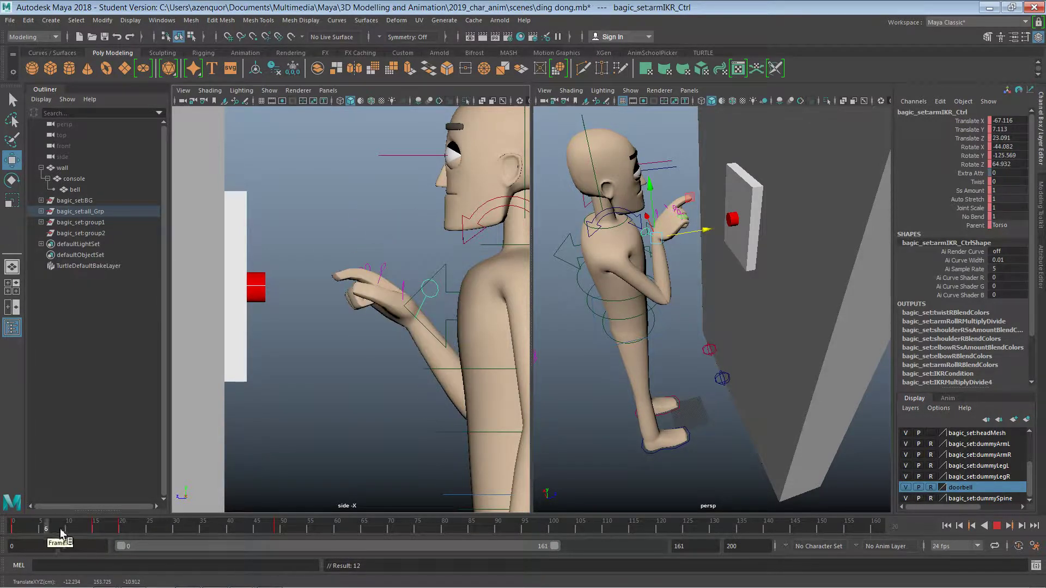
Rotate the right arm IK control at frame 25 to tilt the hand further back toward the face, and key it
left_click(148, 532)
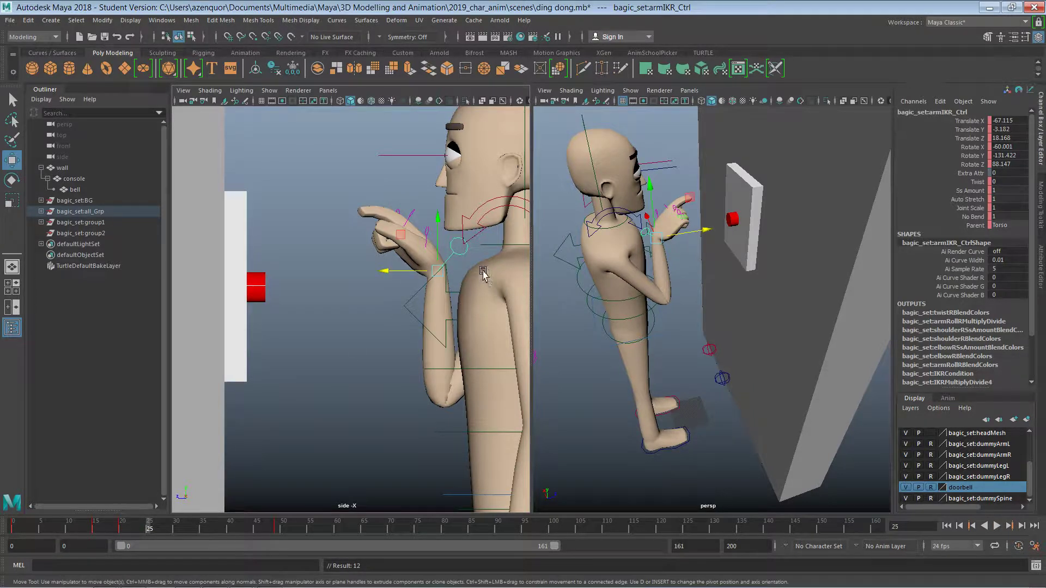
key("e")
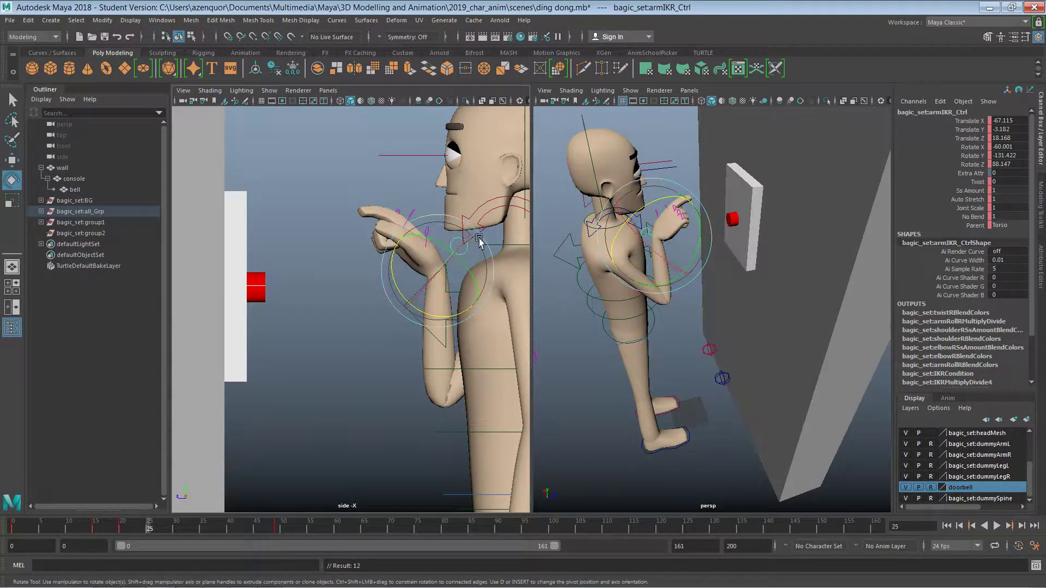
left_click_drag(648, 214, 621, 223)
key("s")
Straighten the right pointing finger at frame 25 by rotating its control to about 1.7 in Z, and key it
left_click(322, 240)
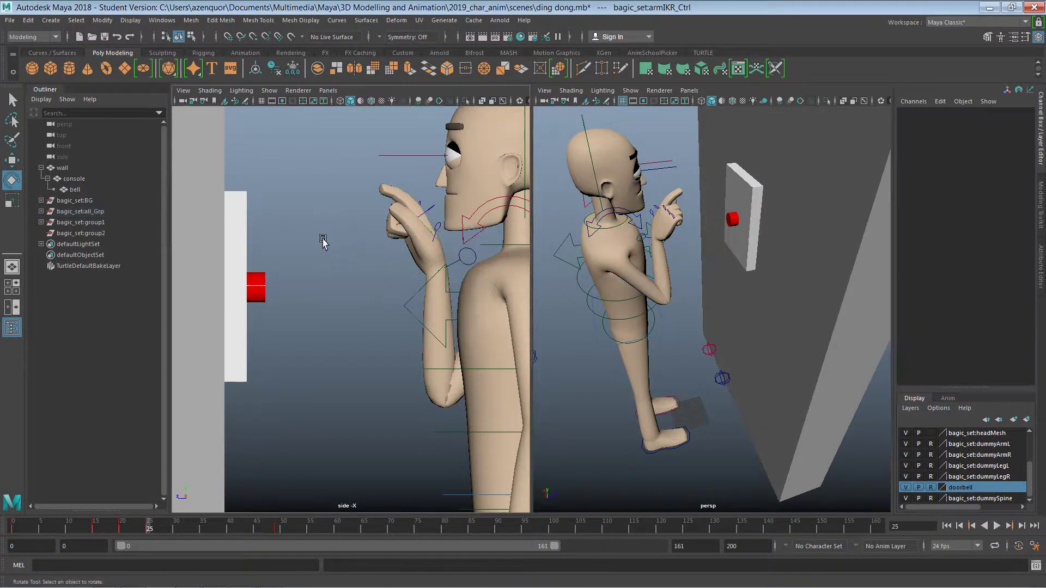
left_click(432, 209)
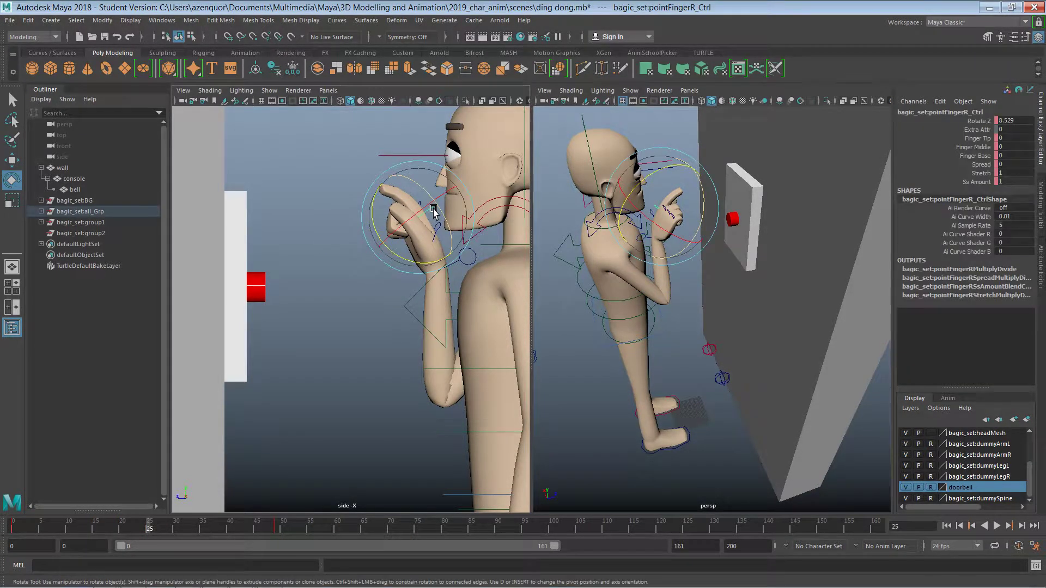
left_click_drag(643, 175, 639, 185)
key("s")
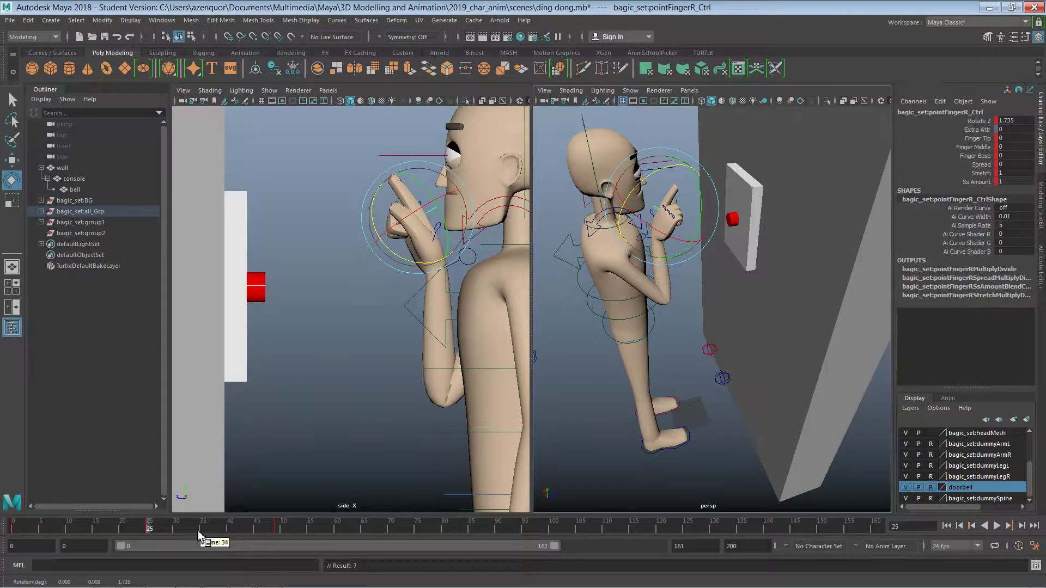
At frame 43, rotate the right arm IK control to about -70, -170, 108, shift it toward the bell, and key it
left_click_drag(198, 535, 293, 526)
left_click(337, 402)
mouse_move(275, 522)
left_mouse_down()
mouse_move(92, 540)
mouse_move(221, 546)
mouse_move(230, 536)
left_mouse_up()
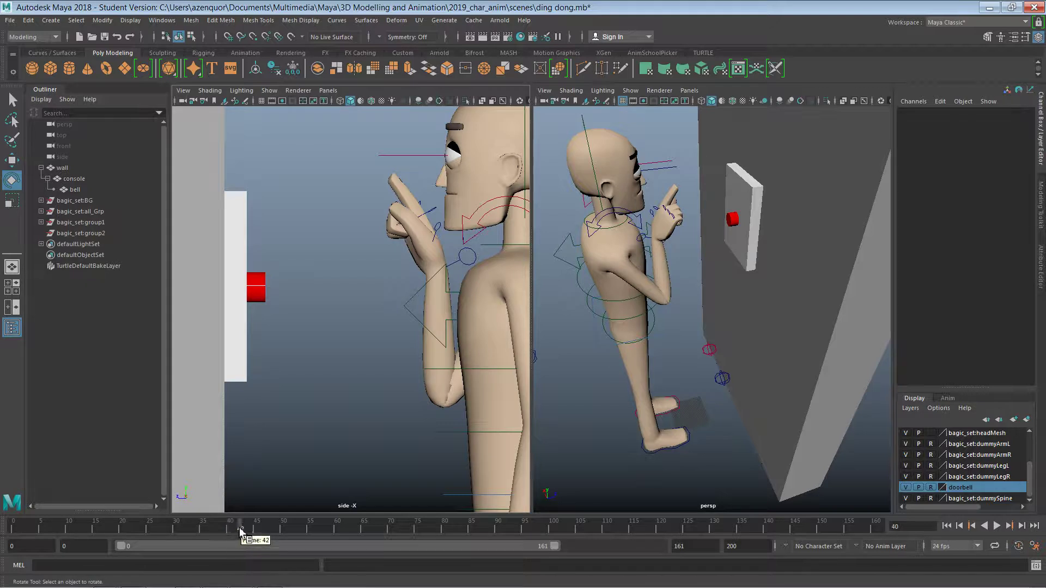
mouse_move(239, 529)
left_mouse_down()
mouse_move(48, 538)
mouse_move(209, 553)
mouse_move(285, 529)
mouse_move(246, 534)
left_mouse_up()
left_click(472, 262)
left_click_drag(645, 212, 624, 214)
key("w")
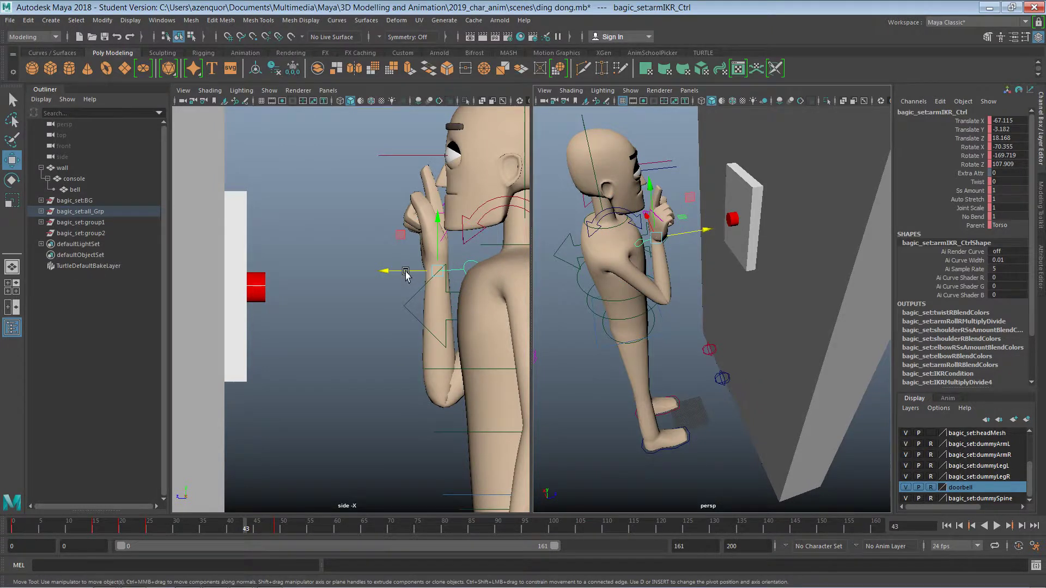
mouse_move(405, 274)
left_mouse_down()
mouse_move(380, 279)
mouse_move(411, 267)
mouse_move(411, 280)
left_mouse_up()
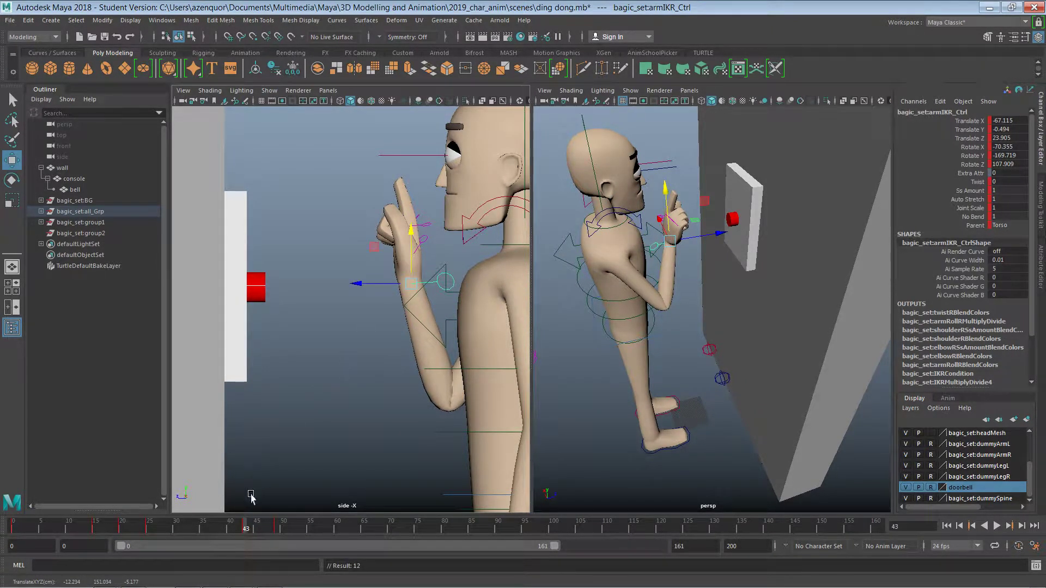
At frame 46, bend the right pointing finger back by rotating its control to about -6.6 in Z, and key it
mouse_move(246, 527)
left_mouse_down()
mouse_move(18, 545)
mouse_move(326, 527)
mouse_move(176, 527)
mouse_move(278, 528)
mouse_move(245, 530)
mouse_move(262, 530)
left_mouse_up()
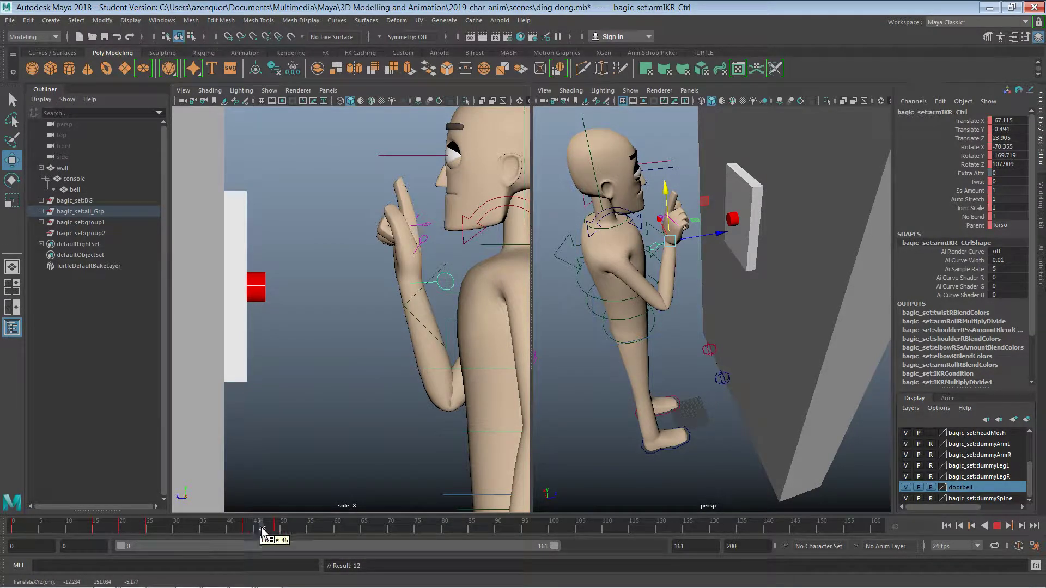
left_click(430, 226)
key("e")
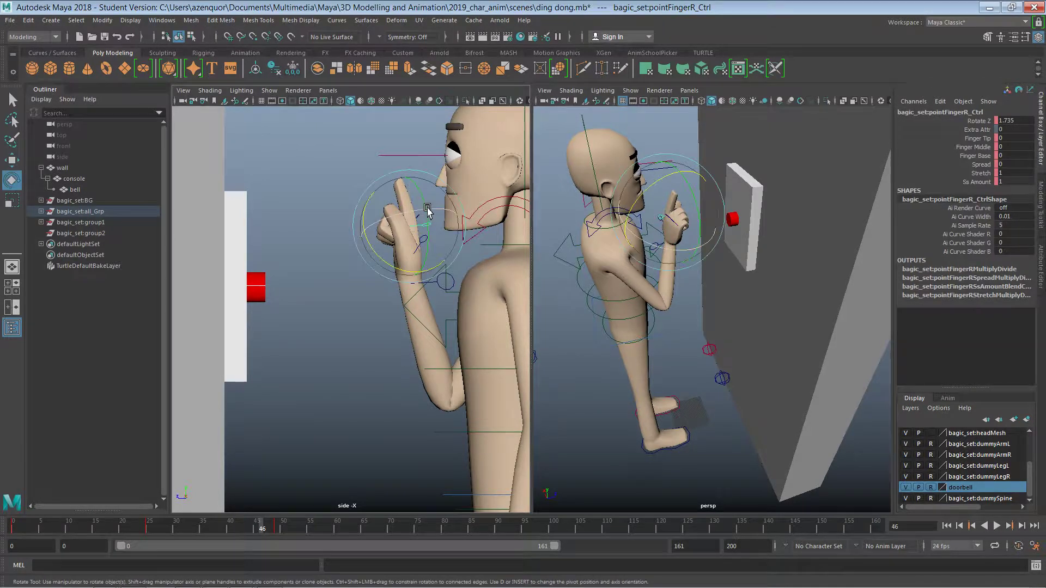
left_click_drag(652, 185, 644, 188)
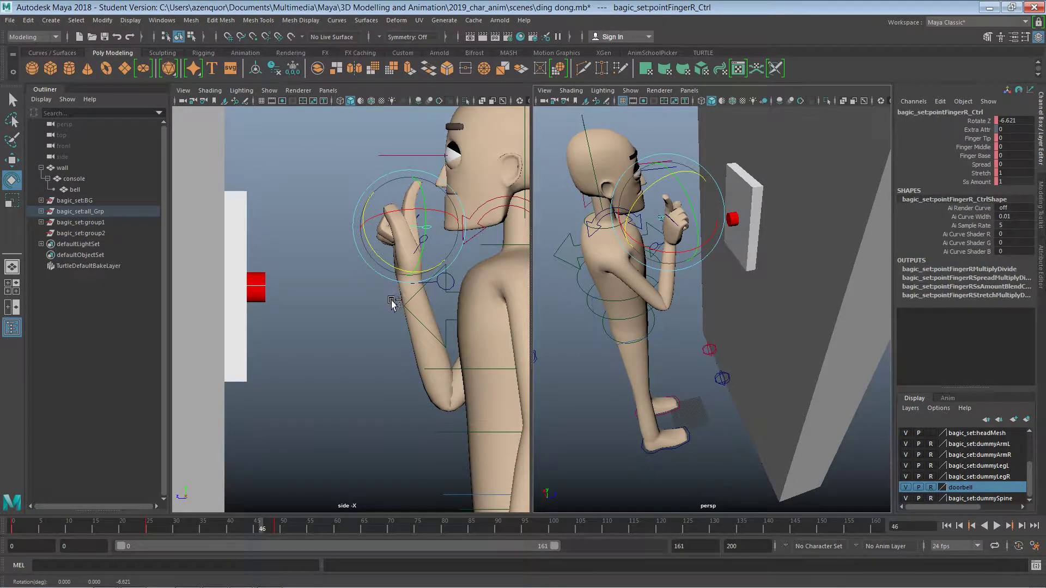
key("s")
left_click_drag(284, 529, 263, 537)
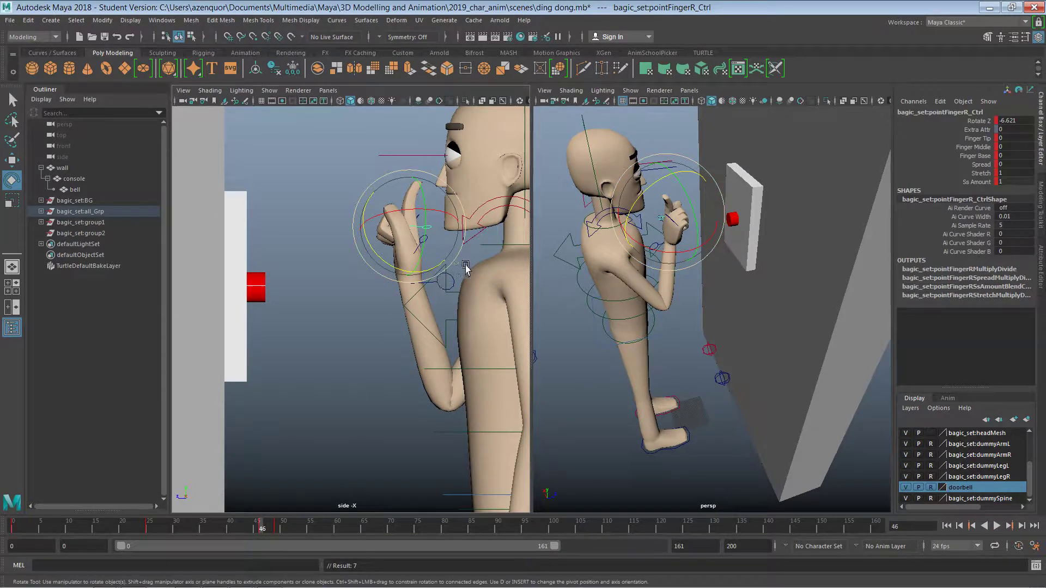
At frame 46, move the right arm IK control down and toward the bell, to about 2.4 in Y and 27.5 in Z, and key it
left_click(392, 308)
left_click(438, 284)
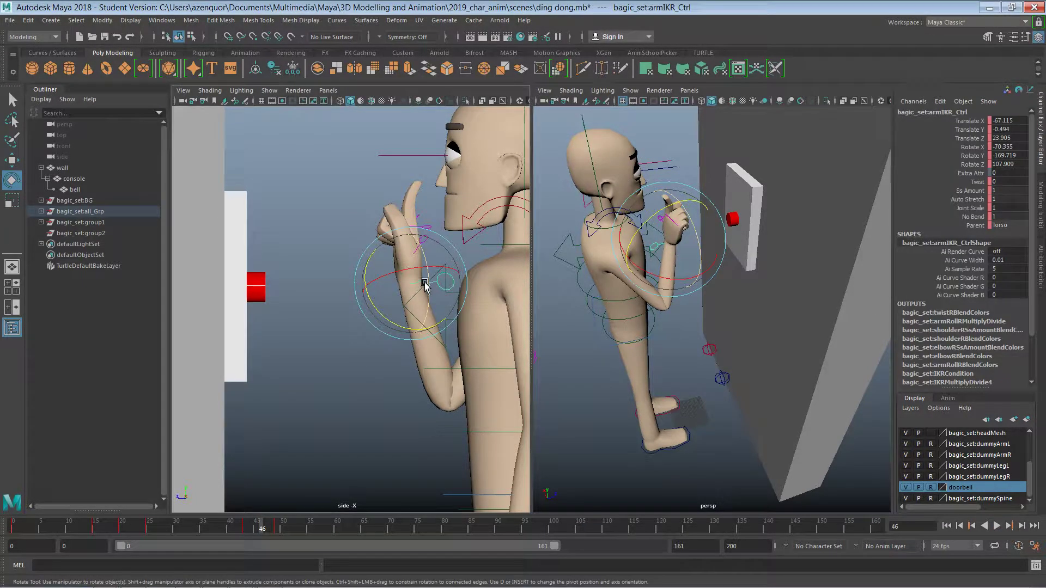
key("w")
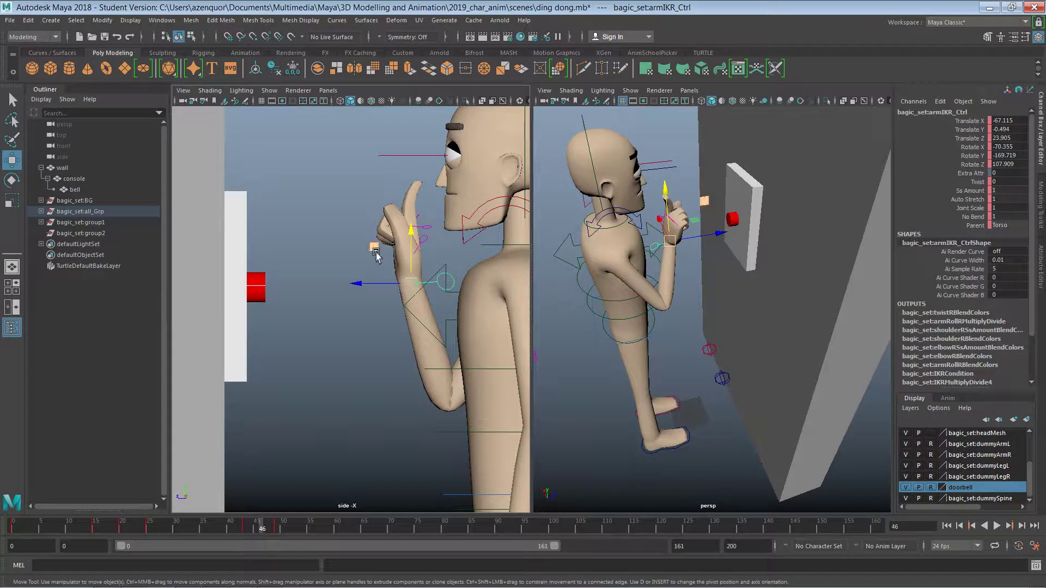
left_click_drag(376, 253, 360, 266)
key("s")
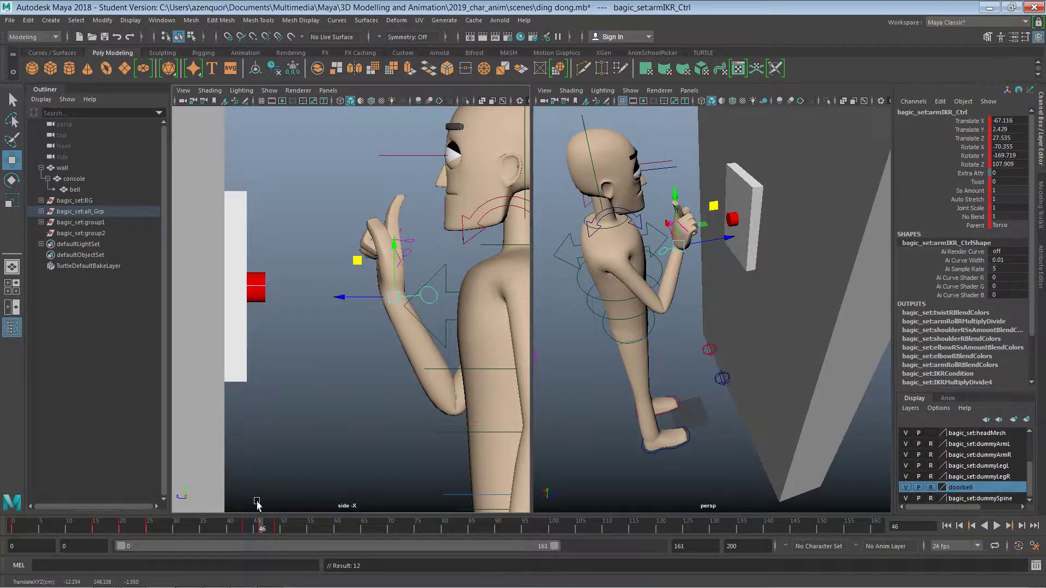
At frame 61, pull the right arm IK control back from the bell to about 0.9 in Y and 25.4 in Z, and key it
left_click_drag(296, 527, 342, 527)
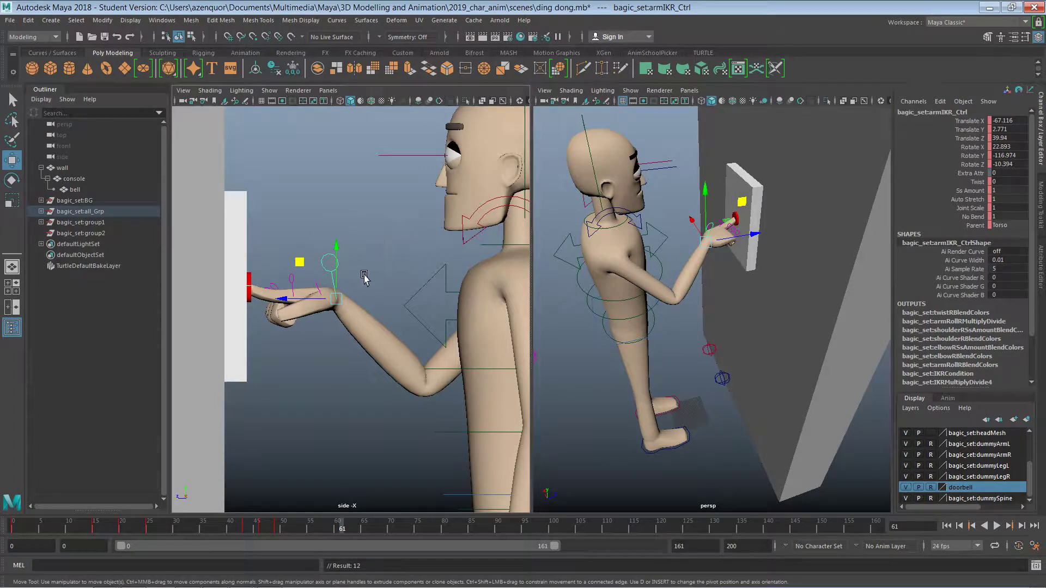
key("w")
left_click_drag(300, 263, 385, 281)
key("s")
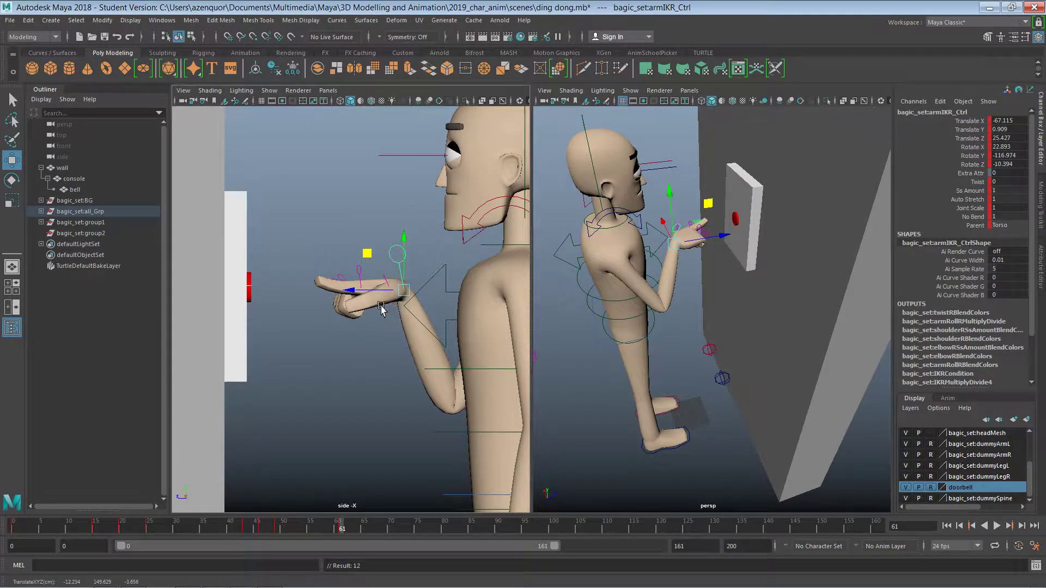
Curl the right pointing finger down at frame 61 by rotating its control to about 3.3 in Z, and key it
left_click(340, 248)
left_click(362, 270)
key("e")
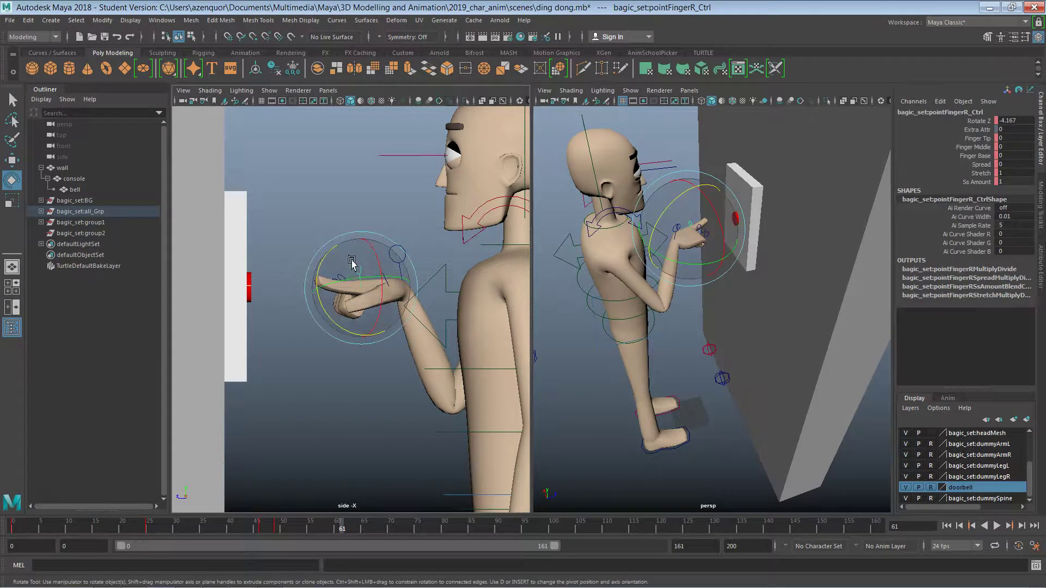
left_click_drag(669, 209, 674, 206)
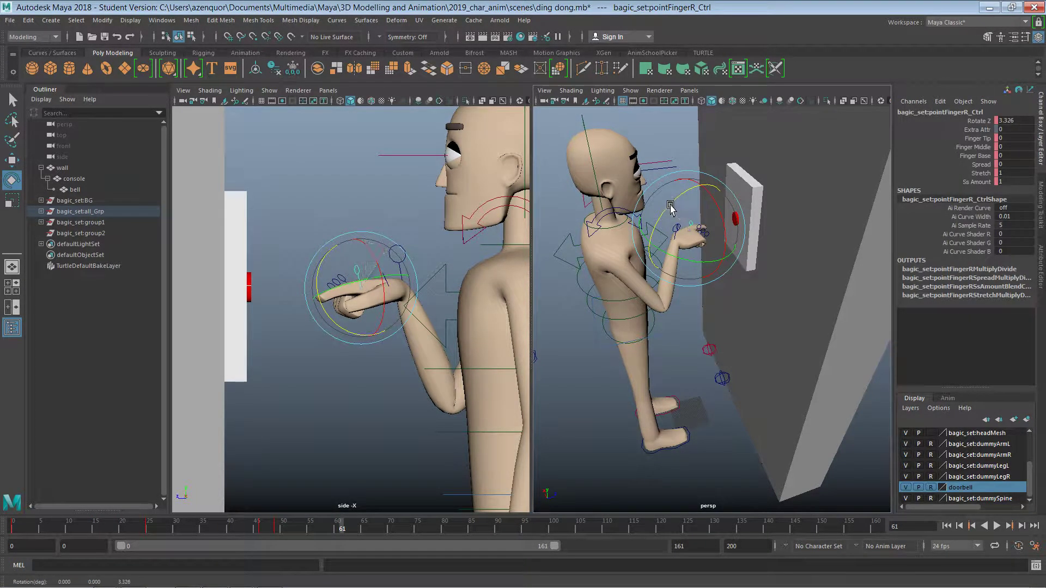
key("s")
Select the right hand's finger controls together and key them at frame 61
left_click(357, 411)
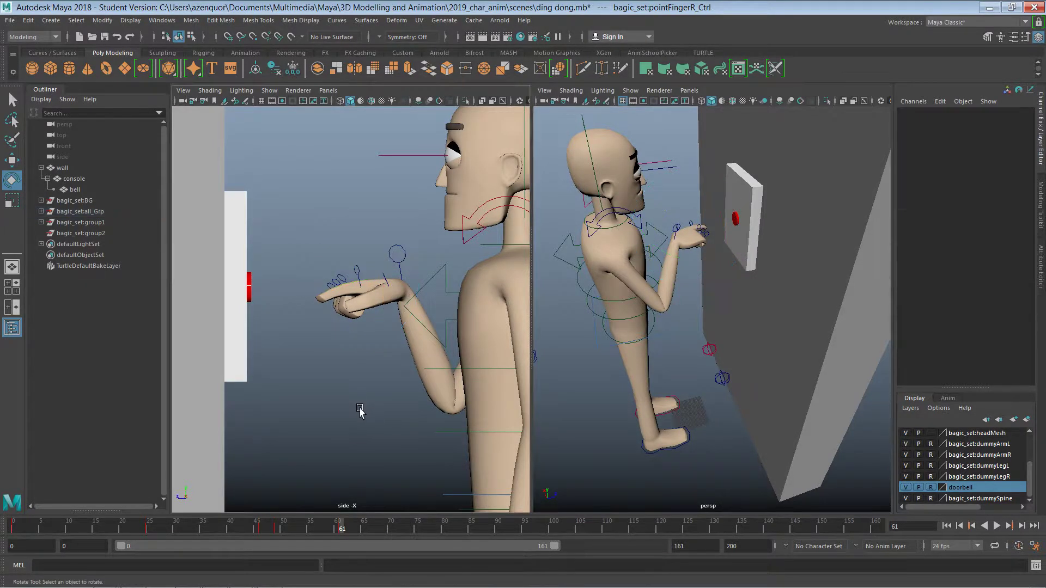
left_click_drag(350, 315, 384, 352)
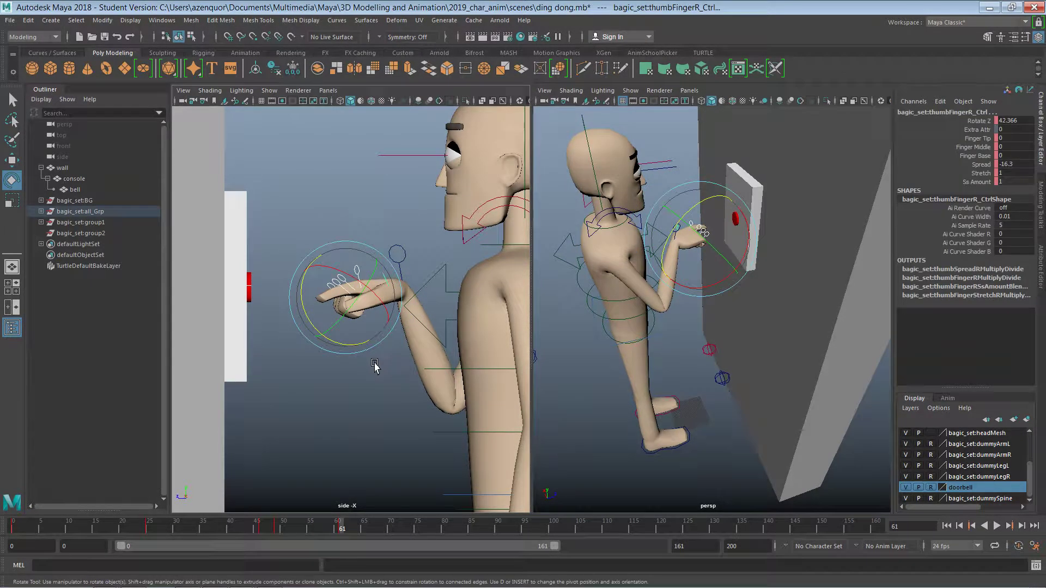
key("s")
left_click(366, 393)
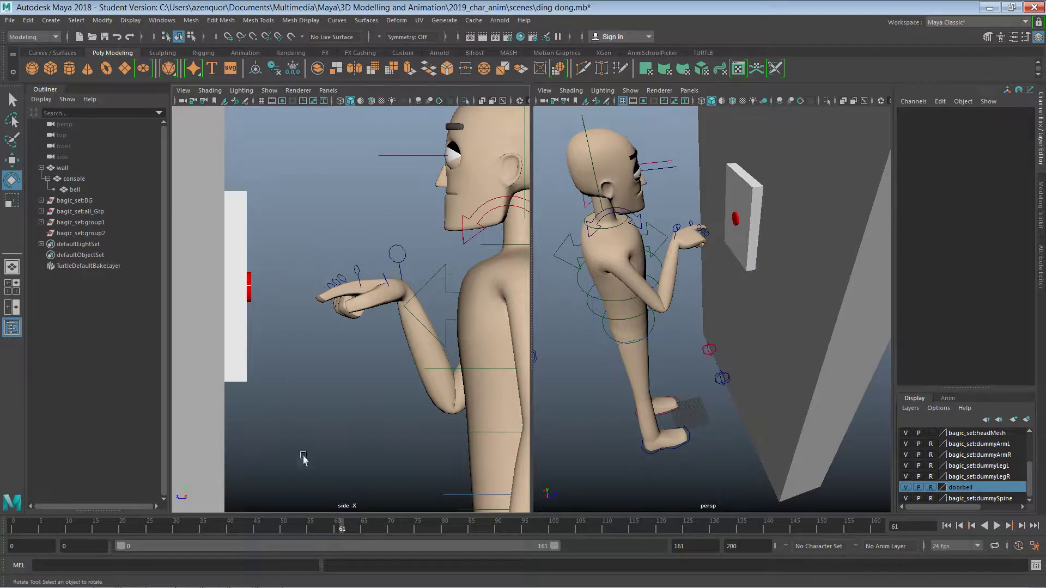
Move to frame 15 and set the headMesh layer to reference so the head geometry cannot be selected along with the controls
left_click_drag(154, 529, 12, 528)
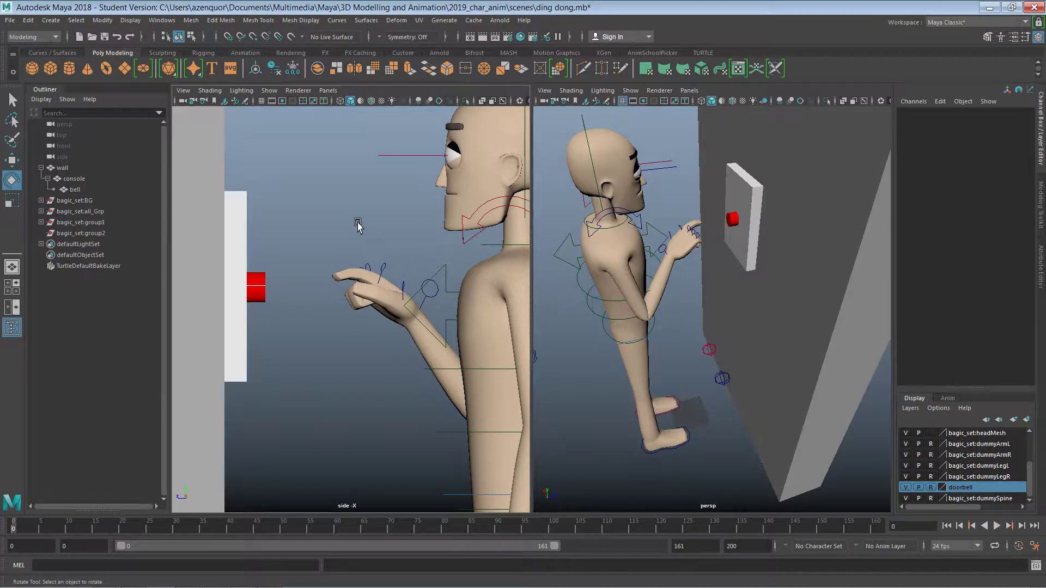
left_click_drag(301, 199, 456, 401)
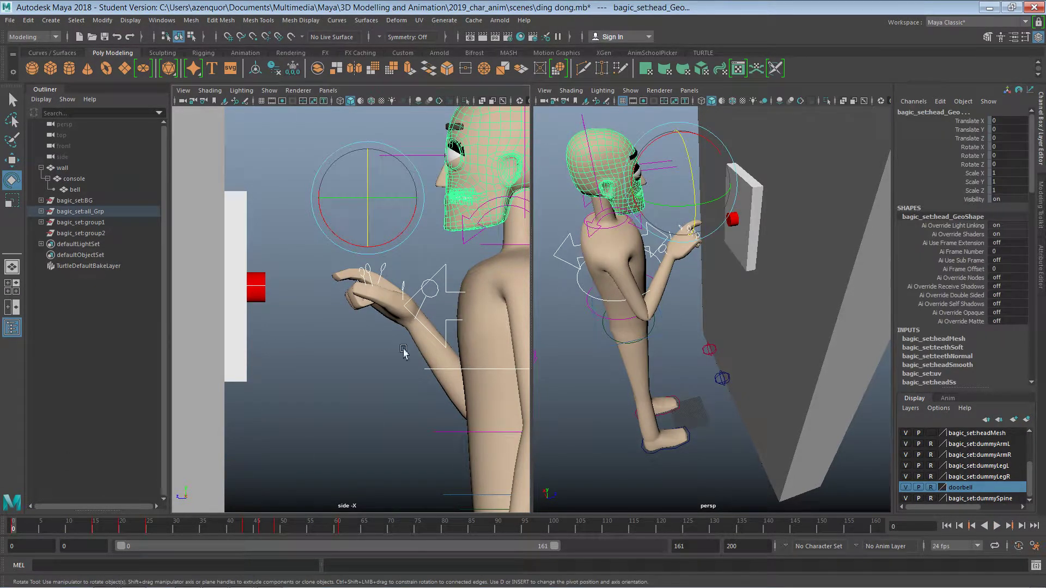
left_click_drag(42, 528, 96, 526)
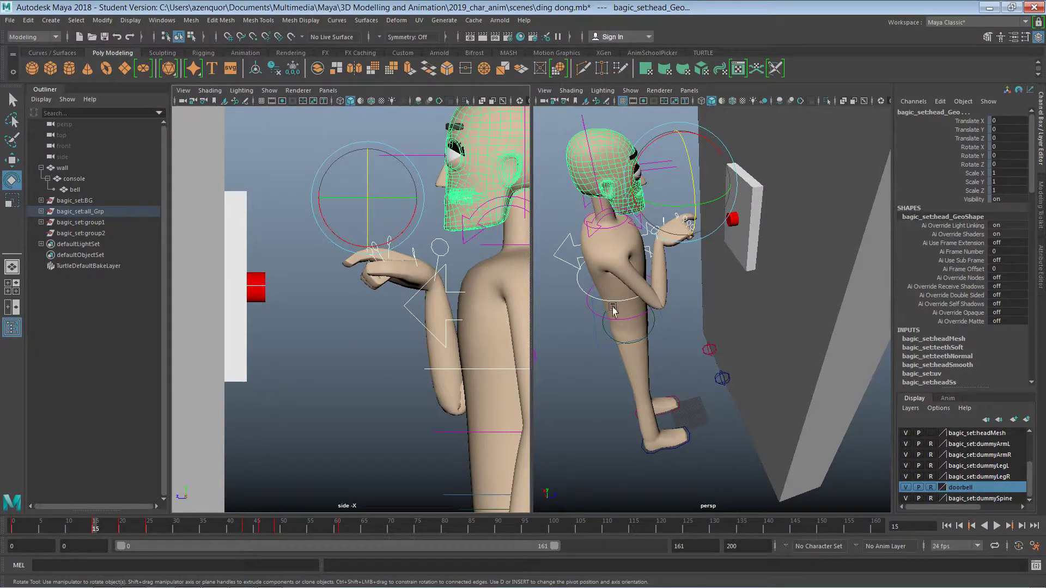
scroll(612, 309, "down", 5)
left_click(604, 223)
left_click(673, 250)
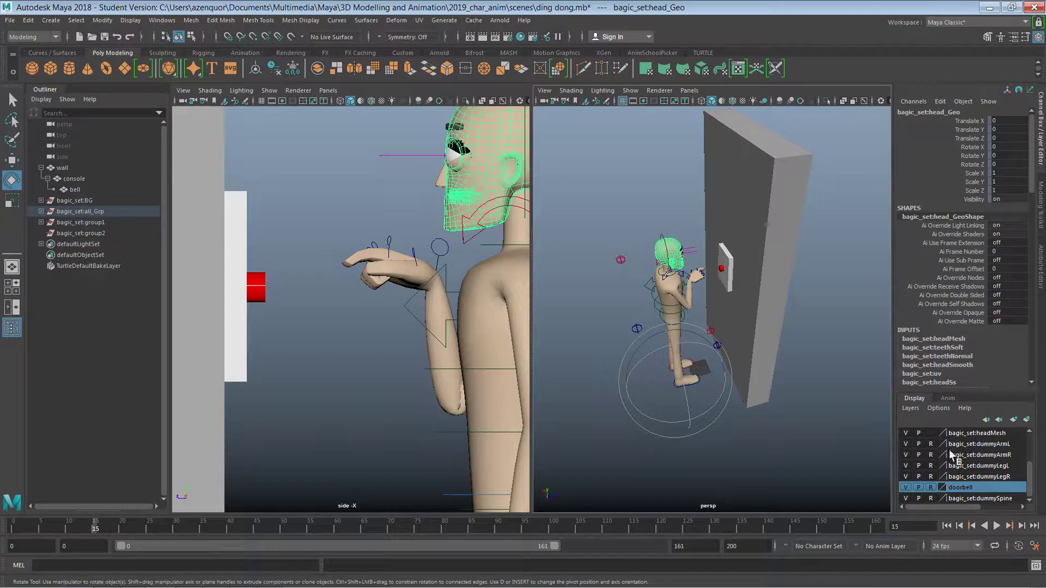
left_click(931, 433)
left_click(930, 433)
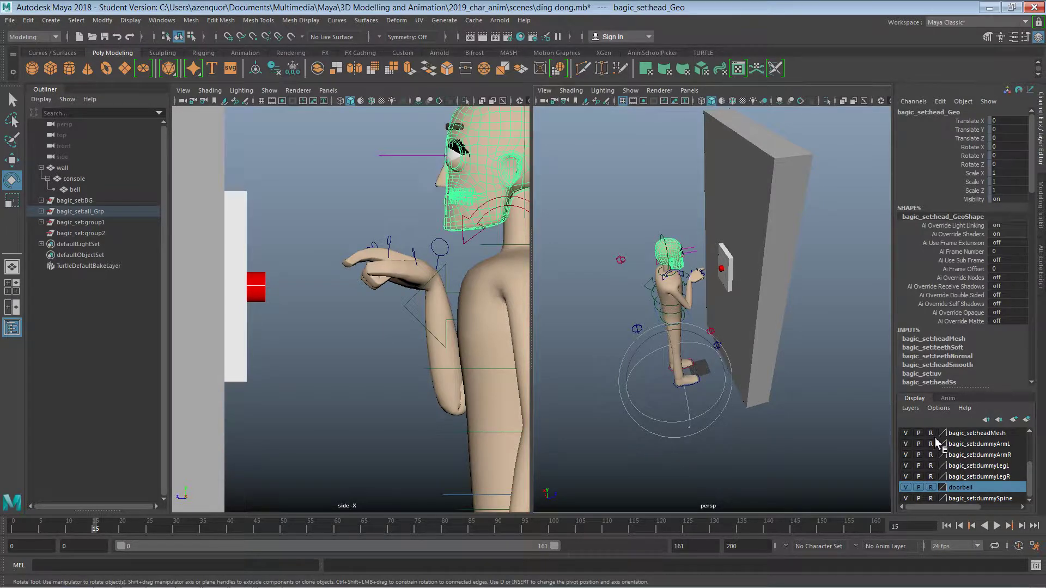
left_click(598, 264)
left_click(676, 252)
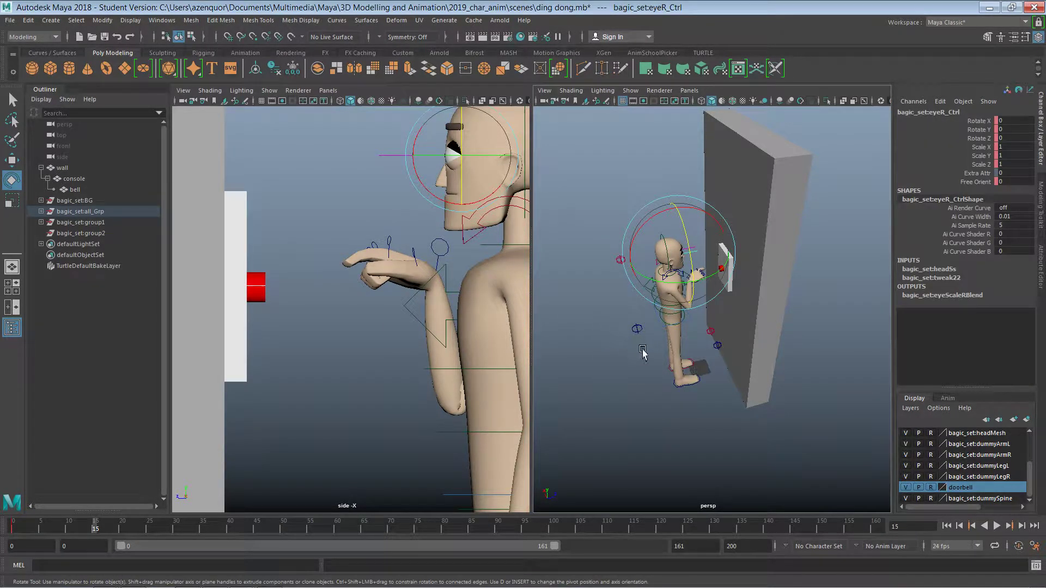
Select all the character's controls and key them at frames 15, 20, 25, 43, 46, 49 and 61
left_click(689, 355)
left_click_drag(588, 192, 734, 430)
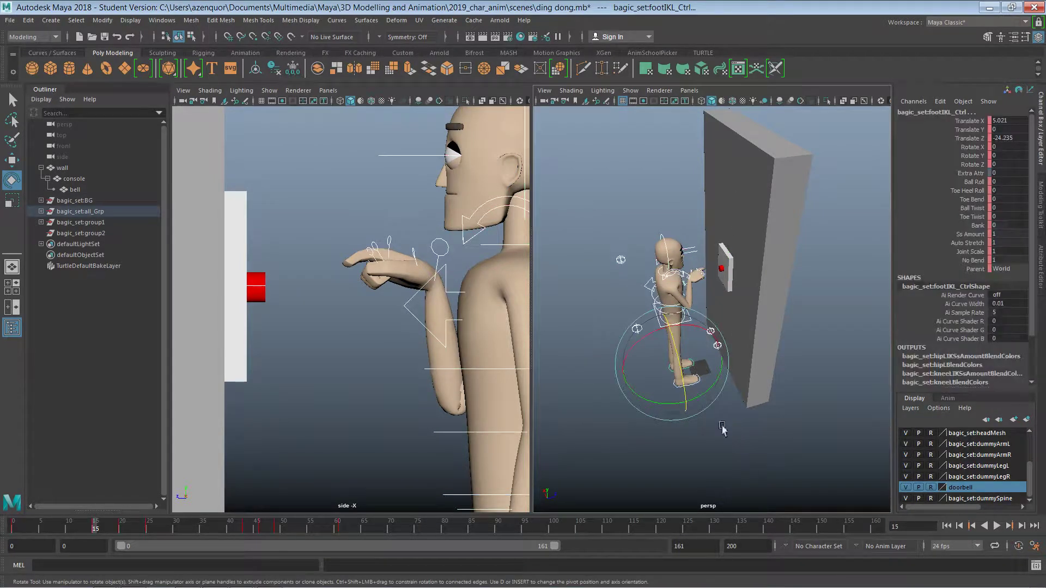
key("s")
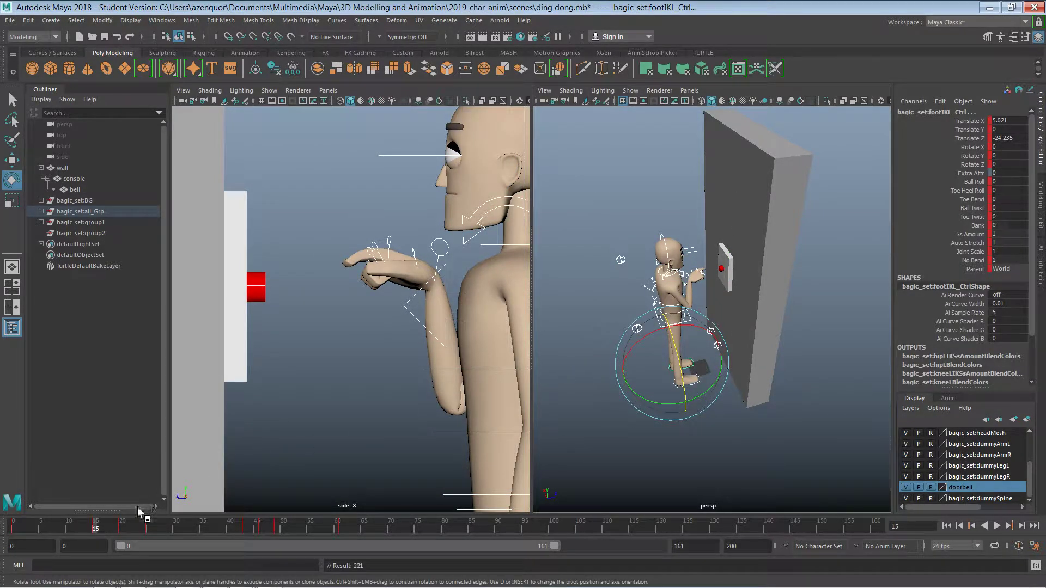
left_click(122, 528)
key("s")
left_click(150, 531)
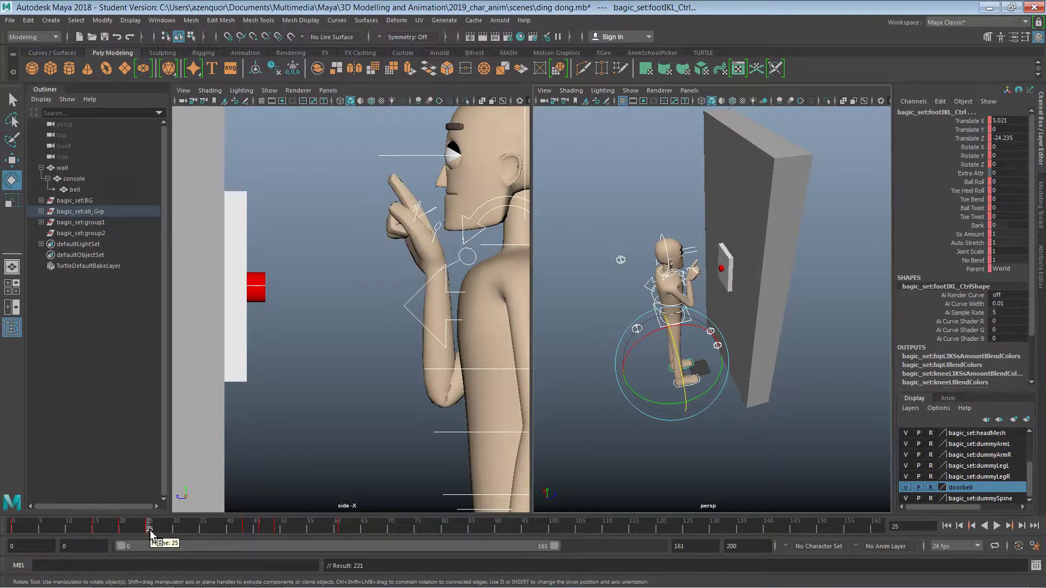
key("s")
left_click(246, 530)
key("s")
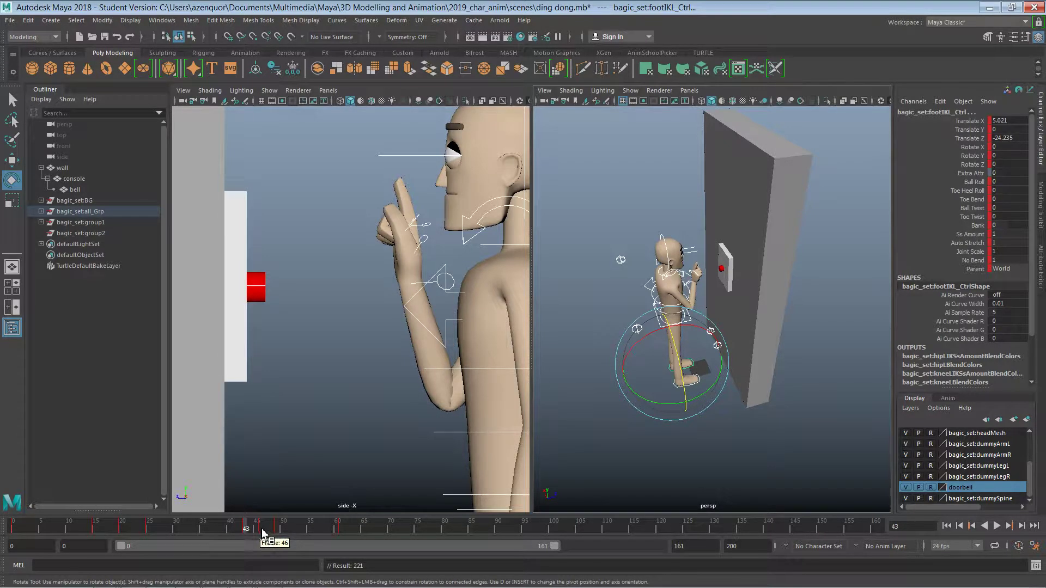
left_click(263, 532)
key("s")
left_click(279, 531)
key("s")
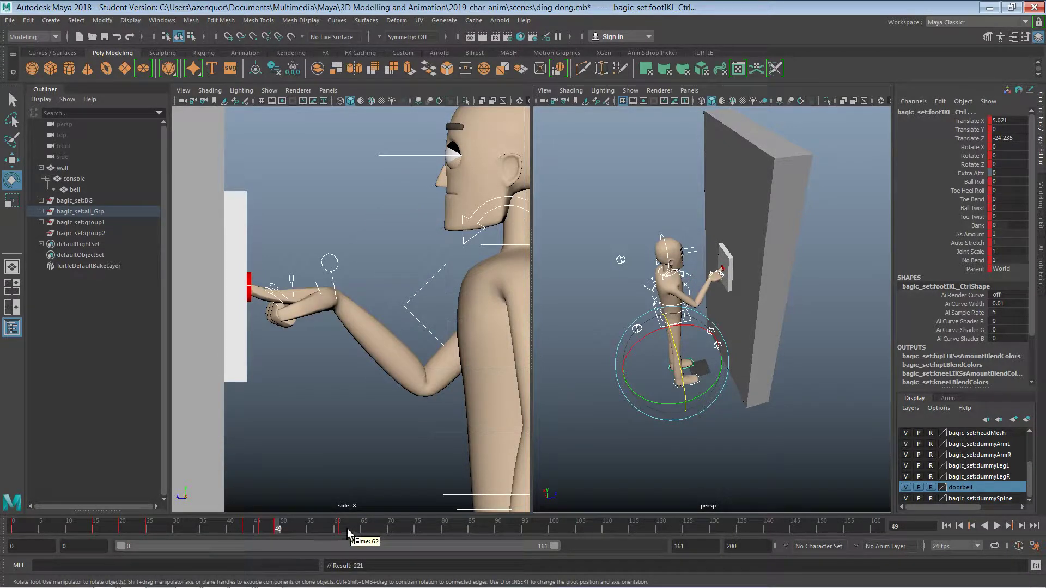
left_click(343, 531)
key("s")
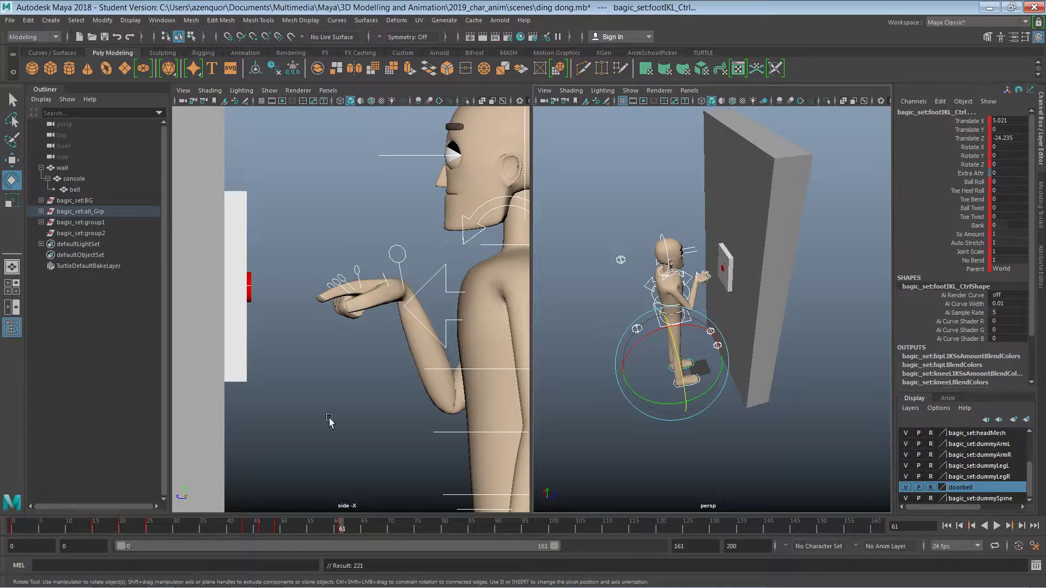
left_click(407, 432)
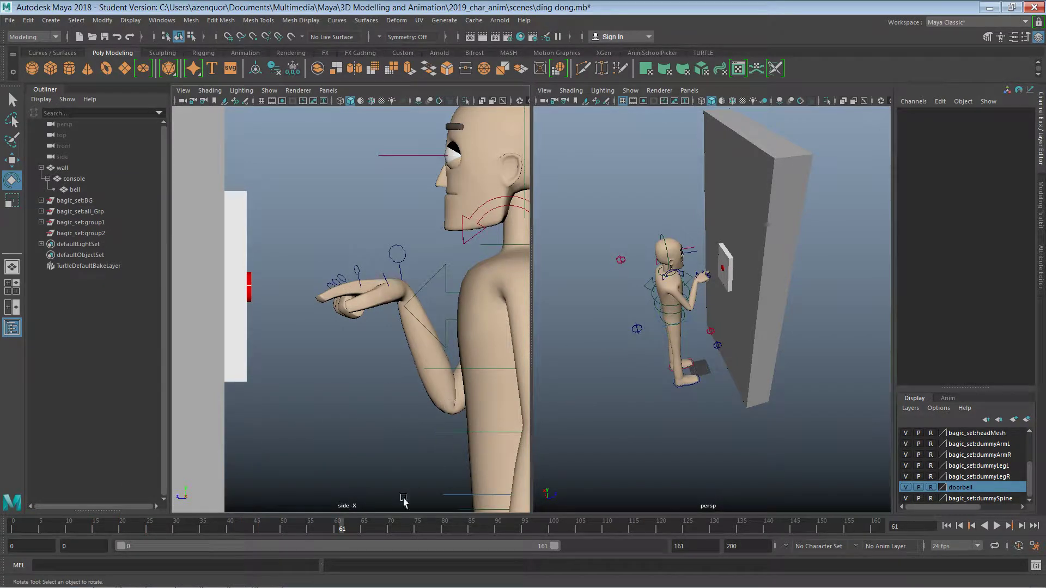
At frame 36, move the right arm IK control slightly up and toward the bell, to about -4.7 in Y and 20 in Z, and key it
left_click_drag(147, 524, 181, 493)
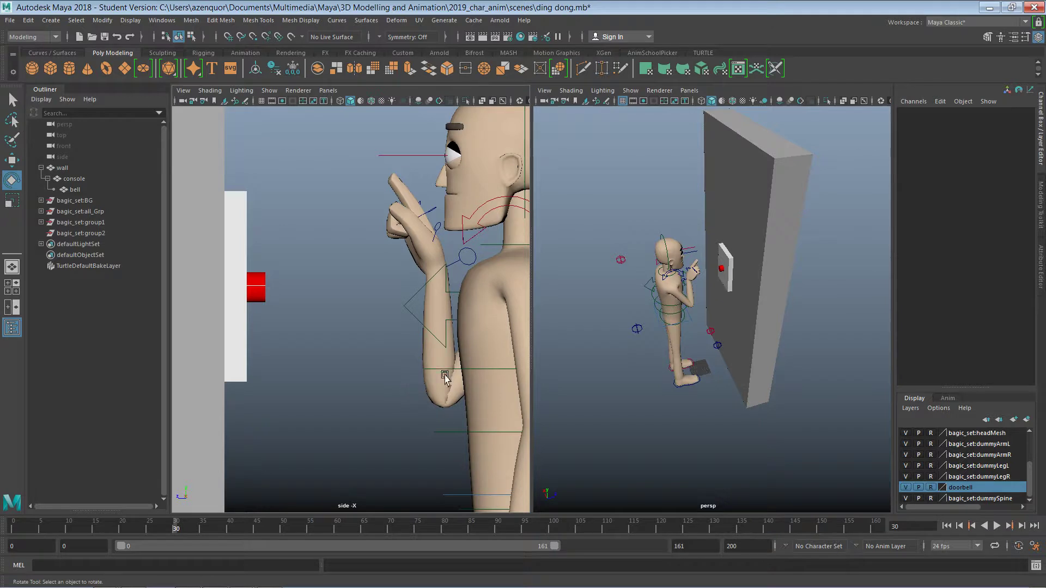
left_click_drag(123, 521, 208, 526)
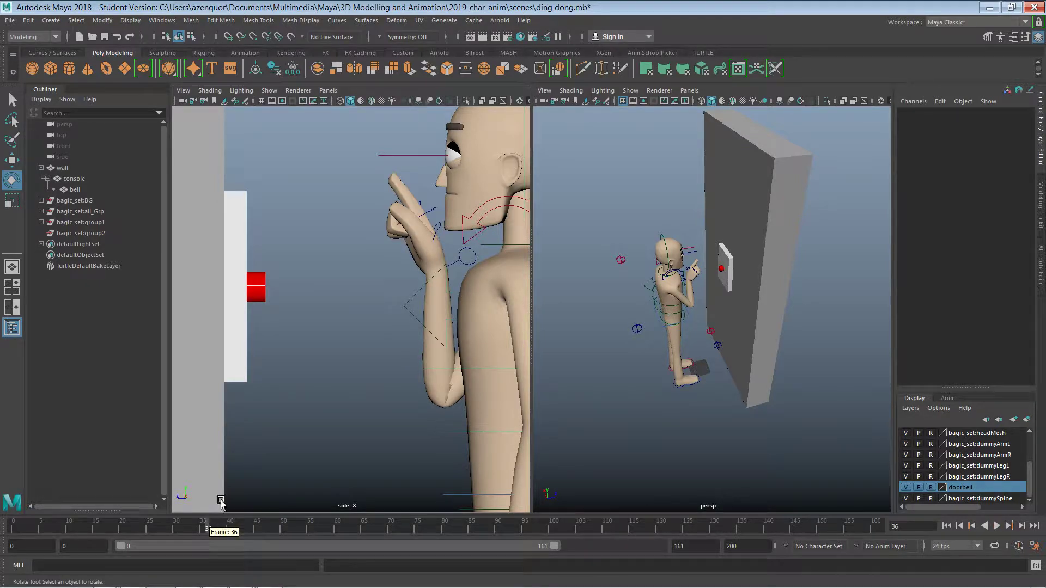
left_click(461, 264)
key("w")
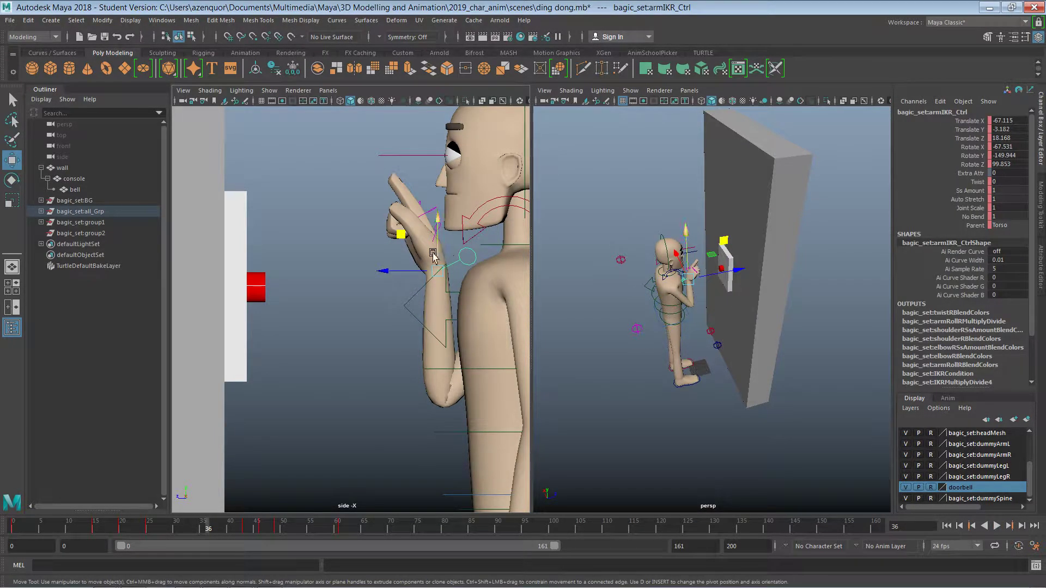
left_click_drag(401, 235, 391, 227)
key("s")
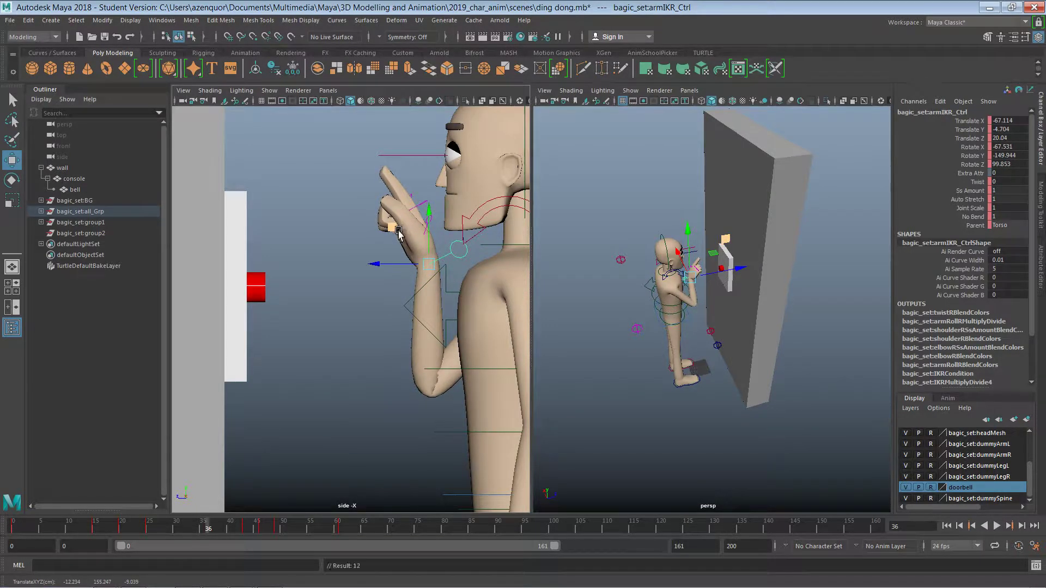
Select all the character's controls and key them at frame 36
left_click(350, 288)
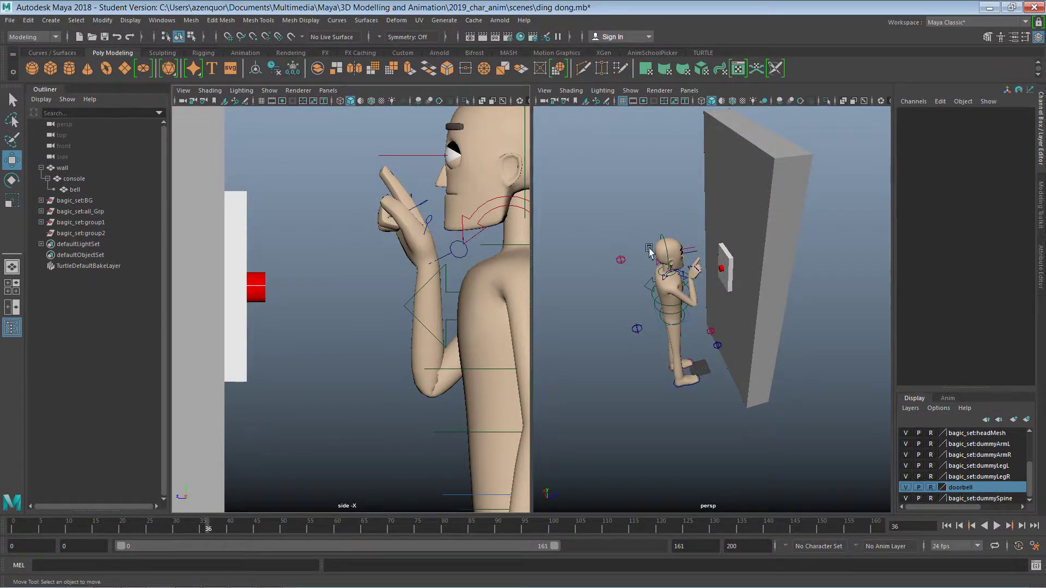
left_click_drag(596, 186, 701, 409)
key("s")
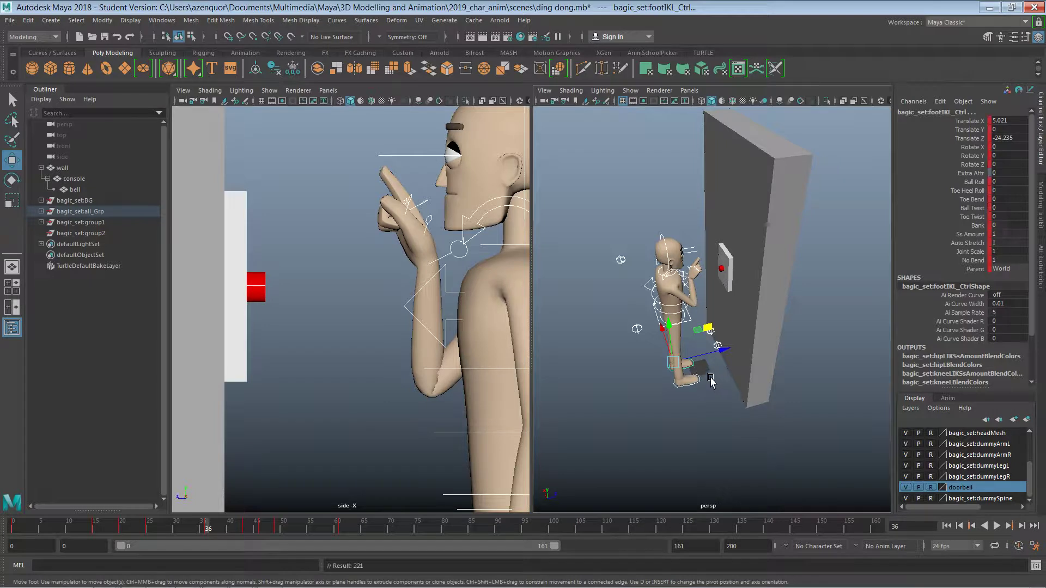
Scrub through the timeline to review the arm's anticipation and bell-press poses
left_click_drag(186, 524, 258, 508)
left_click(305, 402)
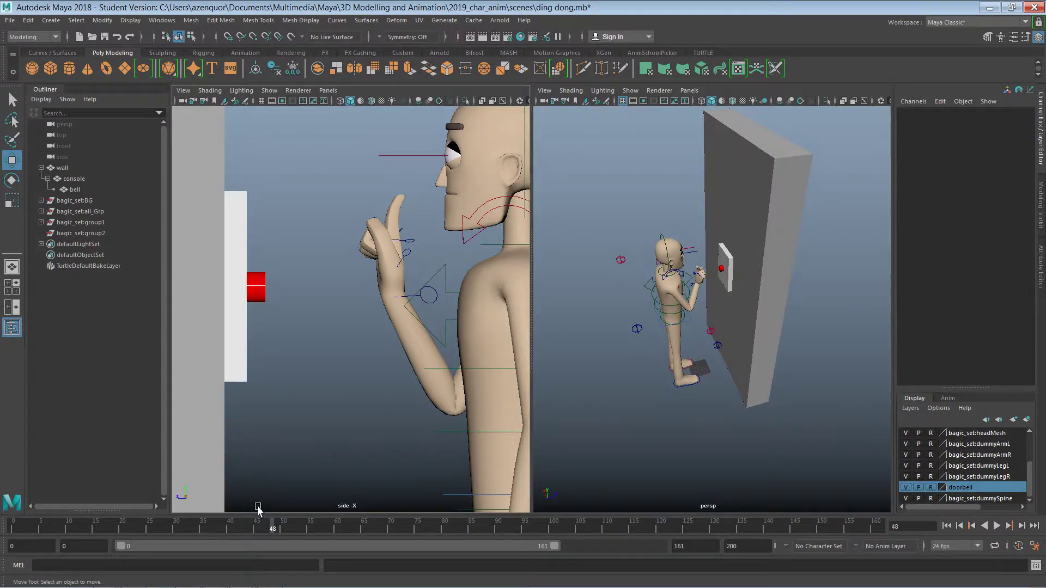
left_click_drag(132, 526, 220, 524)
left_click_drag(150, 527, 29, 527)
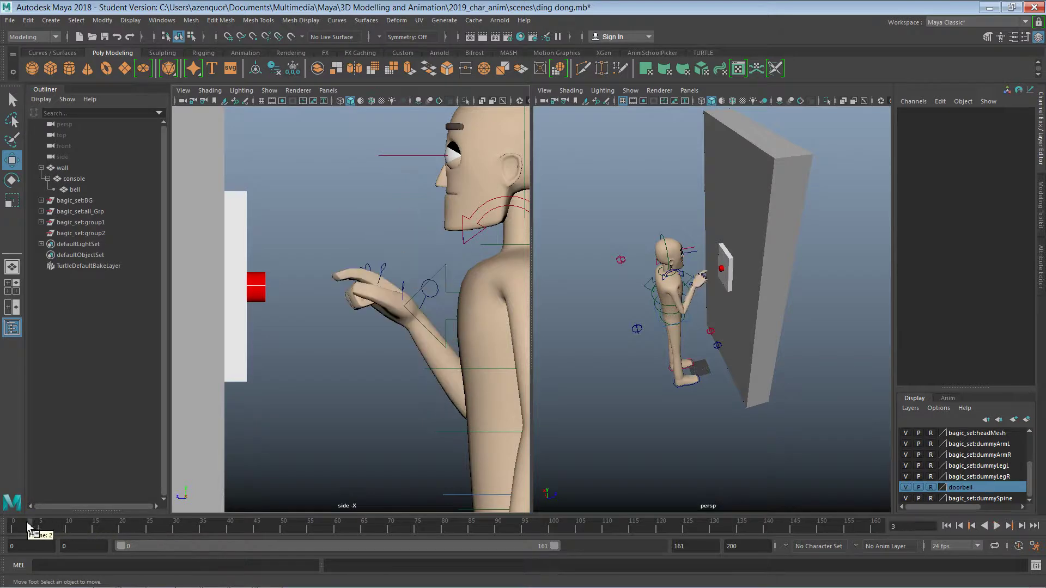
Try auto tangents on all the character controls' keys from frame 15 to 49 in the Graph Editor
left_click_drag(276, 171, 491, 403)
left_click(608, 179)
left_click_drag(610, 180, 745, 414)
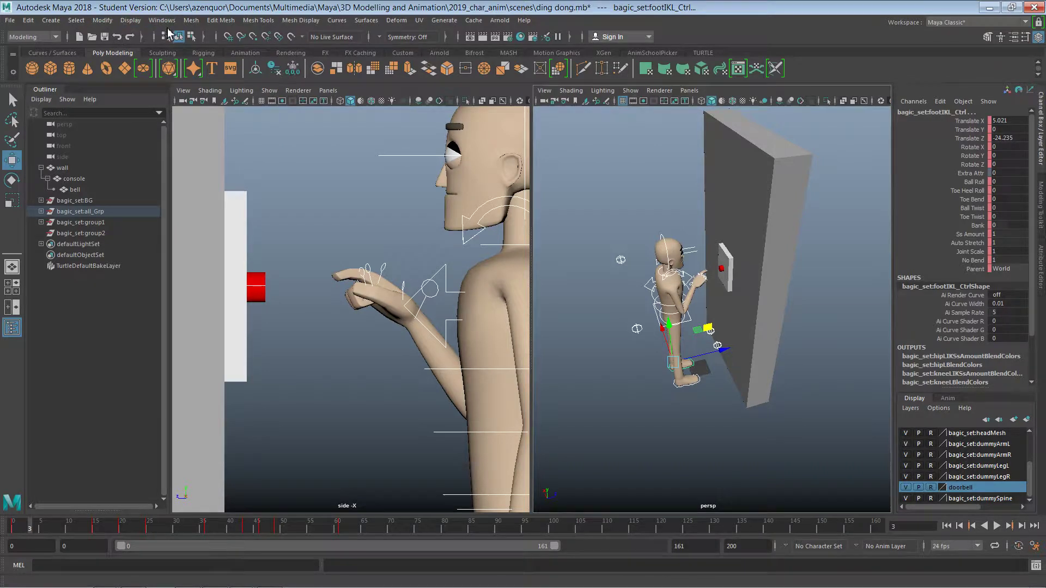
left_click(163, 20)
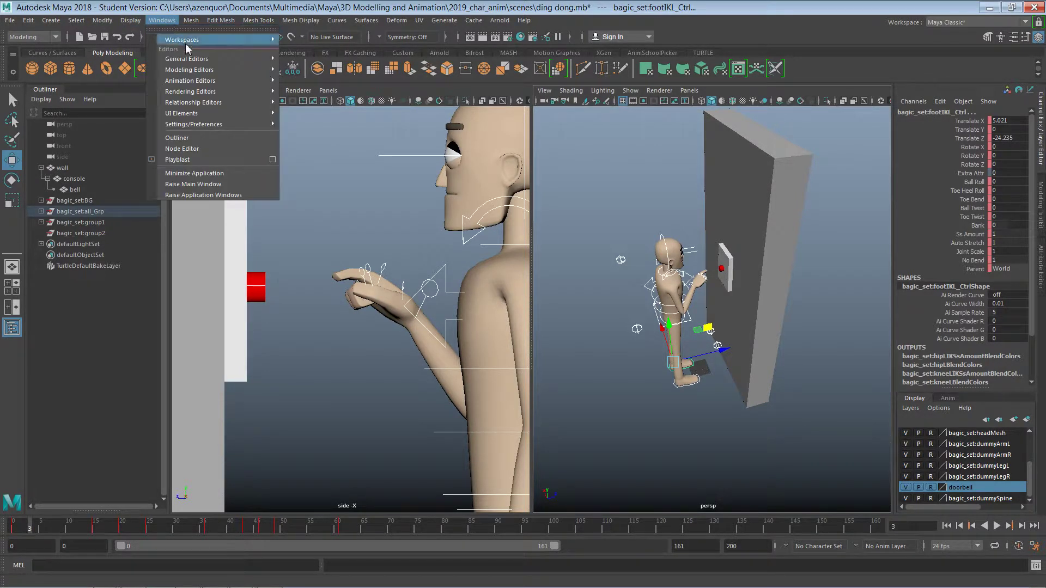
mouse_move(243, 83)
left_click(311, 90)
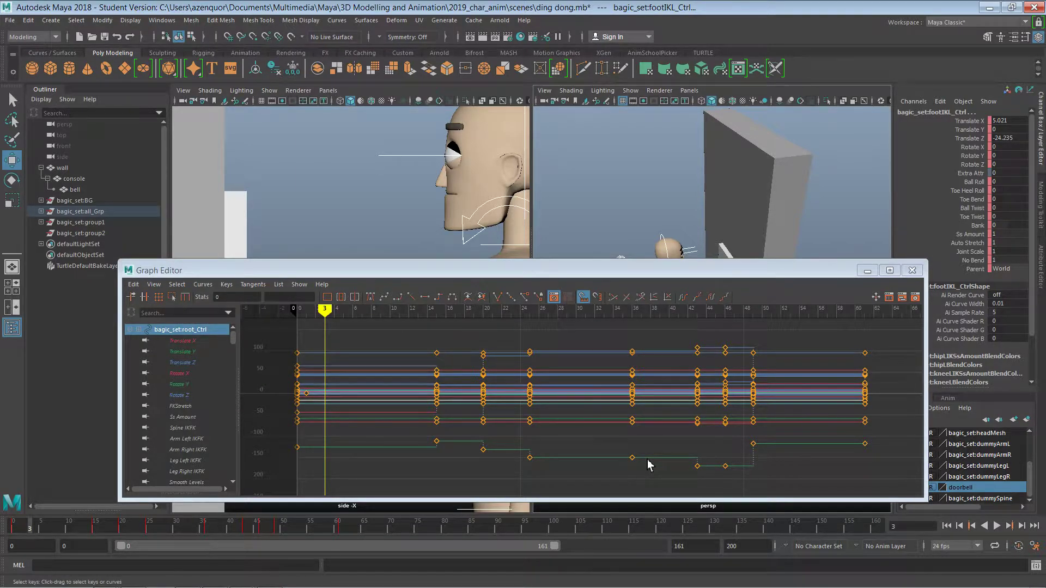
left_click_drag(839, 339, 315, 482)
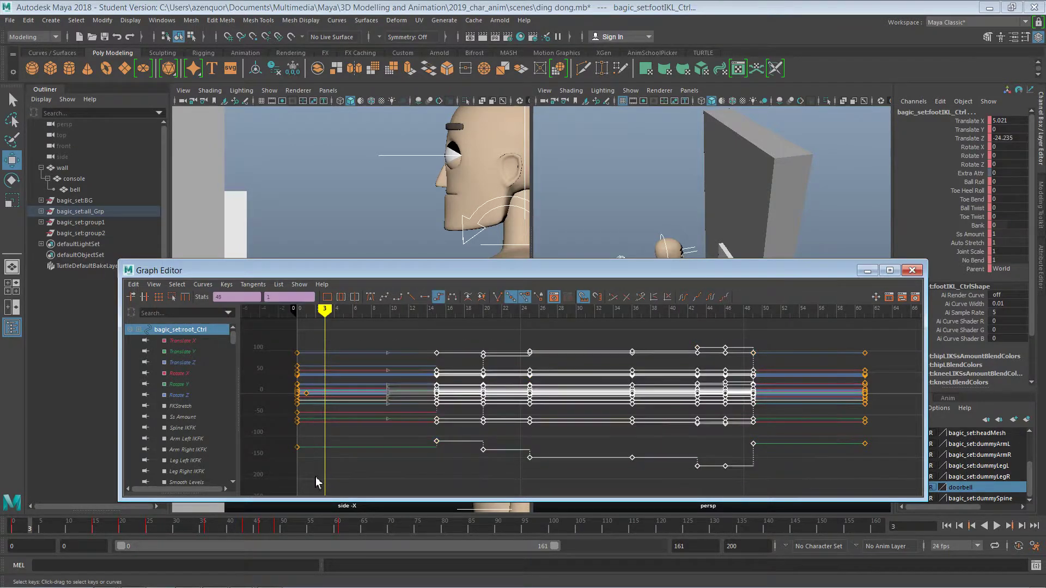
left_click(371, 297)
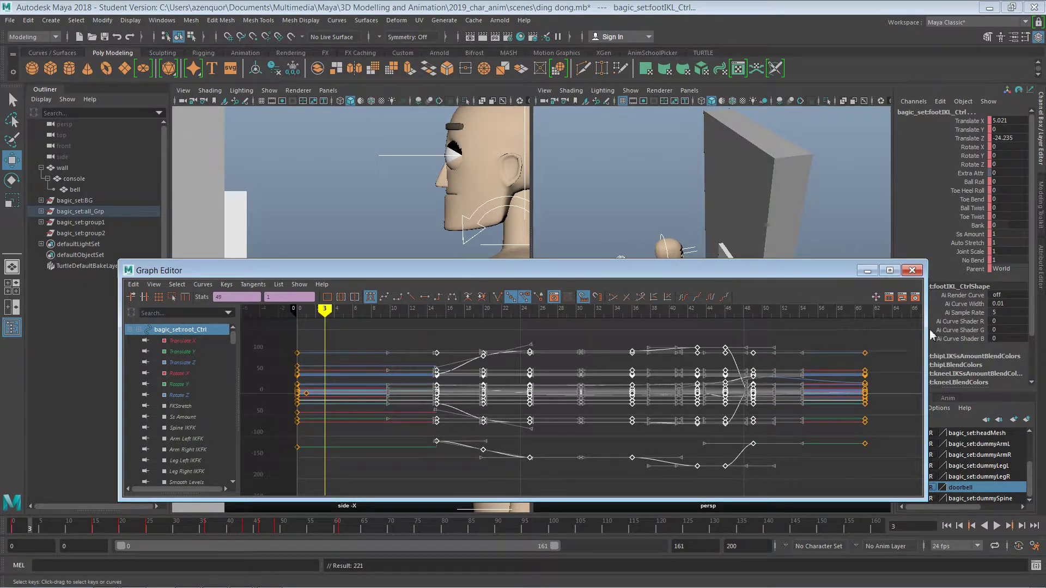
left_click(867, 270)
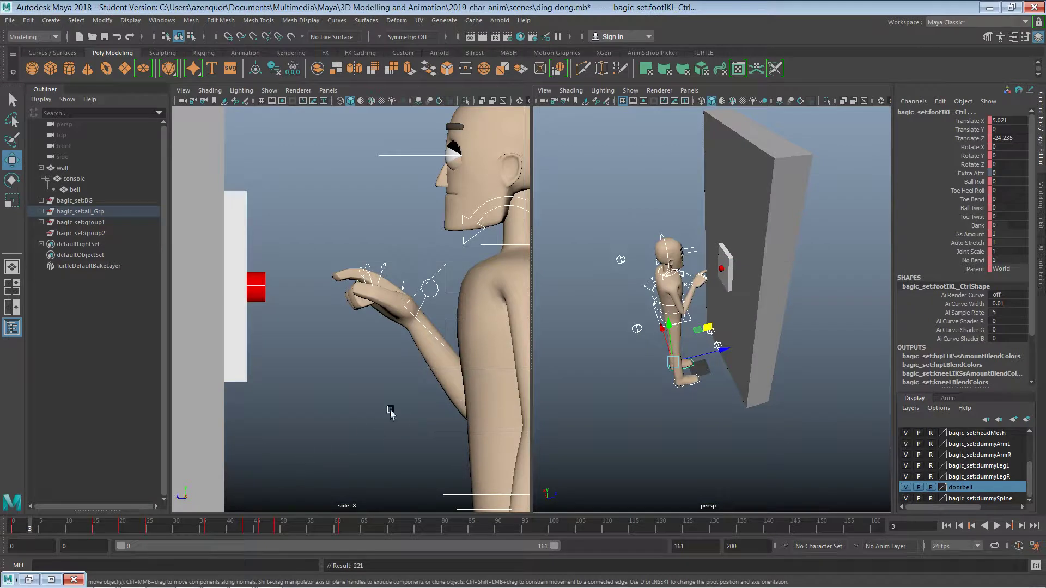
Play the animation from frame 0 to preview the arm's interpolated movement toward and away from the bell
left_click(662, 435)
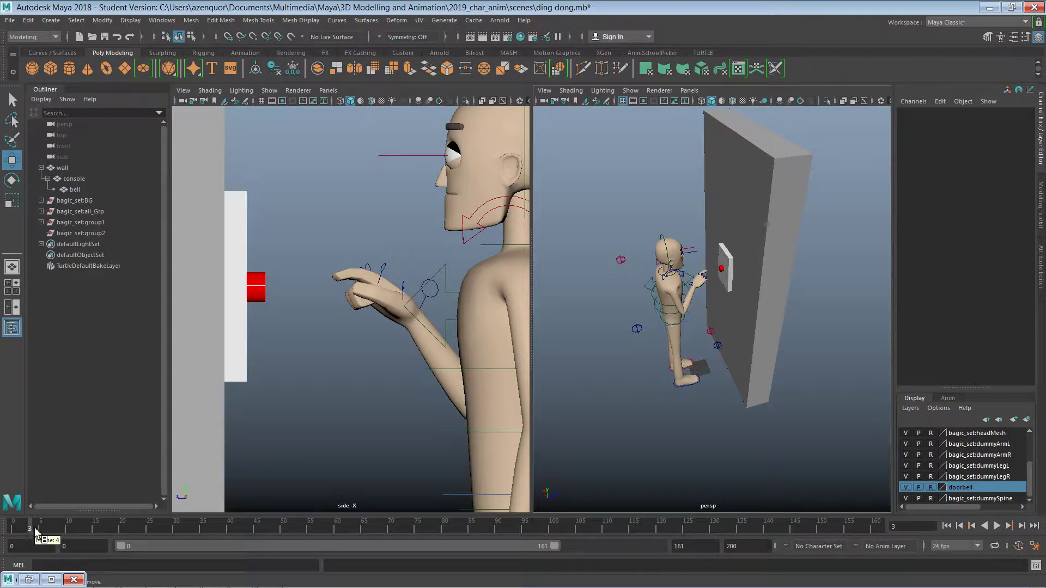
left_click_drag(32, 529, 12, 538)
left_click(290, 412)
left_click(997, 526)
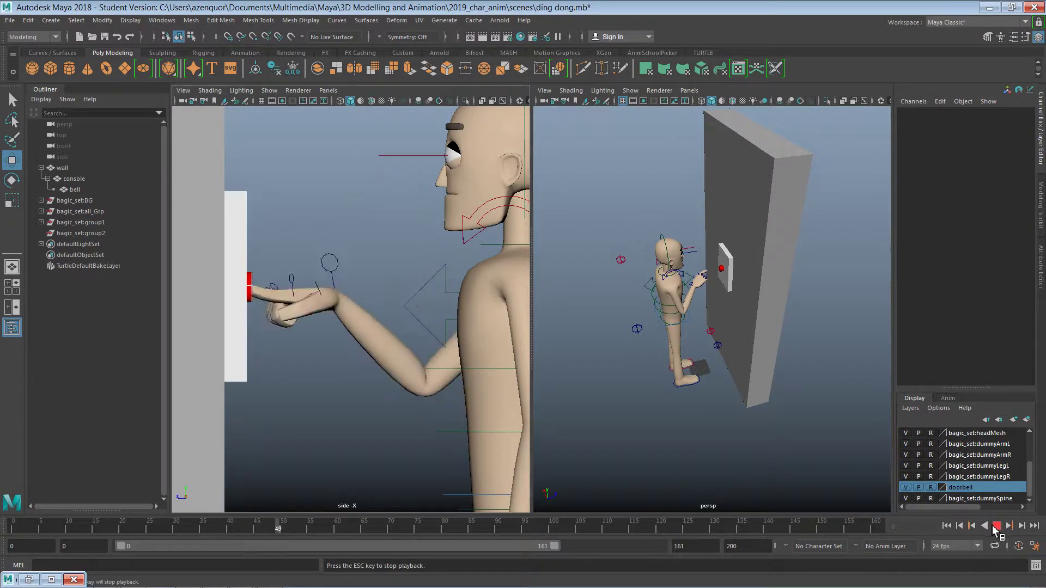
left_click(996, 526)
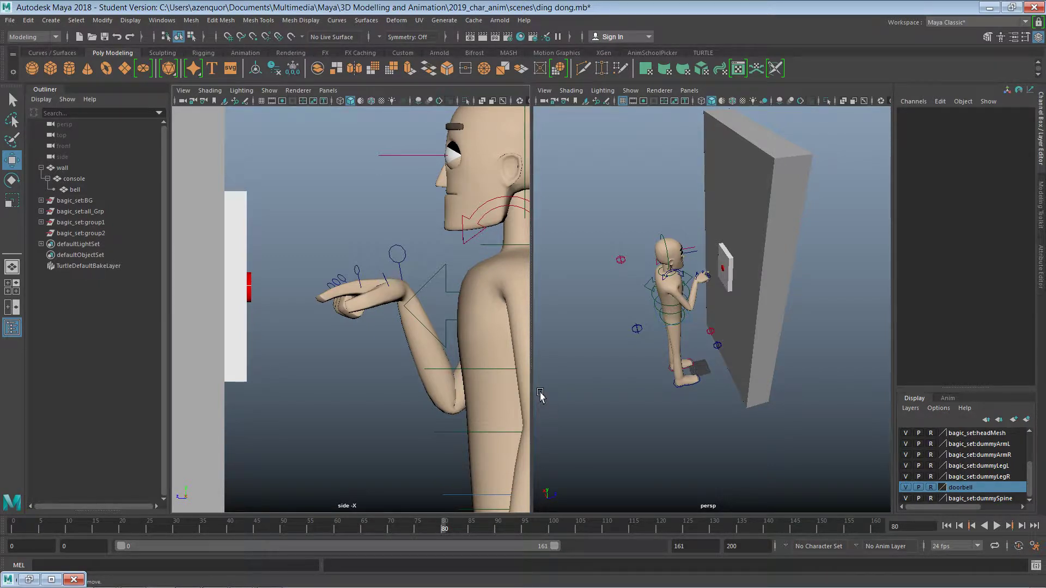
Switch to VLC media player and examine the stepped button-press reference video by playing and scrubbing it, then return to Maya
key("alt+Tab")
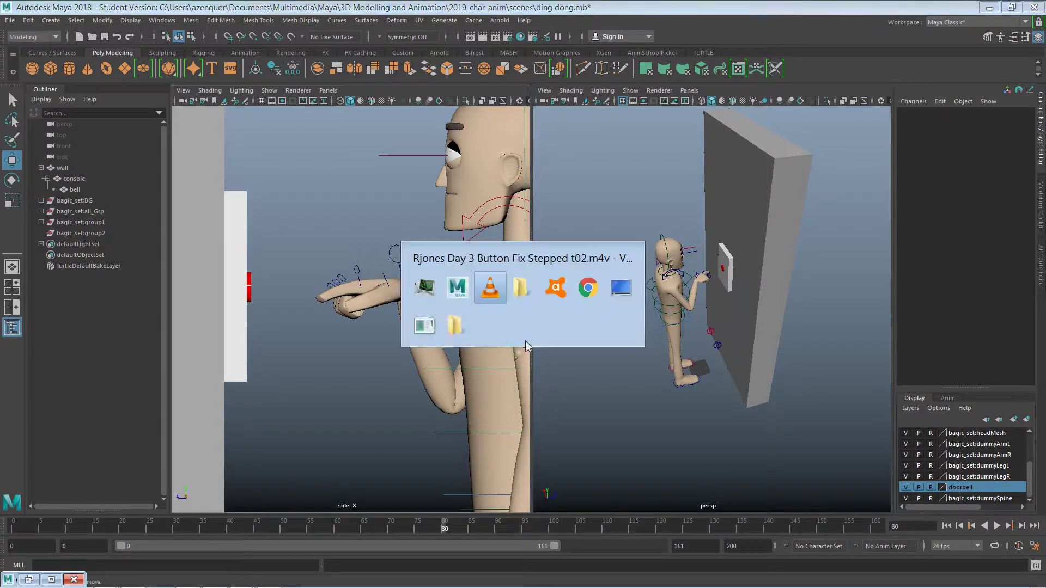
left_click(55, 565)
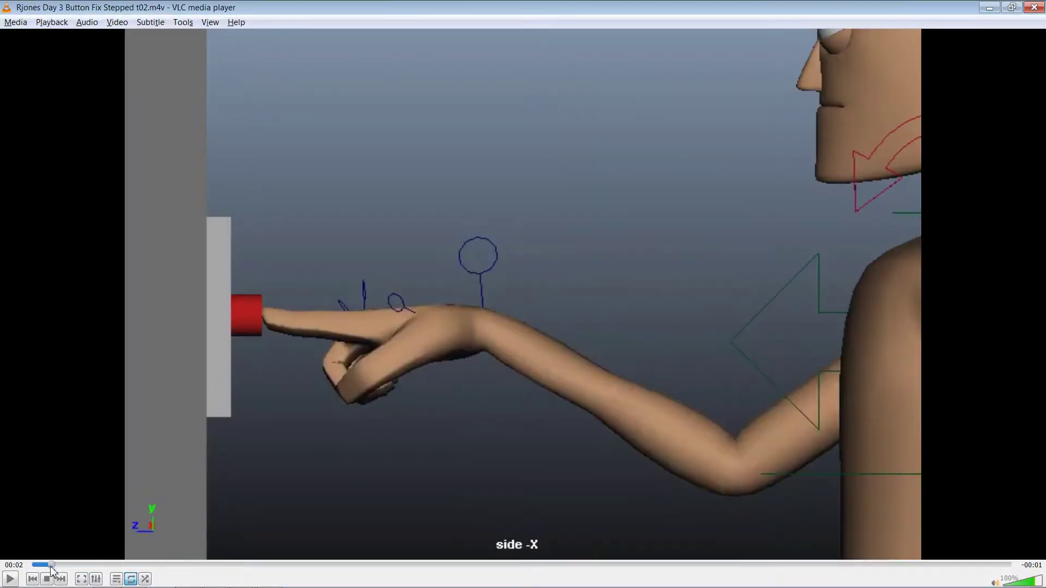
left_click(11, 579)
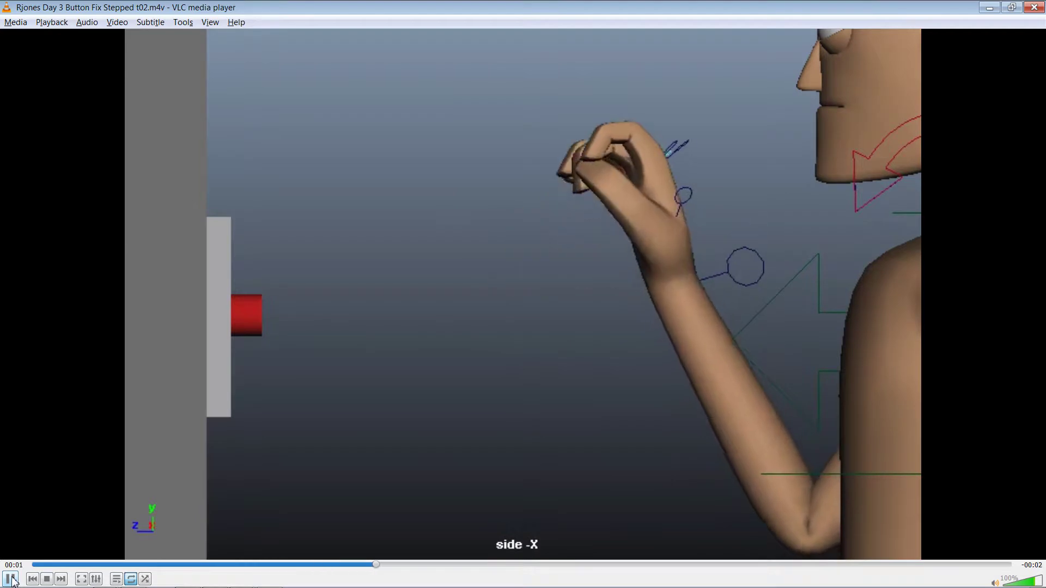
left_click(12, 579)
left_click_drag(116, 565, 33, 573)
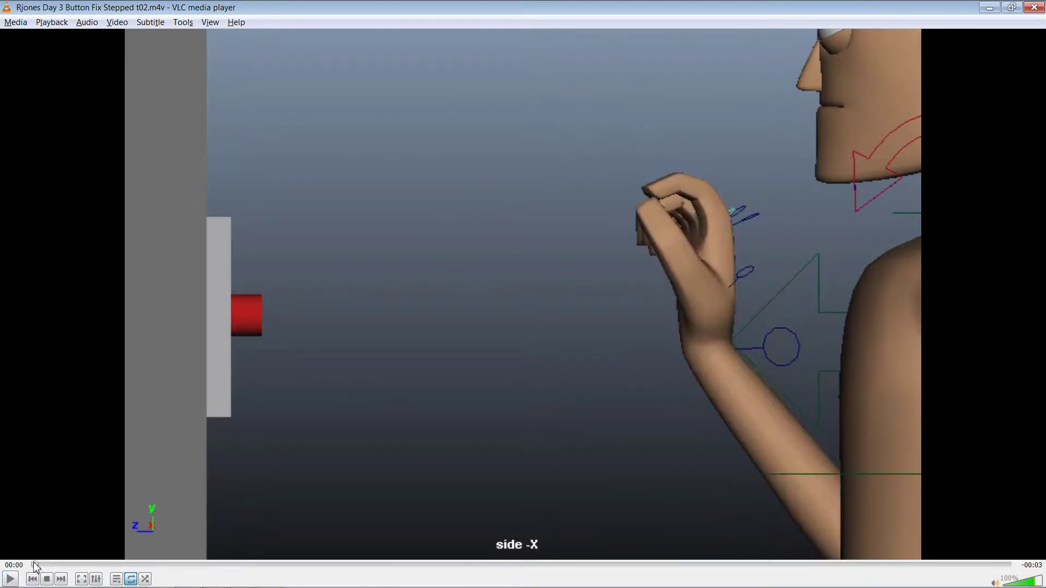
left_click_drag(58, 573, 735, 538)
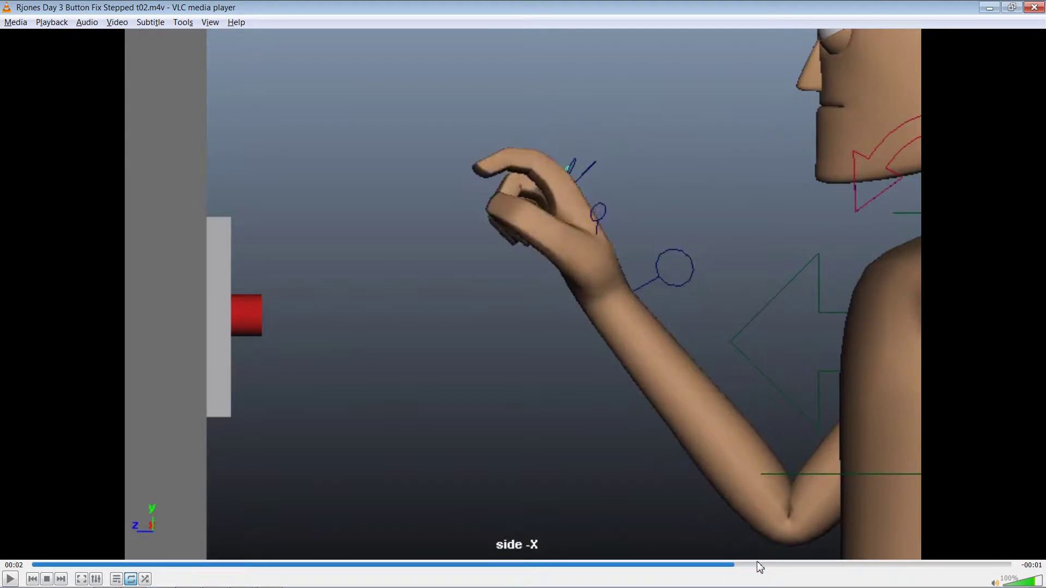
left_click_drag(759, 567, 998, 575)
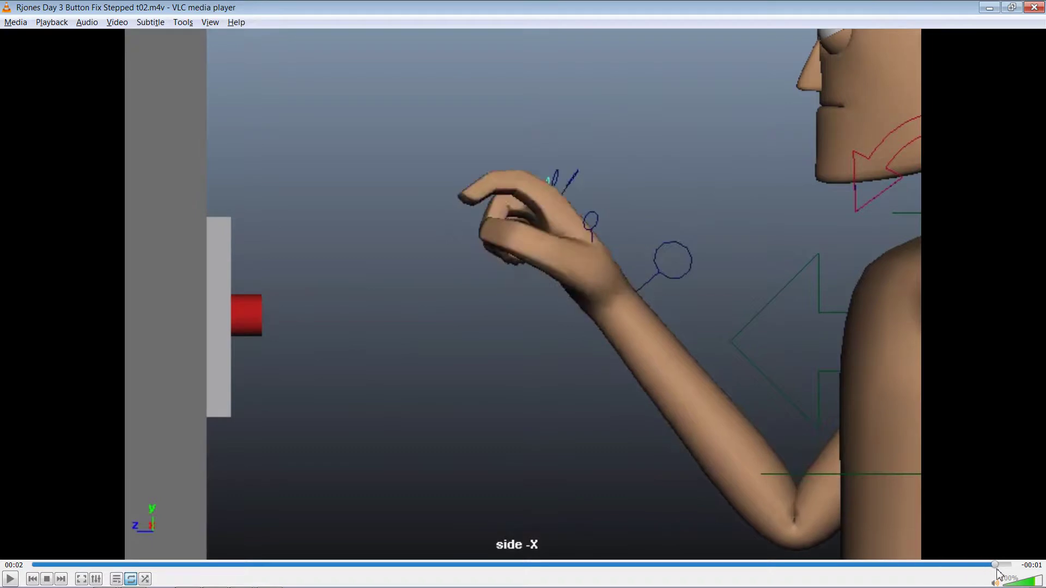
left_click(989, 8)
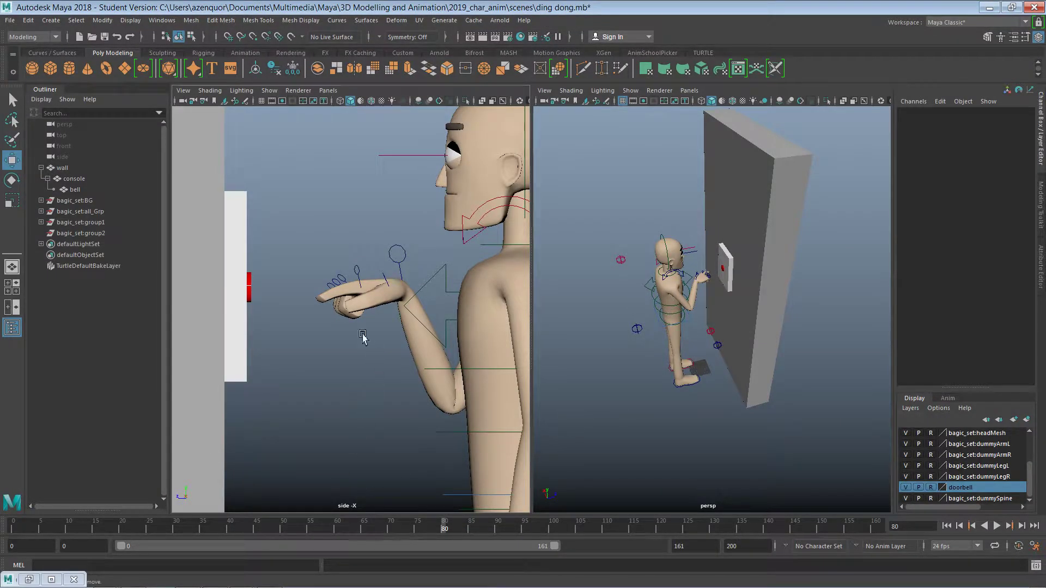
Select all the character's controls and set all their animation keys to step tangents in the Graph Editor
left_click_drag(585, 212, 771, 416)
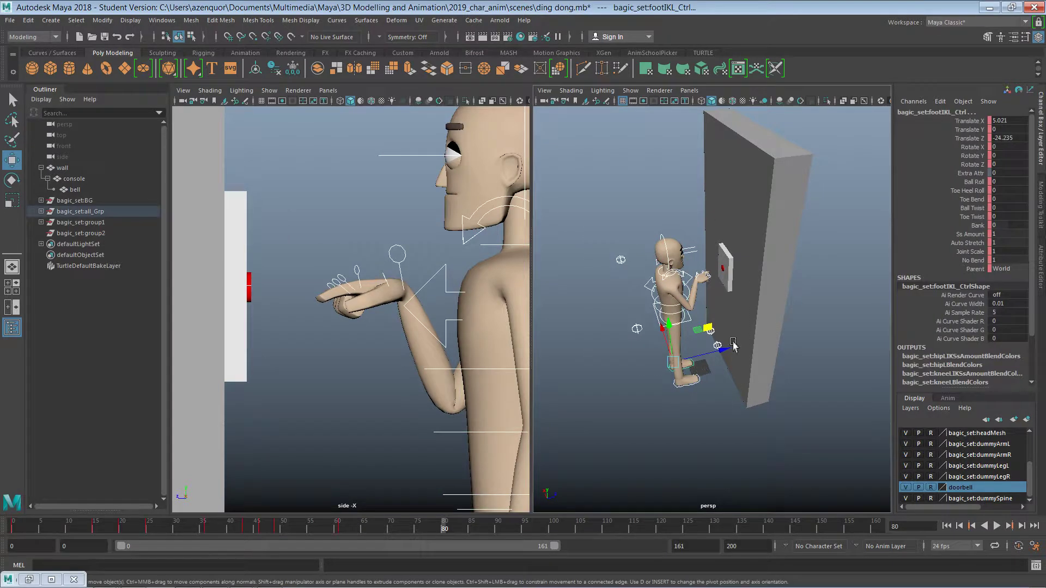
left_click(29, 579)
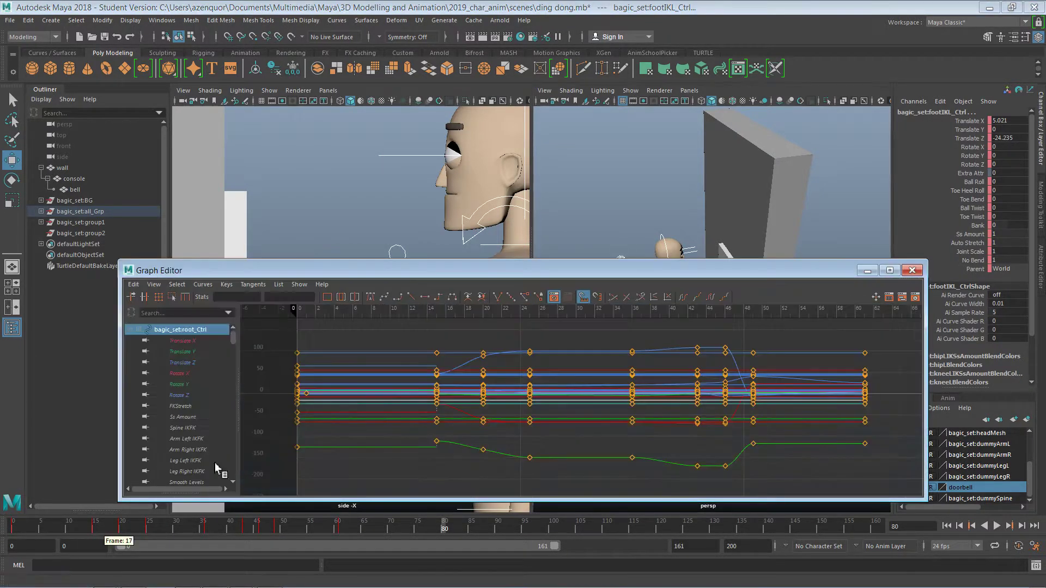
left_click_drag(891, 343, 295, 481)
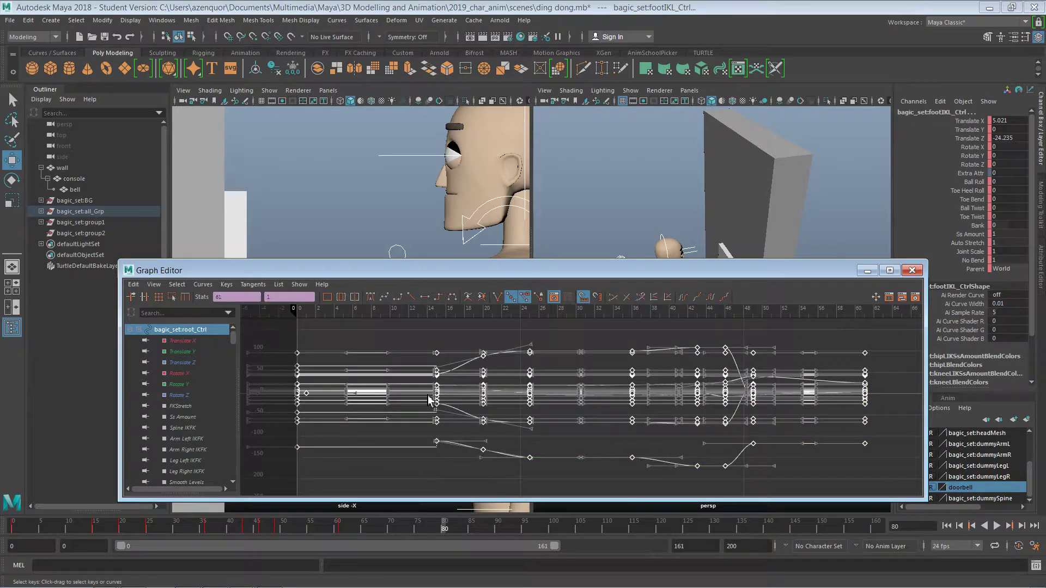
left_click(440, 301)
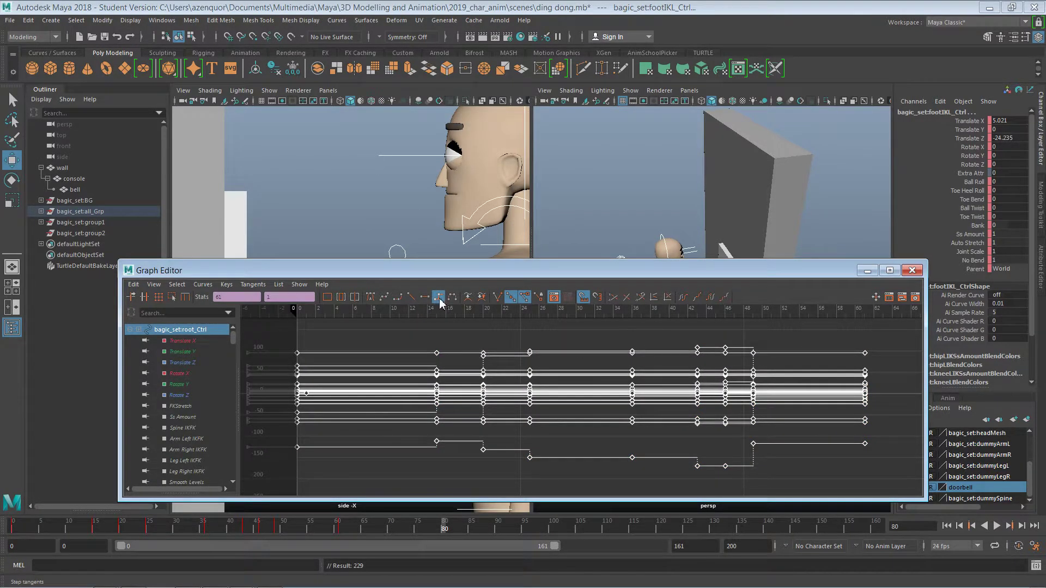
left_click(911, 271)
At frame 25, move the right arm IK control slightly up, to about -4.8 in Y and 18.6 in Z, and key it
left_click(373, 418)
left_click_drag(398, 525, 149, 518)
left_click(461, 264)
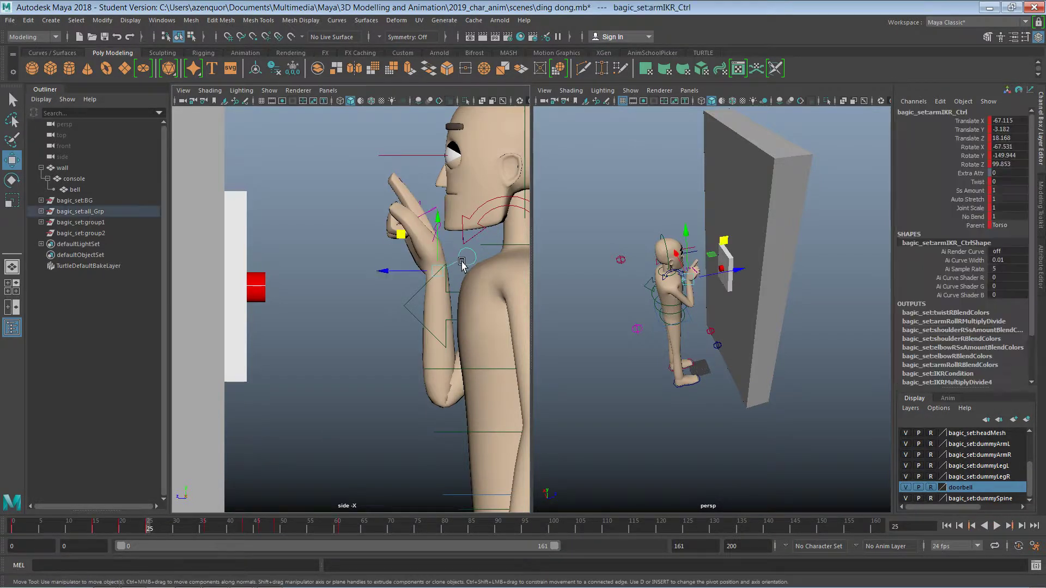
left_click_drag(437, 243, 413, 263)
key("s")
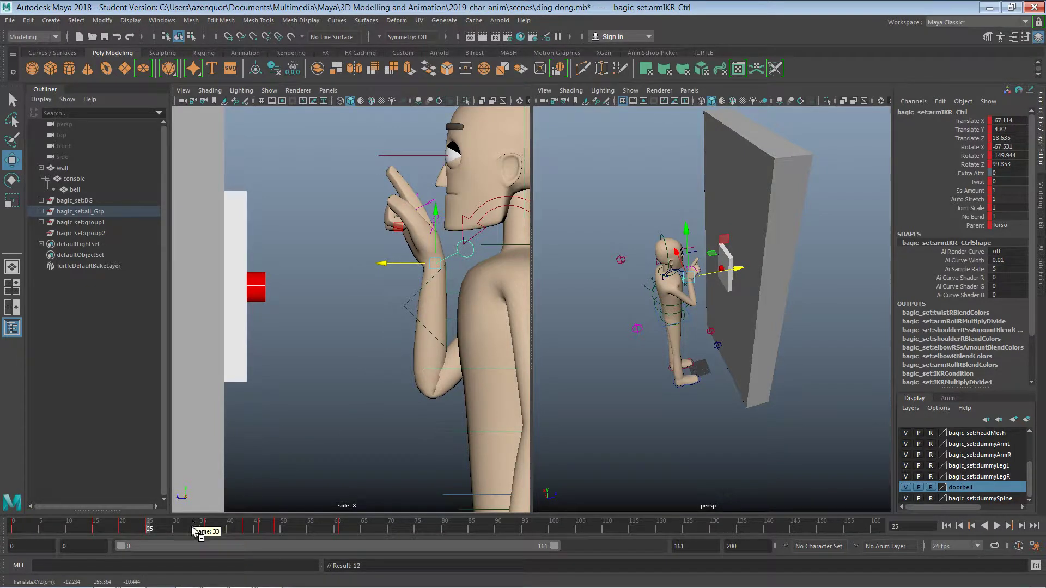
At frame 39, move the right arm IK control up and away from the bell, to about -6.3 in Y and 18.5 in Z, and key it
left_click_drag(189, 528, 223, 505)
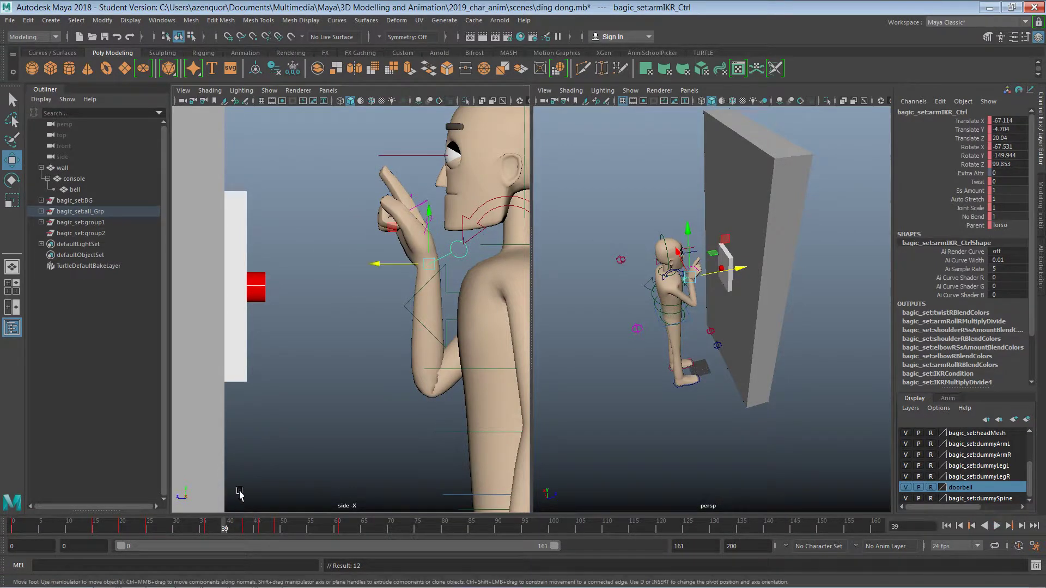
left_click_drag(393, 230, 401, 222)
key("s")
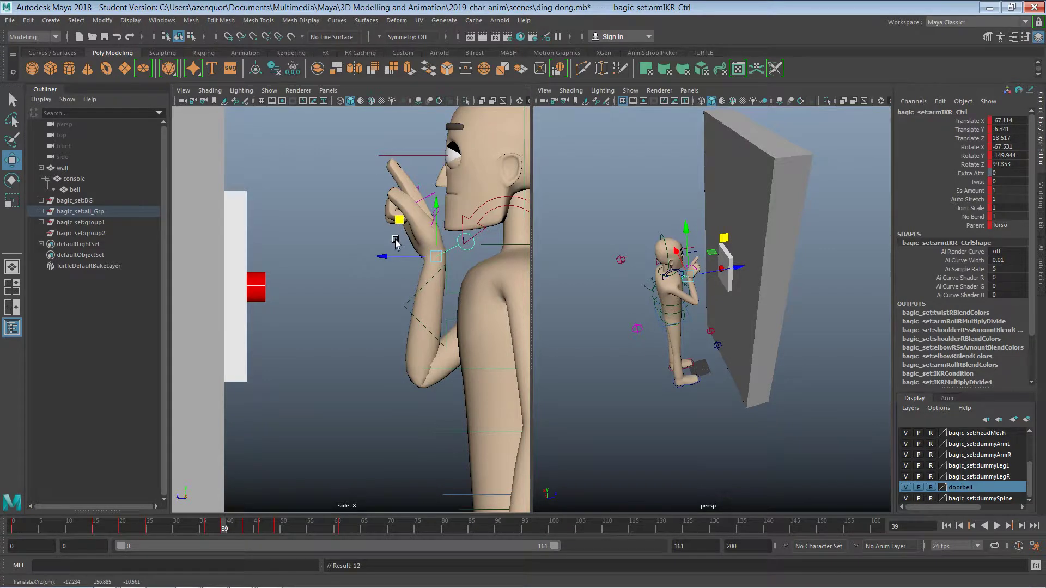
At frame 71, pull the right arm IK control back to about -1.5 in Y and 22.3 in Z, and rotate it to tilt the hand down
left_click_drag(348, 528, 262, 499)
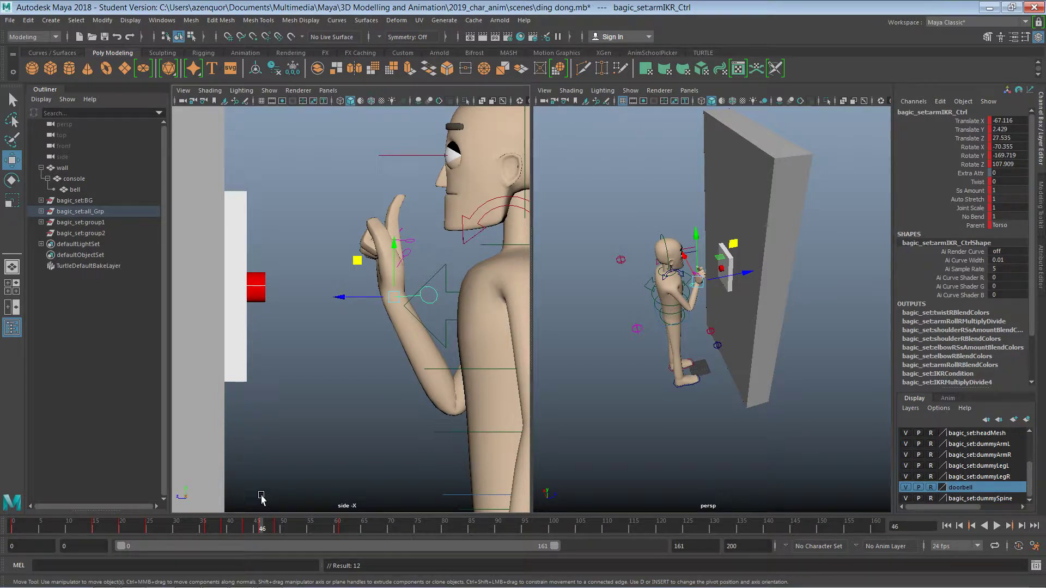
left_click_drag(66, 527, 398, 526)
left_click_drag(376, 270, 420, 250)
key("e")
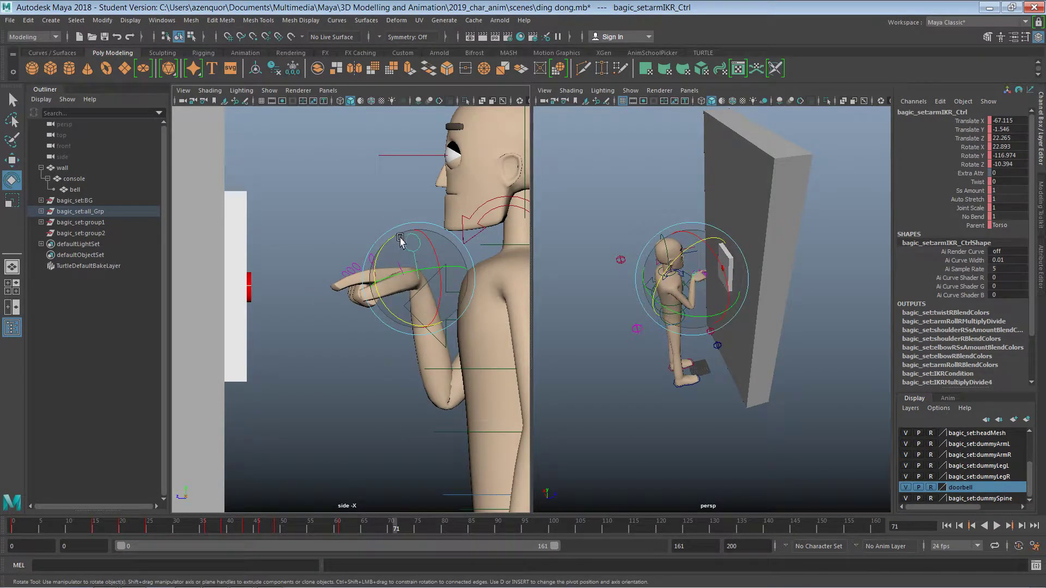
left_click_drag(694, 245, 699, 244)
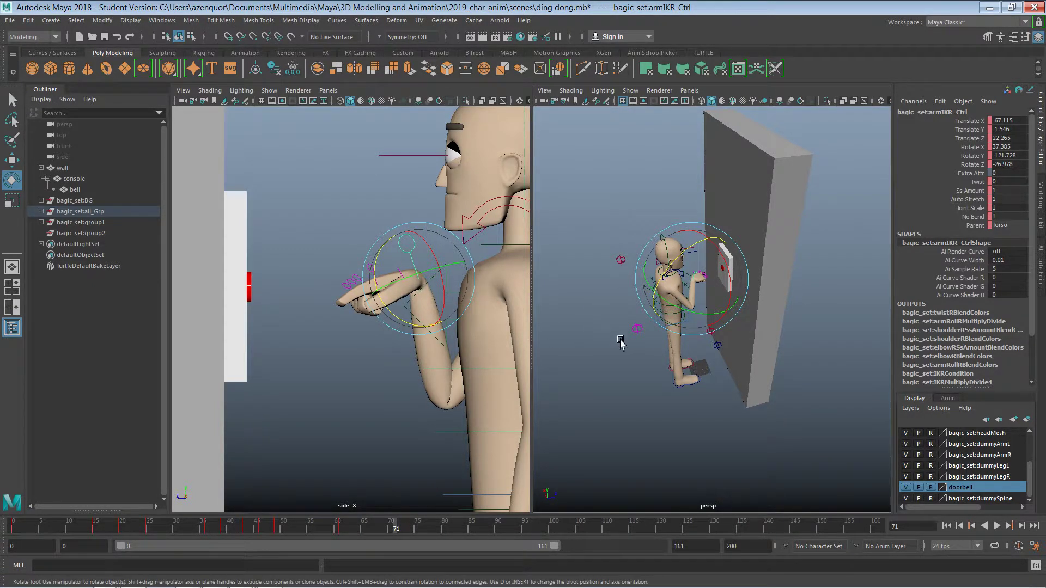
Move the right arm's pole vector control slightly up at frame 71 to adjust the elbow
left_click(637, 330)
key("w")
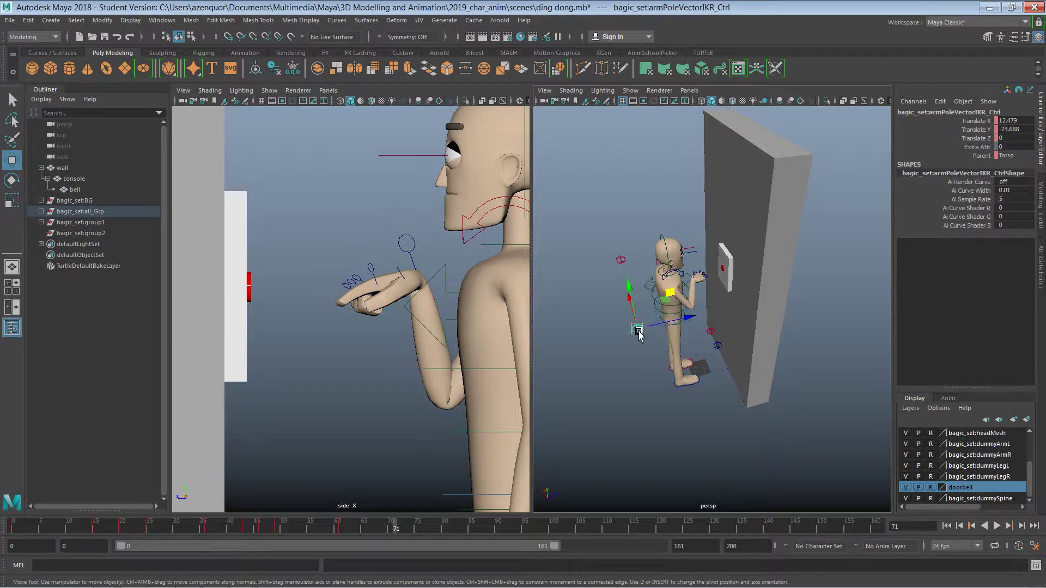
left_click_drag(633, 325, 630, 304)
left_click(626, 360)
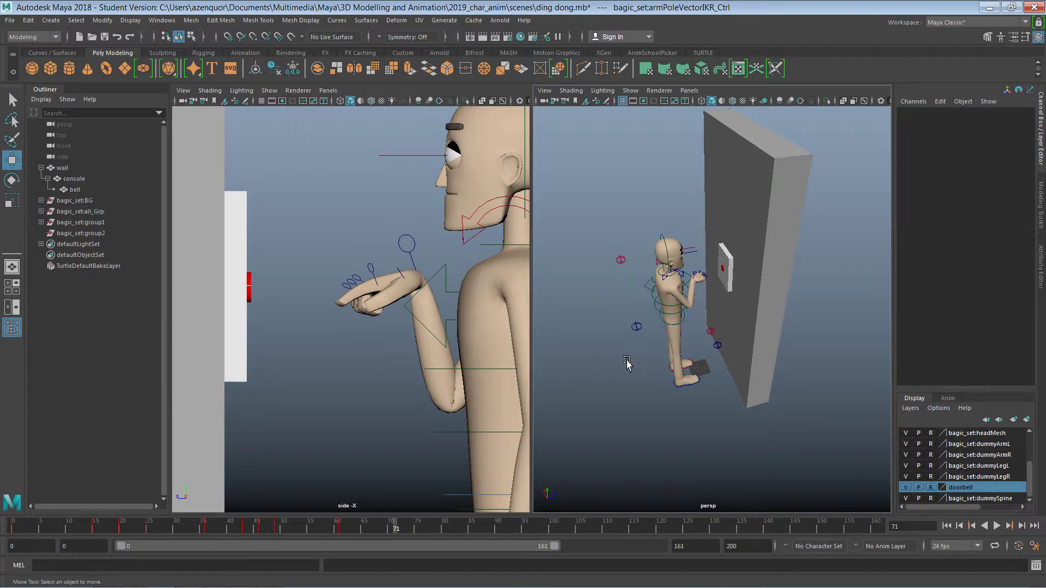
Key the right arm IK control at frame 71, along with all the character's other controls
left_click(425, 277)
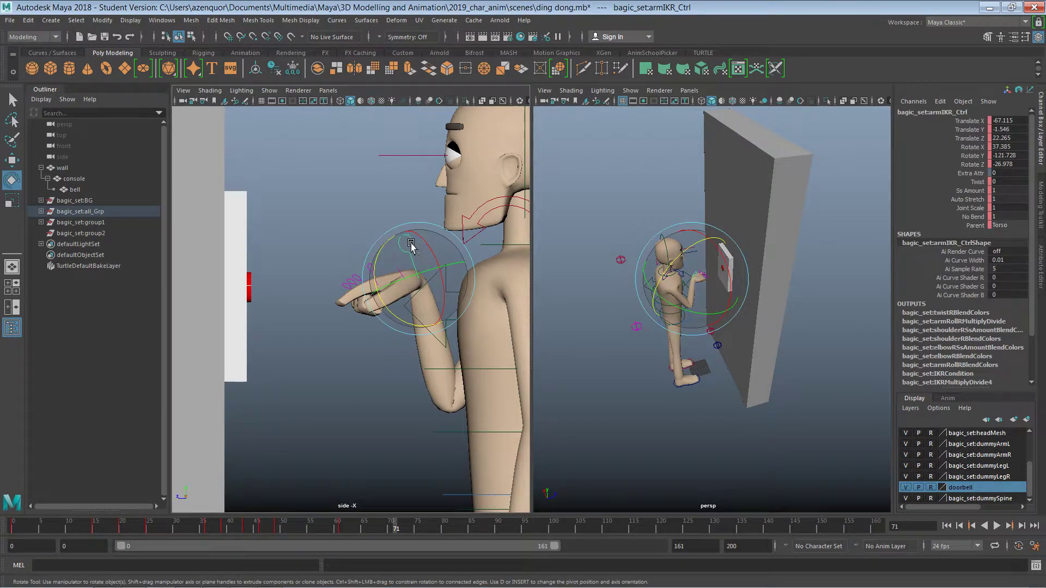
key("s")
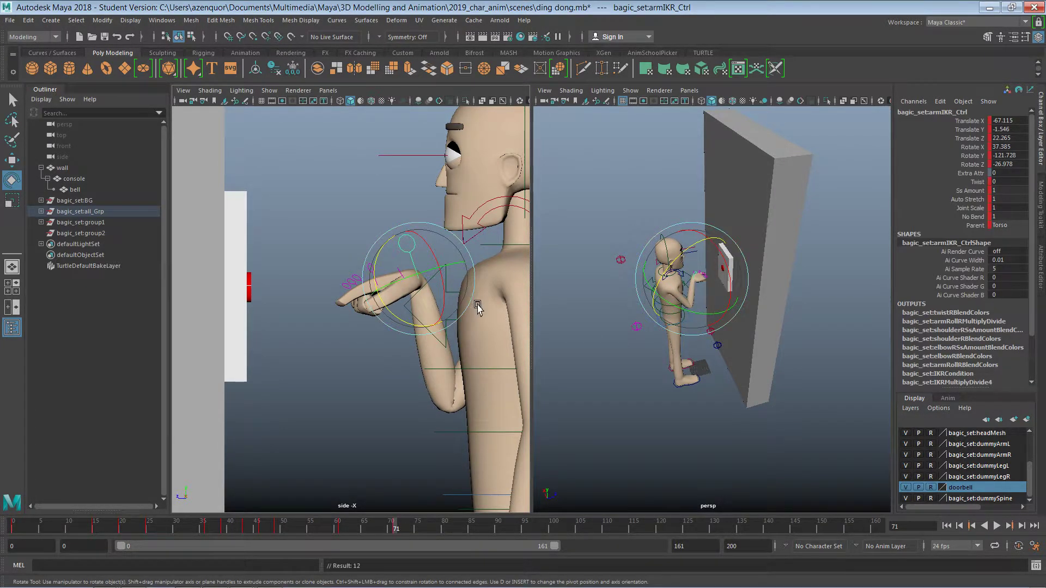
left_click(645, 376)
left_click_drag(579, 243, 769, 437)
key("s")
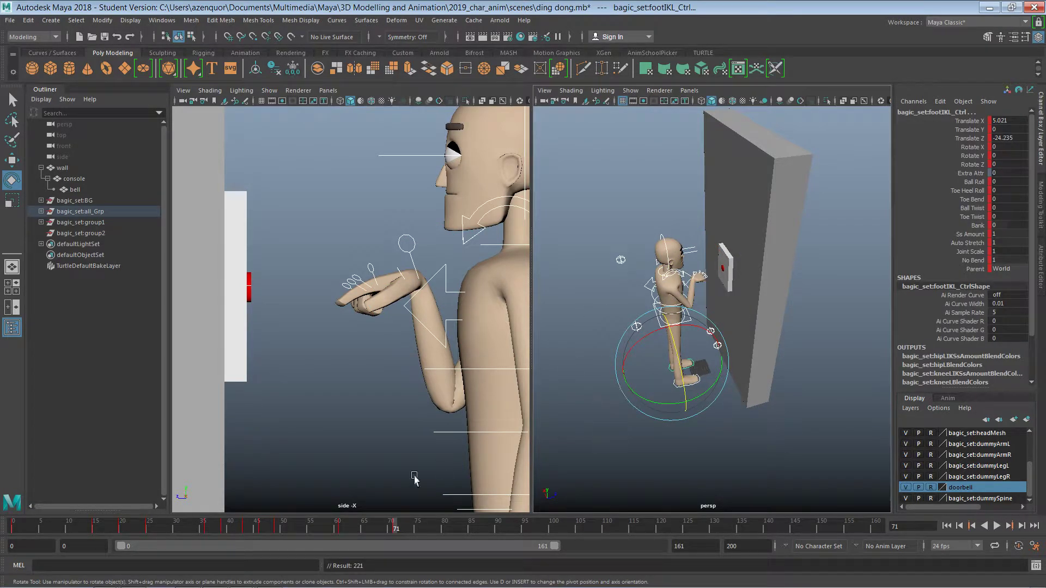
Scrub between frames 17 and 61 to check the hand against the pressed bell button
left_click_drag(418, 526, 107, 496)
left_click(267, 433)
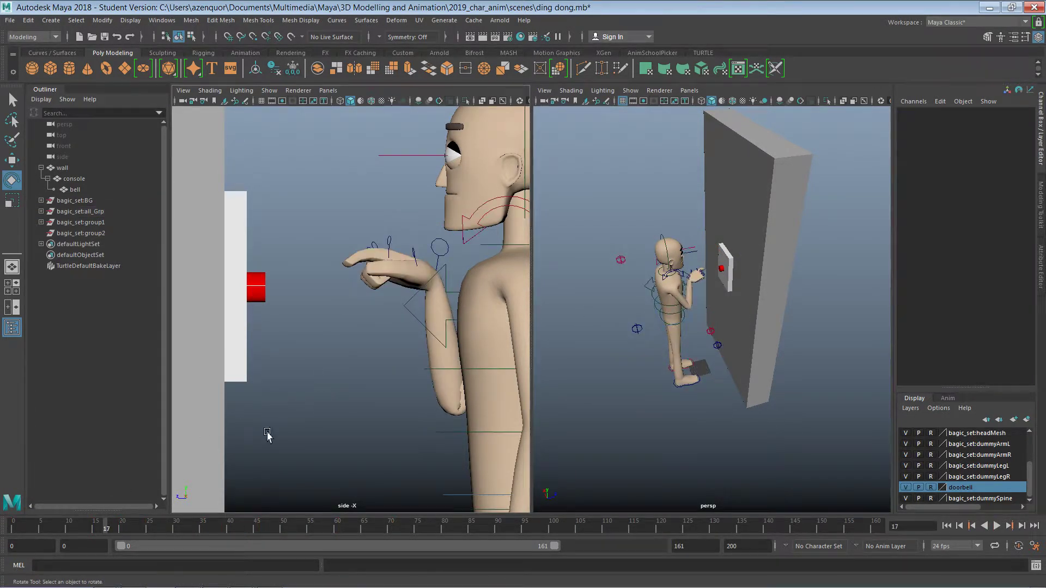
left_click_drag(250, 526, 281, 506)
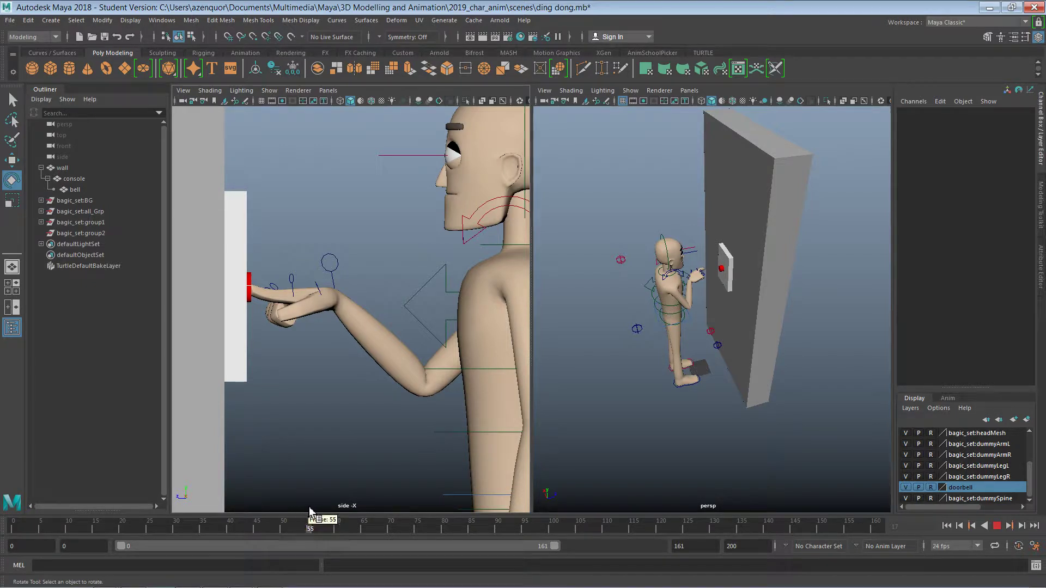
left_click_drag(309, 511, 342, 527)
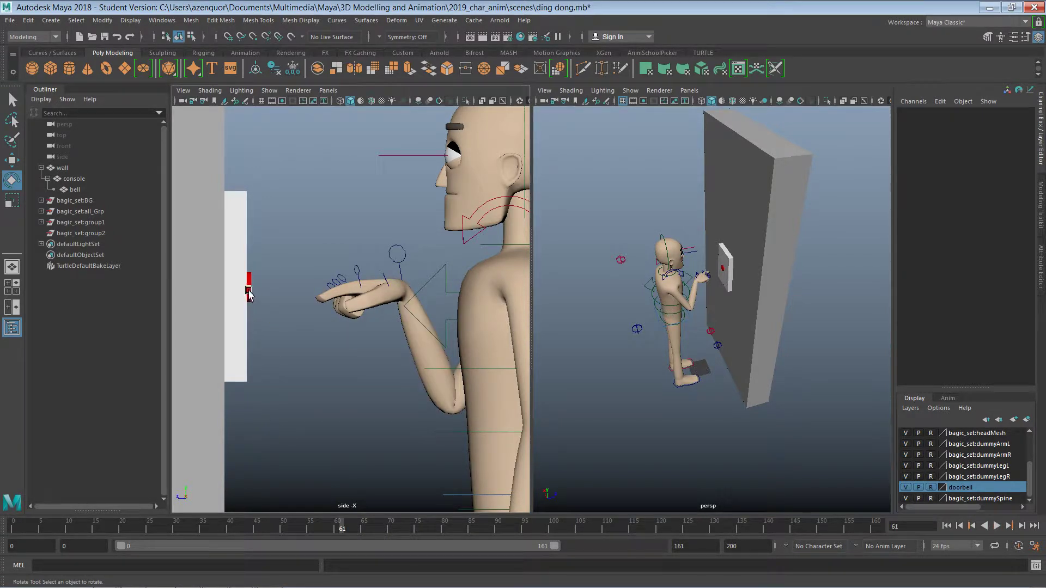
Copy the bell's key at frame 47, where the button is not pressed
left_click(73, 190)
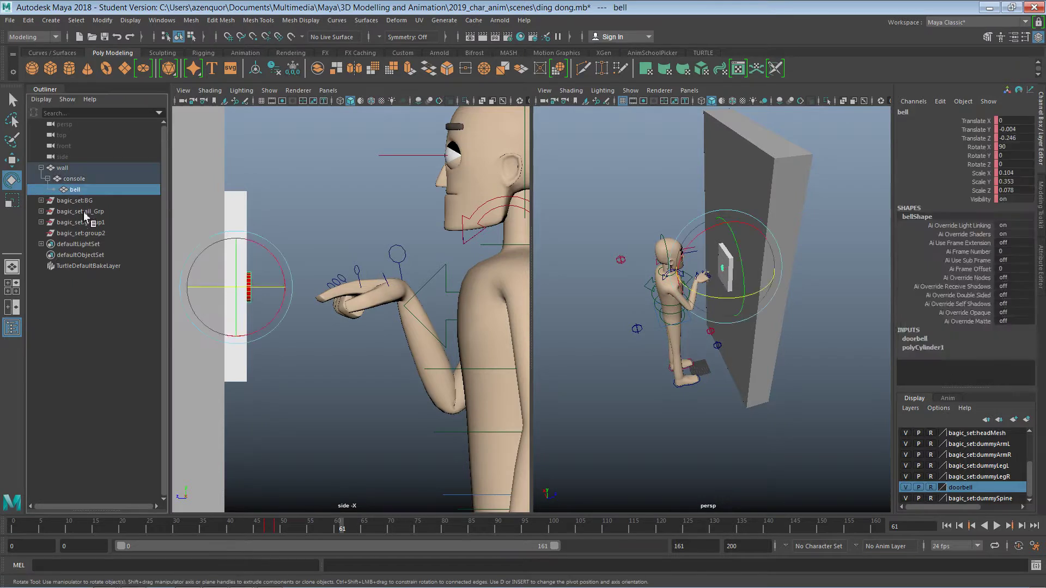
left_click(87, 201)
left_click(84, 191)
left_click_drag(294, 524, 270, 530)
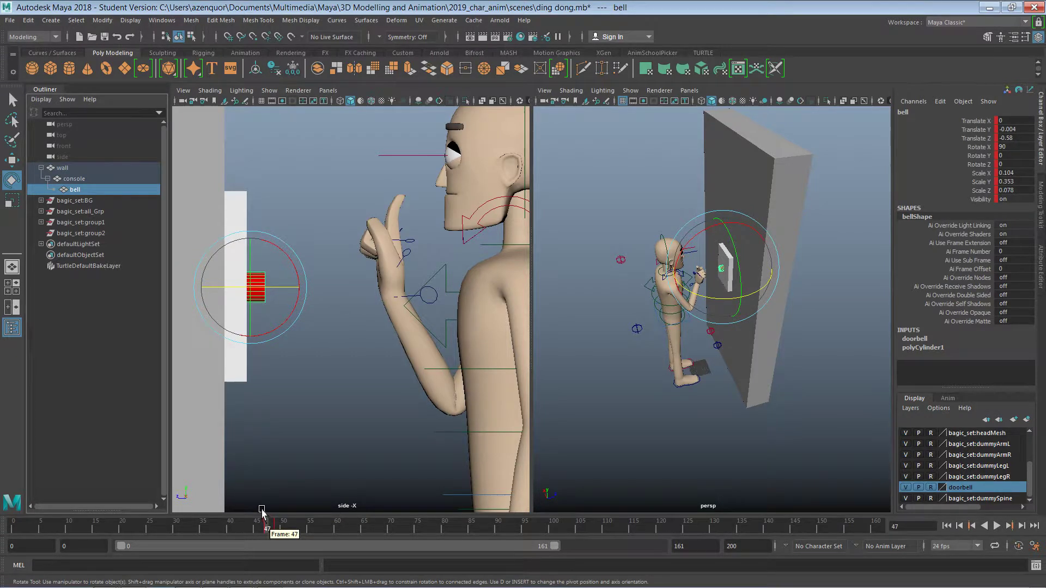
right_click(268, 527)
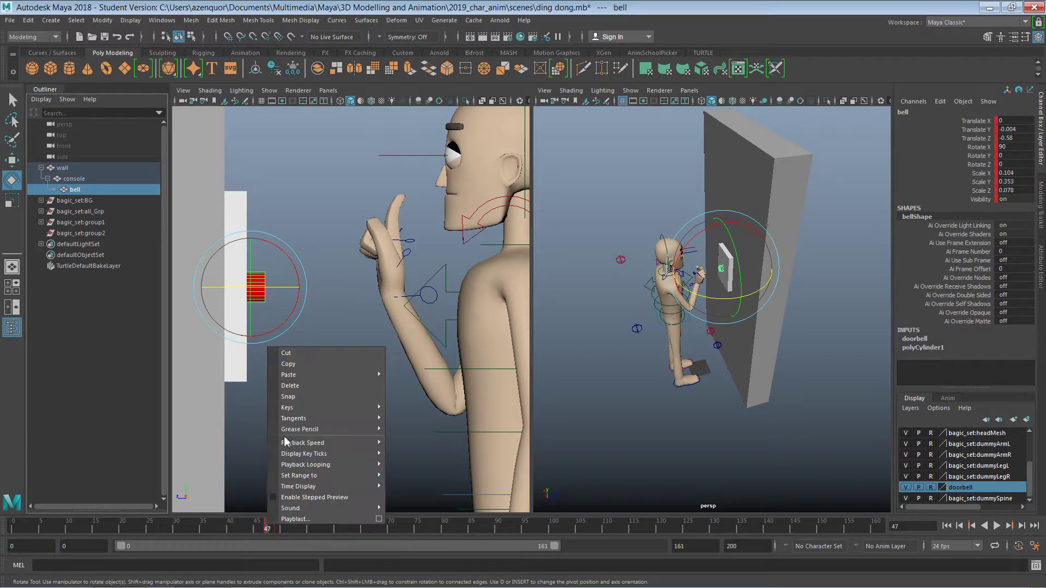
left_click(305, 364)
key("alt+v")
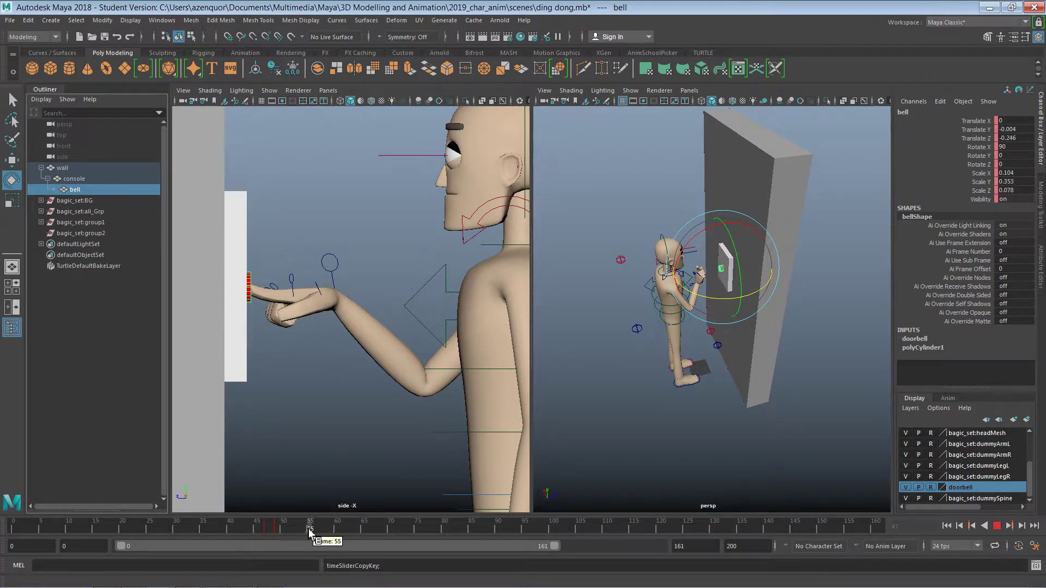
Paste the copied bell key at frame 61 so the button pops back out
left_click_drag(340, 532, 344, 529)
right_click(344, 526)
mouse_move(381, 377)
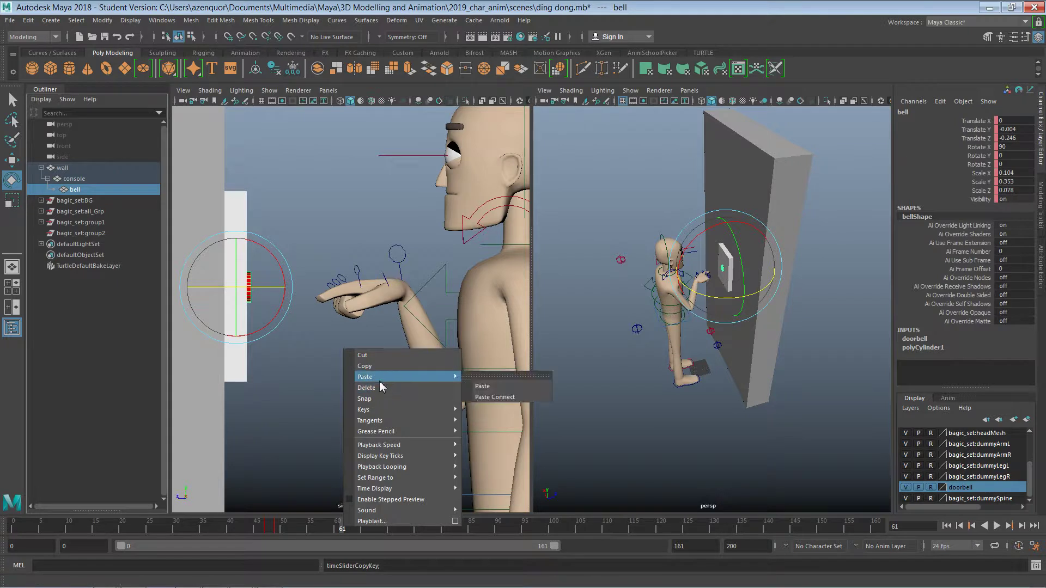
left_click(479, 386)
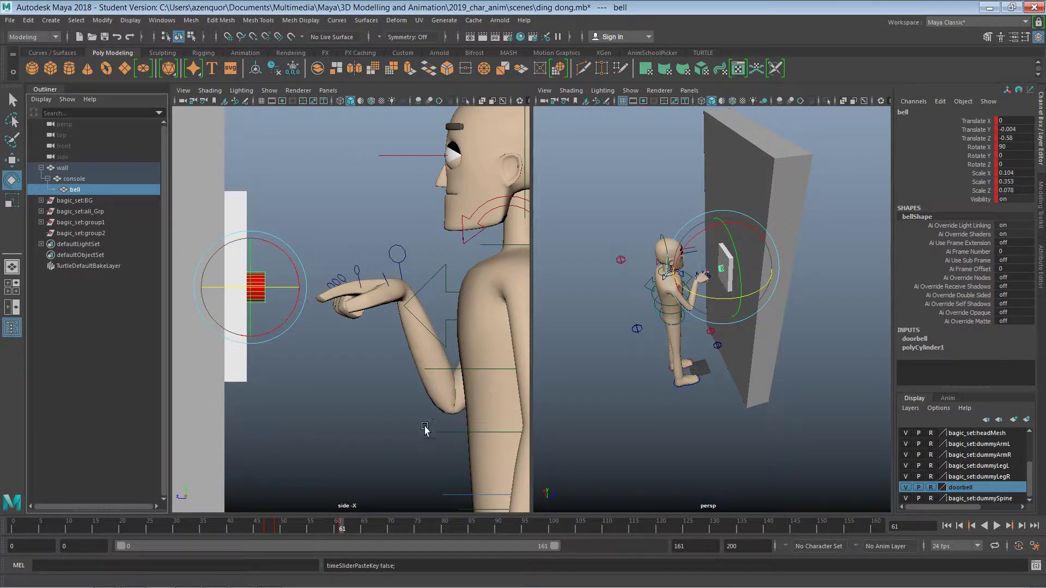
left_click(357, 531)
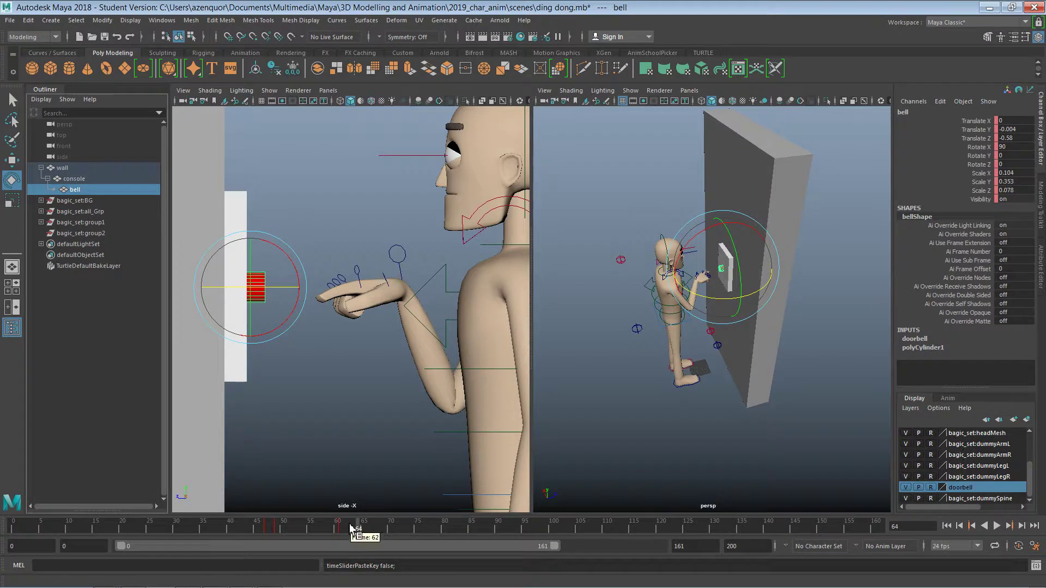
mouse_move(349, 525)
left_mouse_down()
mouse_move(302, 530)
mouse_move(341, 530)
left_mouse_up()
left_click(305, 322)
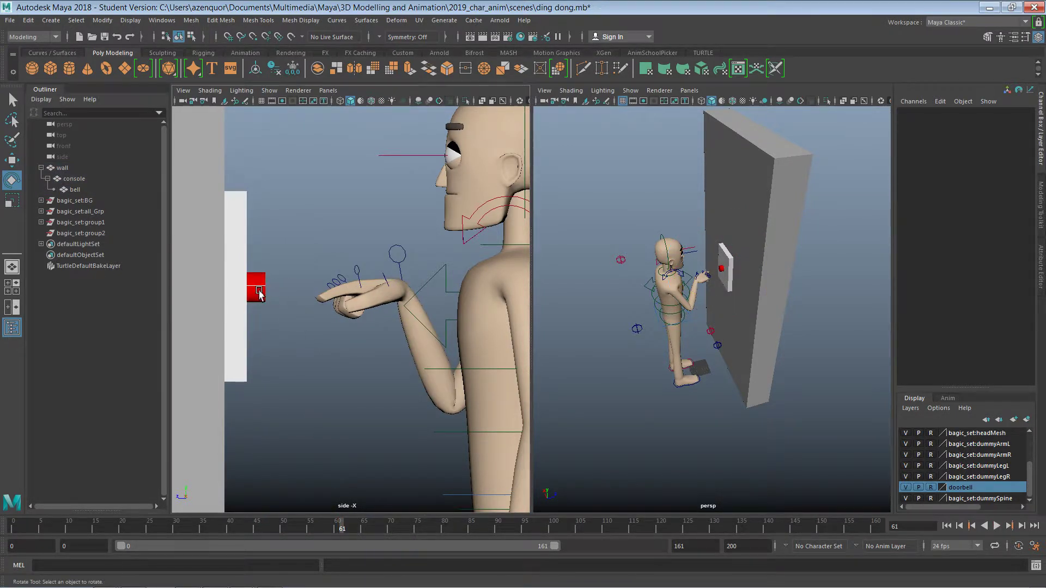
Lock all of the bell's translate, rotate and scale channels except Translate Z
left_click(76, 190)
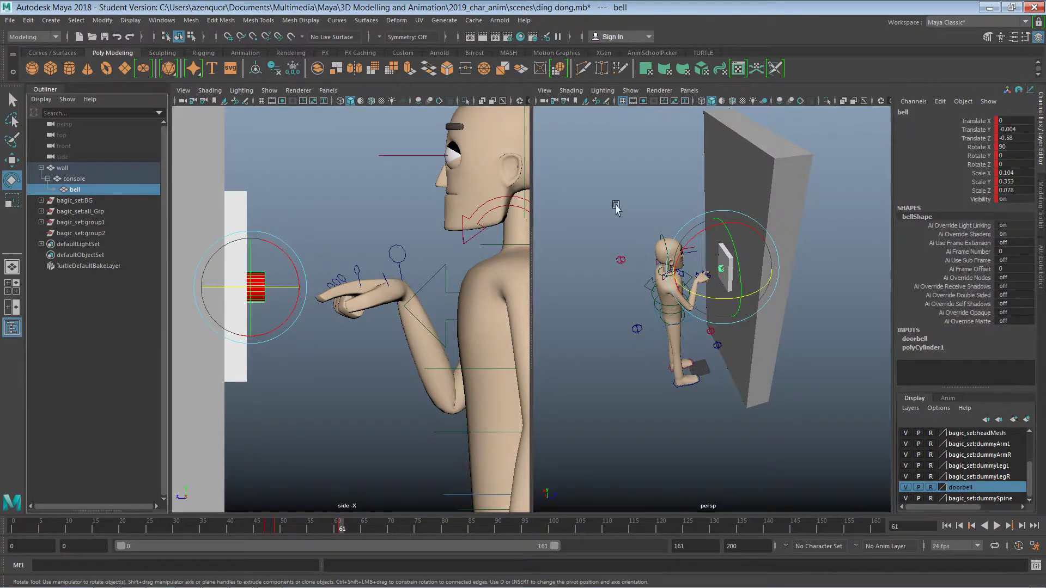
left_click_drag(979, 147, 983, 192)
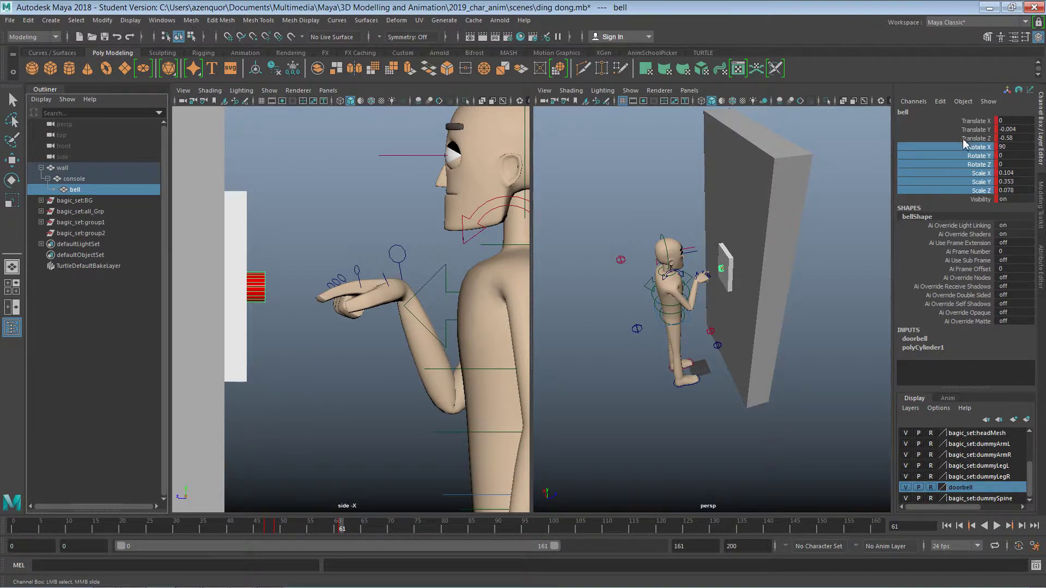
left_click(975, 124, "ctrl")
left_click(975, 130, "ctrl")
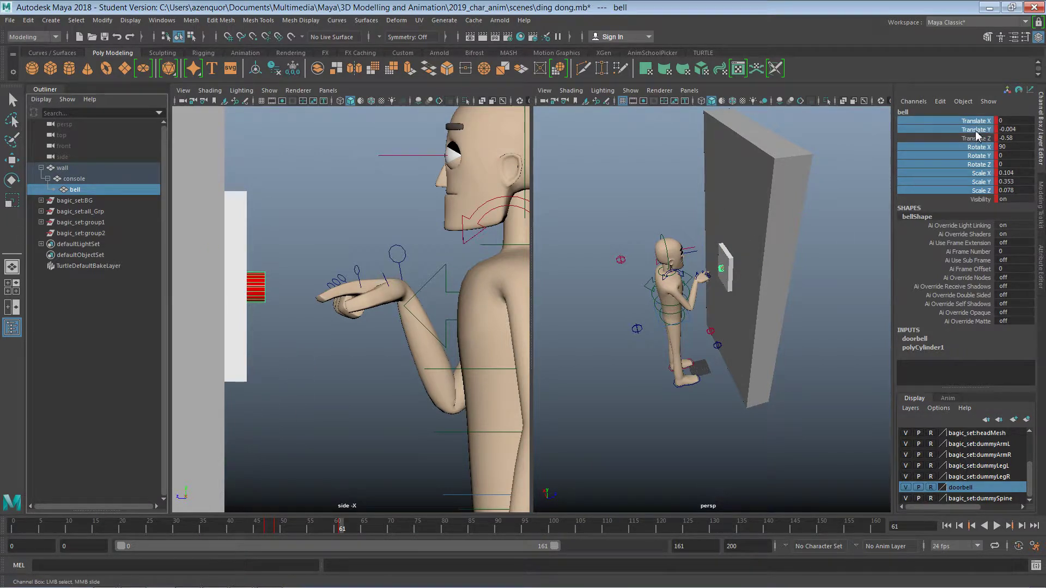
right_click(975, 131)
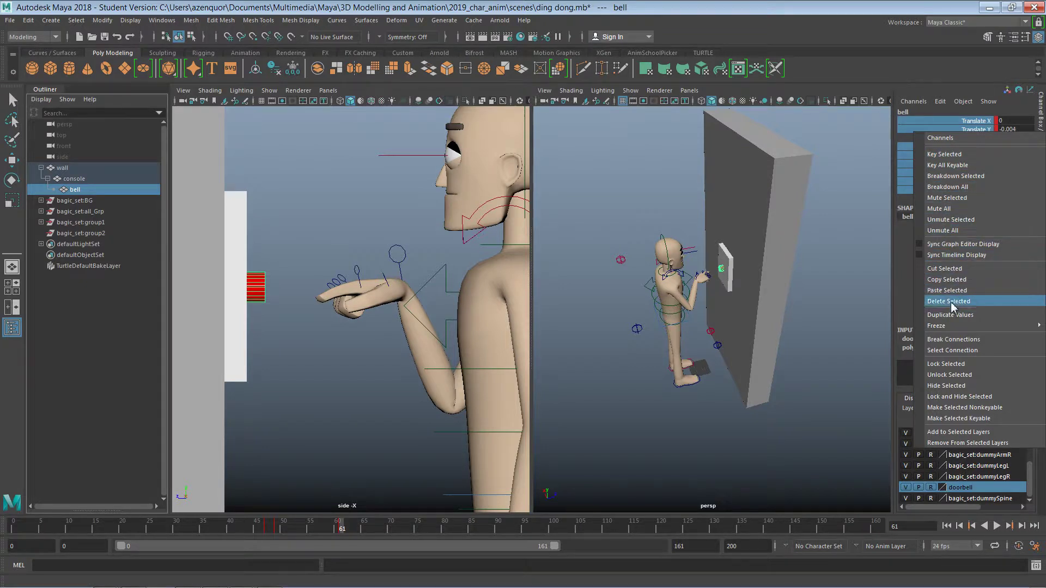
left_click(957, 363)
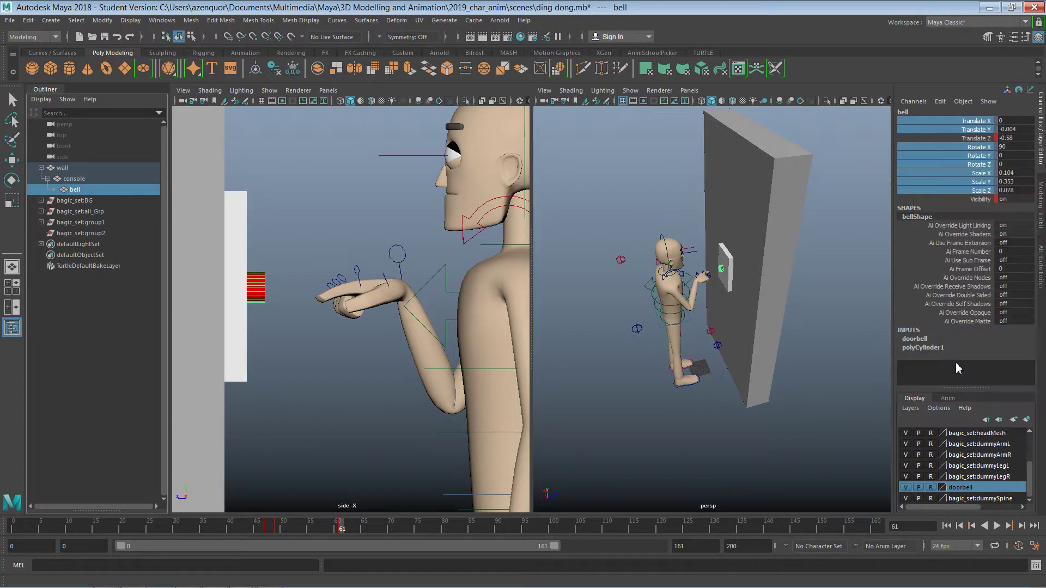
Try to delete the keys on the bell's locked Translate Y channel and check the other locked fields
left_click(1012, 130)
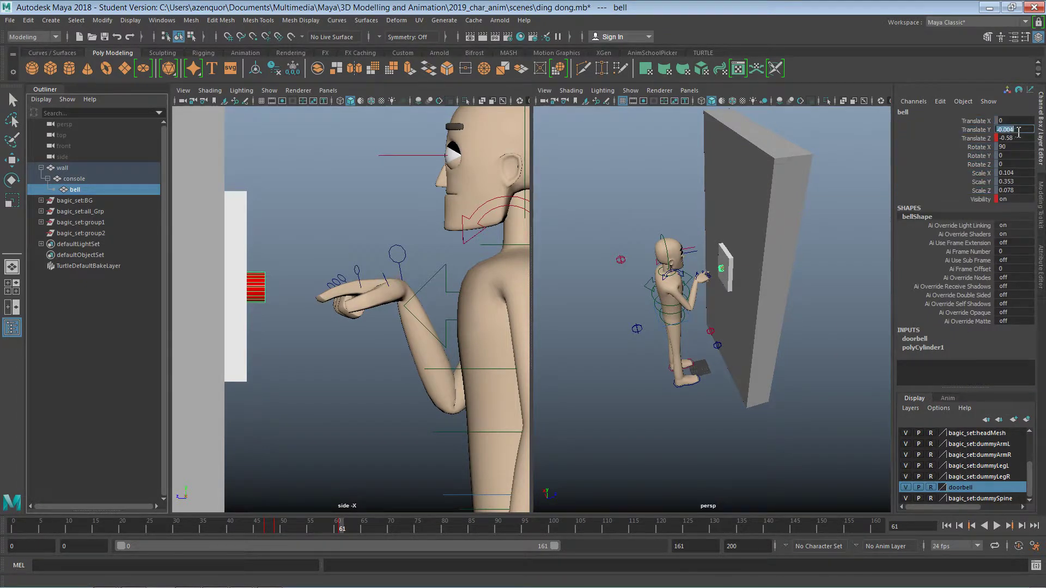
right_click(987, 135)
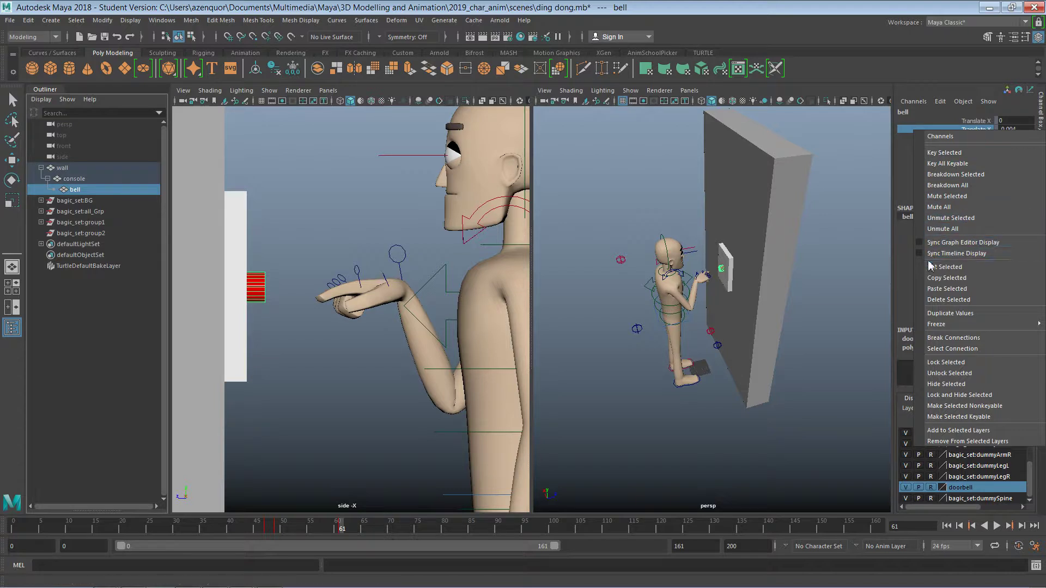
left_click(944, 302)
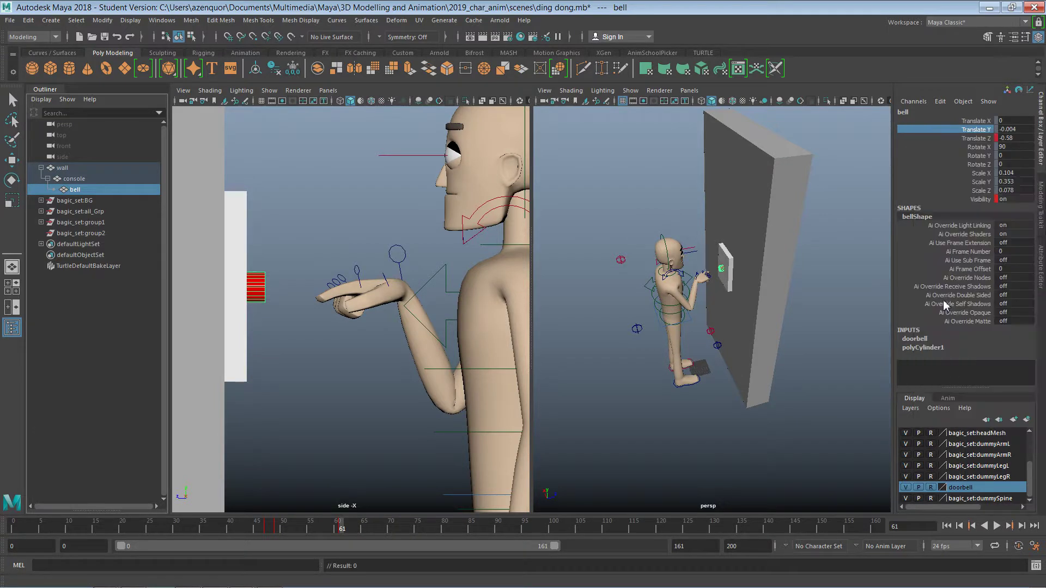
left_click(1018, 173)
left_click(1019, 185)
left_click(611, 444)
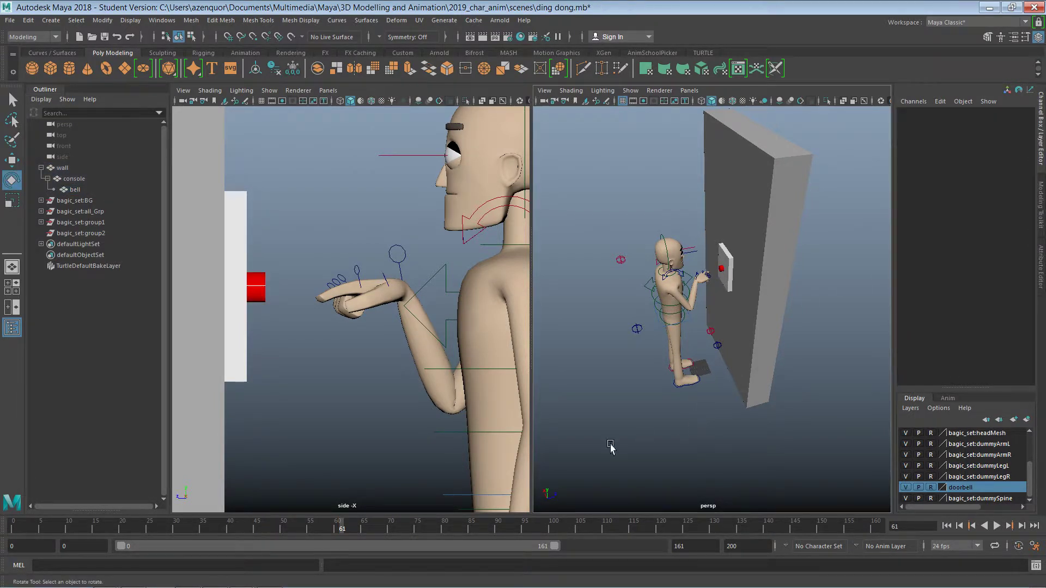
left_click(265, 291)
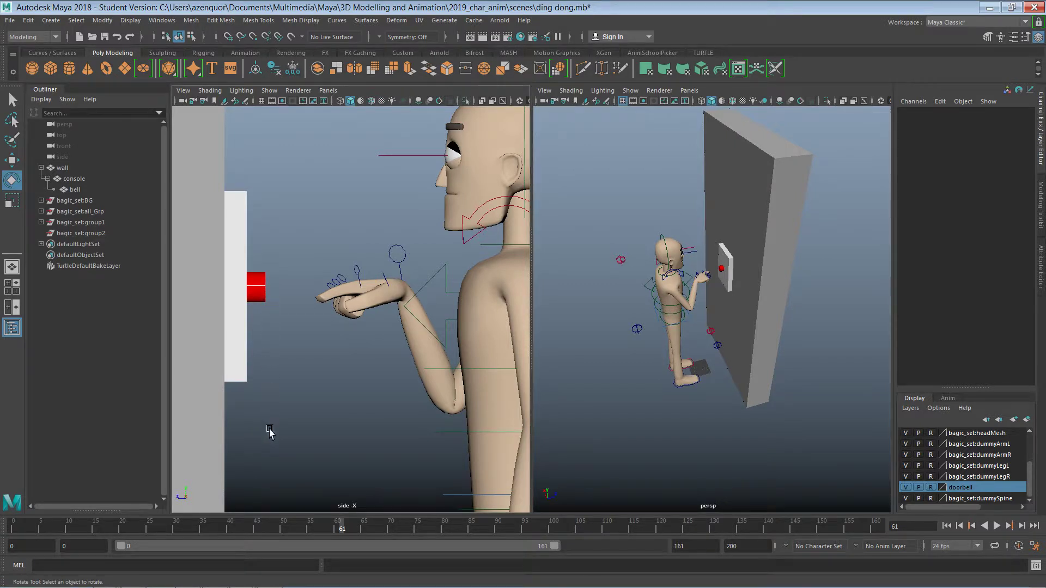
Review the animation from frame 0 and, at frame 80, rotate the right arm IK control to about -36.6, -121.4, 56.0, raising the hand
left_click_drag(235, 524, 2, 509)
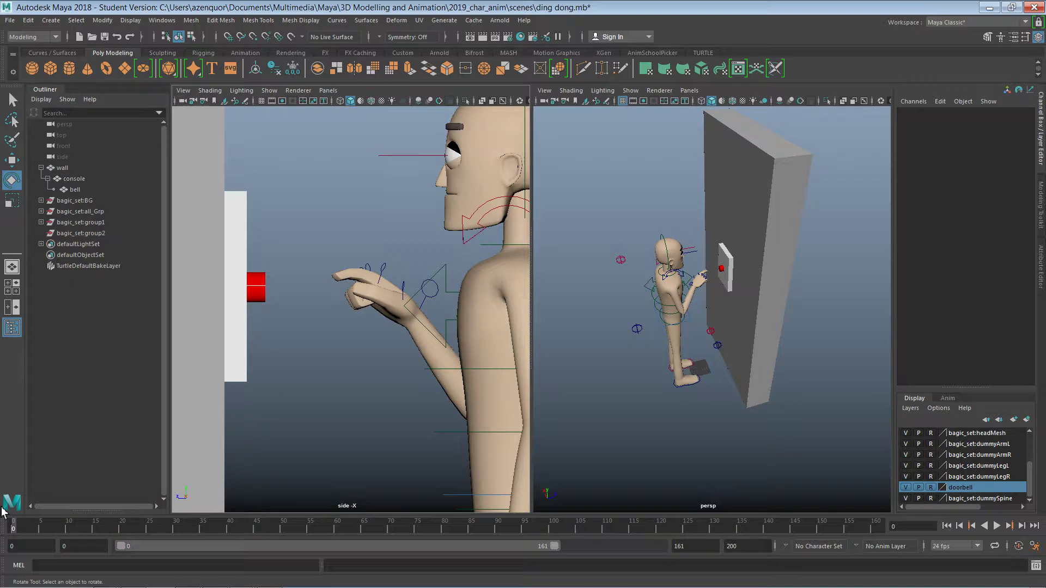
left_click_drag(27, 530, 446, 526)
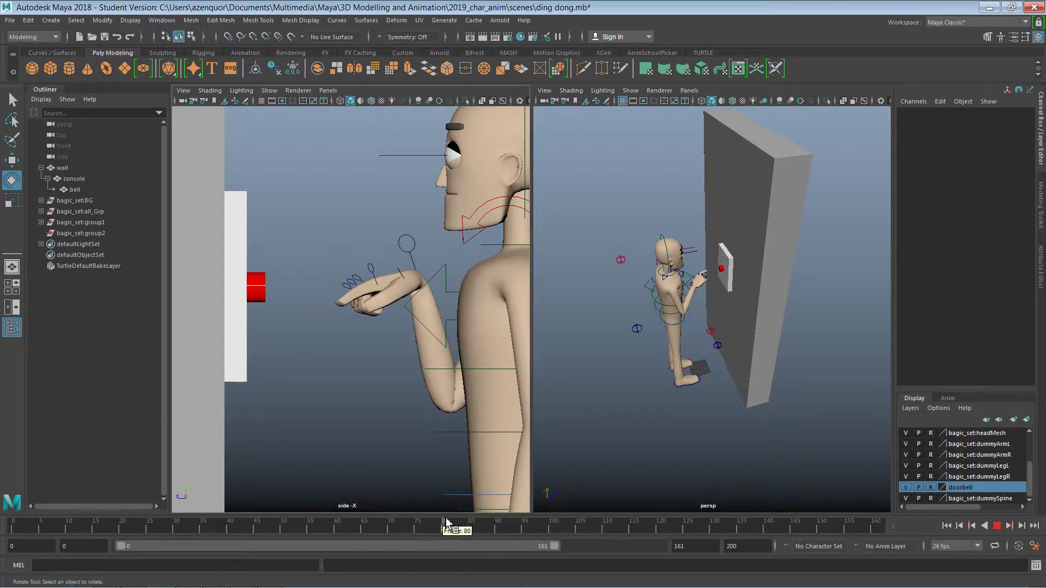
left_click(412, 253)
left_click_drag(687, 250, 648, 263)
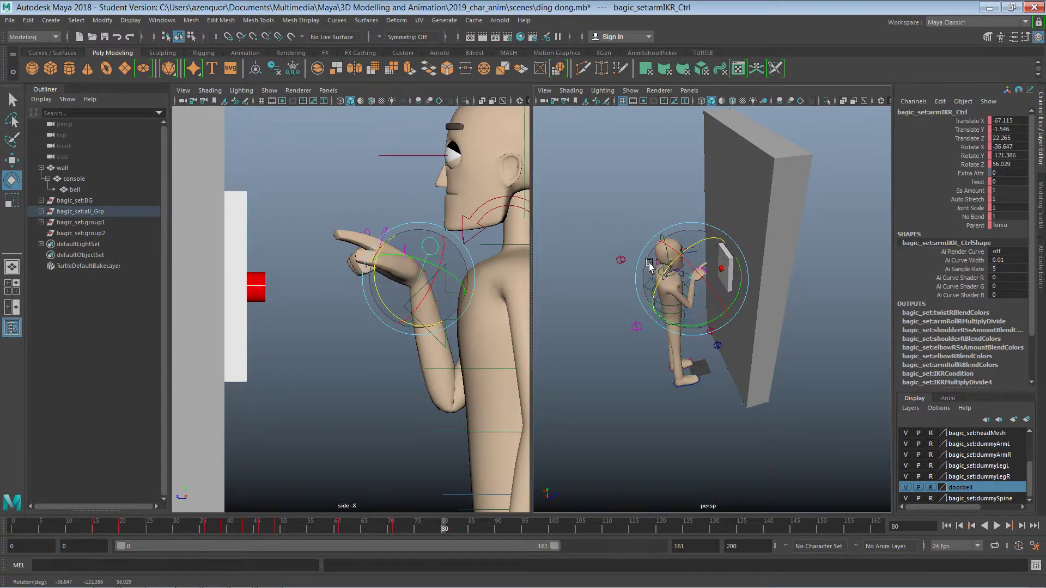
Rotate the right pointing finger control at frame 80 to bend the finger slightly down
left_click(361, 191)
left_click(383, 231)
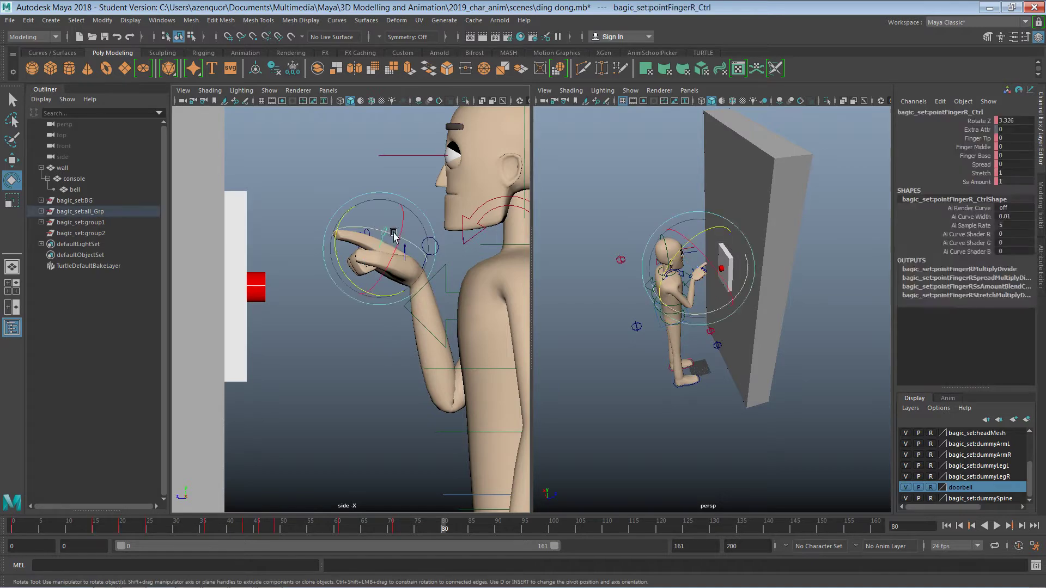
left_click_drag(336, 245, 431, 308)
Key all of the character's controls at frame 80
left_click(296, 268)
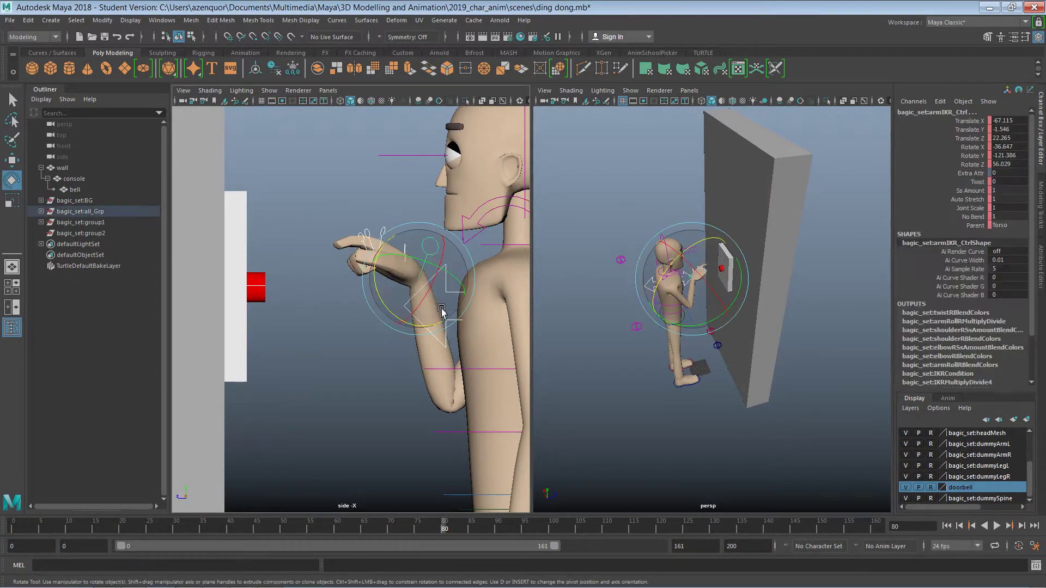
left_click(397, 377)
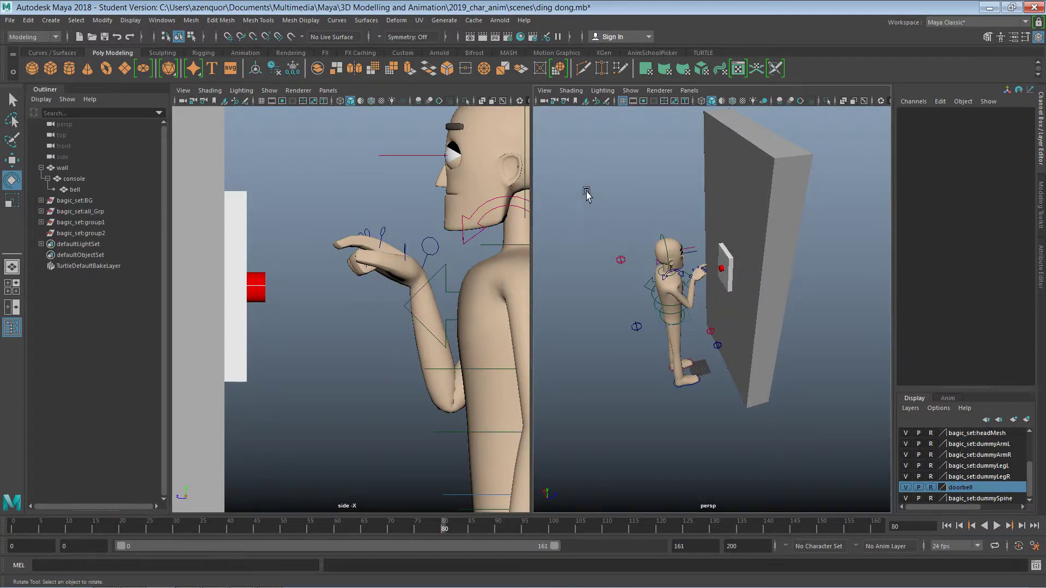
left_click_drag(584, 190, 754, 402)
key("s")
left_click(352, 463)
At frame 83, move the right arm IK control up and slightly back to about -4.9 in Y and 21.8 in Z
mouse_move(457, 528)
left_mouse_down()
mouse_move(142, 532)
mouse_move(504, 531)
mouse_move(126, 533)
mouse_move(352, 536)
mouse_move(399, 547)
mouse_move(479, 535)
mouse_move(352, 529)
mouse_move(470, 530)
mouse_move(462, 526)
left_mouse_up()
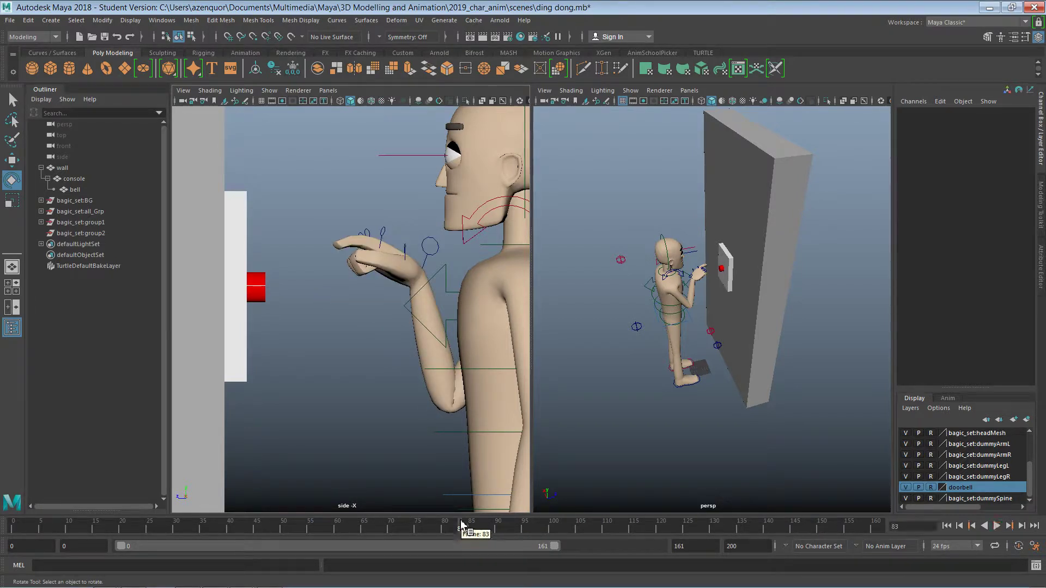
left_click(431, 250)
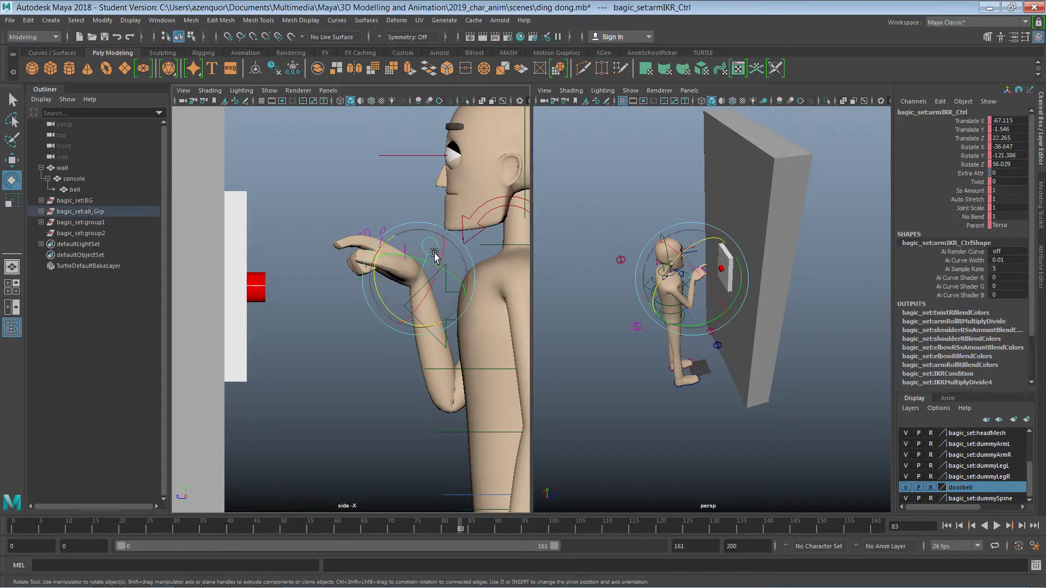
key("w")
left_click_drag(418, 233, 418, 218)
left_click_drag(402, 262, 405, 262)
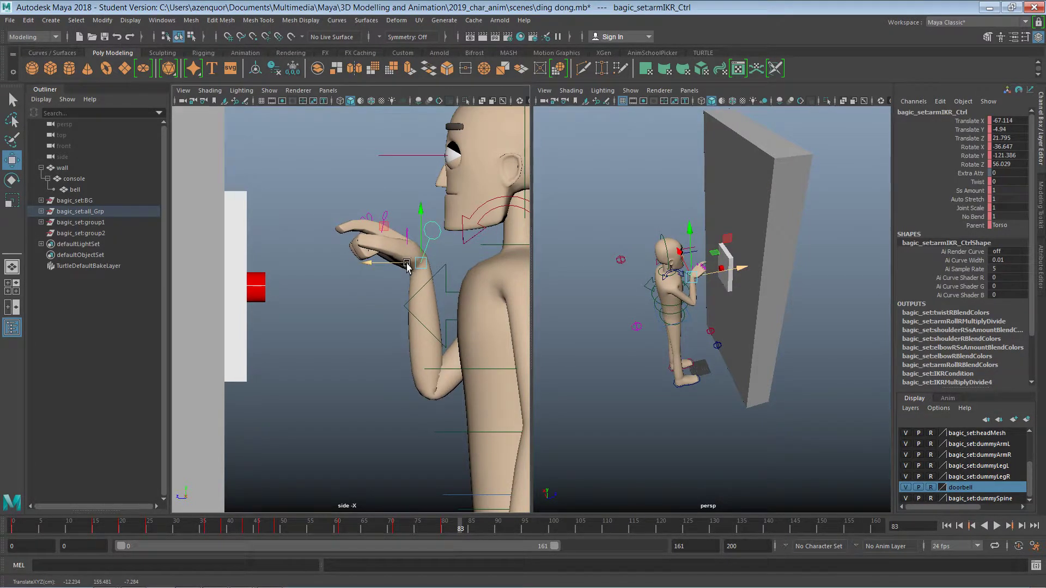
Rotate the right arm IK control to about -31.2, -119.3, 49.8 at frame 83 to tilt the hand, and key it
key("e")
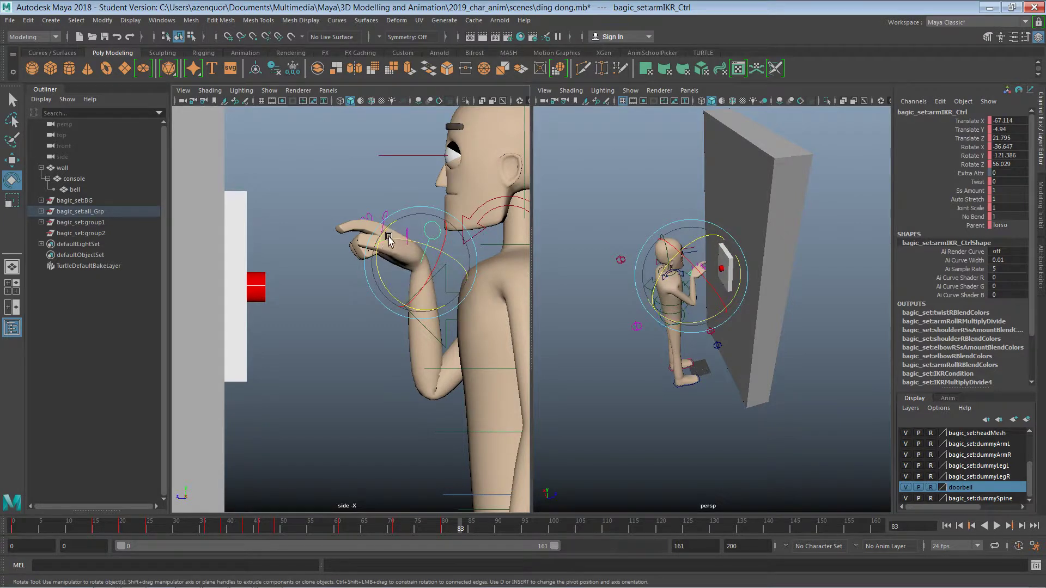
left_click_drag(379, 238, 376, 260)
key("ctrl+z")
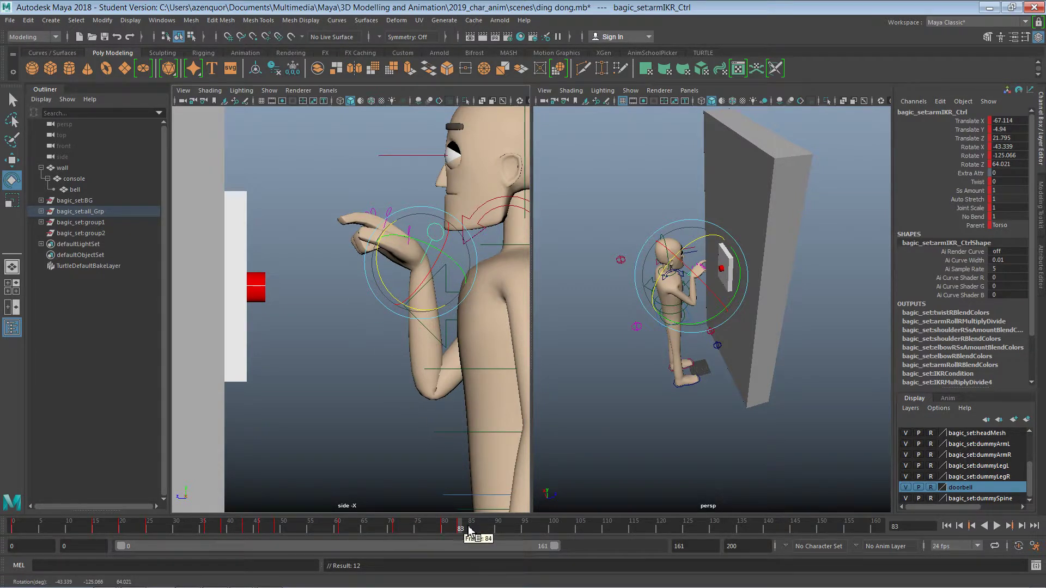
mouse_move(463, 530)
left_mouse_down()
mouse_move(249, 524)
mouse_move(476, 529)
mouse_move(389, 529)
mouse_move(474, 518)
mouse_move(350, 518)
mouse_move(228, 501)
mouse_move(319, 526)
mouse_move(461, 530)
left_mouse_up()
left_click_drag(376, 272, 389, 284)
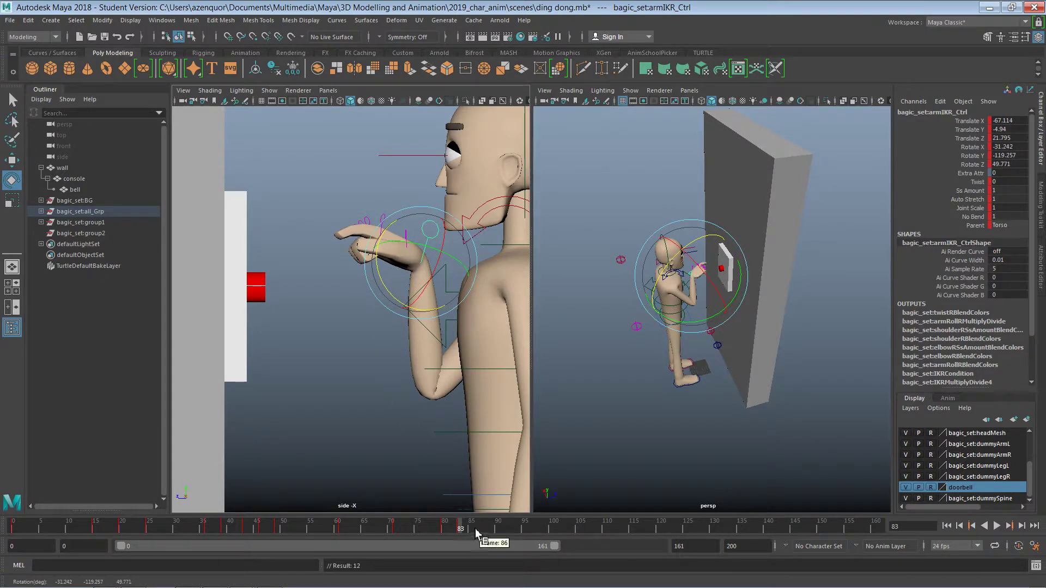
At frame 87, rotate the right arm IK control to about -39.5, -122.8, 59.4 and key it
left_click_drag(476, 529, 484, 529)
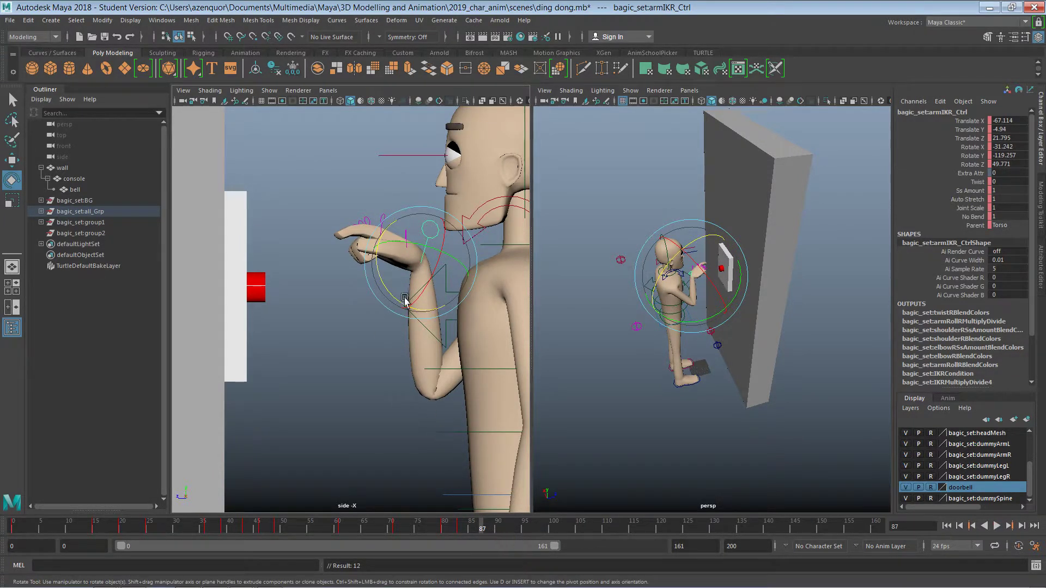
left_click_drag(390, 293, 387, 287)
key("s")
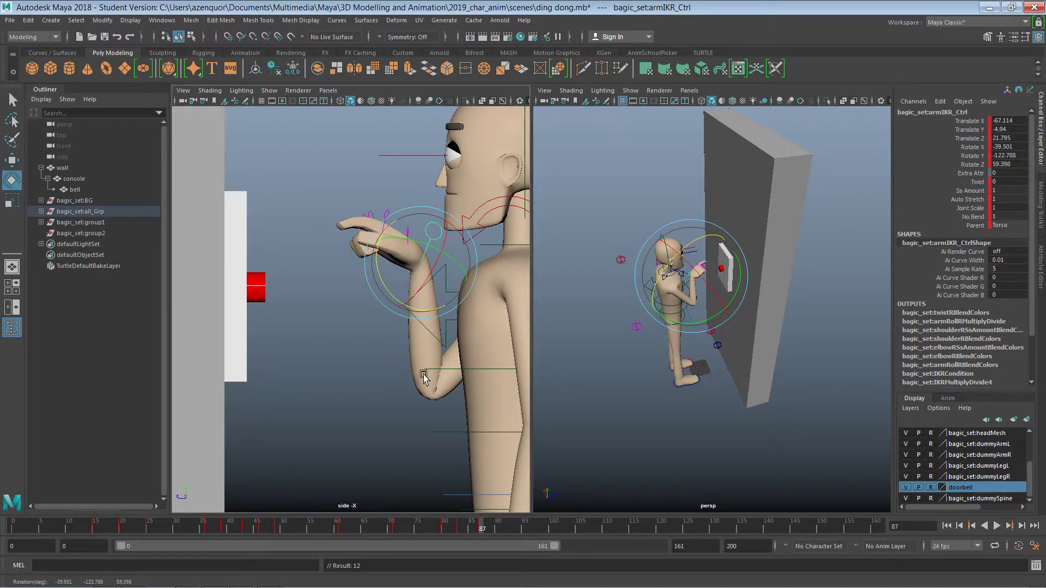
Play and scrub through the animation to review the new arm poses, ending at frame 0
key("alt+v")
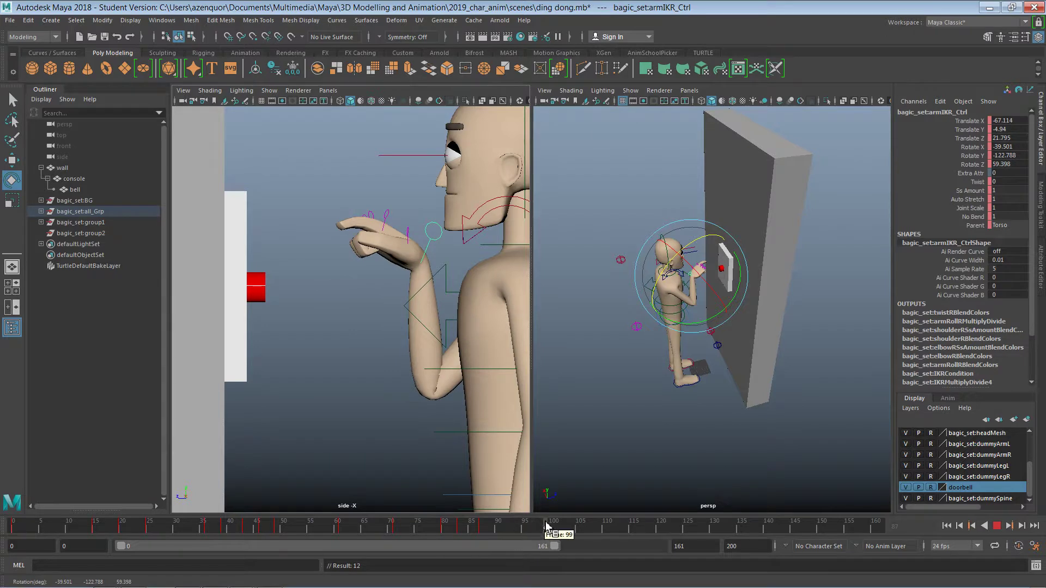
mouse_move(469, 529)
left_mouse_down()
mouse_move(364, 529)
mouse_move(175, 497)
mouse_move(275, 509)
mouse_move(9, 512)
mouse_move(537, 499)
mouse_move(13, 525)
left_mouse_up()
left_click(327, 419)
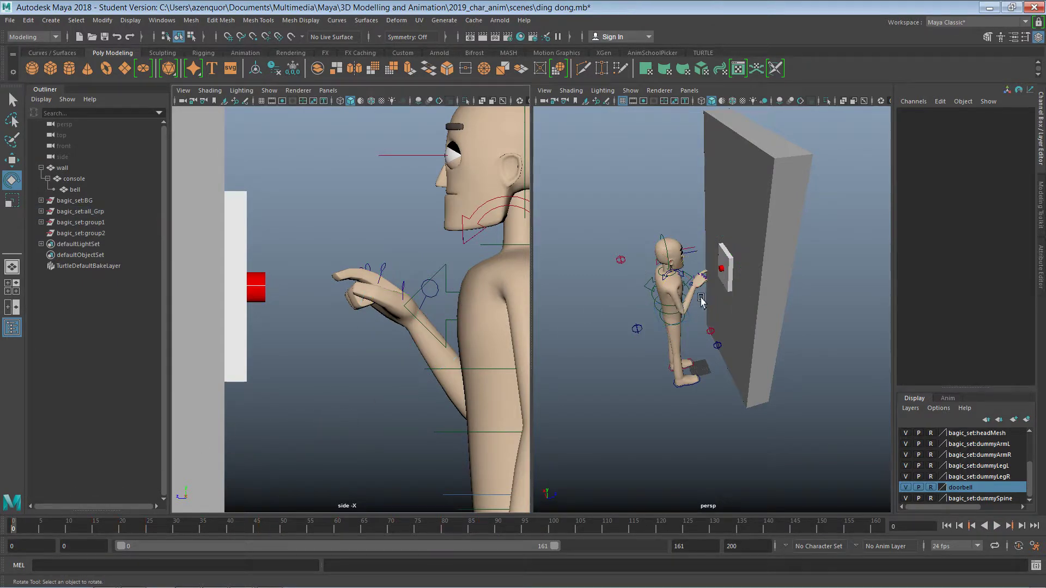
At frame 0, curl the right hand's middle finger control to about 39.4 in Rotate Z
scroll(733, 286, "up", 6)
left_click_drag(747, 287, 724, 325, "alt")
scroll(724, 324, "up", 3)
middle_click_drag(723, 325, 721, 362, "alt")
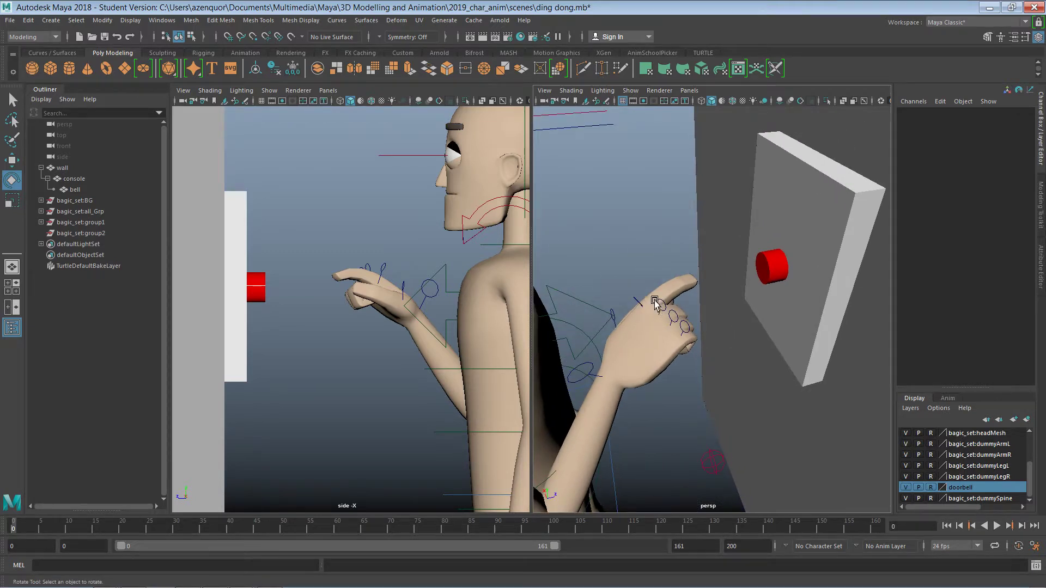
left_click_drag(697, 338, 697, 336)
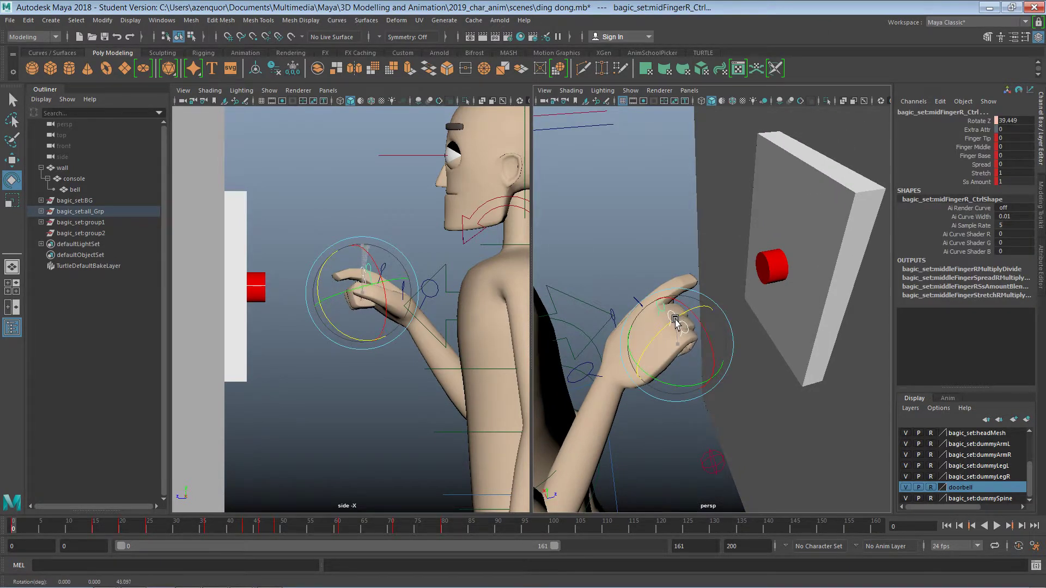
left_click(695, 422)
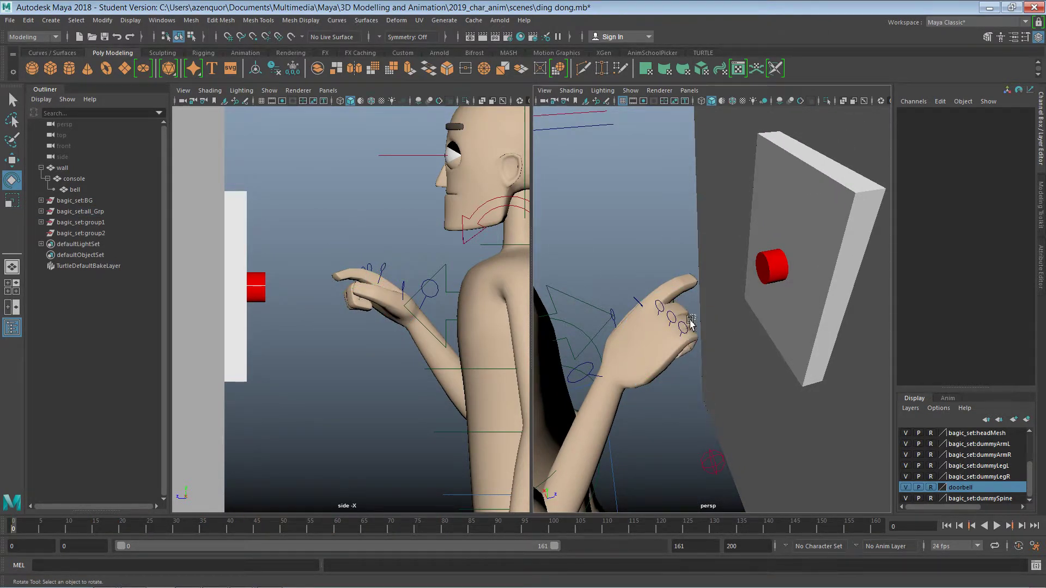
Curl the right ring finger control to about 35.1 in Rotate Z, curl the pinky to match, and key the finger controls at frame 0
left_click_drag(668, 339, 668, 338)
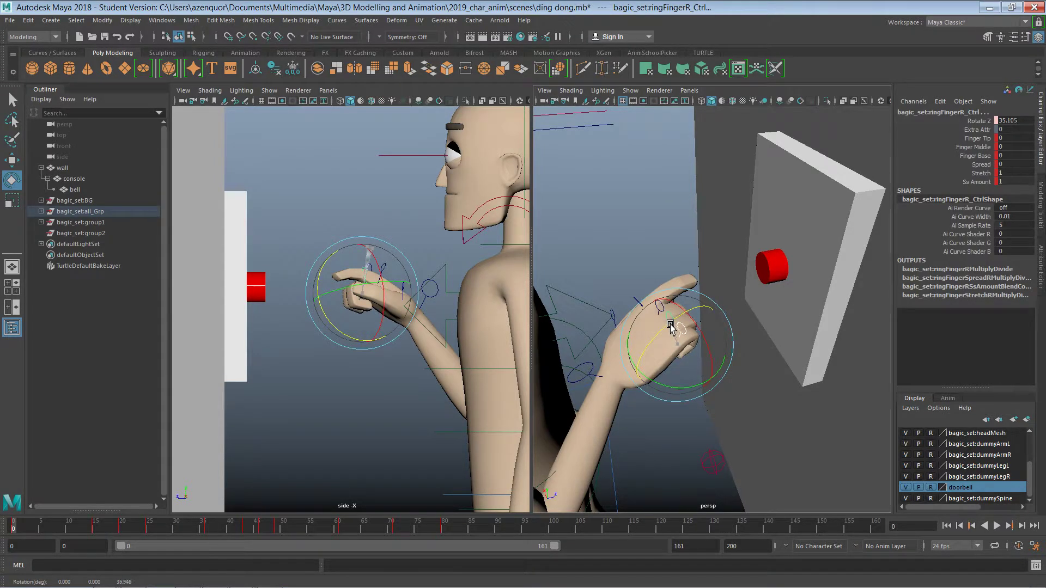
left_click(695, 409)
left_click(687, 329)
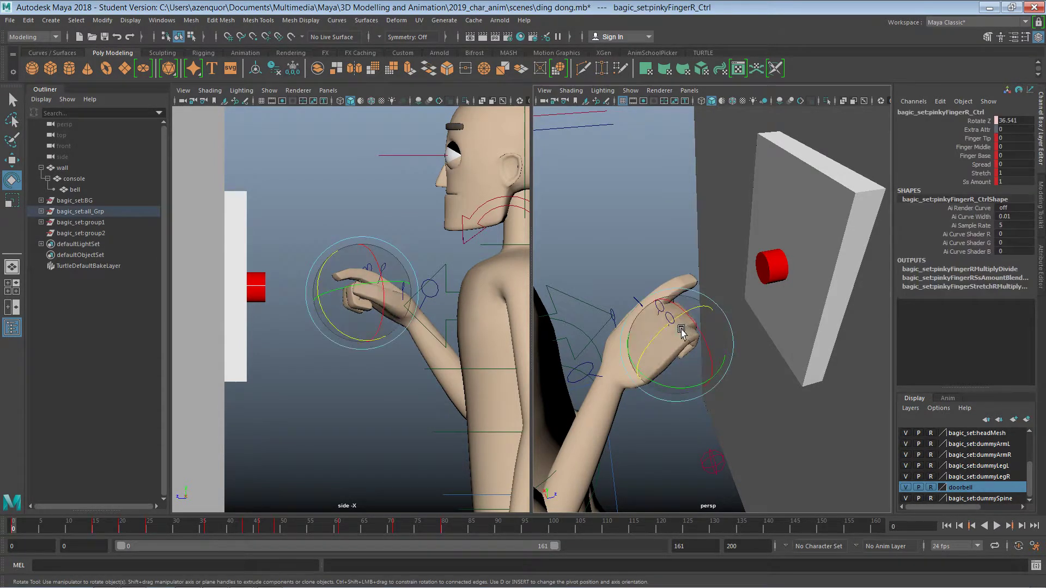
left_click_drag(667, 326, 677, 352)
left_click(698, 444)
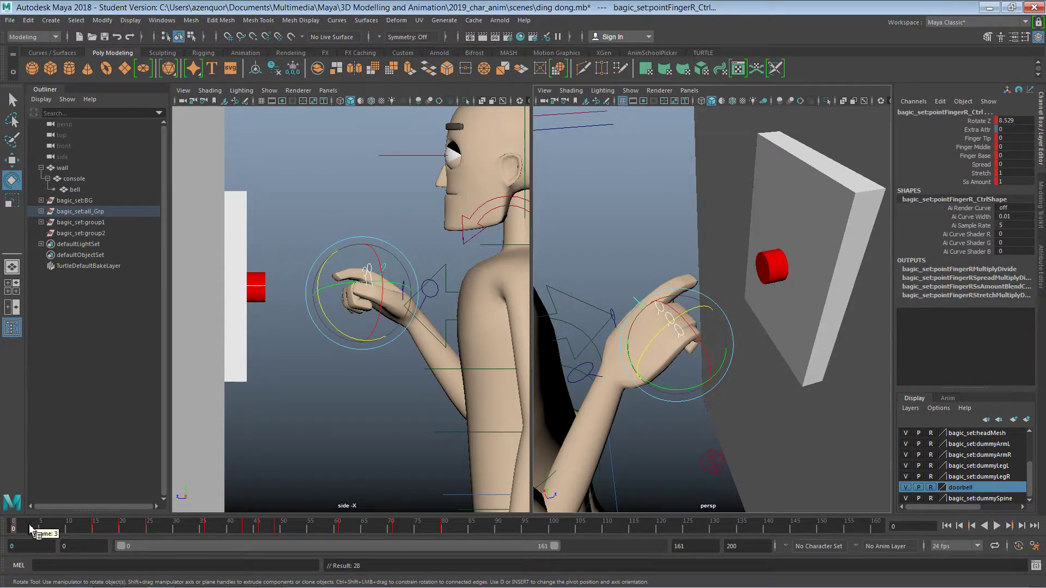
At frame 48, move the right arm IK control to about 13.1 in Y and 39.2 in Z, rotated to about -50.7, -121.5, 76.7
left_click_drag(32, 527, 275, 497)
left_click(196, 461)
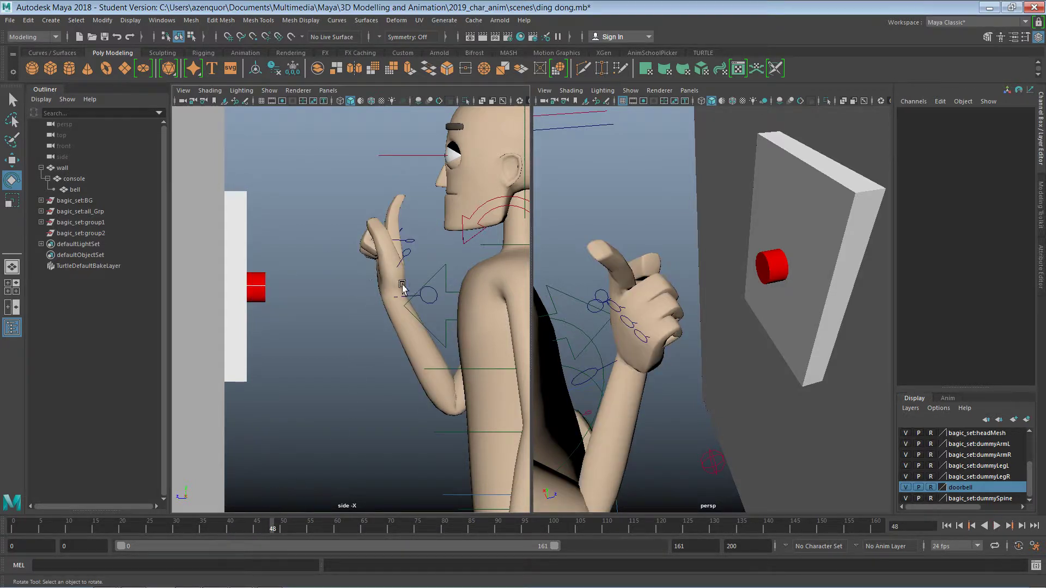
left_click(424, 298)
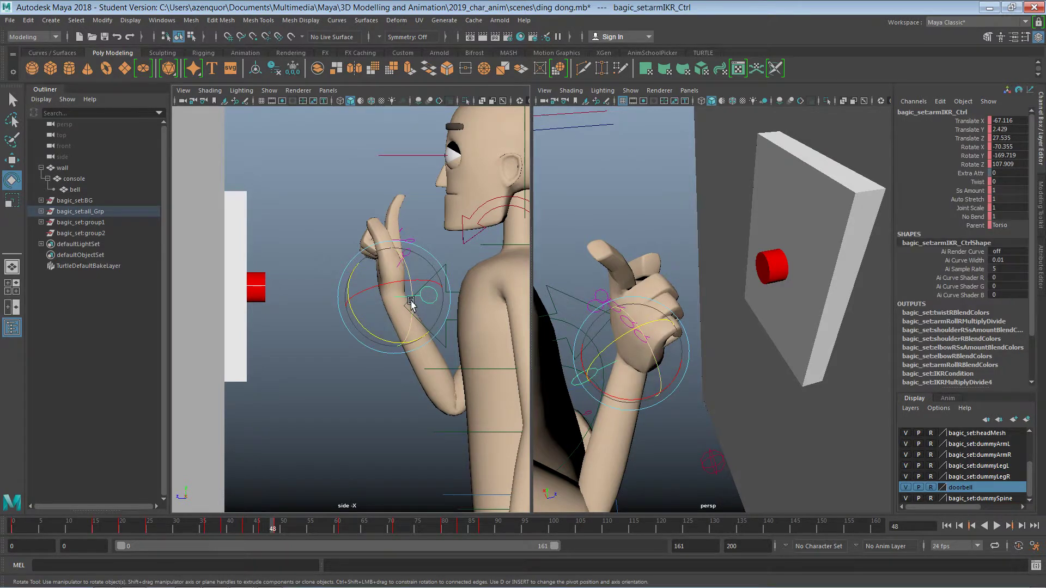
key("w")
left_click_drag(402, 281, 323, 349)
key("e")
key("w")
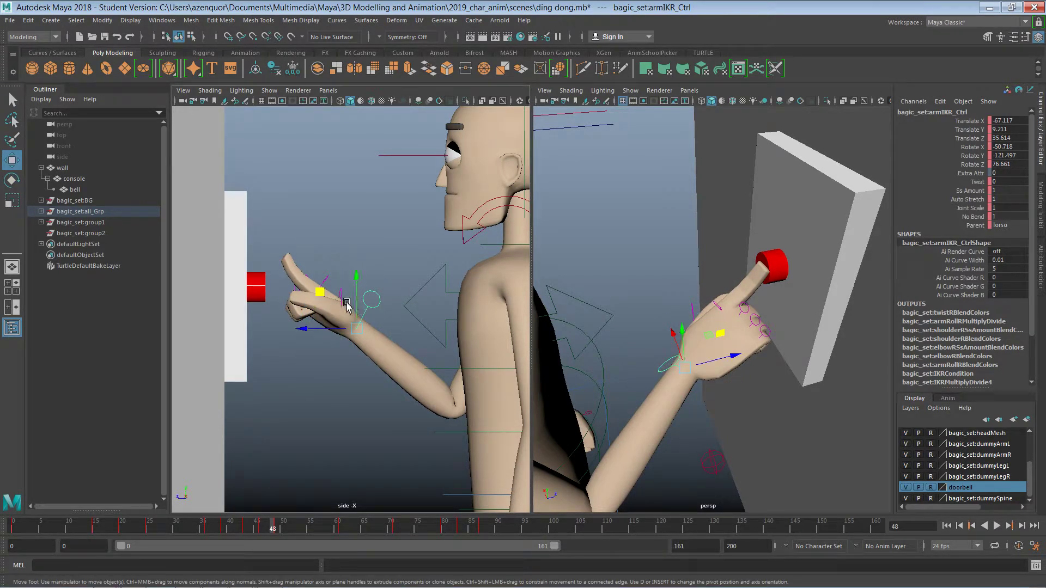
left_click_drag(321, 297, 309, 308)
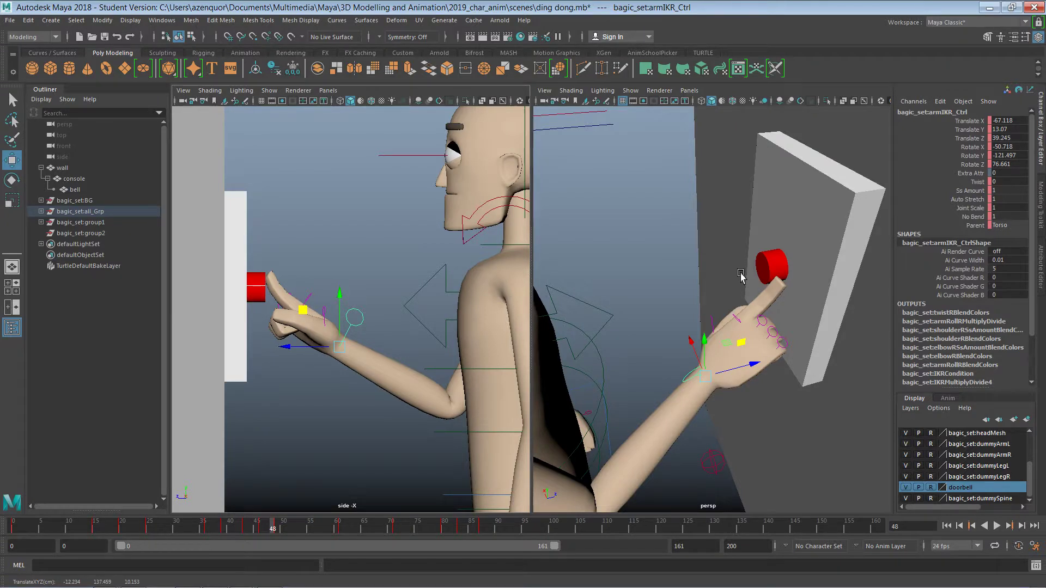
Set the right index finger's Finger Tip to -11 at frame 48
left_click(727, 311)
left_click(744, 320)
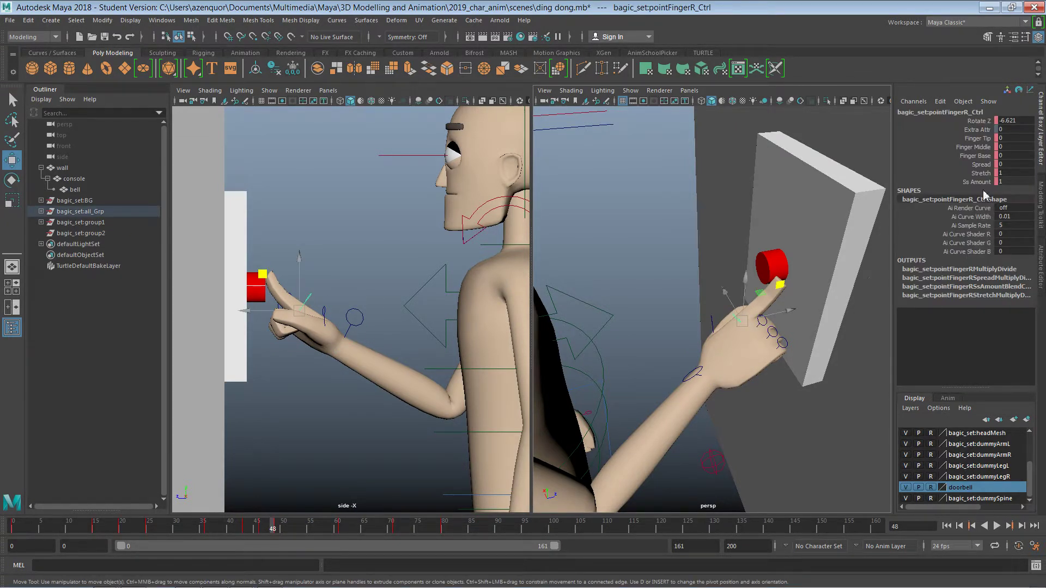
middle_click(384, 267)
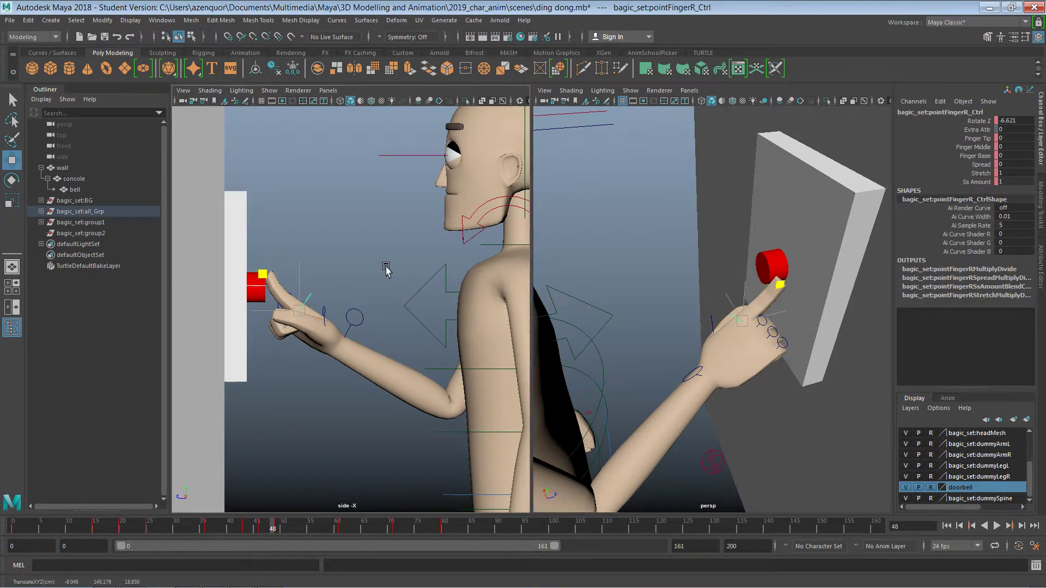
left_click(972, 121)
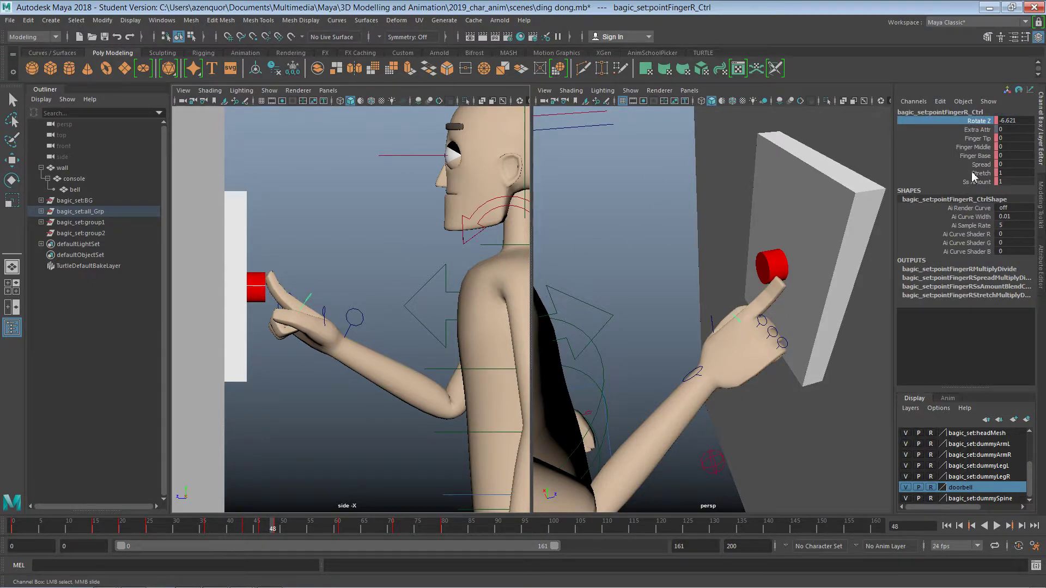
left_click(973, 138)
middle_click_drag(435, 275, 395, 288)
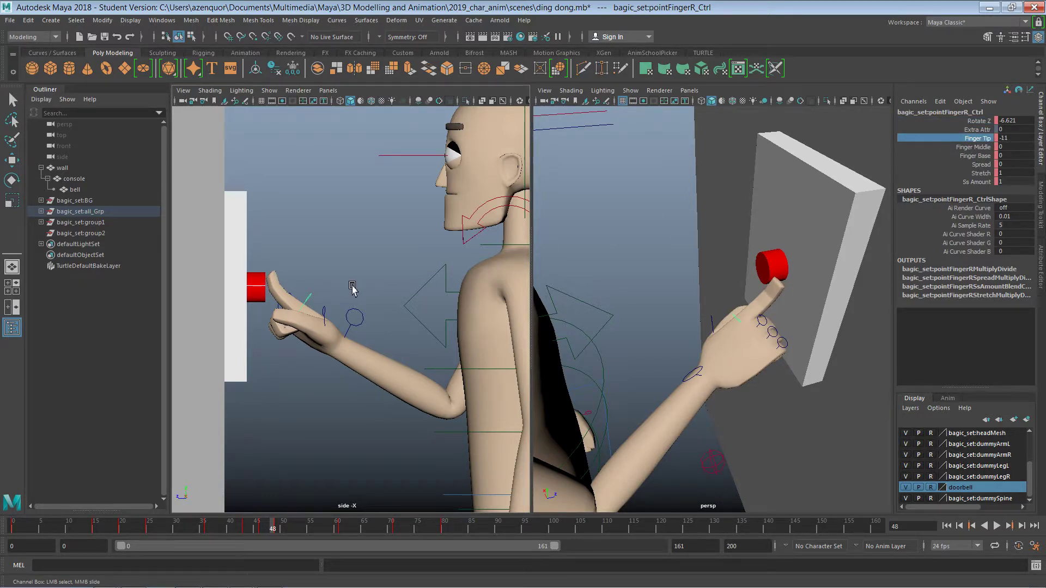
left_click(379, 284)
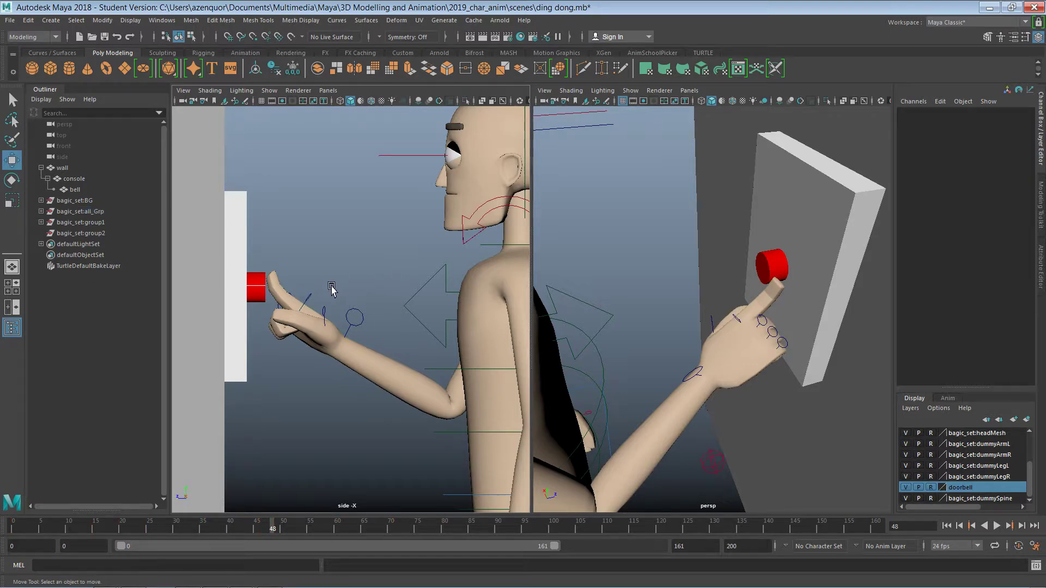
Nudge the right arm IK control toward the bell to about 39.7 in Z and key the arm and hand controls at frame 48
left_click(307, 304)
left_click(345, 293)
left_click(350, 330)
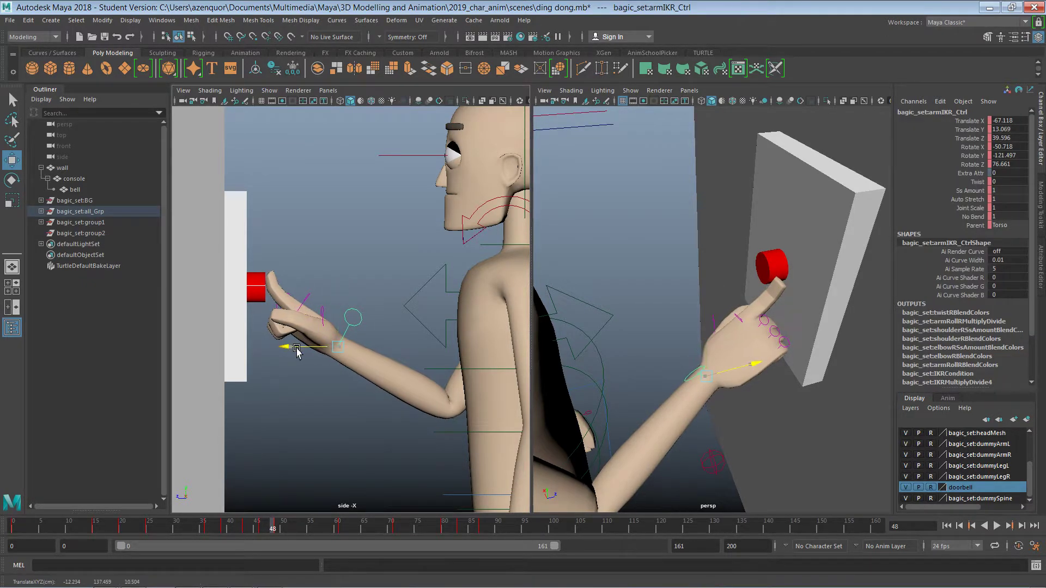
left_click(413, 273)
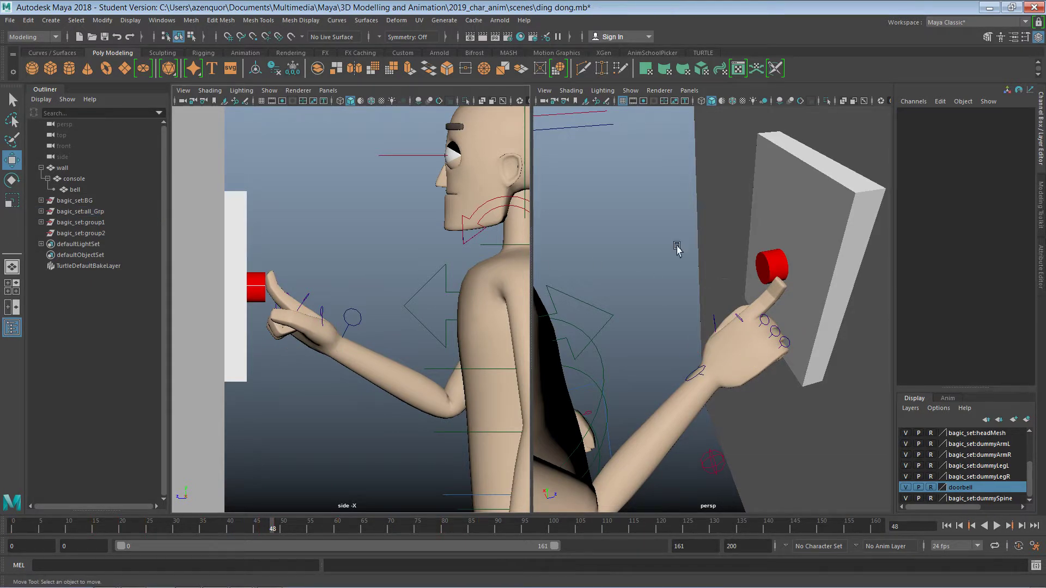
left_click_drag(677, 248, 834, 418)
key("s")
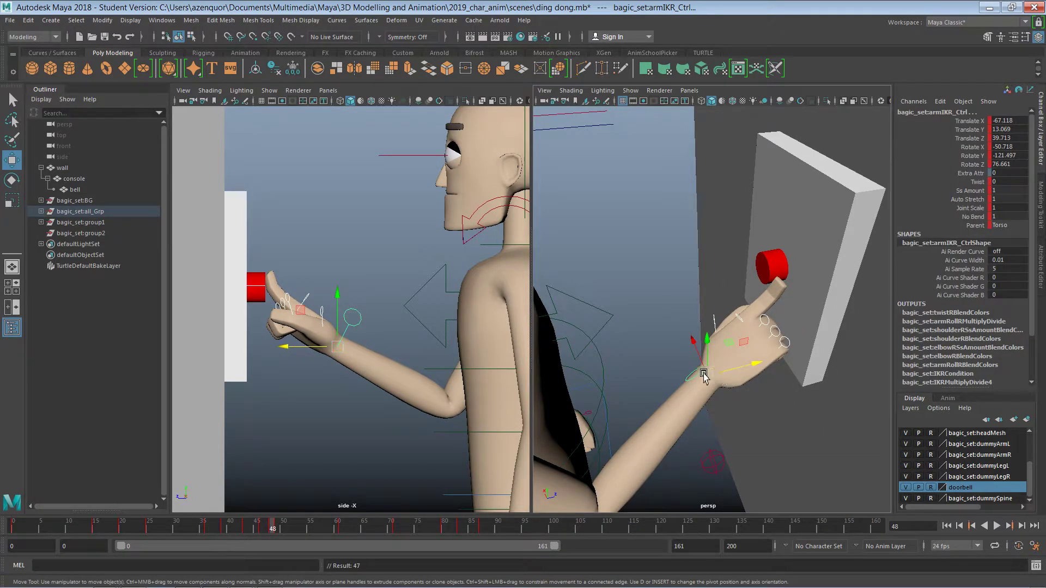
Select all of the character's controls and scrub the frames just before 48 to check the full-body pose
right_click_drag(635, 337, 554, 305, "alt")
left_click_drag(657, 338, 661, 295, "alt")
right_click_drag(659, 224, 579, 241, "alt")
left_click_drag(563, 177, 758, 416)
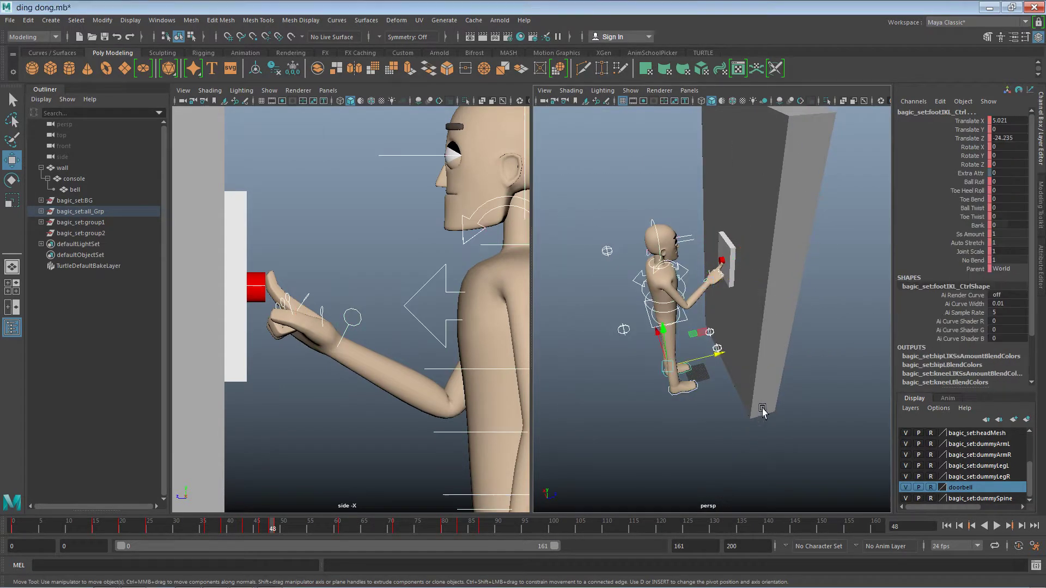
left_click(364, 296)
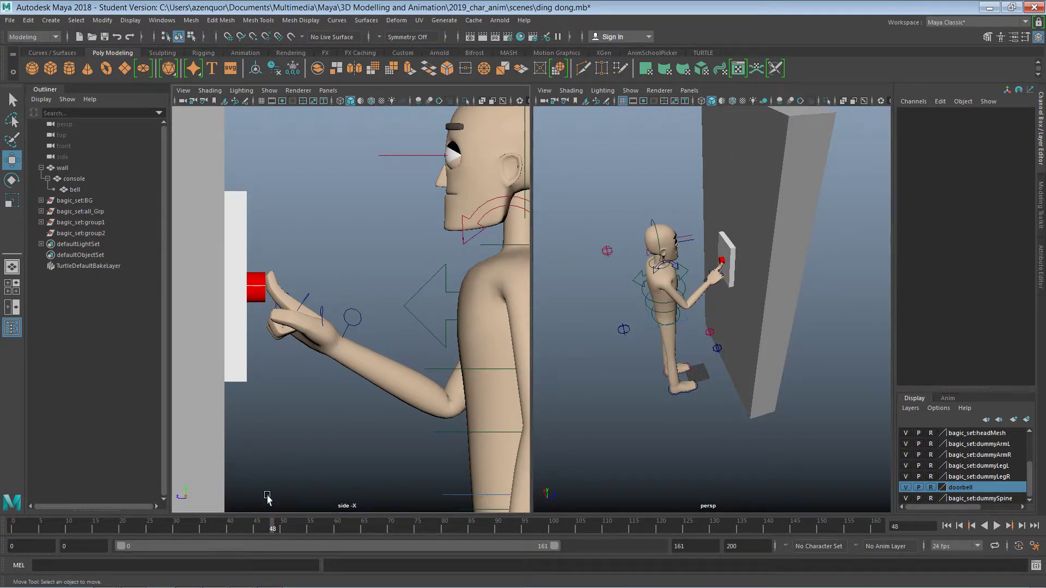
left_click_drag(253, 527, 272, 515)
At frame 48, rotate the right arm IK control to about -59.6, -130.8, 87.6, move it to about 16.0 in Y and 42.2 in Z, and key it
left_click(347, 327)
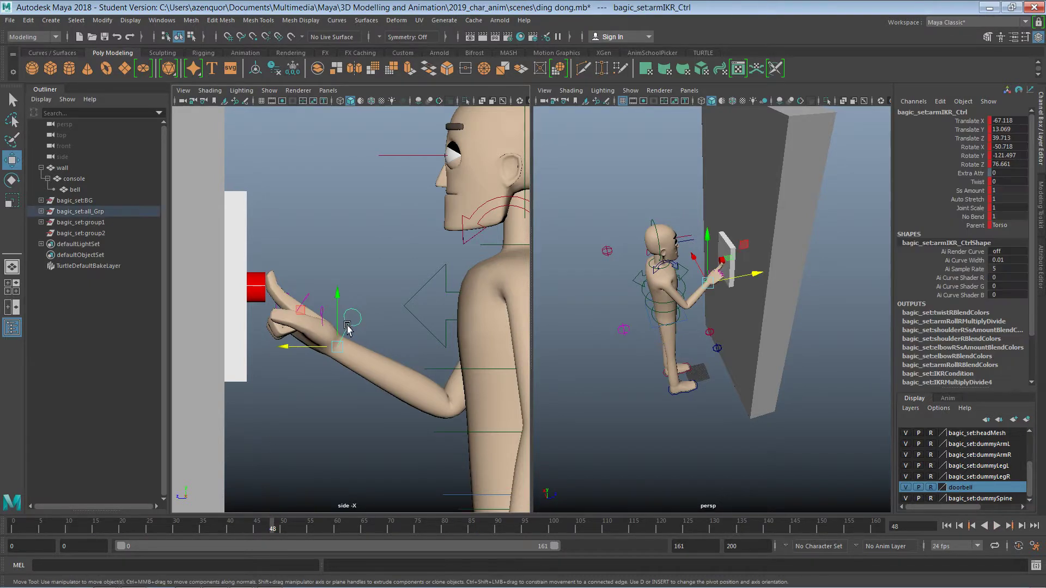
key("e")
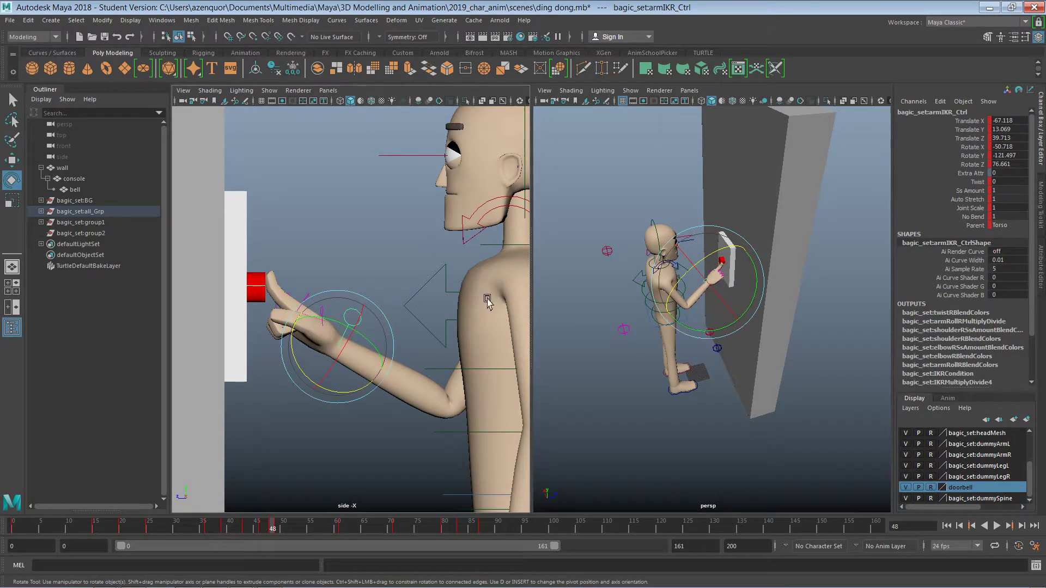
left_click_drag(687, 269, 676, 280)
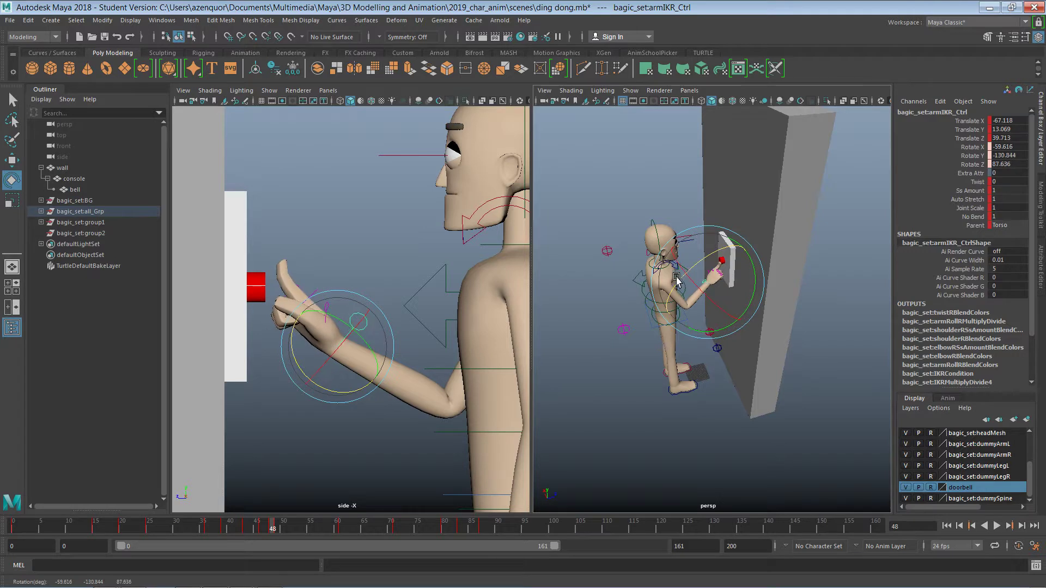
key("w")
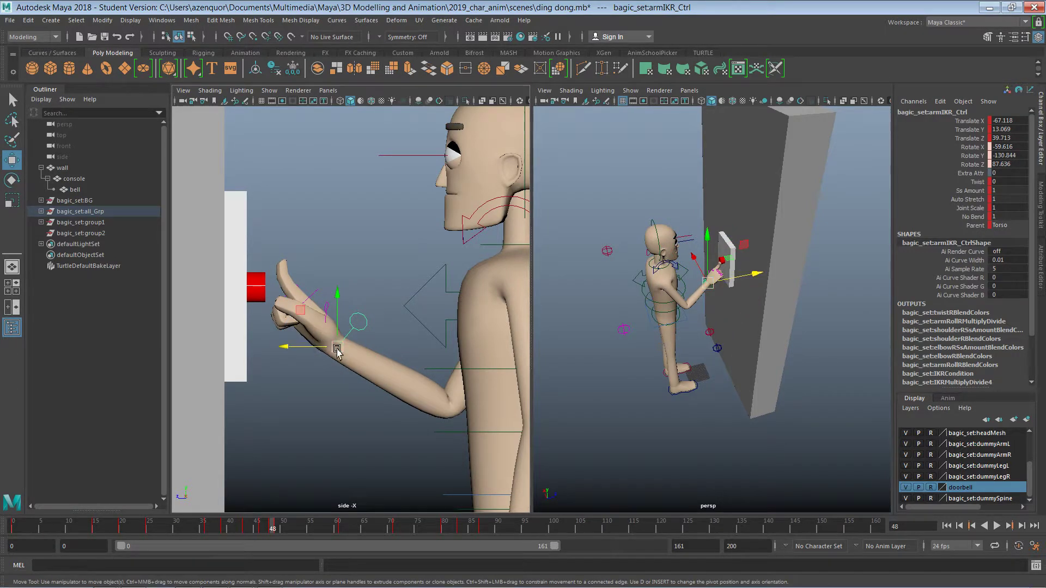
left_click_drag(300, 315, 293, 328)
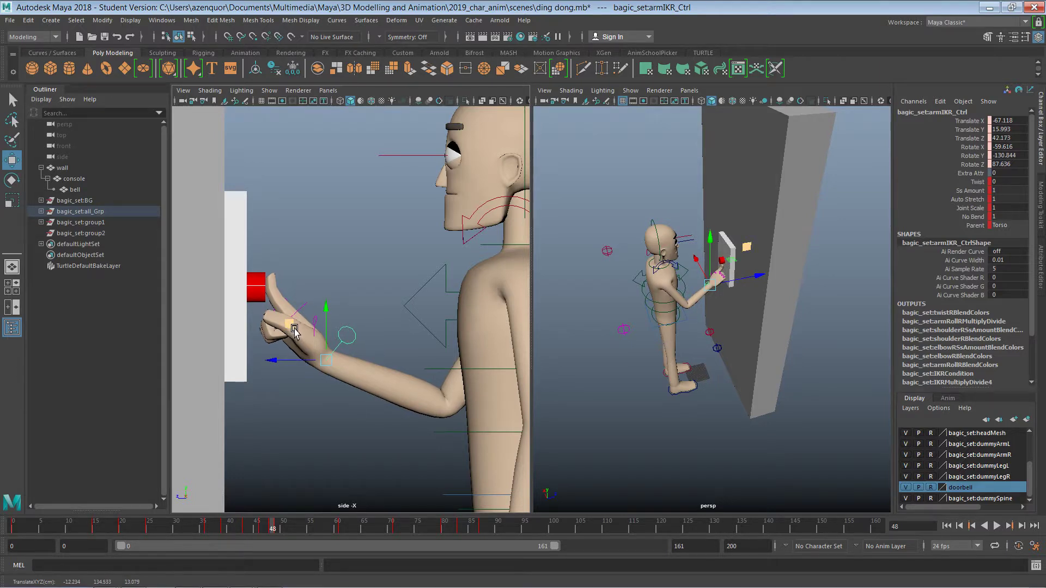
key("s")
left_click(333, 406)
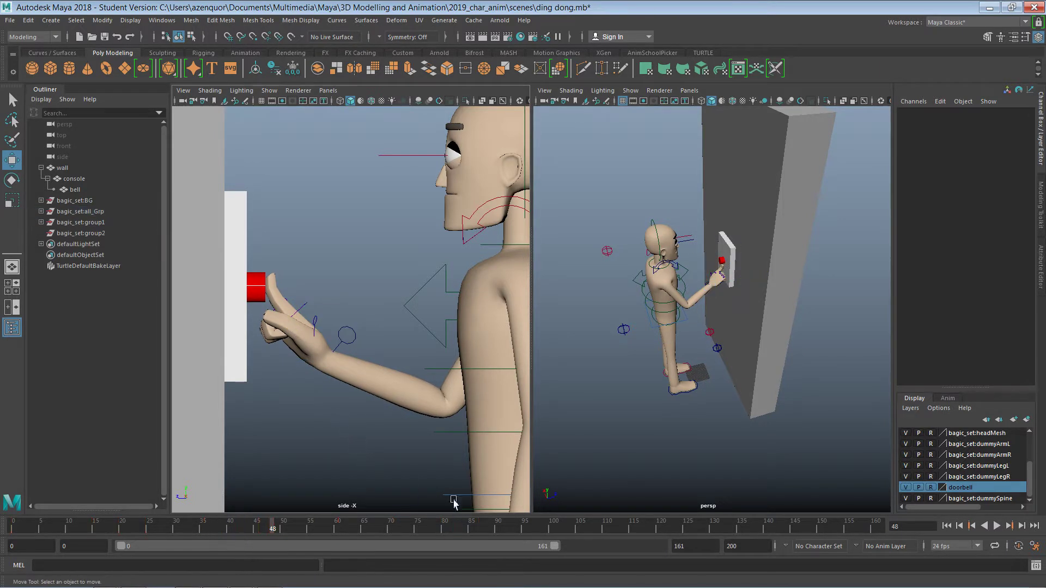
Review the poses around frames 48 and 49, and shift all the character controls' bell-press keys from frame 49 to 51
left_click_drag(515, 530, 273, 522)
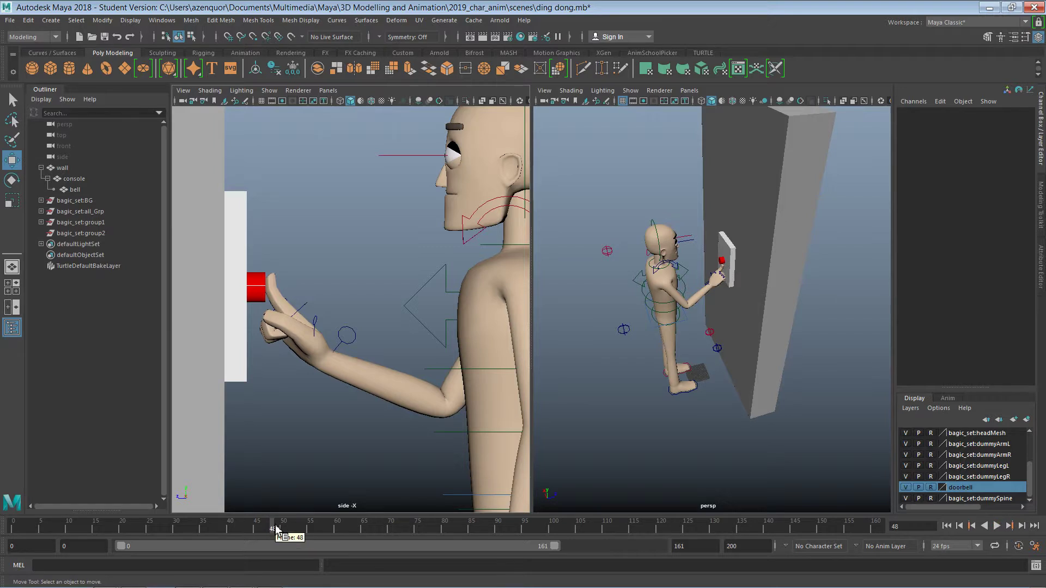
left_click(338, 355)
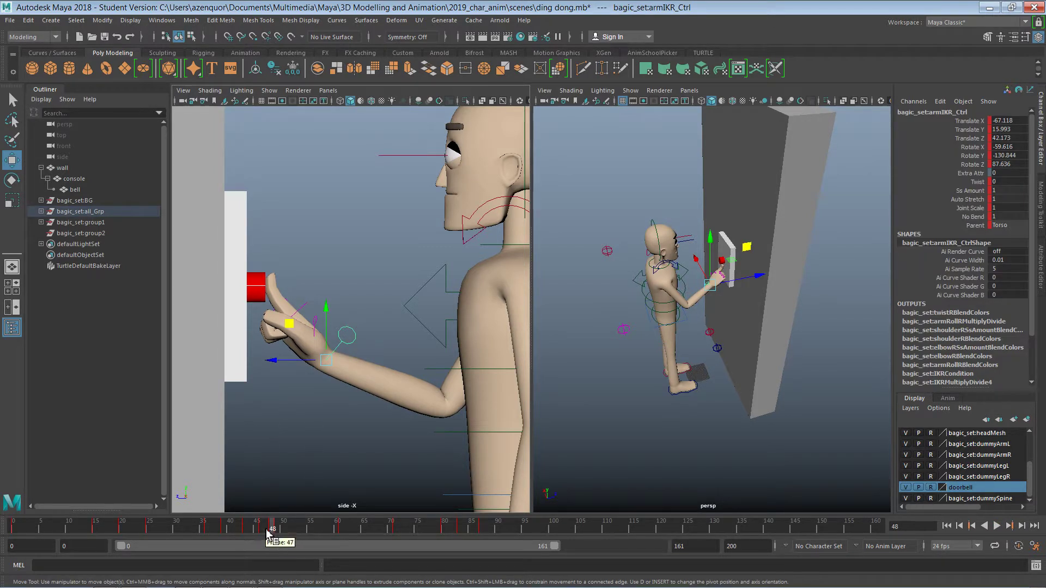
mouse_move(270, 528)
left_mouse_down()
mouse_move(260, 530)
mouse_move(278, 530)
left_mouse_up()
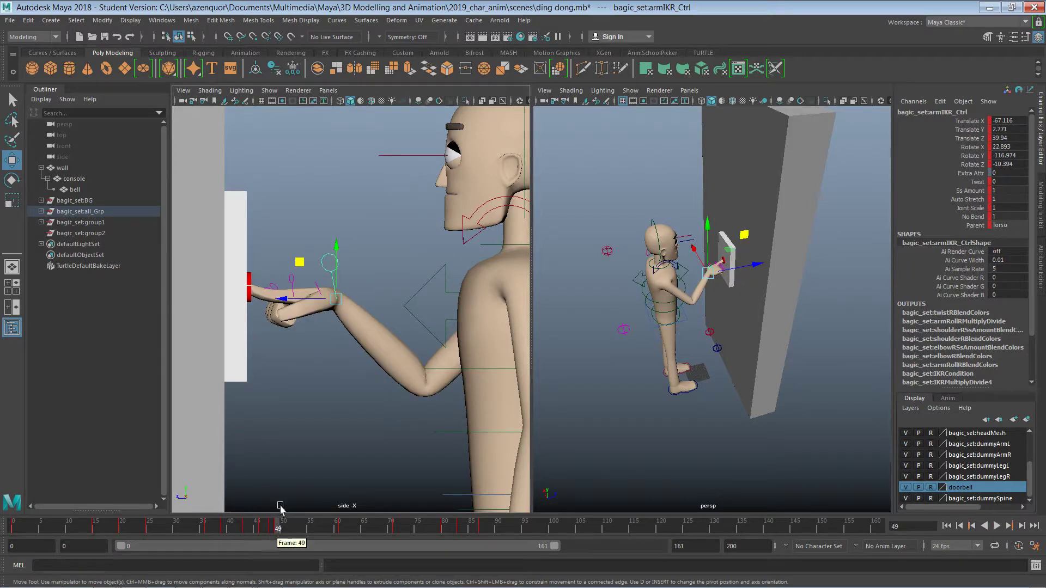
left_click_drag(583, 176, 740, 433)
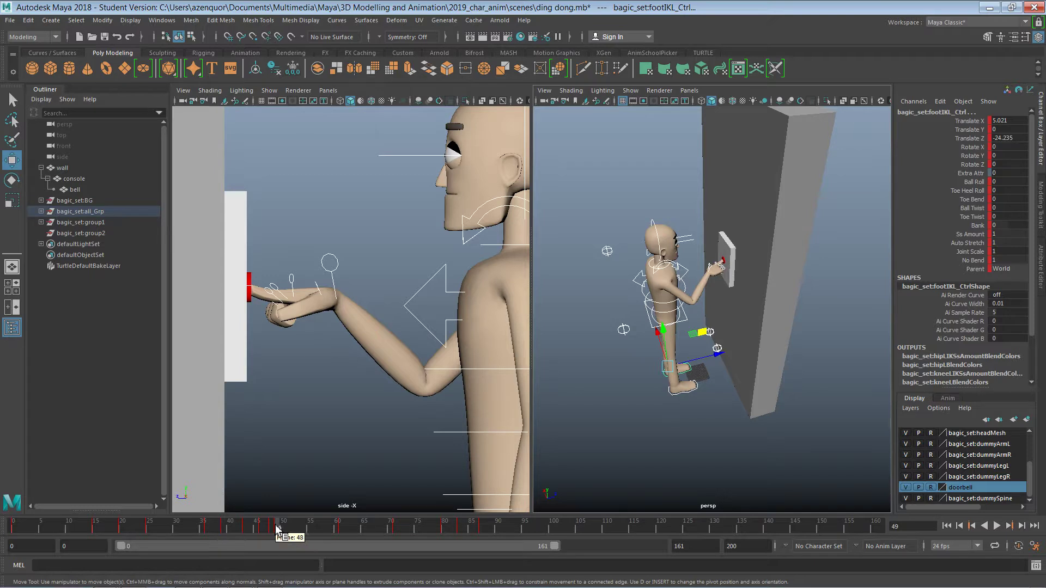
left_click_drag(277, 532, 288, 532)
left_click(276, 490)
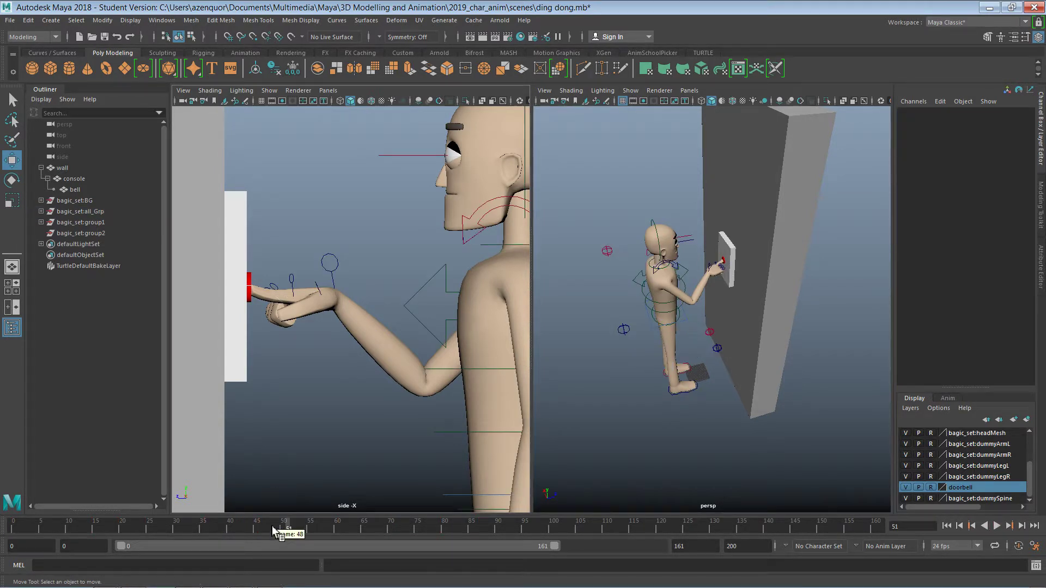
Check the right arm at frames 51 and 48, and scrub and play the animation to review the timing of the bell press
left_click(333, 291)
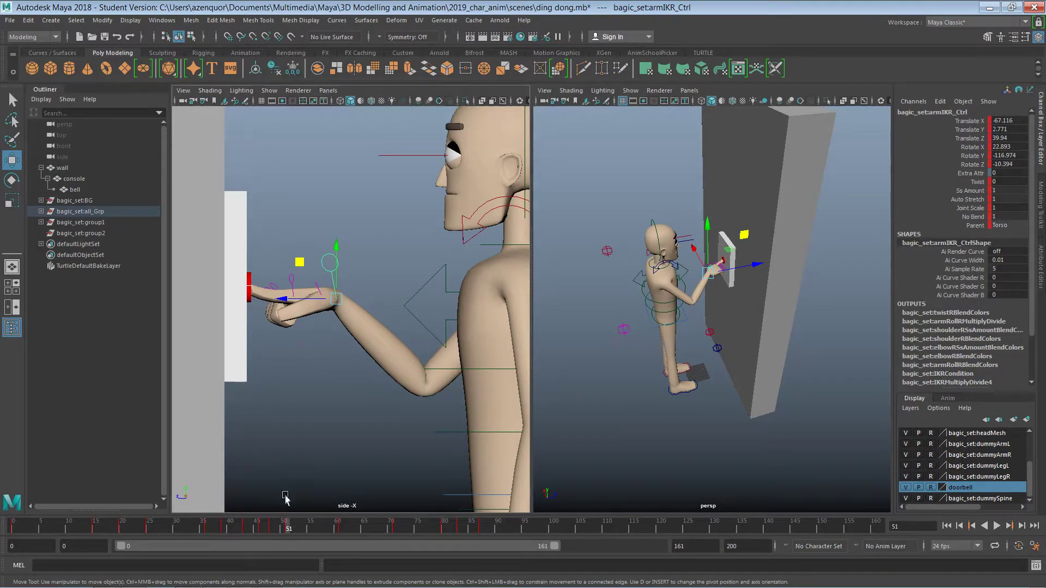
left_click(274, 533)
left_click_drag(275, 533, 274, 533)
left_click(301, 387)
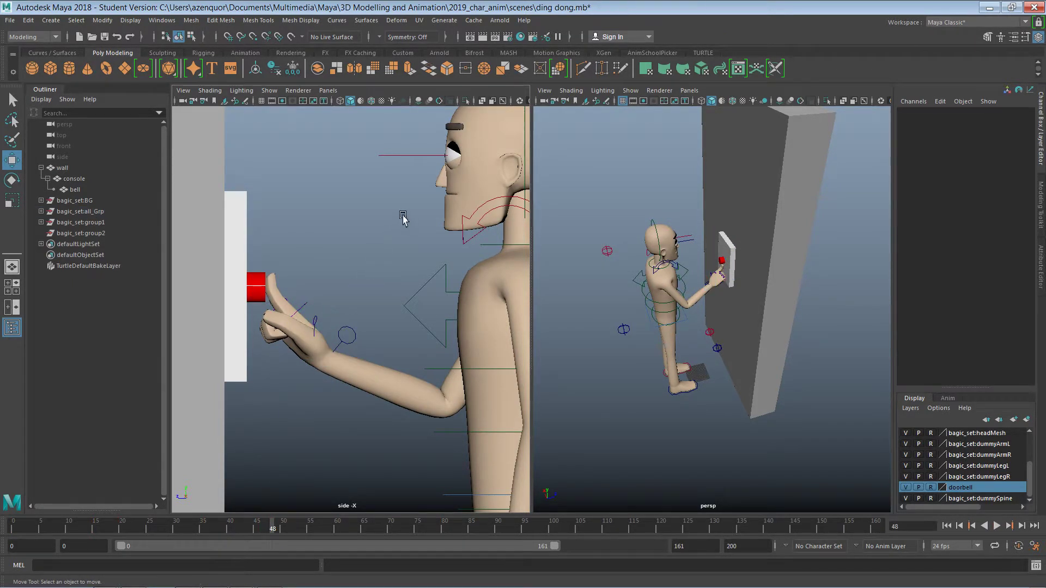
left_click_drag(402, 215, 259, 424)
left_click(556, 424)
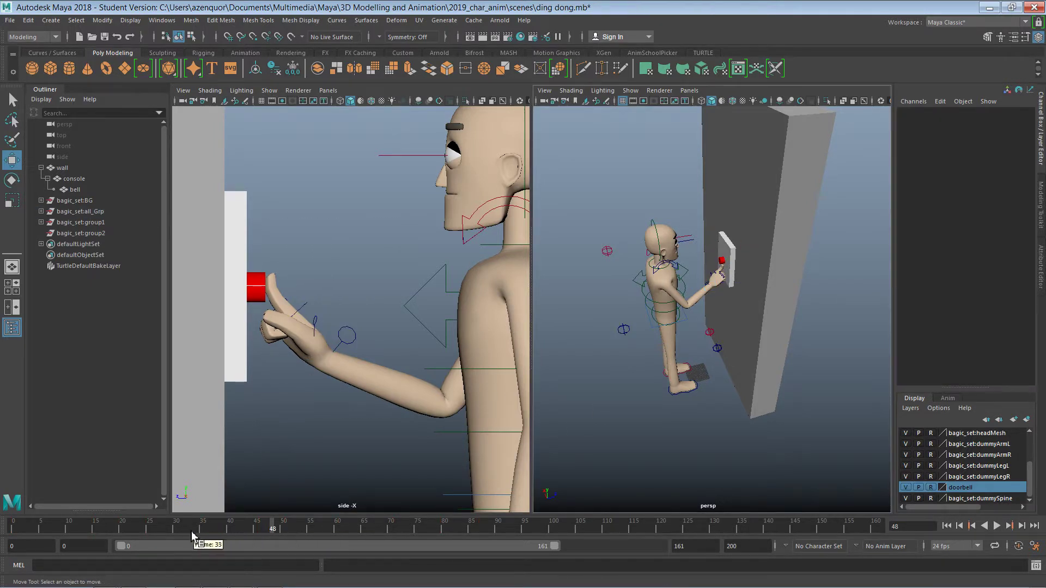
left_click_drag(191, 532, 277, 528)
left_click(285, 444)
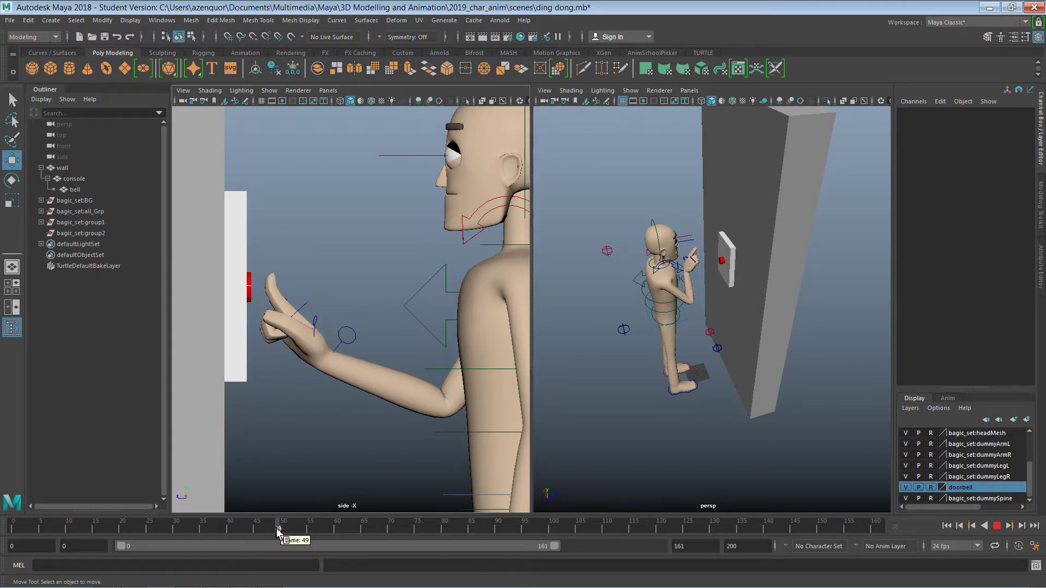
Shift the doorbell button's press key from frame 49 to 51 to match the hand's press
left_click_drag(276, 528, 277, 528)
left_click(75, 189)
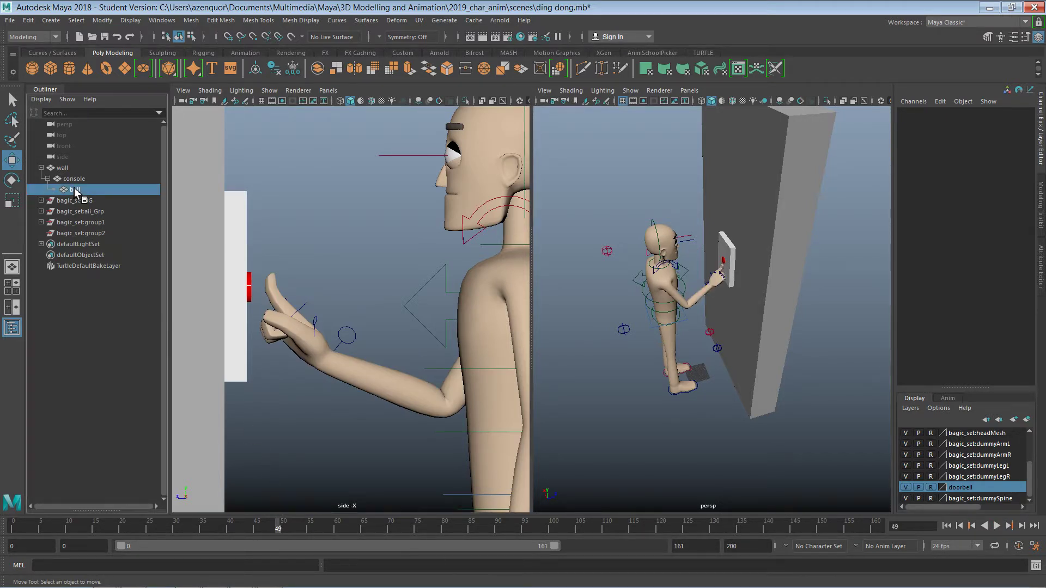
left_click(279, 527, "shift")
left_click_drag(278, 531, 396, 486)
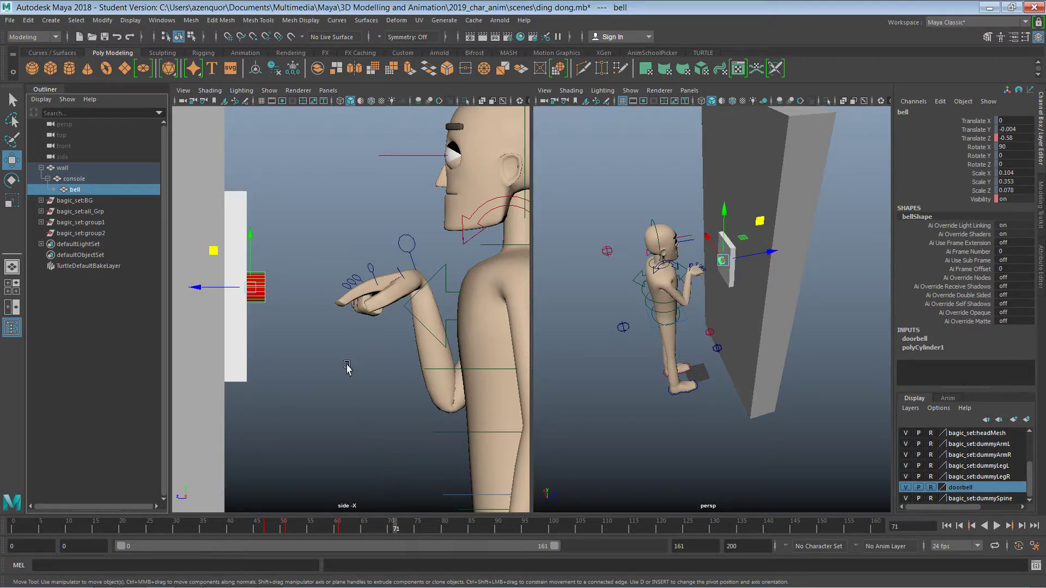
Curl the right pointing finger to about 8.6 in Rotate Z at frame 71 and 12.1 at frame 80, and key it
left_click(370, 270)
key("e")
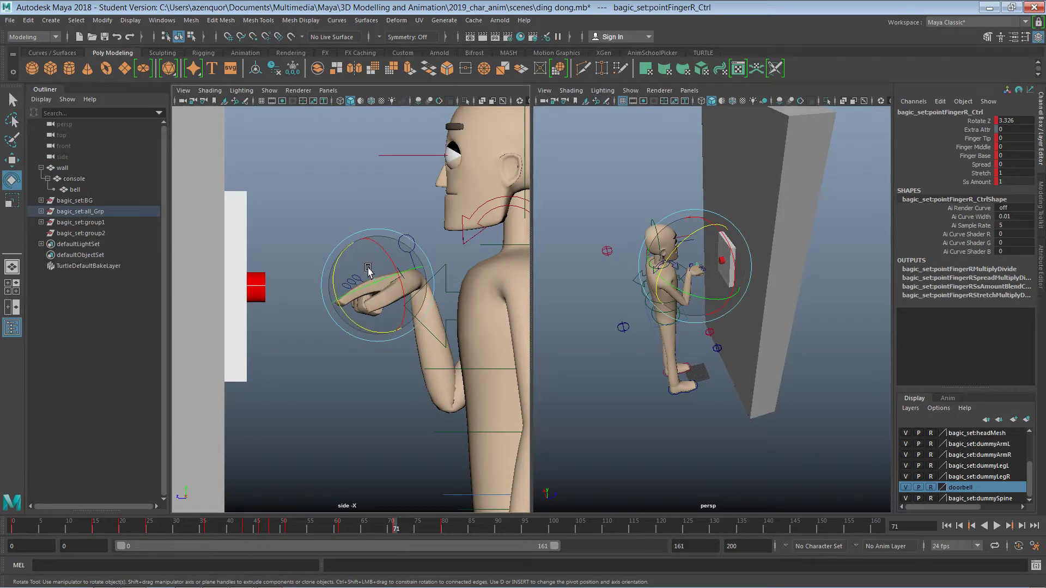
left_click_drag(333, 282, 335, 291)
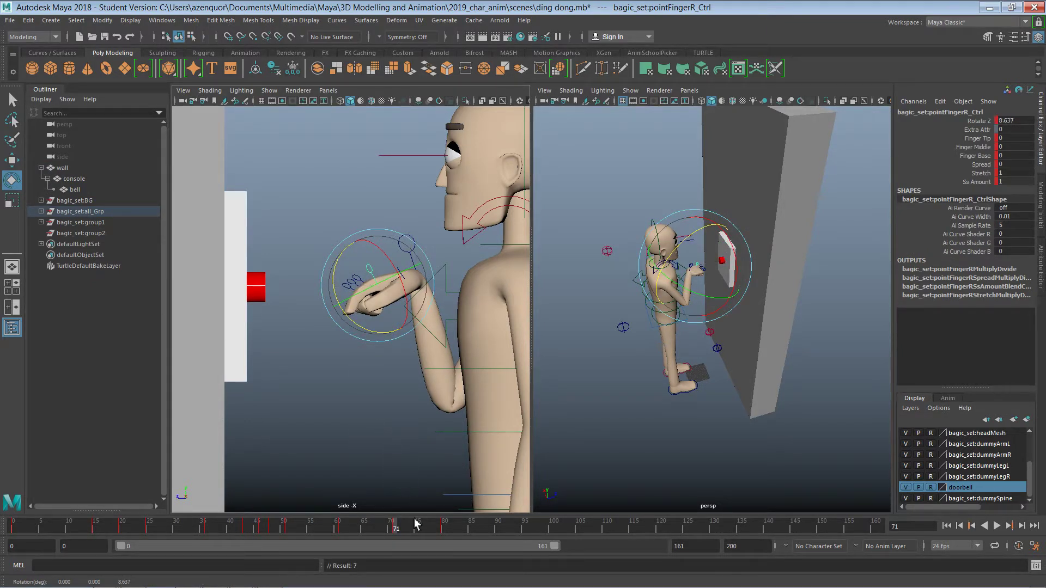
left_click_drag(415, 524, 445, 526)
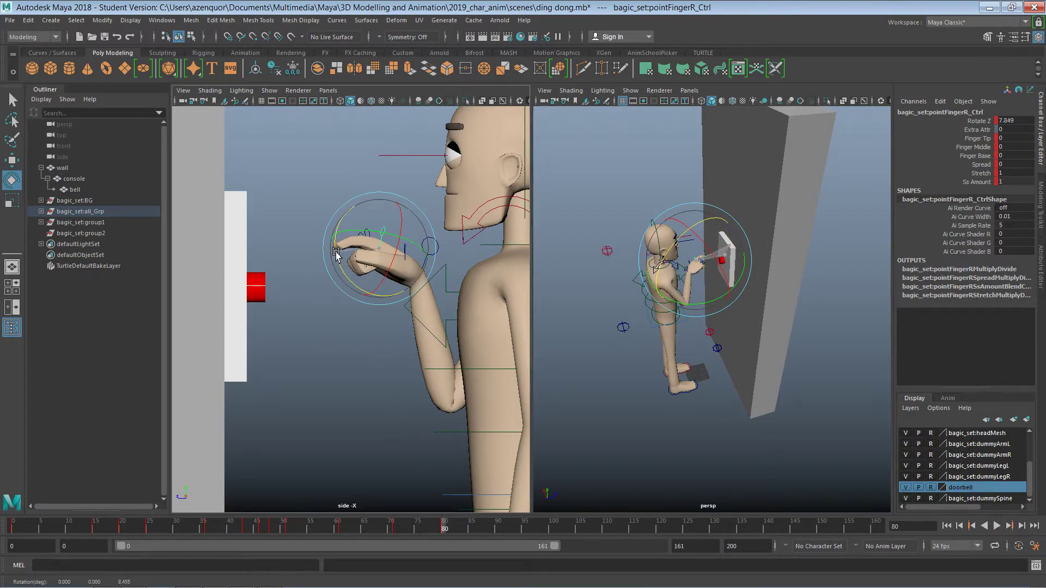
left_click_drag(335, 252, 337, 255)
key("s")
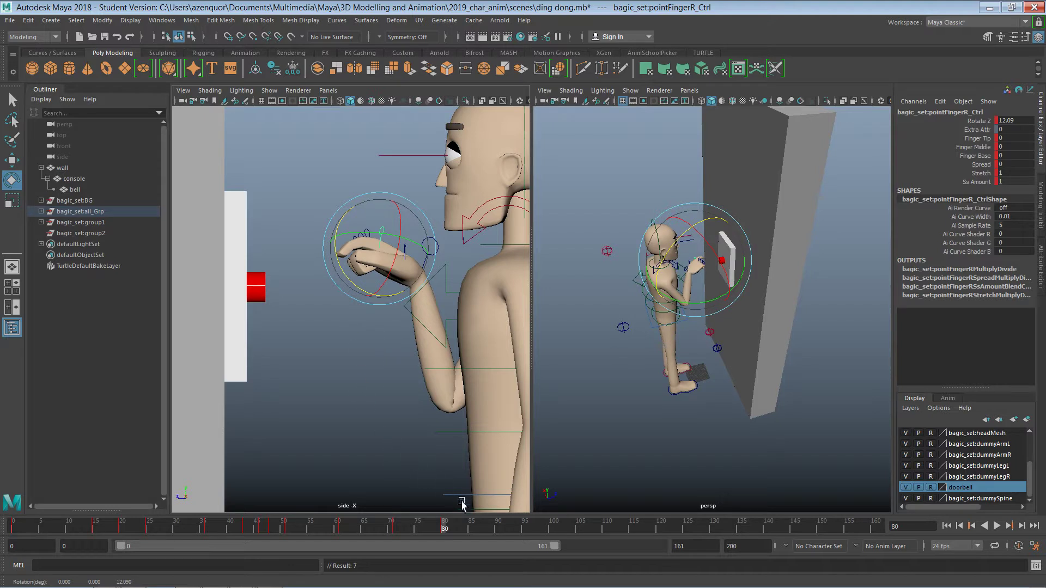
At frame 85, rotate the right pointing finger to about 9.7 in Z and the right arm IK control to about -36.1, -121.2, 55.4
mouse_move(468, 527)
left_mouse_down()
mouse_move(14, 498)
mouse_move(311, 501)
mouse_move(477, 526)
mouse_move(605, 525)
mouse_move(112, 533)
mouse_move(556, 502)
mouse_move(541, 512)
mouse_move(345, 507)
mouse_move(458, 517)
mouse_move(468, 531)
mouse_move(456, 530)
mouse_move(471, 528)
left_mouse_up()
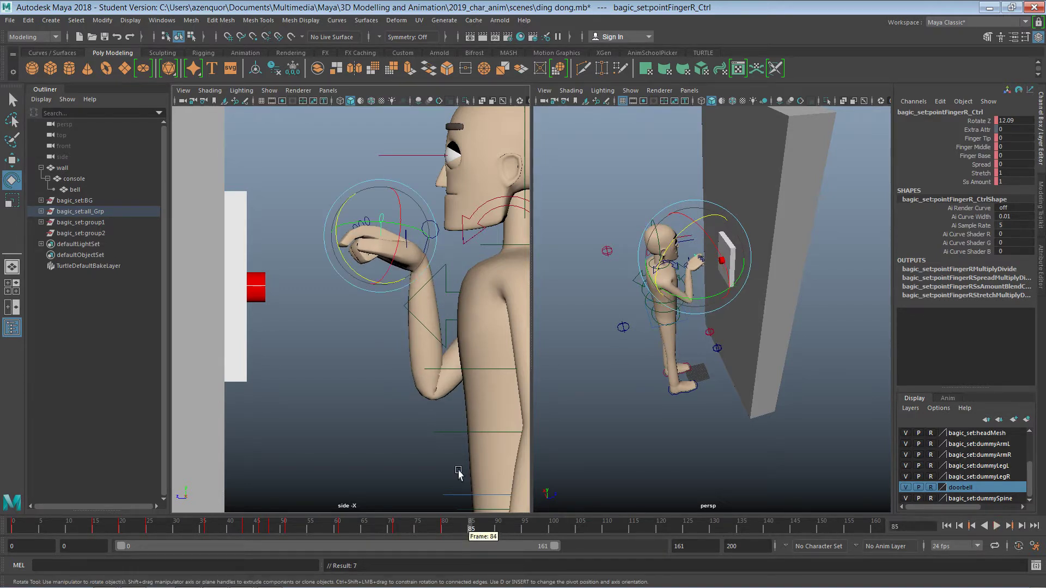
left_click_drag(342, 207, 343, 204)
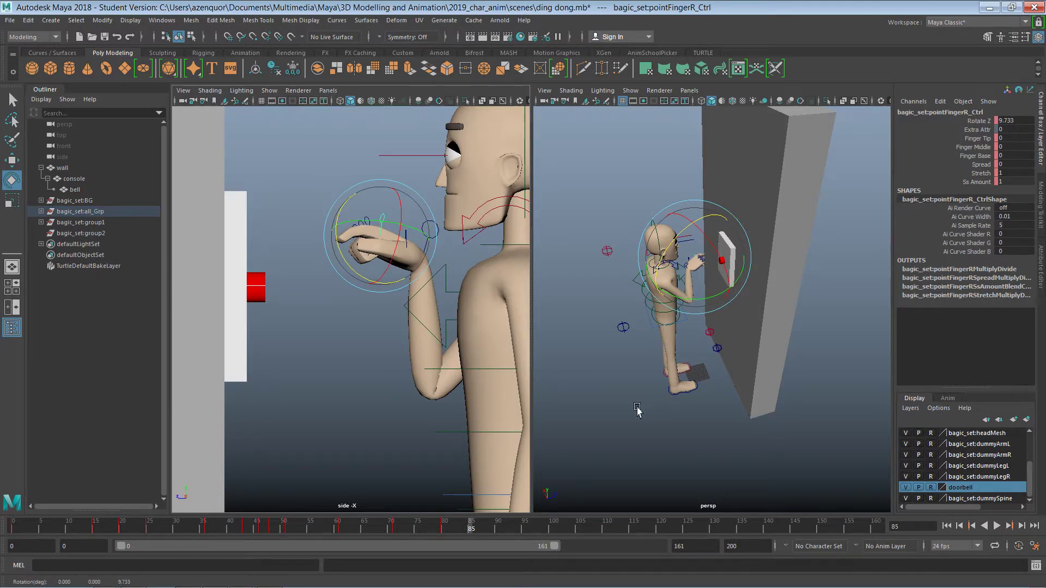
left_click(384, 285)
left_click(429, 235)
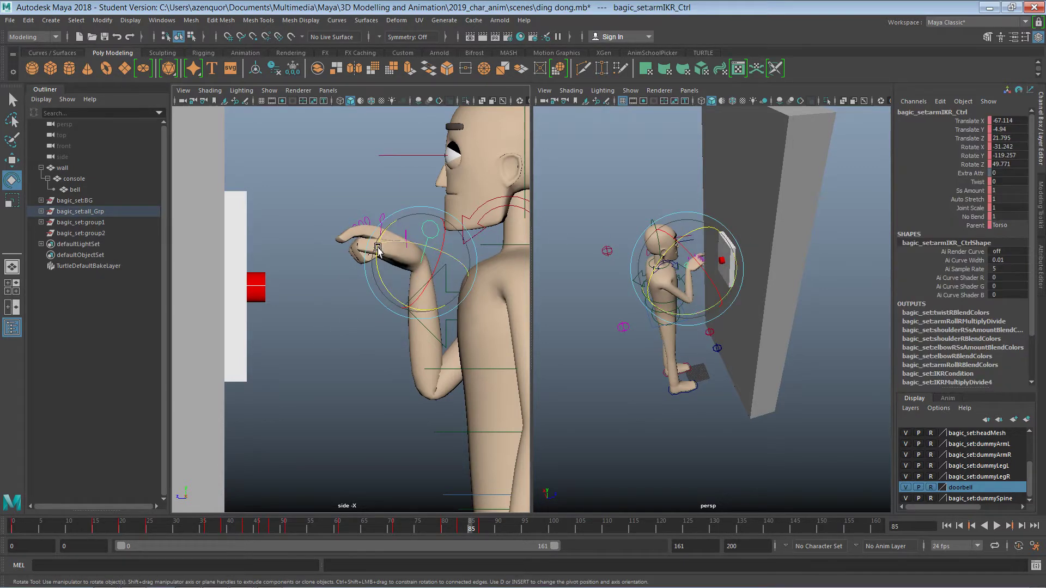
left_click_drag(376, 256, 372, 283)
left_click(371, 399)
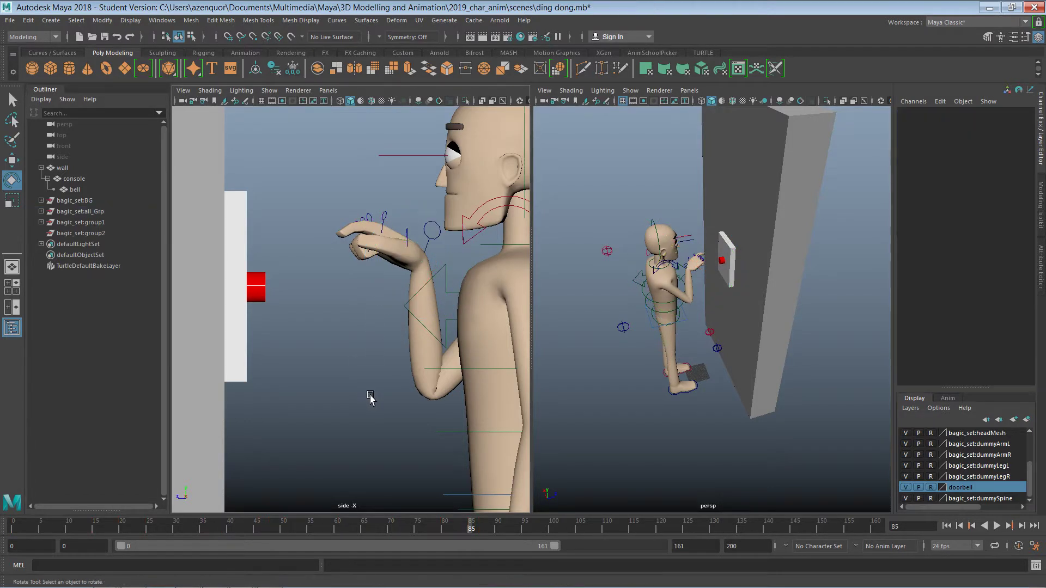
Select all of the character's controls and key the full pose at frame 85
left_click_drag(299, 184, 622, 435)
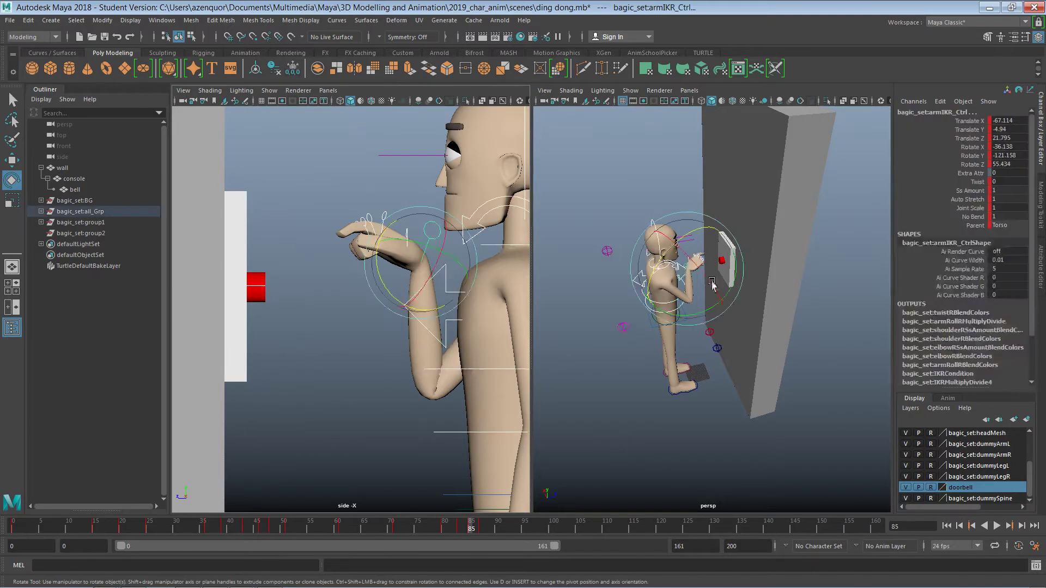
left_click(600, 213)
left_click_drag(563, 179, 737, 424)
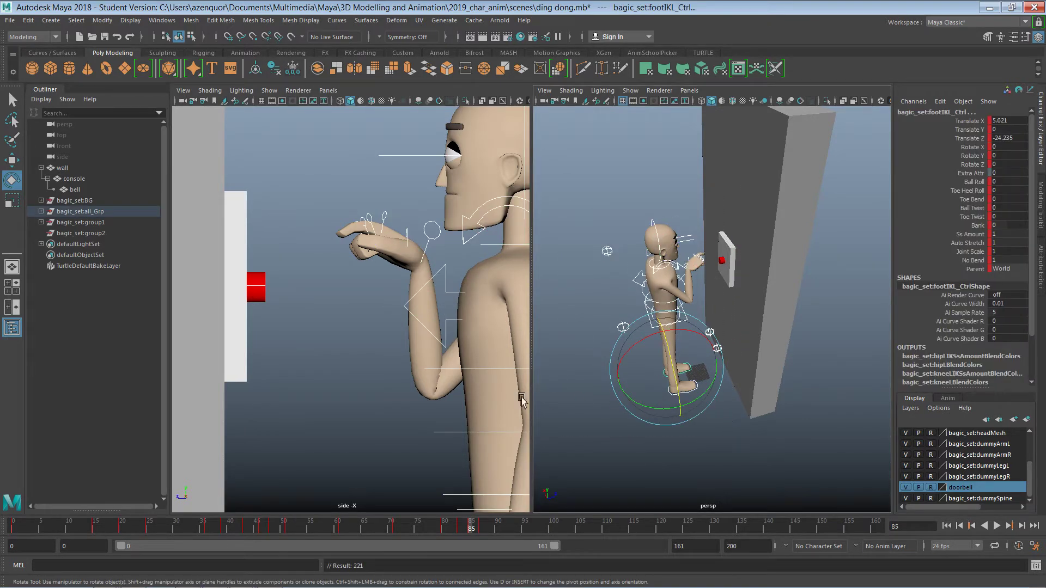
left_click(423, 405)
Review the withdrawal of the hand, then curl the right pointing finger at frame 71 to about 10.8 in Rotate Z and key it
left_click_drag(497, 530, 321, 527)
left_click_drag(367, 524, 397, 522)
left_click(370, 269)
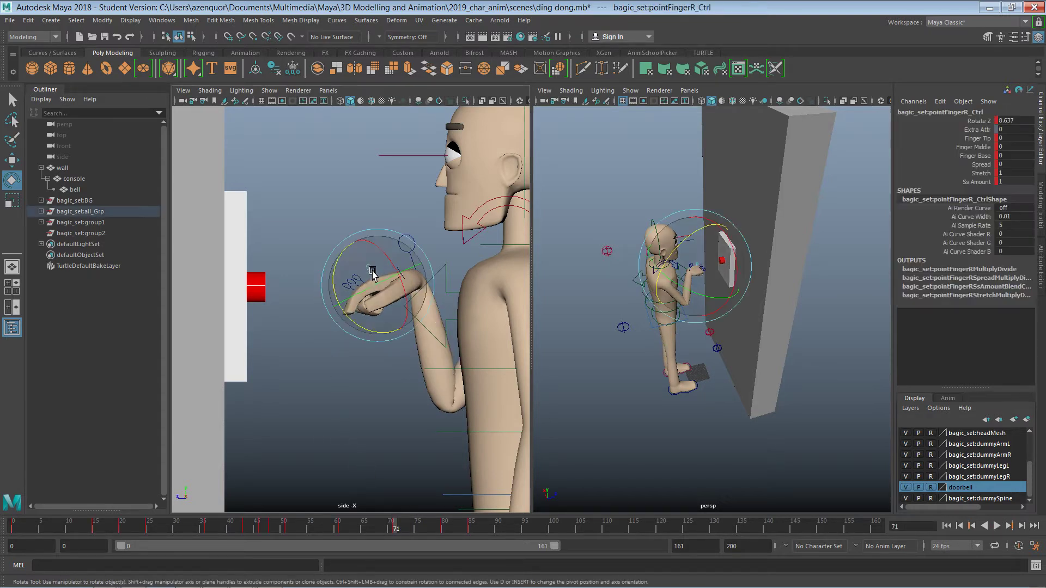
left_click_drag(343, 279, 334, 286)
key("s")
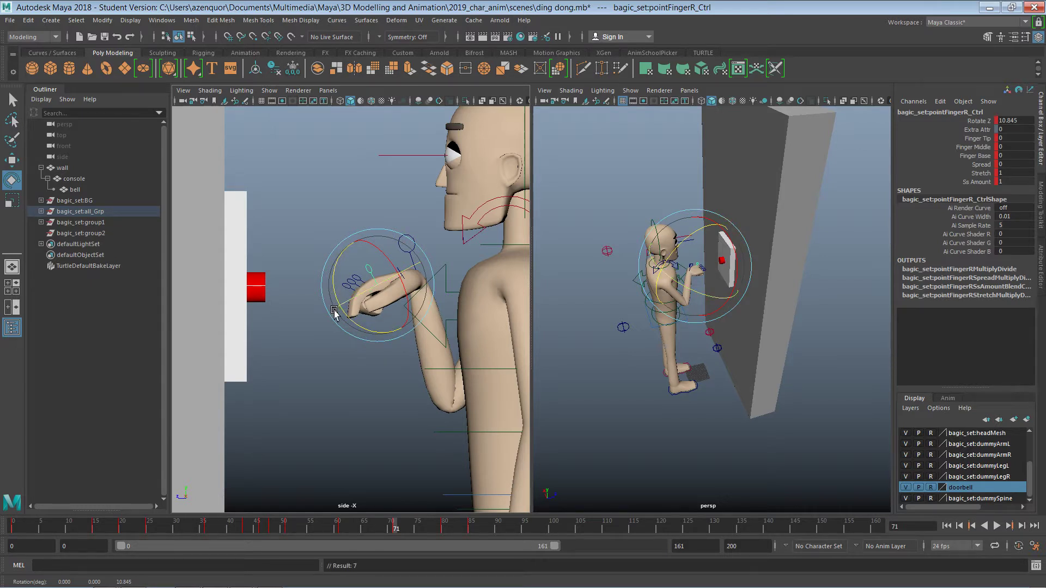
At frame 54, bend the right pointing finger to about -6.8 in Rotate Z, and move and key the right arm IK control at about 40.2 in Z
mouse_move(323, 532)
left_mouse_down()
mouse_move(482, 532)
mouse_move(49, 528)
mouse_move(353, 531)
mouse_move(257, 539)
mouse_move(304, 536)
left_mouse_up()
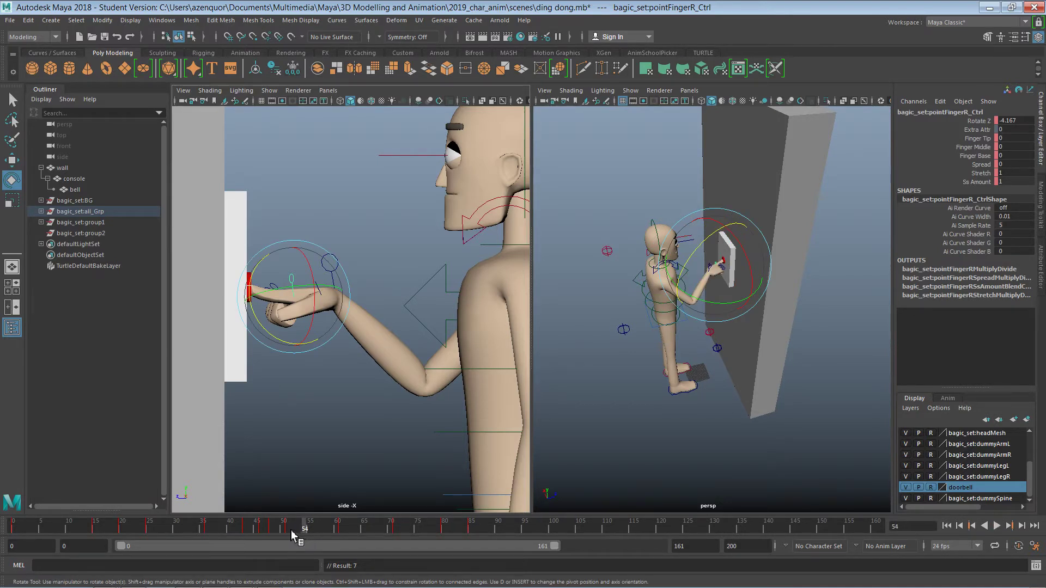
mouse_move(304, 532)
left_mouse_down()
mouse_move(293, 531)
mouse_move(304, 532)
left_mouse_up()
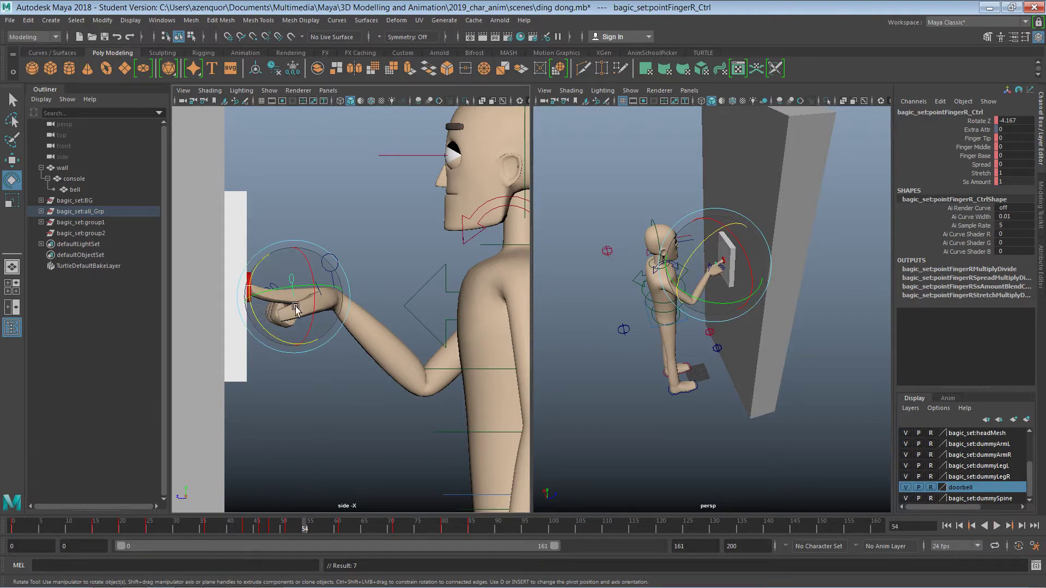
left_click_drag(259, 316, 279, 315)
key("w")
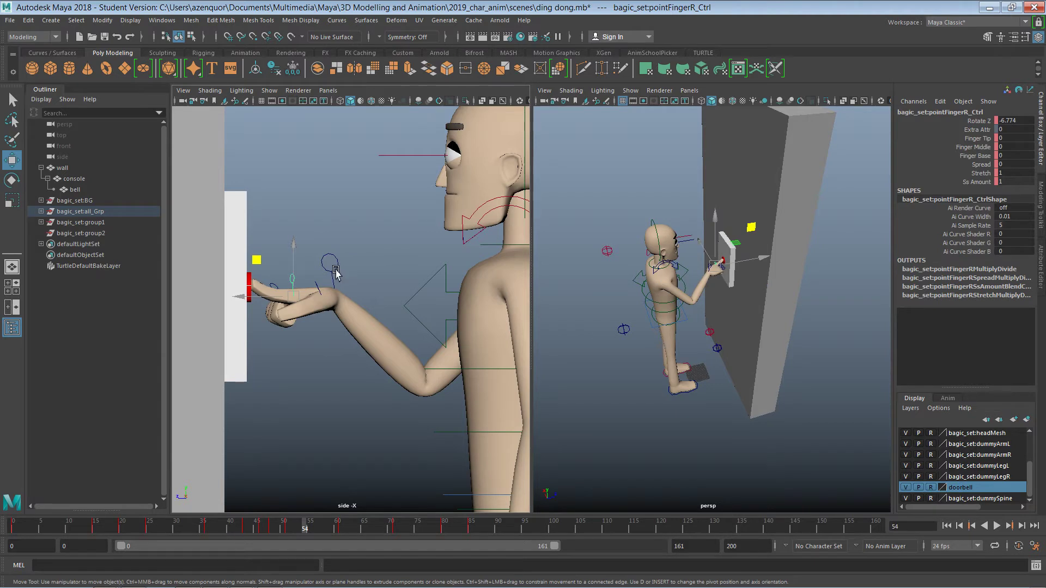
left_click(335, 285)
left_click_drag(304, 301, 303, 301)
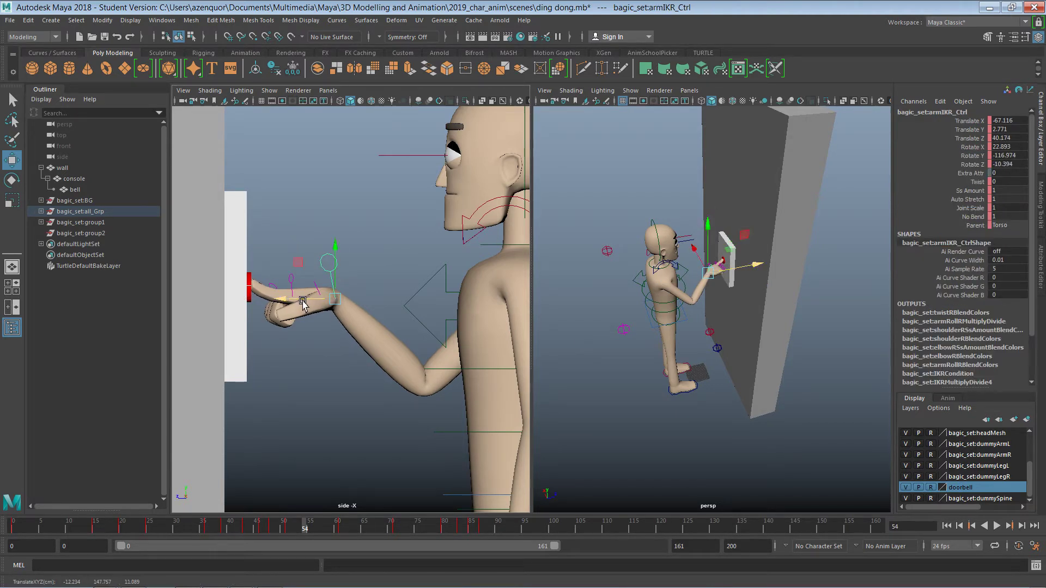
key("s")
Try moving the right arm IK control to about 40.1 in Z at frame 57, and undo the move
mouse_move(318, 528)
left_mouse_down()
mouse_move(223, 532)
mouse_move(348, 535)
mouse_move(322, 536)
left_mouse_up()
left_click_drag(304, 298, 304, 300)
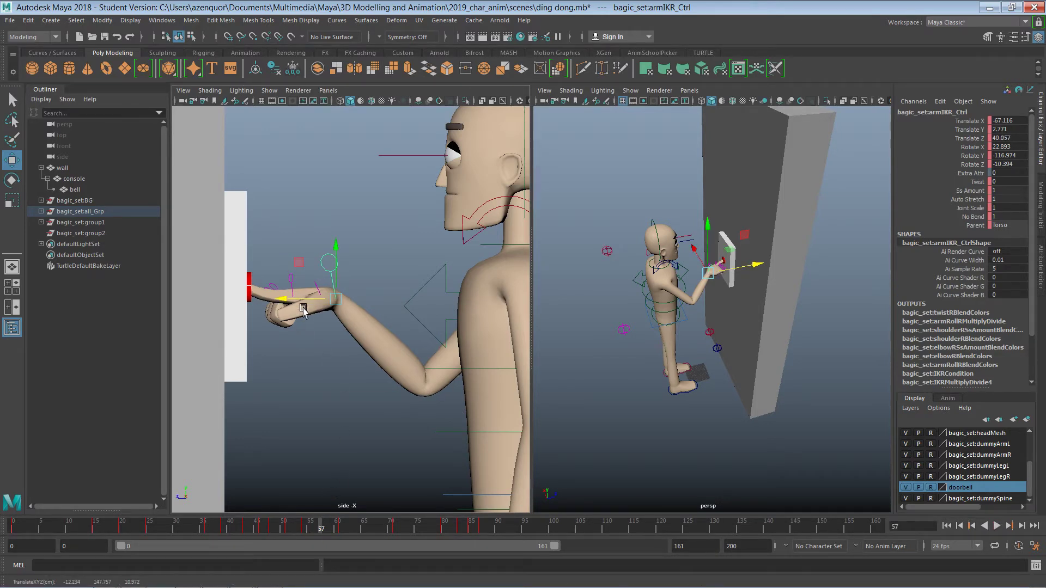
key("ctrl+z")
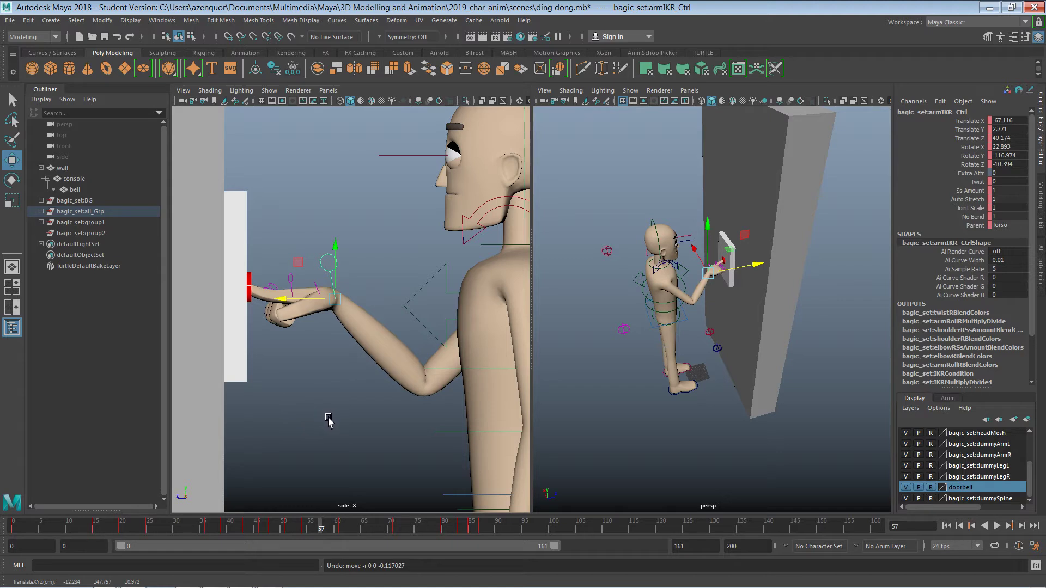
left_click(328, 415)
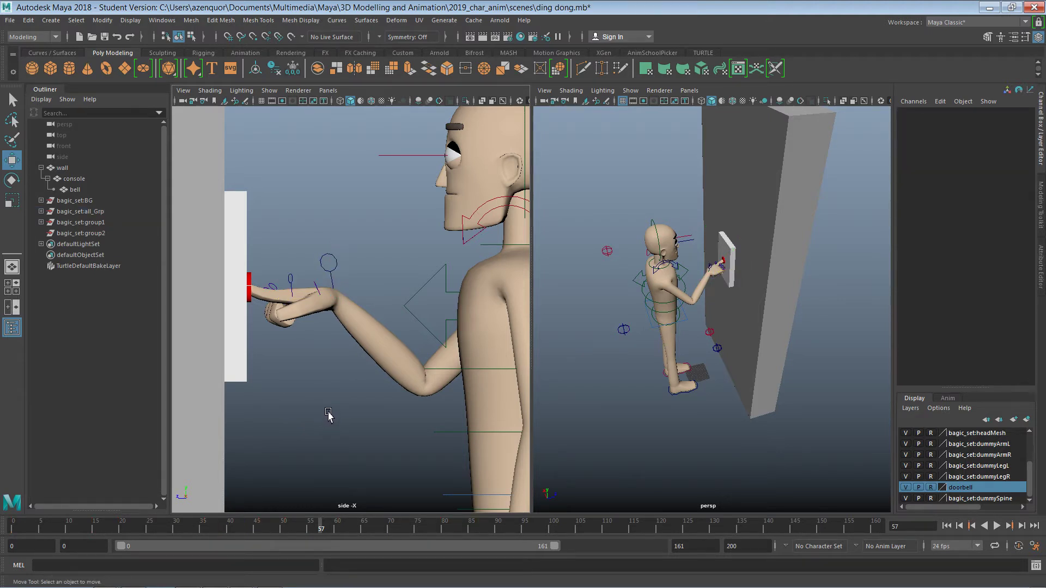
Switch from the Modeling to the Animation menu set
left_click(169, 21)
mouse_move(212, 81)
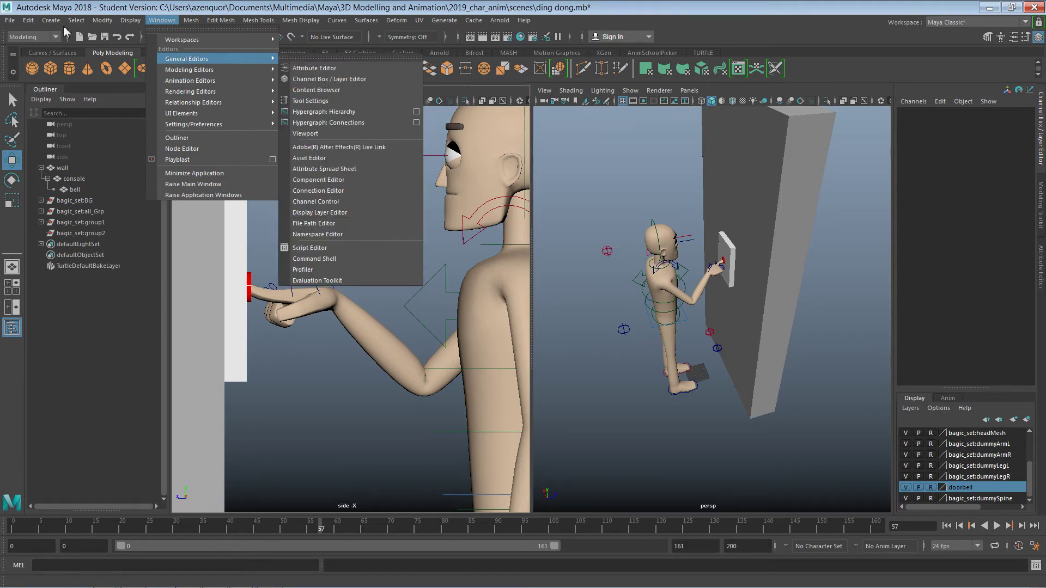
left_click(45, 30)
left_click(50, 37)
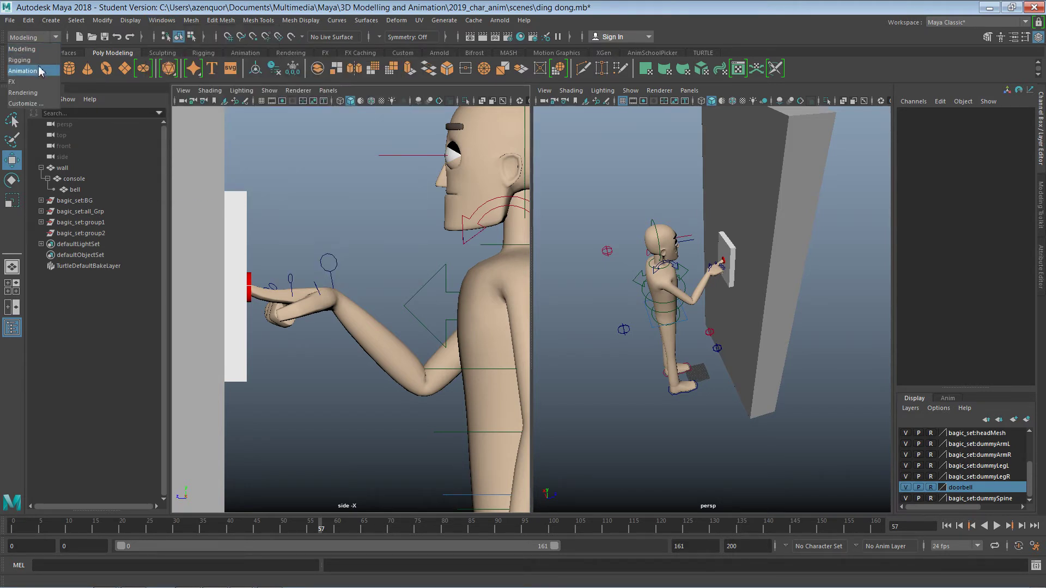
left_click(40, 63)
left_click(56, 38)
left_click(48, 72)
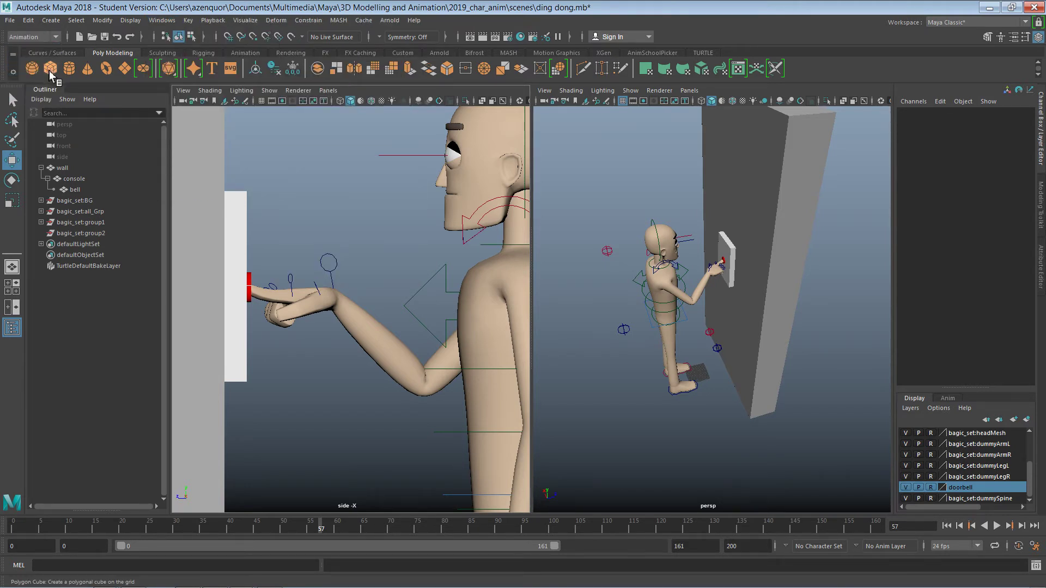
Select all of the character's controls and create an editable motion trail for them
left_click(245, 20)
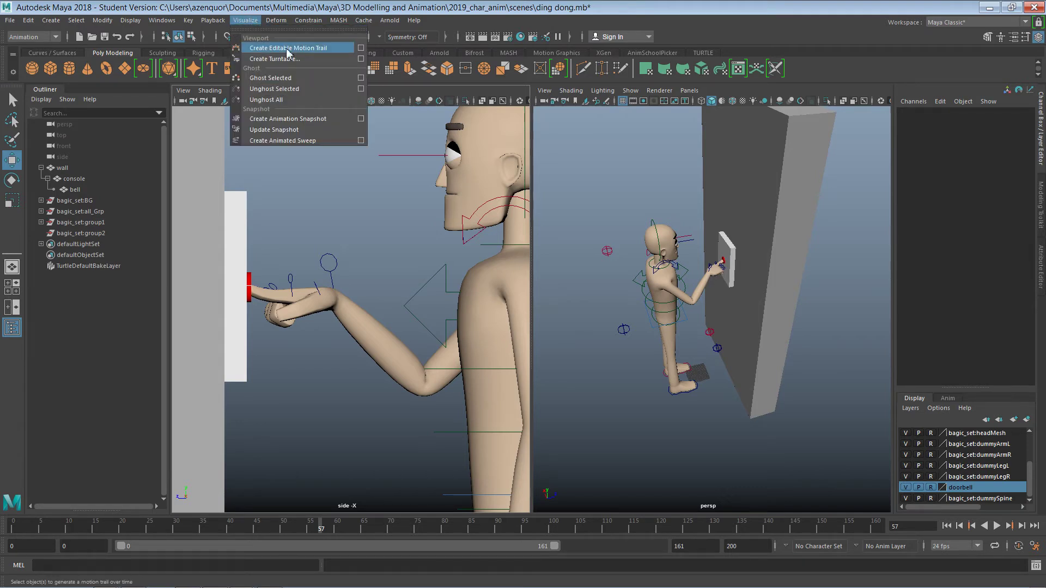
left_click(347, 51)
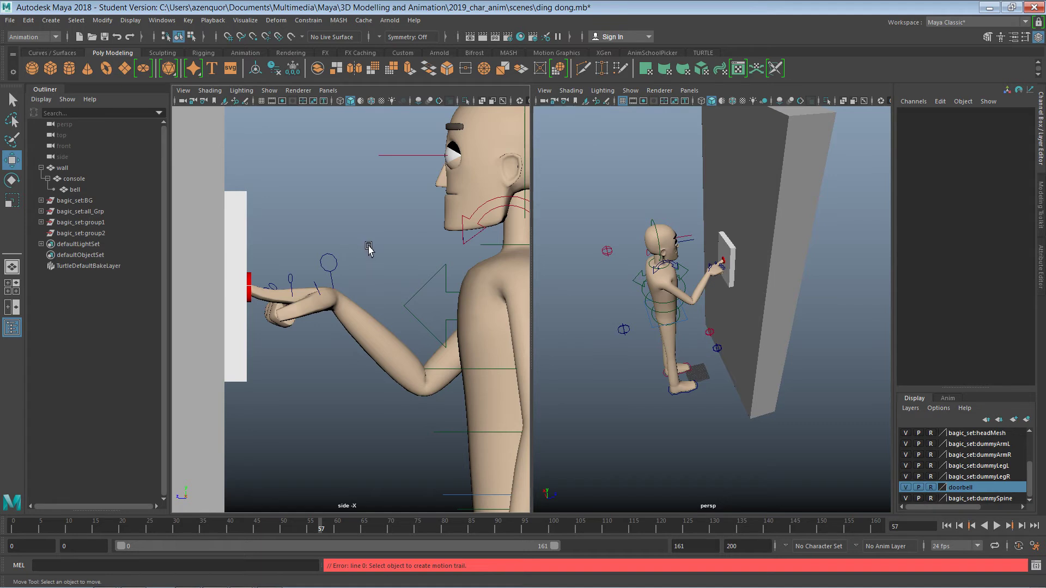
left_click_drag(564, 211, 787, 460)
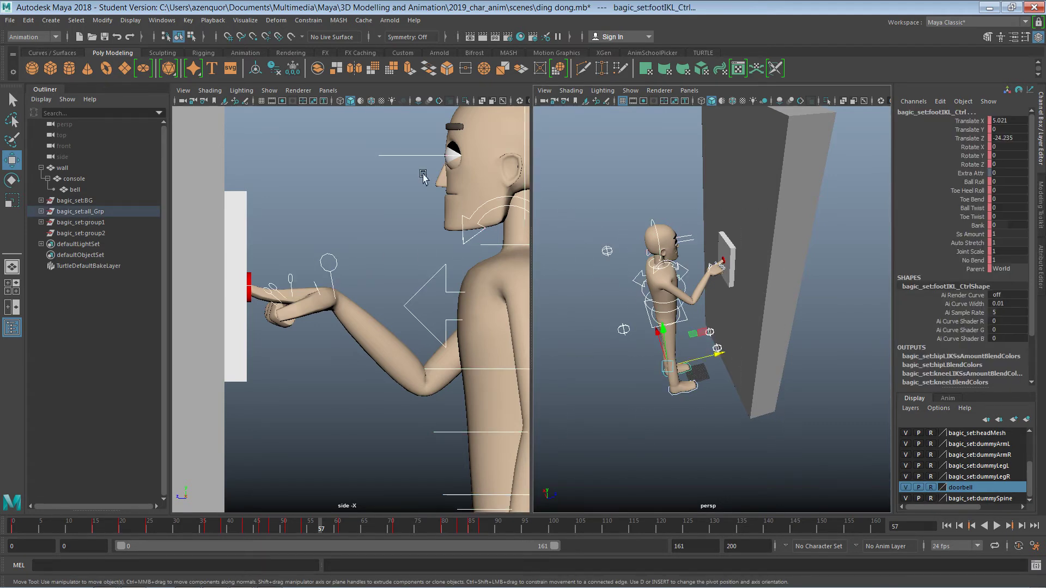
left_click(245, 20)
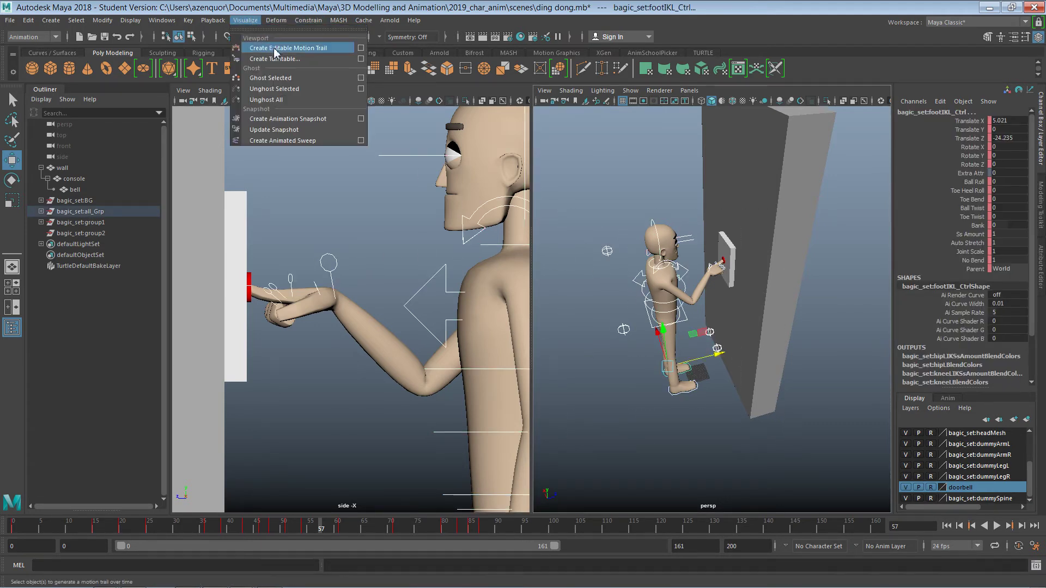
left_click(331, 48)
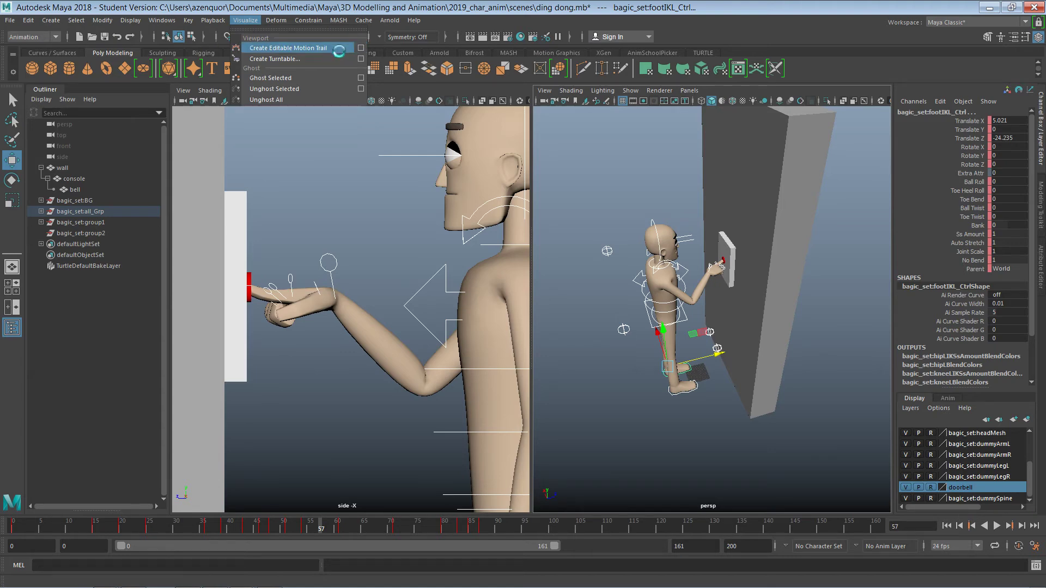